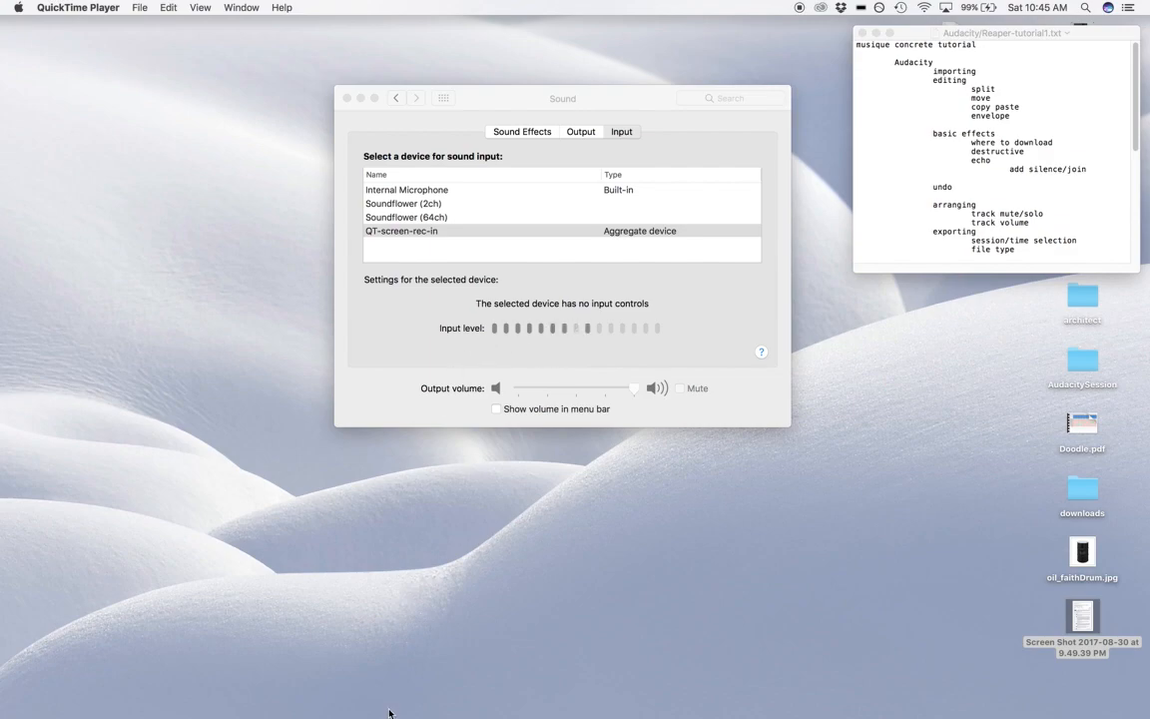
# Launch Audacity
pyautogui.moveTo(377, 715)
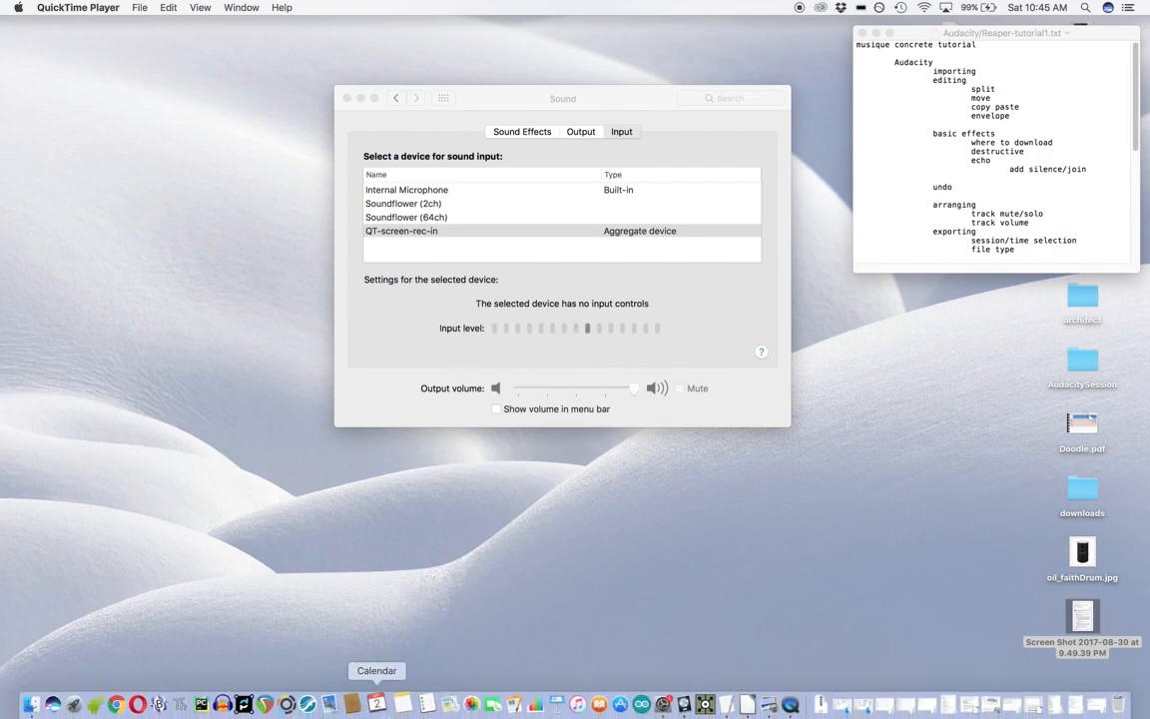
pyautogui.click(233, 705)
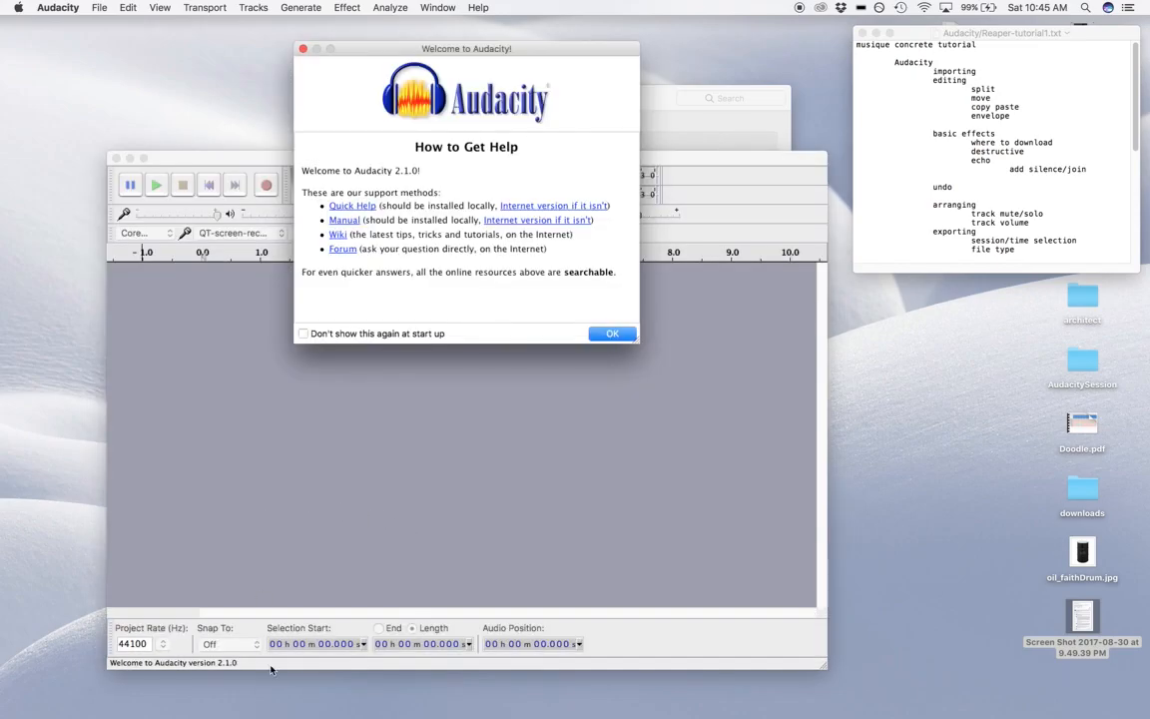
# Switch to Chrome, search for "download audacity" and open the official Audacity download page
pyautogui.moveTo(188, 713)
pyautogui.click(117, 704)
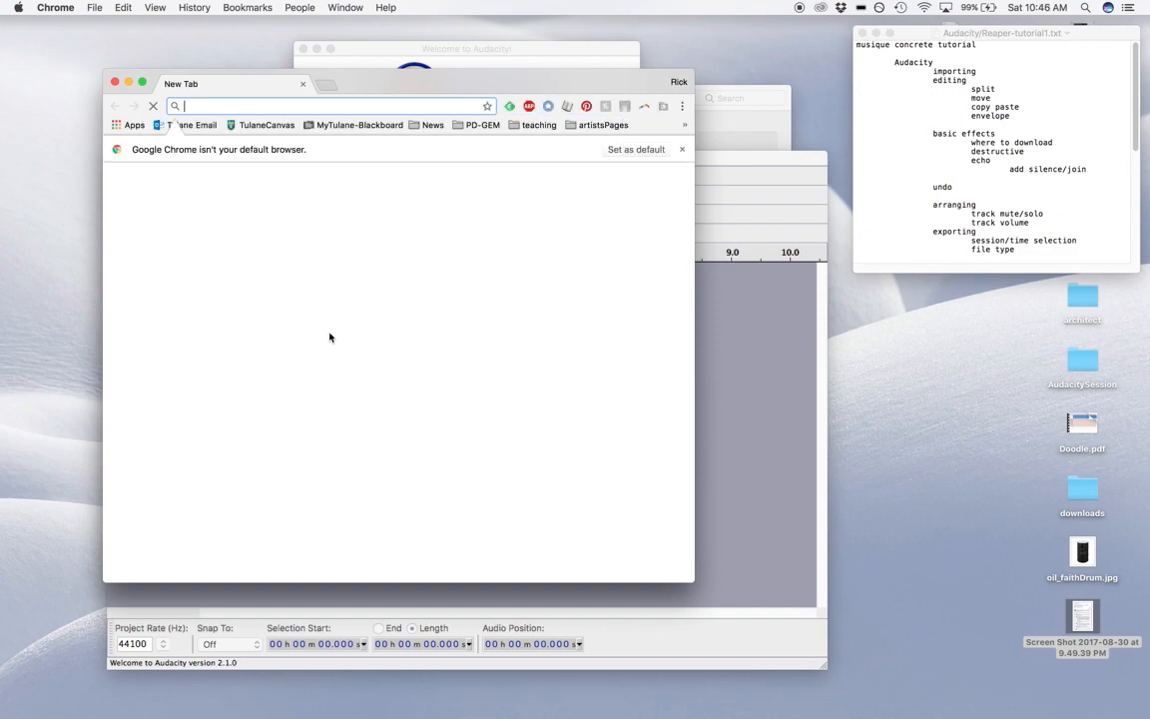
pyautogui.write('download audacity')
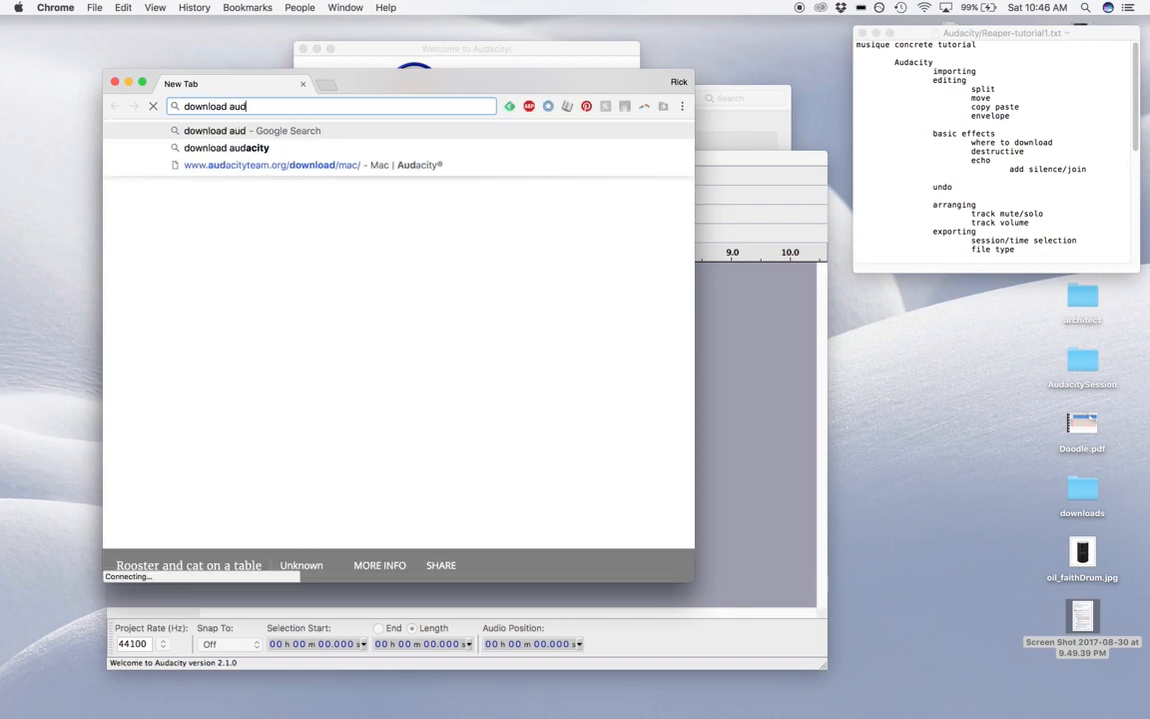
pyautogui.press('Return')
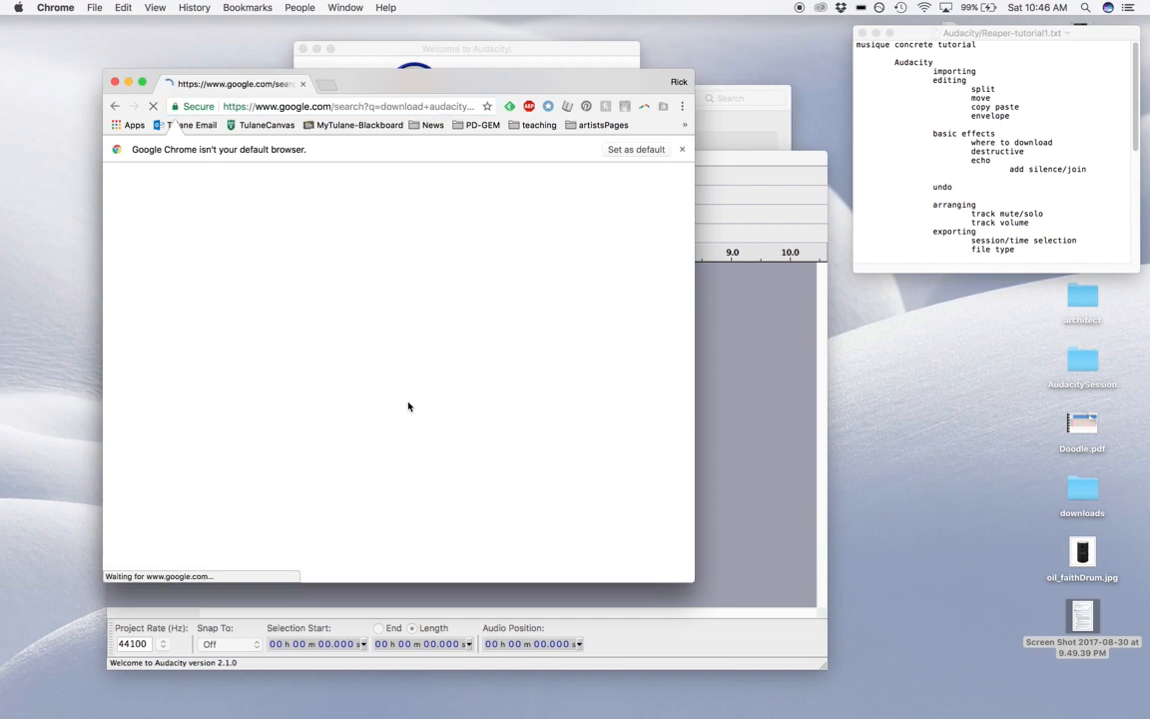
pyautogui.click(682, 149)
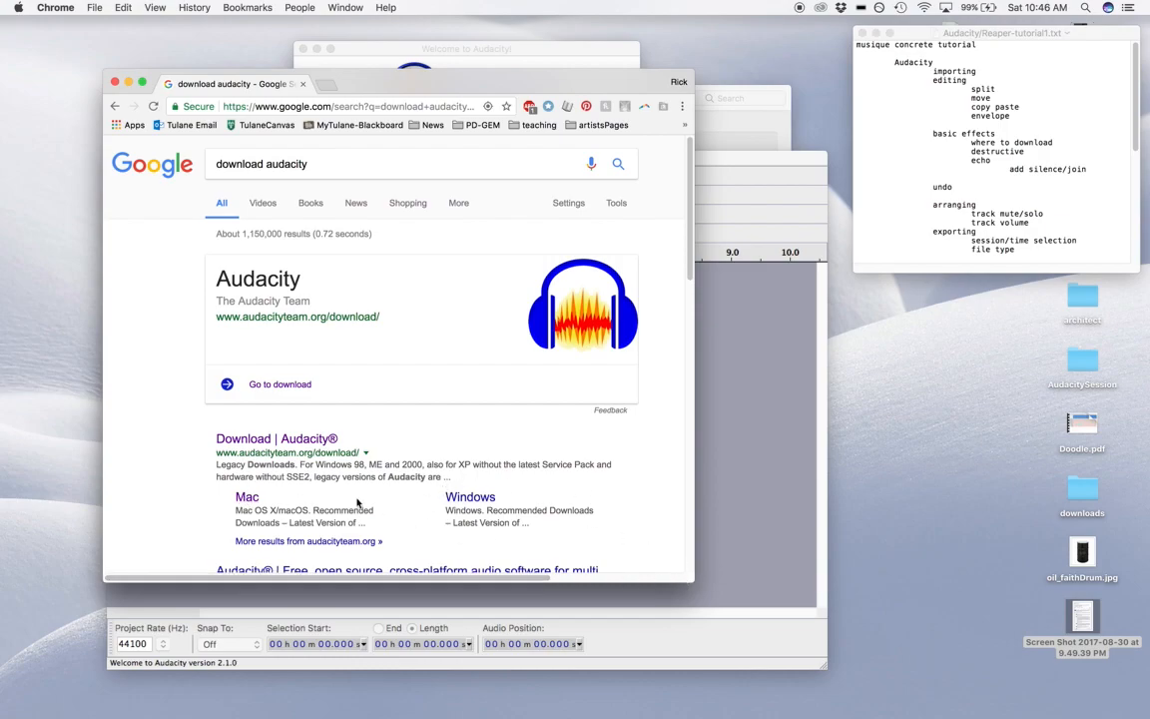
pyautogui.click(262, 440)
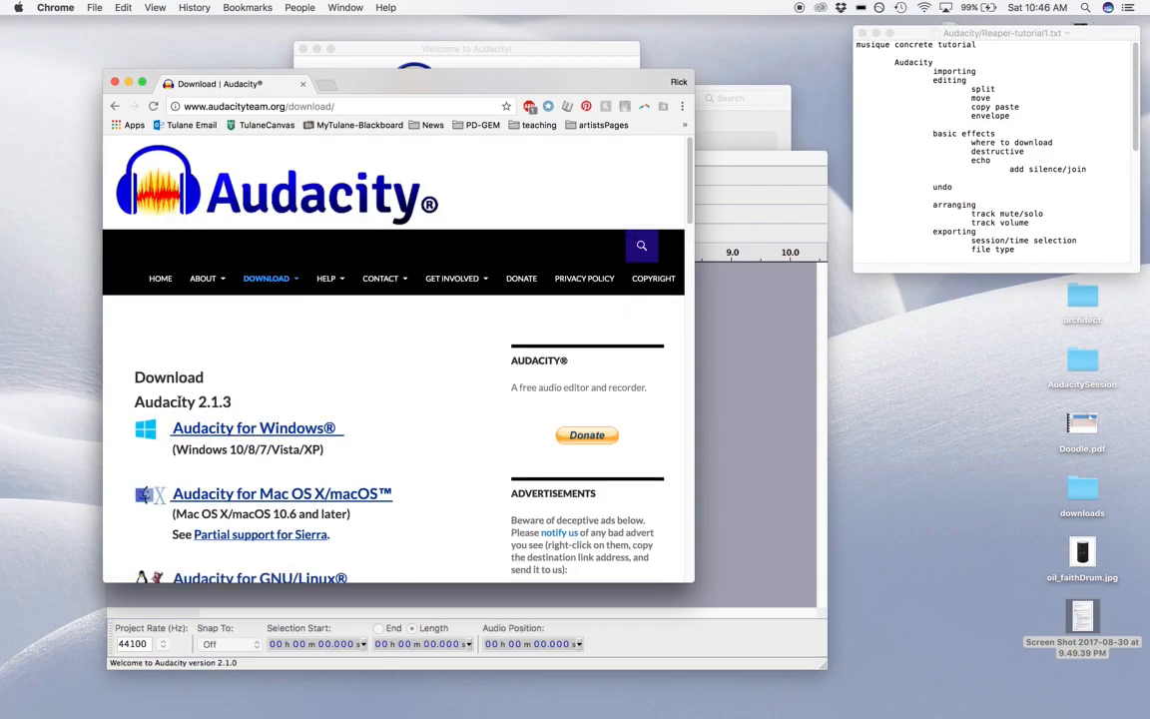
# Look through the Audacity download page, including the platform versions, legacy downloads and further information
pyautogui.scroll(-1, 445, 490)
pyautogui.scroll(-12, 446, 491)
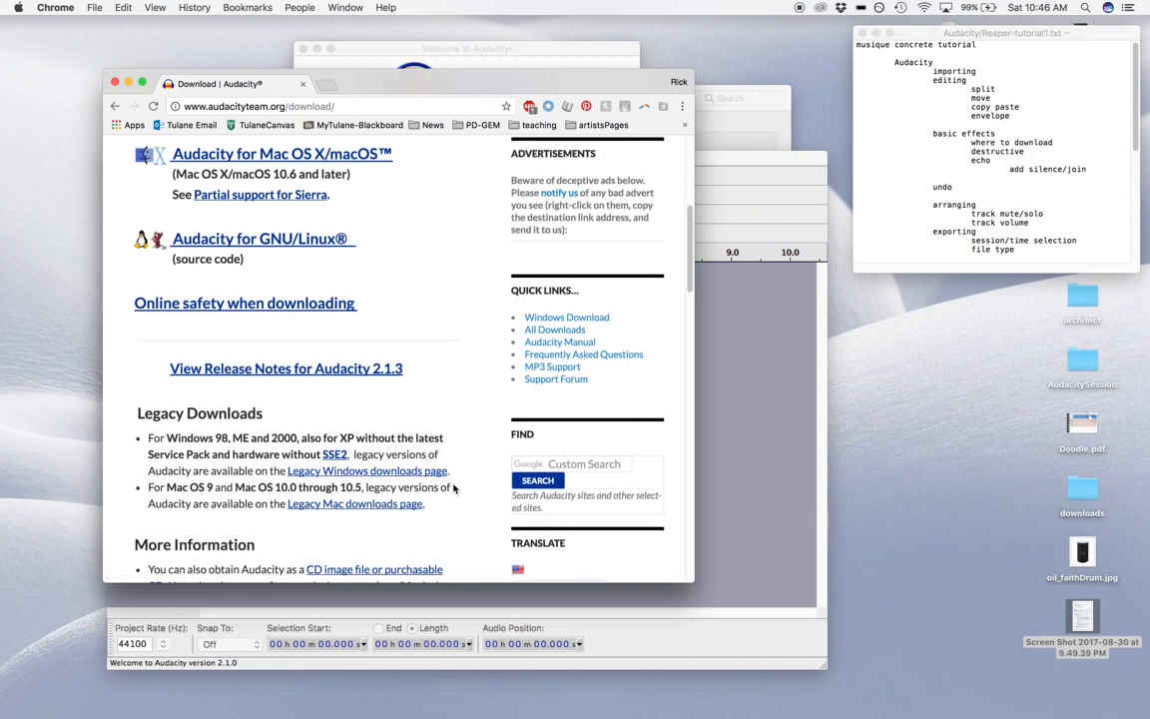
pyautogui.scroll(-15, 454, 486)
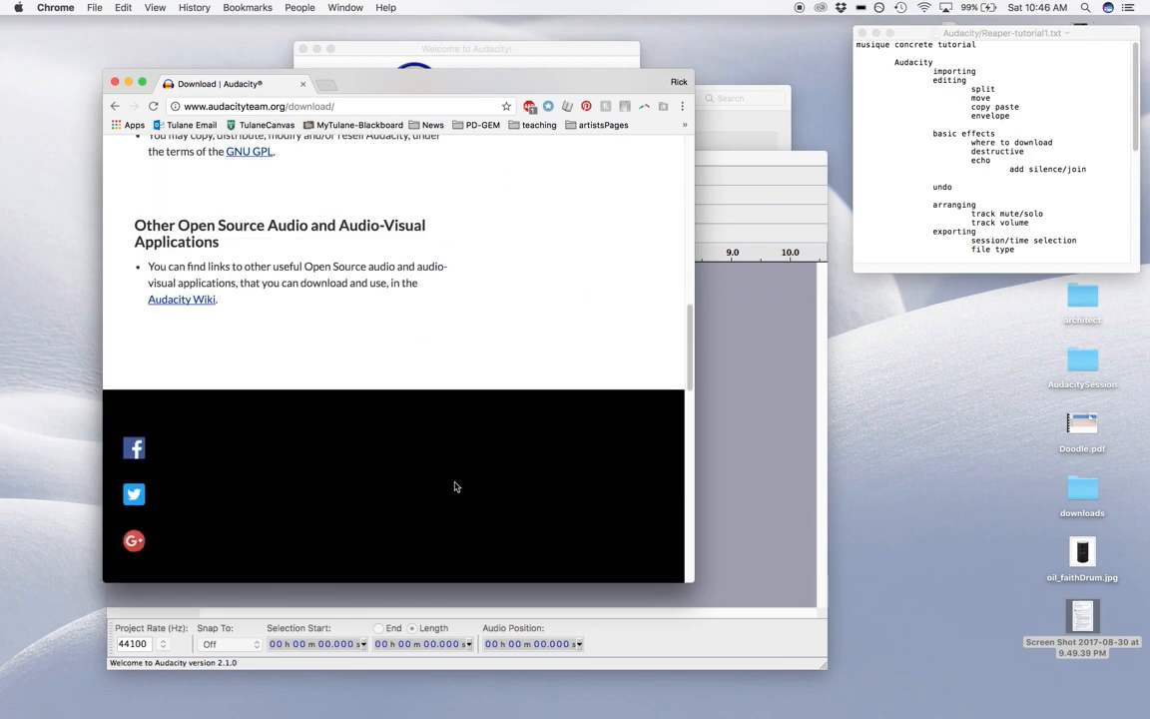
pyautogui.scroll(10, 454, 487)
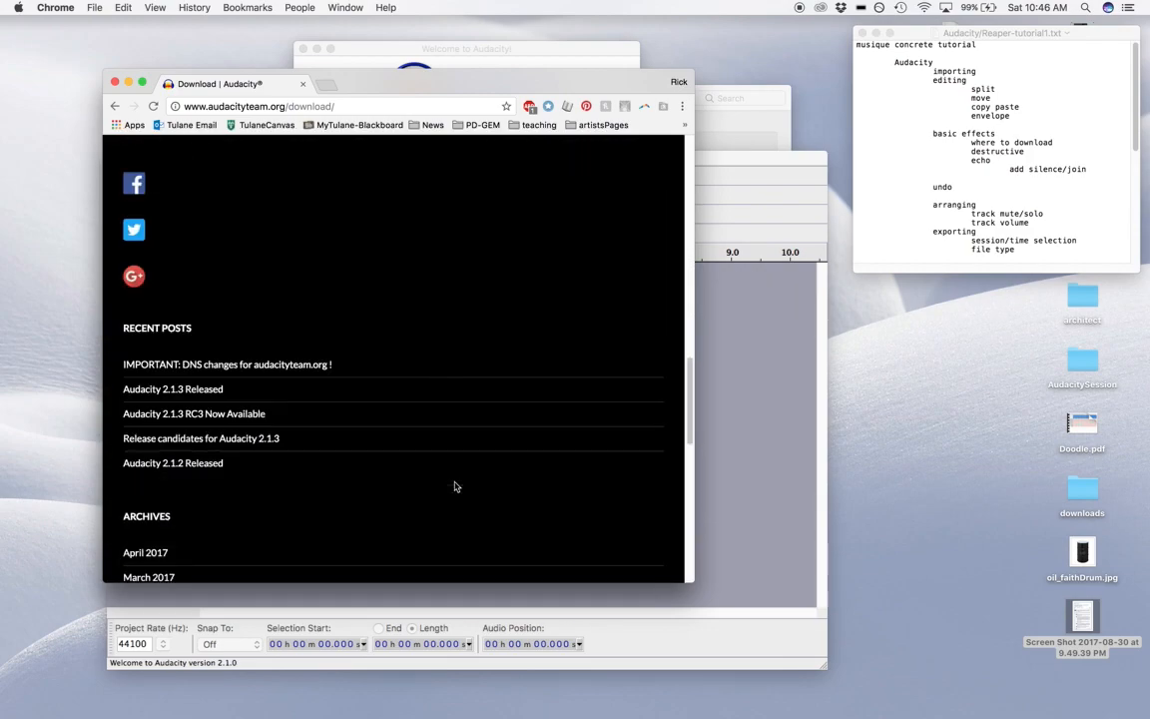
pyautogui.scroll(10, 454, 486)
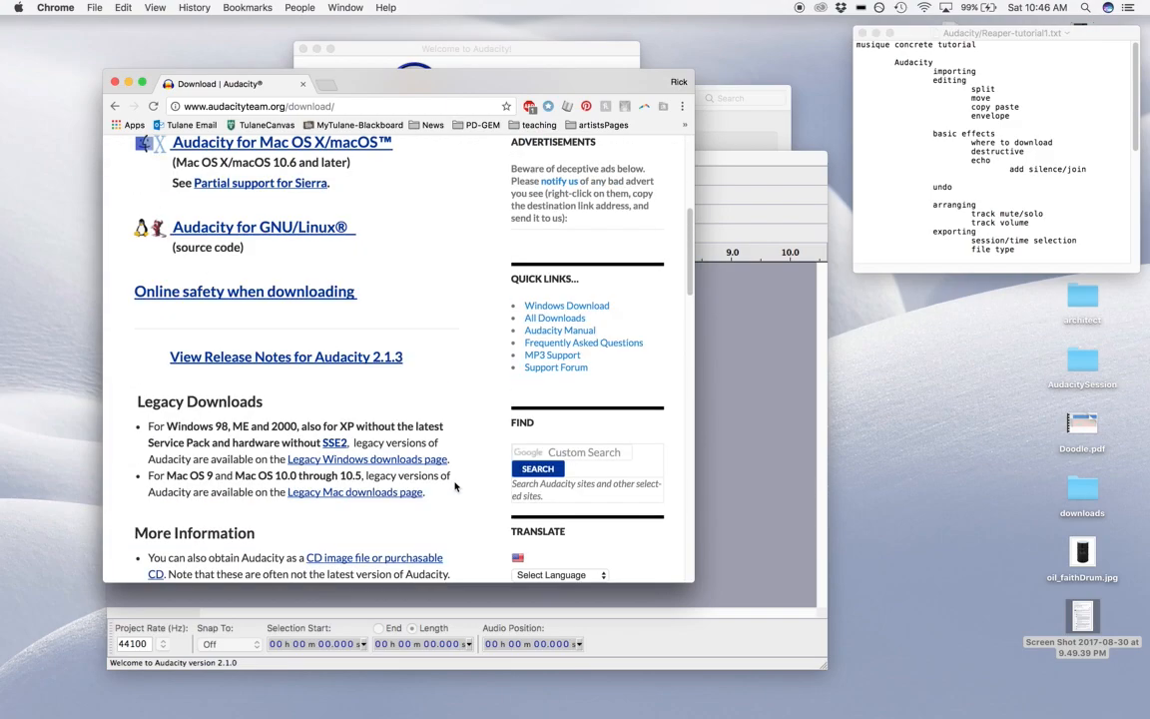
pyautogui.scroll(5, 454, 486)
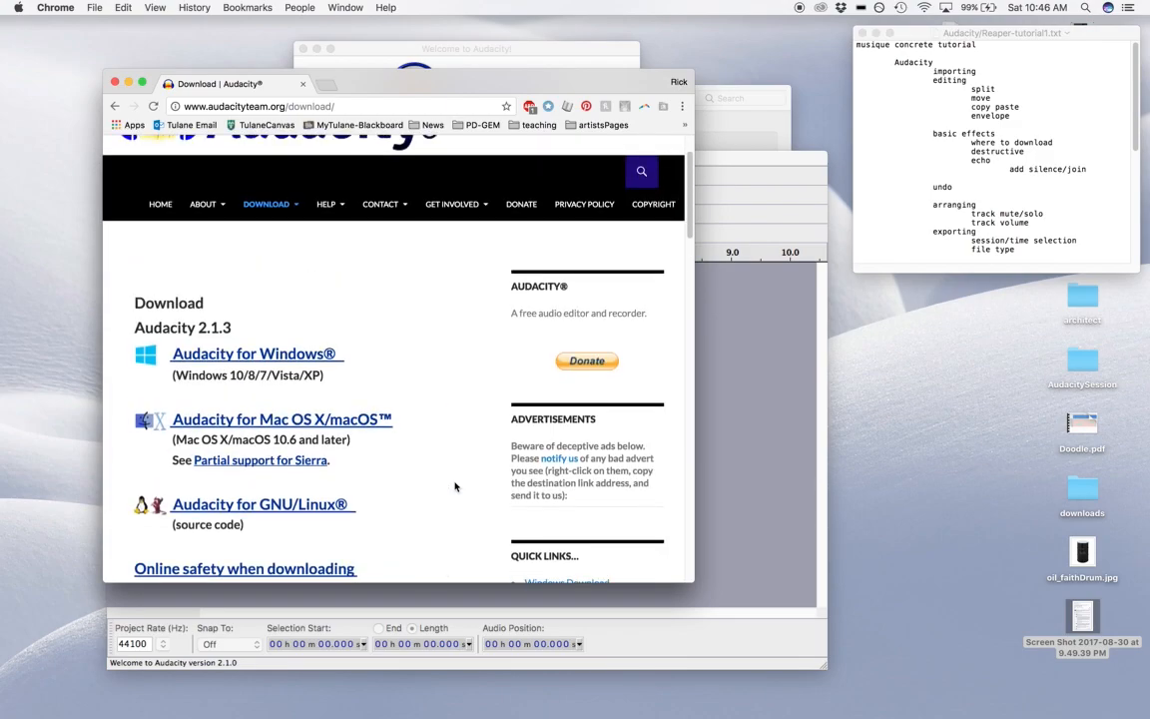
pyautogui.scroll(2, 454, 486)
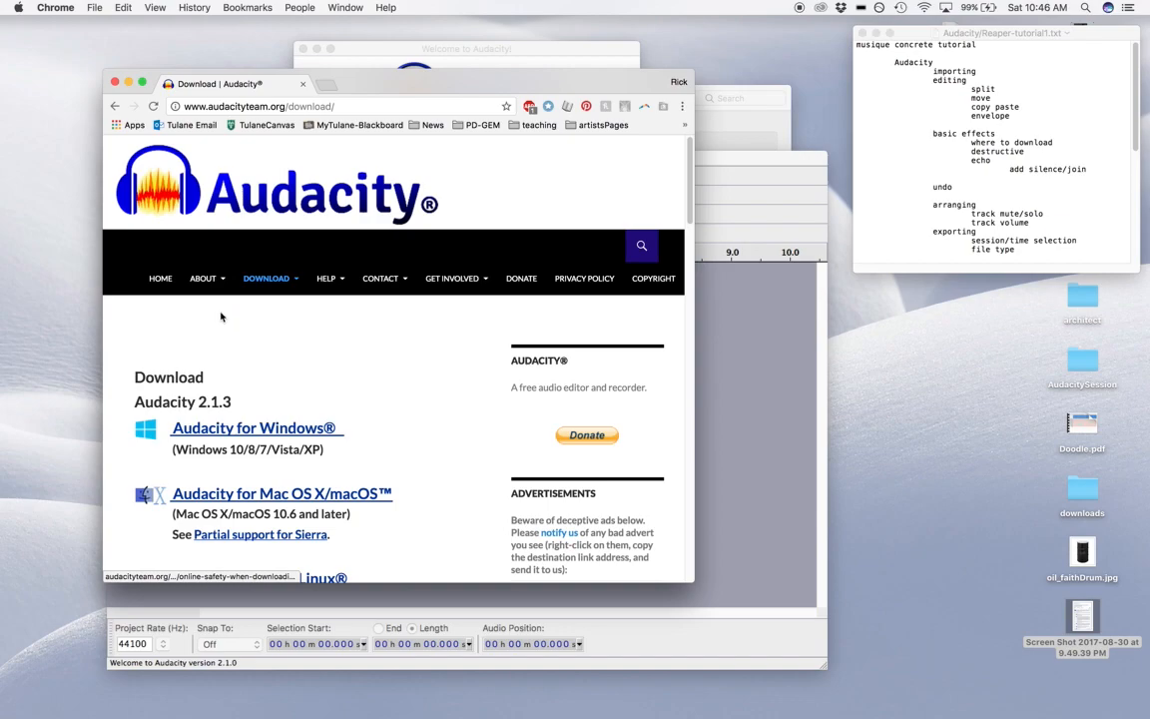
# Search the Audacity site for "effects" and open the Plug-ins and Libraries result
pyautogui.click(642, 247)
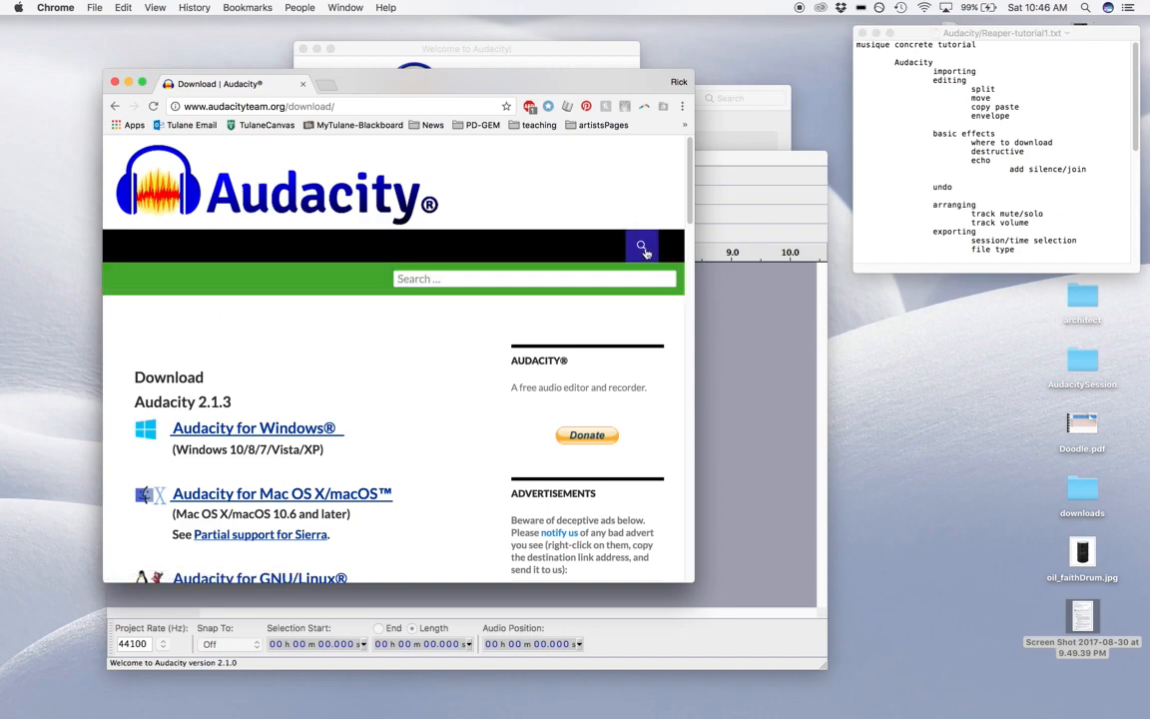
pyautogui.write('effects')
pyautogui.press('Return')
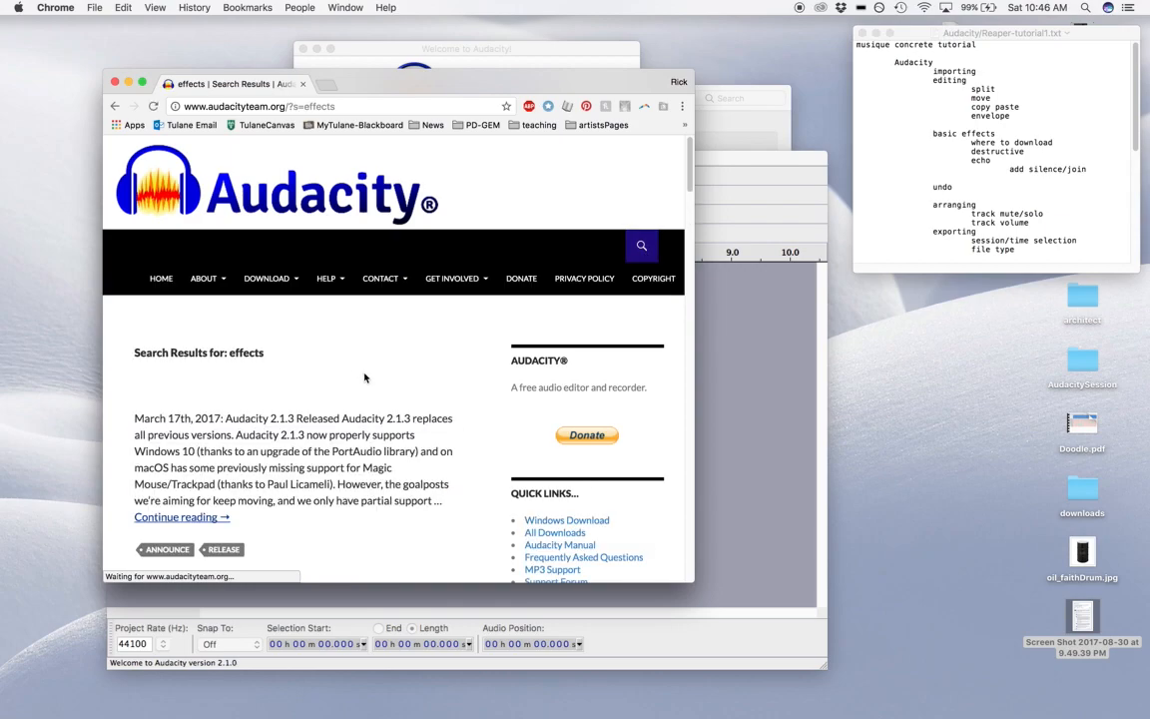
pyautogui.scroll(-3, 371, 403)
pyautogui.scroll(-5, 371, 403)
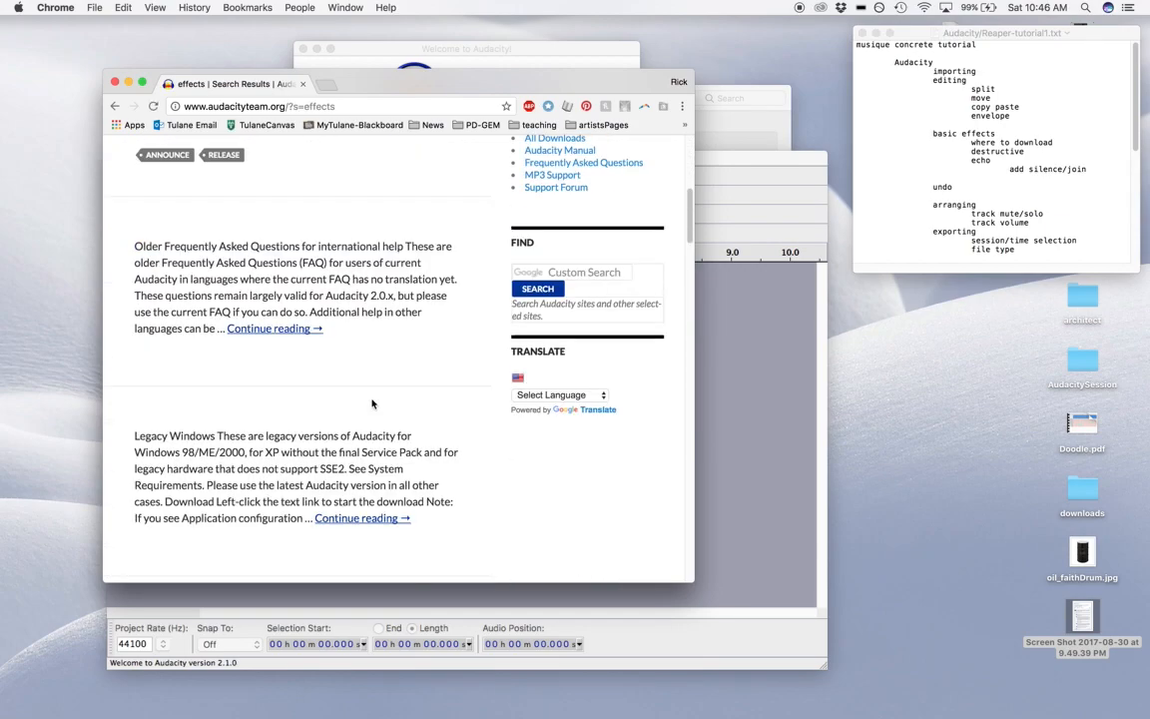
pyautogui.scroll(-3, 371, 403)
pyautogui.scroll(-8, 371, 403)
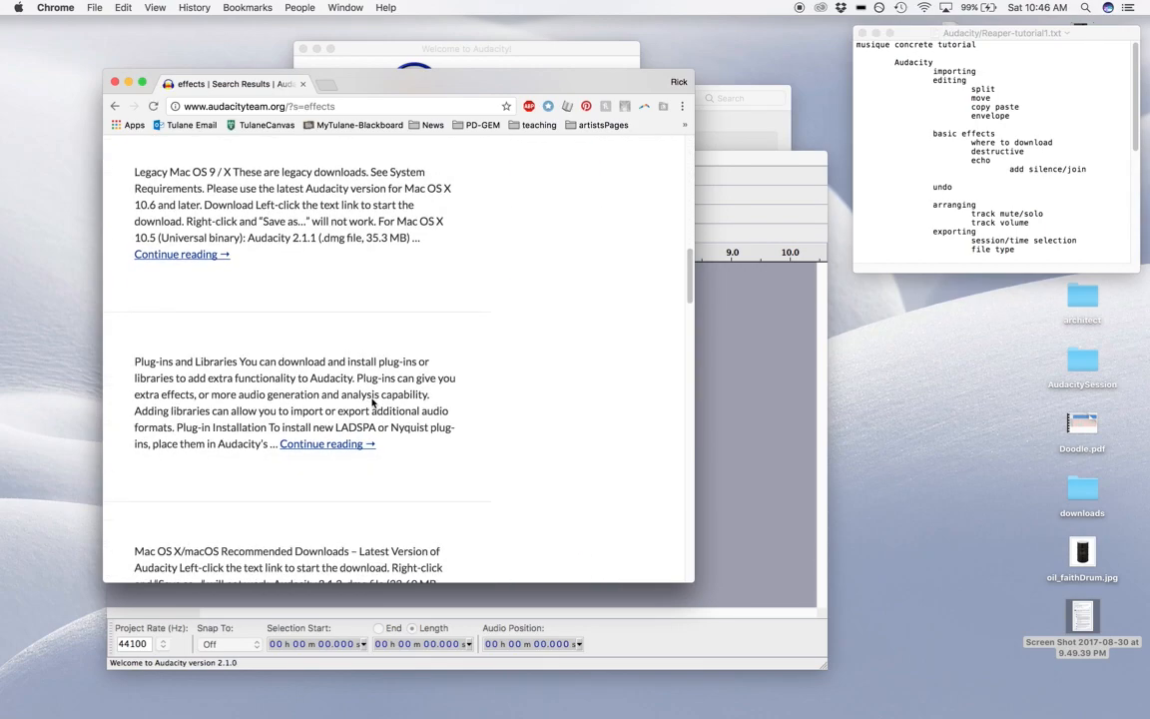
pyautogui.scroll(2, 373, 403)
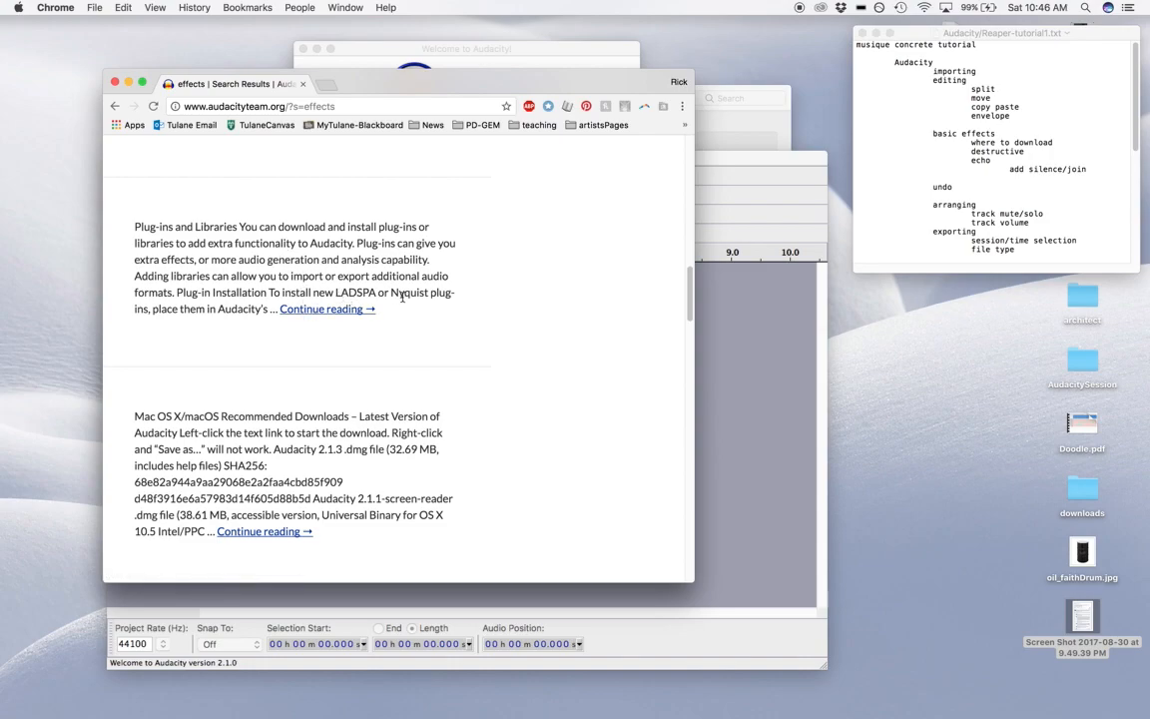
pyautogui.click(337, 312)
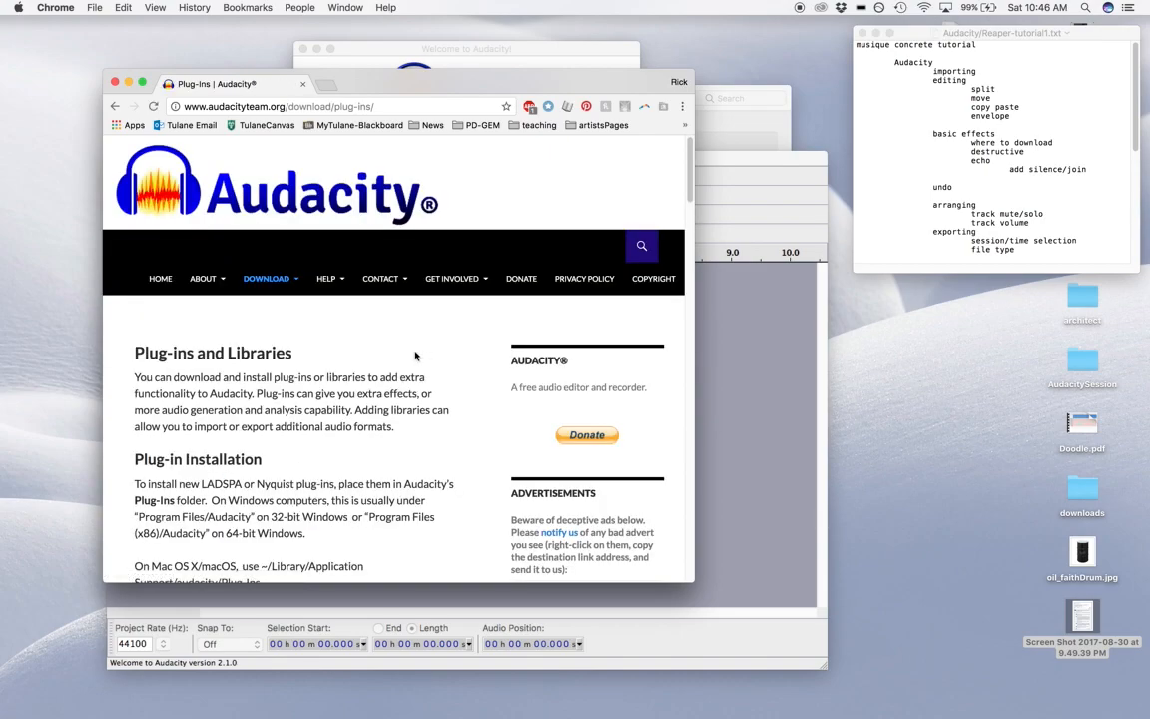
# Read the plug-in installation instructions, the supported plug-in types, and the LAME MP3 and FFmpeg library notes
pyautogui.scroll(-3, 426, 368)
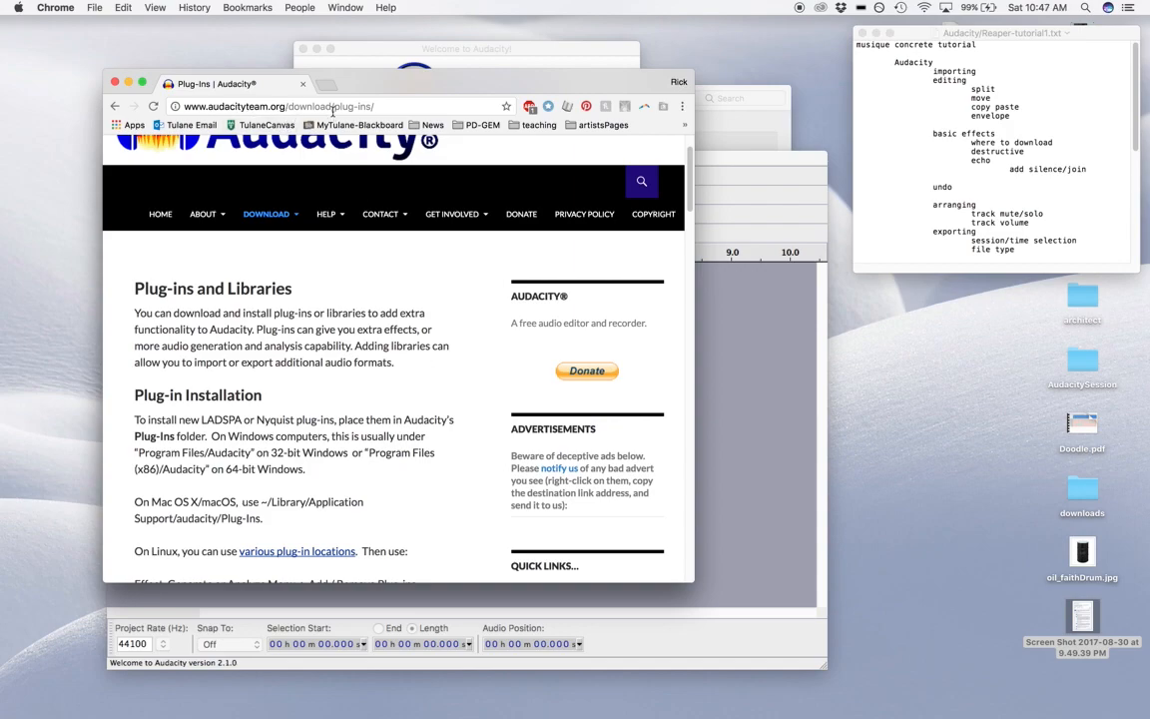
pyautogui.scroll(-1, 377, 409)
pyautogui.scroll(-3, 377, 410)
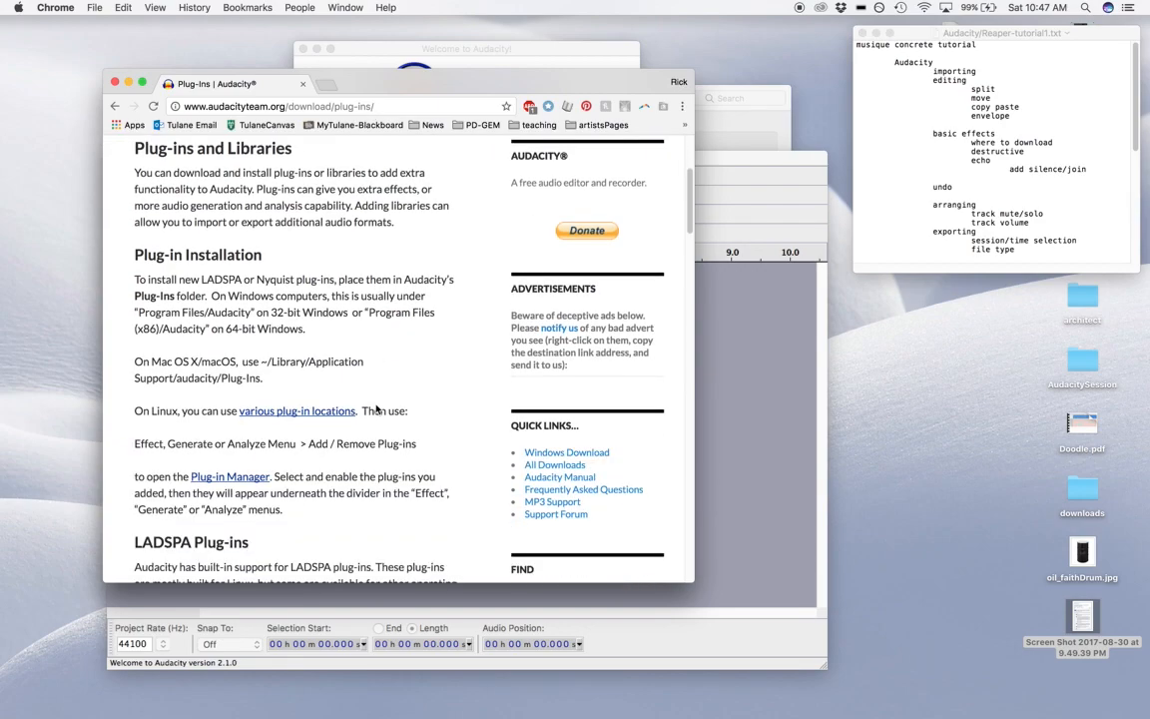
pyautogui.scroll(-10, 377, 409)
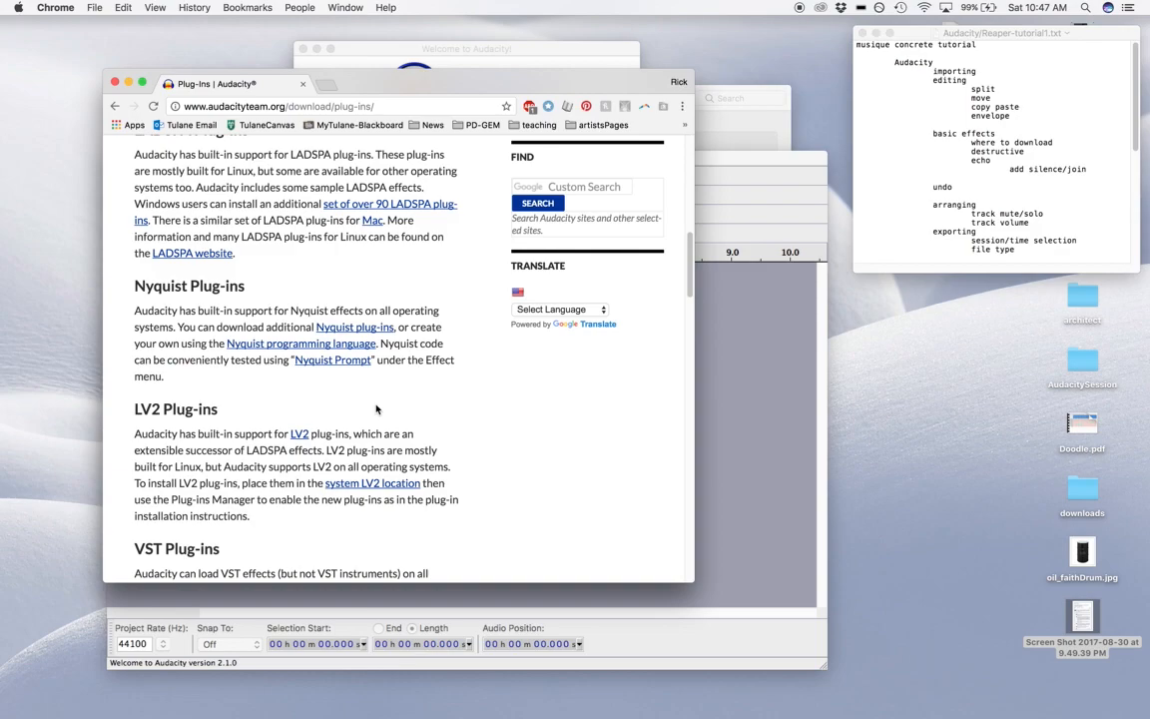
pyautogui.scroll(-5, 378, 410)
pyautogui.scroll(-5, 377, 409)
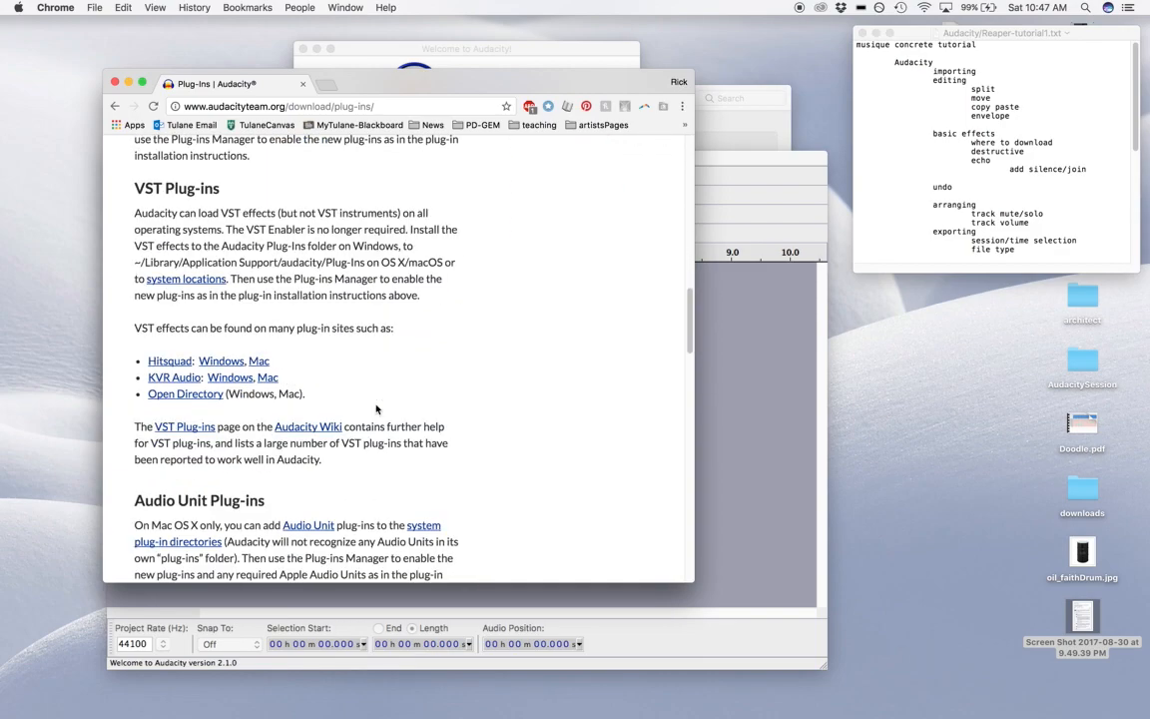
pyautogui.scroll(-6, 377, 408)
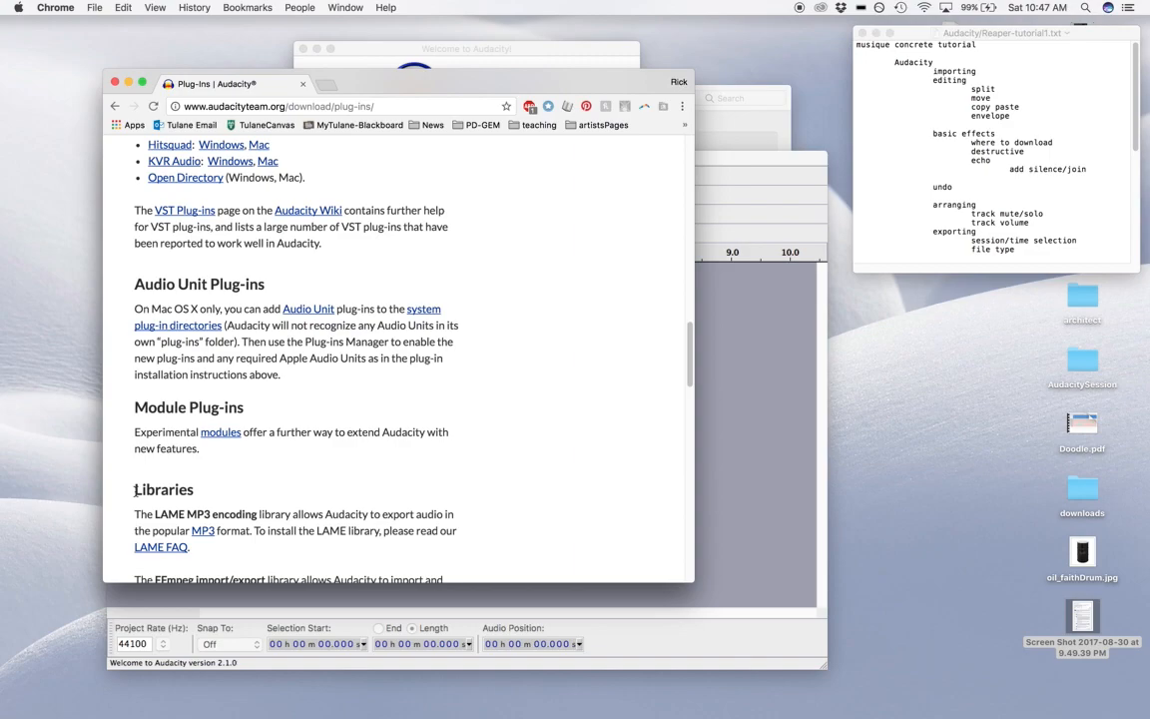
pyautogui.moveTo(157, 515); pyautogui.dragTo(257, 516)
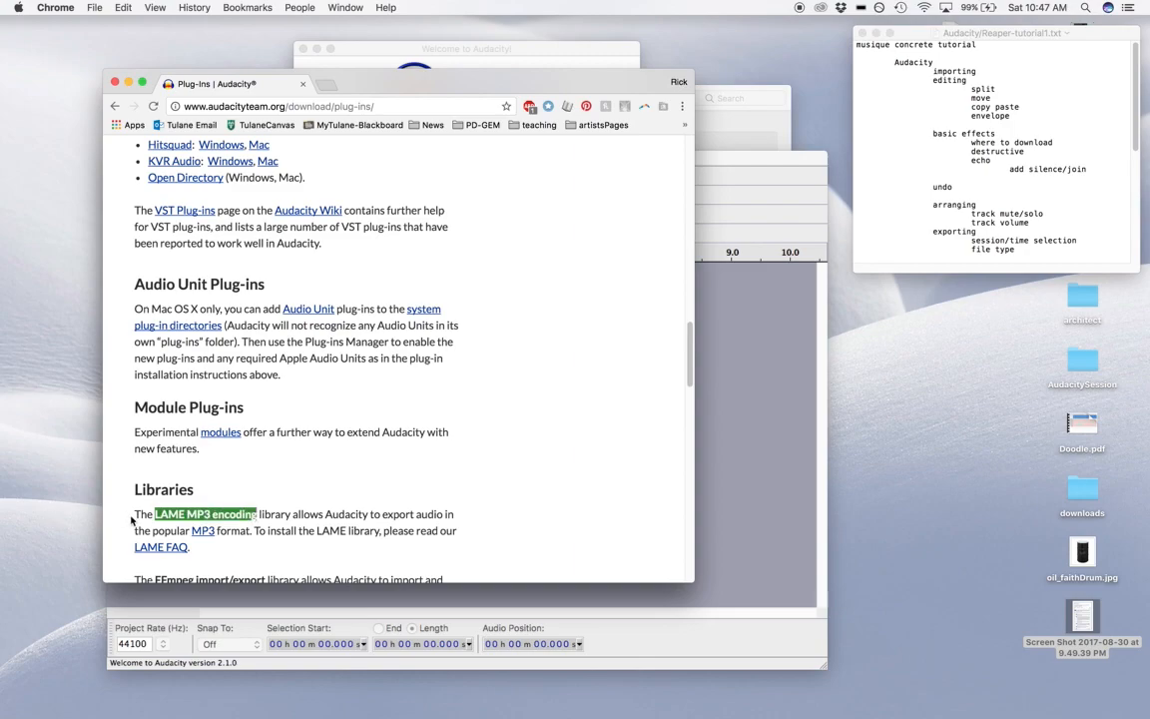
pyautogui.click(298, 514)
pyautogui.scroll(-3, 298, 514)
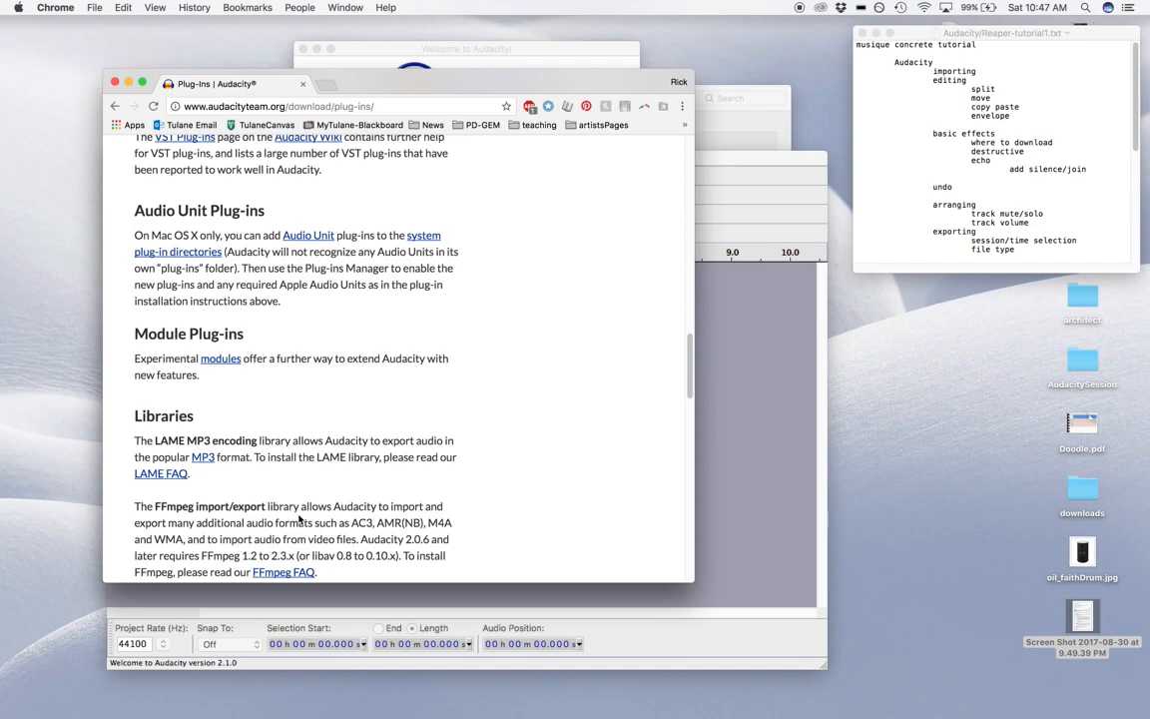
pyautogui.scroll(-5, 299, 518)
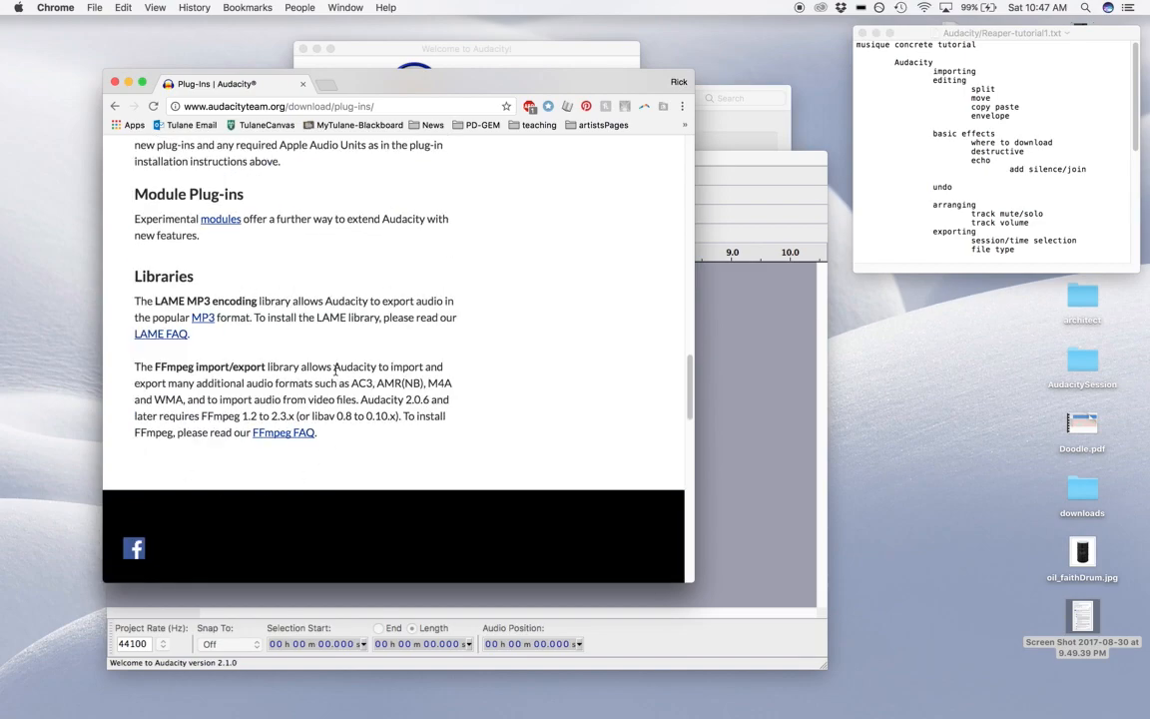
# Close the plug-ins web page, return to Audacity, dismiss its welcome dialog and move the project window higher on the desktop
pyautogui.click(303, 82)
pyautogui.click(699, 157)
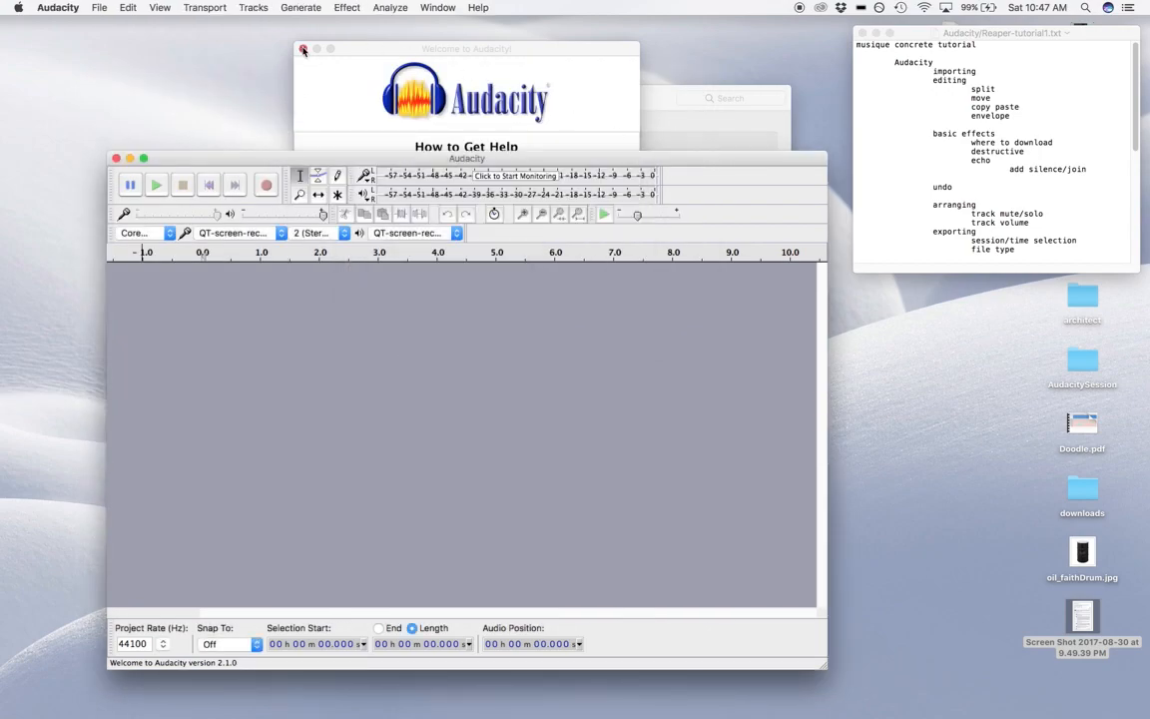
pyautogui.click(302, 50)
pyautogui.moveTo(406, 158); pyautogui.dragTo(404, 56)
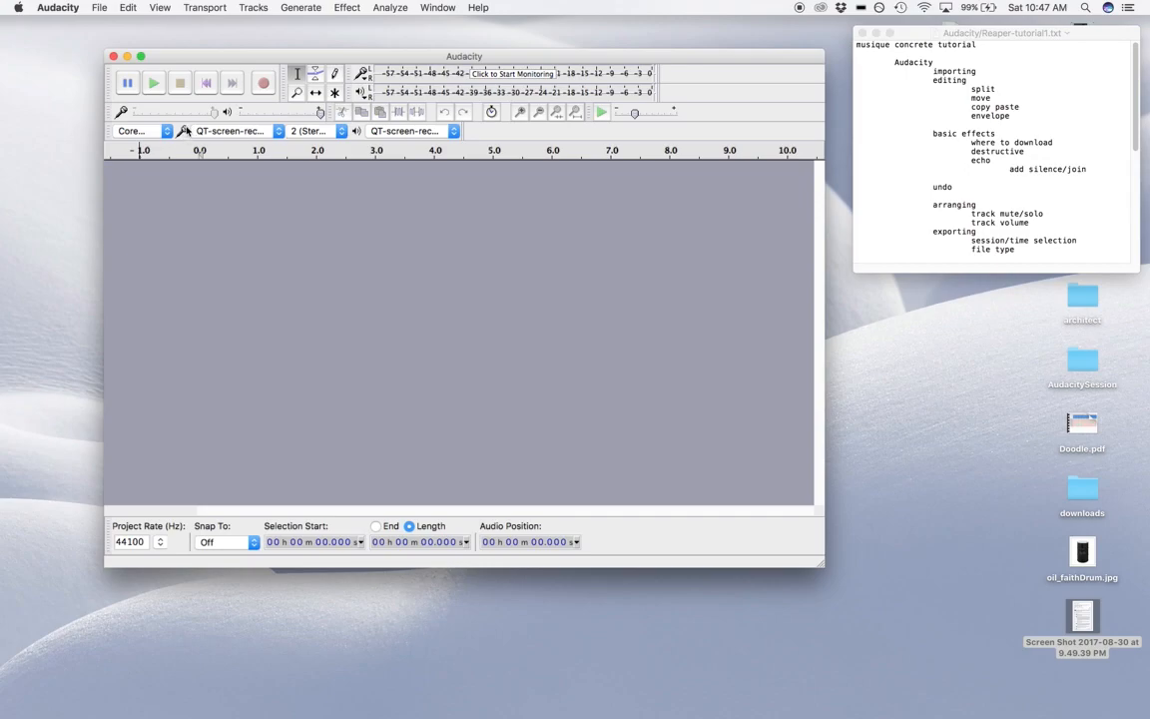
# Check the available recording and playback devices in Audacity without changing either selection
pyautogui.click(276, 134)
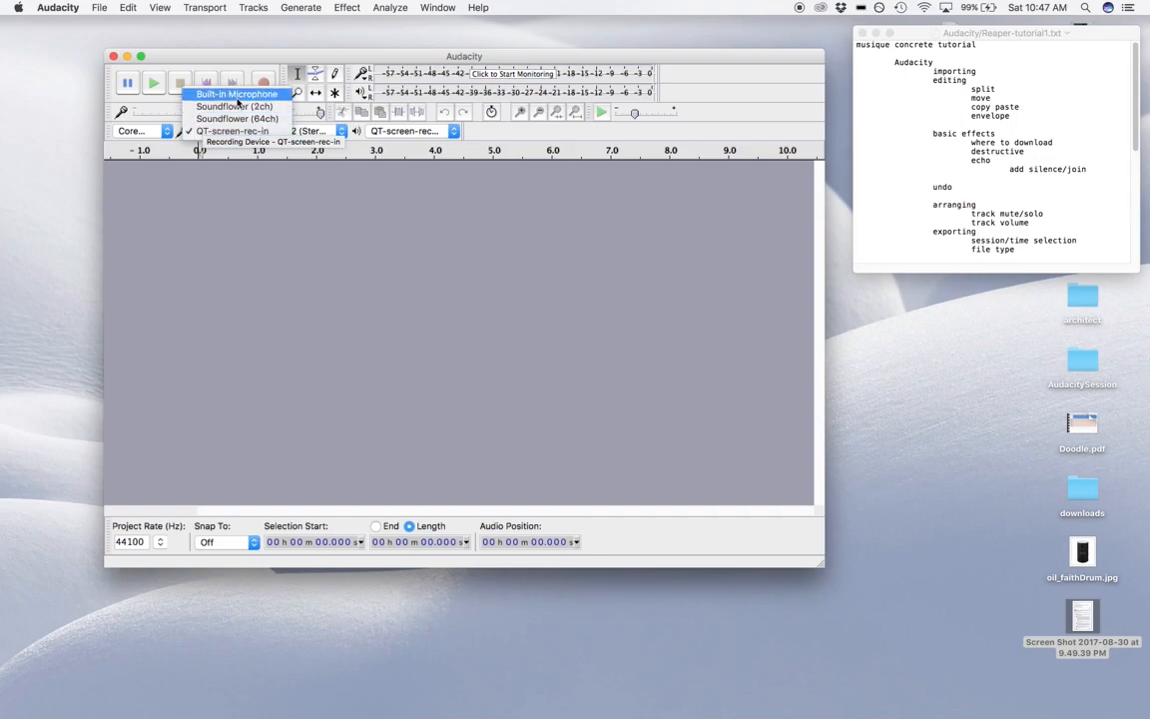
pyautogui.click(320, 237)
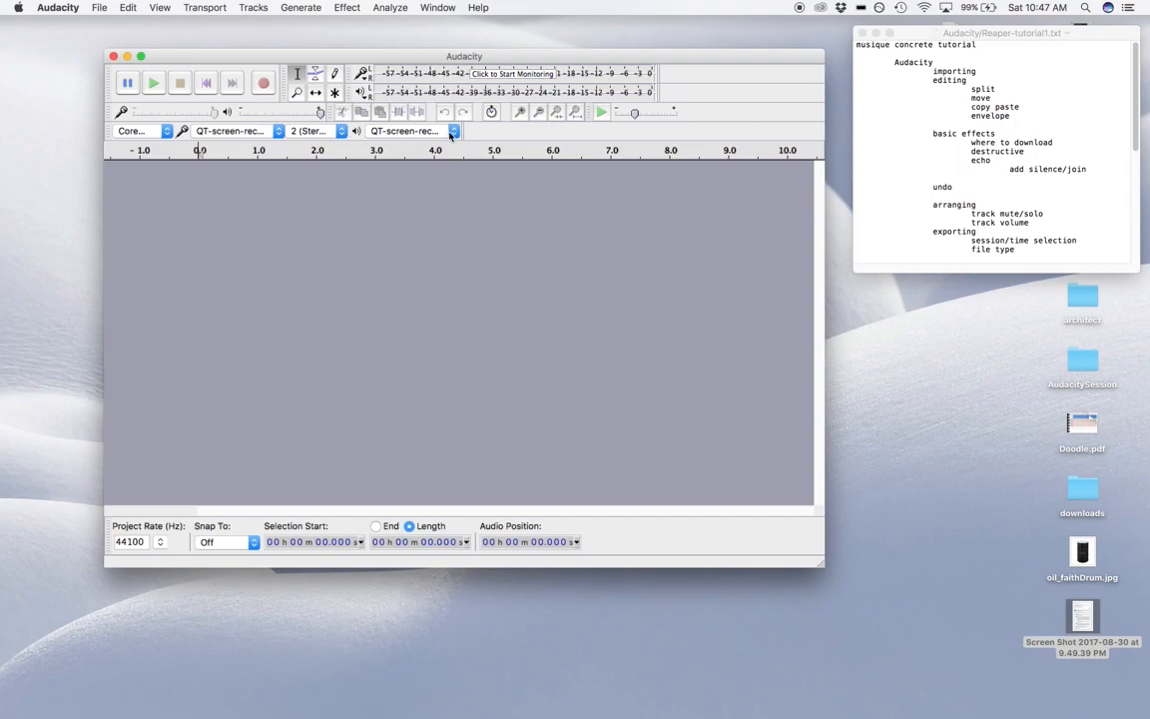
pyautogui.click(404, 130)
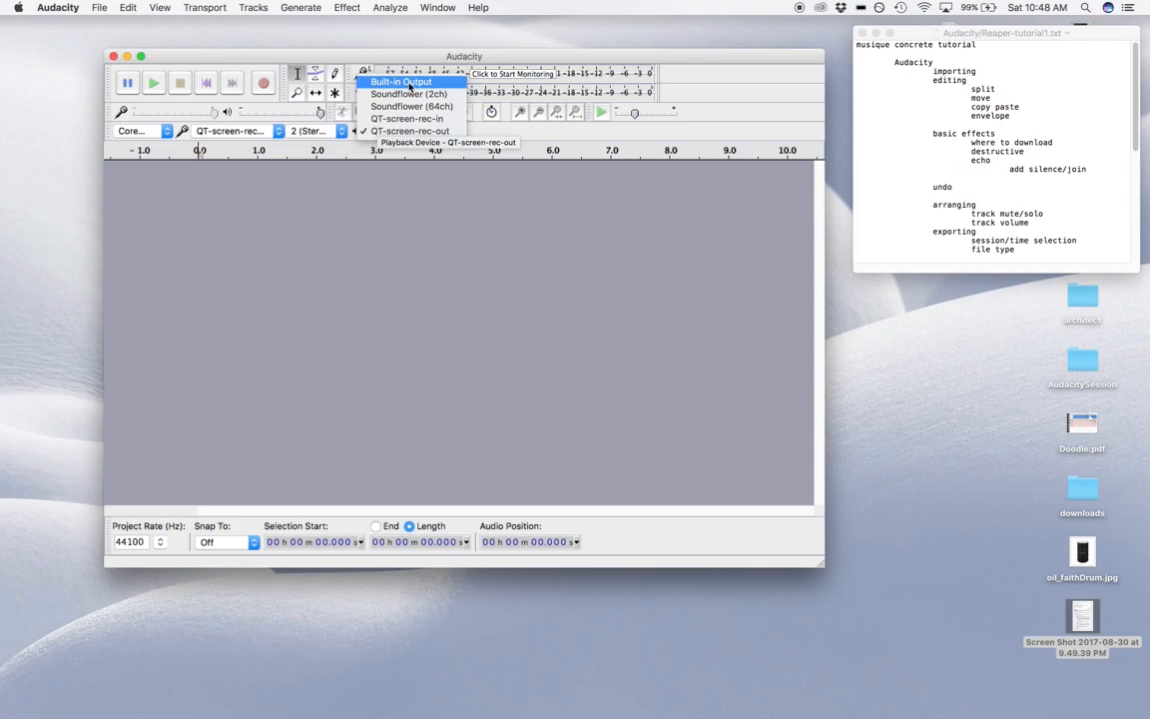
pyautogui.click(419, 260)
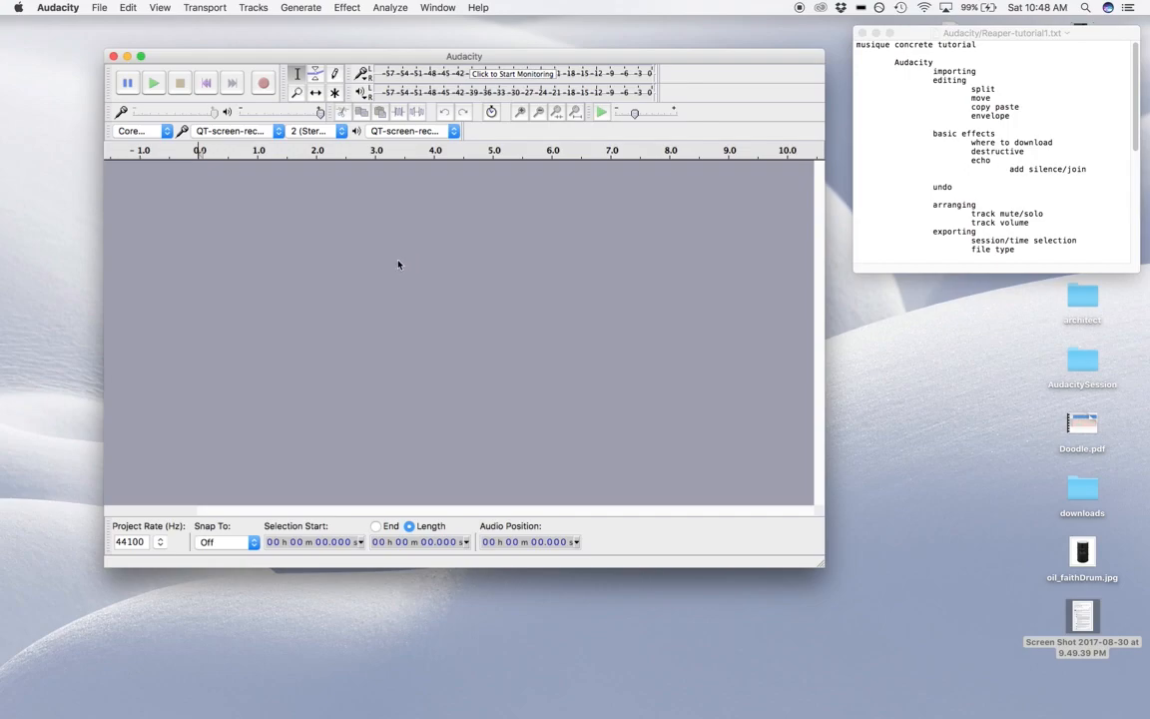
# Move the project window to the top of the desktop and show the audio import command
pyautogui.moveTo(621, 60); pyautogui.dragTo(623, 40)
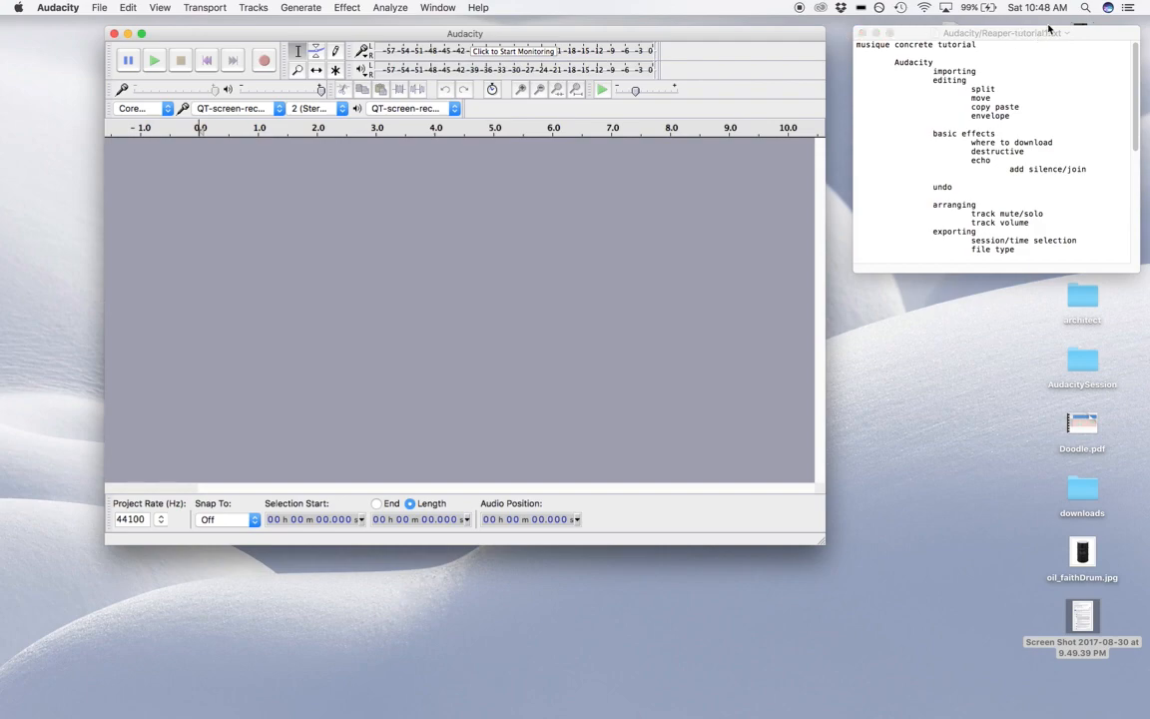
pyautogui.click(100, 8)
pyautogui.moveTo(139, 167)
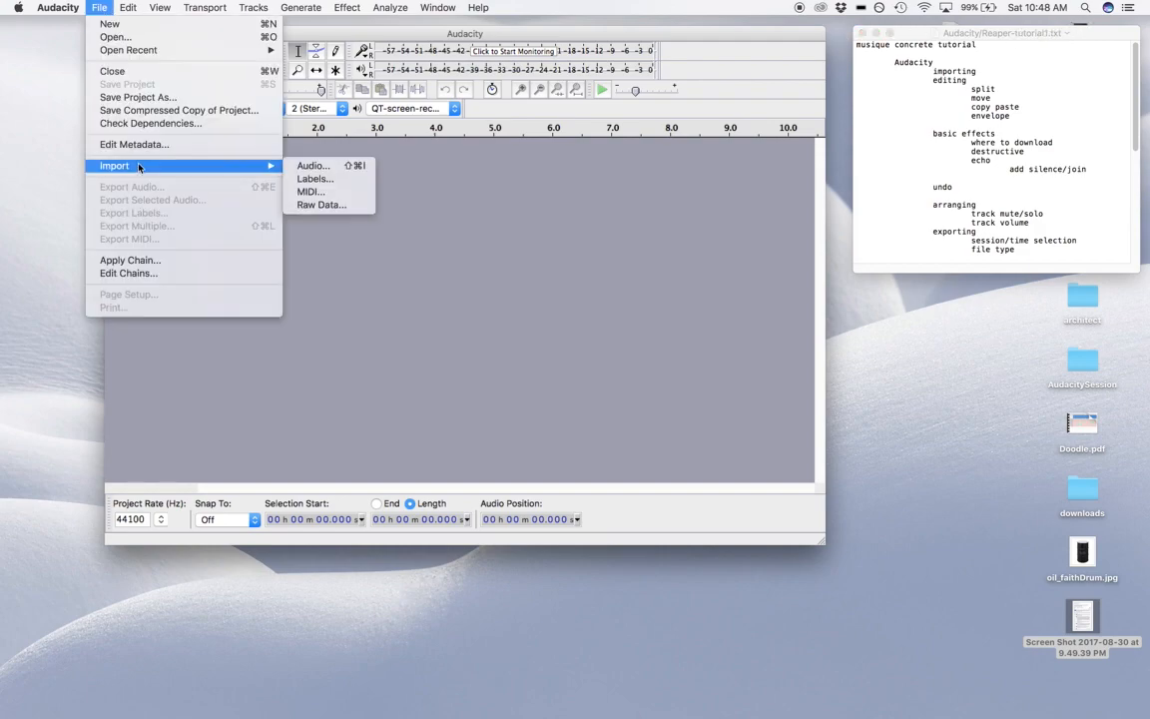
pyautogui.click(302, 168)
# Move the notes window lower and open the 50-samples2 folder inside _currentTeaching > Composition in Finder
pyautogui.moveTo(1103, 36); pyautogui.dragTo(1099, 84)
pyautogui.doubleClick(1082, 42)
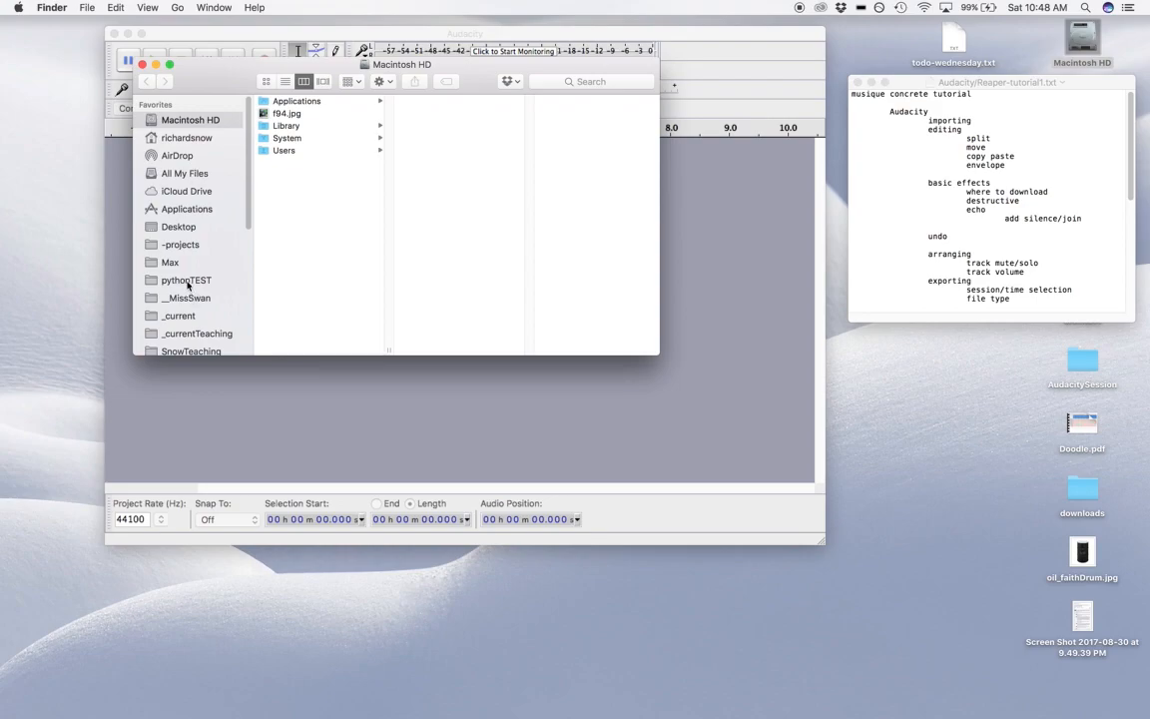
pyautogui.scroll(-1, 202, 322)
pyautogui.scroll(-2, 202, 323)
pyautogui.scroll(2, 201, 322)
pyautogui.scroll(-2, 202, 322)
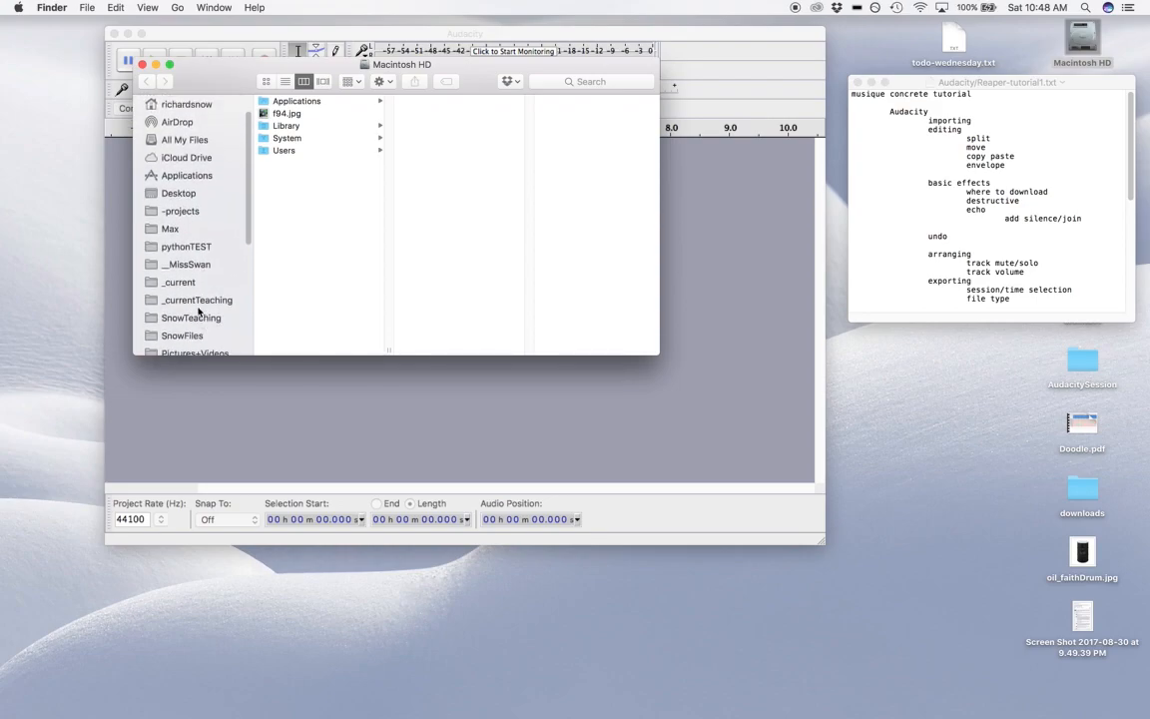
pyautogui.scroll(-3, 199, 315)
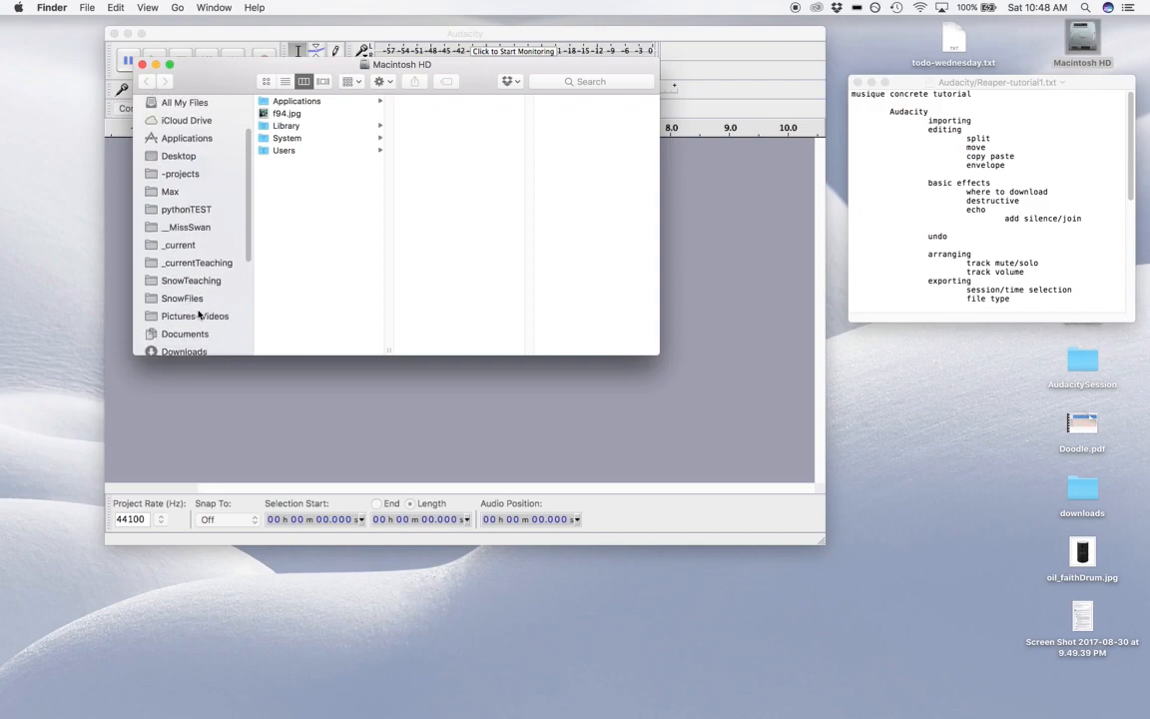
pyautogui.click(180, 262)
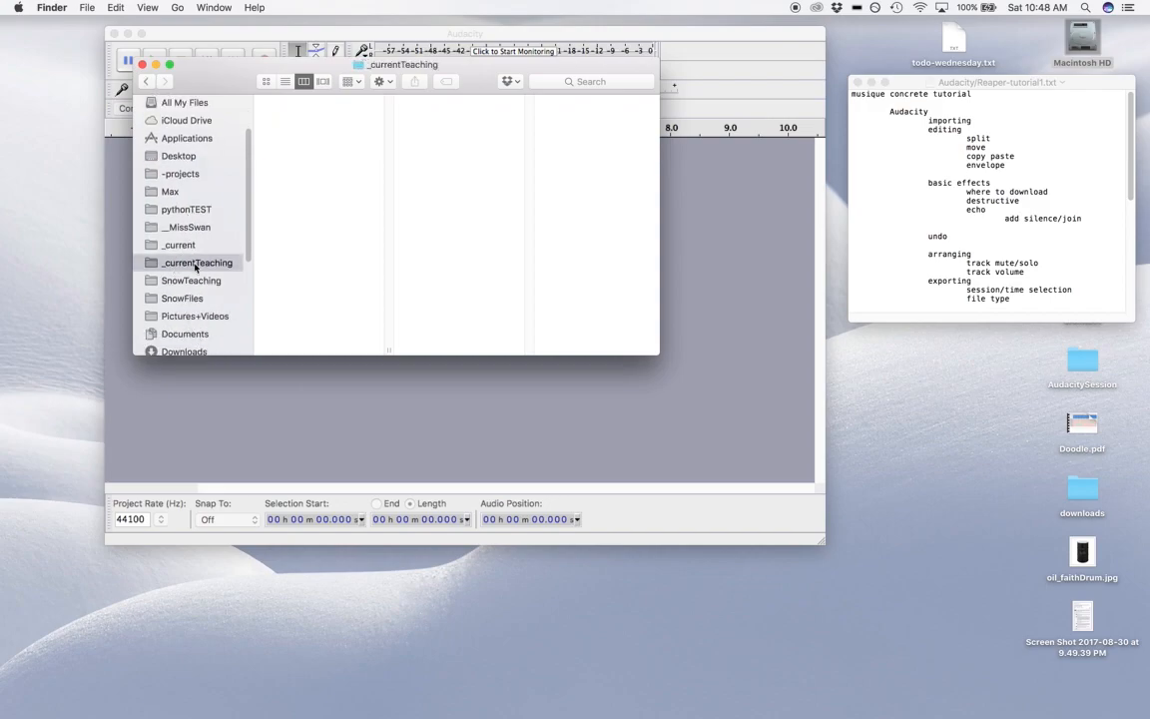
pyautogui.click(309, 228)
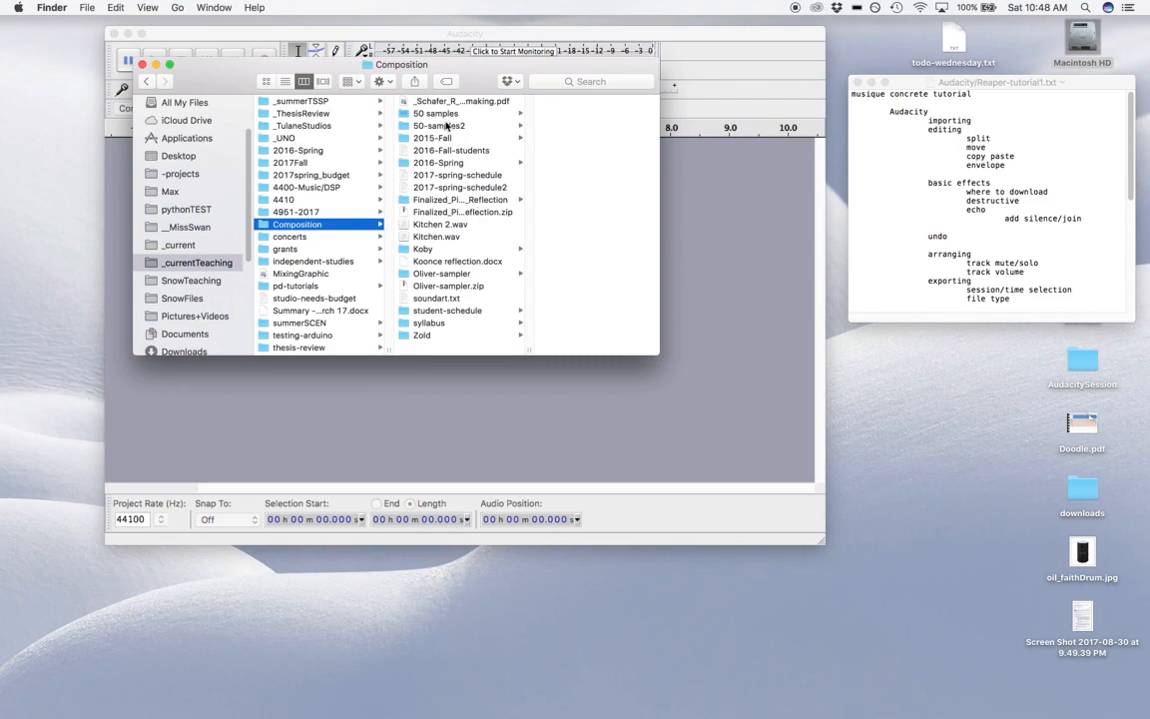
pyautogui.click(409, 125)
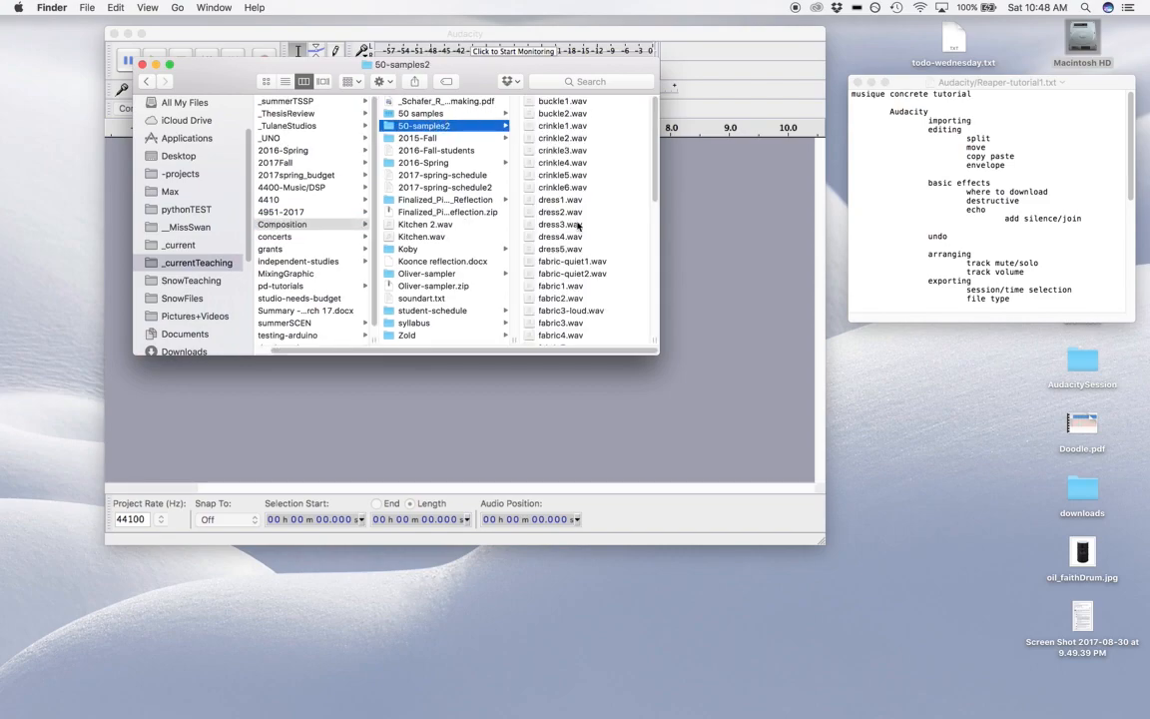
# Import zipper1.wav from the 50-samples2 folder into the Audacity project and confirm the import method
pyautogui.scroll(-5, 588, 225)
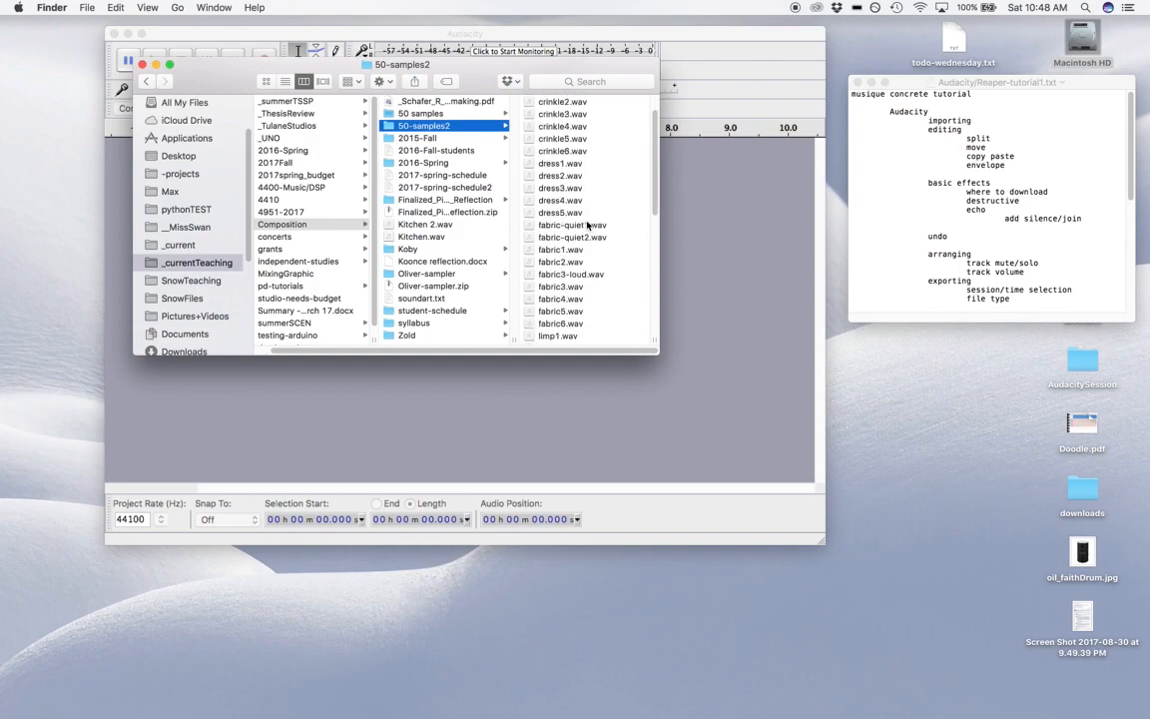
pyautogui.scroll(-9, 587, 226)
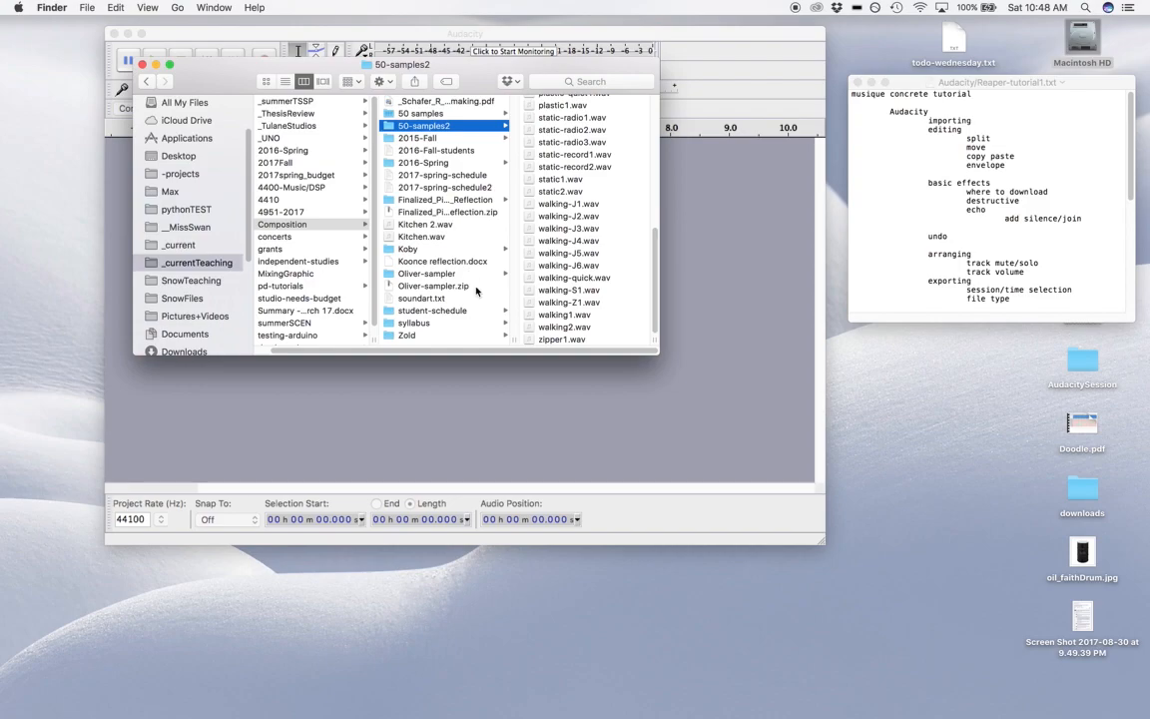
pyautogui.moveTo(555, 343); pyautogui.dragTo(439, 409)
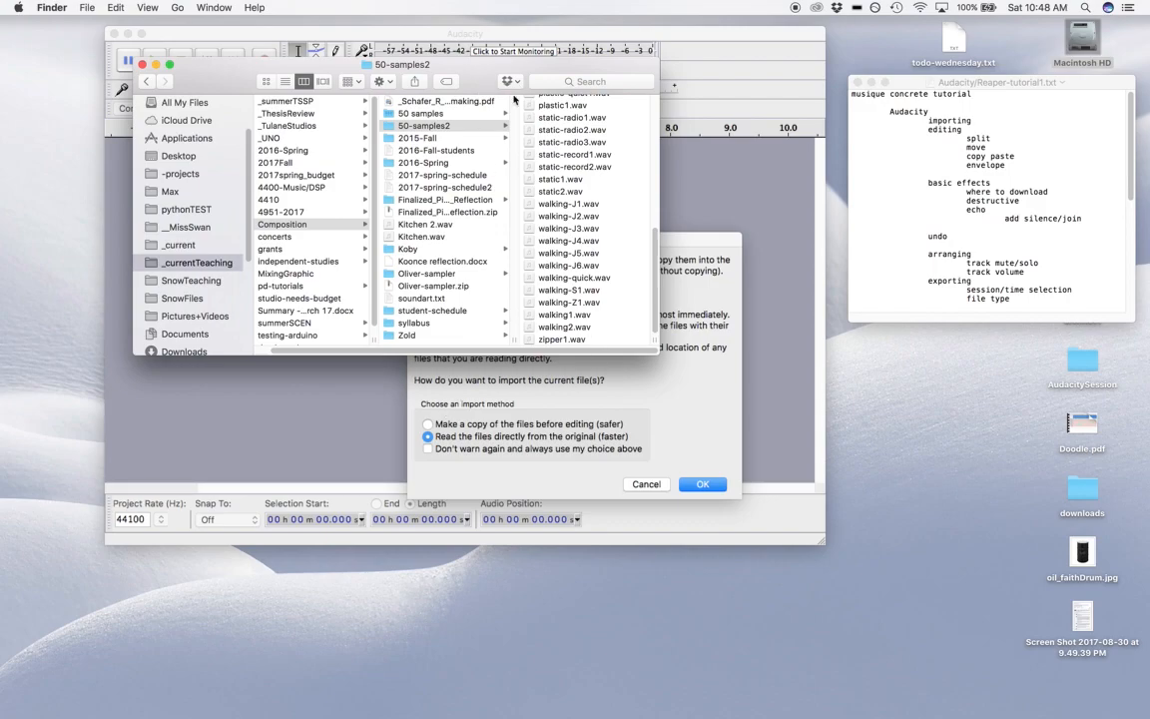
pyautogui.moveTo(481, 73); pyautogui.dragTo(197, 38)
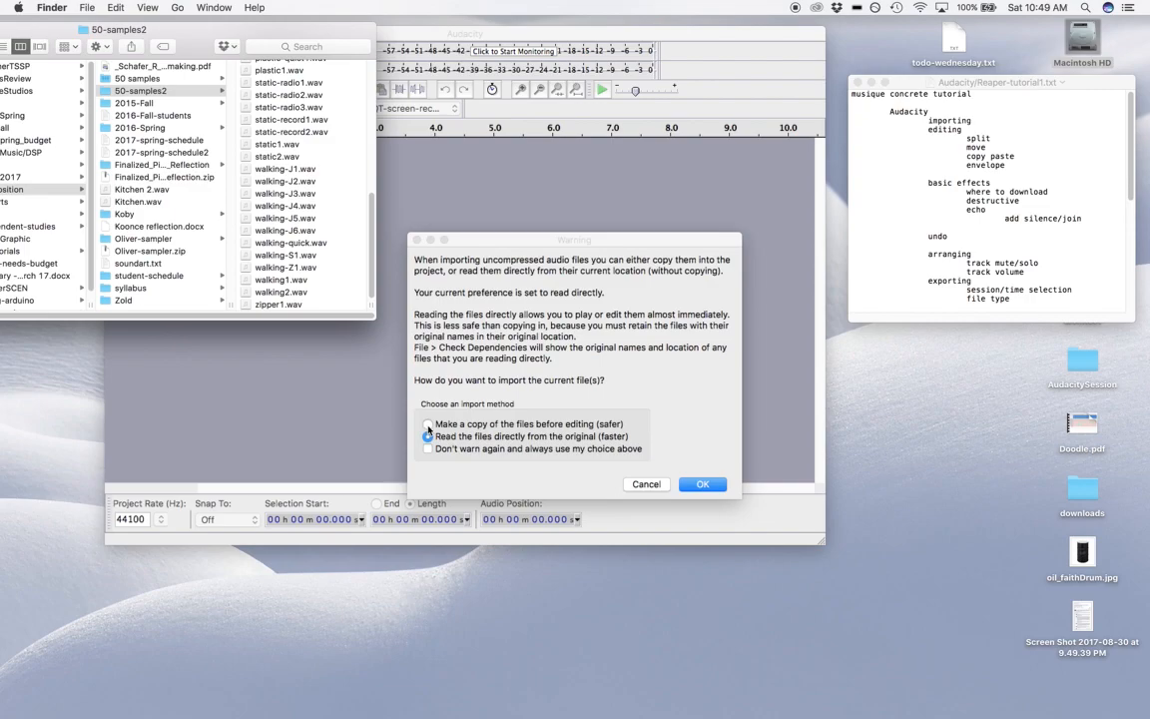
pyautogui.click(720, 484)
pyautogui.click(705, 484)
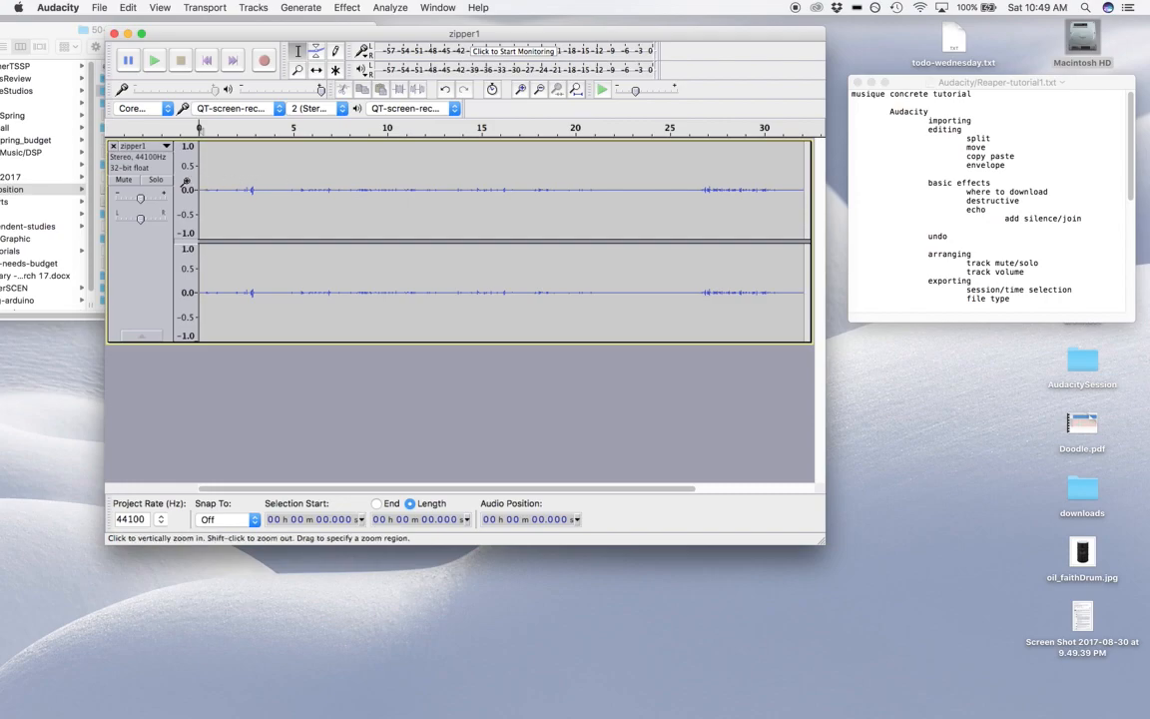
# Toggle mute on and off for the zipper1 track, and add a new stereo track below it
pyautogui.click(124, 180)
pyautogui.click(128, 181)
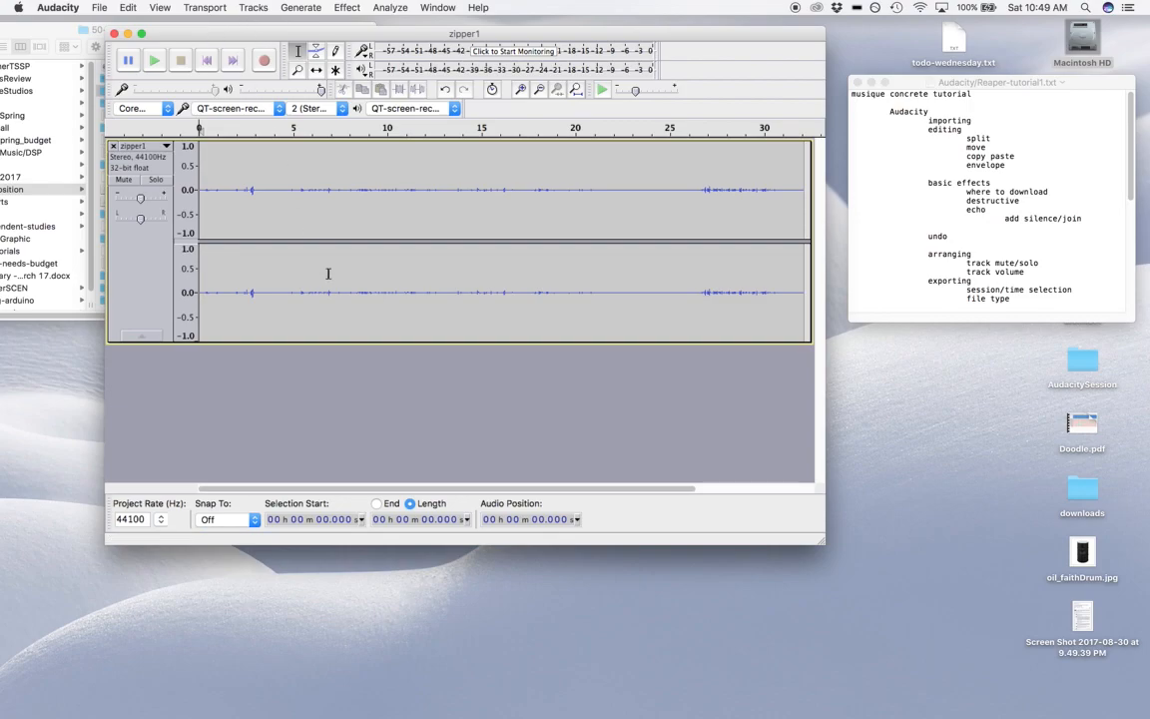
pyautogui.click(245, 8)
pyautogui.moveTo(269, 25)
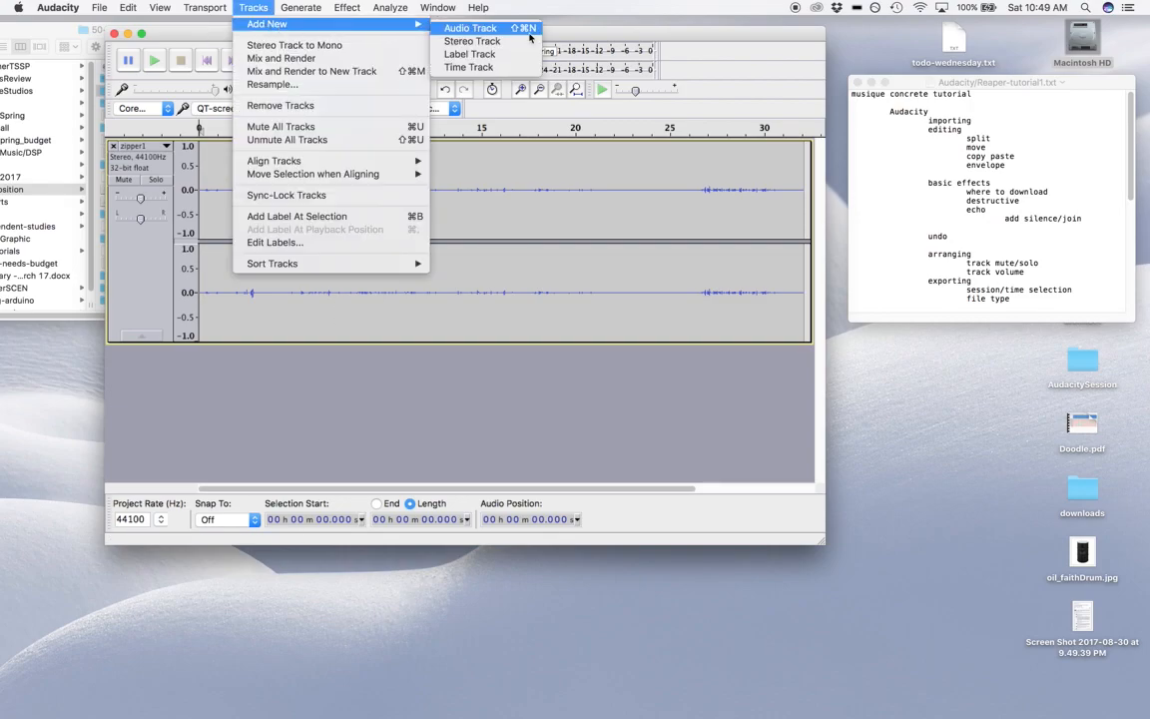
pyautogui.click(474, 41)
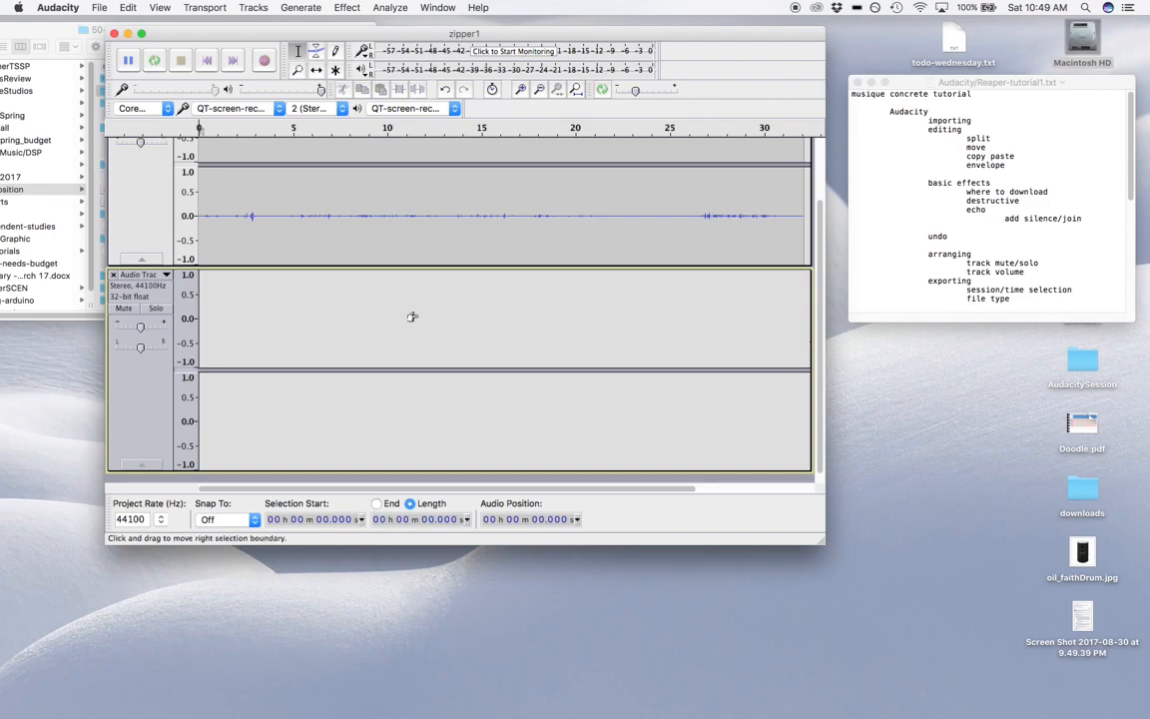
pyautogui.scroll(3, 410, 316)
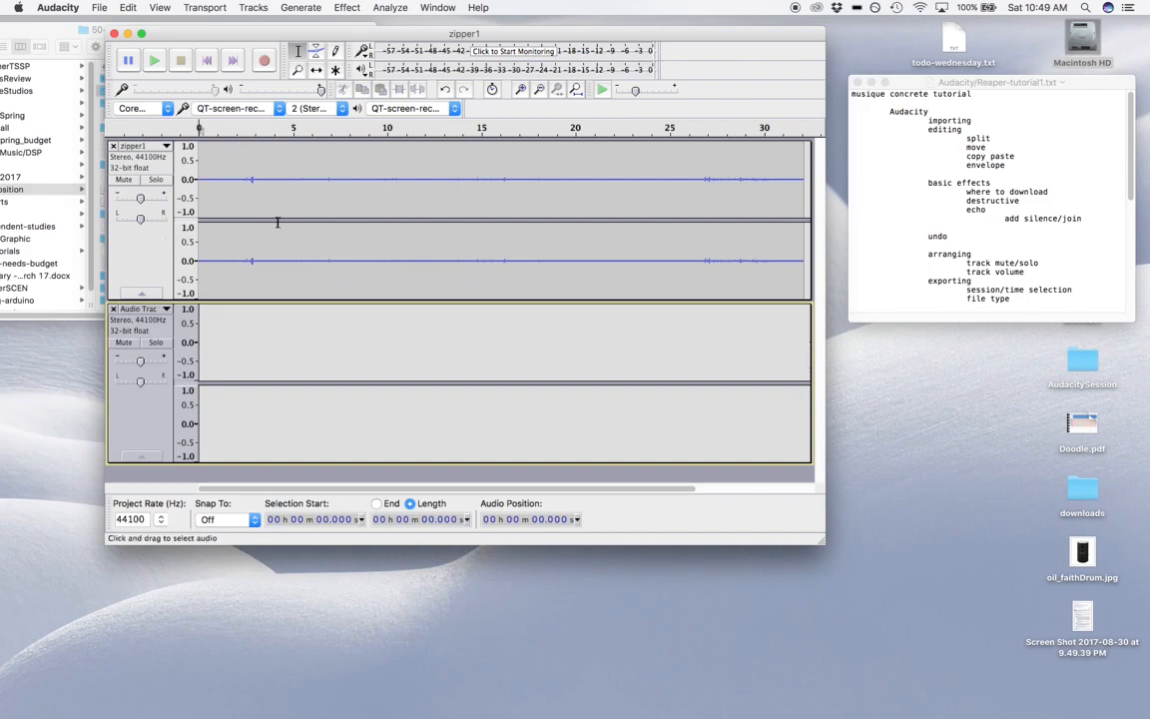
# Play the zipper1 track from about 2.2 s at a raised system volume and stop playback
pyautogui.click(385, 188)
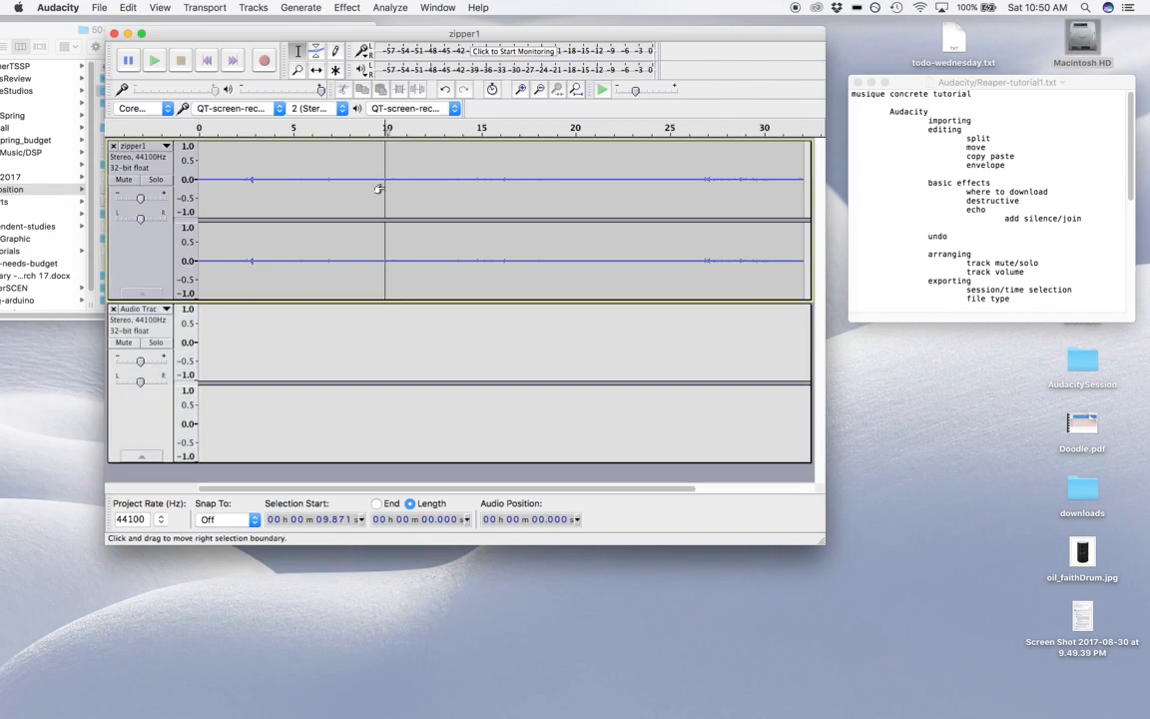
pyautogui.click(239, 185)
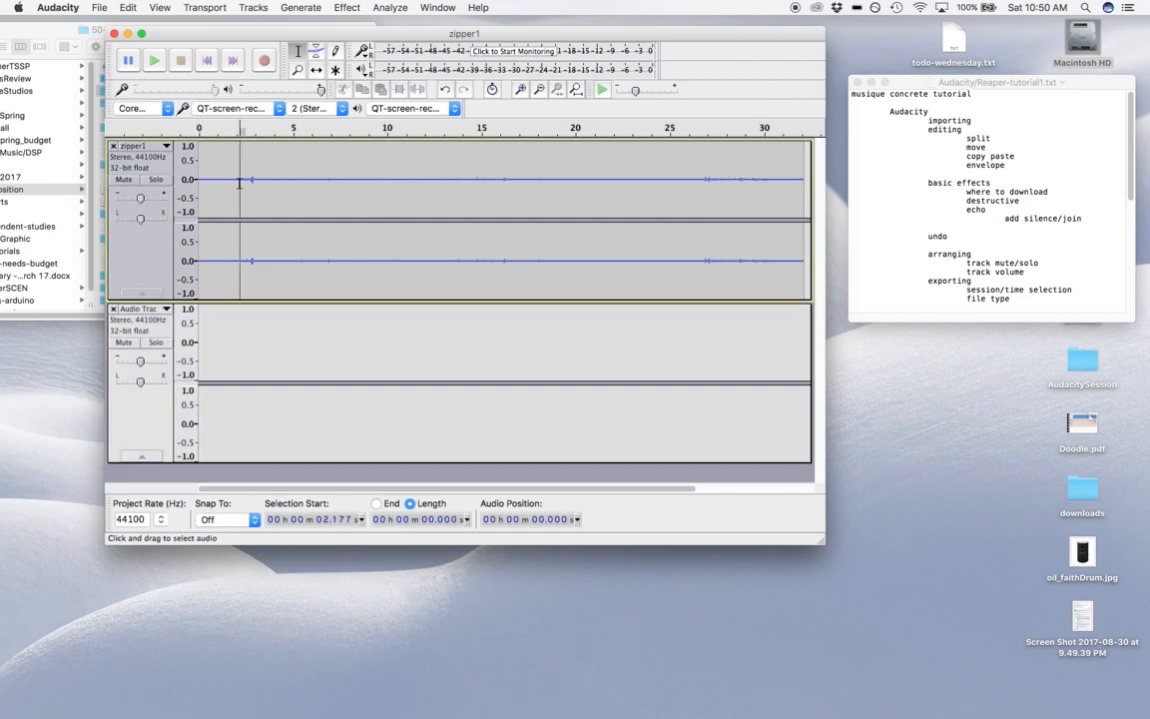
pyautogui.press('space')
pyautogui.press('XF86AudioRaiseVolume')
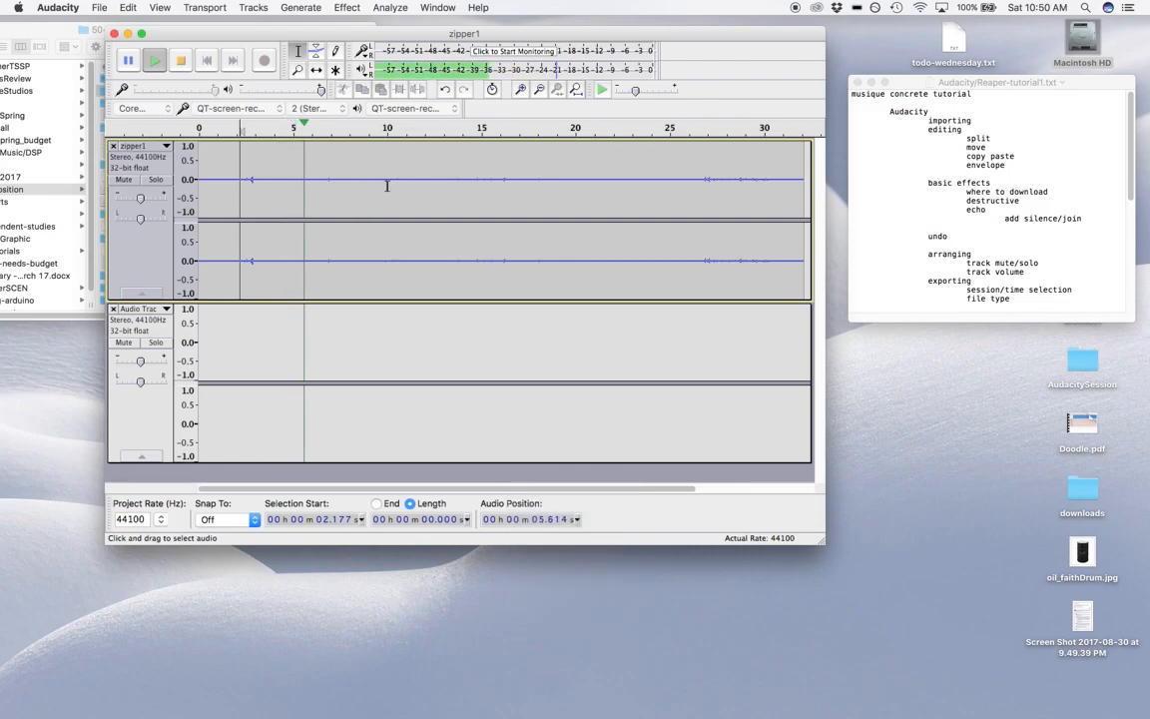
pyautogui.press('space')
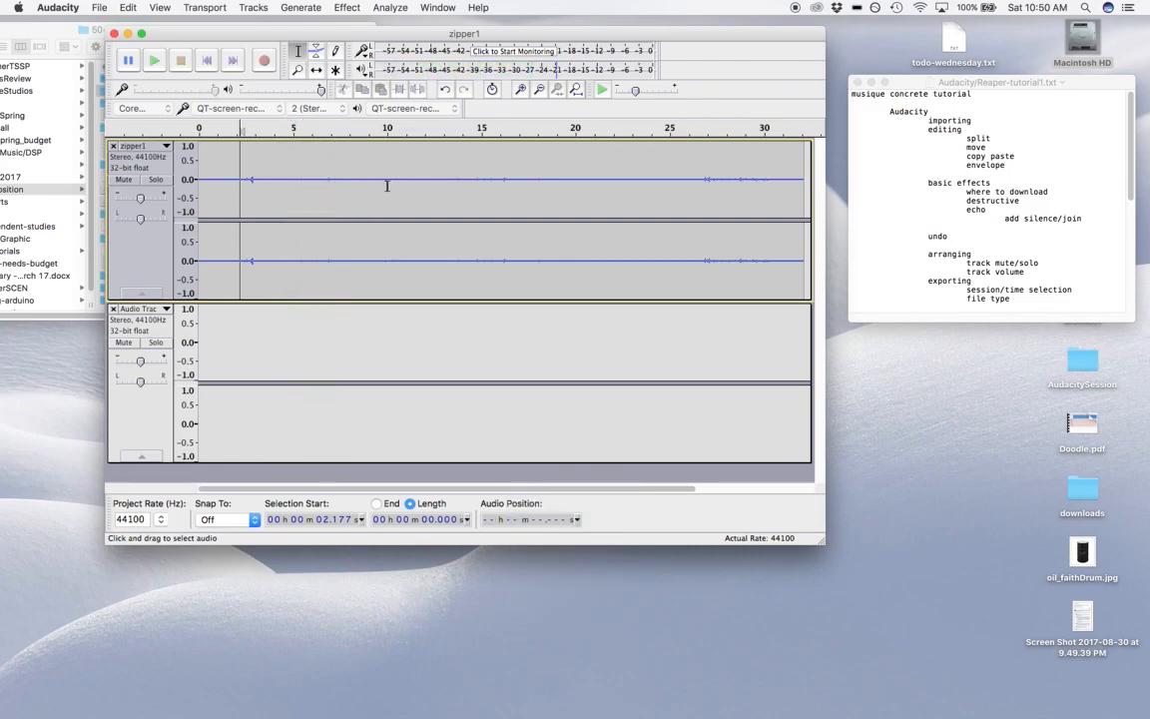
# Normalize the entire zipper1 recording to a maximum amplitude of -3.0 dB, with DC offset removal enabled
pyautogui.press('super+a')
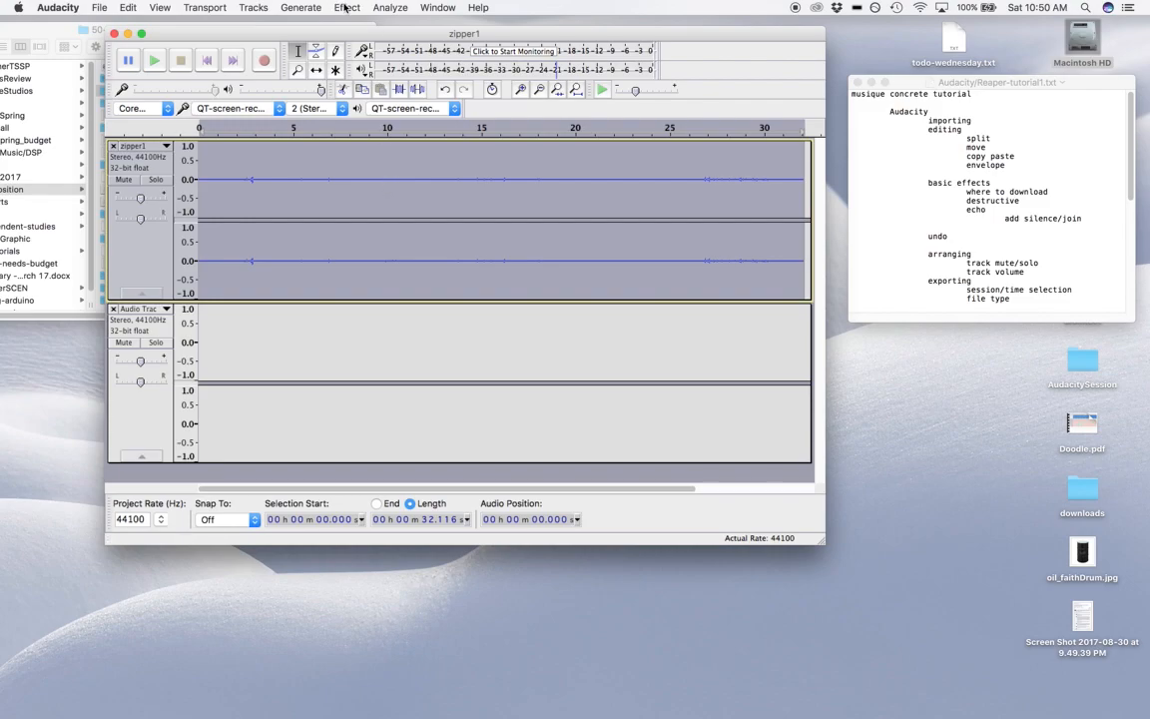
pyautogui.click(344, 8)
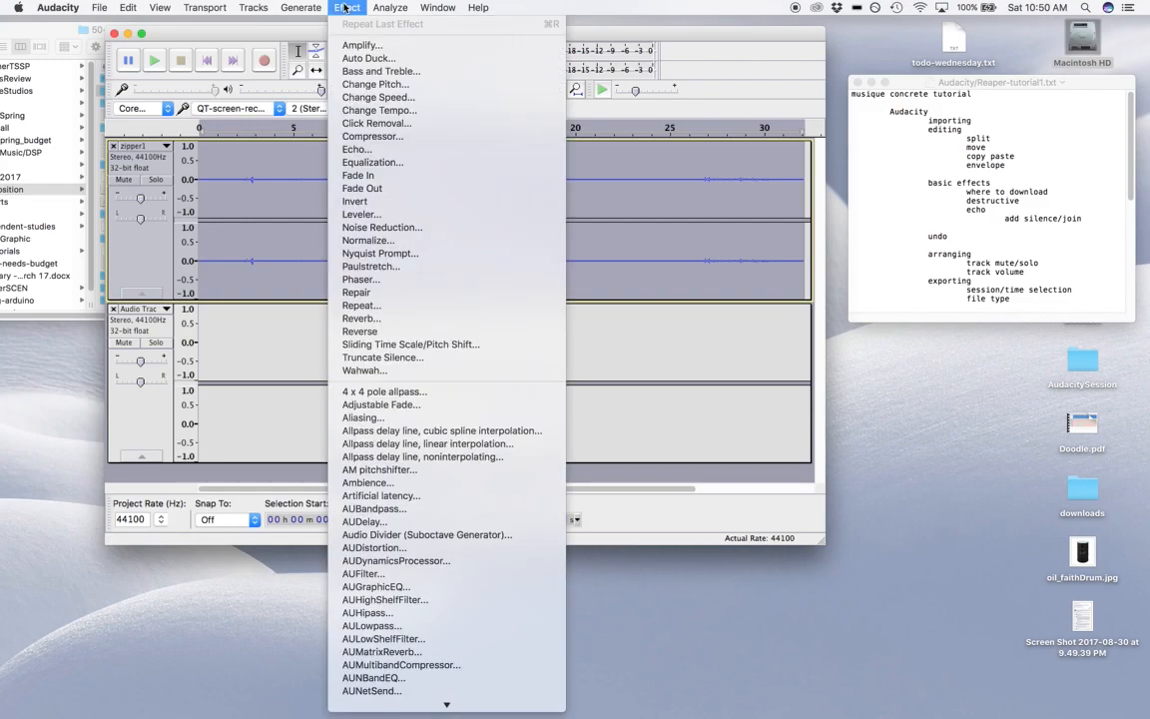
pyautogui.click(372, 241)
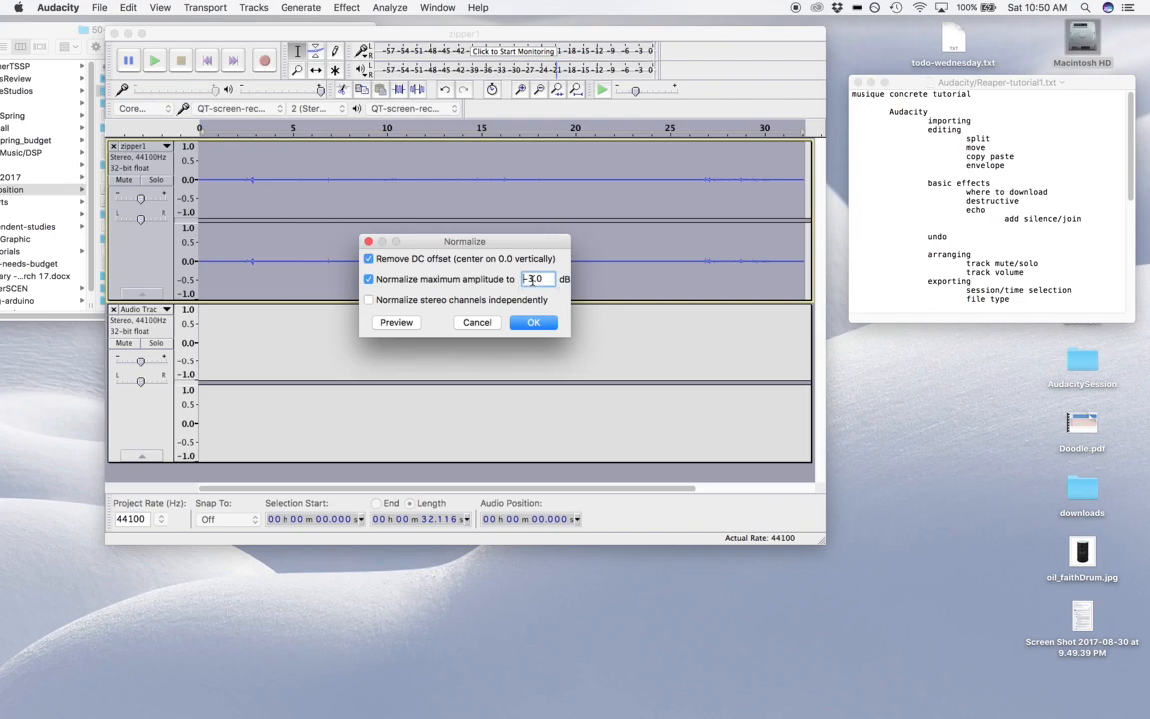
pyautogui.moveTo(534, 279); pyautogui.dragTo(487, 272)
pyautogui.write('0')
pyautogui.click(536, 322)
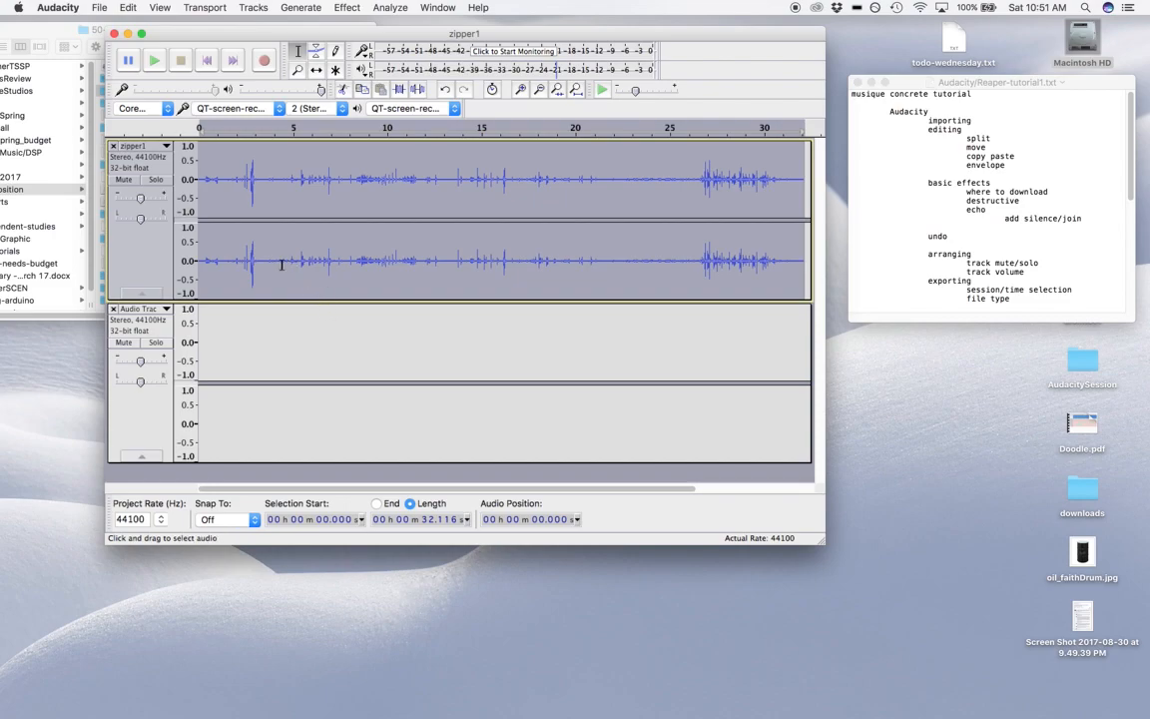
# Listen to the normalized zipper1 track from about 0.3 s and stop playback
pyautogui.click(205, 190)
pyautogui.press('space')
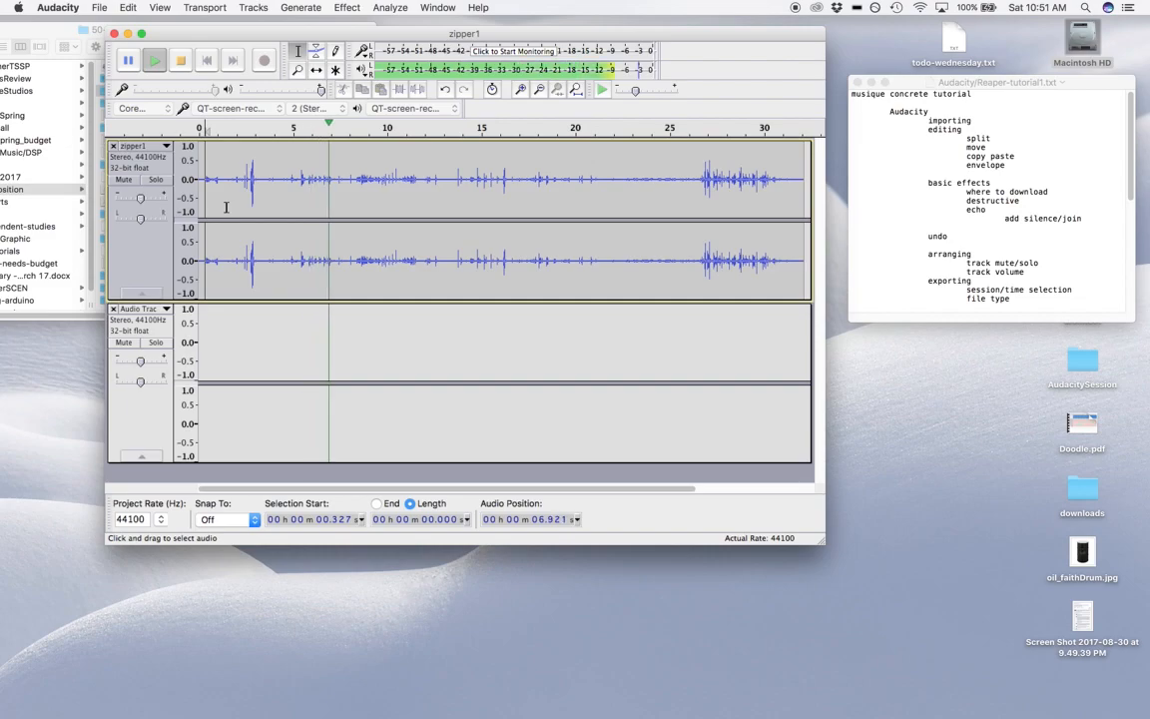
pyautogui.press('space')
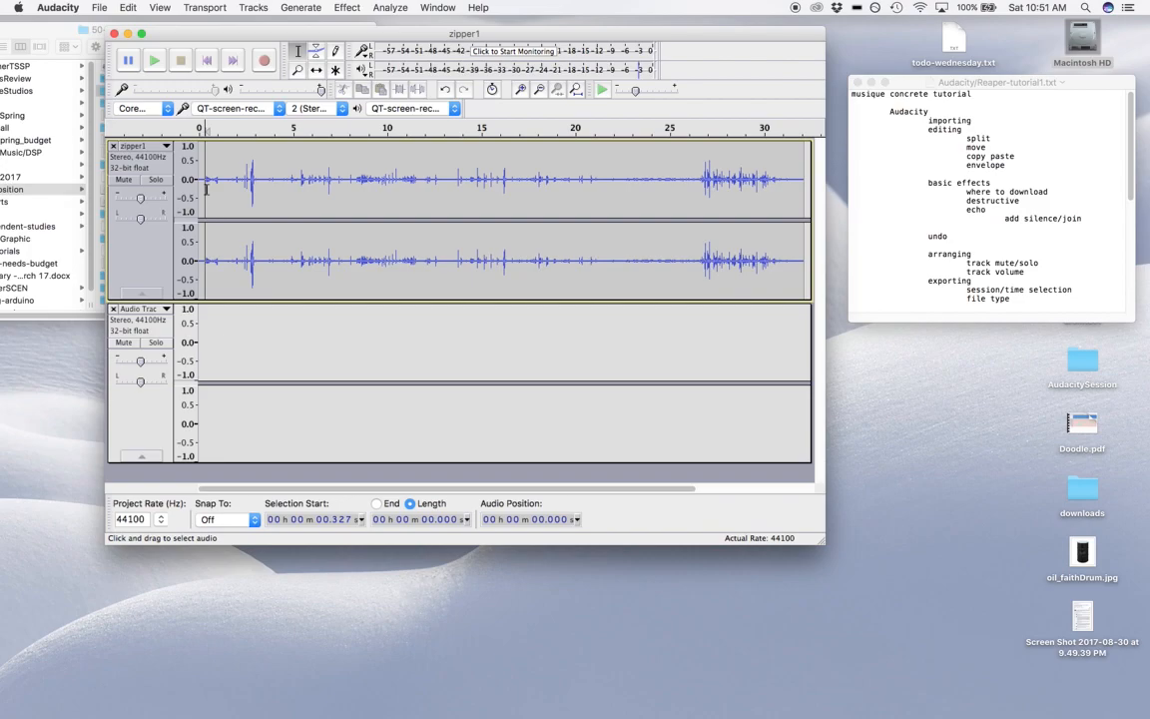
# Copy the 0.640 s zipper sound starting at 0.365 s in zipper1 and paste it into the empty stereo track at about 0.34 s
pyautogui.click(521, 90)
pyautogui.click(522, 90)
pyautogui.click(521, 90)
pyautogui.click(521, 90)
pyautogui.click(307, 195)
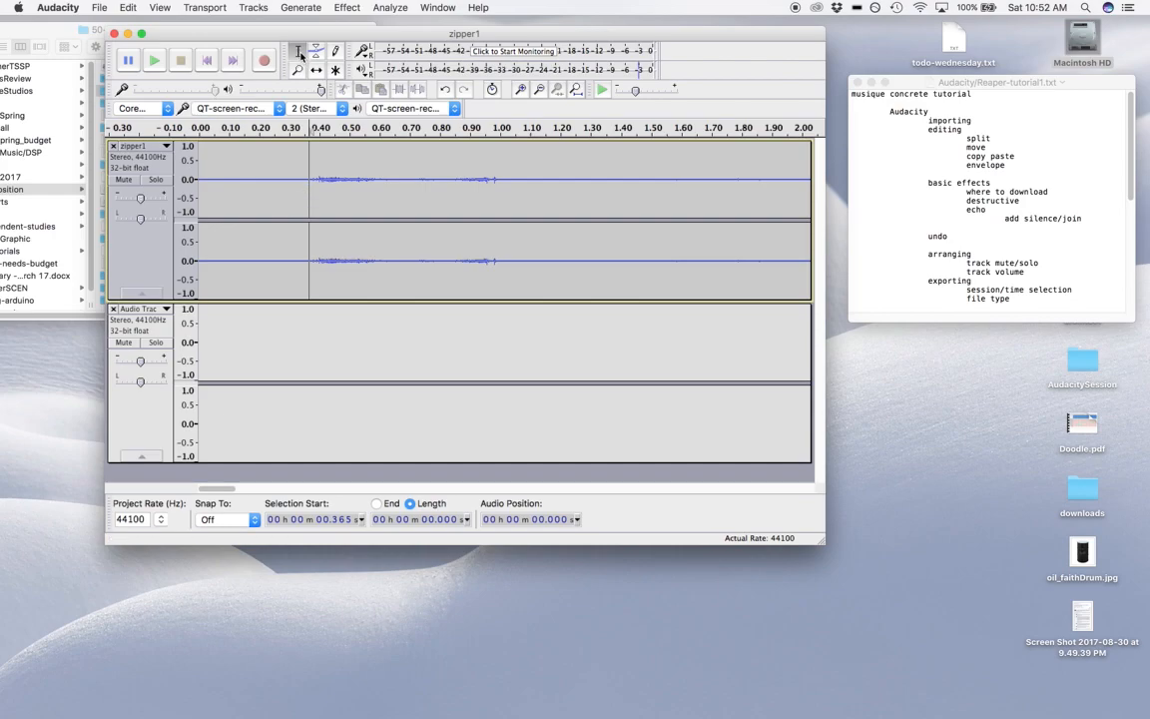
pyautogui.moveTo(309, 194); pyautogui.dragTo(497, 201)
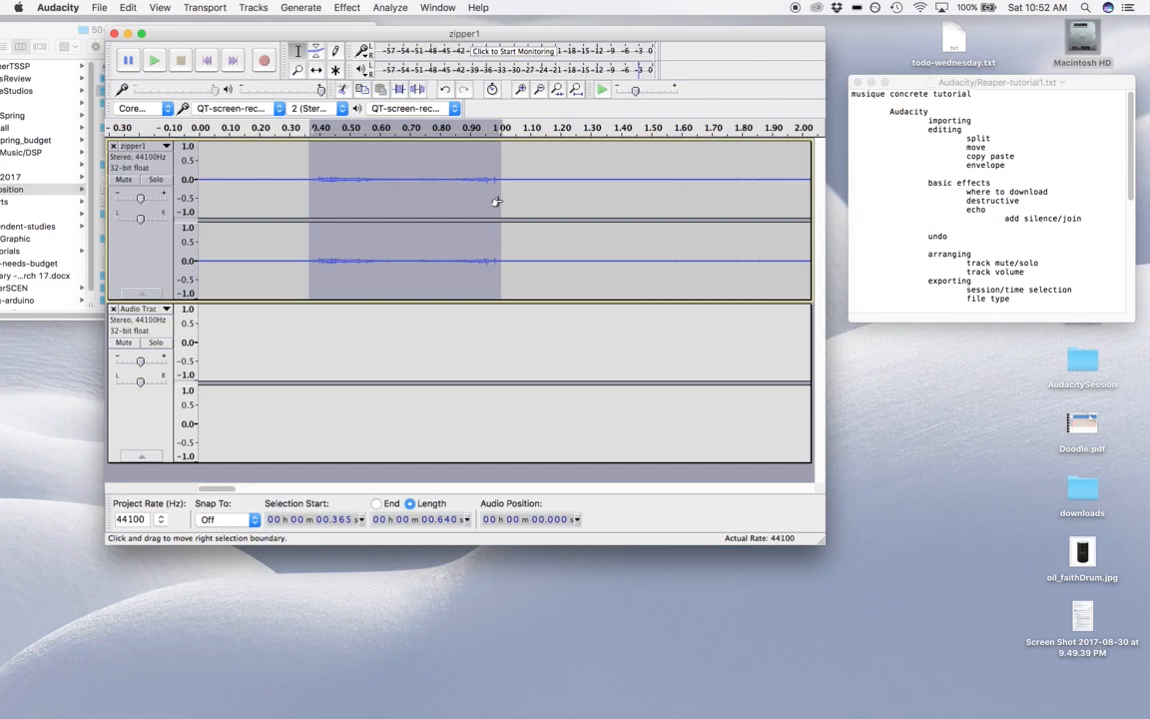
pyautogui.press('space')
pyautogui.click(127, 8)
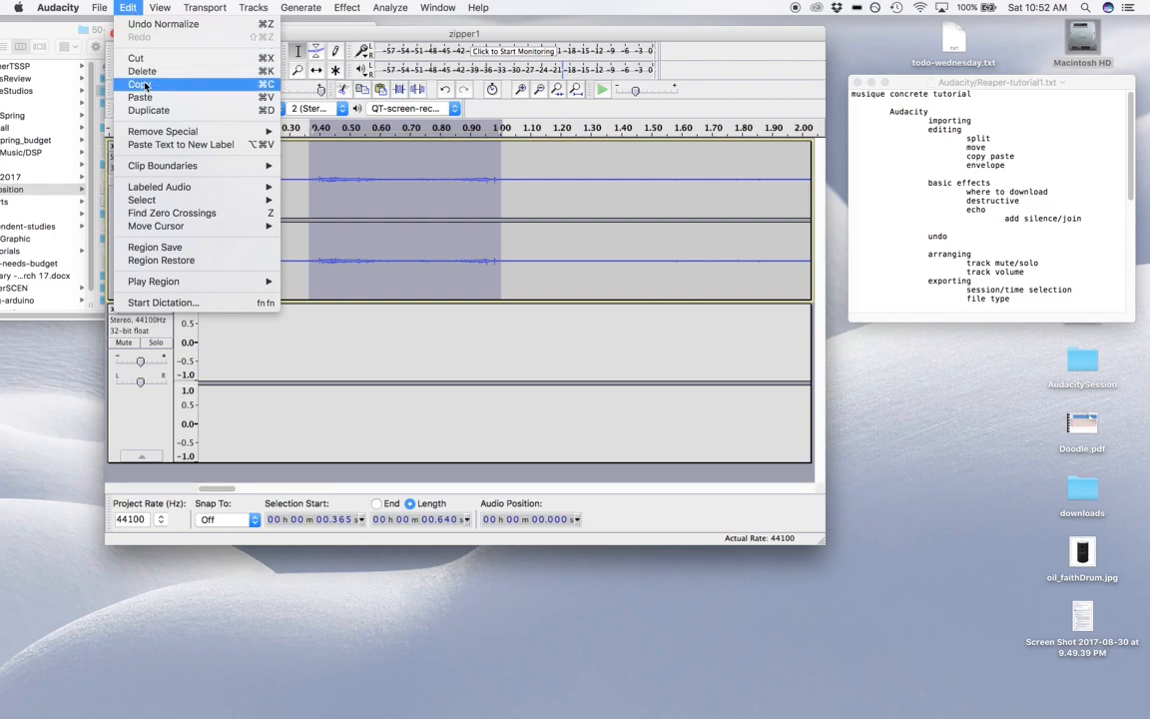
pyautogui.click(248, 85)
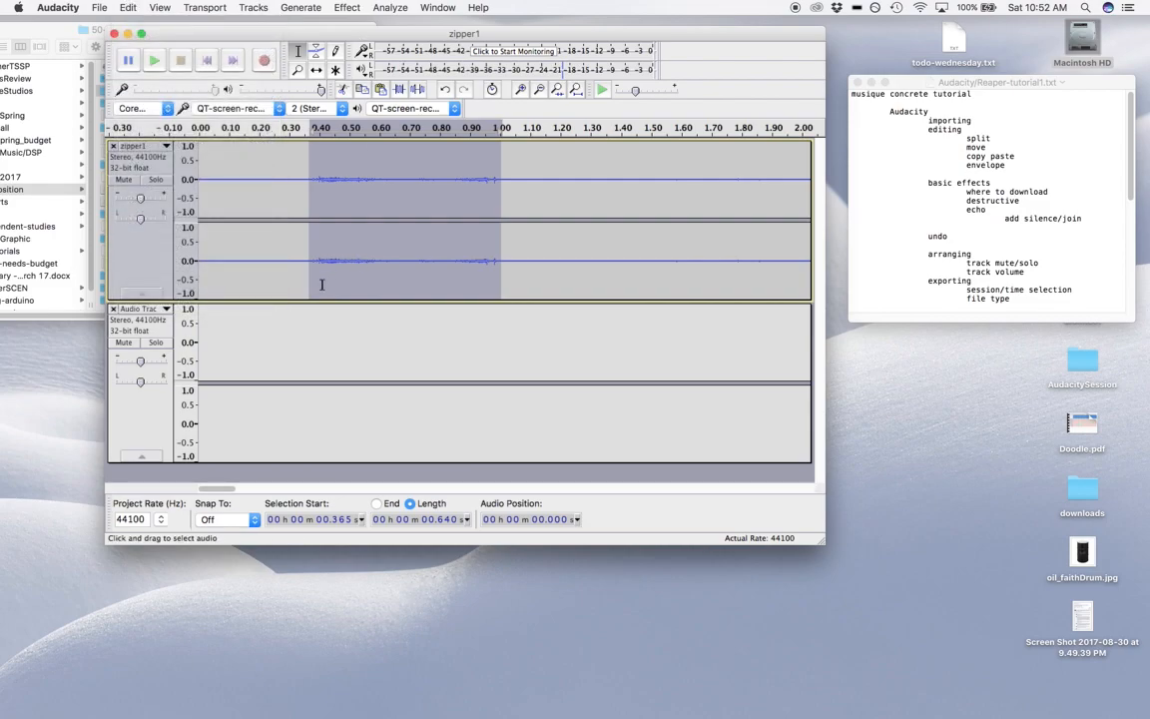
pyautogui.click(299, 326)
pyautogui.press('super+v')
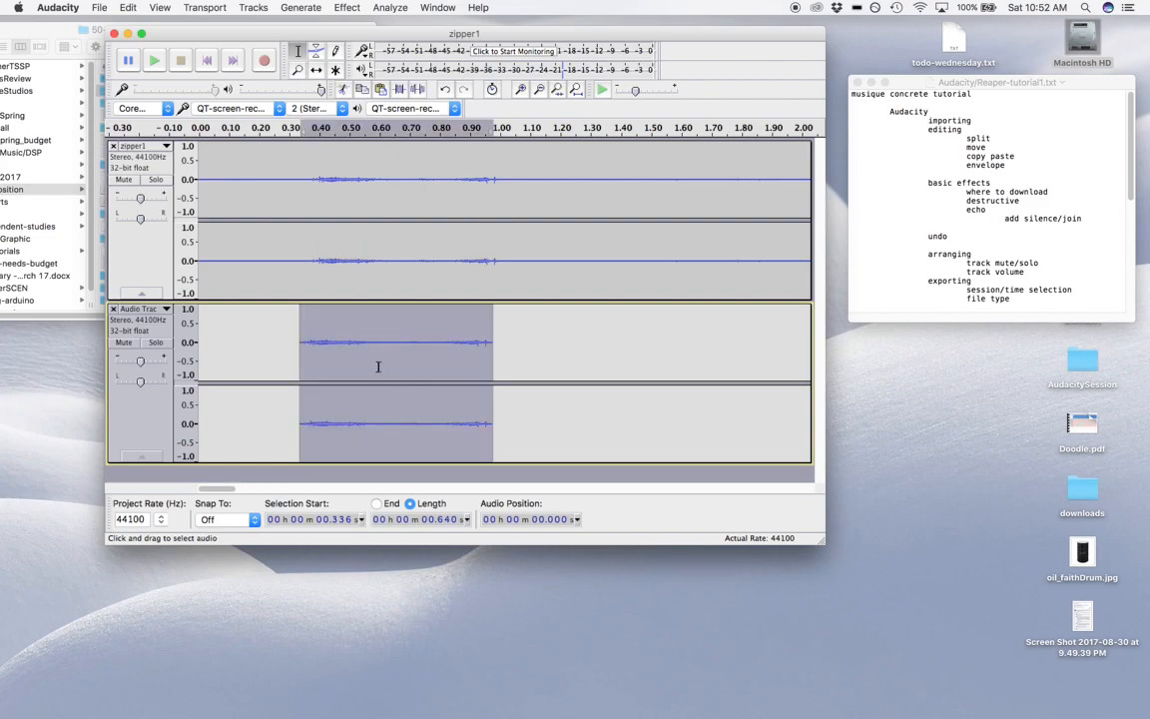
# Split the zipper1 clip at 0.367 s and 1.009 s, just before and after the first zipper sound
pyautogui.click(310, 196)
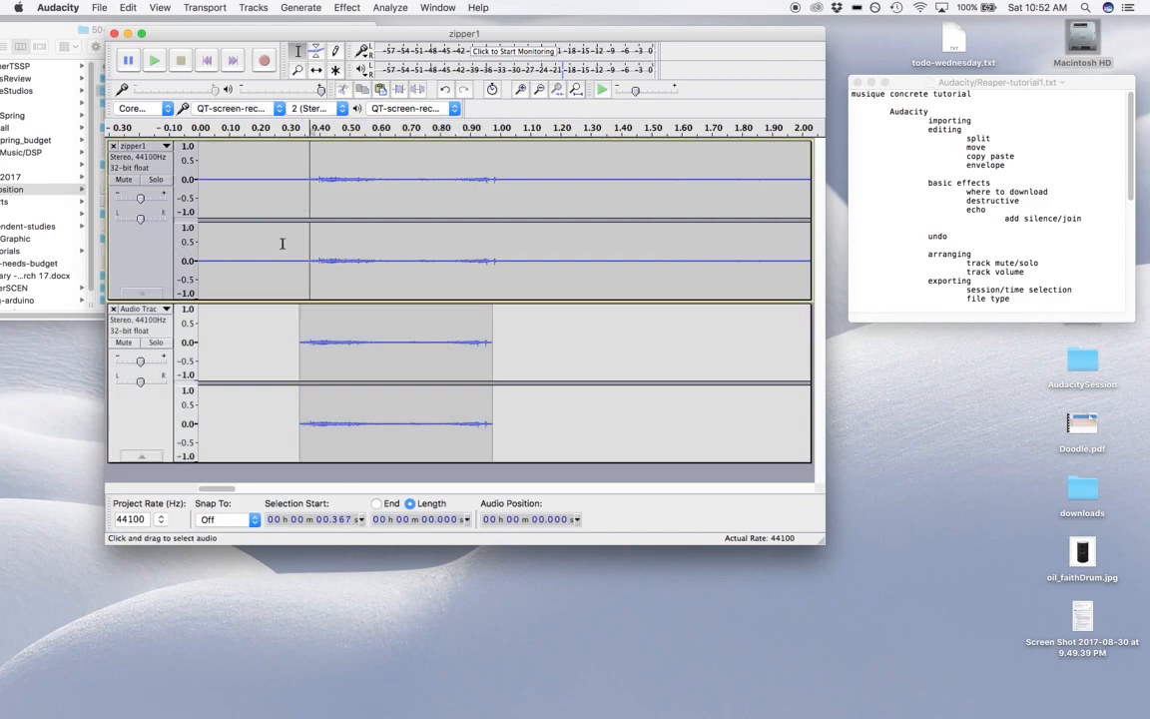
pyautogui.click(127, 7)
pyautogui.moveTo(198, 168)
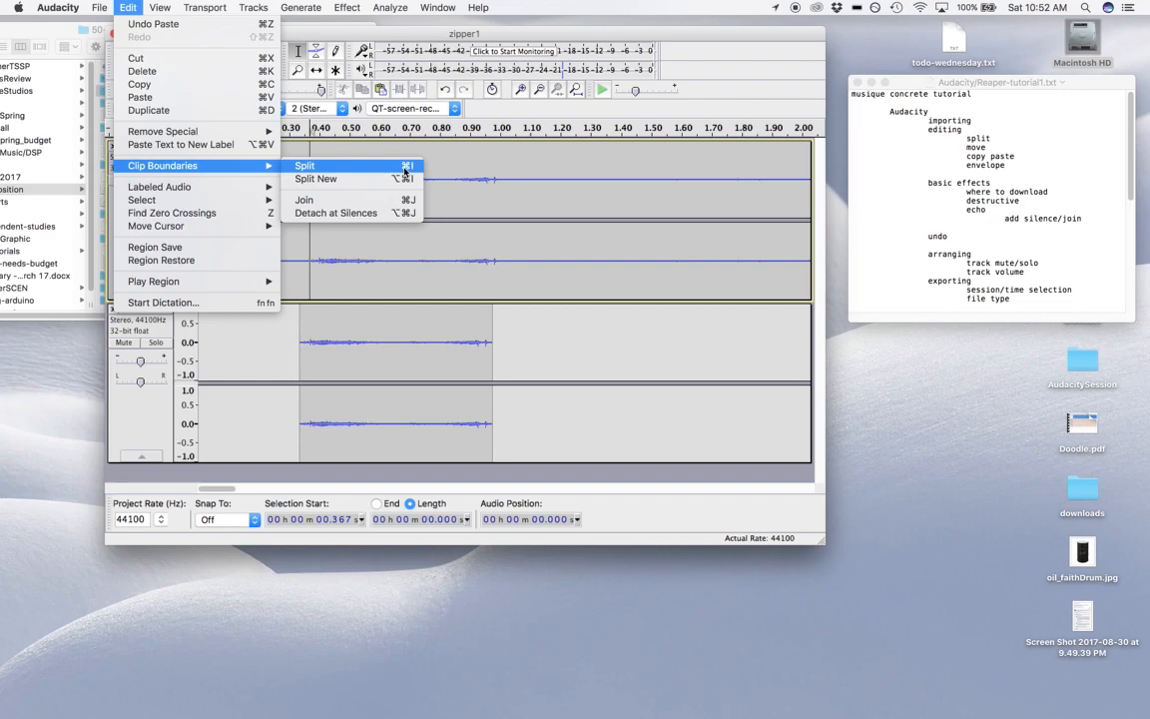
pyautogui.click(406, 36)
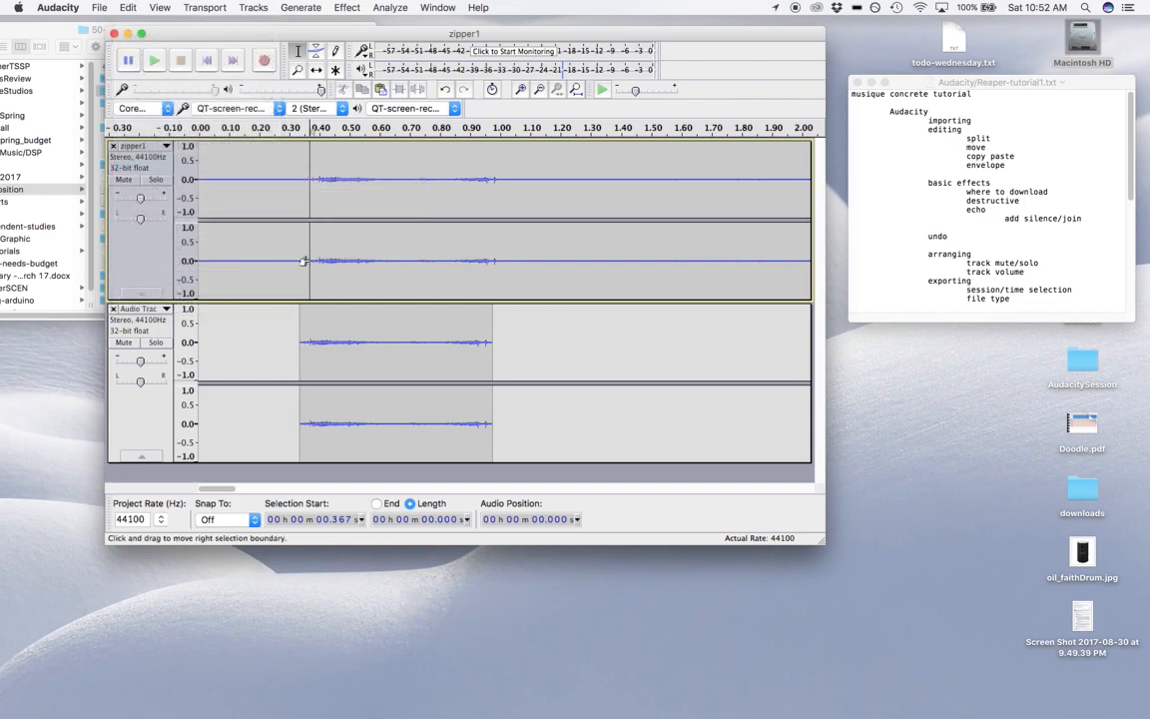
pyautogui.press('super+i')
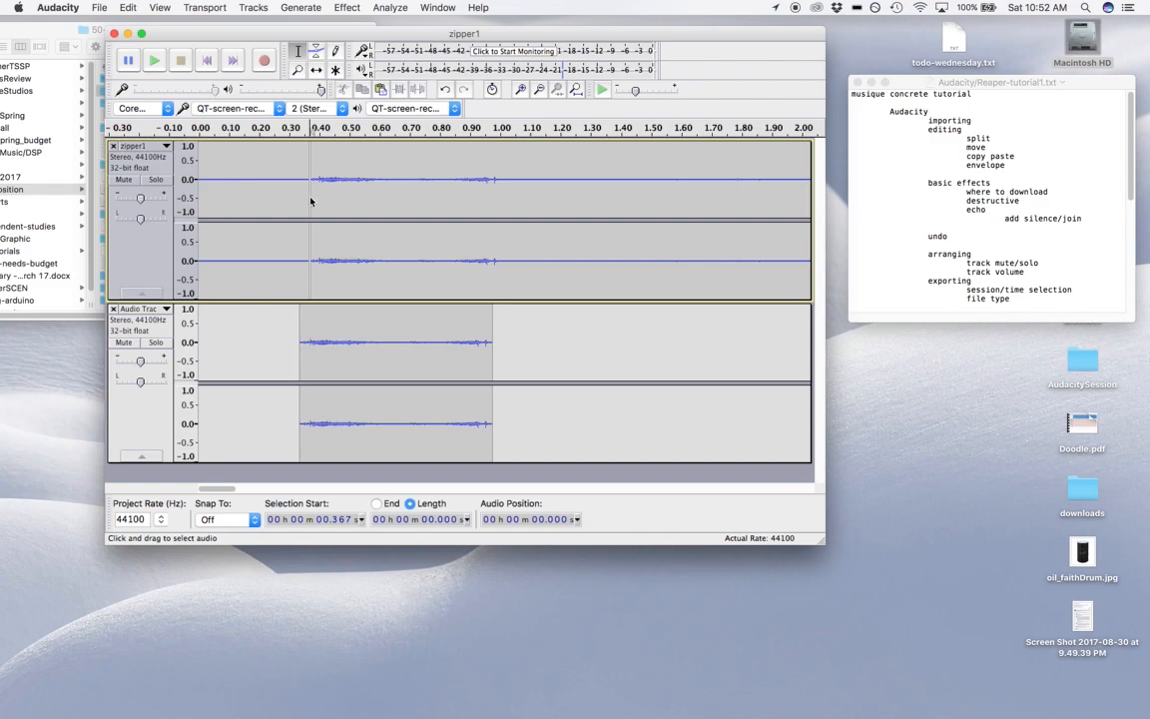
pyautogui.click(504, 181)
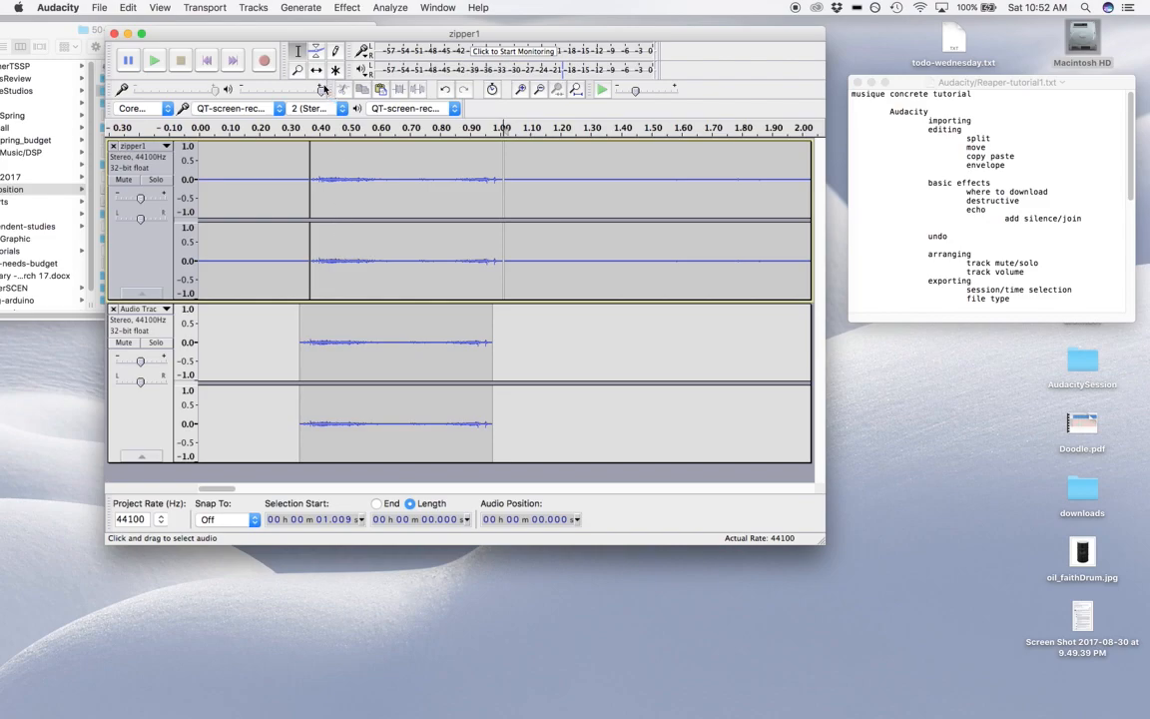
# Time-shift the second track's clip to about 0.15 s and spread zipper1's three clips to start at about 0.05, 0.52 and 1.34 s
pyautogui.click(318, 72)
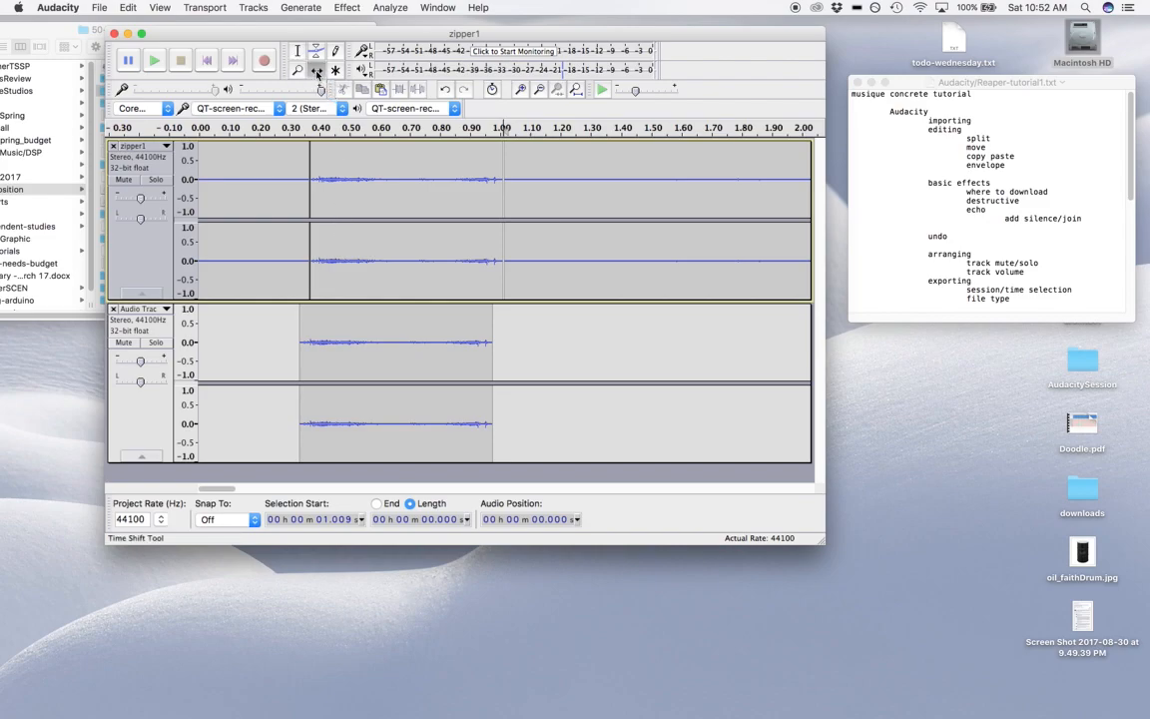
pyautogui.moveTo(390, 353); pyautogui.dragTo(331, 355)
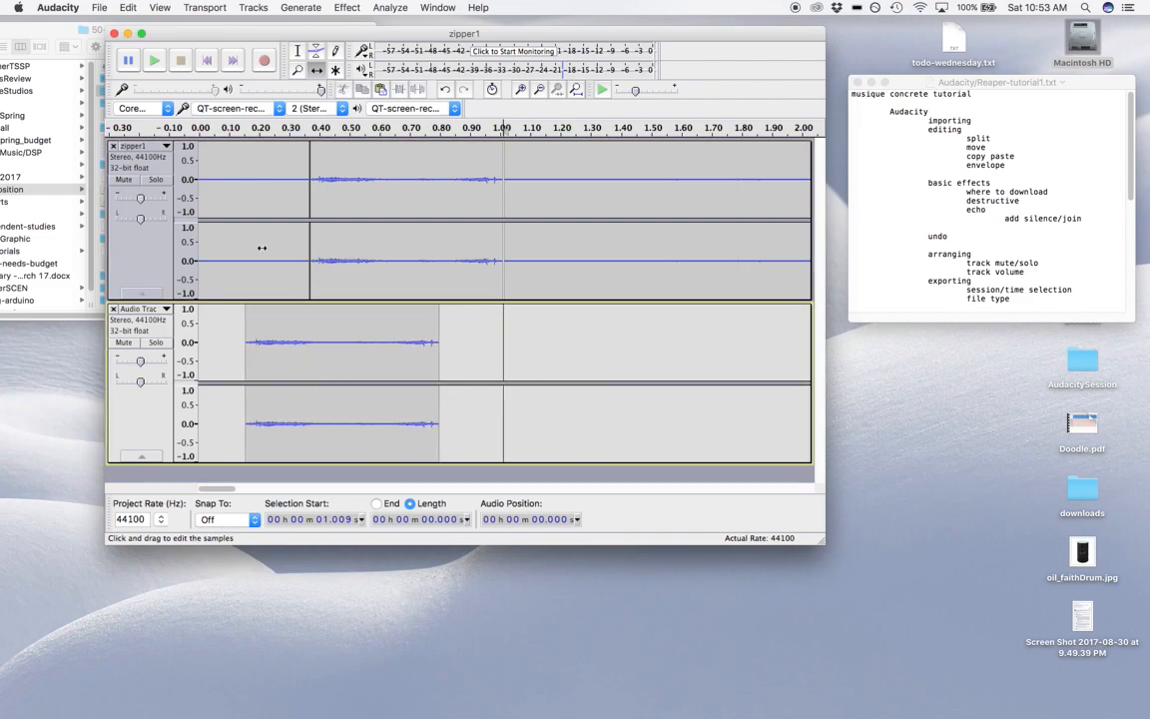
pyautogui.moveTo(595, 240); pyautogui.dragTo(696, 243)
pyautogui.moveTo(443, 246)
pyautogui.mouseDown()
pyautogui.moveTo(477, 244)
pyautogui.moveTo(435, 243)
pyautogui.mouseUp()
pyautogui.moveTo(280, 247); pyautogui.dragTo(276, 201)
pyautogui.click(580, 362)
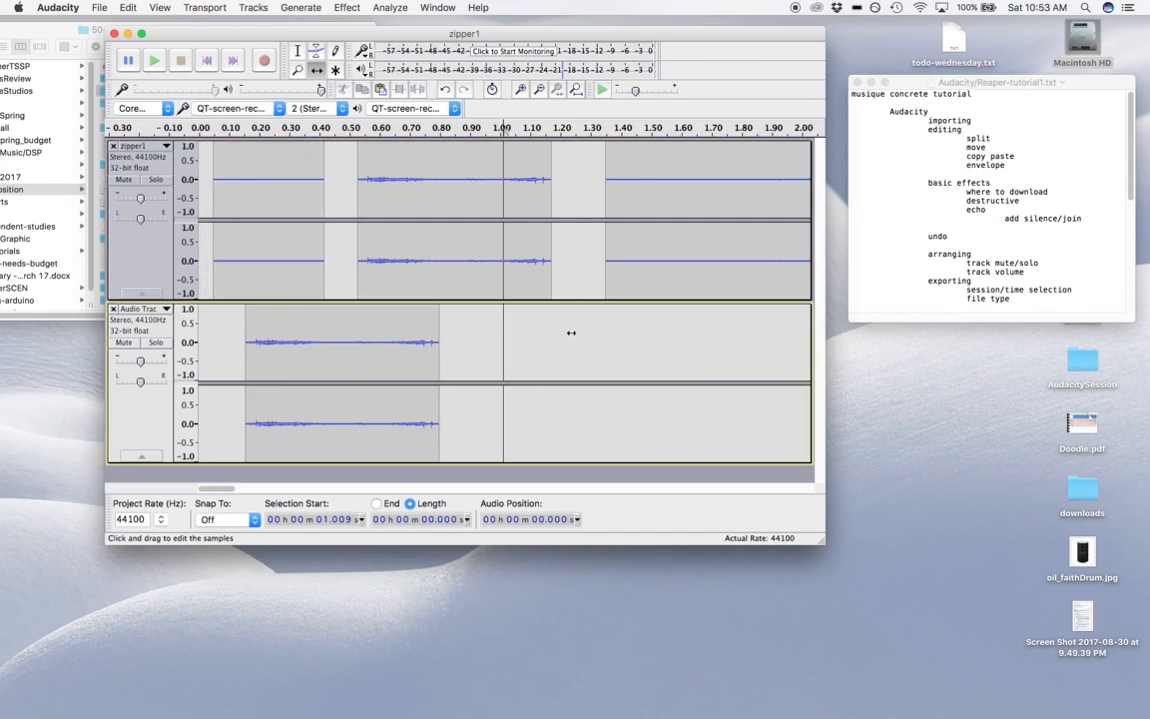
# Play zipper1 from 1.320 s through the loud zipper sound and stop playback
pyautogui.click(298, 52)
pyautogui.click(540, 90)
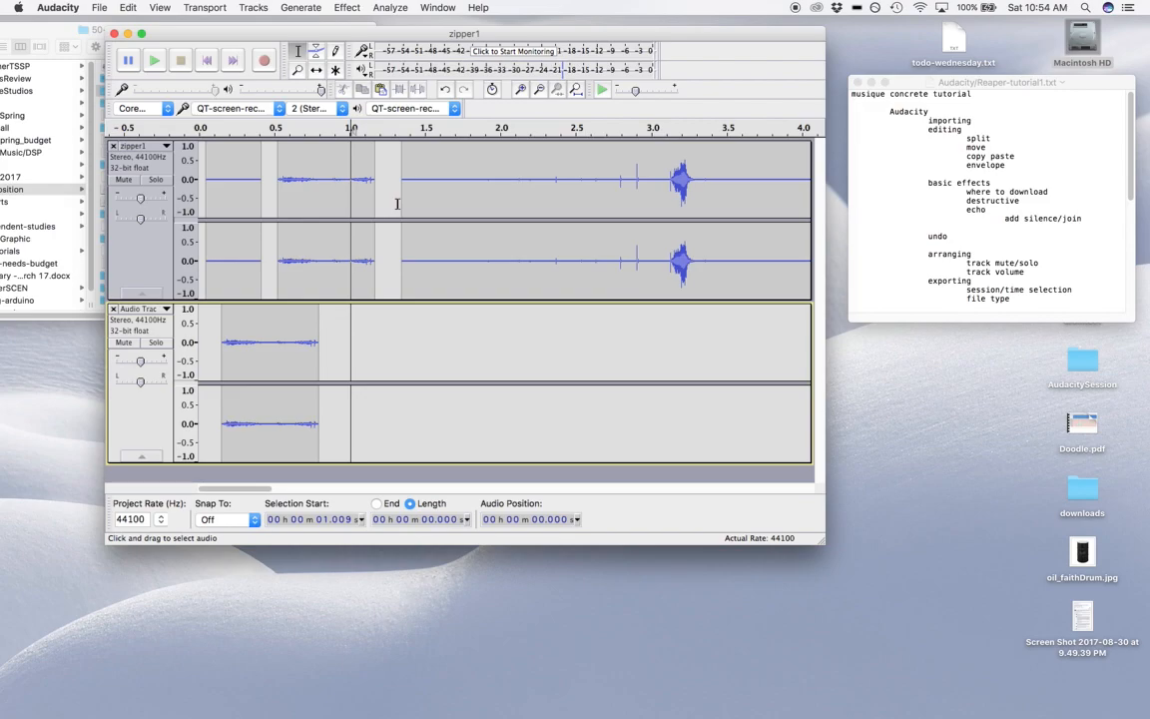
pyautogui.click(398, 204)
pyautogui.press('space')
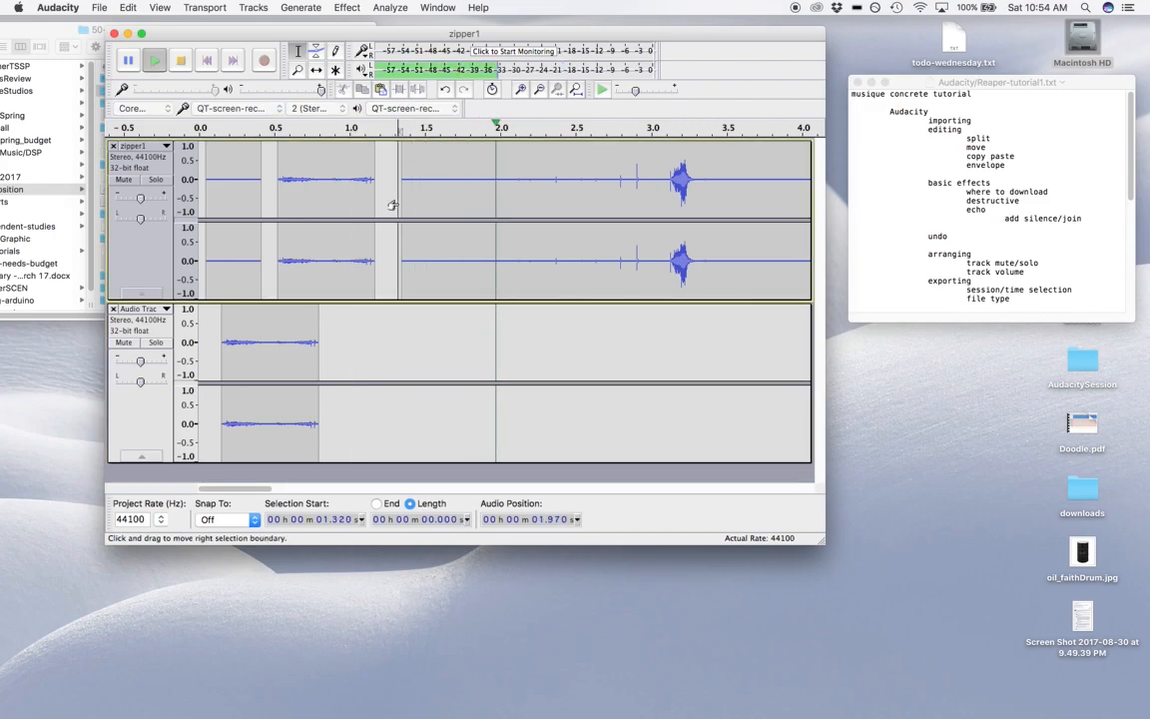
pyautogui.press('space')
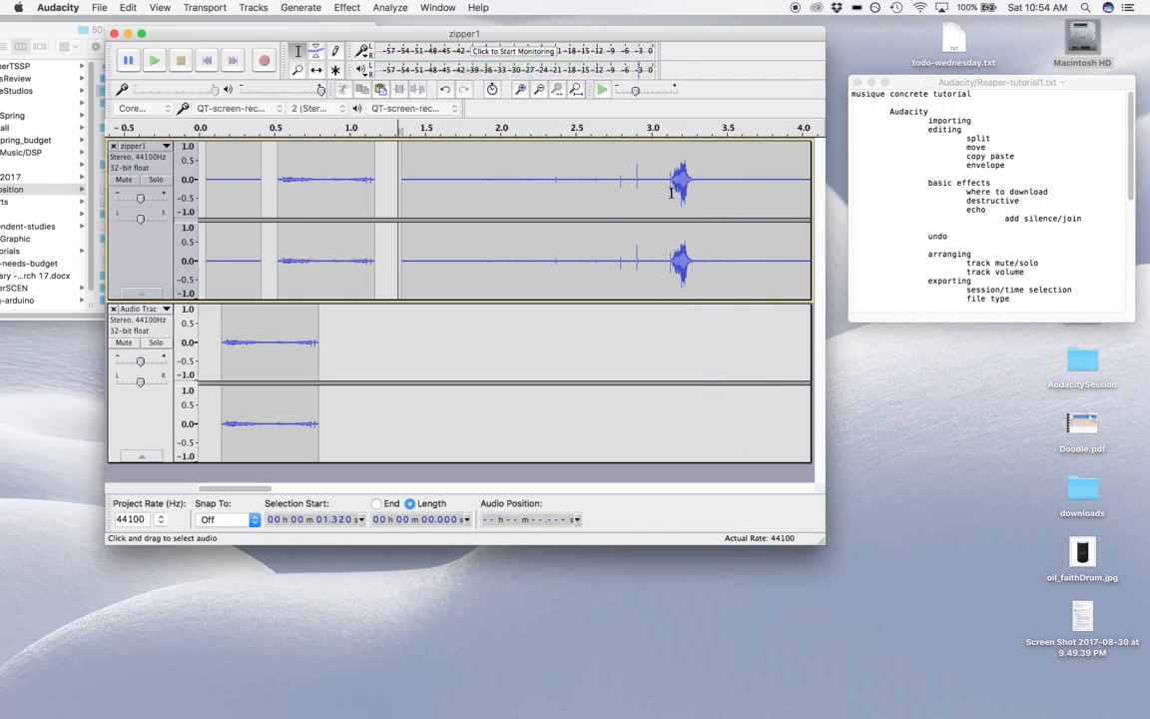
# Copy the 0.204 s loud zipper sound starting at 3.112 s in zipper1 and paste it into the second track at 1.030 s
pyautogui.moveTo(669, 196); pyautogui.dragTo(699, 200)
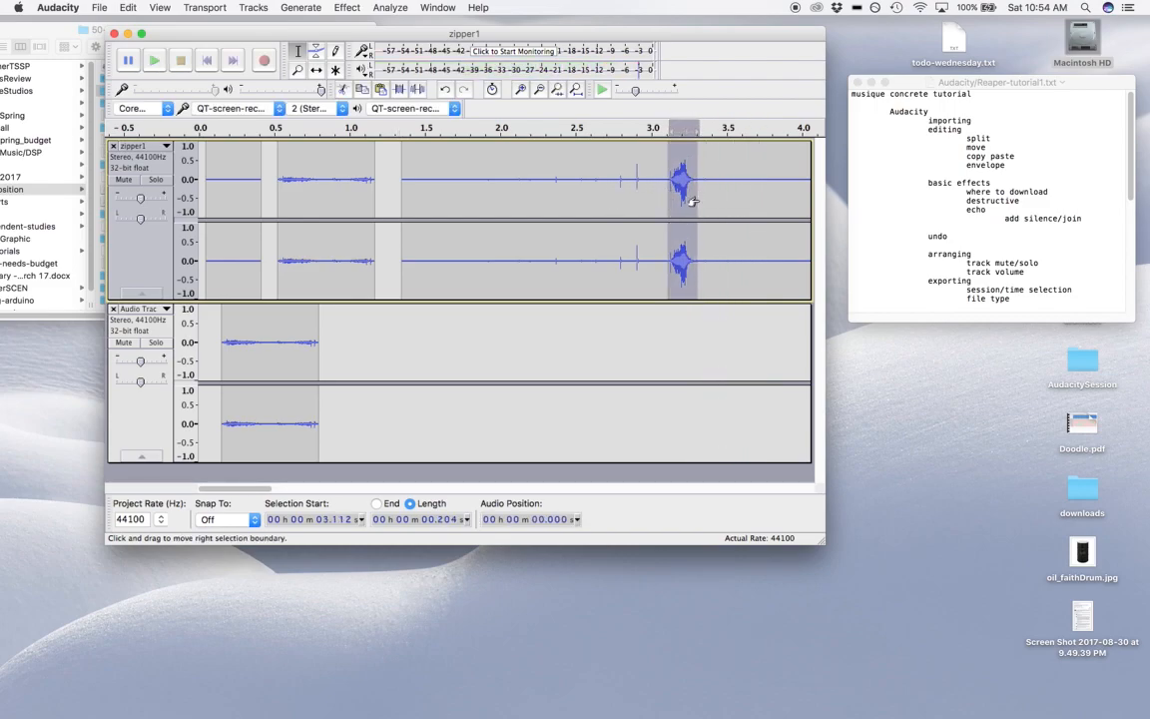
pyautogui.press('cmd+c')
pyautogui.click(355, 352)
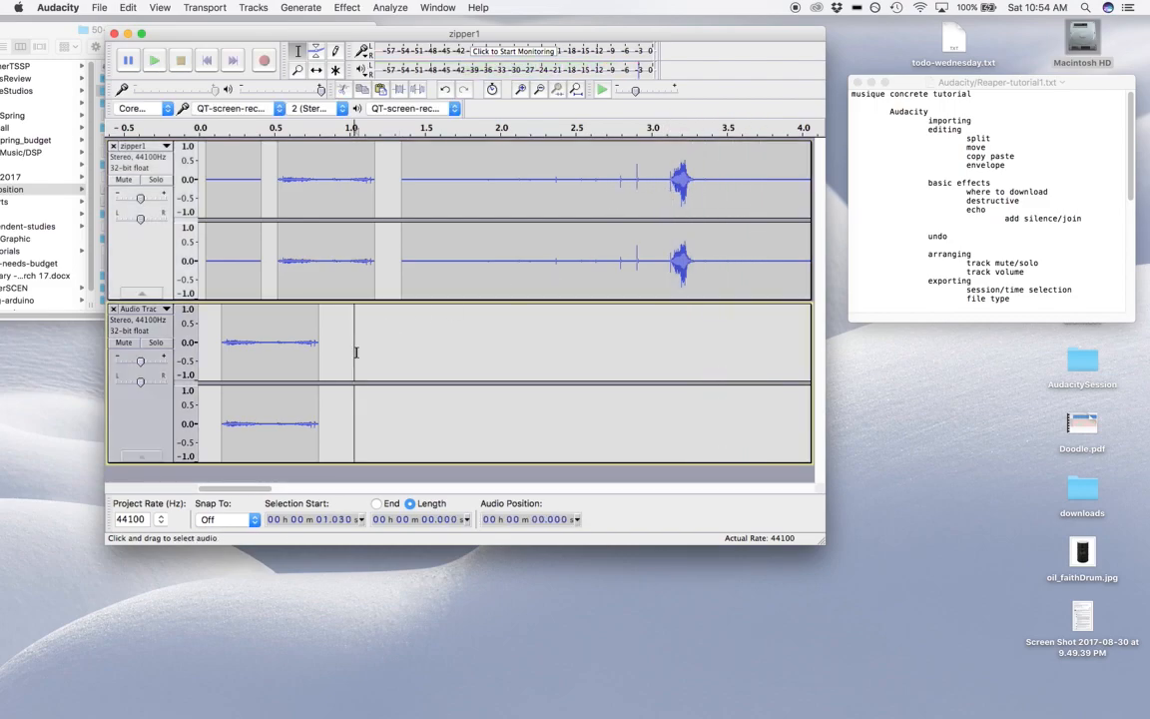
pyautogui.press('cmd+v')
# Play zipper1 from 5.217 s and examine the waveform across the whole recording for further usable sounds
pyautogui.hscroll(10, 450, 288)
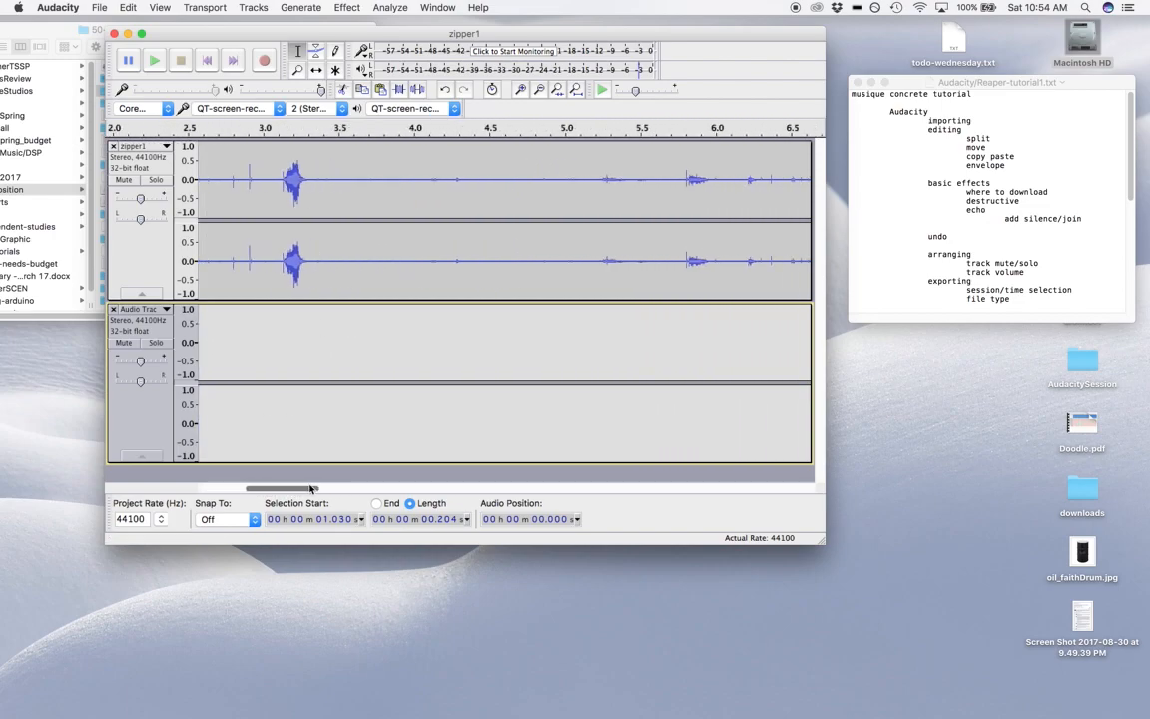
pyautogui.click(428, 197)
pyautogui.press('space')
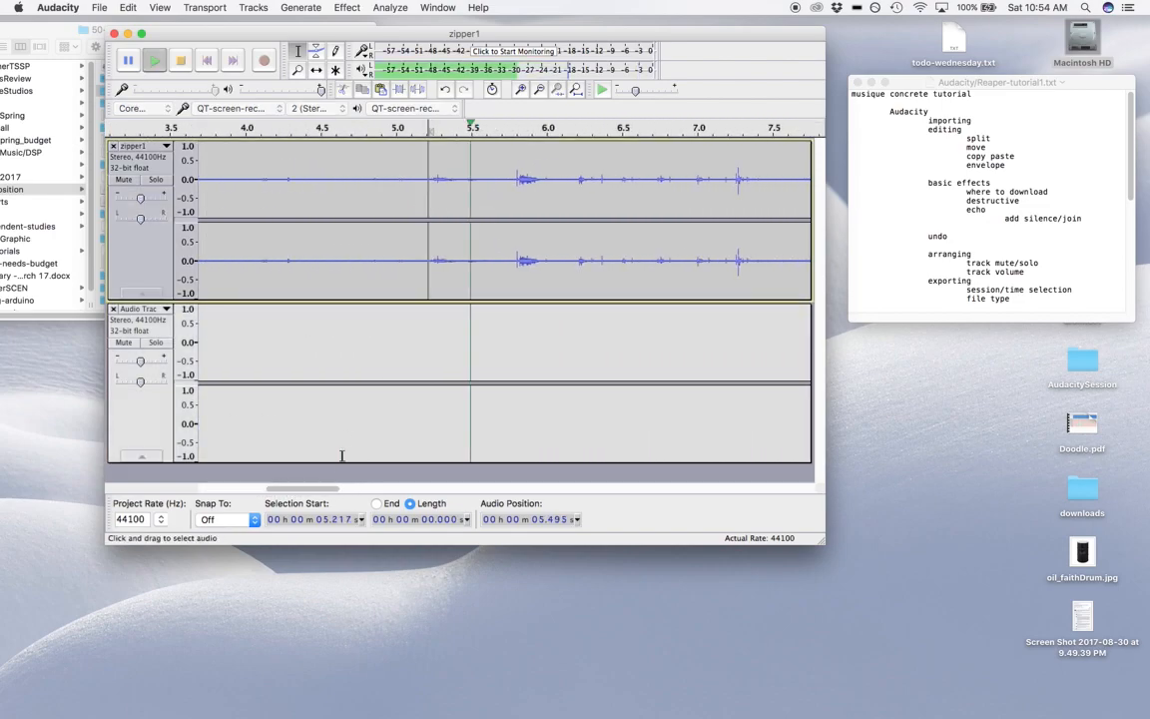
pyautogui.moveTo(325, 489); pyautogui.dragTo(348, 491)
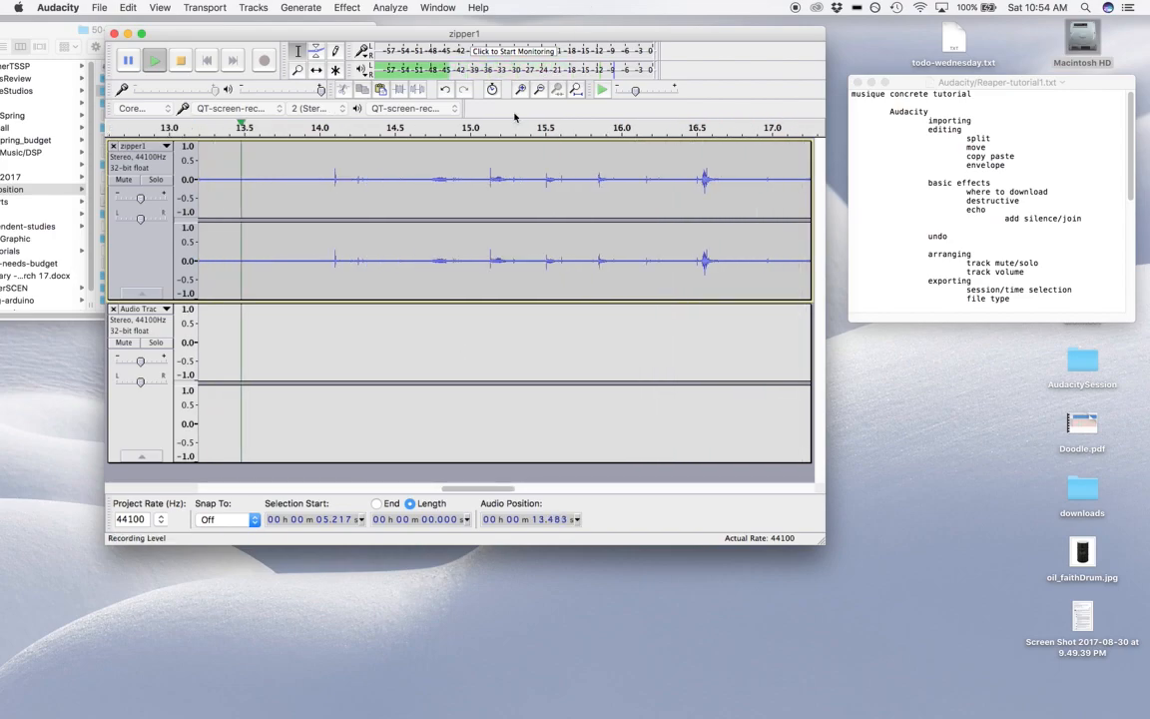
pyautogui.click(539, 90)
pyautogui.click(539, 90)
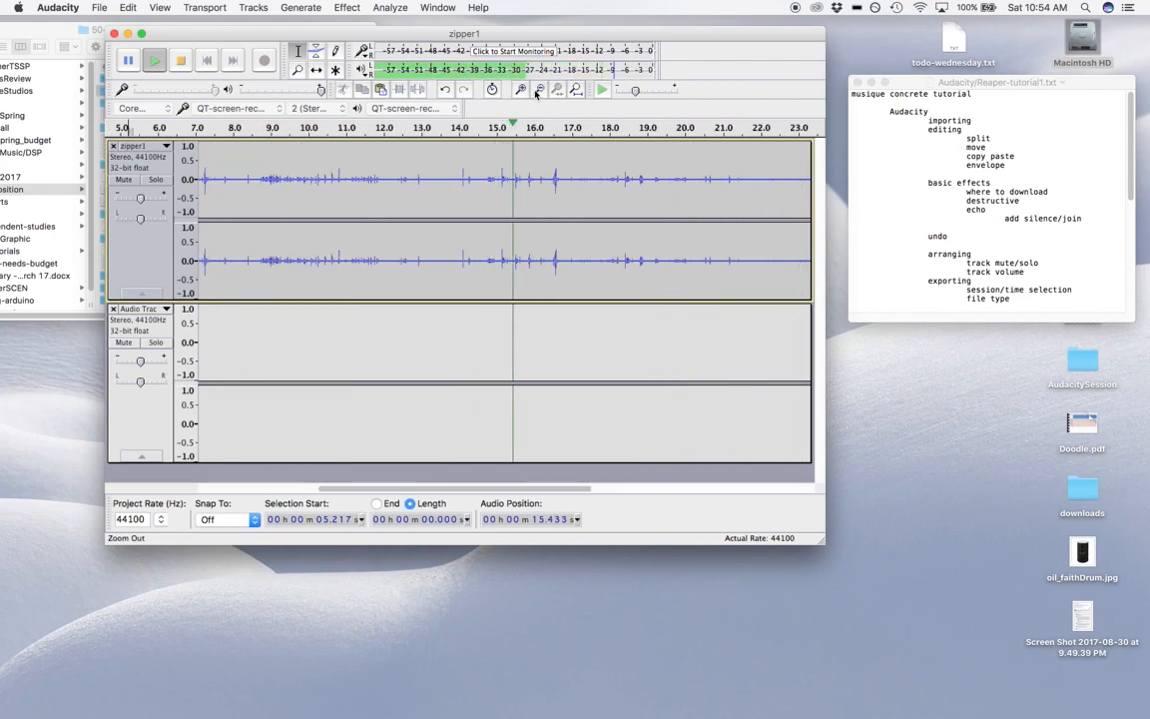
pyautogui.click(532, 92)
pyautogui.click(531, 92)
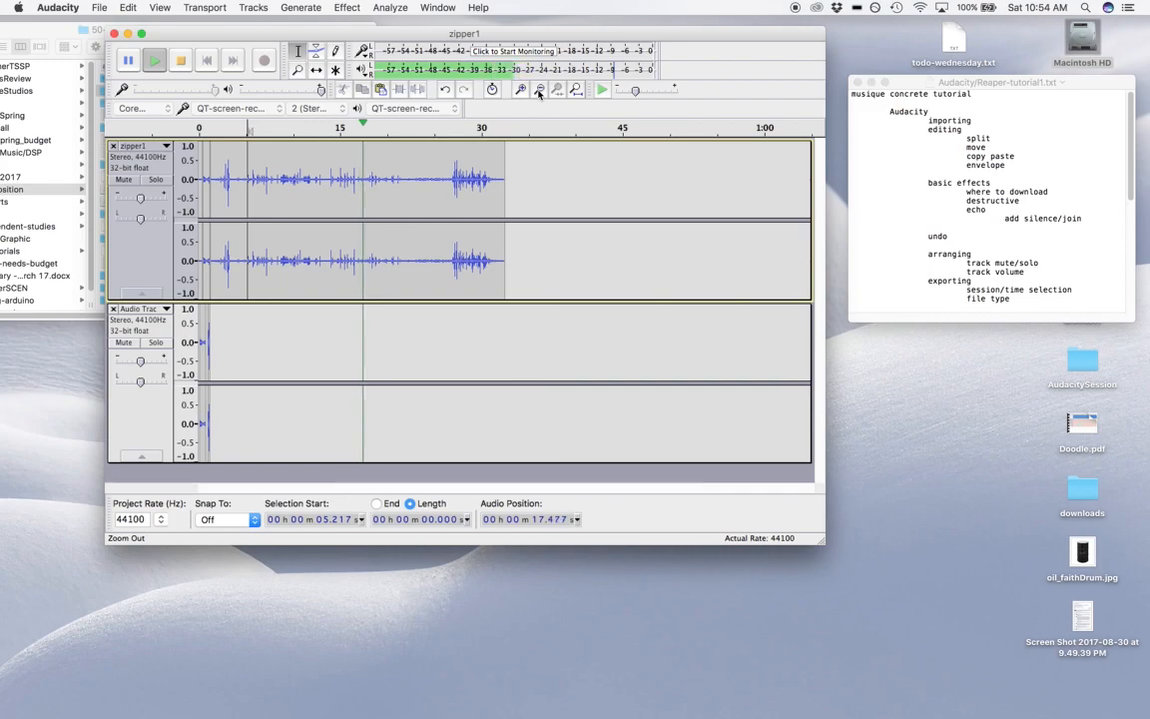
pyautogui.click(520, 90)
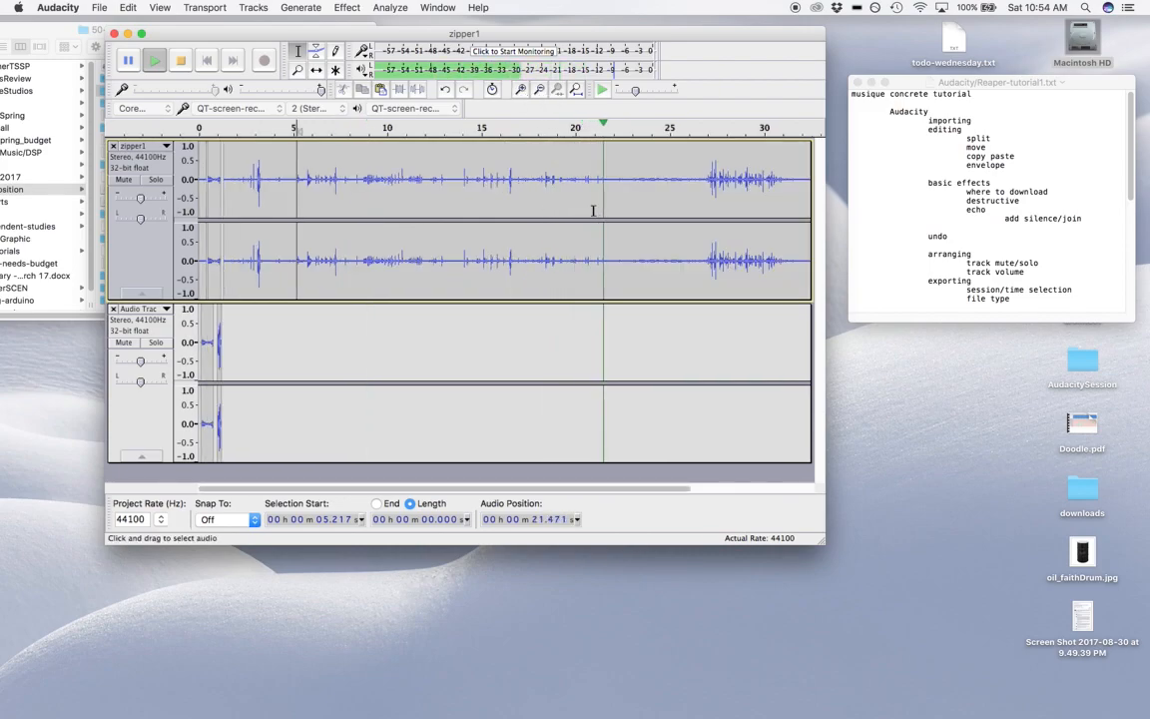
# Audition the 0.617 s passage of zipper1 at 21.084 s and the sound from 20.394 s, and stop playback
pyautogui.moveTo(610, 196); pyautogui.dragTo(599, 197)
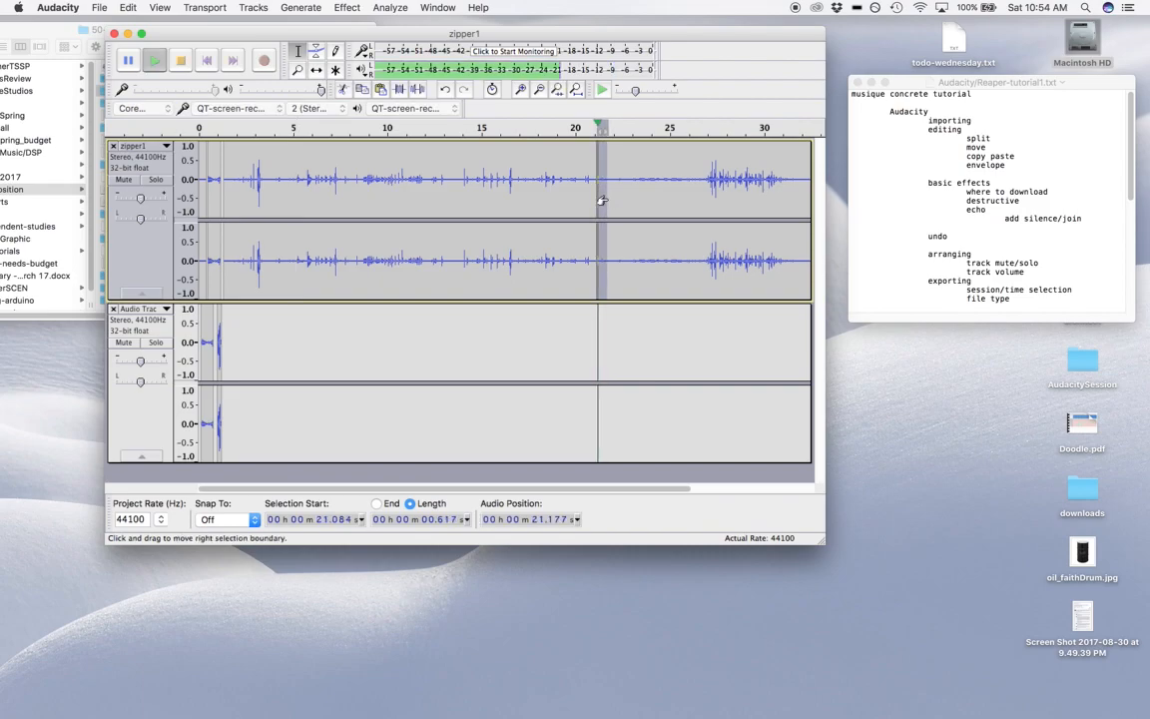
pyautogui.press('space')
pyautogui.click(582, 194)
pyautogui.press('space')
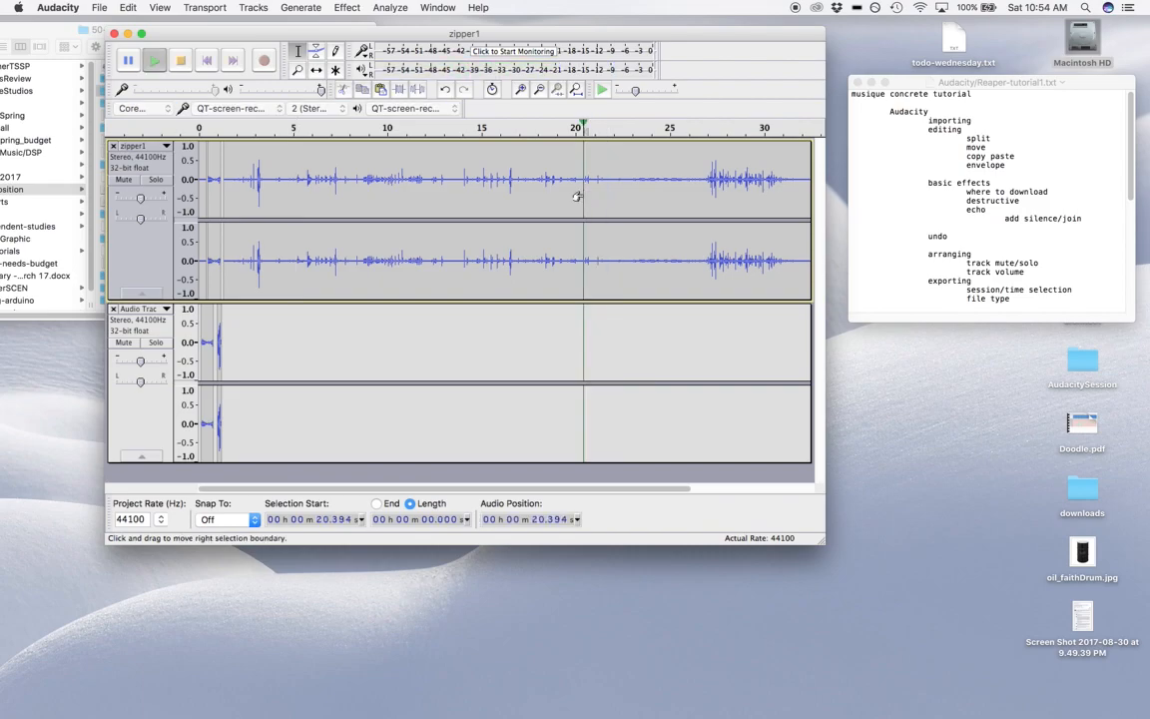
pyautogui.press('space')
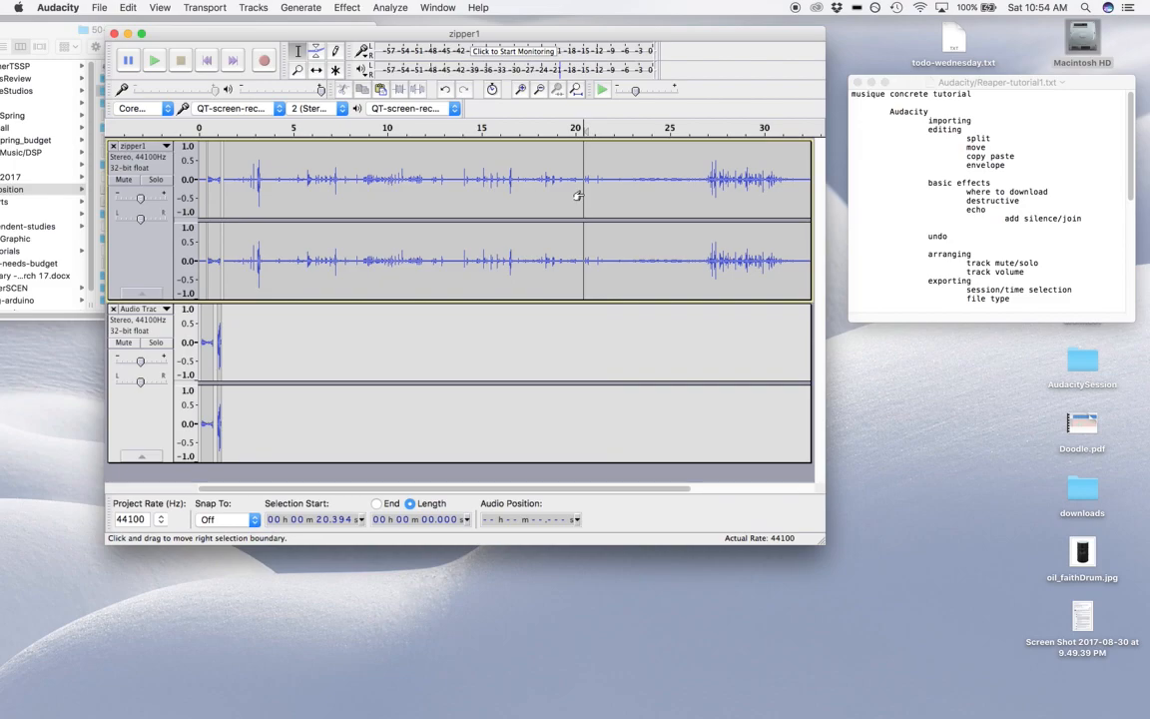
# Audition and copy the 0.508 s sound starting at 20.394 s in zipper1, and paste it into the second track at 1.560 s
pyautogui.moveTo(585, 196); pyautogui.dragTo(594, 198)
pyautogui.press('space')
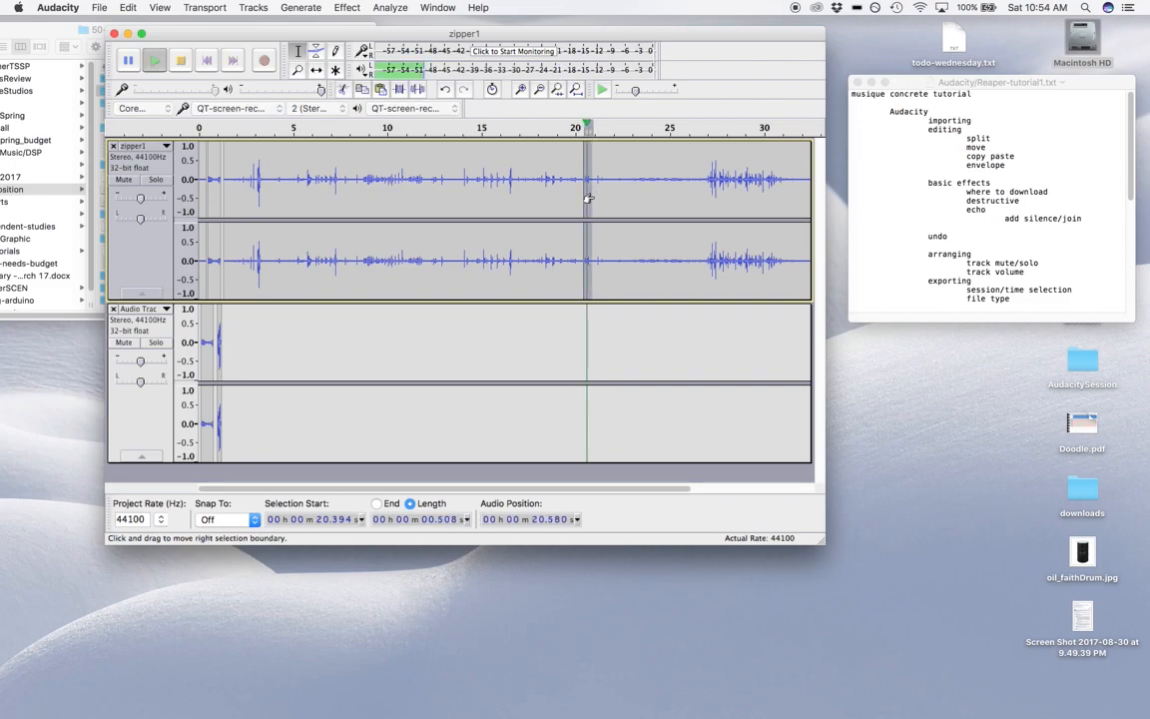
pyautogui.click(226, 358)
pyautogui.press('super+v')
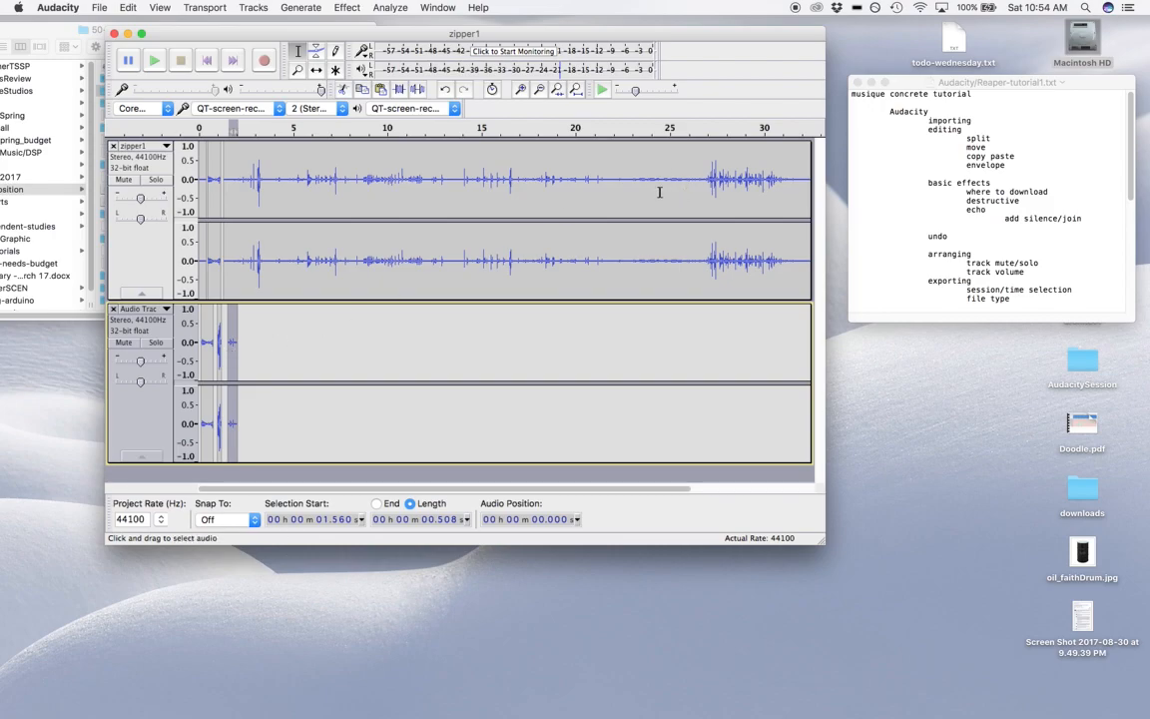
# Listen to zipper1 from 26.201 s, and copy its 3.919 s passage starting at 27.580 s into the second track at 2.540 s
pyautogui.click(692, 207)
pyautogui.press('space')
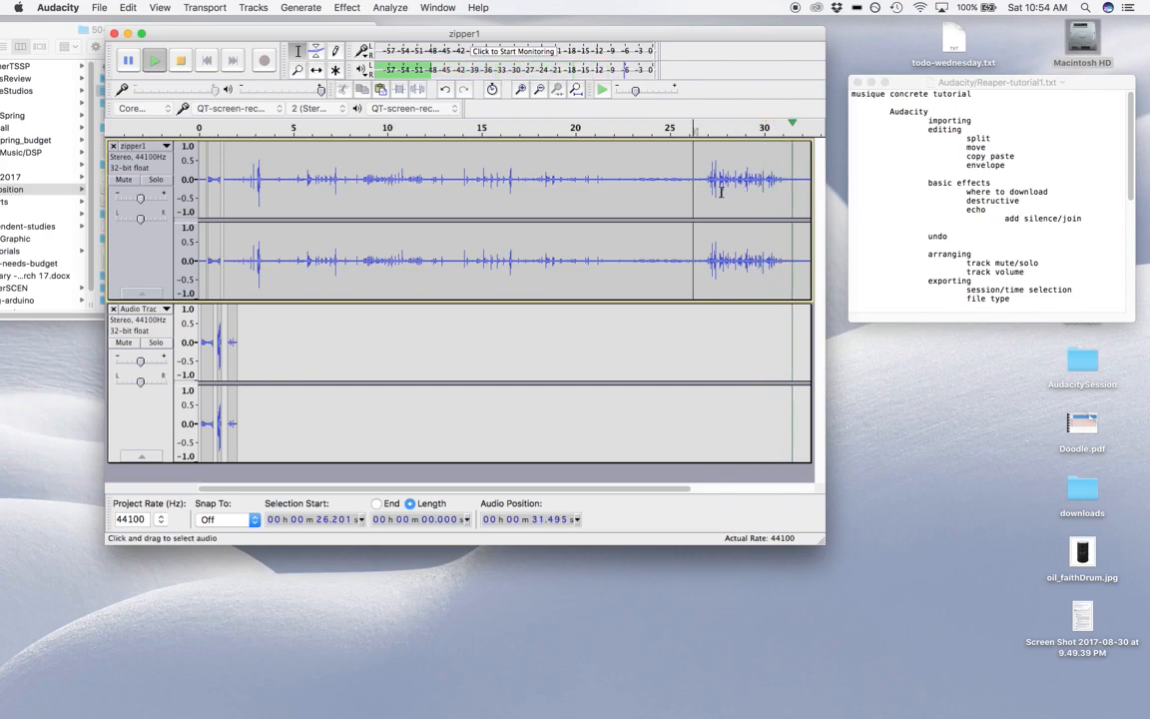
pyautogui.press('space')
pyautogui.moveTo(718, 193); pyautogui.dragTo(792, 205)
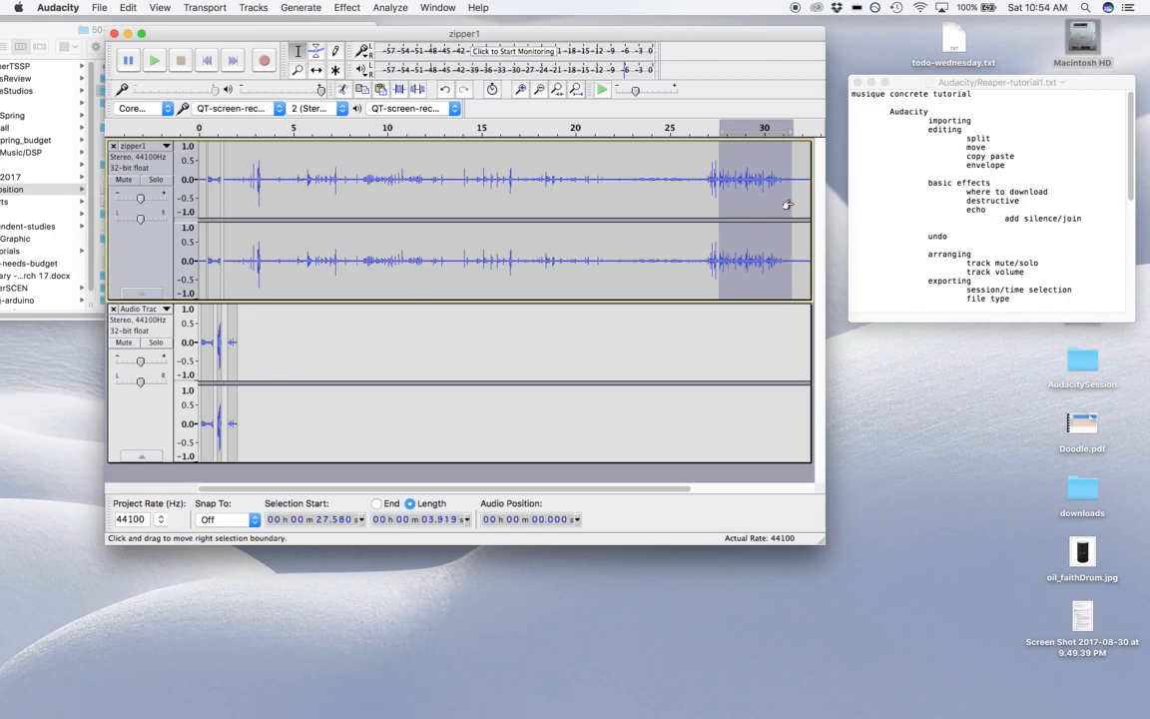
pyautogui.click(246, 354)
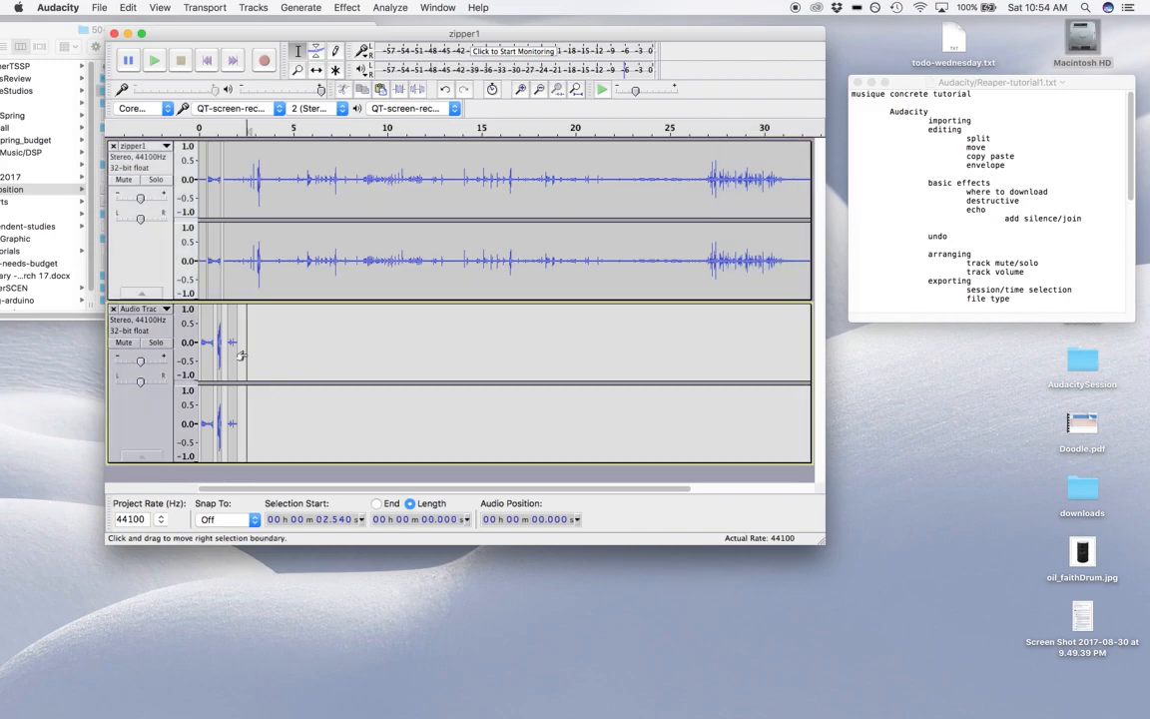
pyautogui.press('super+v')
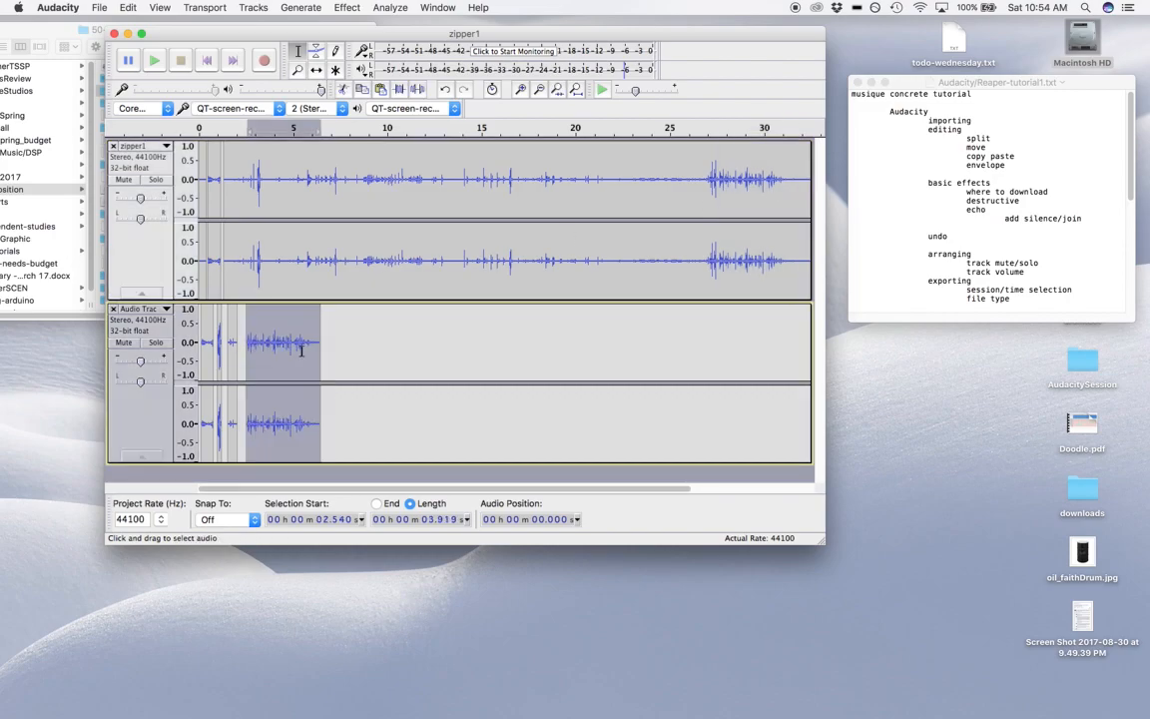
# Listen to zipper1 from 5.661 s, and copy its 3.520 s passage starting at 8.637 s into the second track at 7.367 s
pyautogui.click(306, 265)
pyautogui.press('space')
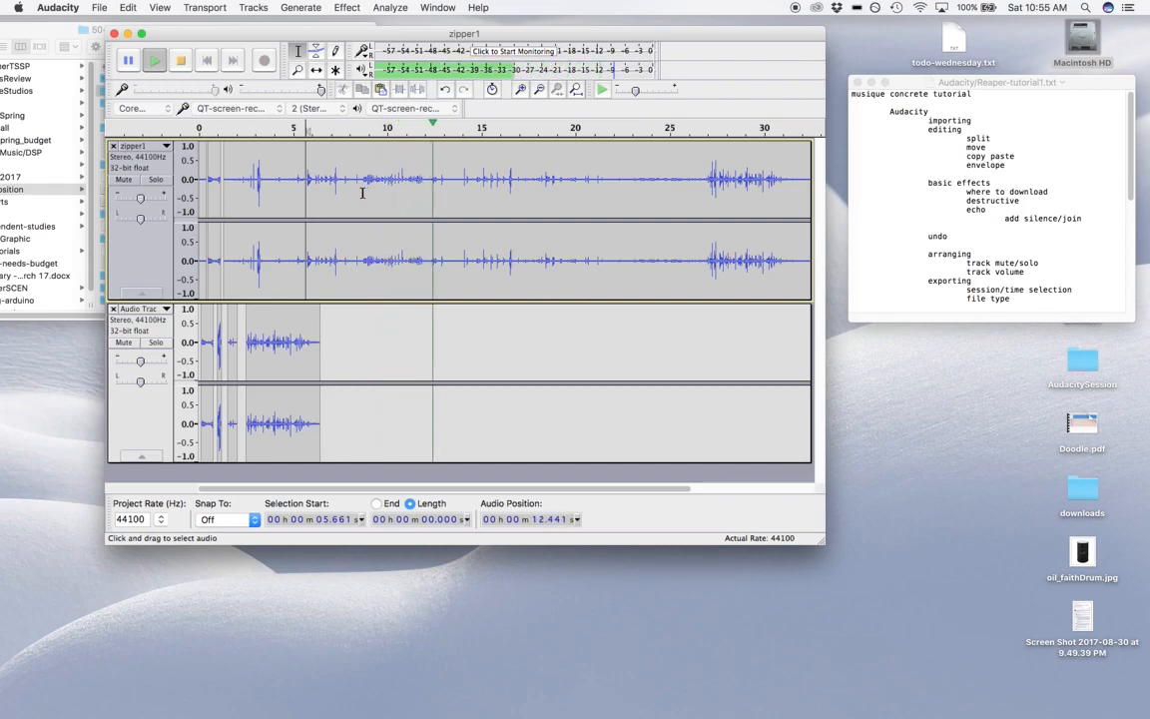
pyautogui.press('space')
pyautogui.moveTo(361, 193); pyautogui.dragTo(423, 202)
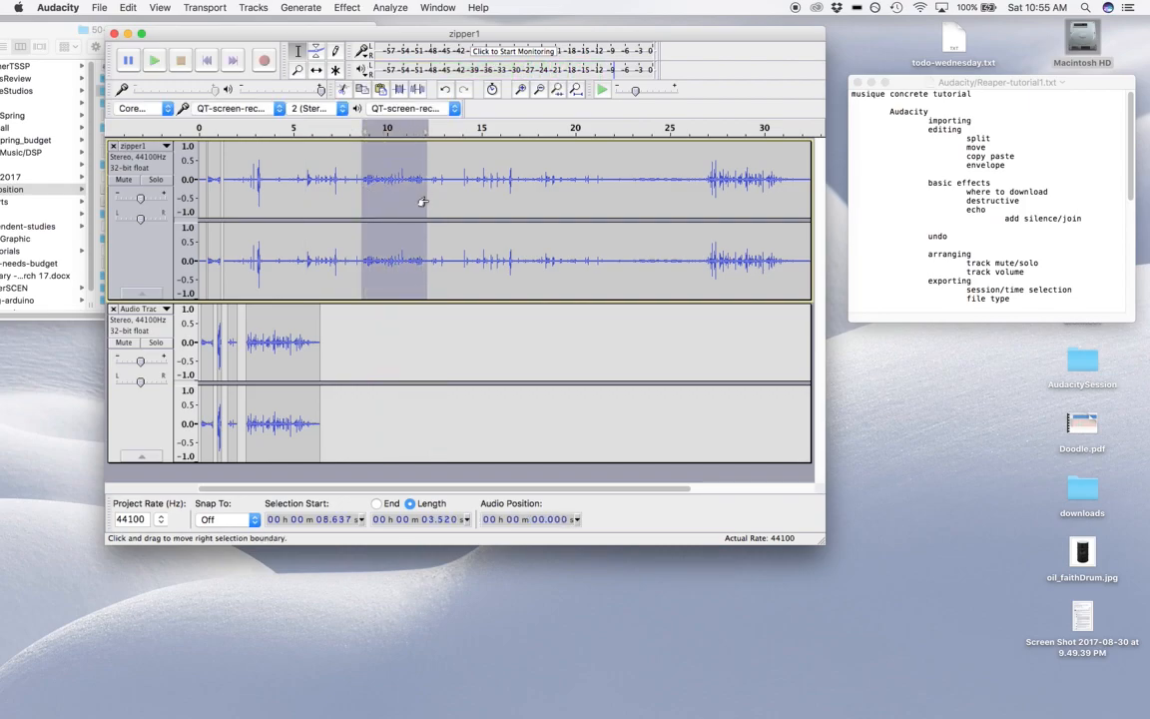
pyautogui.hotkey('ctrl', 'c')
pyautogui.click(336, 349)
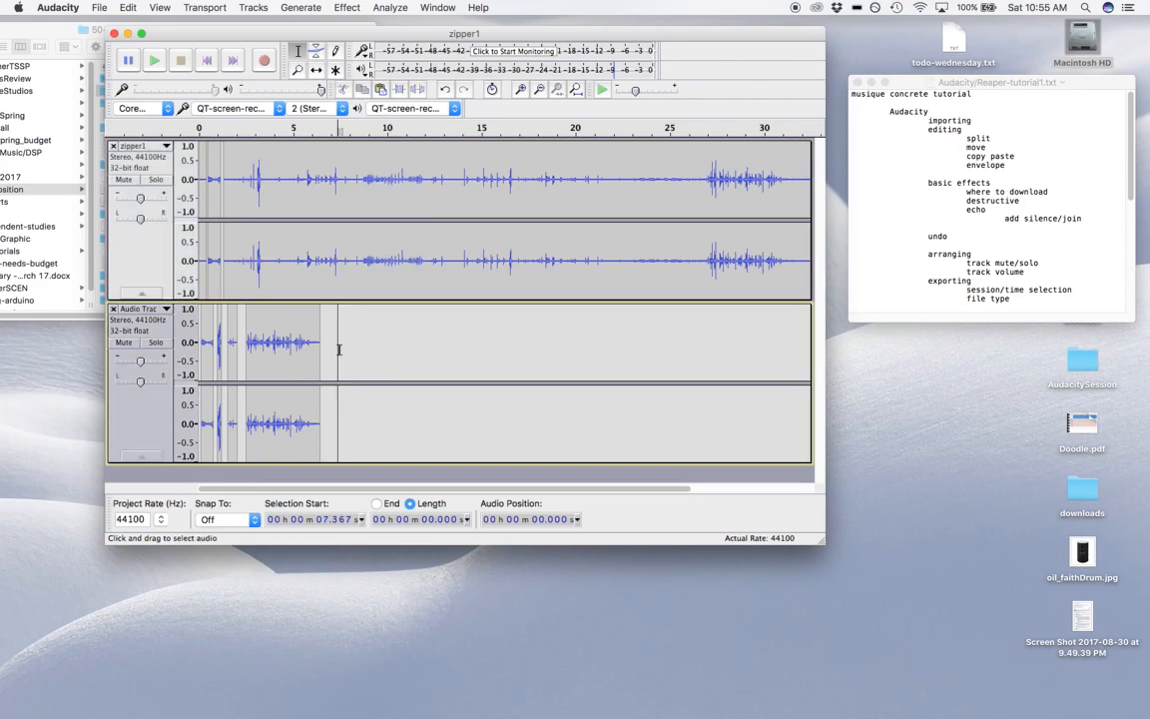
pyautogui.hotkey('ctrl', 'v')
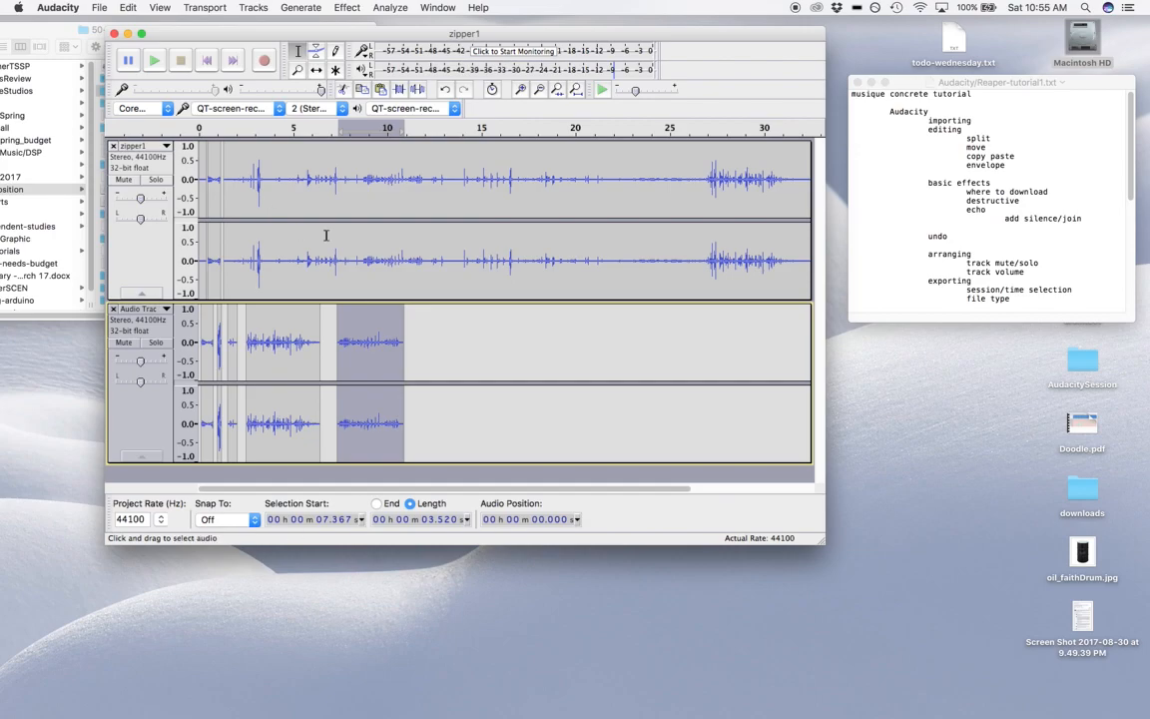
# Mute the zipper1 track and fit the view to the second track's clips, selected from 0 to 11.250 s
pyautogui.click(128, 179)
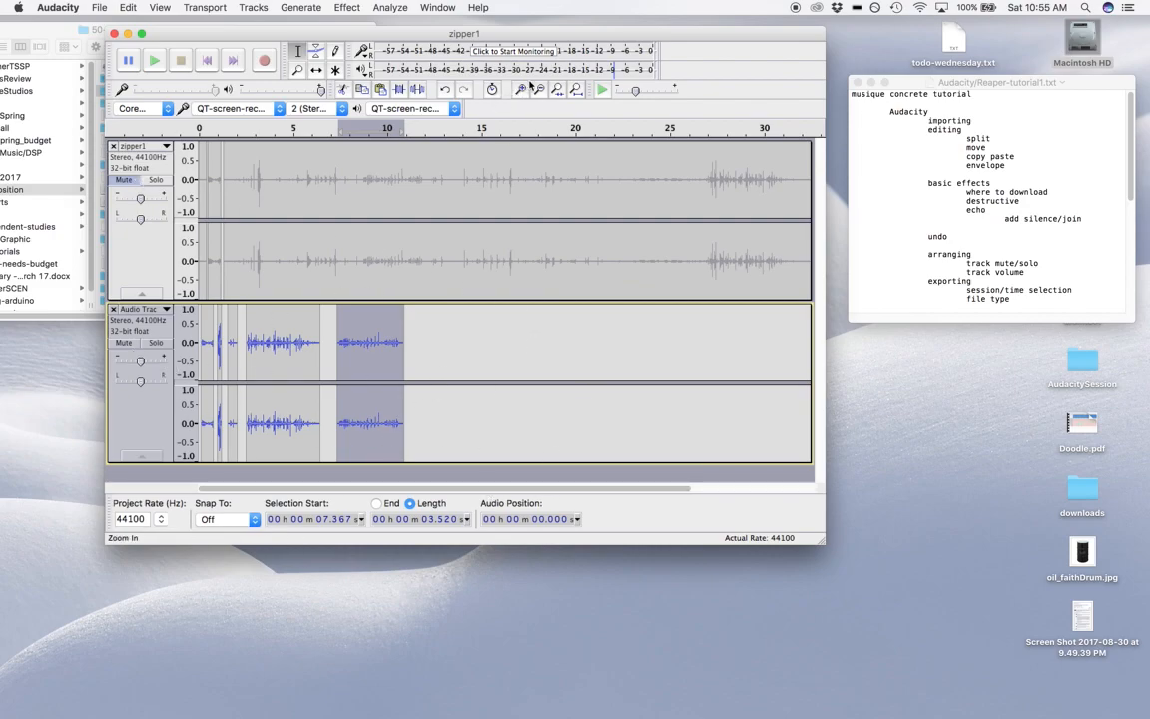
pyautogui.moveTo(410, 351); pyautogui.dragTo(155, 349)
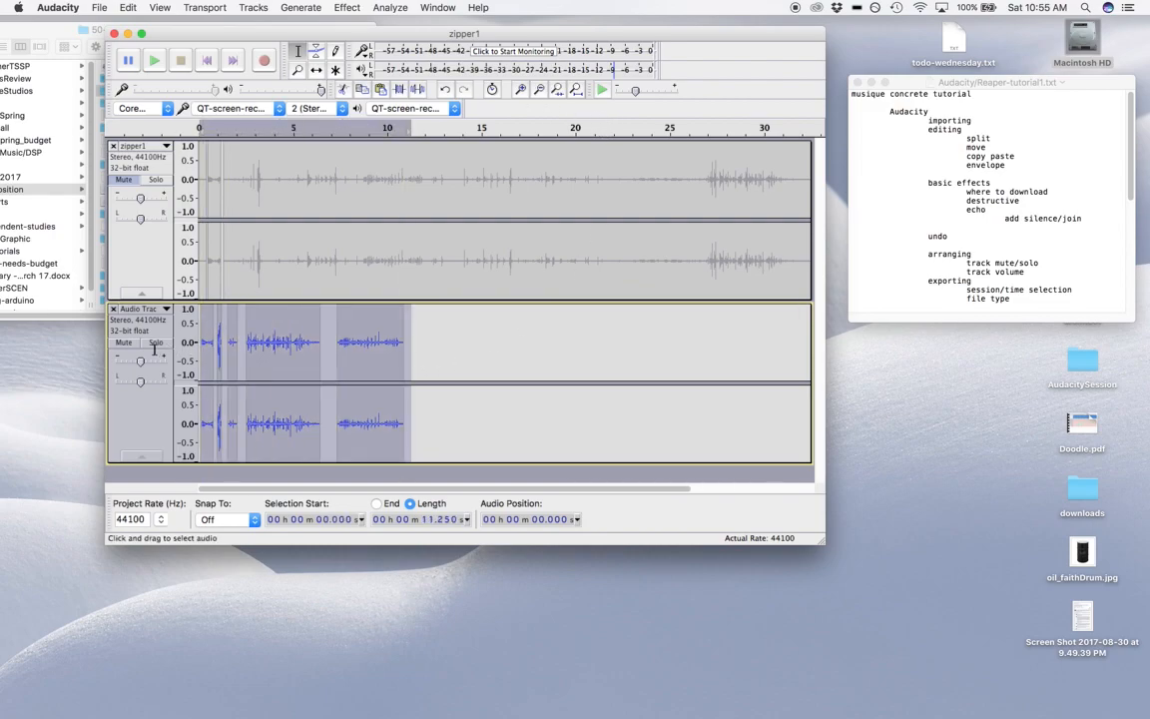
pyautogui.click(557, 91)
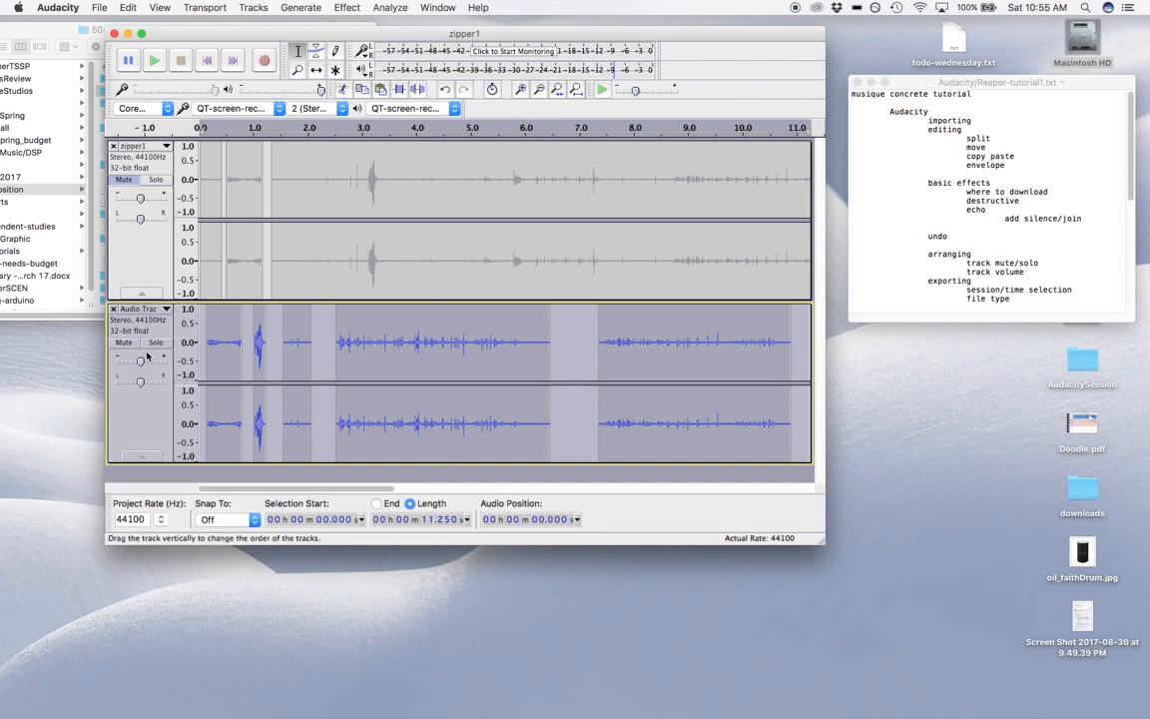
# Play the second track's clips from the beginning and stop after the last clip
pyautogui.click(208, 61)
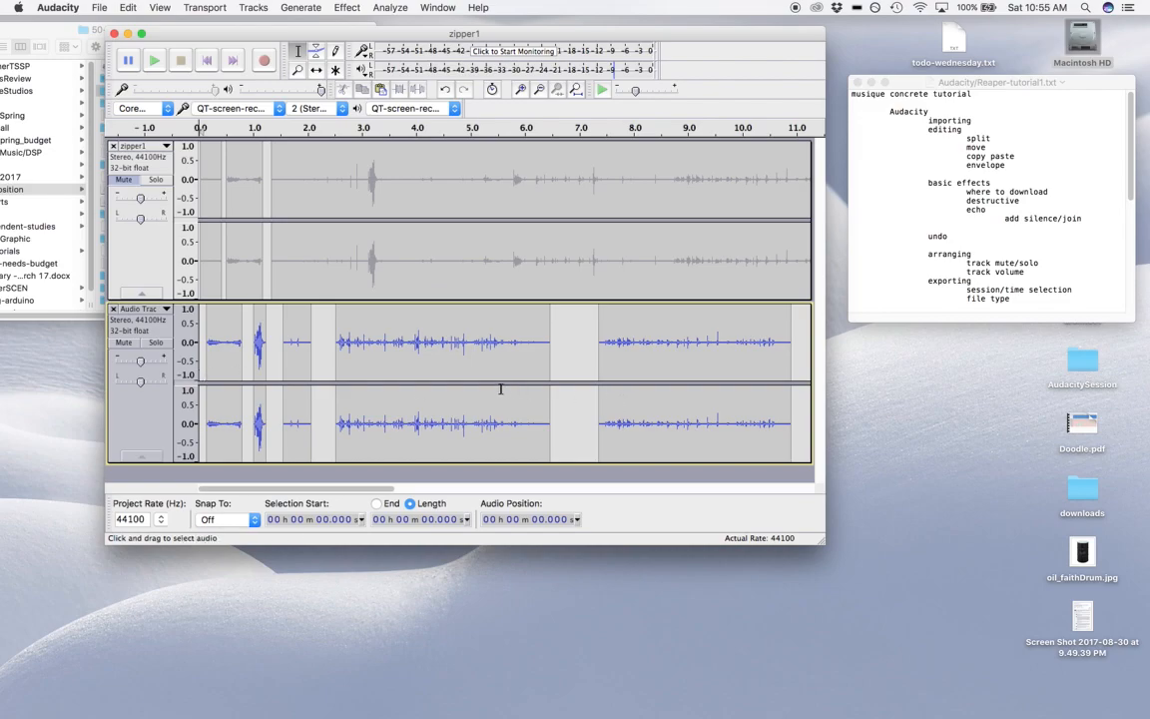
pyautogui.press('space')
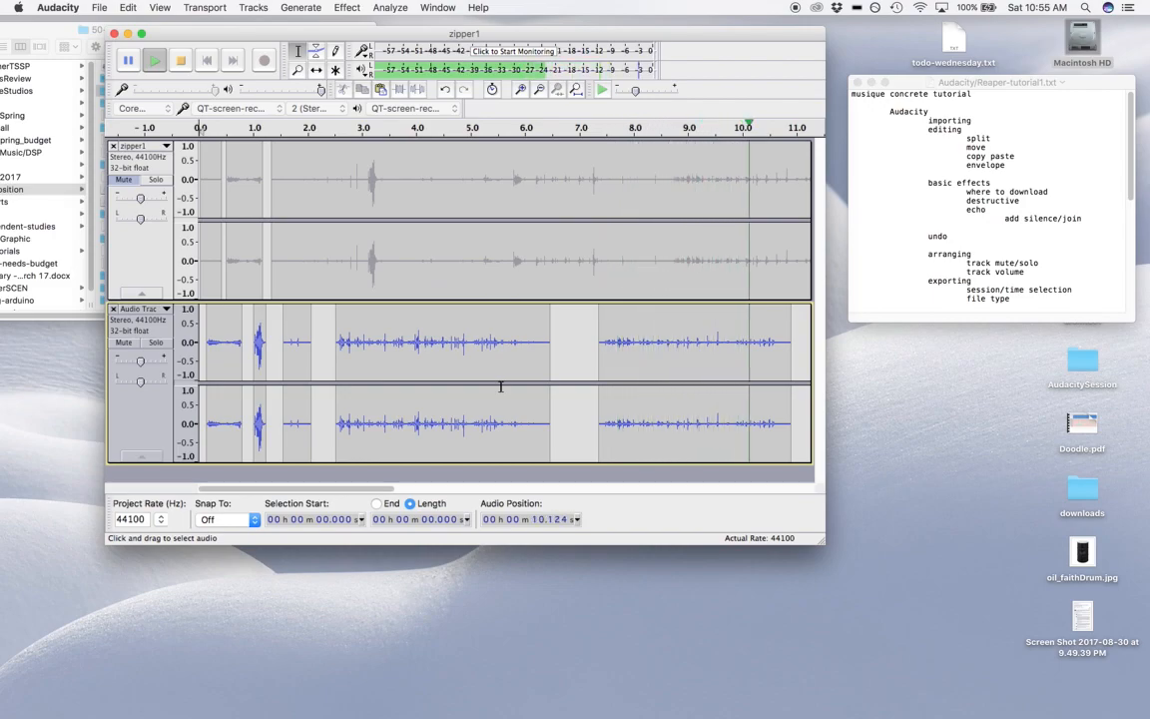
pyautogui.press('space')
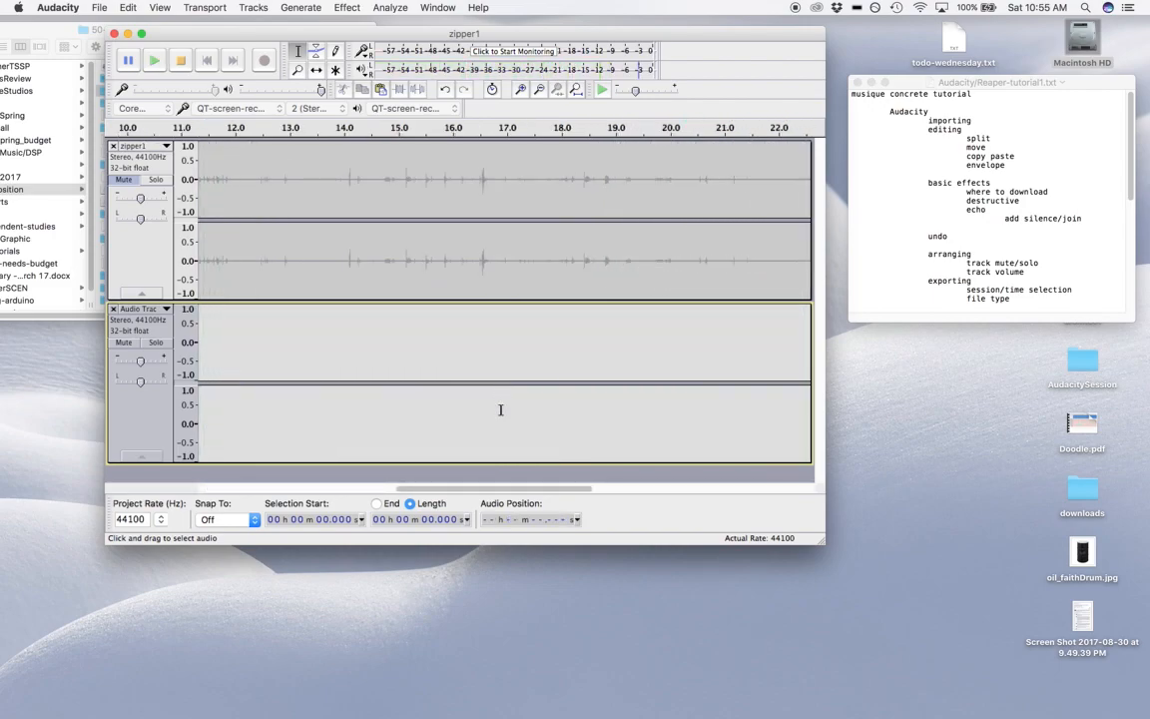
pyautogui.moveTo(521, 490); pyautogui.dragTo(319, 486)
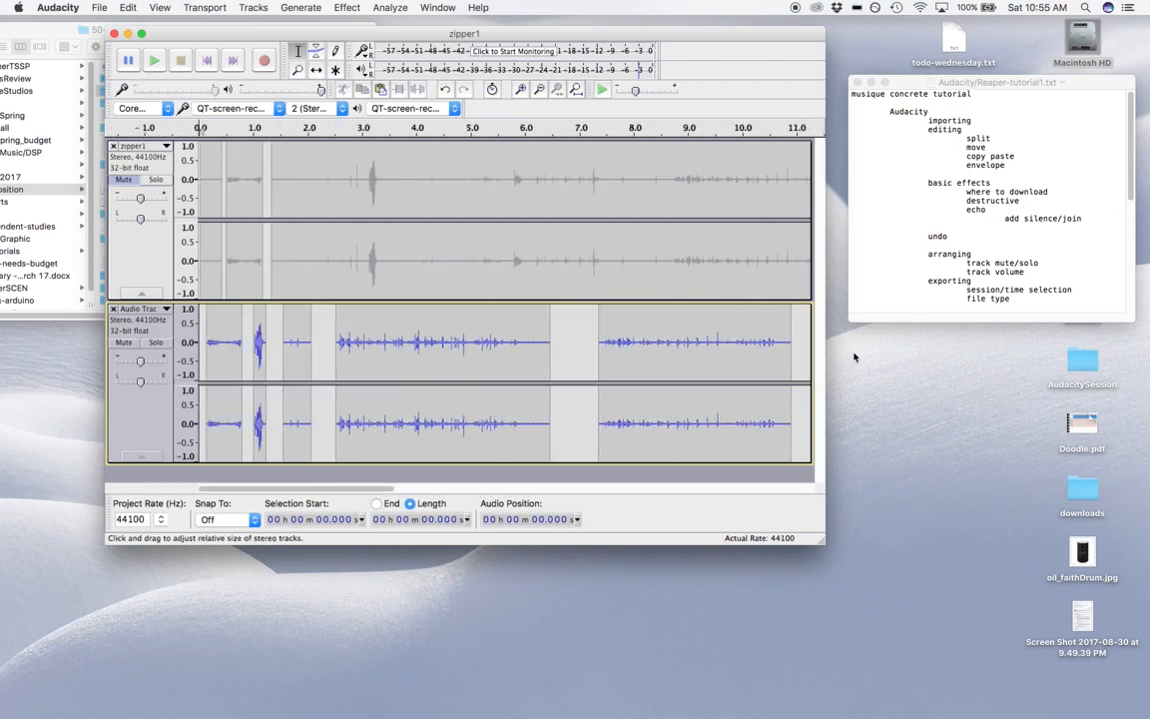
# Audition the end of the second track's last clip from 10.683 s
pyautogui.click(779, 355)
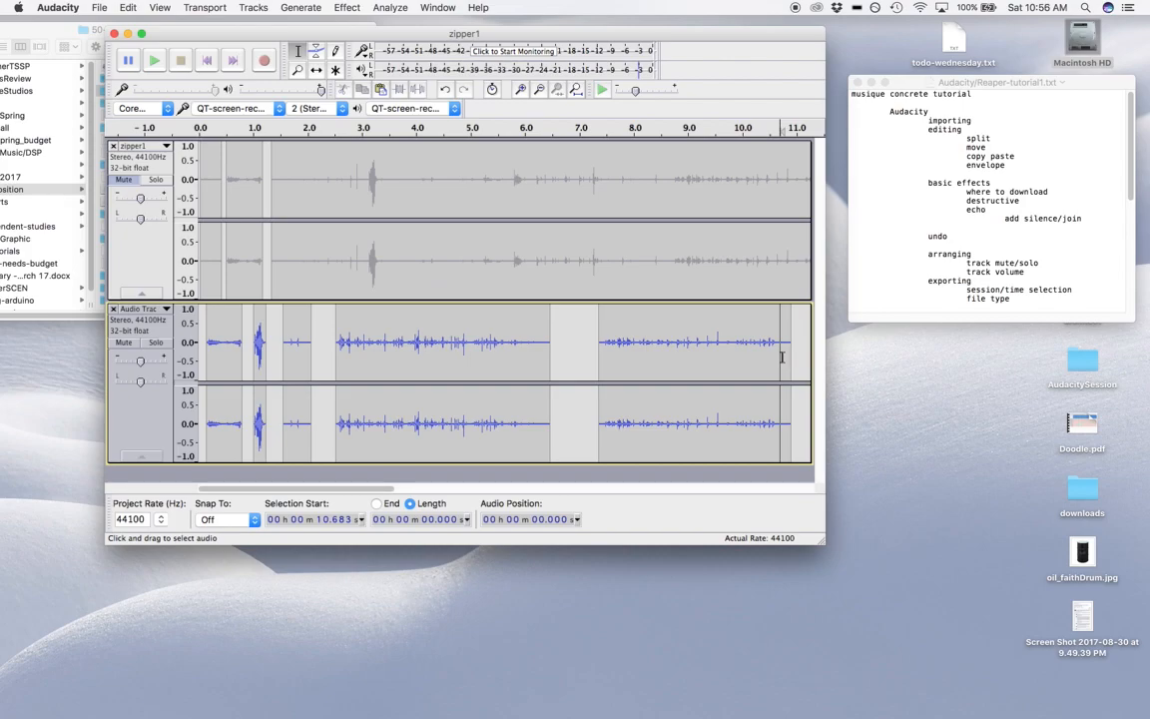
pyautogui.press('space')
pyautogui.press('space')
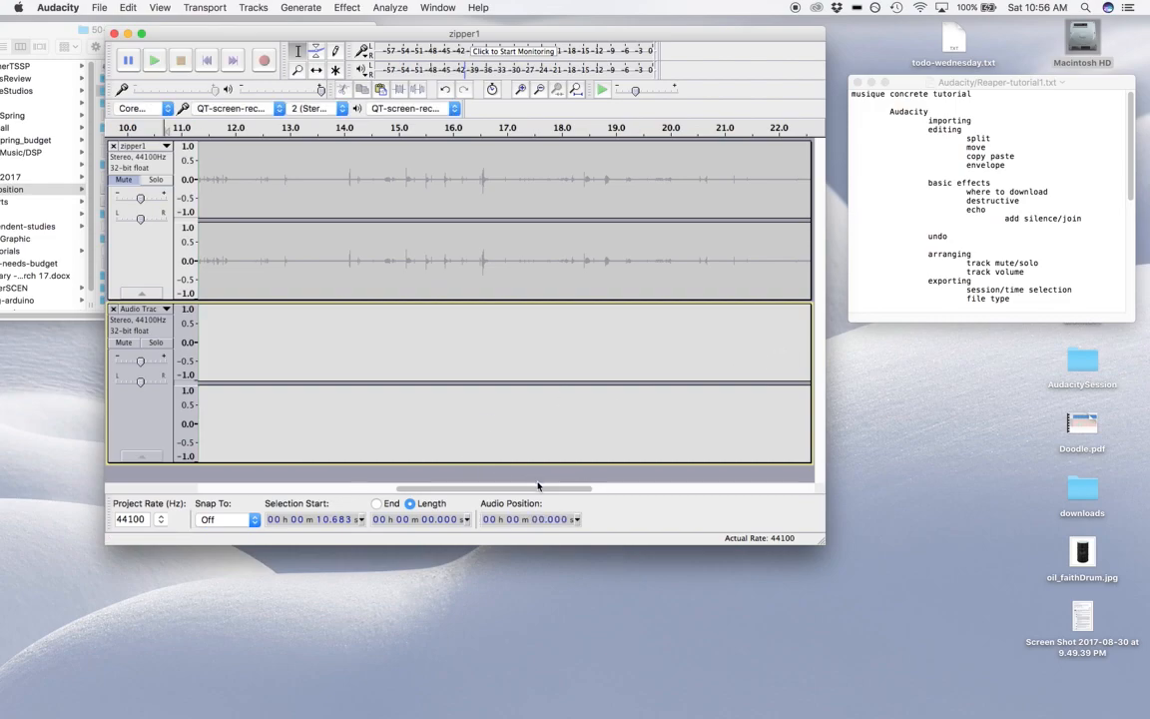
# Apply Fade Out to the final 0.027 s of the second track's last clip, starting at 10.860 s
pyautogui.moveTo(537, 486); pyautogui.dragTo(447, 490)
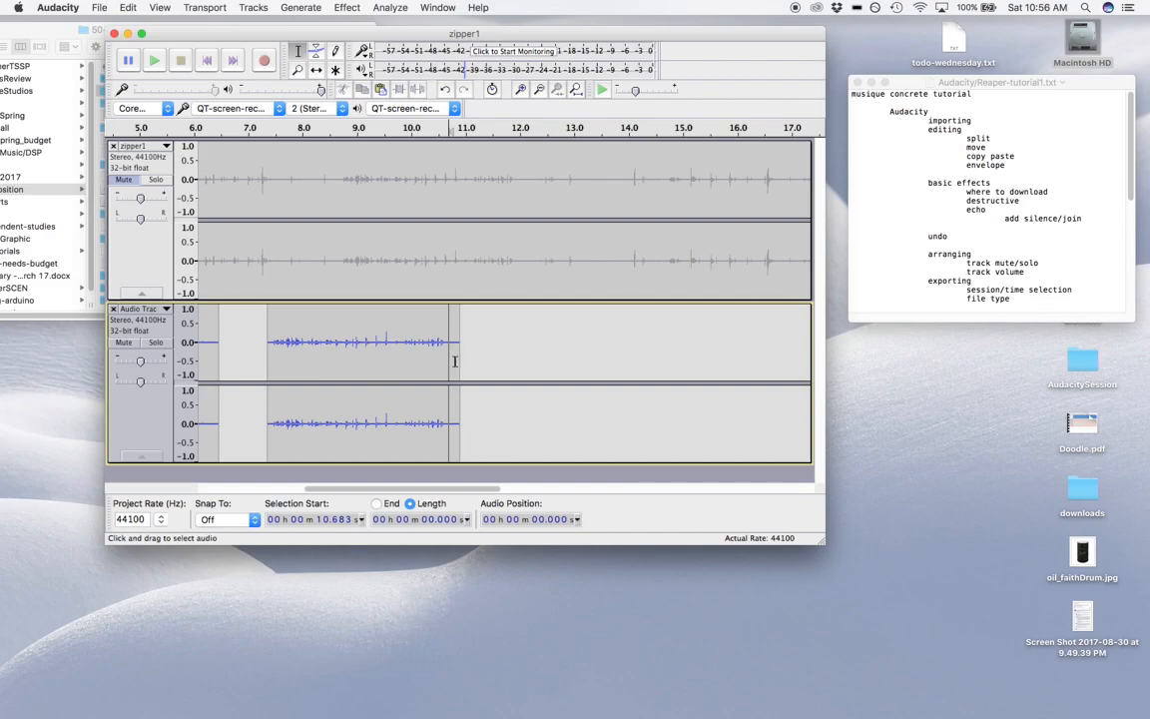
pyautogui.click(521, 90)
pyautogui.click(521, 89)
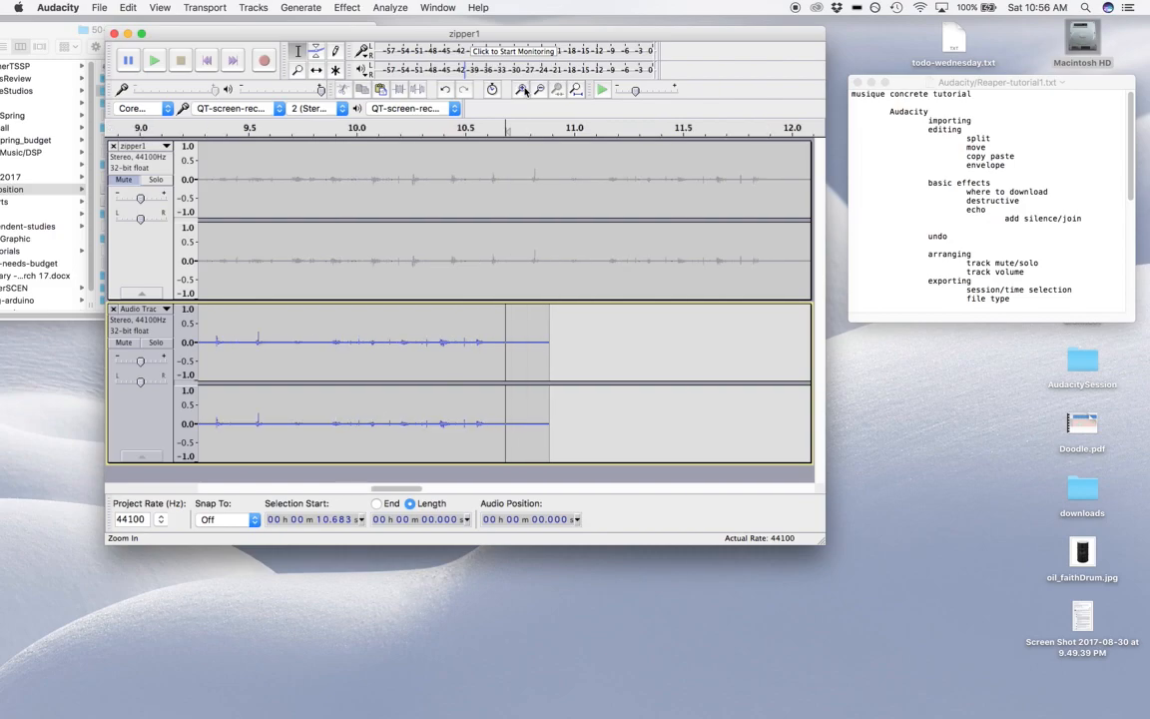
pyautogui.click(521, 90)
pyautogui.moveTo(582, 365); pyautogui.dragTo(594, 366)
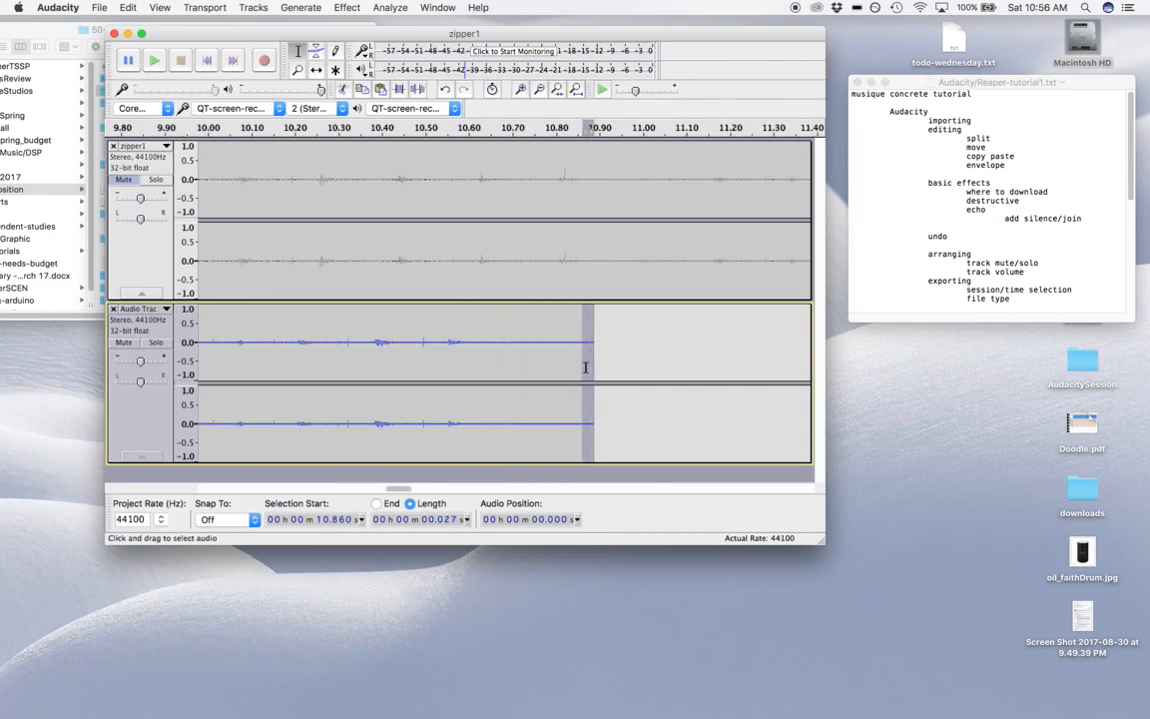
pyautogui.click(339, 7)
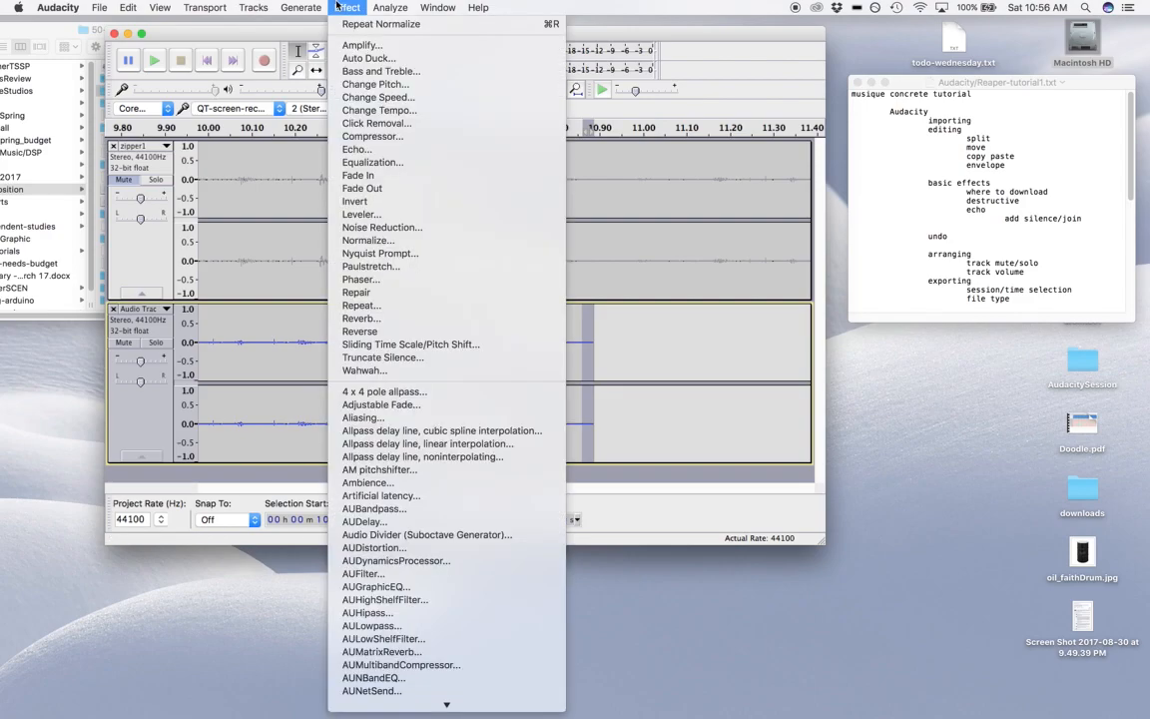
pyautogui.click(390, 189)
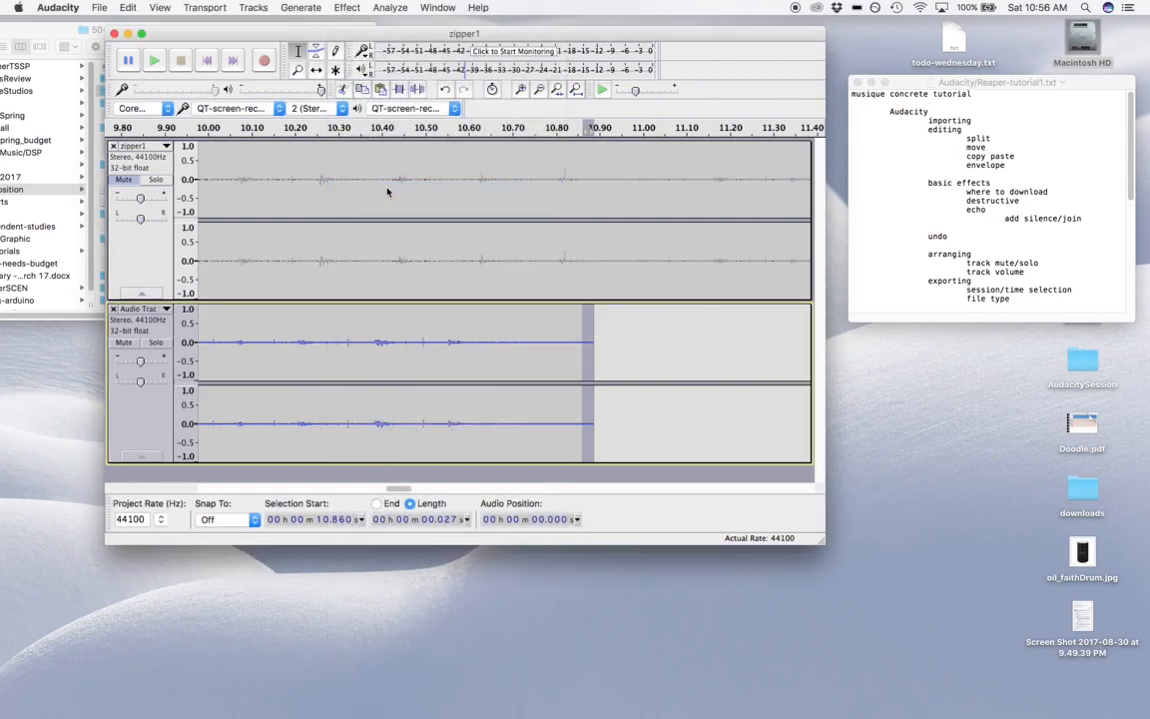
# Apply Fade In to the first 0.028 s of the second track's last clip, starting at 7.367 s
pyautogui.moveTo(404, 497); pyautogui.dragTo(344, 487)
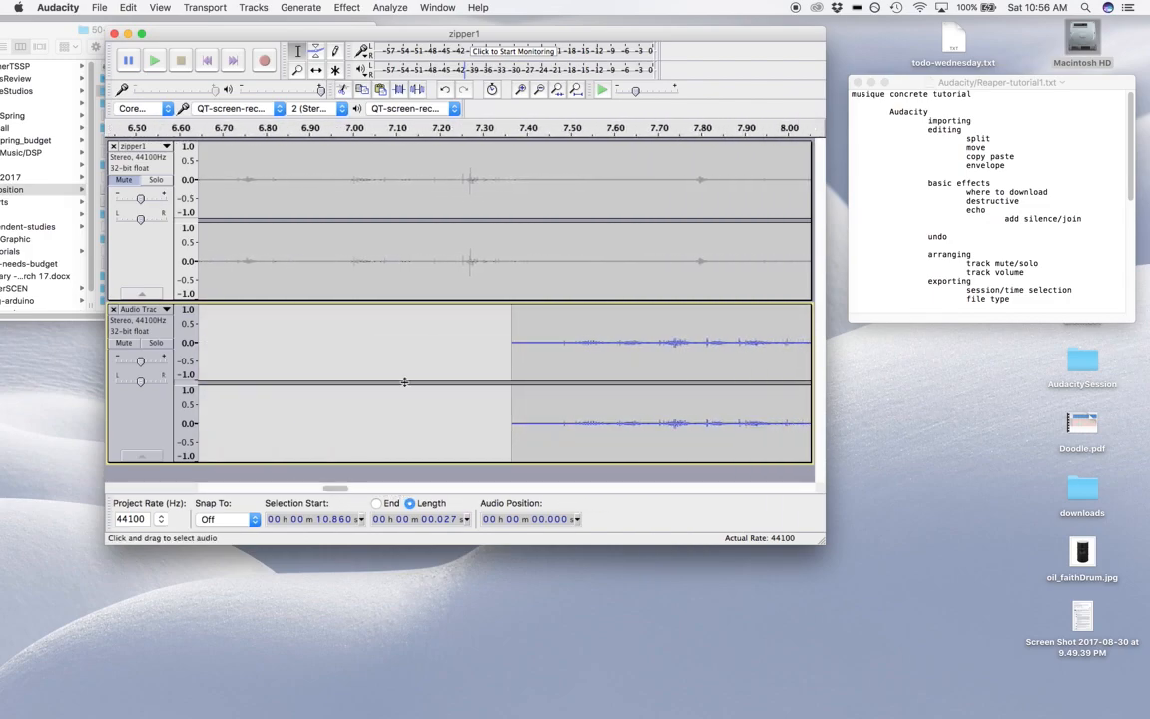
pyautogui.moveTo(513, 356); pyautogui.dragTo(525, 357)
pyautogui.click(346, 7)
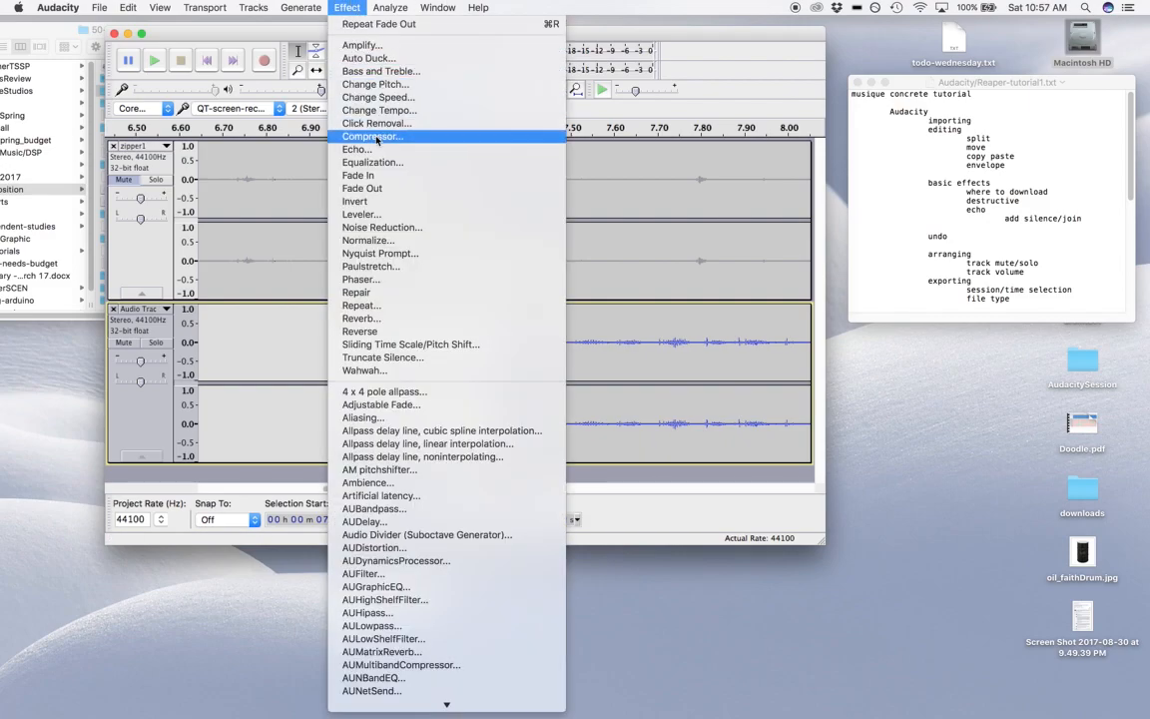
pyautogui.click(359, 176)
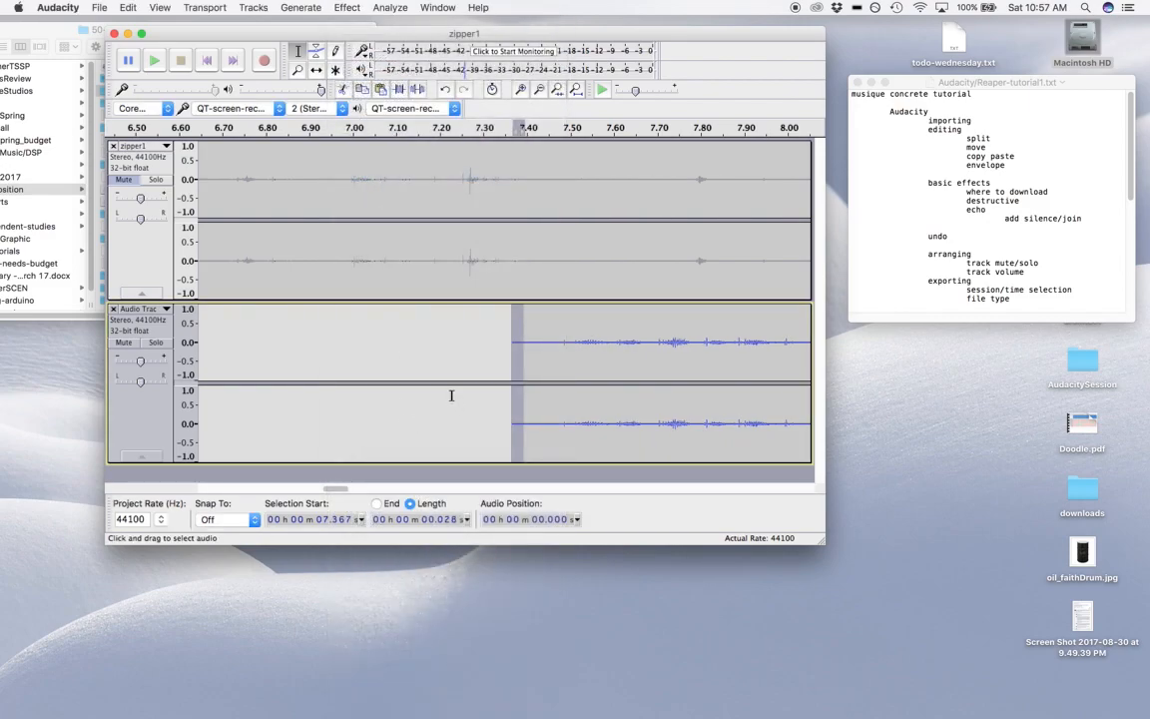
# Audition both faded edges of the second track's last clip, playing from 7.173 s and from 10.545 s
pyautogui.click(540, 89)
pyautogui.click(540, 90)
pyautogui.click(540, 90)
pyautogui.click(540, 90)
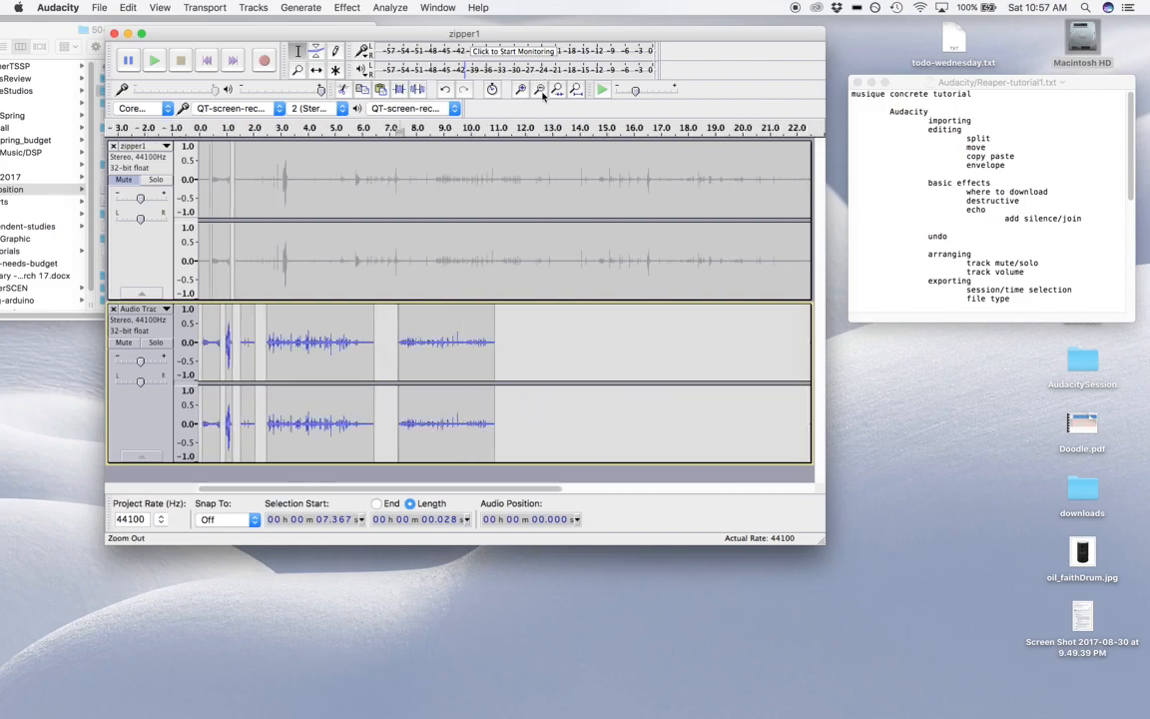
pyautogui.click(395, 348)
pyautogui.press('space')
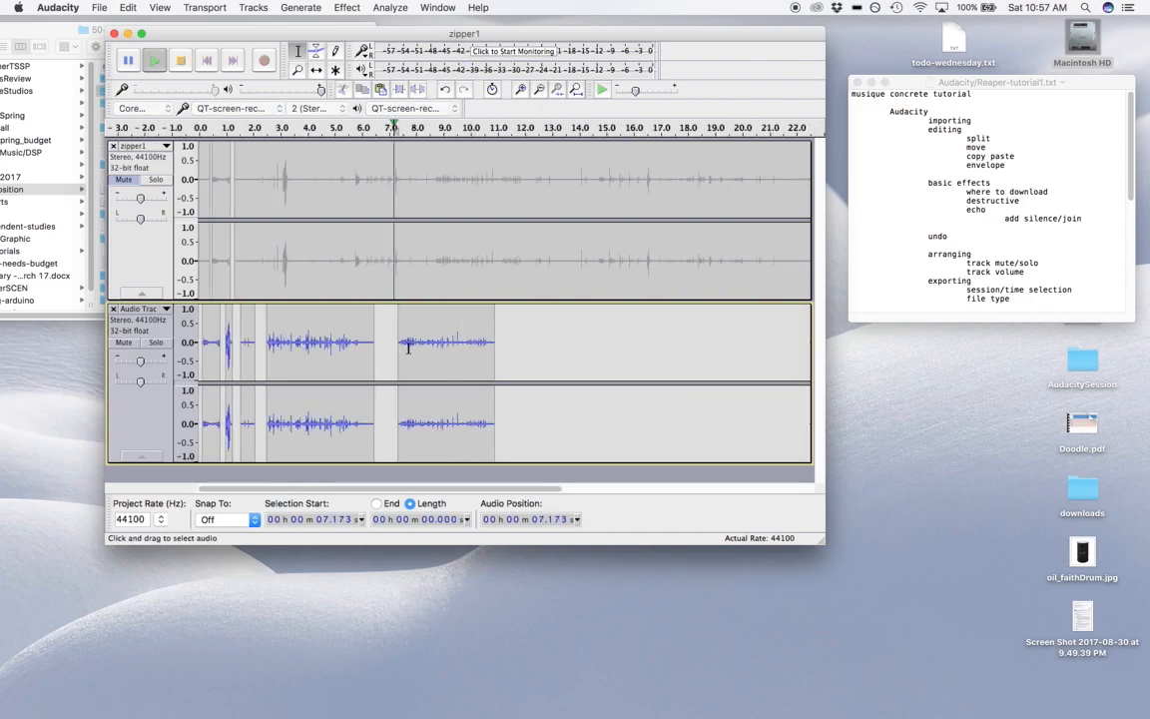
pyautogui.click(486, 358)
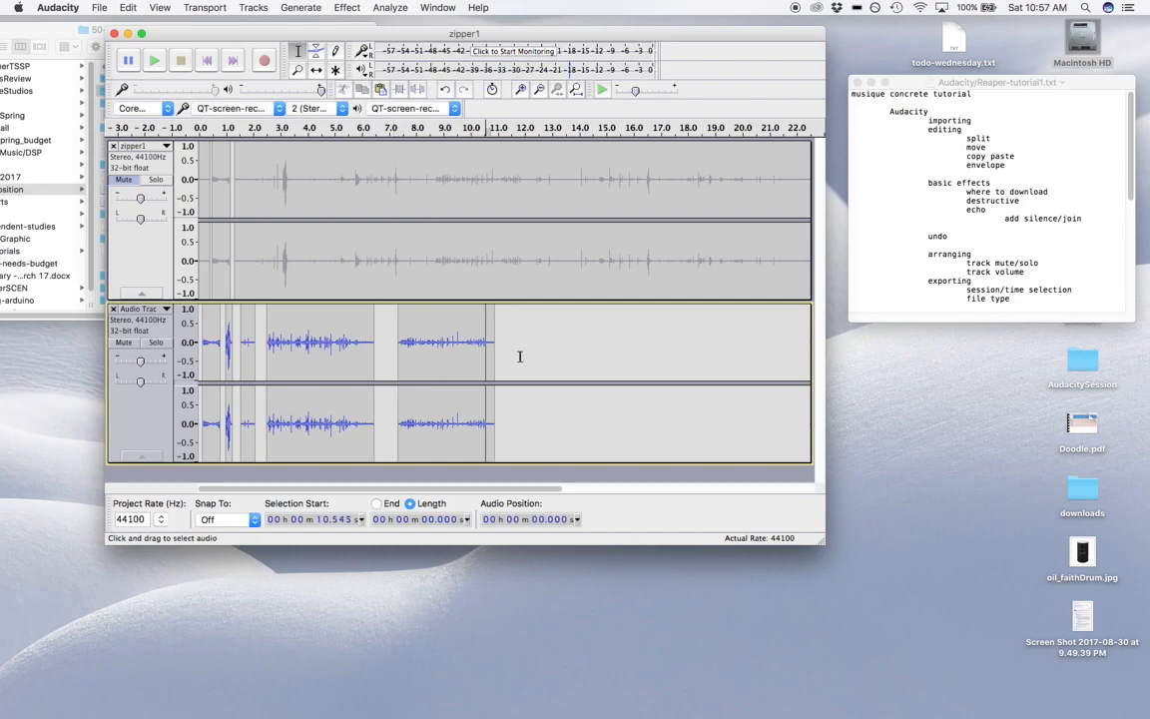
pyautogui.press('space')
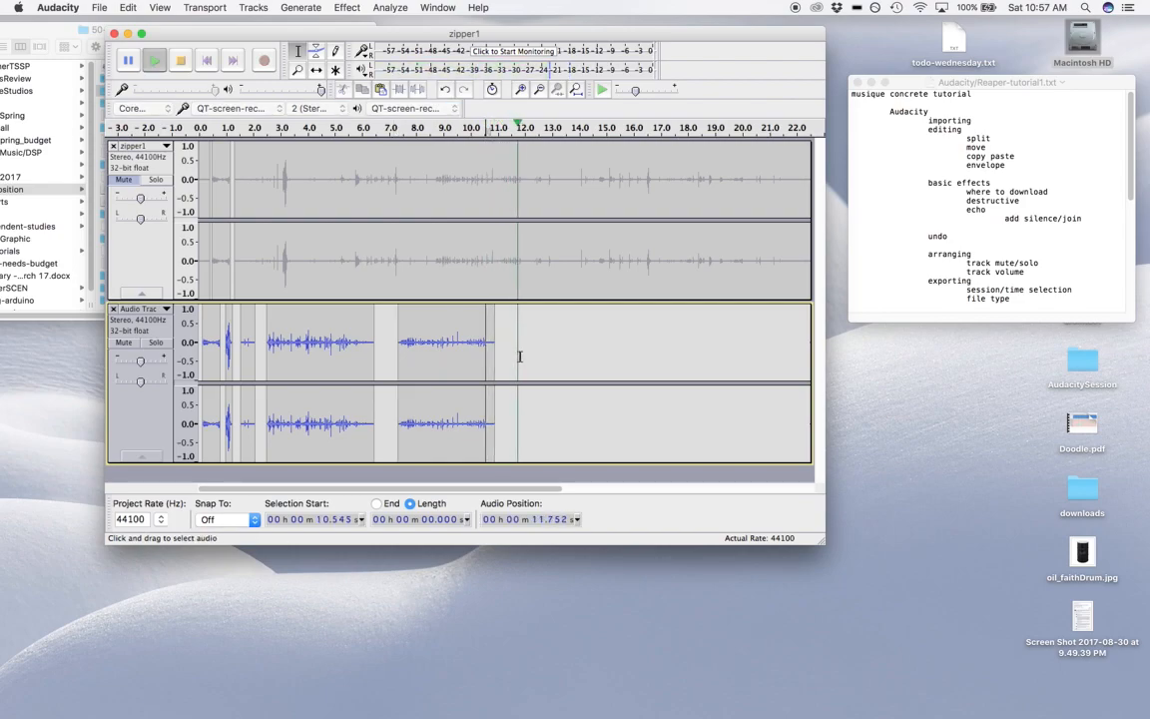
pyautogui.press('space')
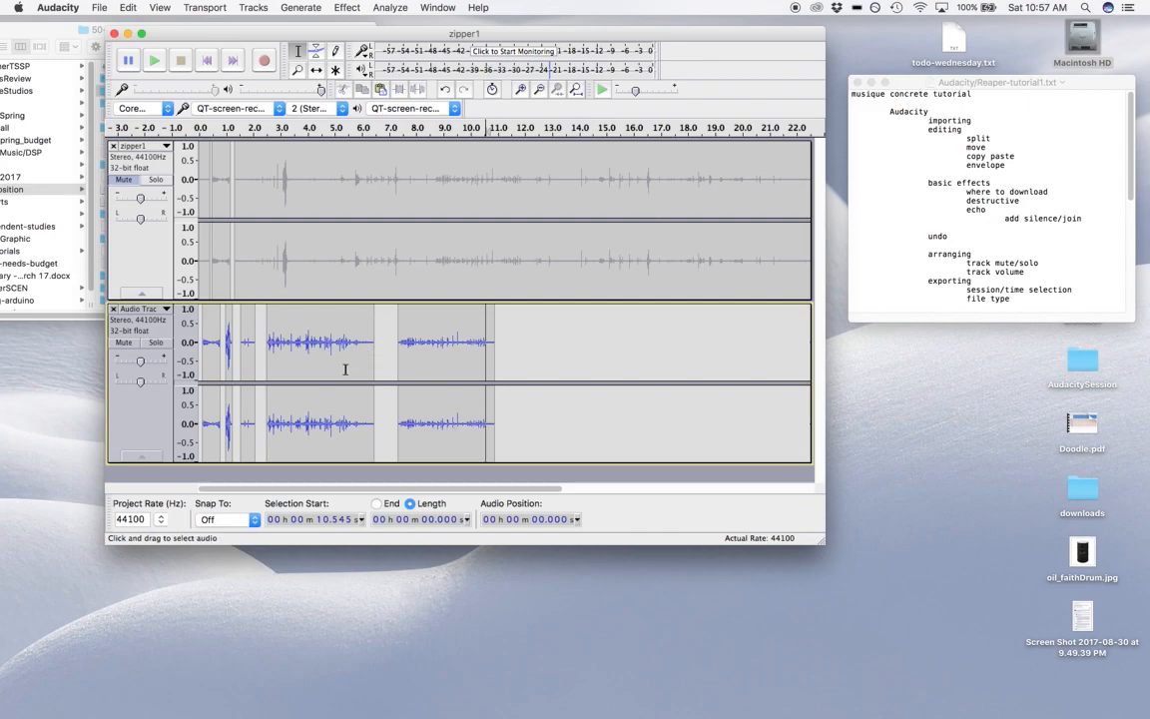
# Listen to the first clips of the second track from the project start to compare their loudness
pyautogui.click(207, 60)
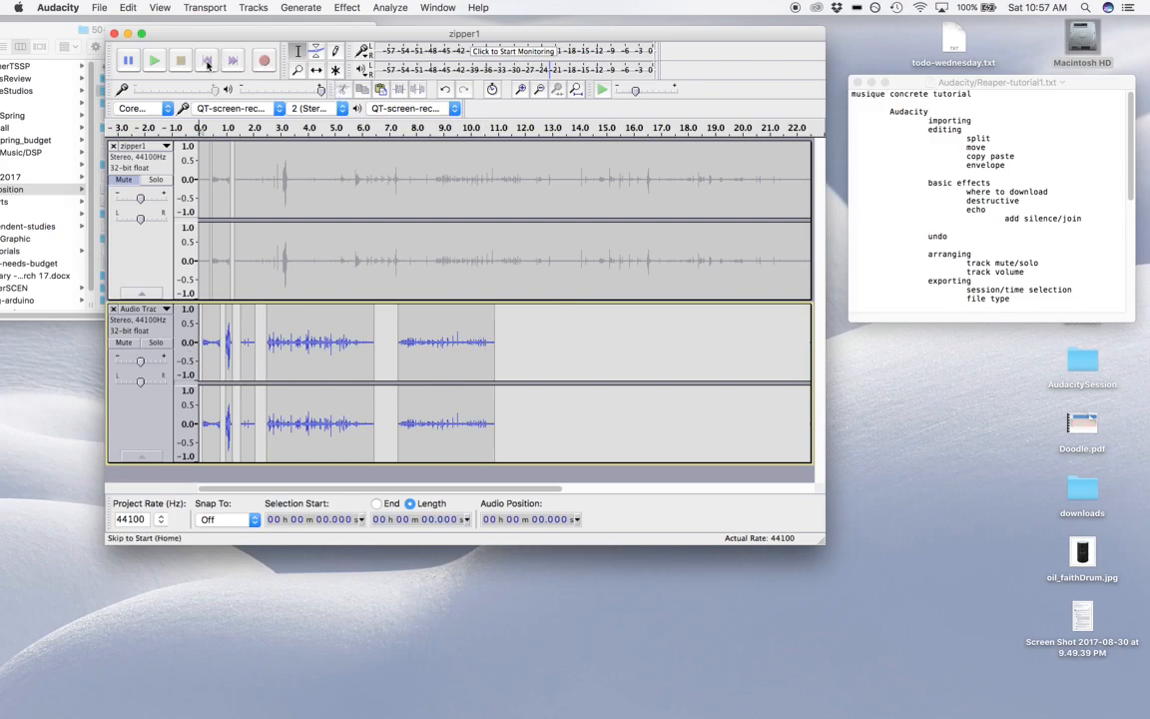
pyautogui.click(520, 90)
pyautogui.click(520, 90)
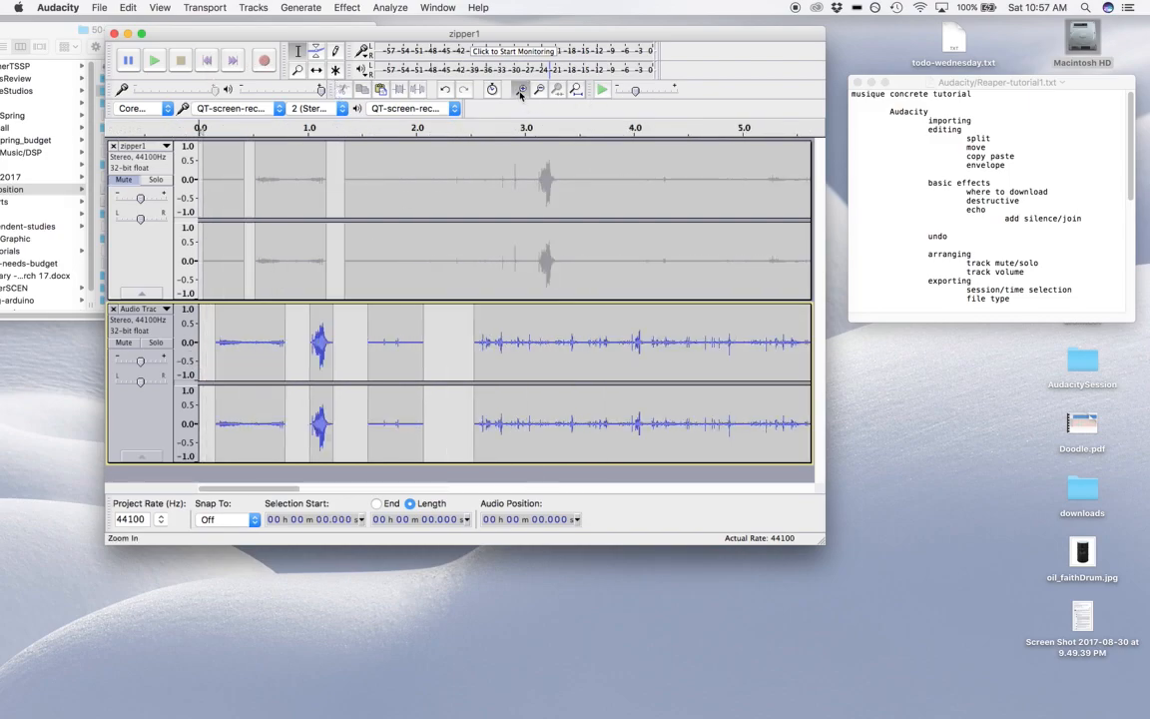
pyautogui.click(520, 90)
pyautogui.press('space')
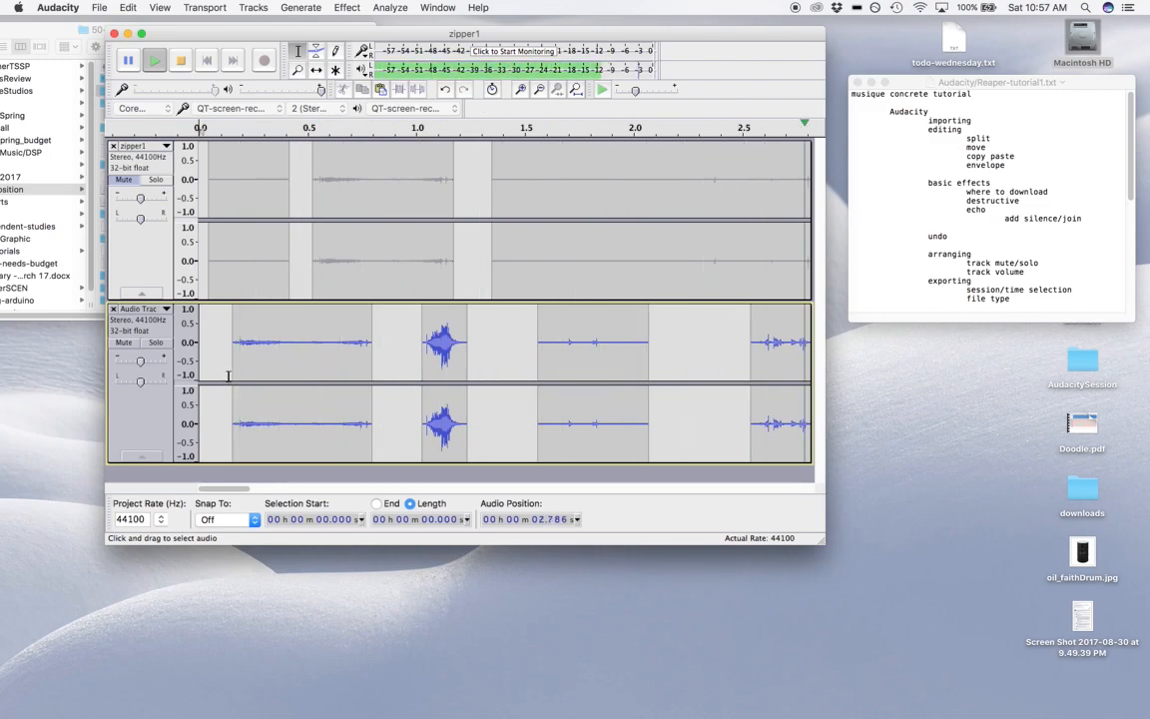
pyautogui.press('space')
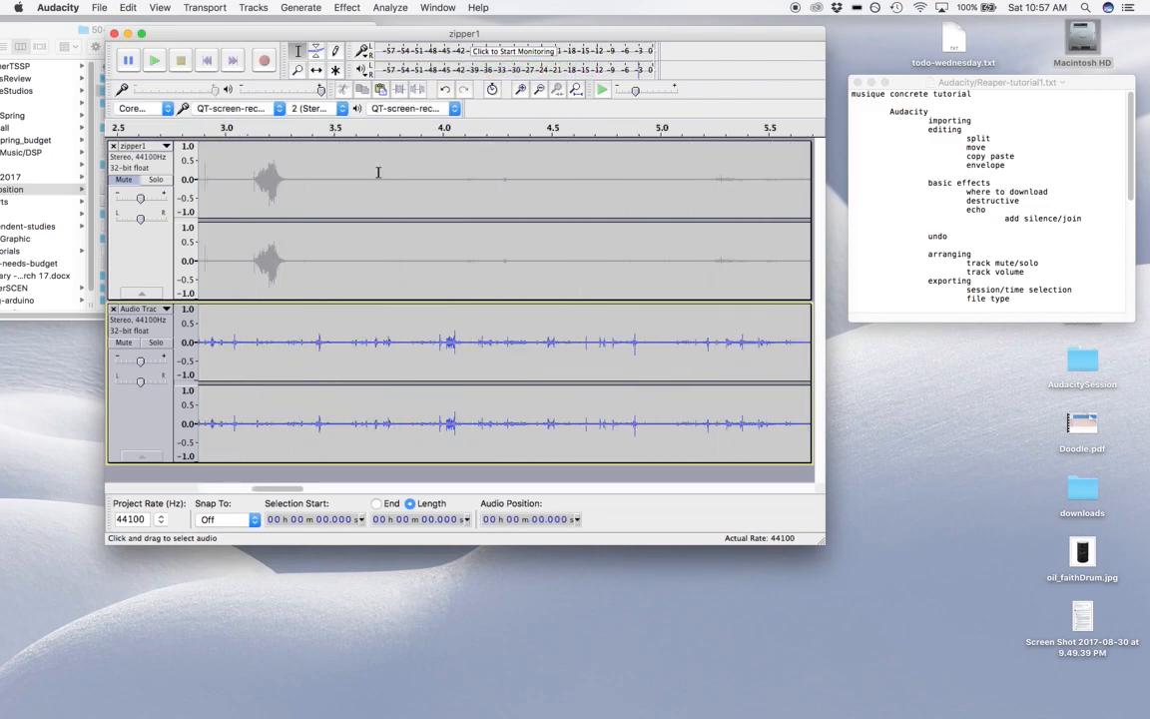
# Normalize the second track's first clip, 0.640 s long from 0.159 s, to -3.0 dB with DC offset removal
pyautogui.click(539, 90)
pyautogui.moveTo(289, 489); pyautogui.dragTo(129, 490)
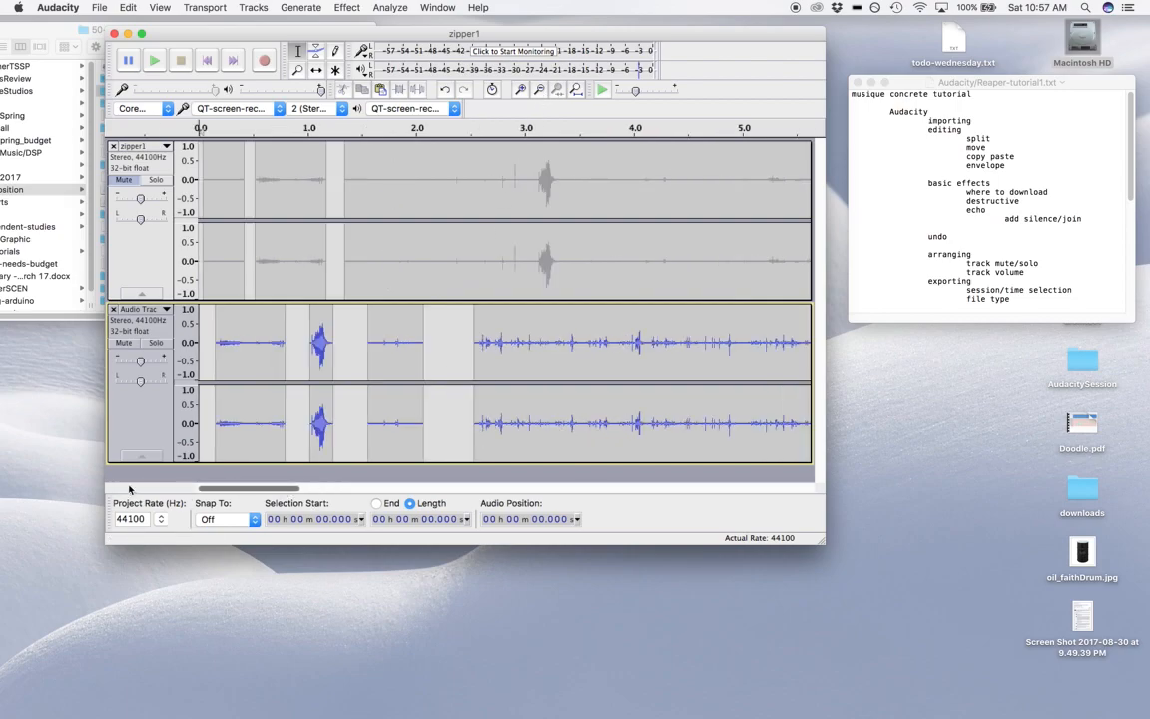
pyautogui.click(538, 90)
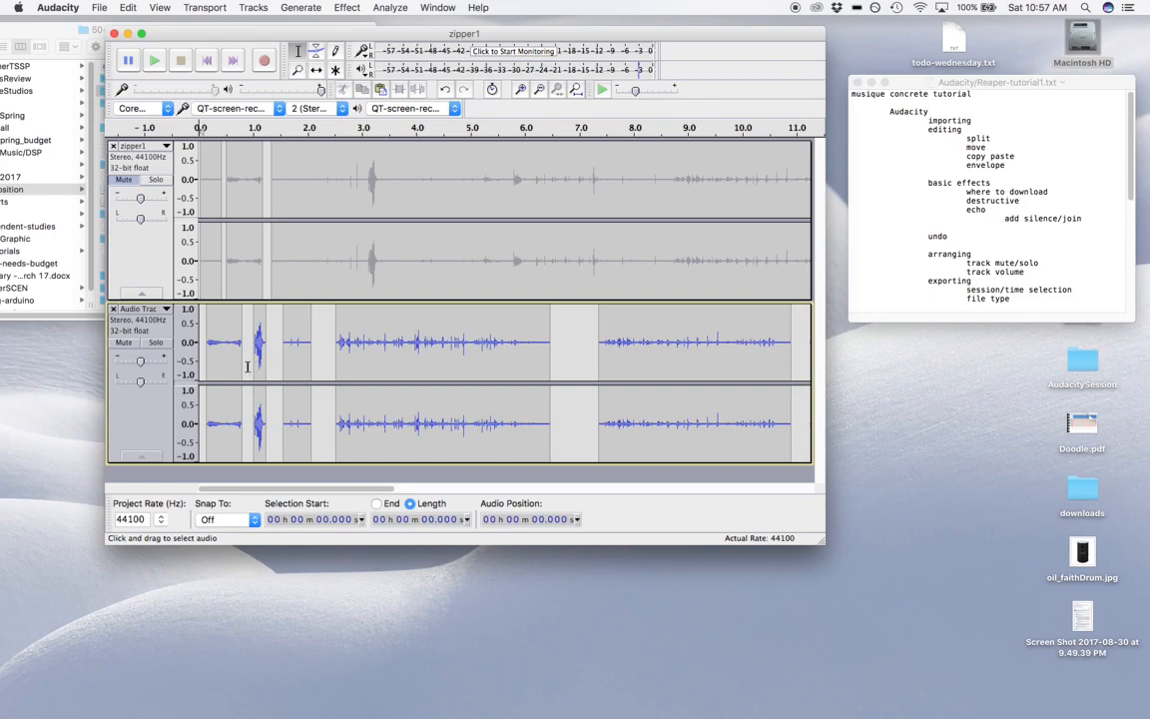
pyautogui.click(228, 365)
pyautogui.doubleClick(227, 365)
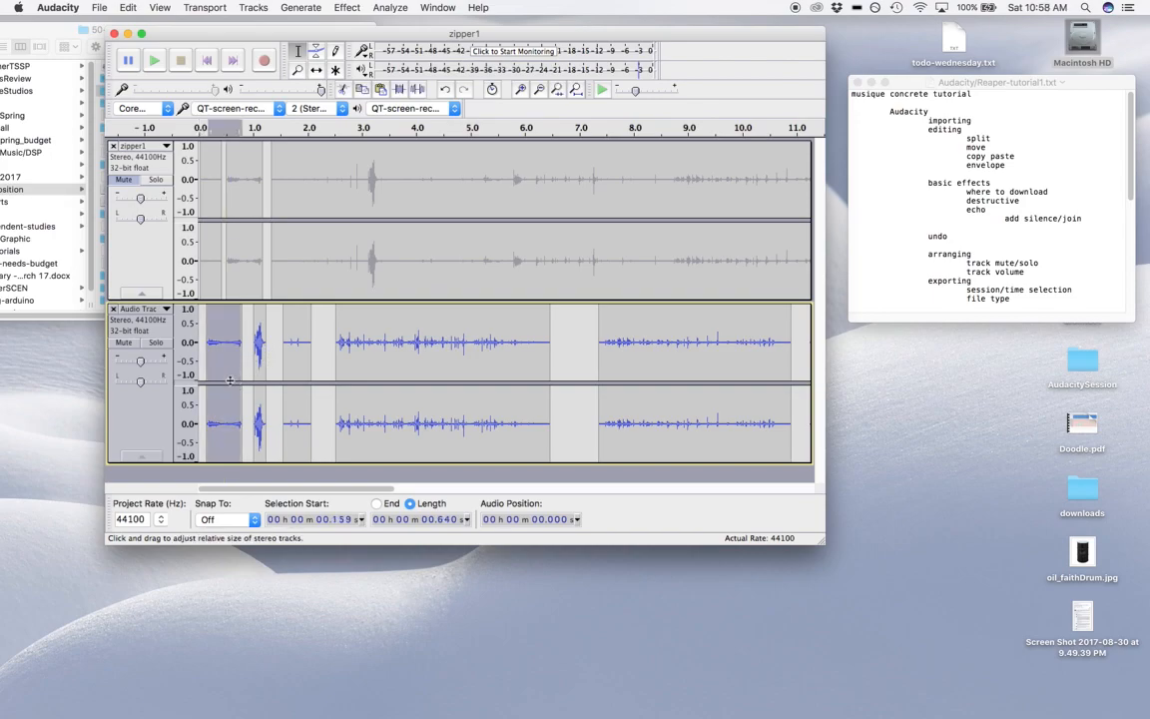
pyautogui.click(347, 7)
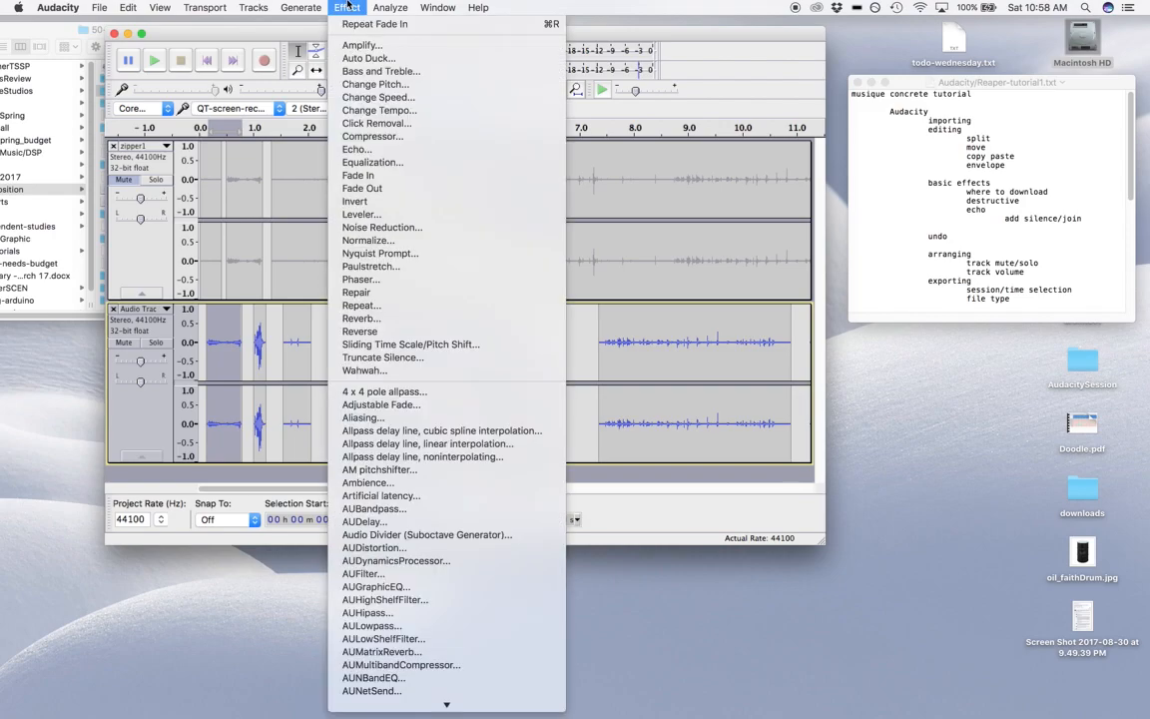
pyautogui.click(378, 241)
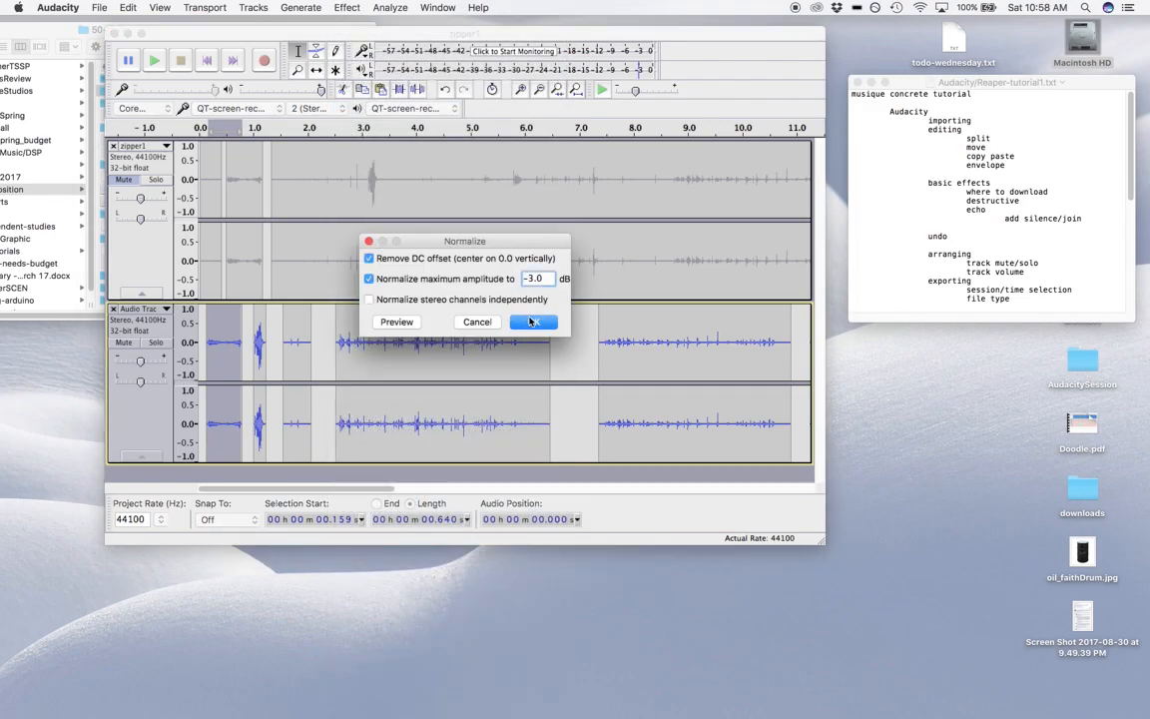
pyautogui.click(533, 323)
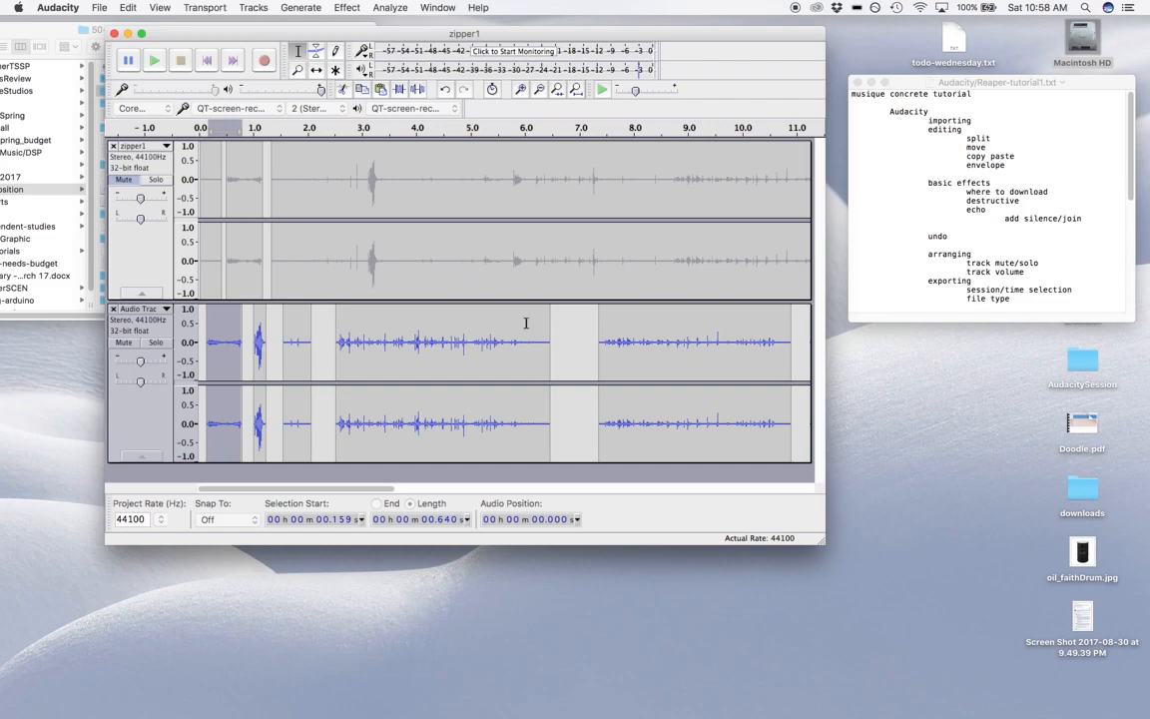
# Normalize the second track's 0.508 s clip starting at 1.560 s, keeping the previous Normalize settings
pyautogui.doubleClick(298, 363)
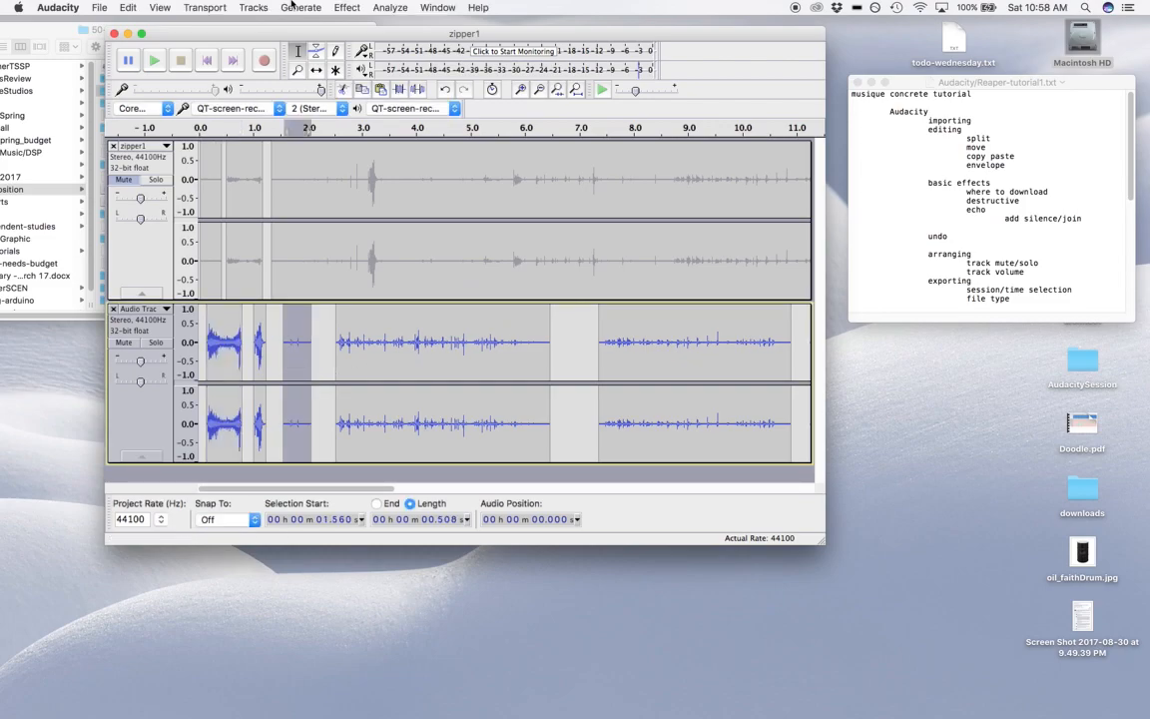
pyautogui.click(347, 7)
pyautogui.click(429, 240)
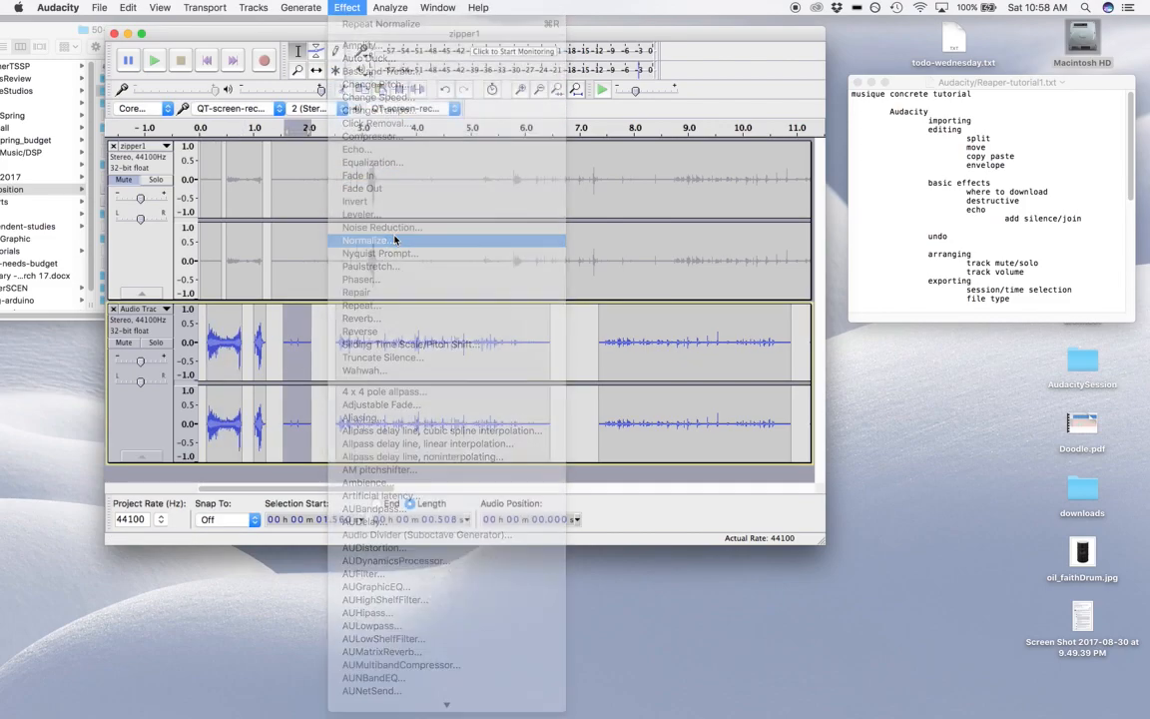
pyautogui.click(527, 325)
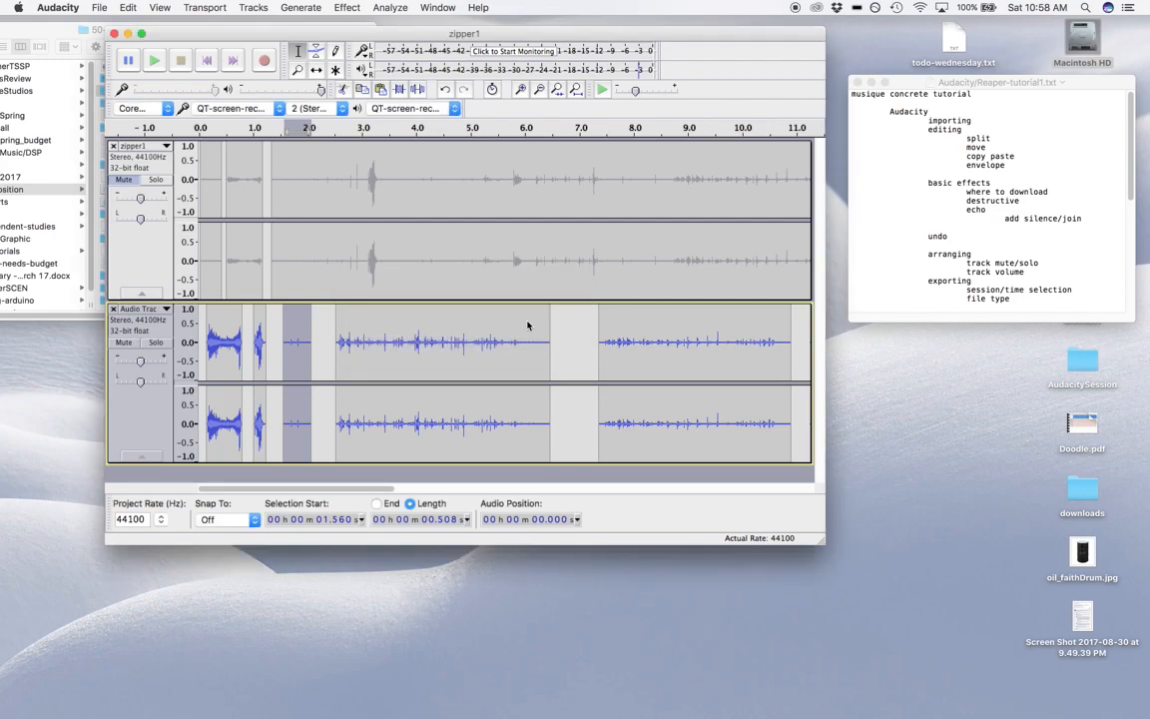
# Normalize the second track's 3.919 s clip starting at 2.540 s, keeping the previous Normalize settings
pyautogui.doubleClick(385, 359)
pyautogui.click(347, 7)
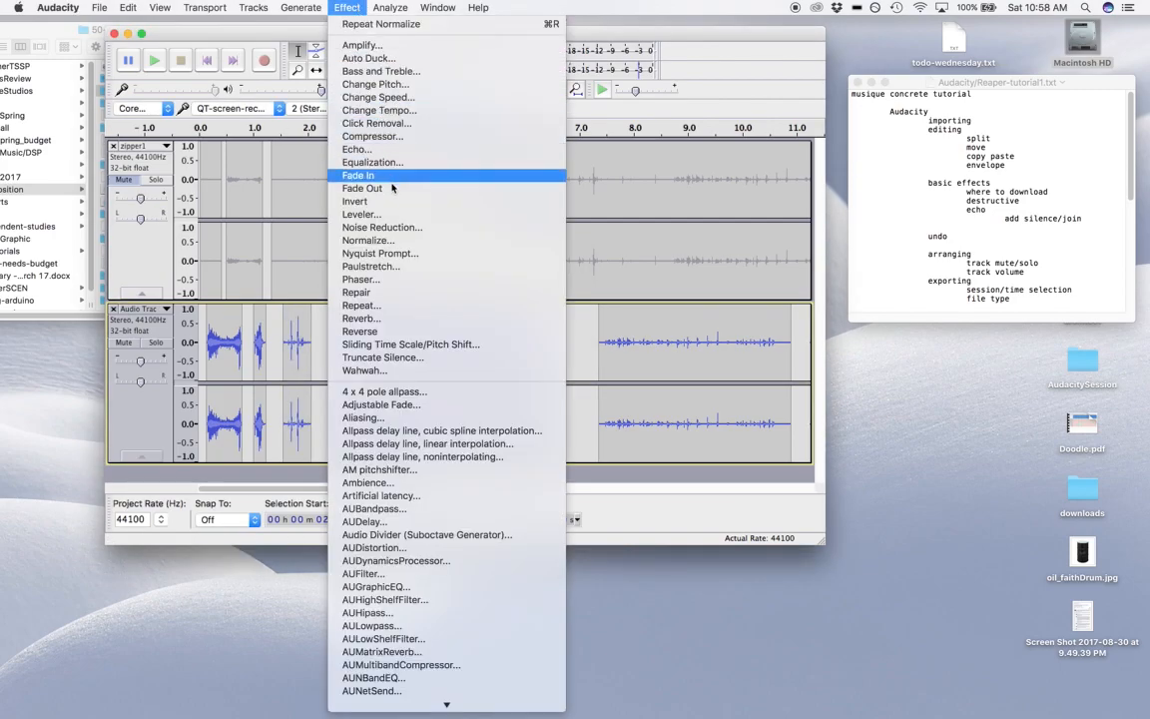
pyautogui.click(399, 222)
pyautogui.click(530, 320)
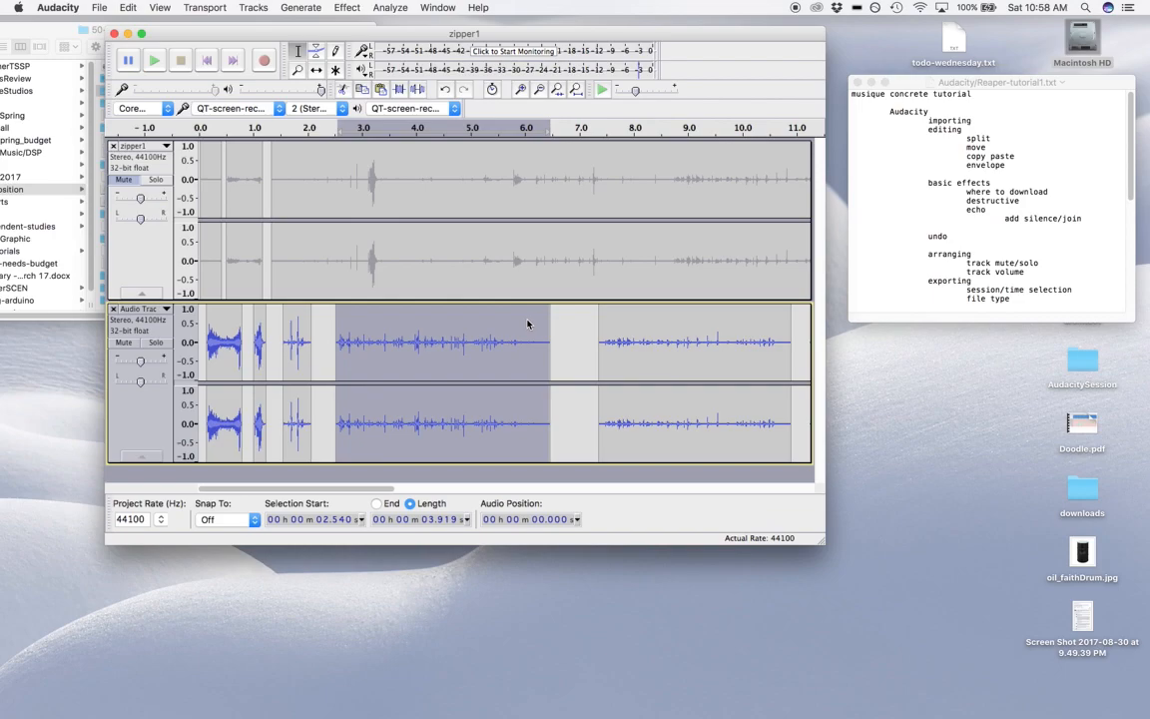
# Normalize the second track's 3.520 s clip starting at 7.367 s, keeping the previous Normalize settings
pyautogui.doubleClick(671, 349)
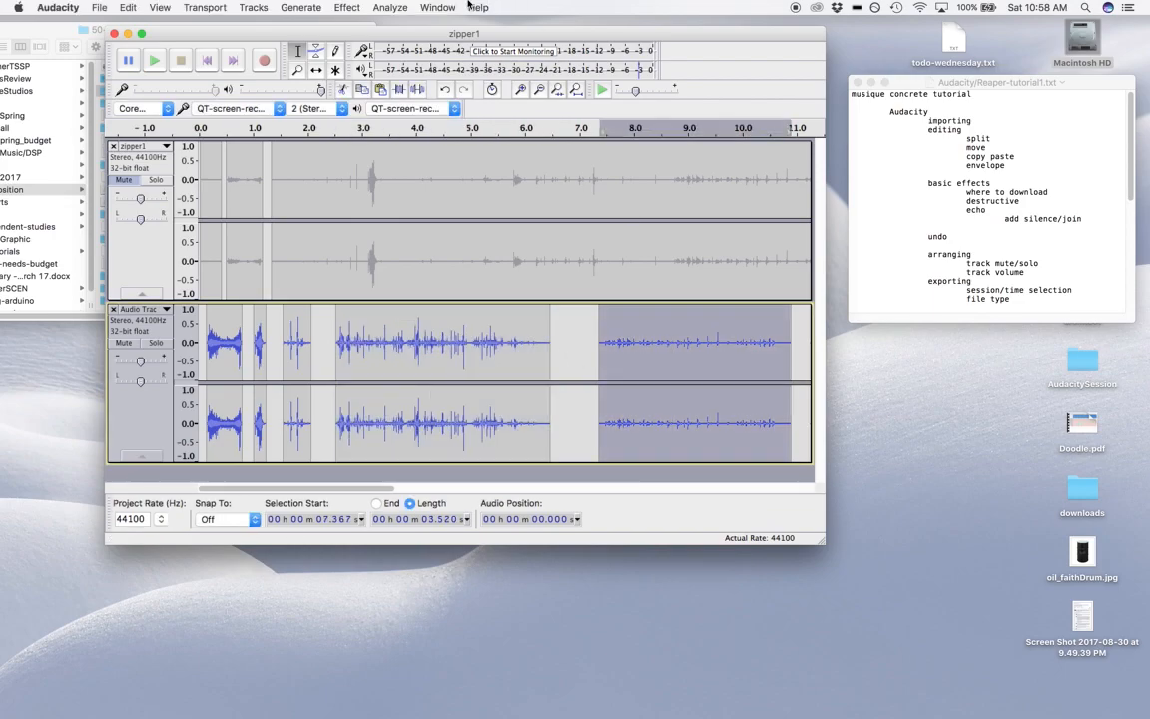
pyautogui.click(346, 7)
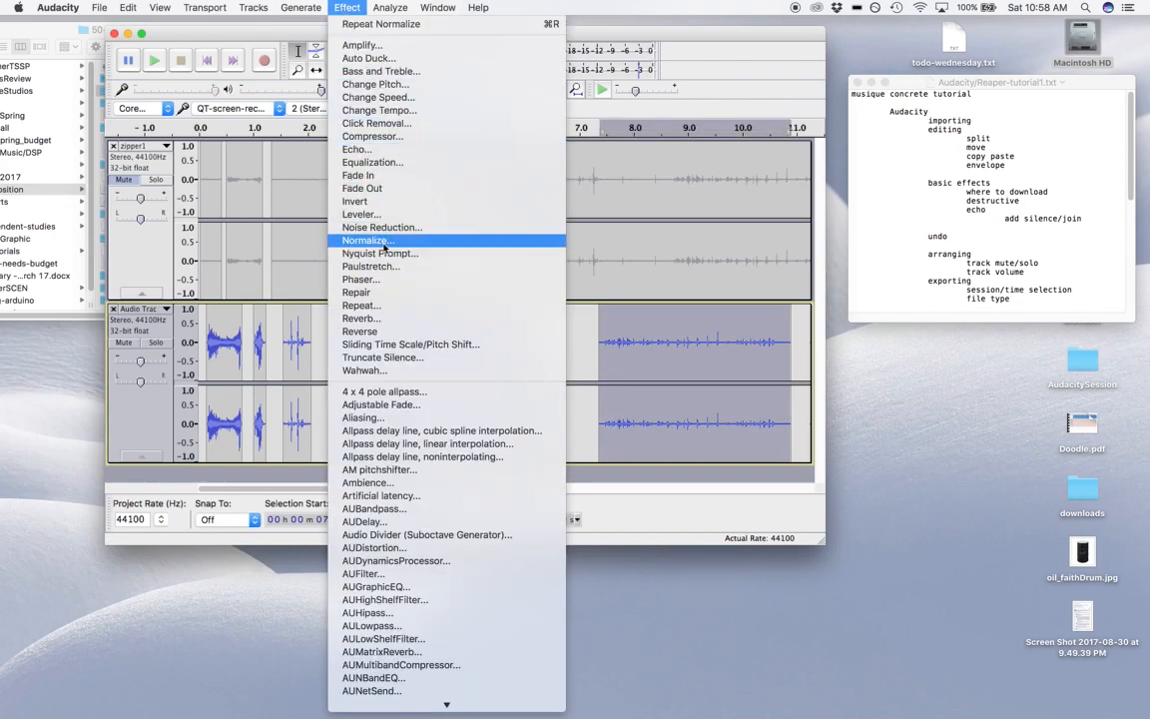
pyautogui.click(371, 241)
pyautogui.click(533, 322)
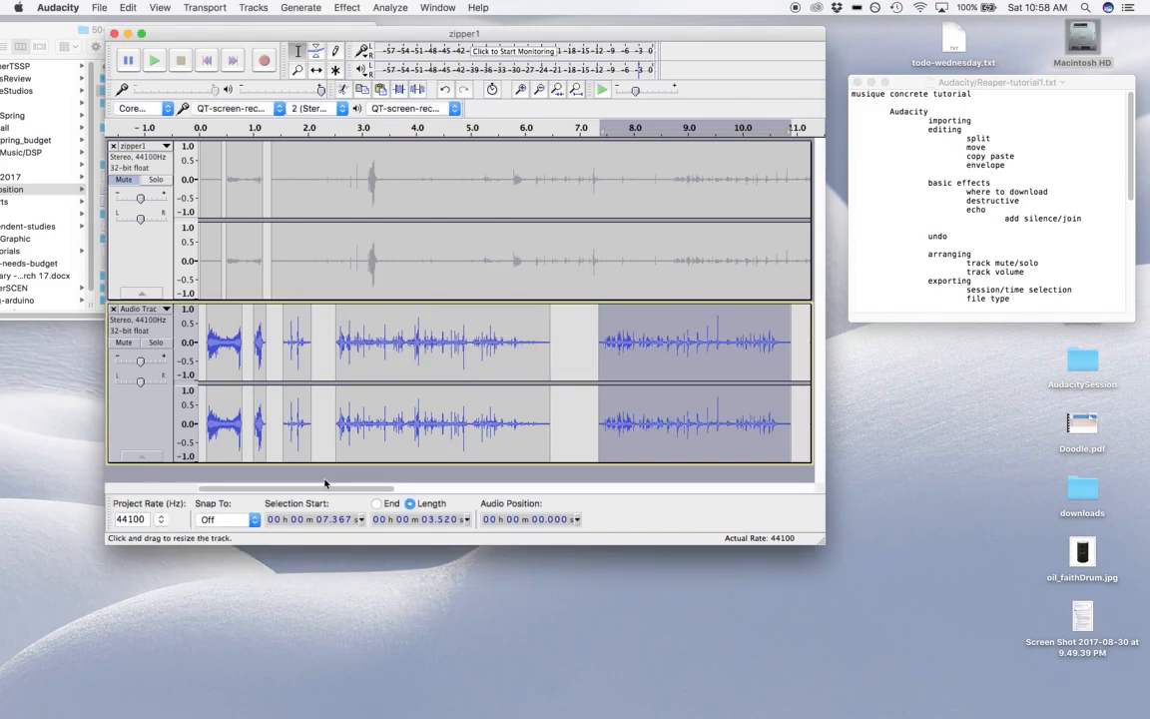
# Listen to the normalized clips on the second track from the project start
pyautogui.press('space')
pyautogui.press('space')
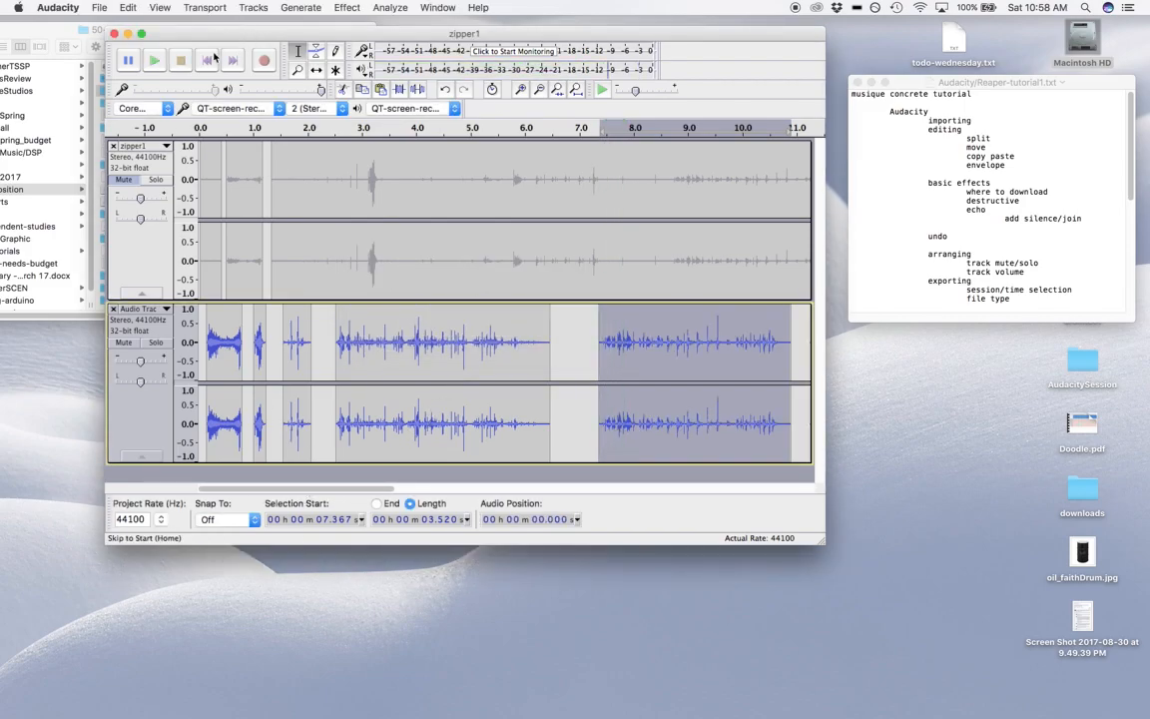
pyautogui.click(209, 58)
pyautogui.press('space')
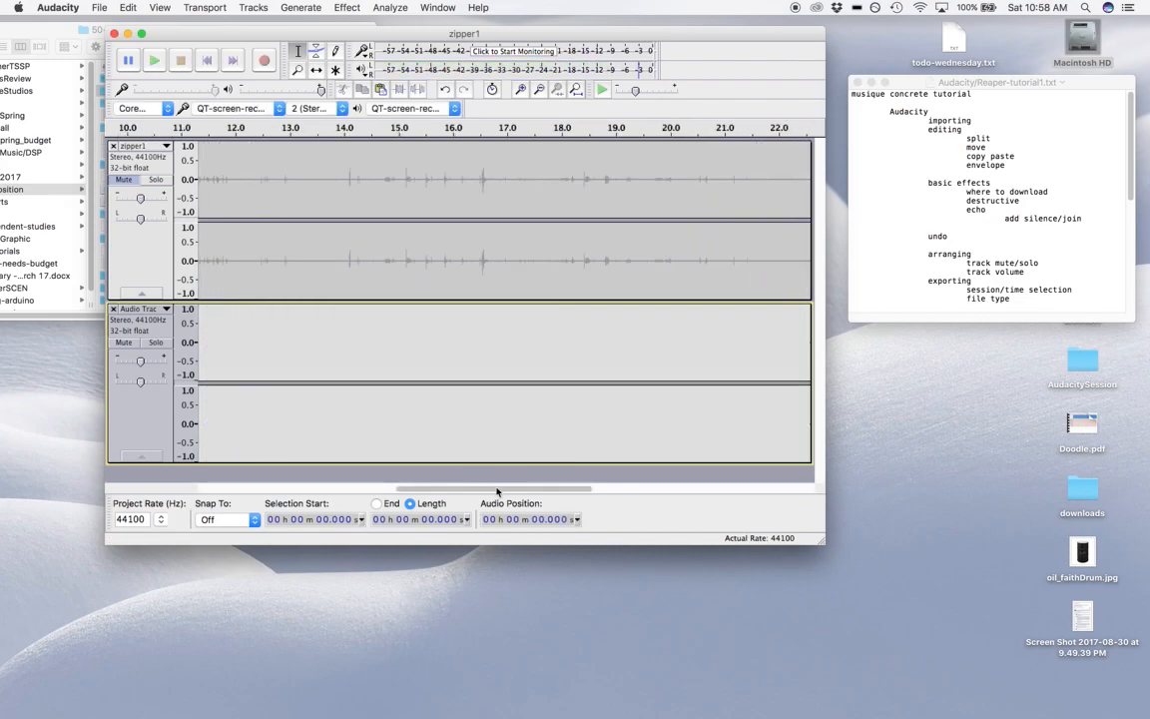
# Apply a Fade In to the first 0.006 s of the second track's first clip, starting at 0.159 s
pyautogui.moveTo(496, 491); pyautogui.dragTo(296, 490)
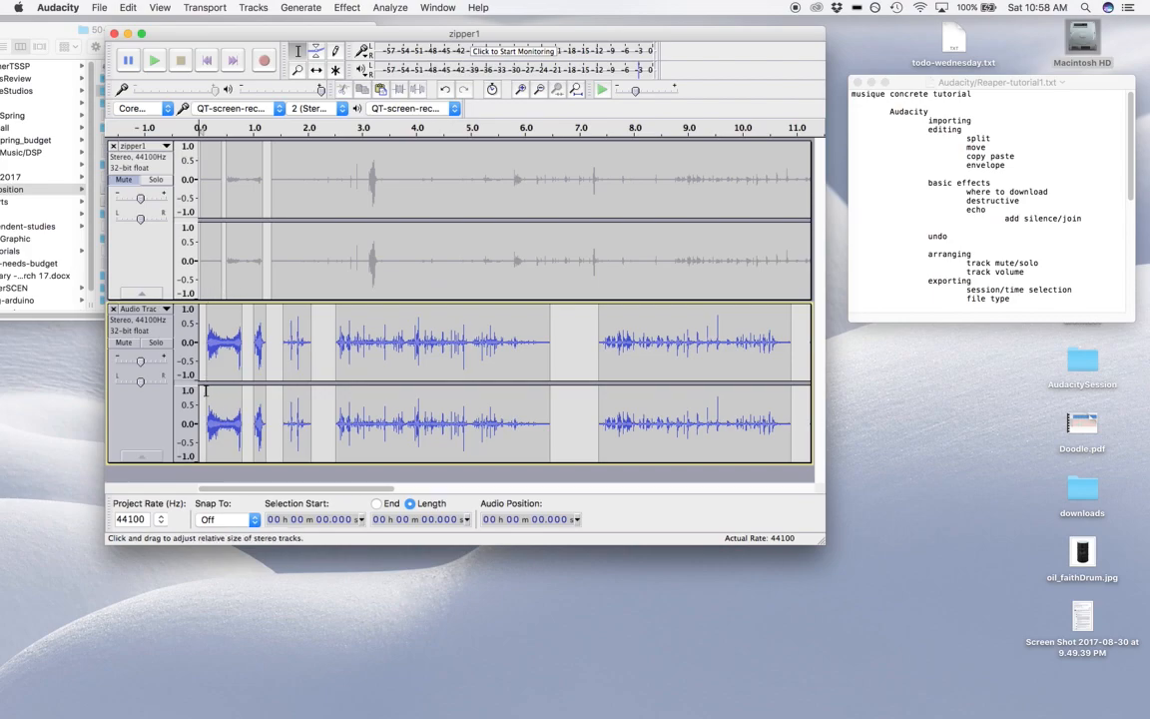
pyautogui.click(521, 90)
pyautogui.click(521, 90)
pyautogui.click(520, 90)
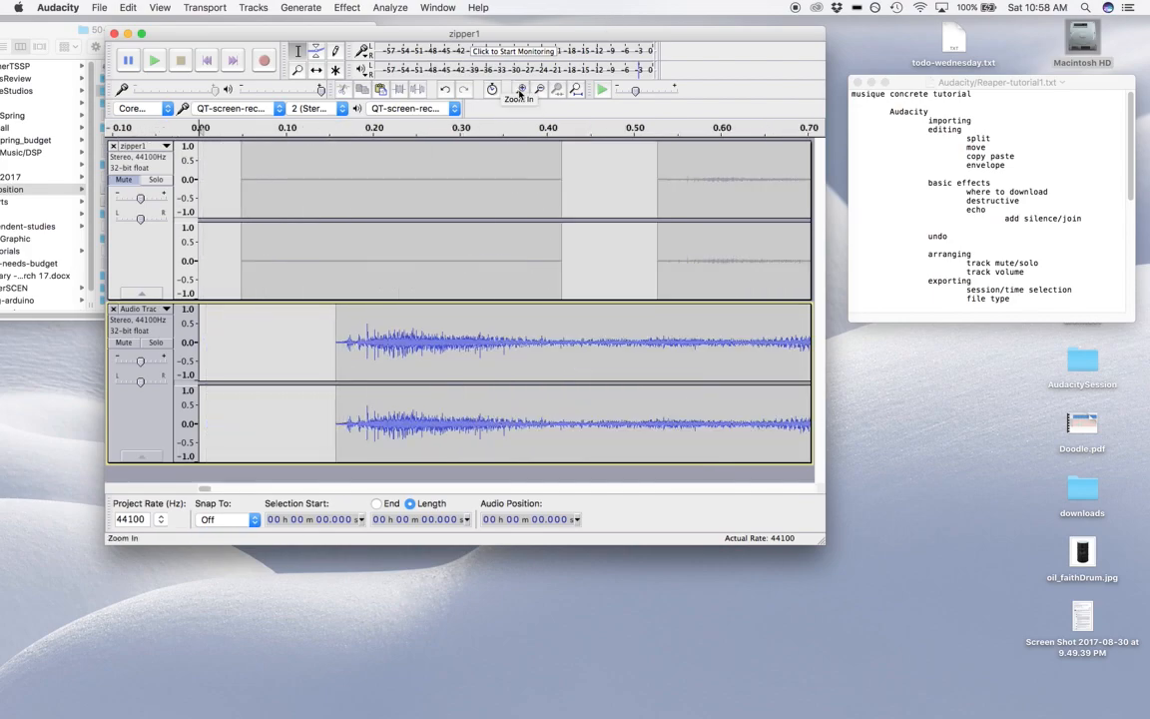
pyautogui.click(520, 90)
pyautogui.moveTo(485, 356); pyautogui.dragTo(475, 359)
pyautogui.click(348, 8)
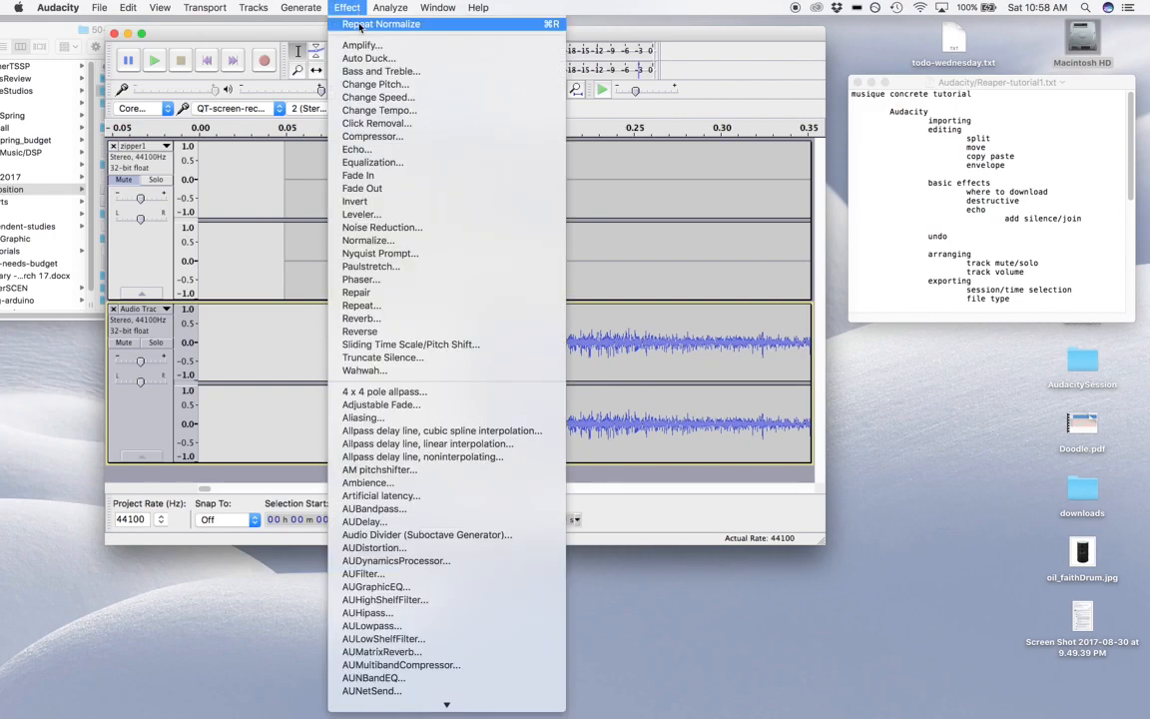
pyautogui.click(364, 175)
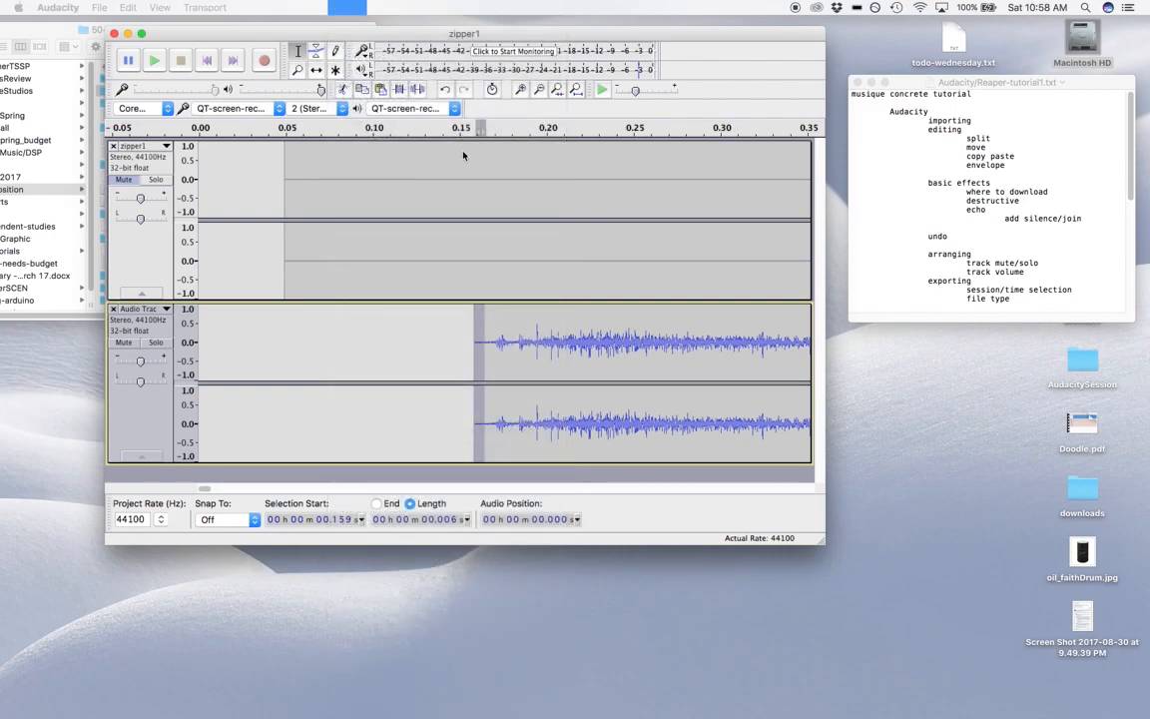
# Repeat the Fade In on the first 0.007 s of the second track's second clip, starting at 1.030 s
pyautogui.moveTo(206, 489); pyautogui.dragTo(220, 490)
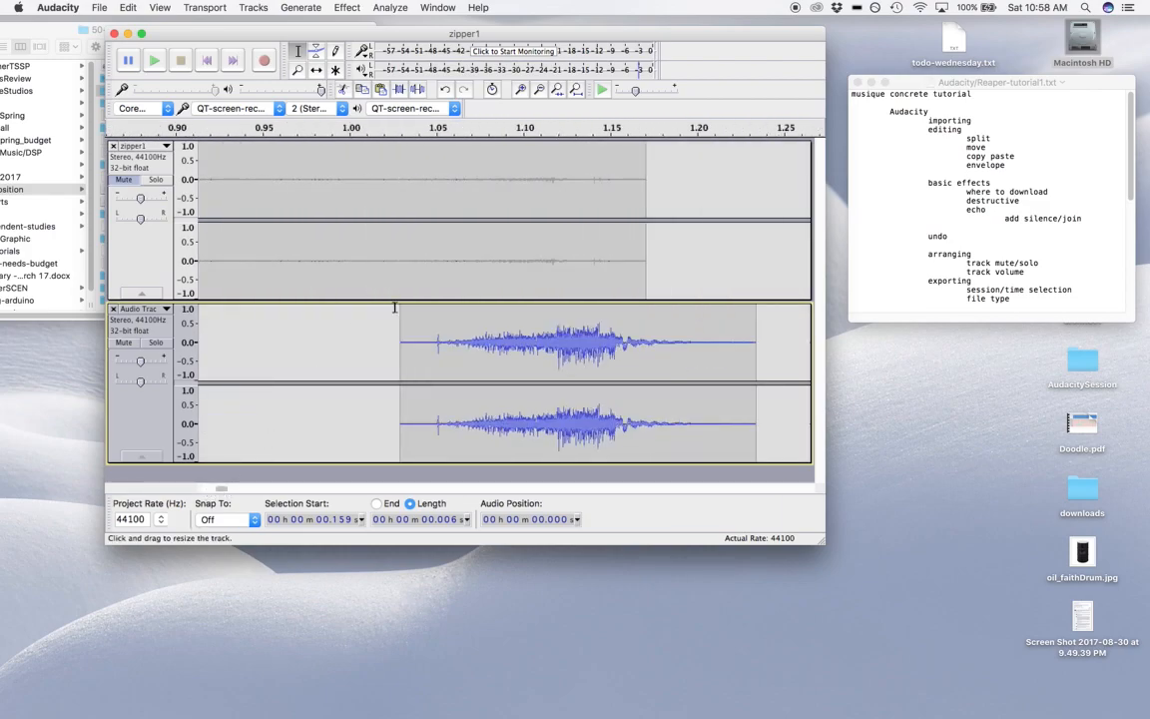
pyautogui.moveTo(399, 359); pyautogui.dragTo(410, 358)
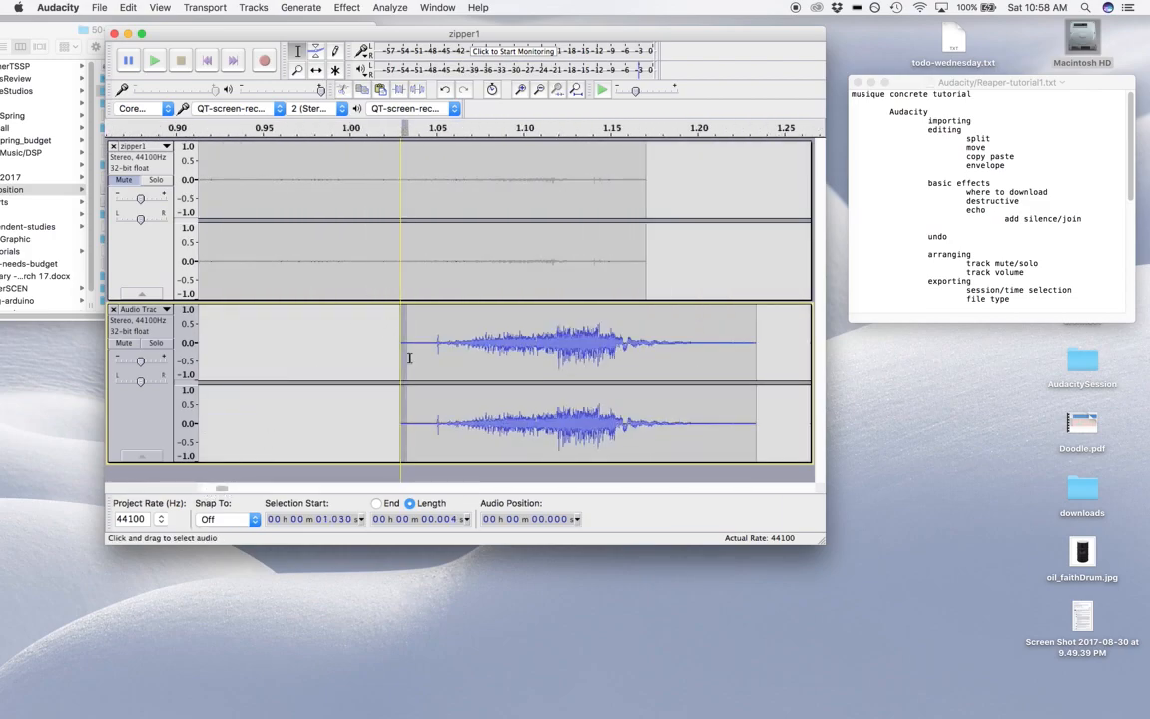
pyautogui.click(349, 8)
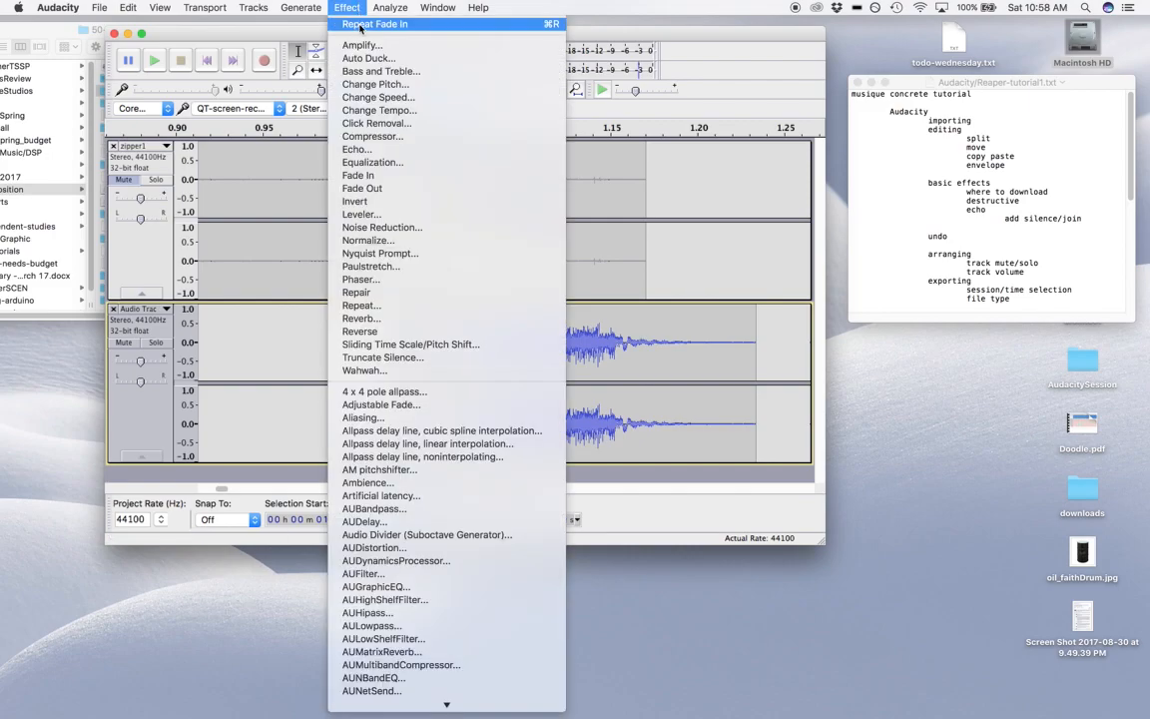
pyautogui.click(359, 25)
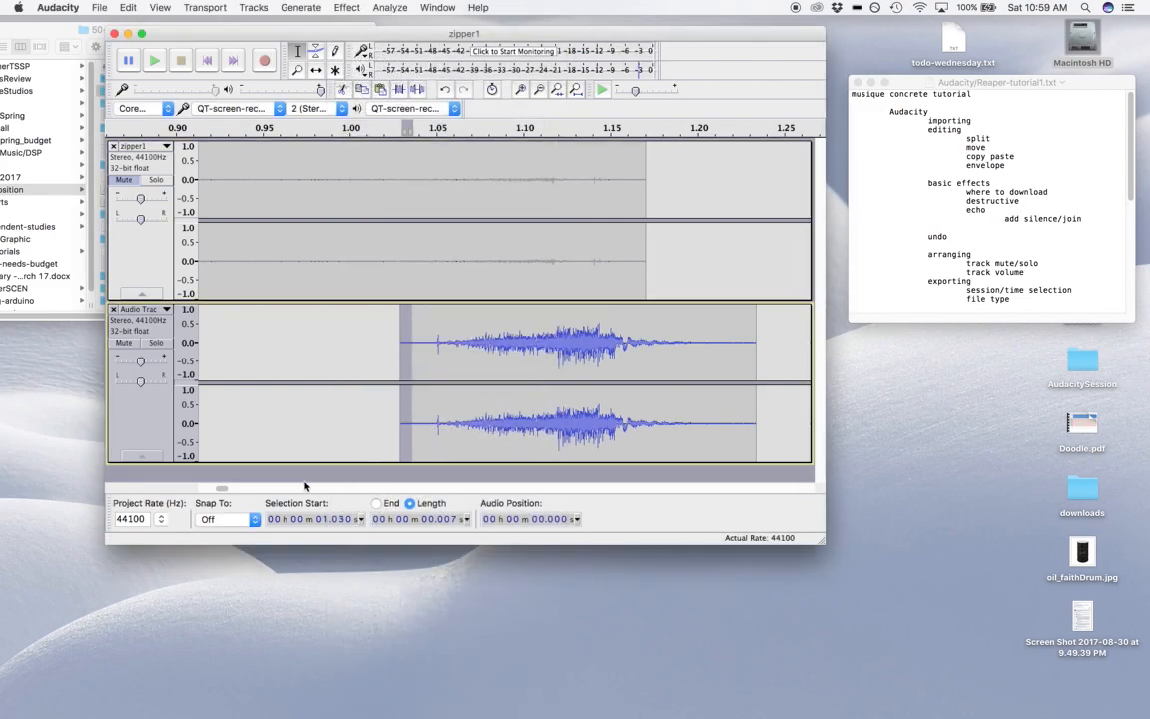
# Repeat the Fade In on the third clip's first 0.014 s from 1.560 s and the fourth clip's first 0.011 s from 2.540 s
pyautogui.moveTo(221, 490); pyautogui.dragTo(233, 490)
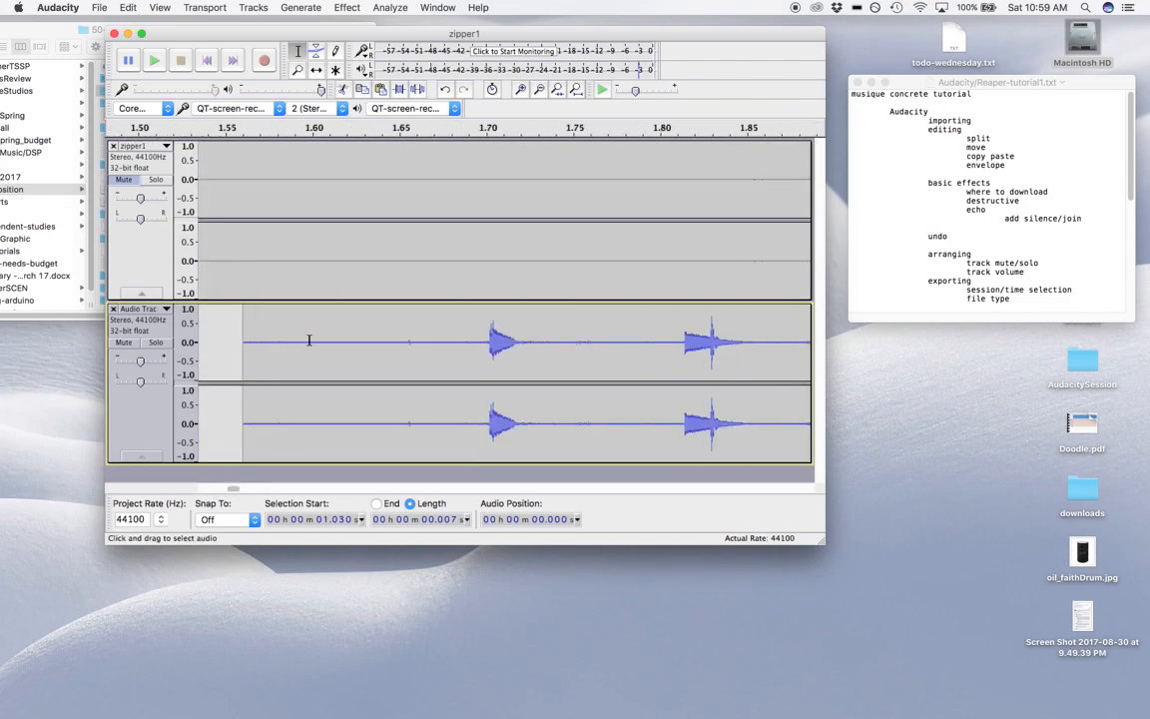
pyautogui.moveTo(243, 363); pyautogui.dragTo(264, 366)
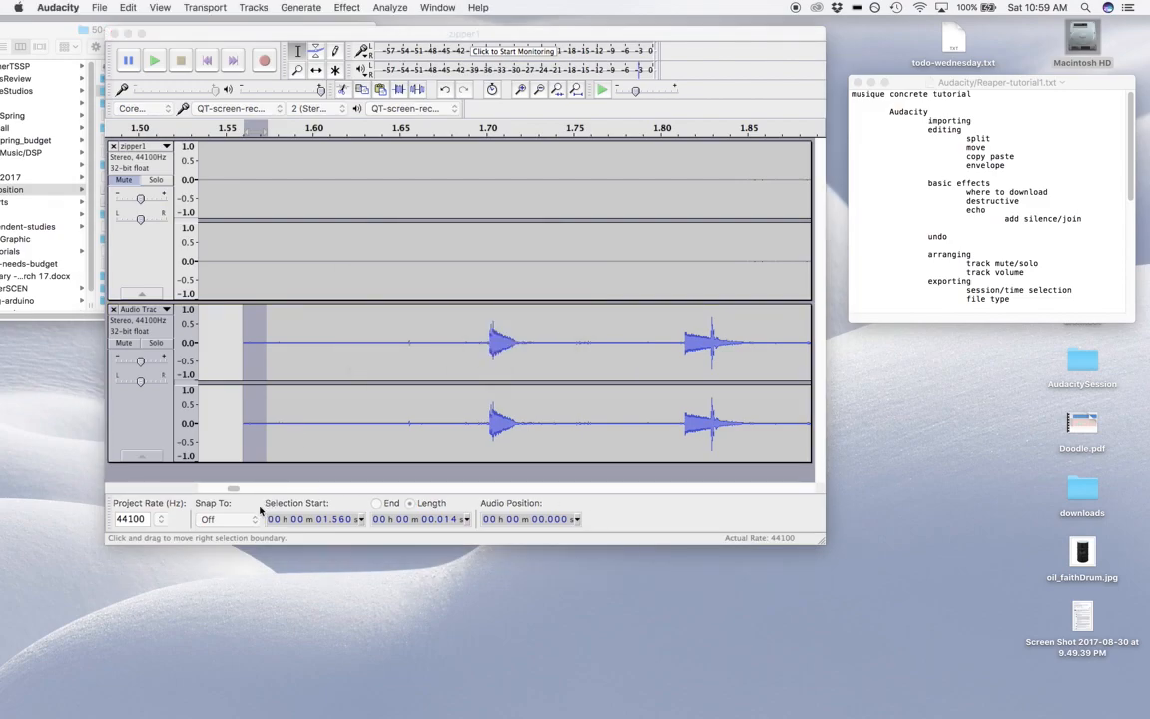
pyautogui.moveTo(234, 490); pyautogui.dragTo(247, 489)
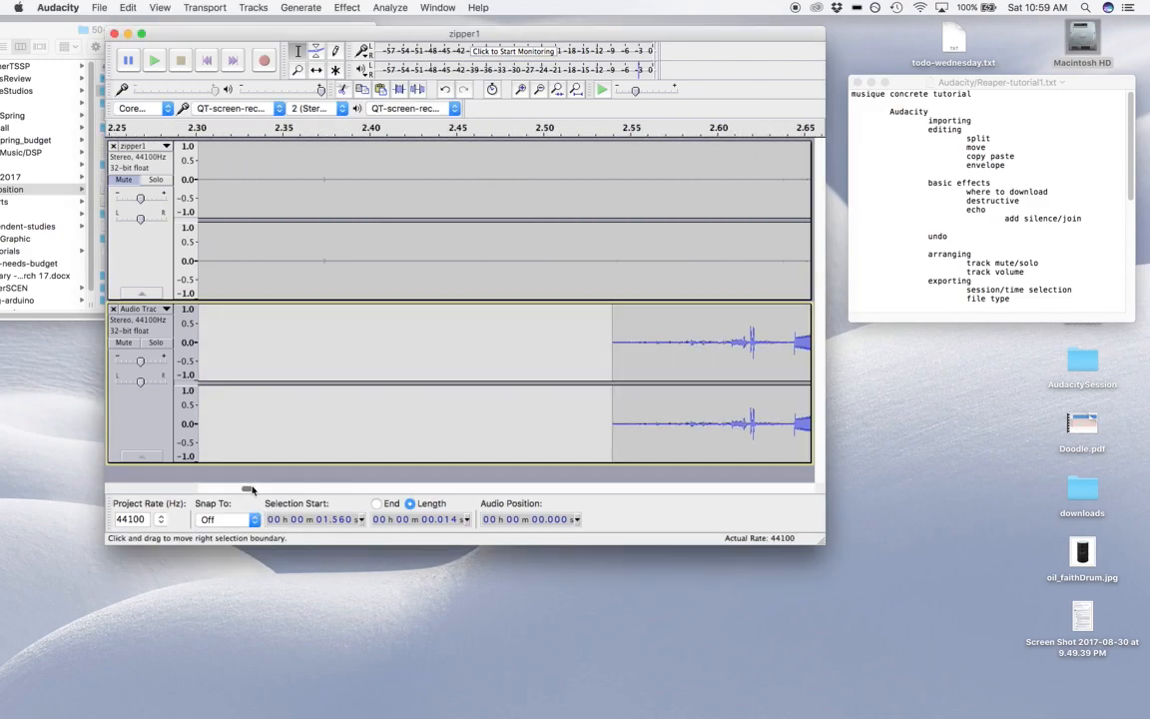
pyautogui.moveTo(613, 357); pyautogui.dragTo(630, 357)
pyautogui.press('super+r')
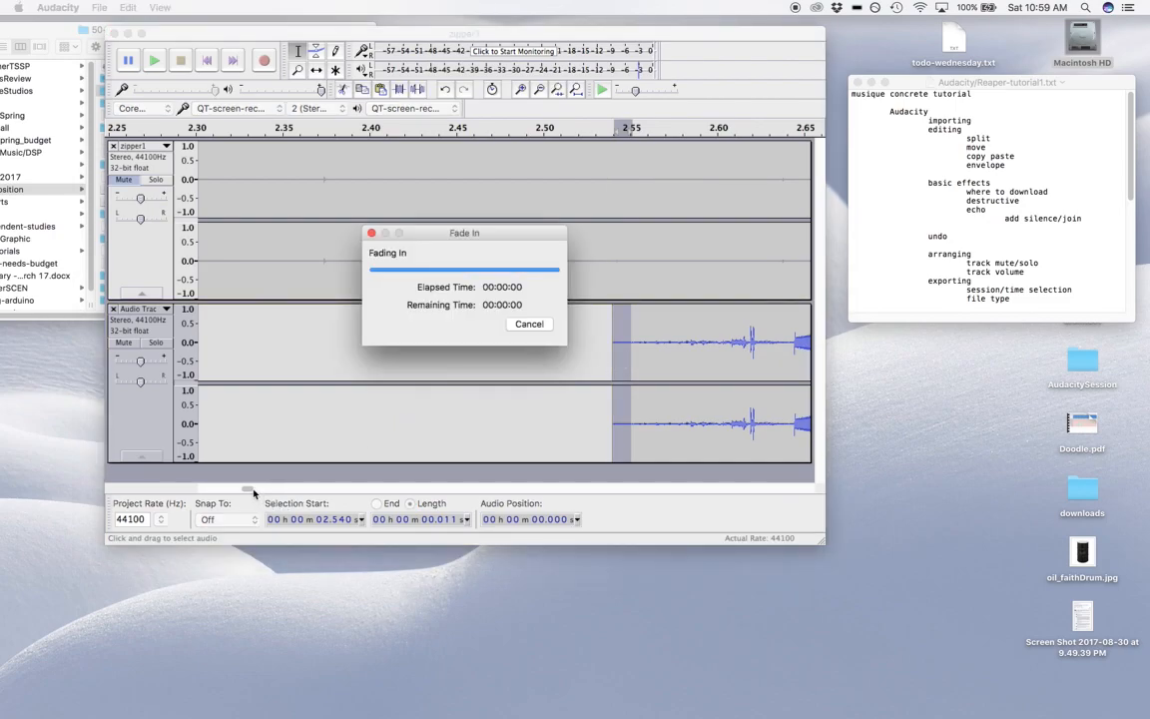
# Repeat the Fade In on the first 0.015 s of the second track's last clip, starting at 7.367 s
pyautogui.moveTo(256, 490); pyautogui.dragTo(340, 488)
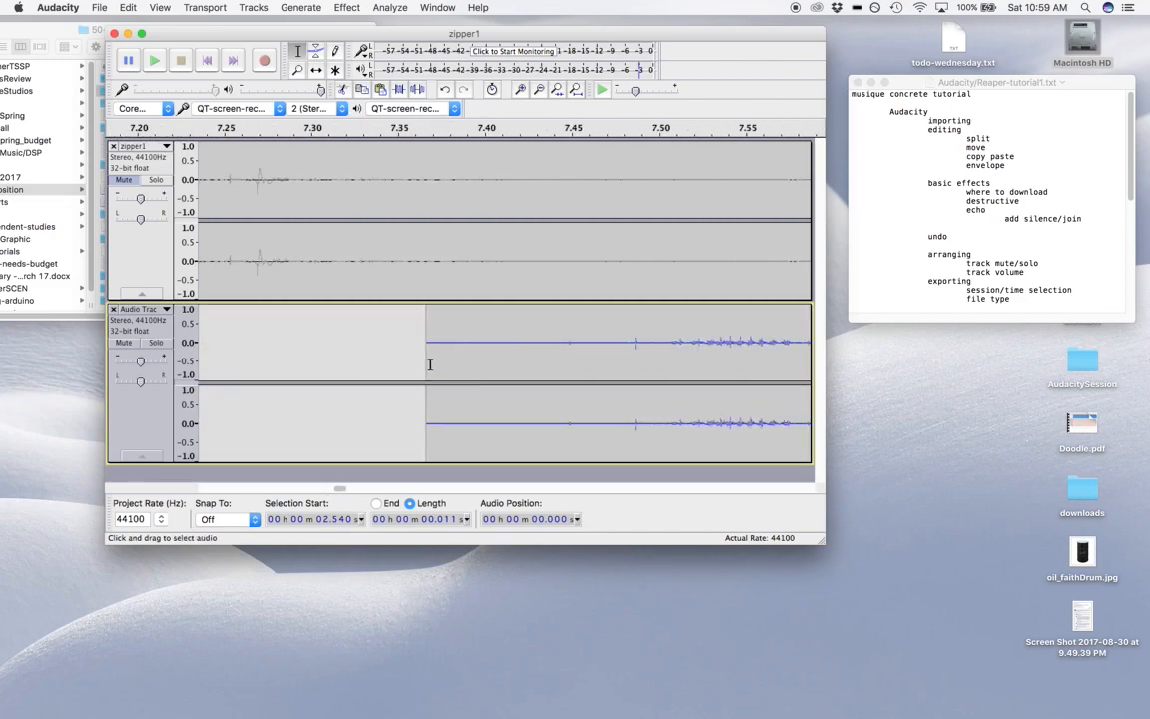
pyautogui.moveTo(427, 366); pyautogui.dragTo(452, 364)
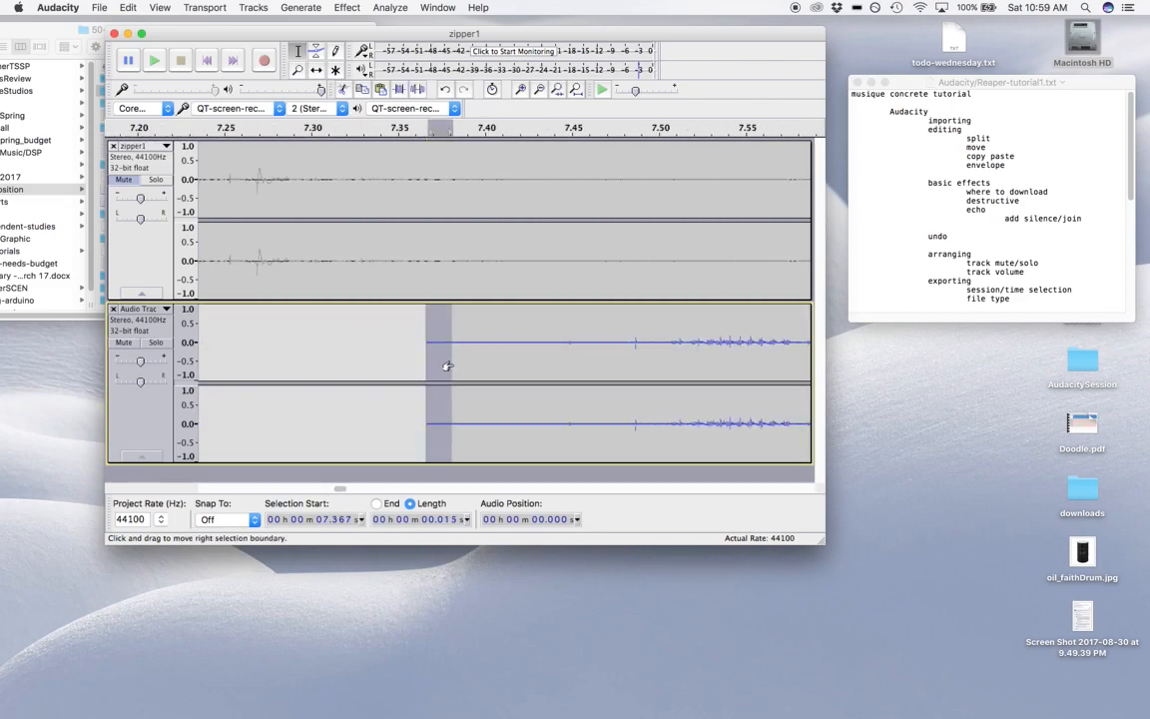
pyautogui.press('super+r')
# Select the final 0.033 s of the second track's last clip, starting at 10.853 s
pyautogui.click(545, 90)
pyautogui.click(544, 92)
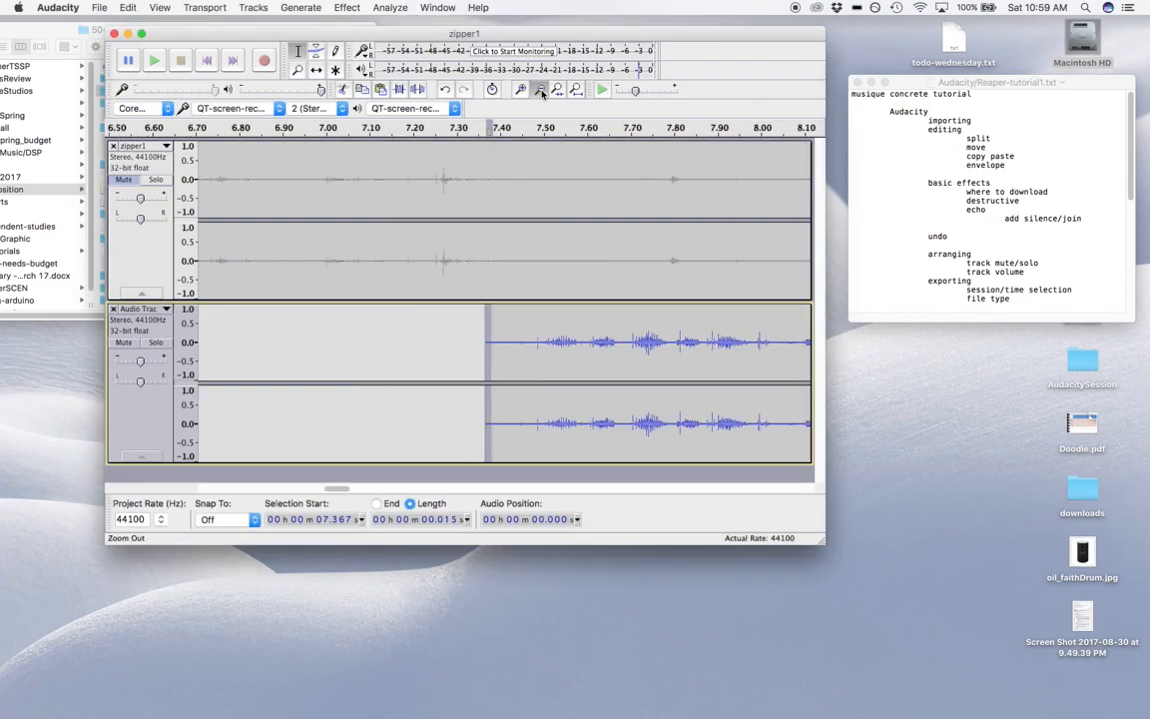
pyautogui.click(543, 93)
pyautogui.click(542, 93)
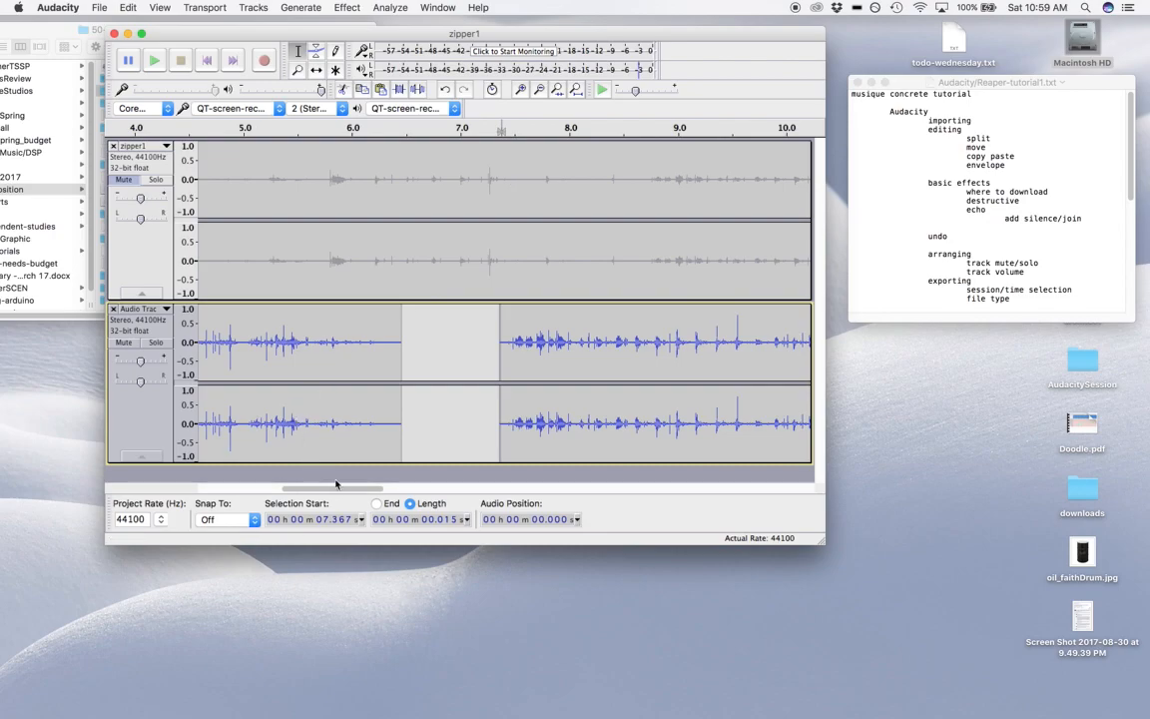
pyautogui.moveTo(322, 488); pyautogui.dragTo(387, 493)
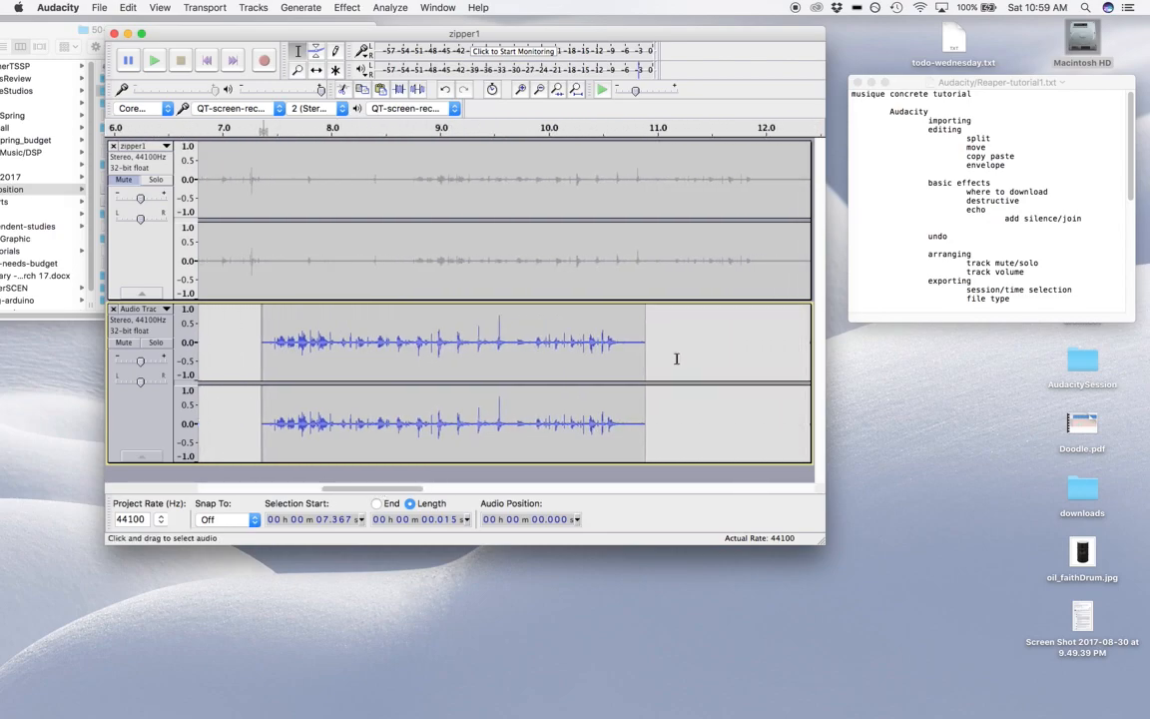
pyautogui.click(641, 351)
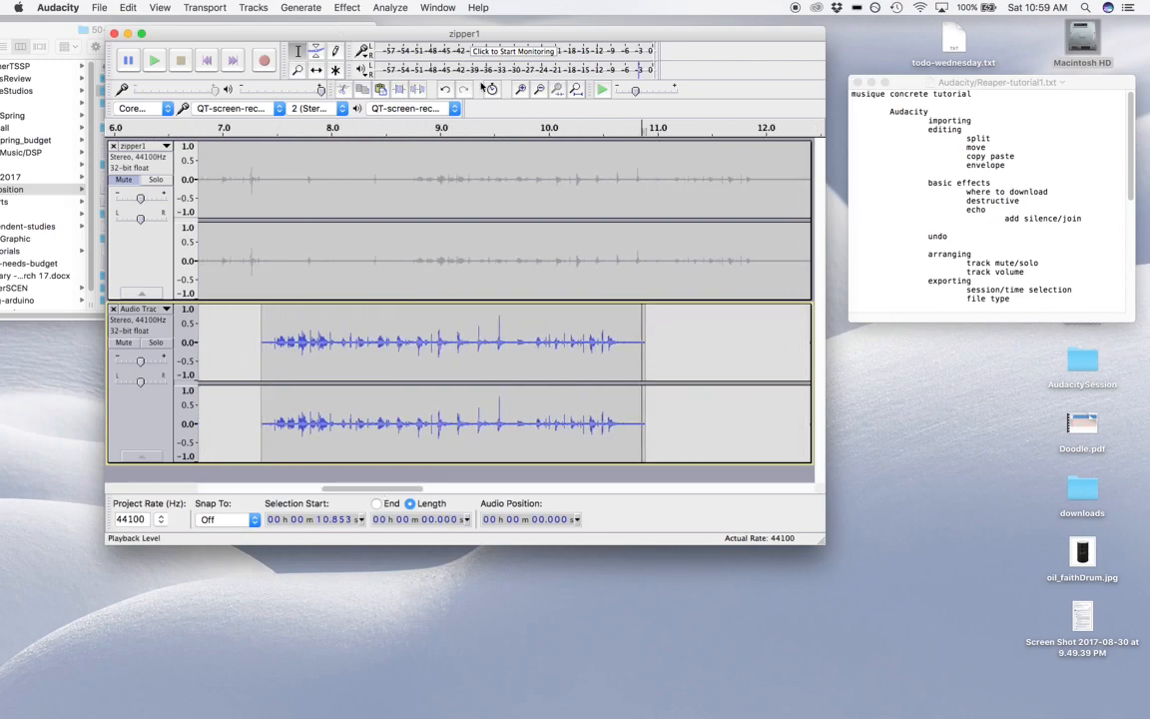
pyautogui.click(521, 90)
pyautogui.click(521, 90)
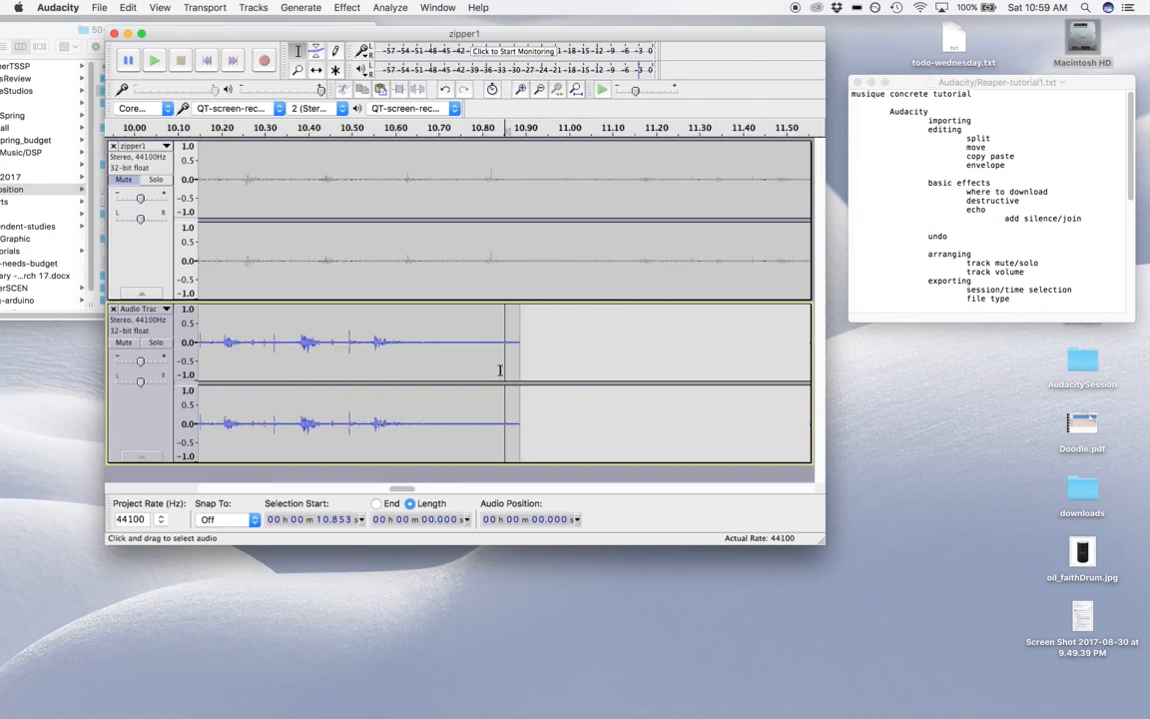
pyautogui.moveTo(509, 367); pyautogui.dragTo(521, 368)
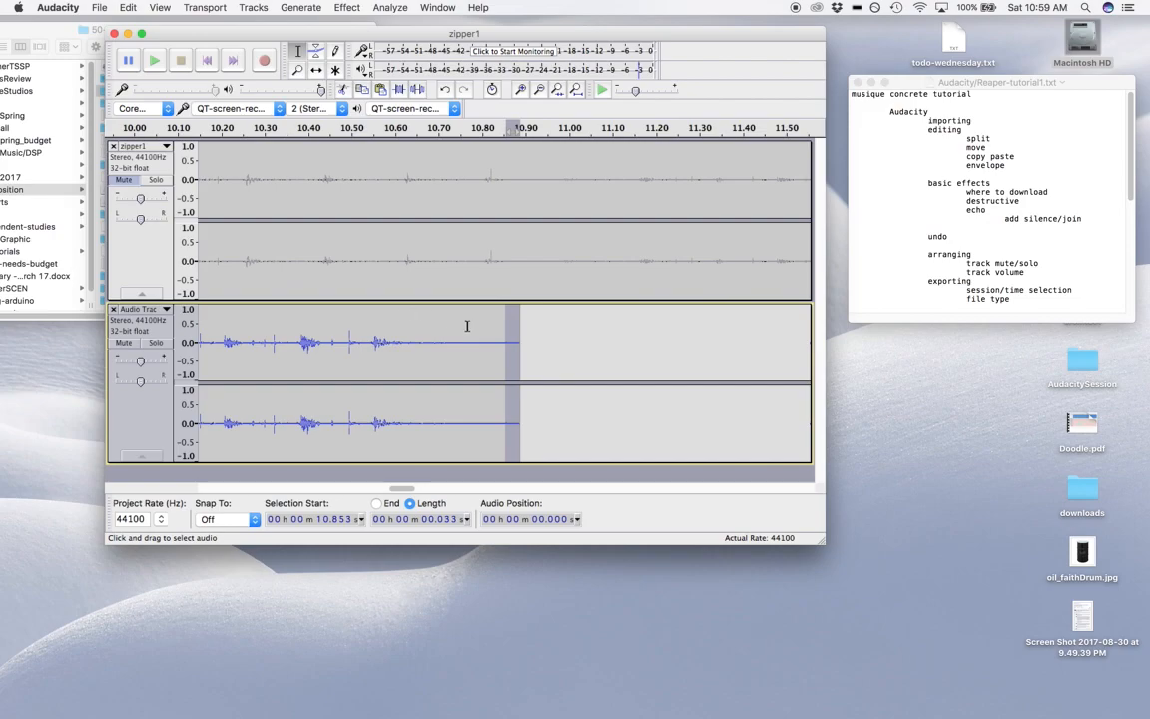
# Listen to the ending of the second track's last clip from 10.531 s and again from 10.186 s
pyautogui.click(363, 358)
pyautogui.press('space')
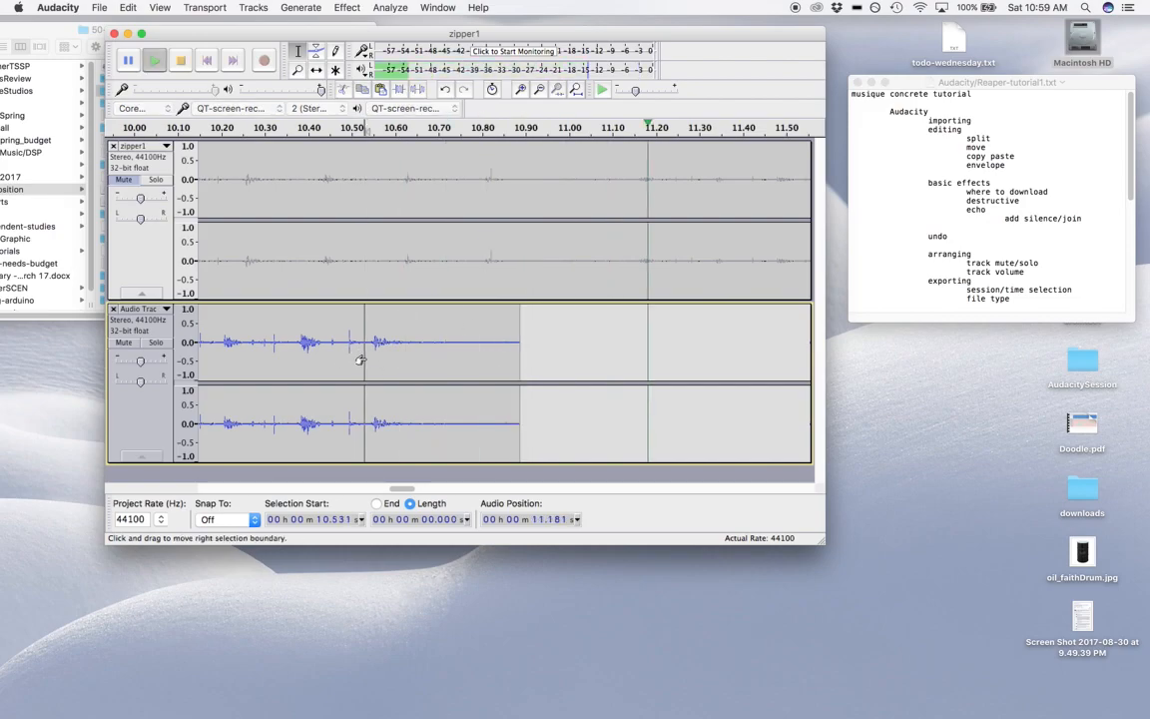
pyautogui.press('space')
pyautogui.click(215, 348)
pyautogui.press('space')
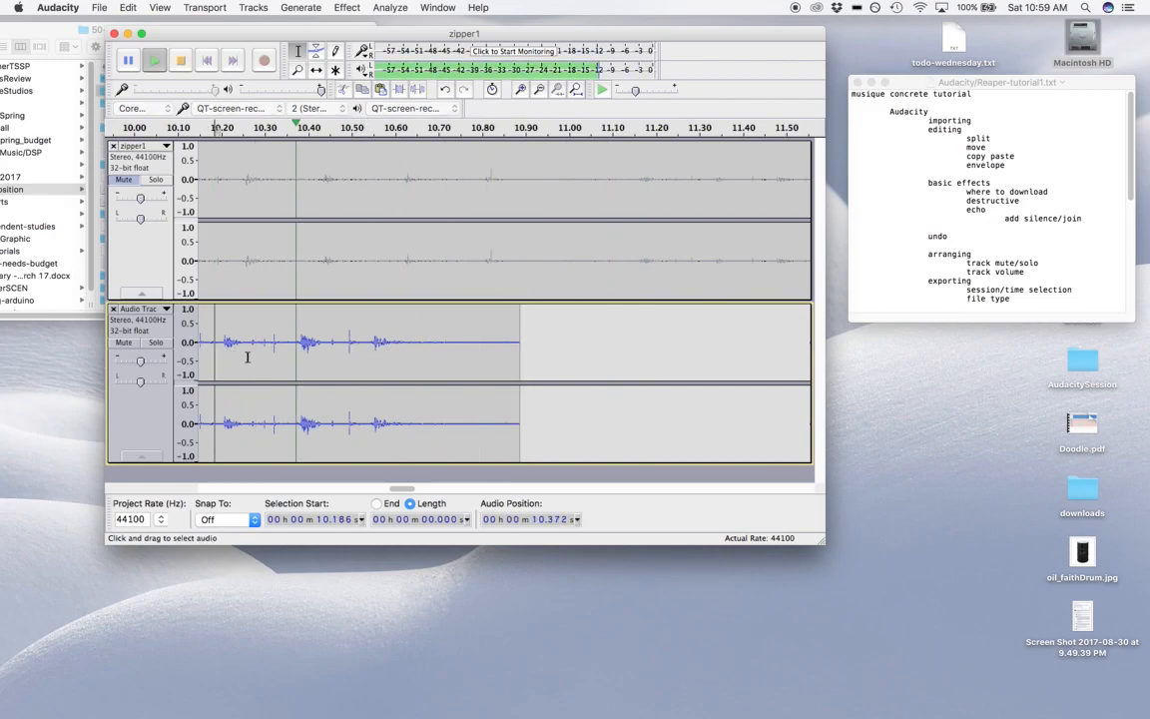
pyautogui.press('space')
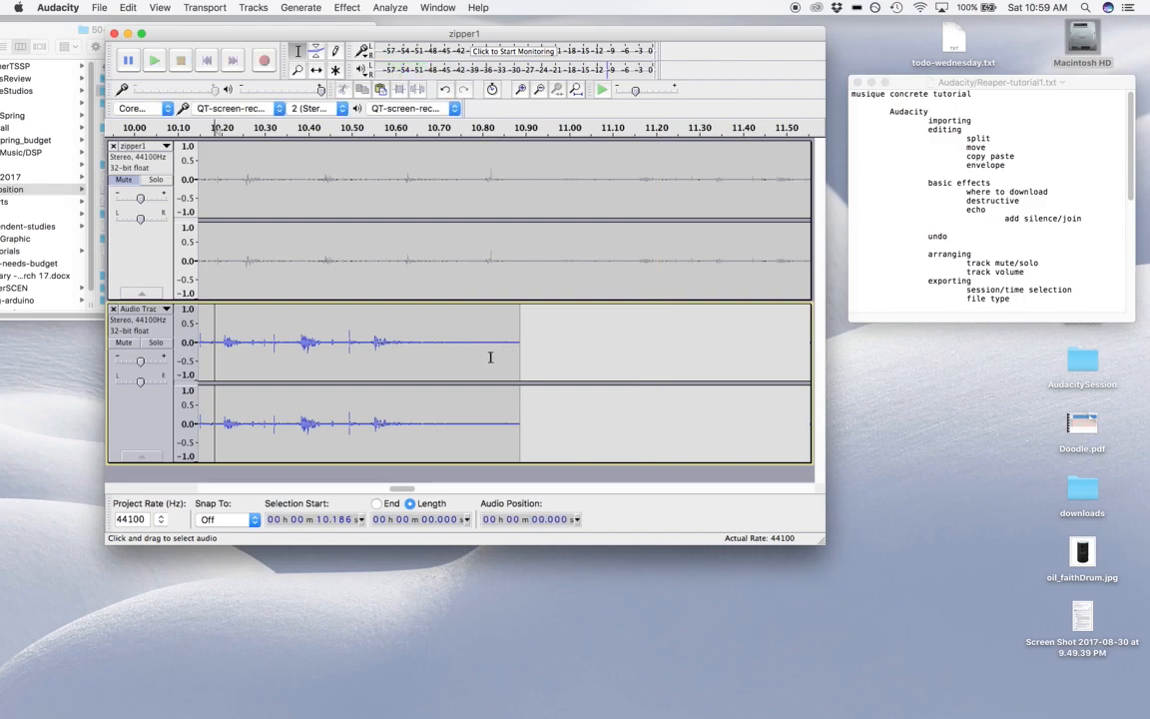
# Apply a Fade Out to the final 0.065 s of the second track's last clip from 10.822 s, and listen to the ending
pyautogui.moveTo(490, 357); pyautogui.dragTo(521, 356)
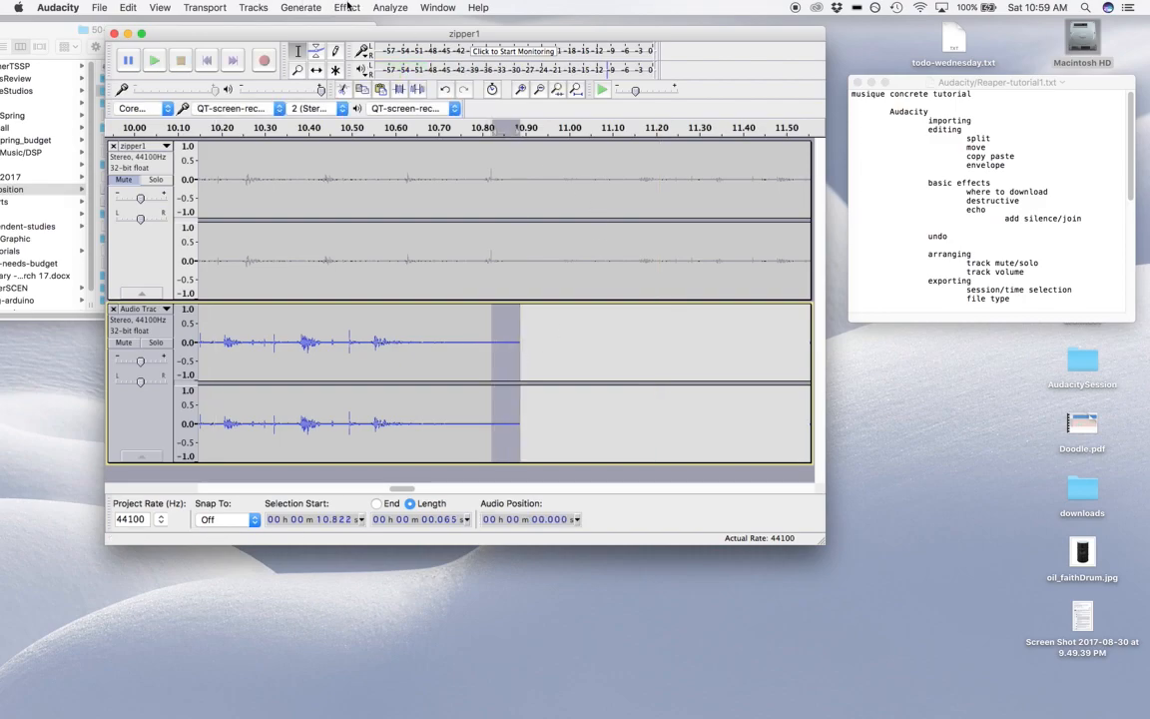
pyautogui.click(347, 7)
pyautogui.click(385, 189)
pyautogui.click(244, 361)
pyautogui.press('space')
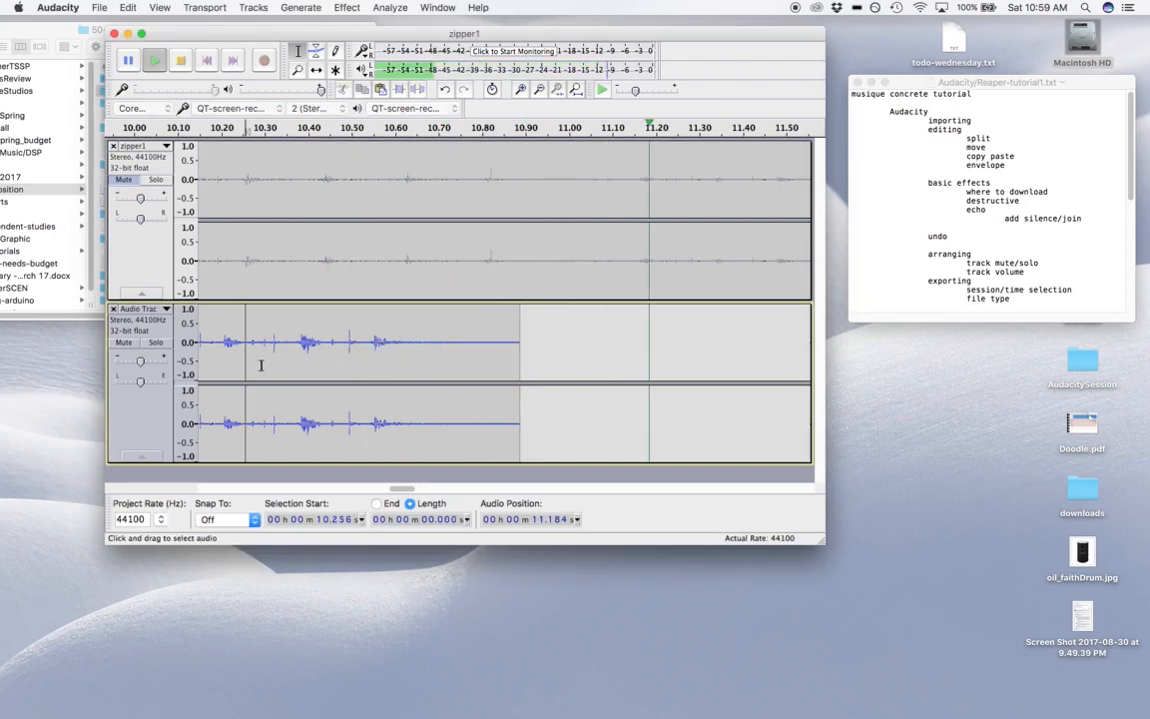
pyautogui.press('space')
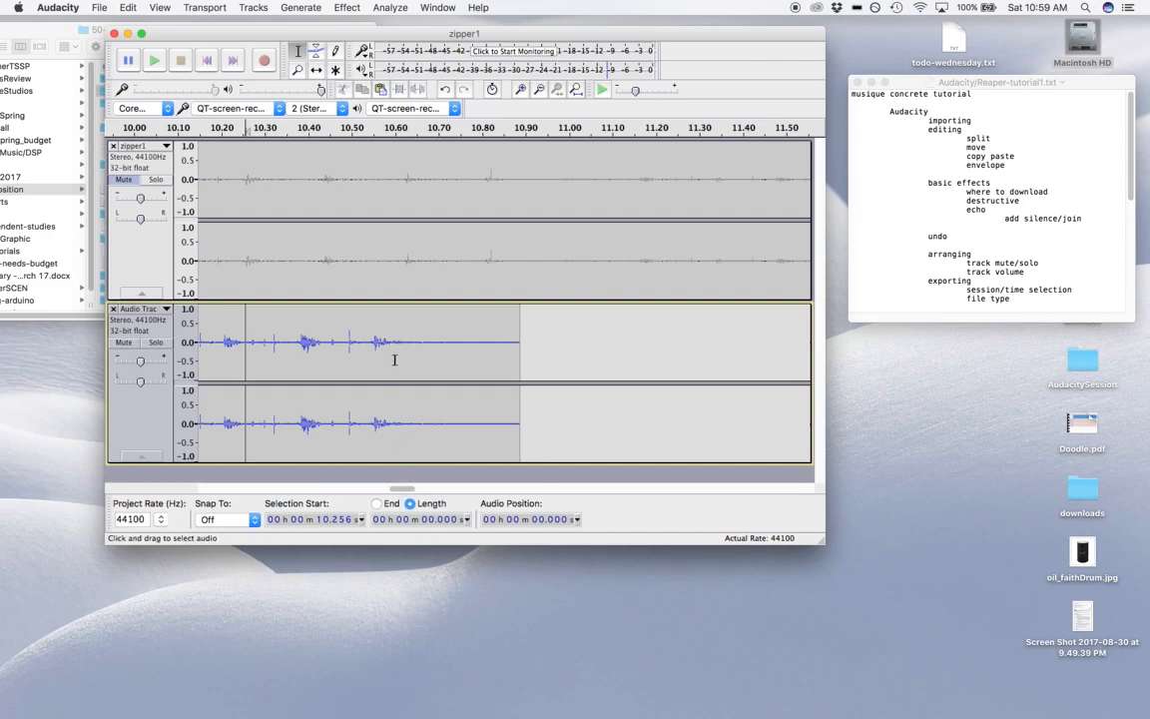
# Apply a longer Fade Out to the last clip's final 0.296 s from 10.591 s, and play its ending back
pyautogui.moveTo(390, 360); pyautogui.dragTo(518, 369)
pyautogui.click(347, 7)
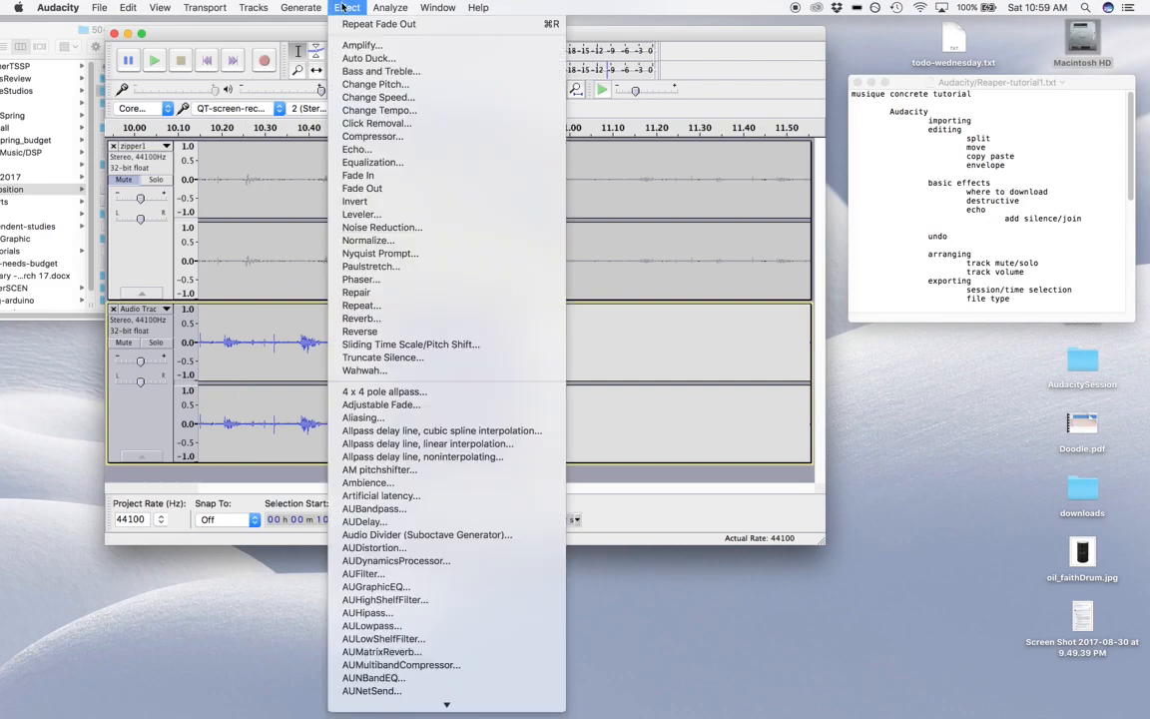
pyautogui.click(350, 190)
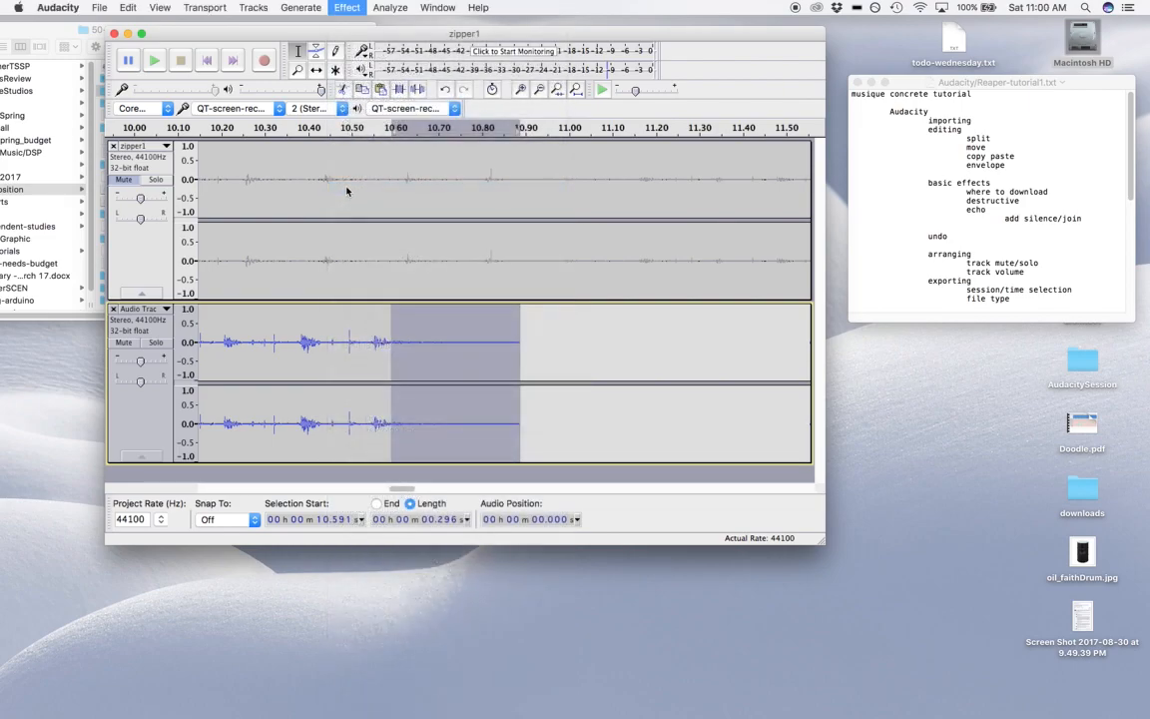
pyautogui.click(257, 365)
pyautogui.press('space')
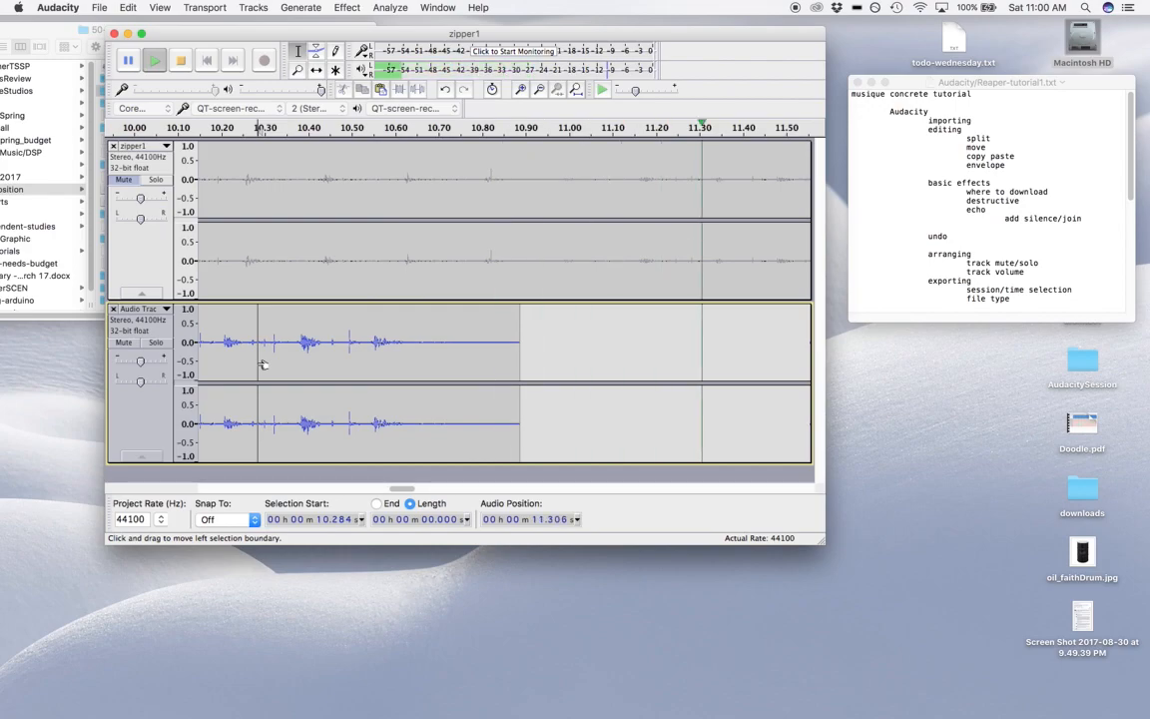
pyautogui.press('space')
# Apply a Fade Out to the final 0.262 s of the second track's fourth clip, starting at 6.197 s
pyautogui.moveTo(417, 493); pyautogui.dragTo(323, 488)
pyautogui.moveTo(243, 356); pyautogui.dragTo(353, 360)
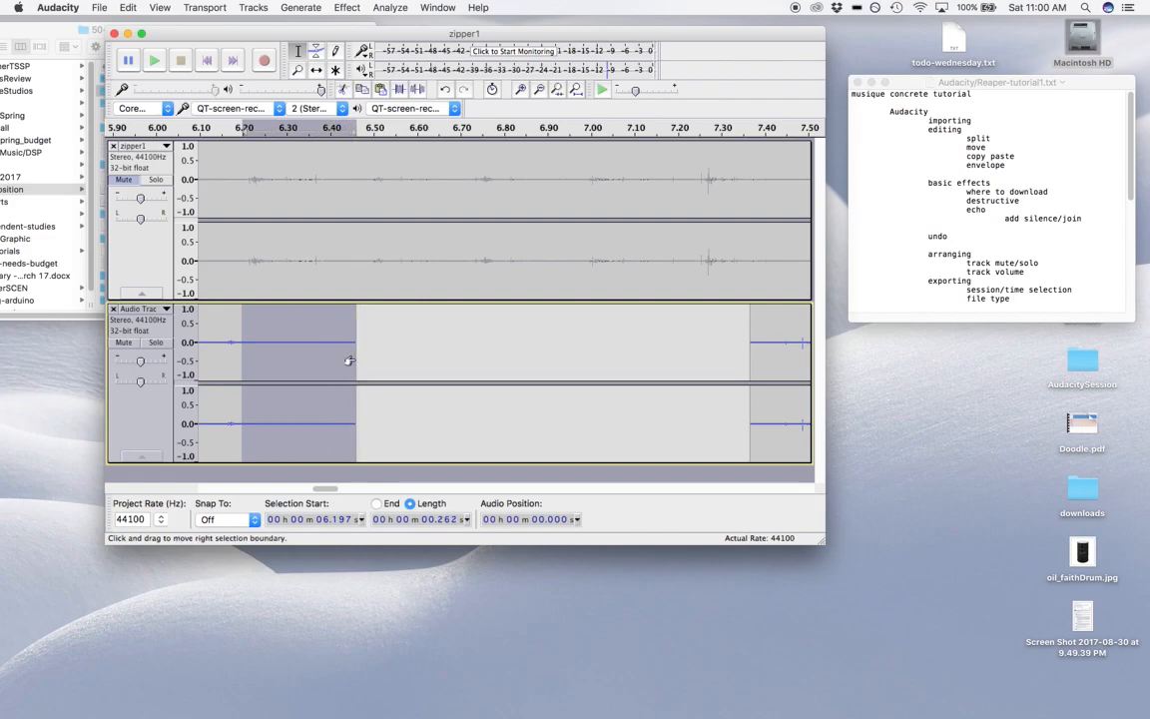
pyautogui.press('cmd+v')
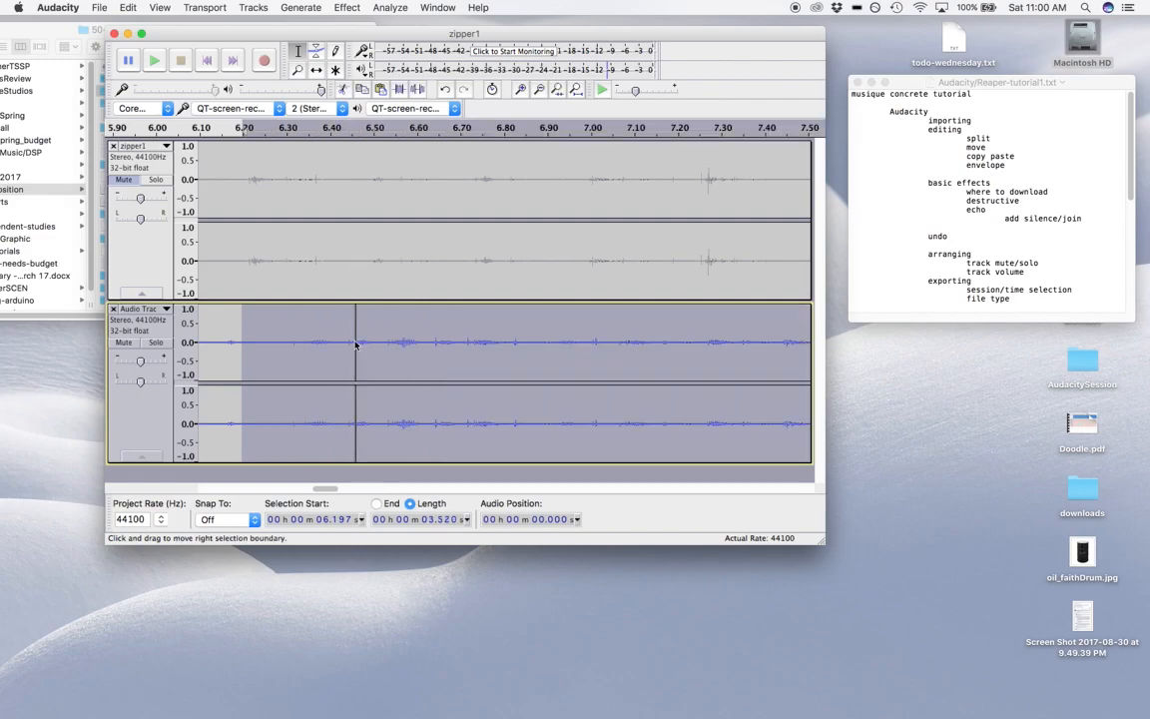
pyautogui.click(127, 8)
pyautogui.click(150, 24)
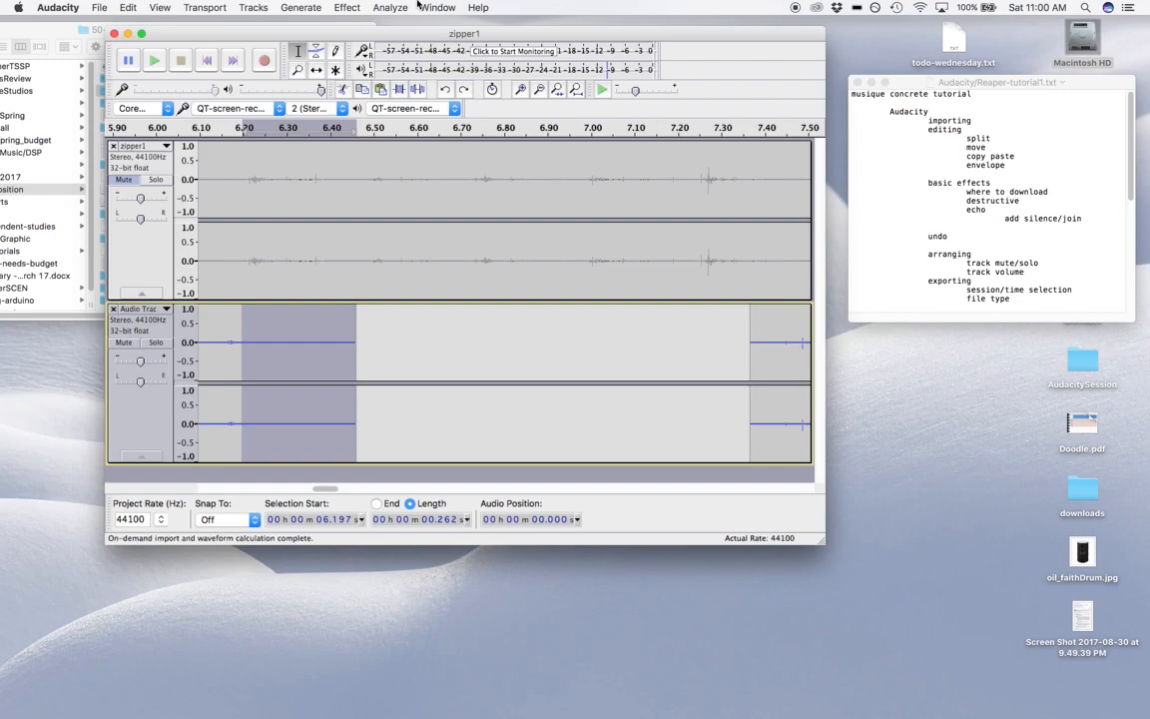
pyautogui.press('super+r')
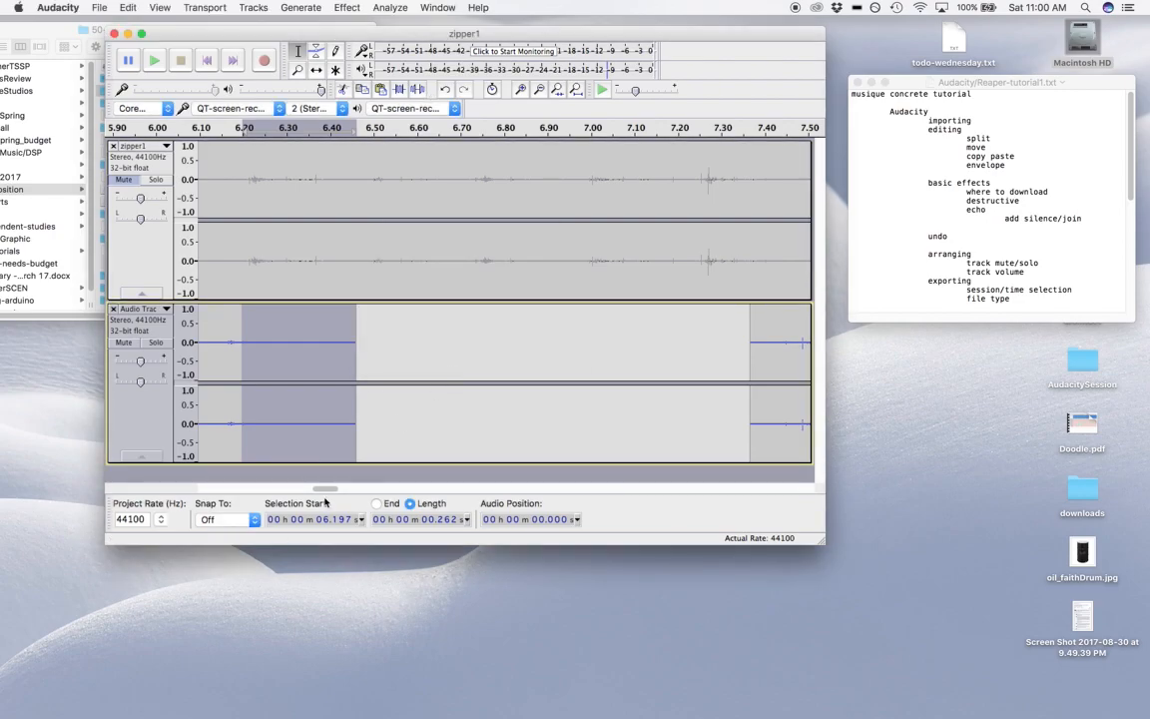
# Apply a Fade Out to the final 0.138 s of the second track's third clip, starting at 1.930 s
pyautogui.moveTo(329, 489); pyautogui.dragTo(242, 487)
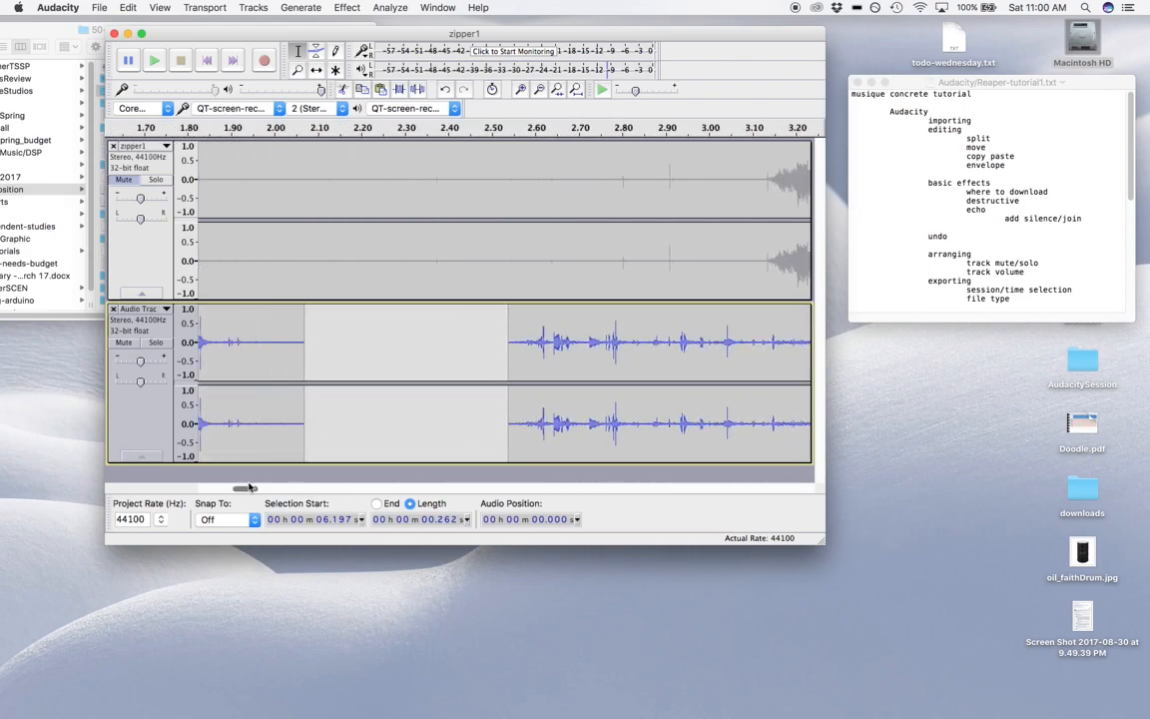
pyautogui.moveTo(293, 340); pyautogui.dragTo(345, 358)
pyautogui.press('super+r')
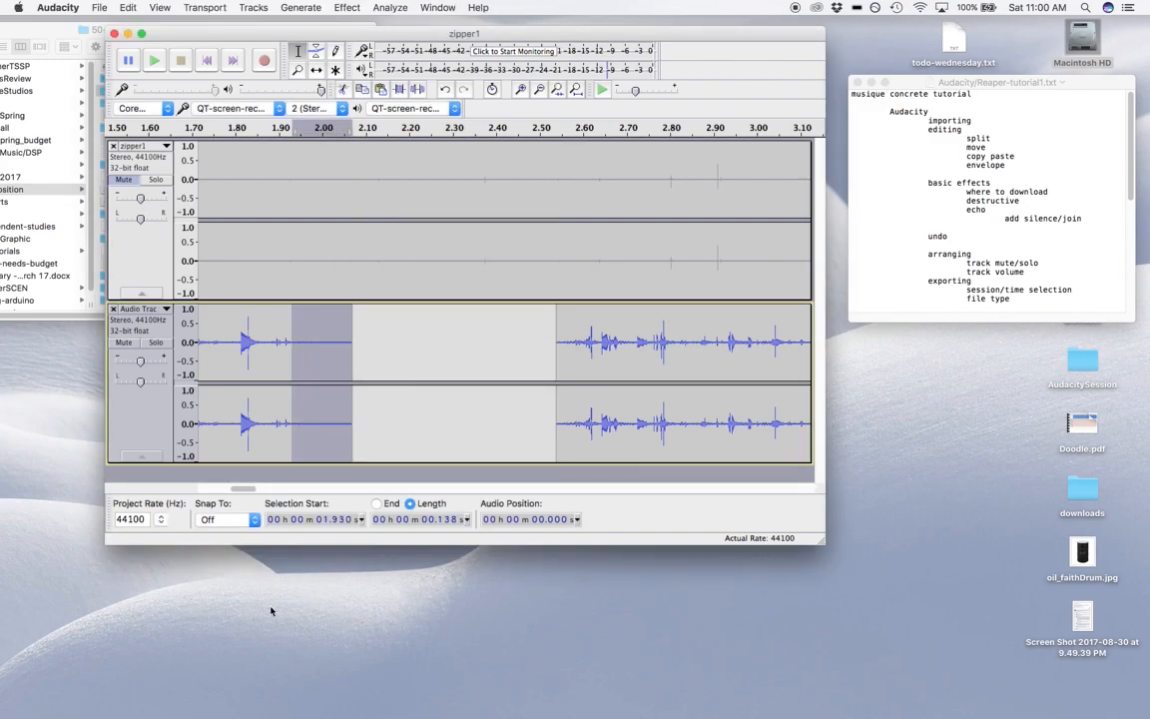
# Apply a Fade Out to the final 0.024 s of the second track's second clip, starting at 1.210 s
pyautogui.moveTo(241, 490); pyautogui.dragTo(226, 487)
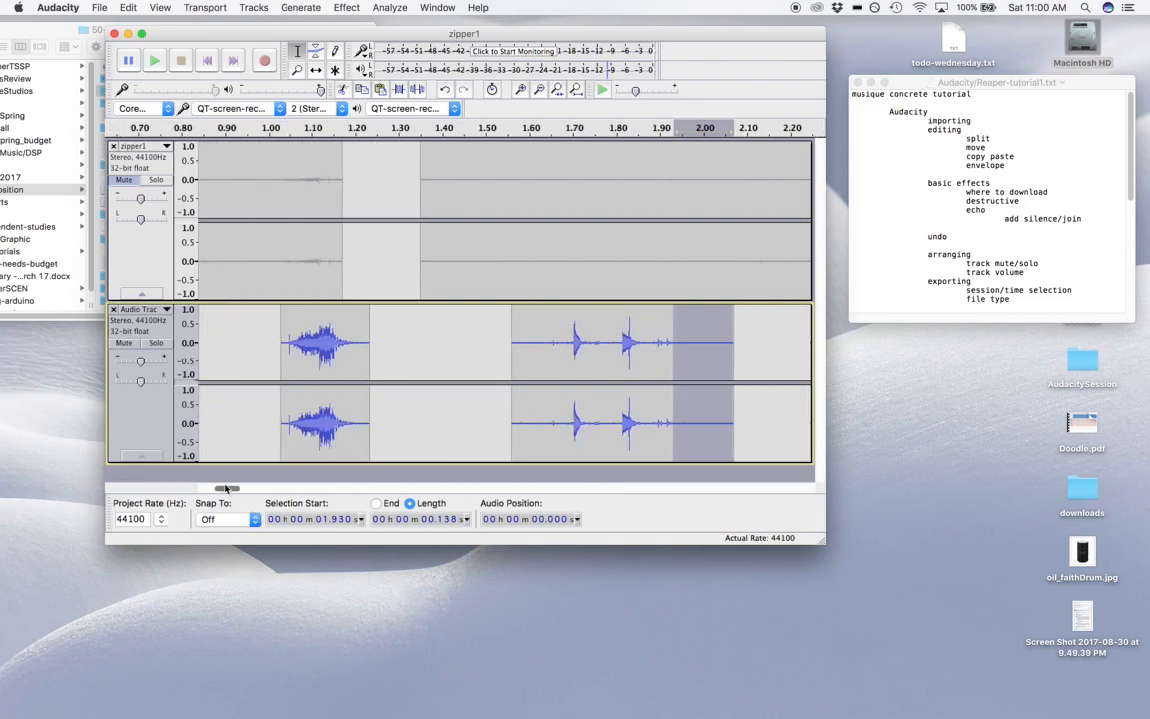
pyautogui.click(361, 357)
pyautogui.moveTo(361, 358); pyautogui.dragTo(370, 358)
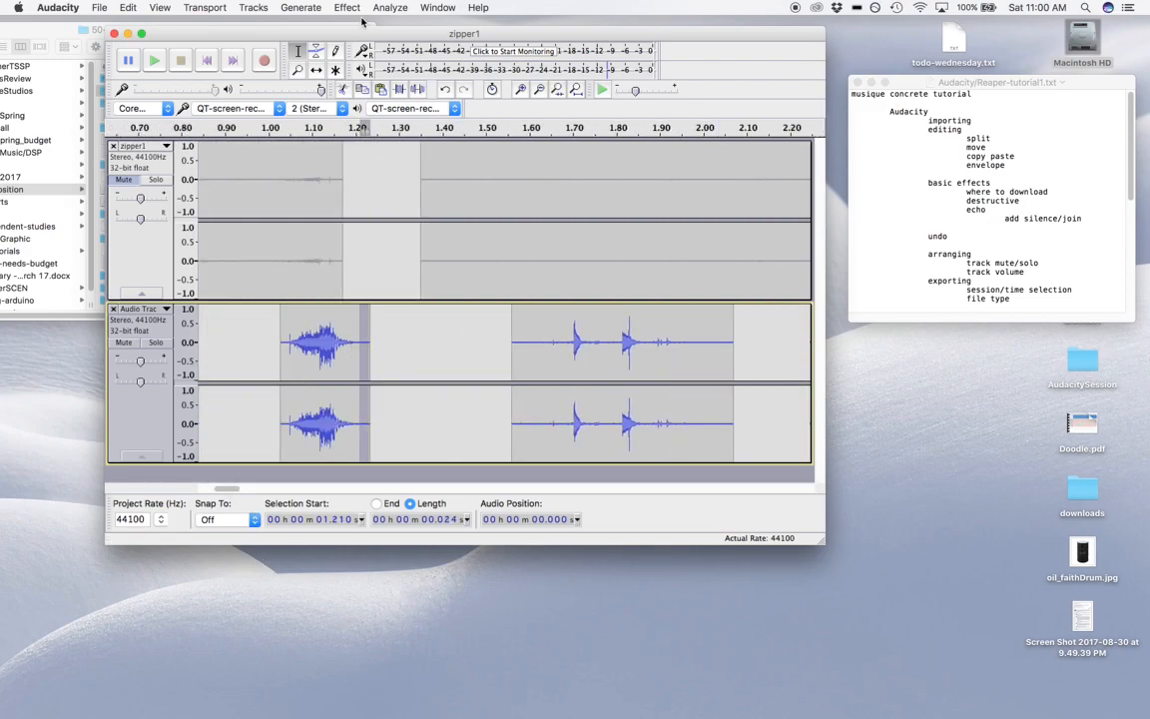
pyautogui.press('super+r')
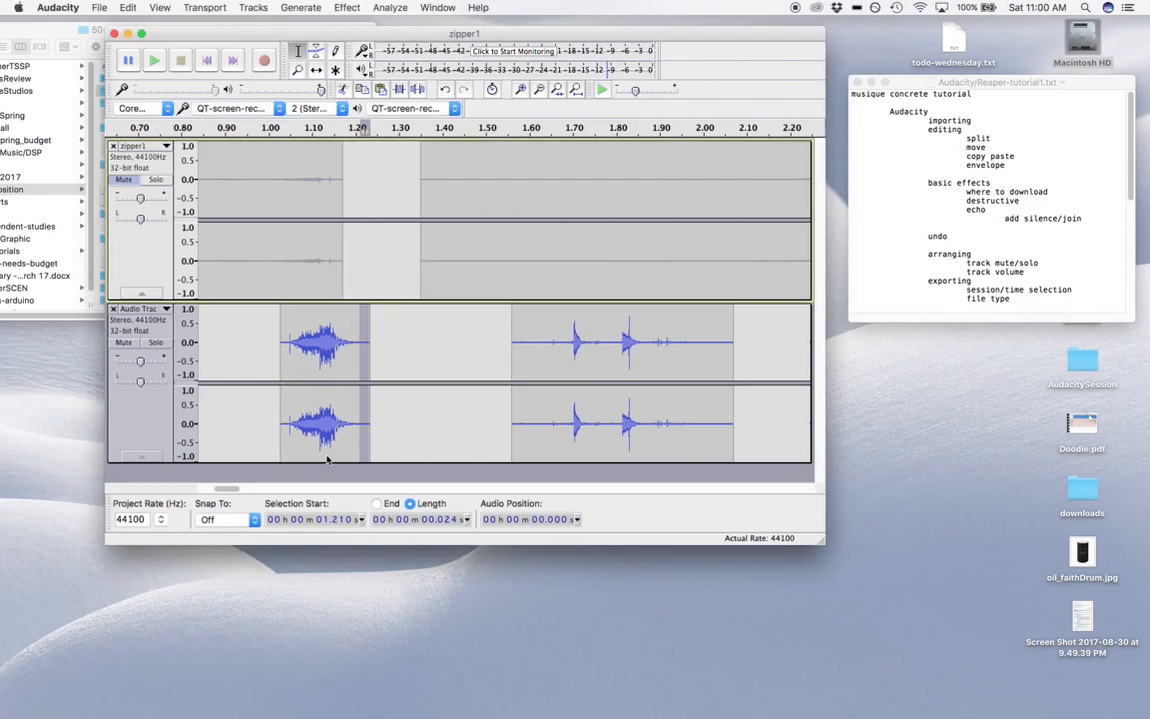
# Apply a Fade Out to the final 0.009 s of the second track's first clip, starting at 0.790 s
pyautogui.hscroll(-5, 212, 489)
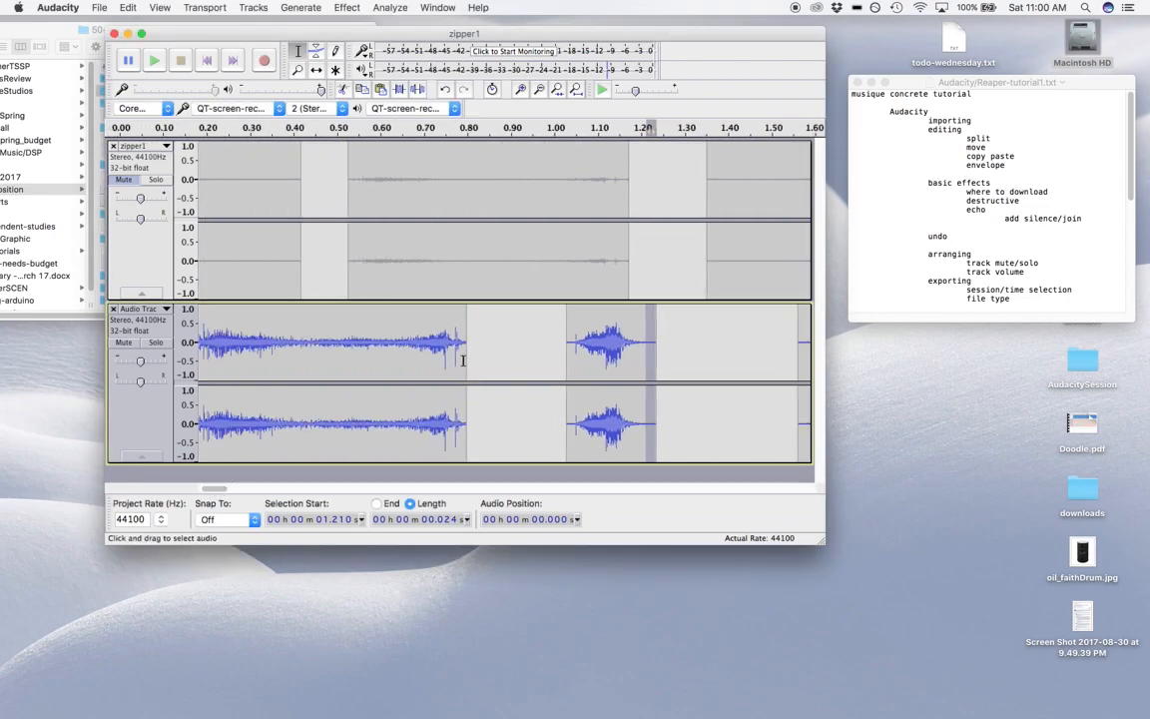
pyautogui.click(463, 362)
pyautogui.moveTo(462, 360); pyautogui.dragTo(466, 361)
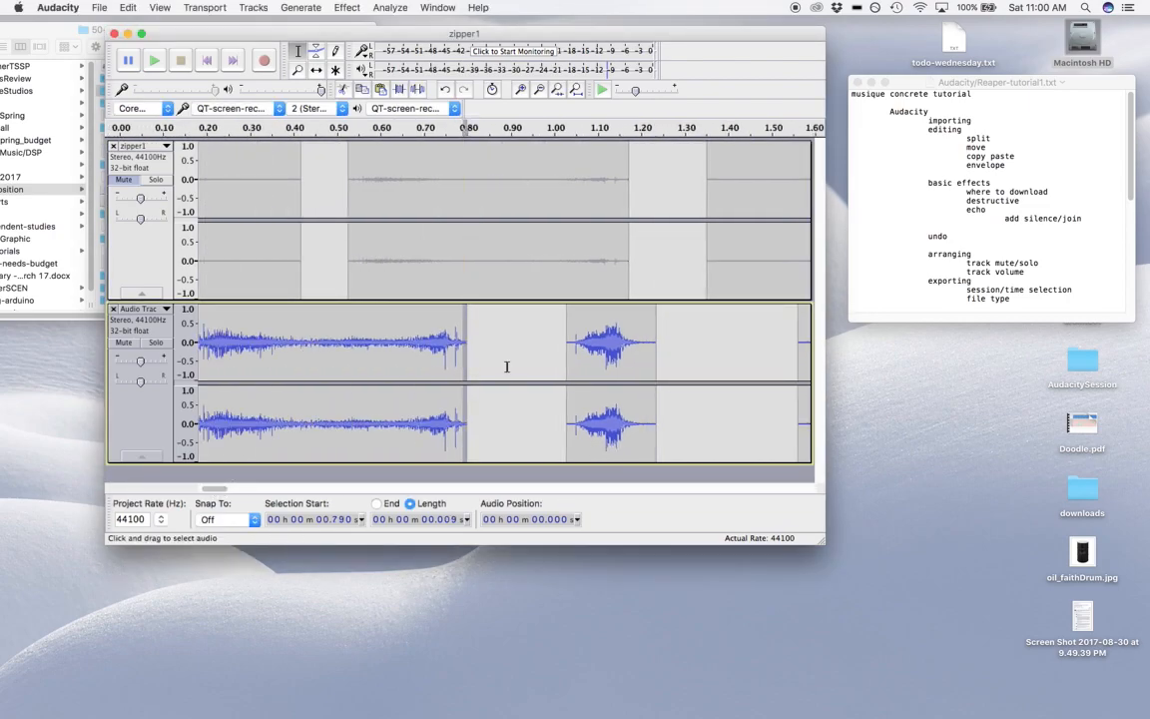
pyautogui.press('super+r')
# Play the project from the beginning through the last clip to check the faded endings, and stop playback
pyautogui.click(204, 61)
pyautogui.click(154, 61)
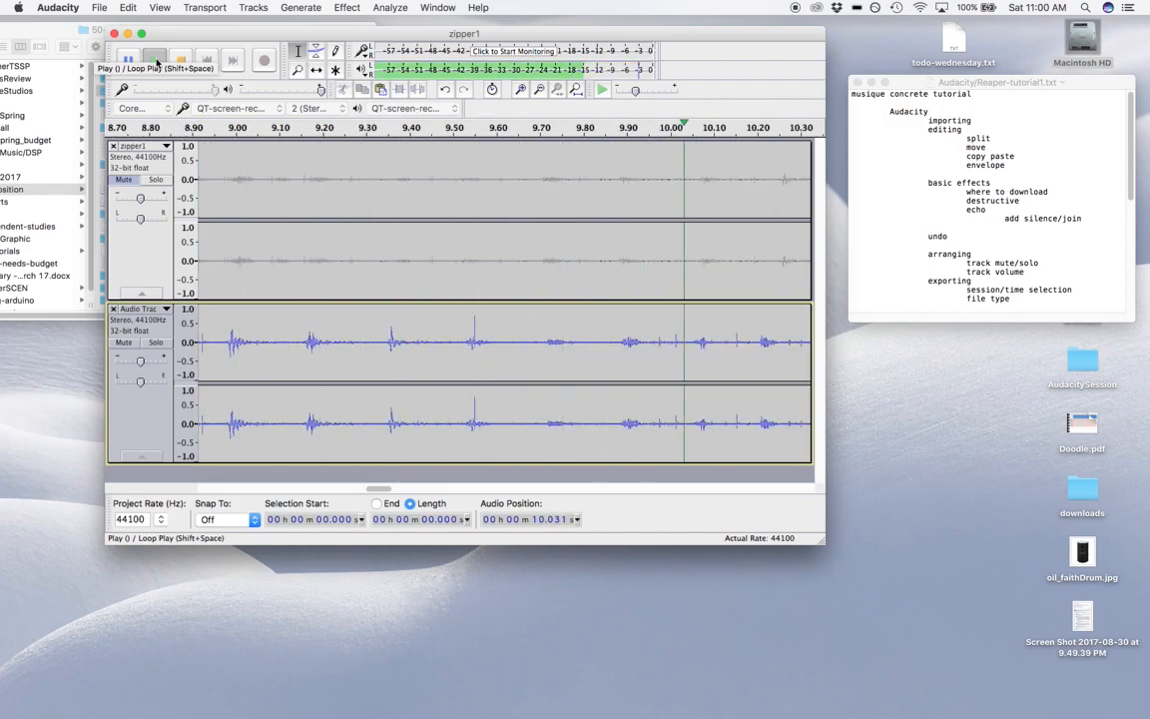
pyautogui.click(182, 61)
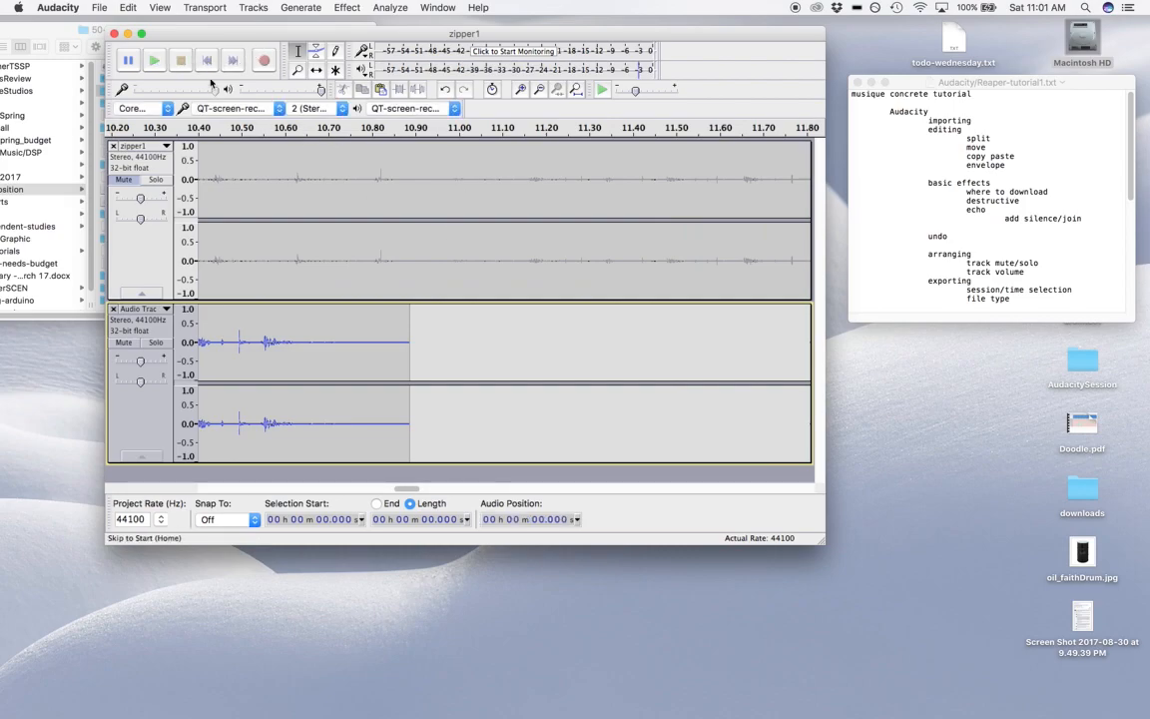
pyautogui.press('shift')
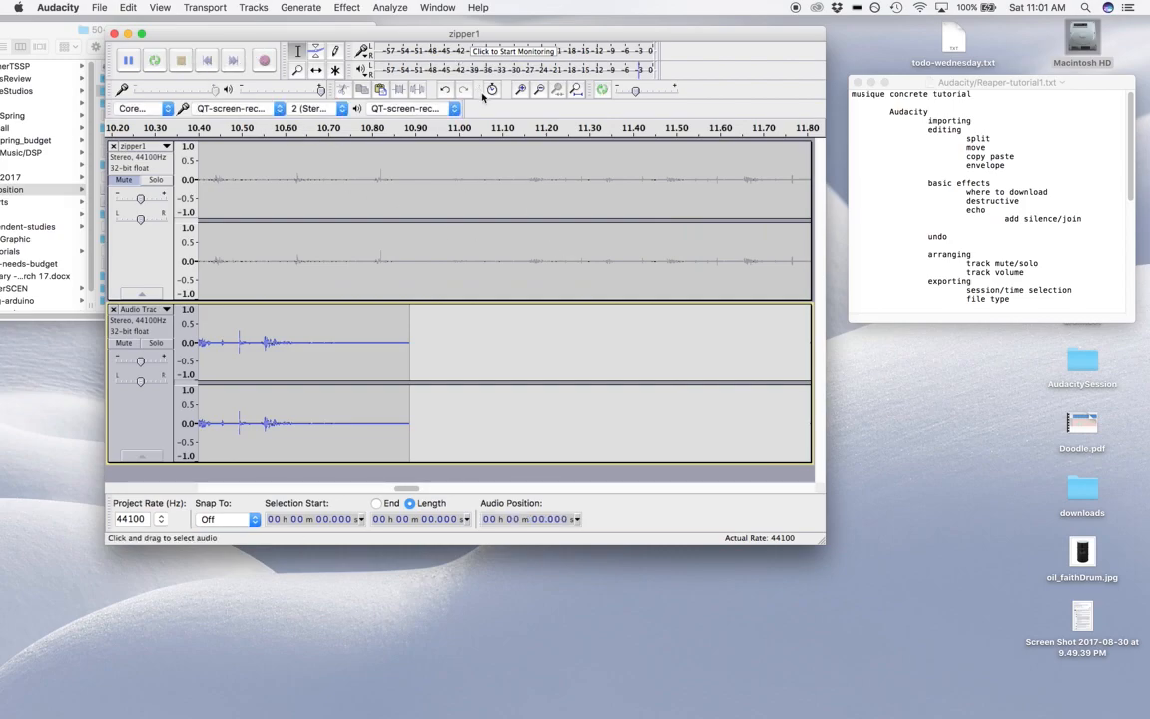
# Reduce the height of the zipper1 track and increase the height of the second track
pyautogui.press('super+f')
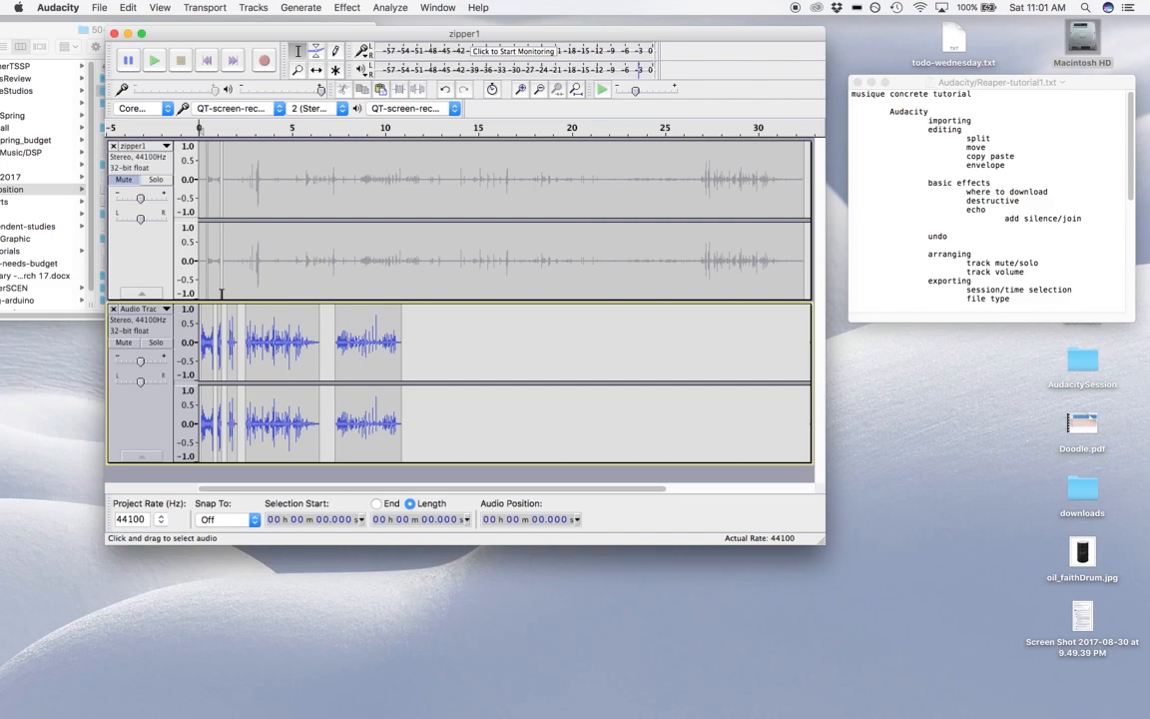
pyautogui.moveTo(239, 298); pyautogui.dragTo(243, 249)
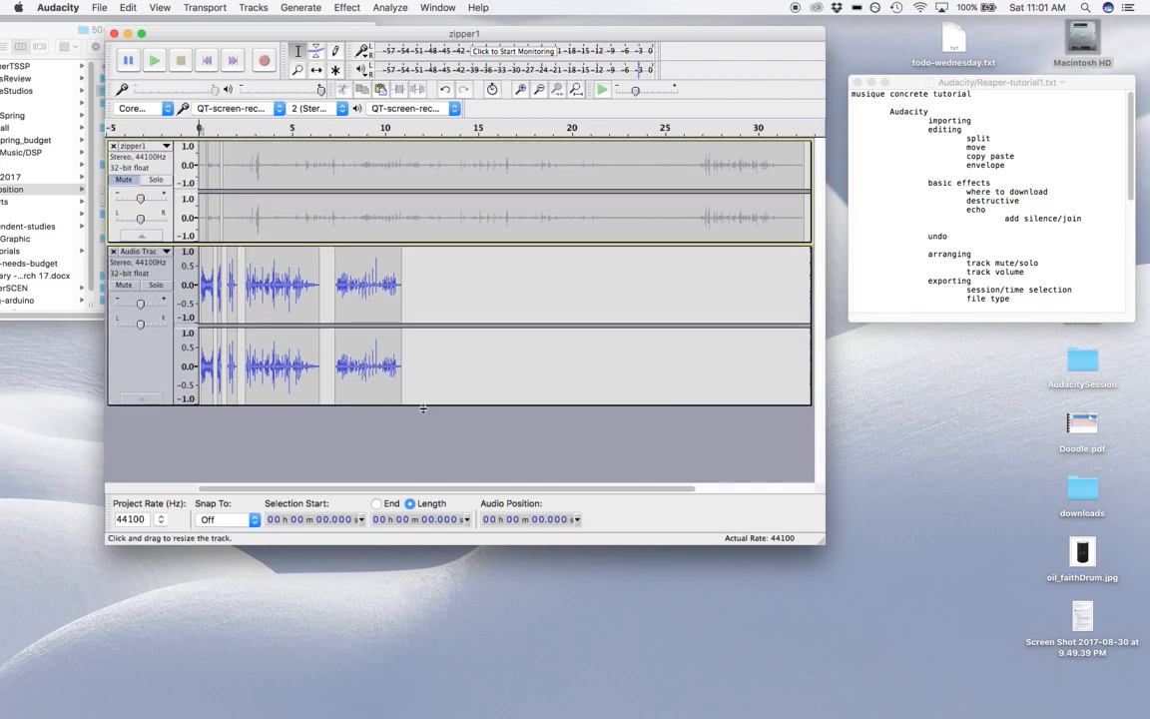
pyautogui.moveTo(423, 417); pyautogui.dragTo(423, 451)
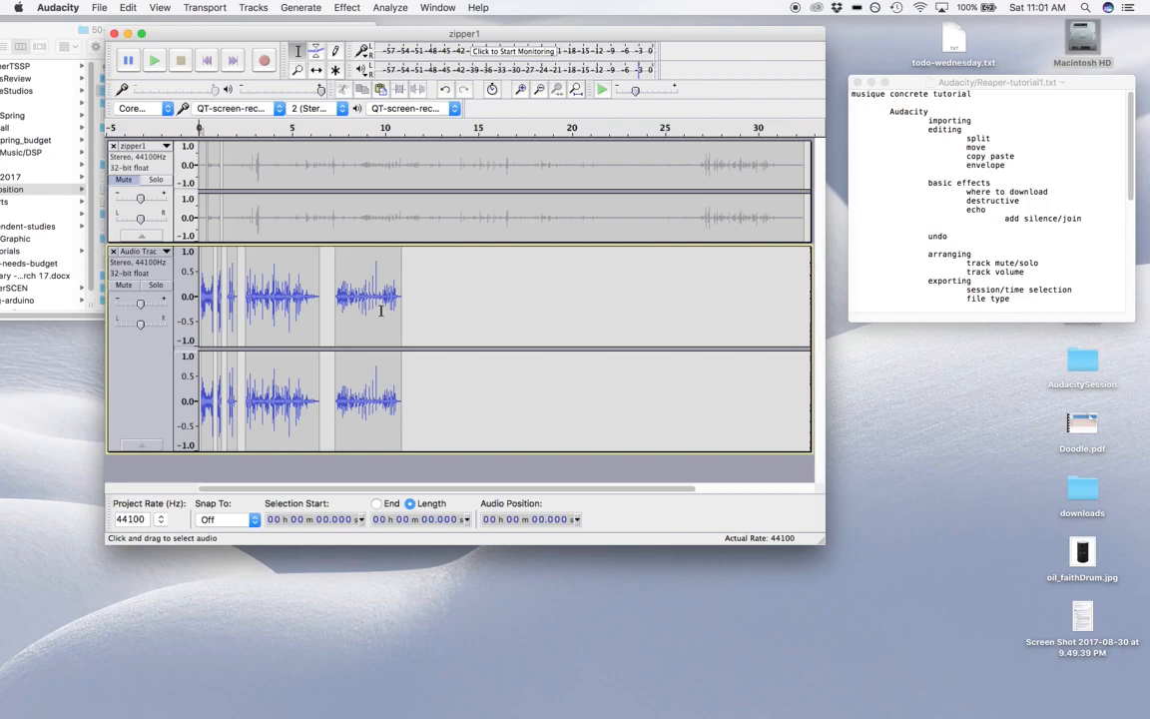
# Activate the Envelope tool, and briefly start and stop playback
pyautogui.click(315, 52)
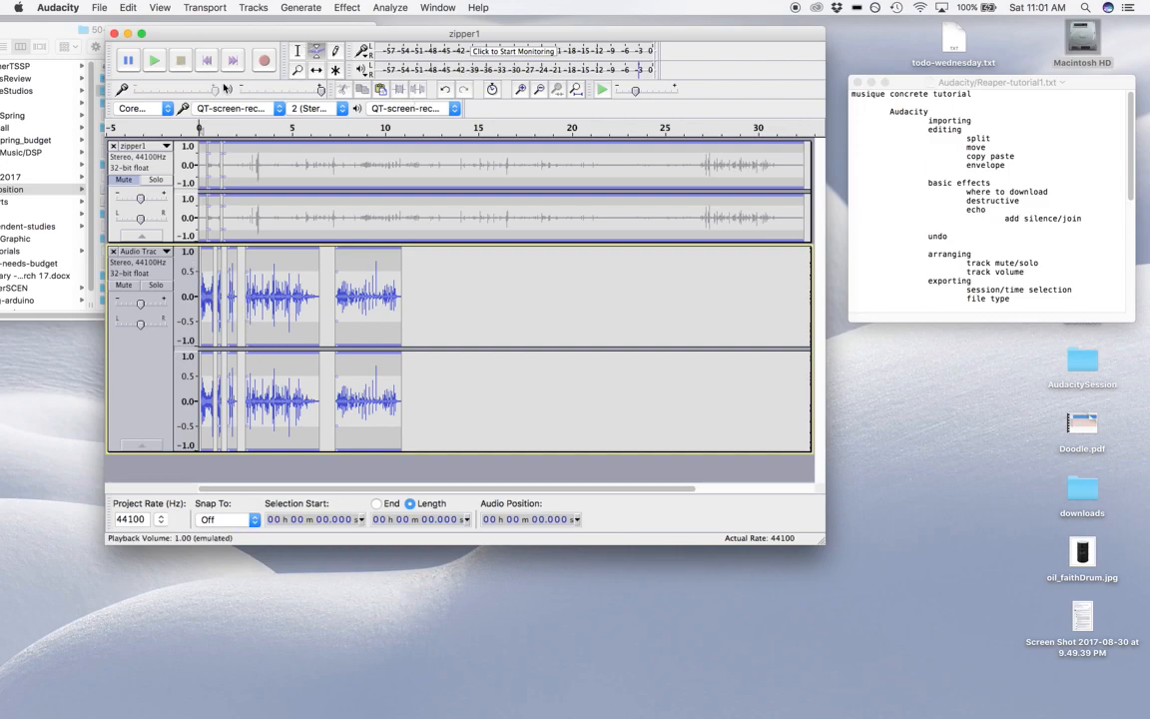
pyautogui.click(155, 62)
pyautogui.click(180, 62)
# Shape an envelope fade-in on the second track's first clip, rising from near silence at its start to a point at about 0.36 s
pyautogui.click(521, 89)
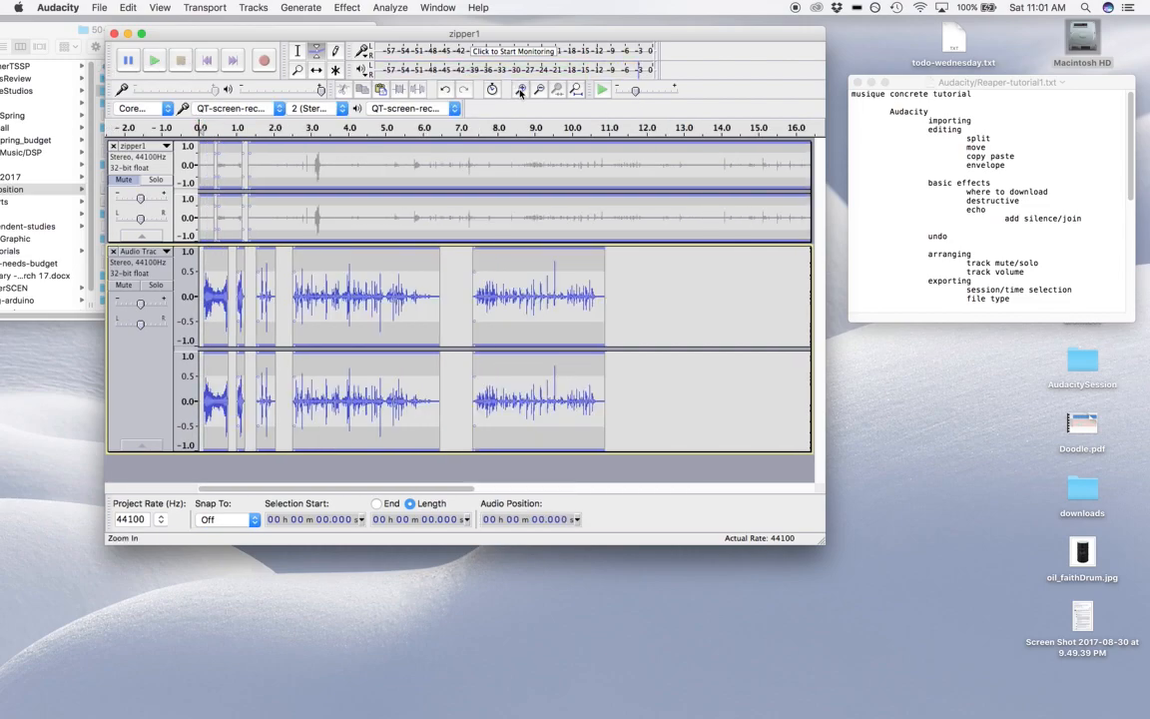
pyautogui.click(520, 89)
pyautogui.click(521, 89)
pyautogui.click(521, 89)
pyautogui.click(520, 89)
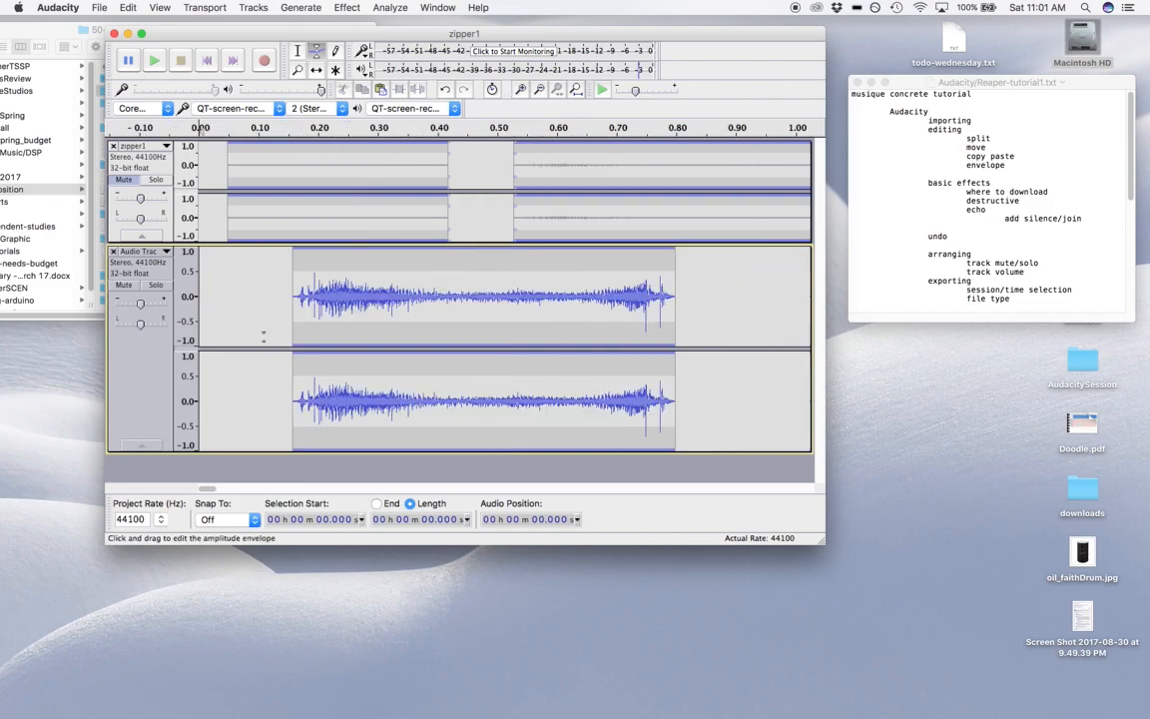
pyautogui.click(317, 53)
pyautogui.click(317, 52)
pyautogui.click(415, 250)
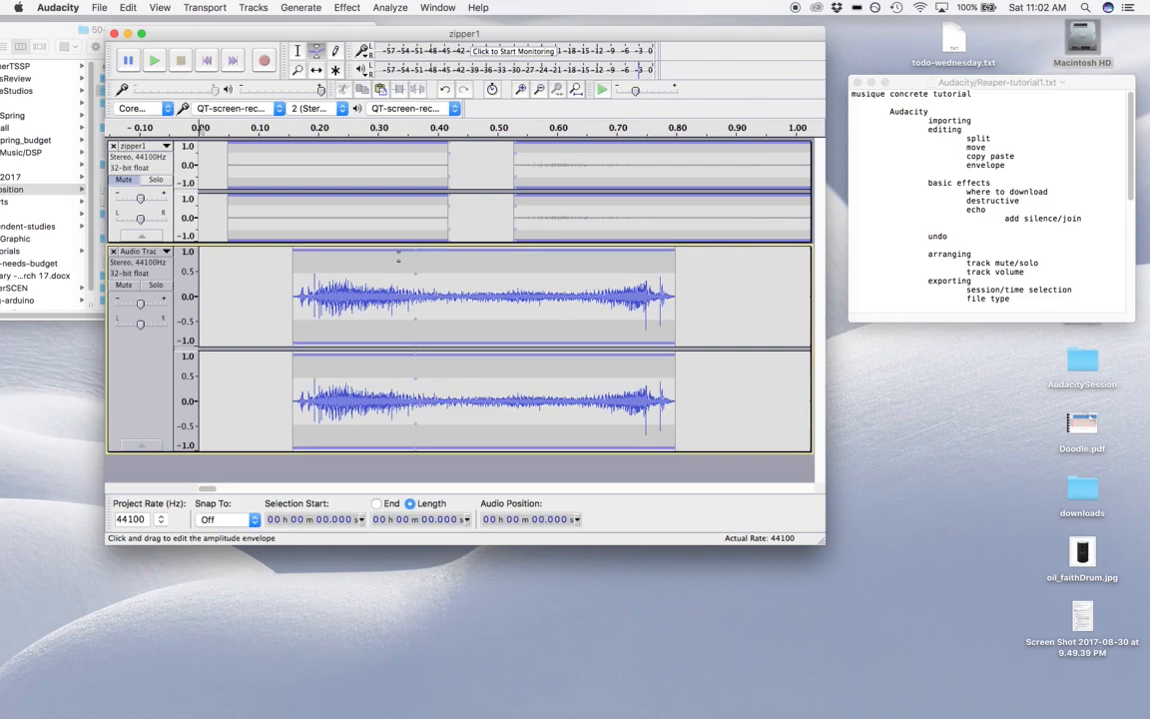
pyautogui.click(294, 265)
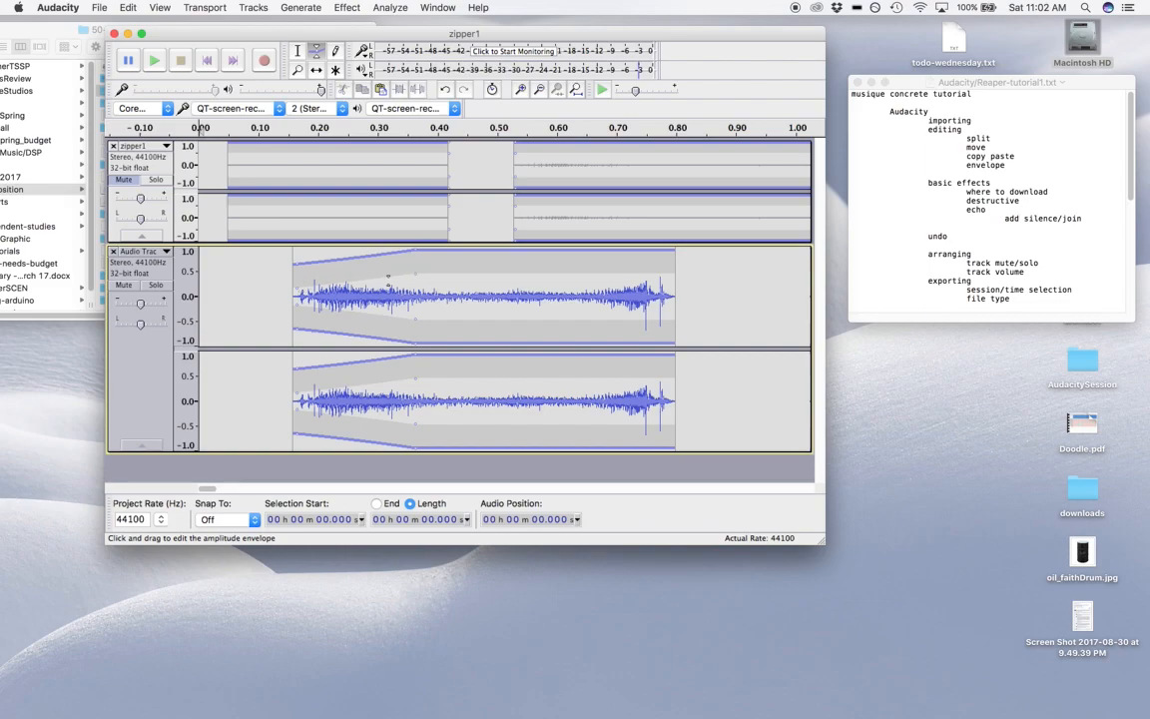
pyautogui.moveTo(296, 288); pyautogui.dragTo(295, 300)
pyautogui.press('super+z')
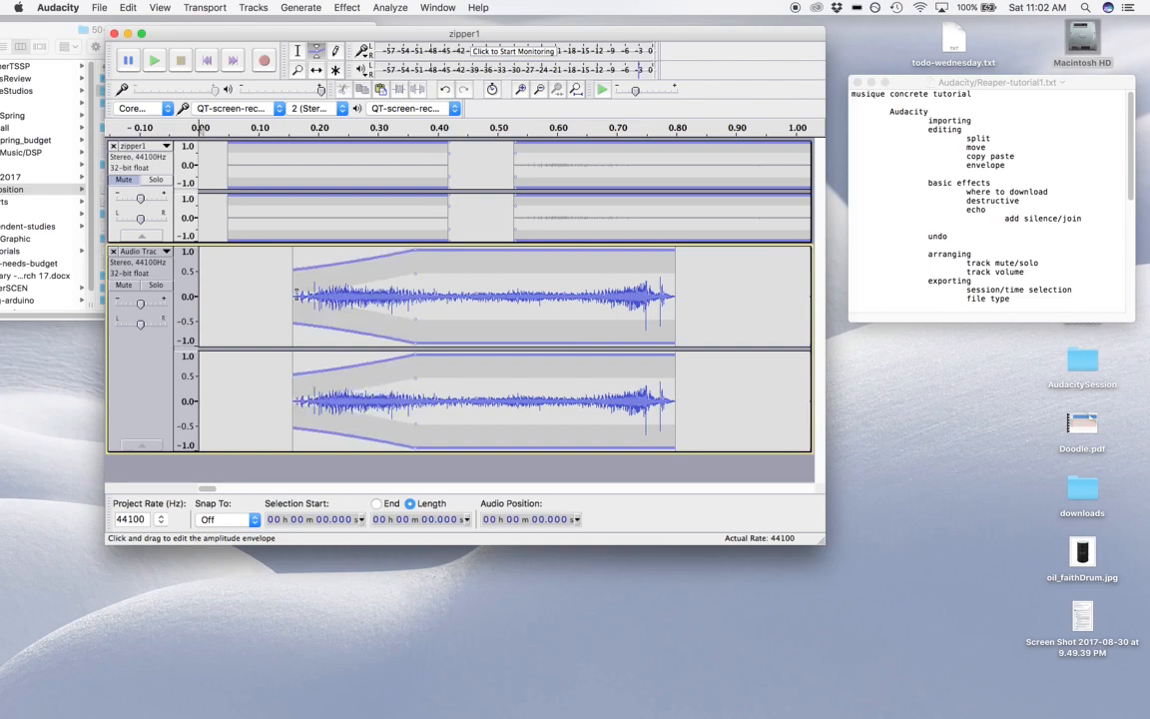
pyautogui.moveTo(296, 271); pyautogui.dragTo(297, 295)
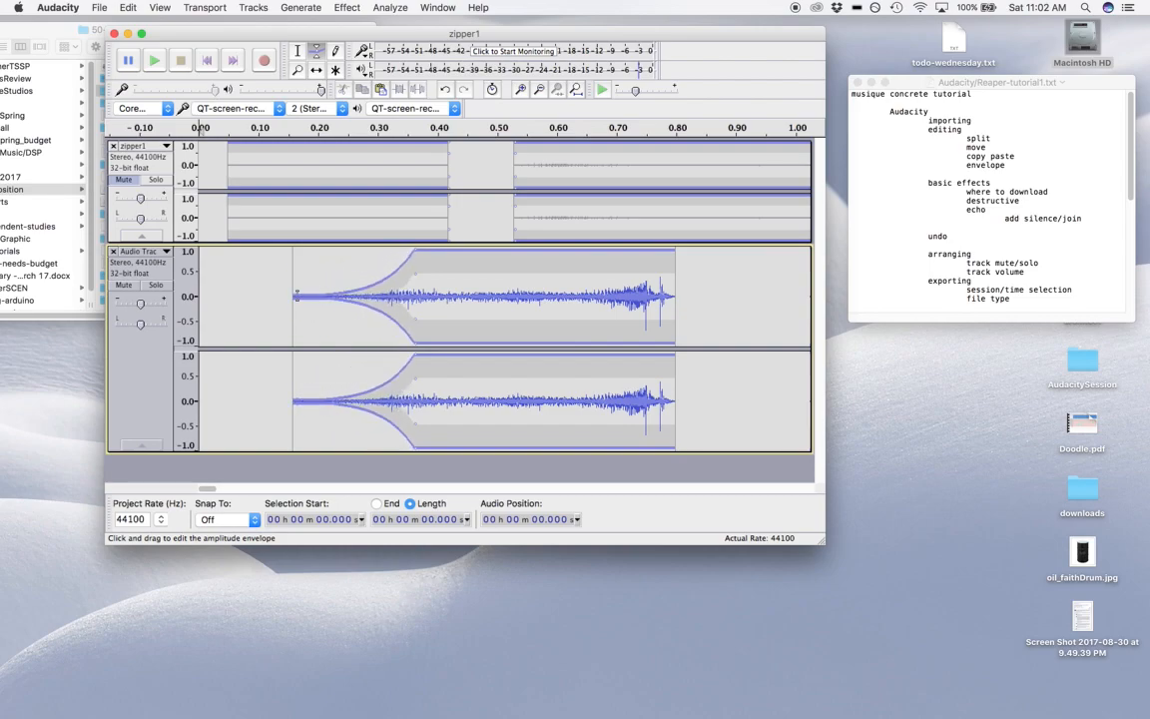
# Add an envelope point at about 0.57 s in the first clip and lower it to near silence
pyautogui.click(541, 251)
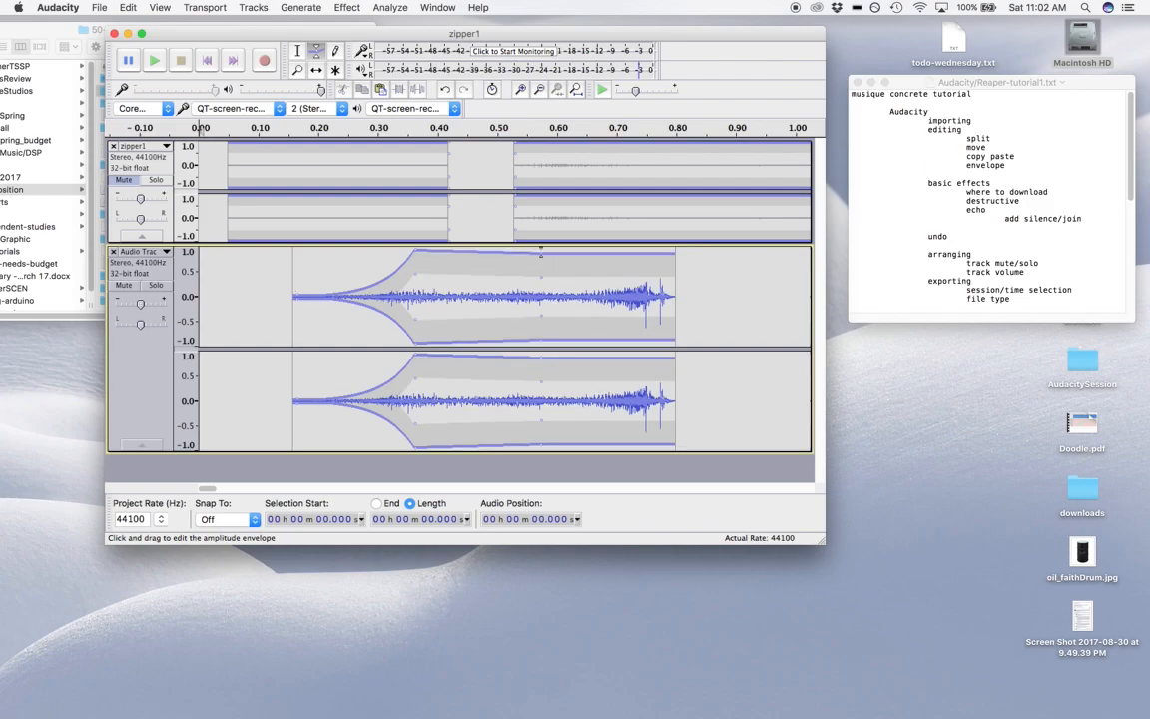
pyautogui.moveTo(539, 254); pyautogui.dragTo(538, 296)
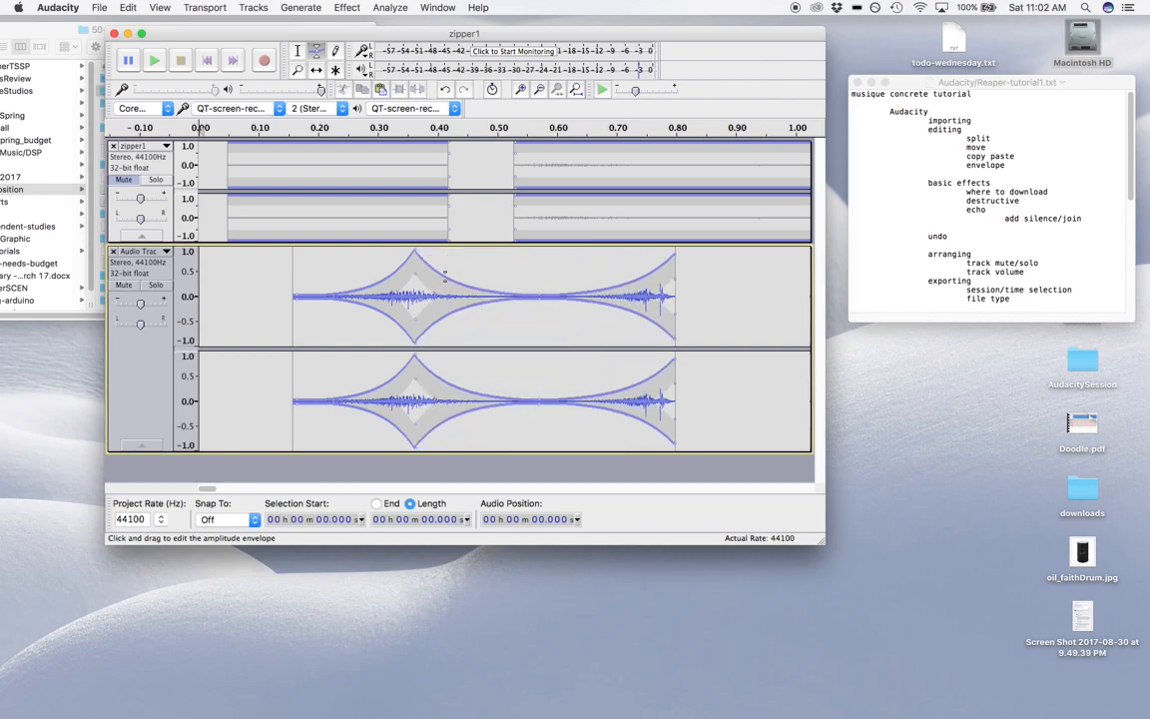
# Select 0.705 s around the second track's first clip from 0.130 s and listen to the envelope's effect
pyautogui.click(297, 50)
pyautogui.moveTo(278, 311); pyautogui.dragTo(692, 316)
pyautogui.press('space')
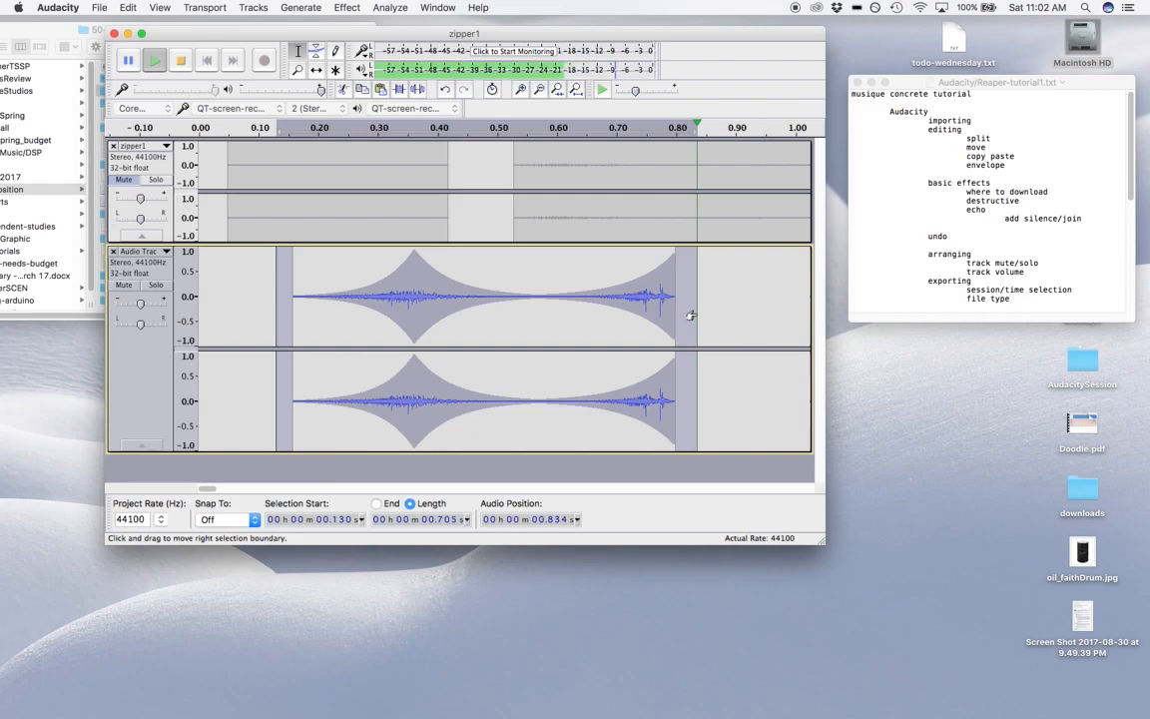
pyautogui.press('space')
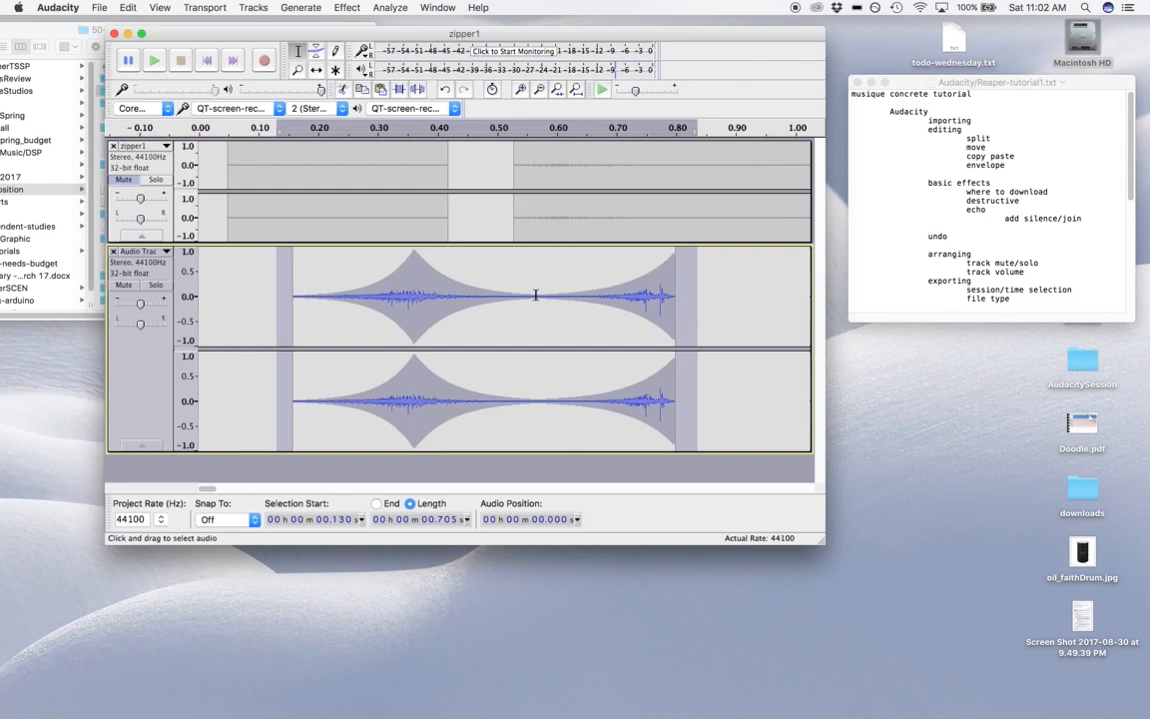
# Flatten the first clip's envelope back to full level across its start, middle and end, and return to the Selection tool
pyautogui.click(315, 50)
pyautogui.moveTo(538, 291); pyautogui.dragTo(539, 251)
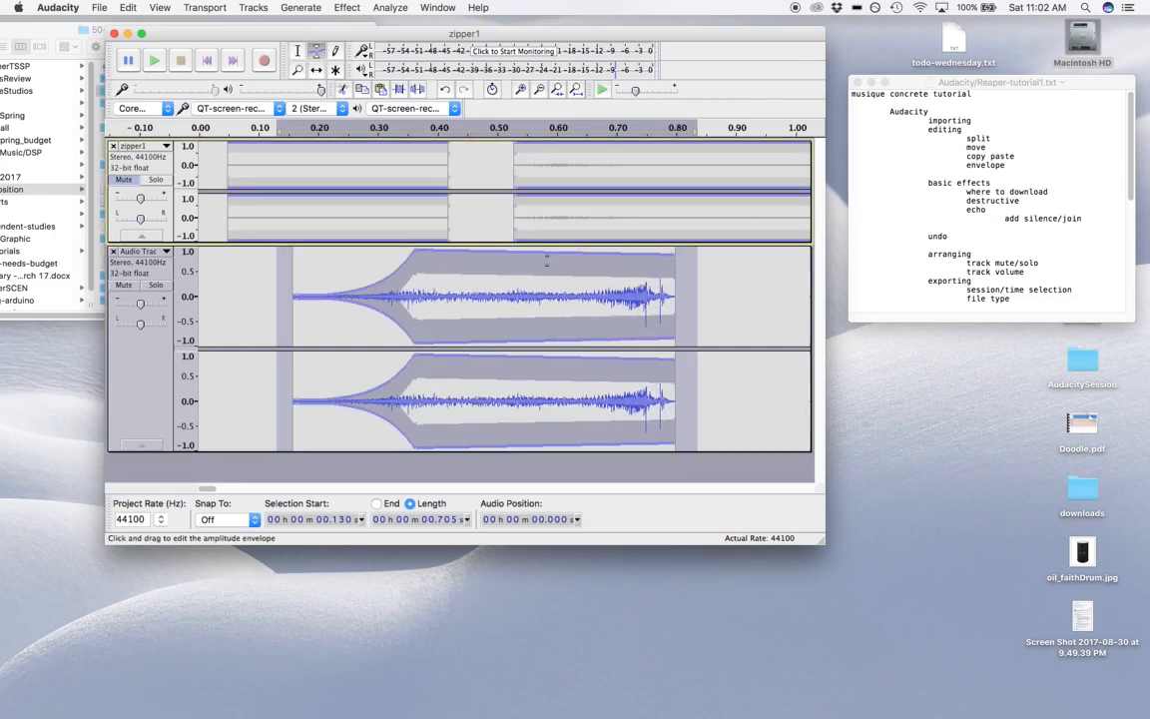
pyautogui.moveTo(675, 254); pyautogui.dragTo(675, 248)
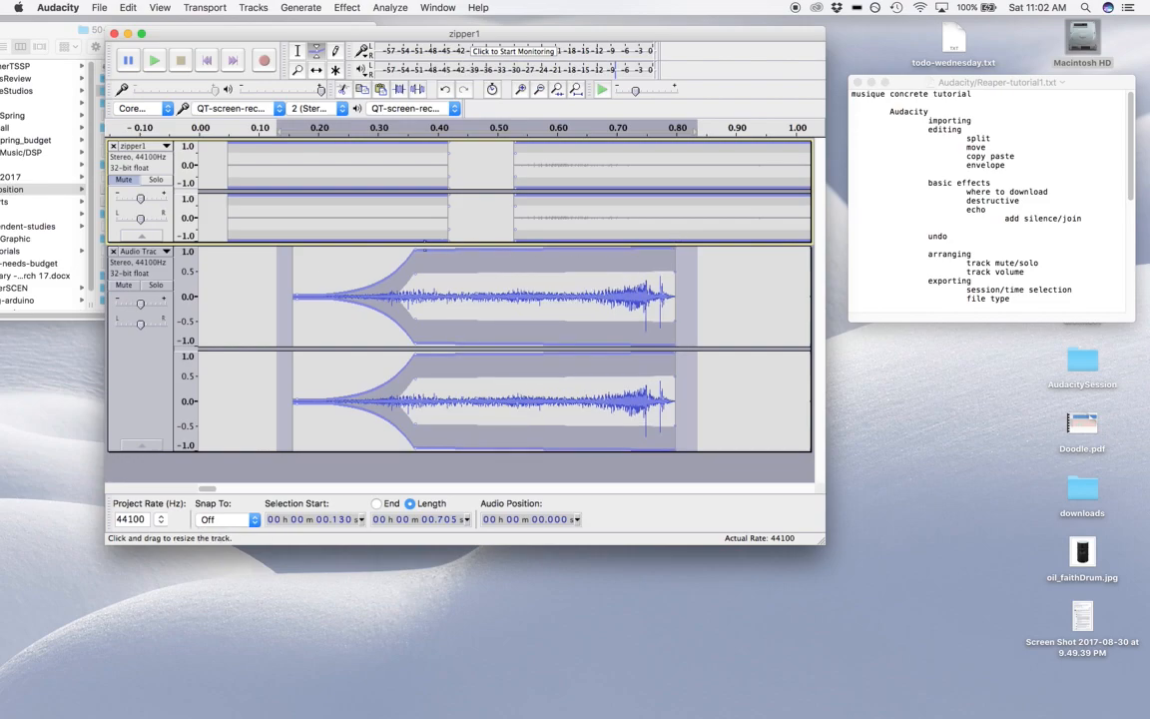
pyautogui.moveTo(415, 251); pyautogui.dragTo(414, 247)
pyautogui.moveTo(295, 294); pyautogui.dragTo(317, 249)
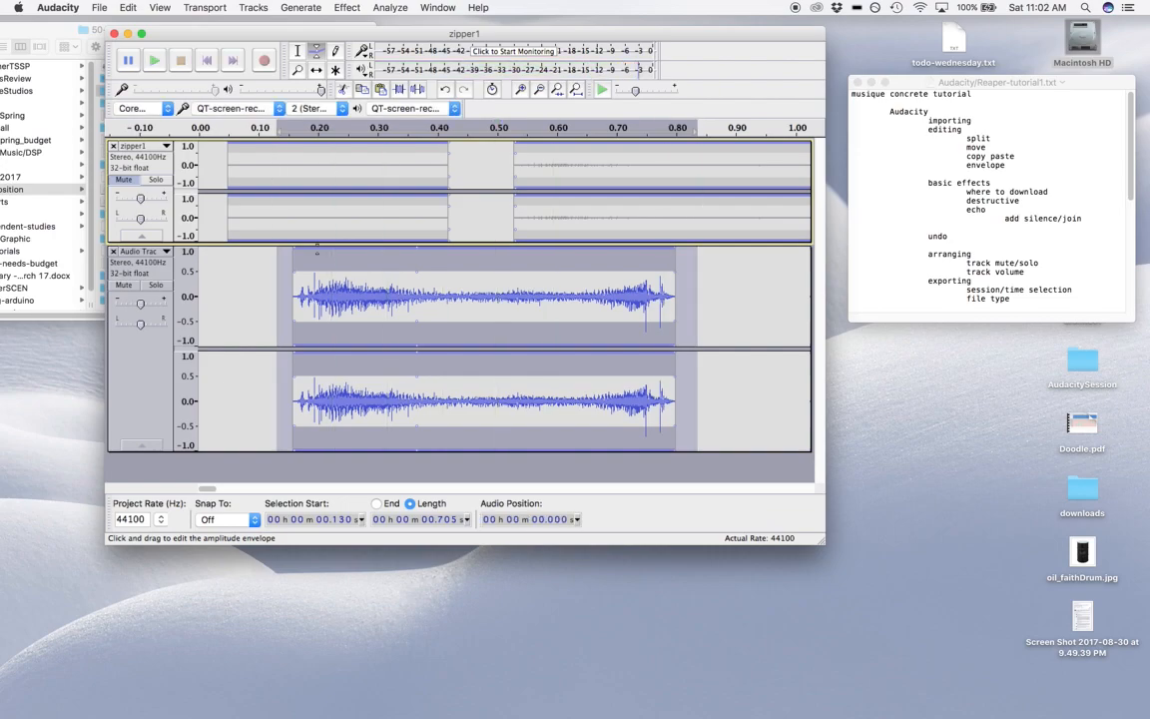
pyautogui.press('space')
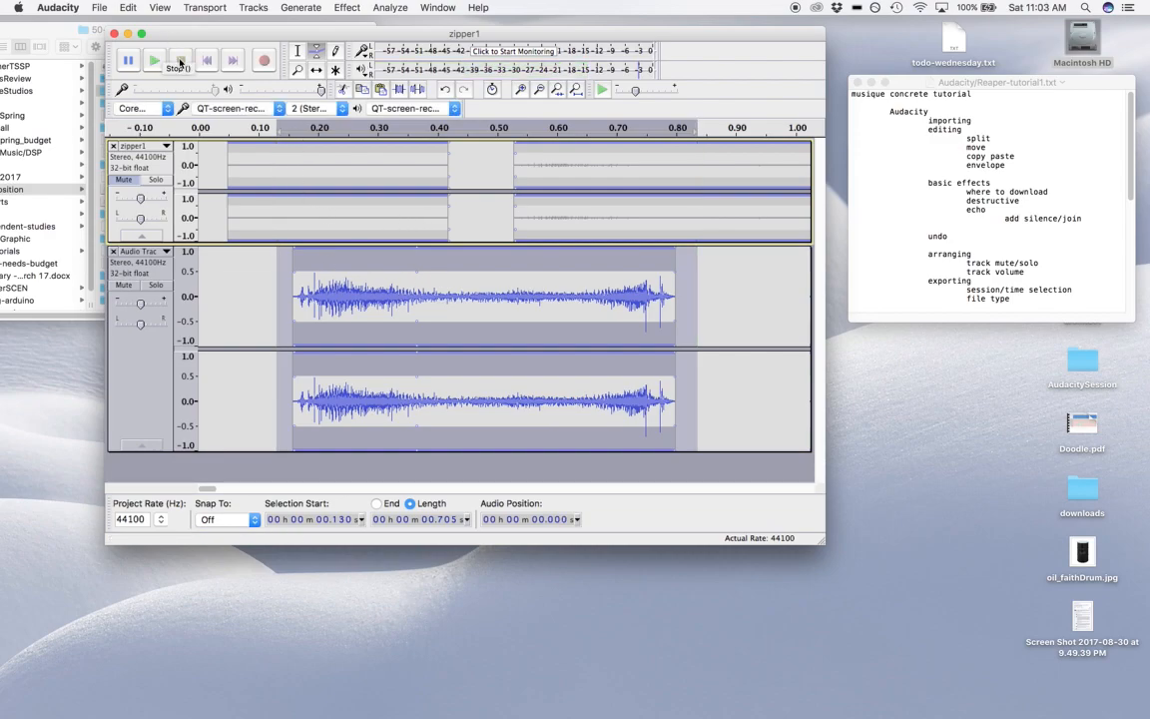
pyautogui.press('F1')
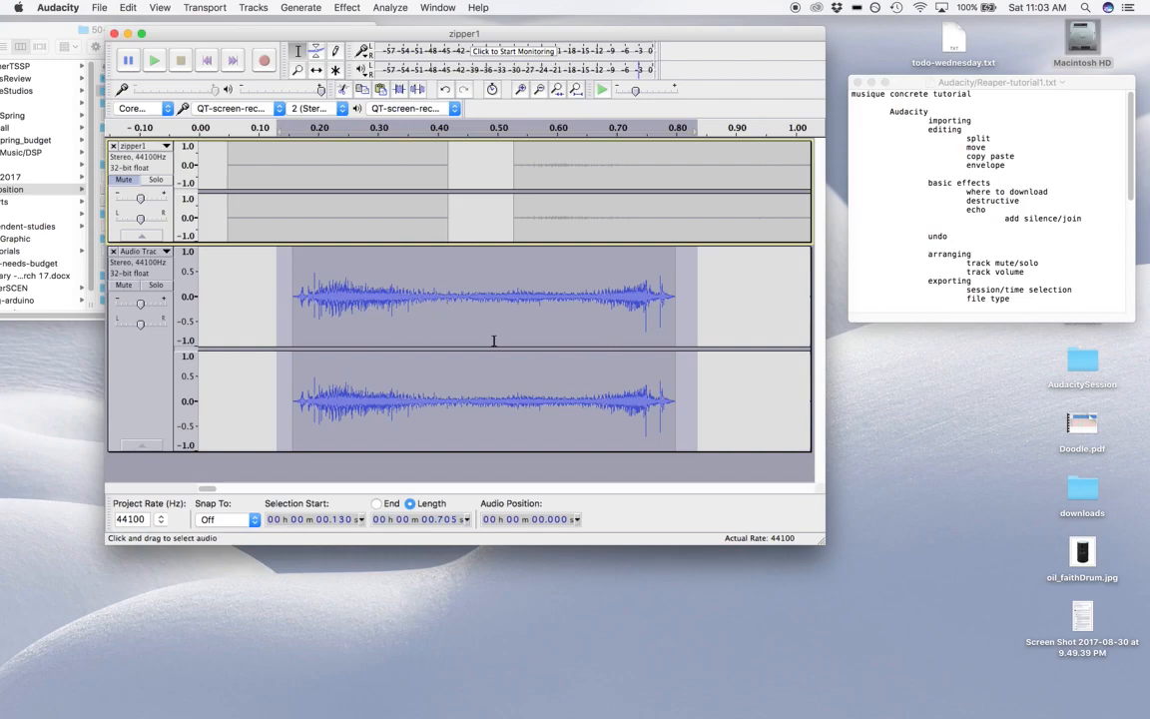
# Add a new empty stereo track to the project below the second track
pyautogui.click(254, 8)
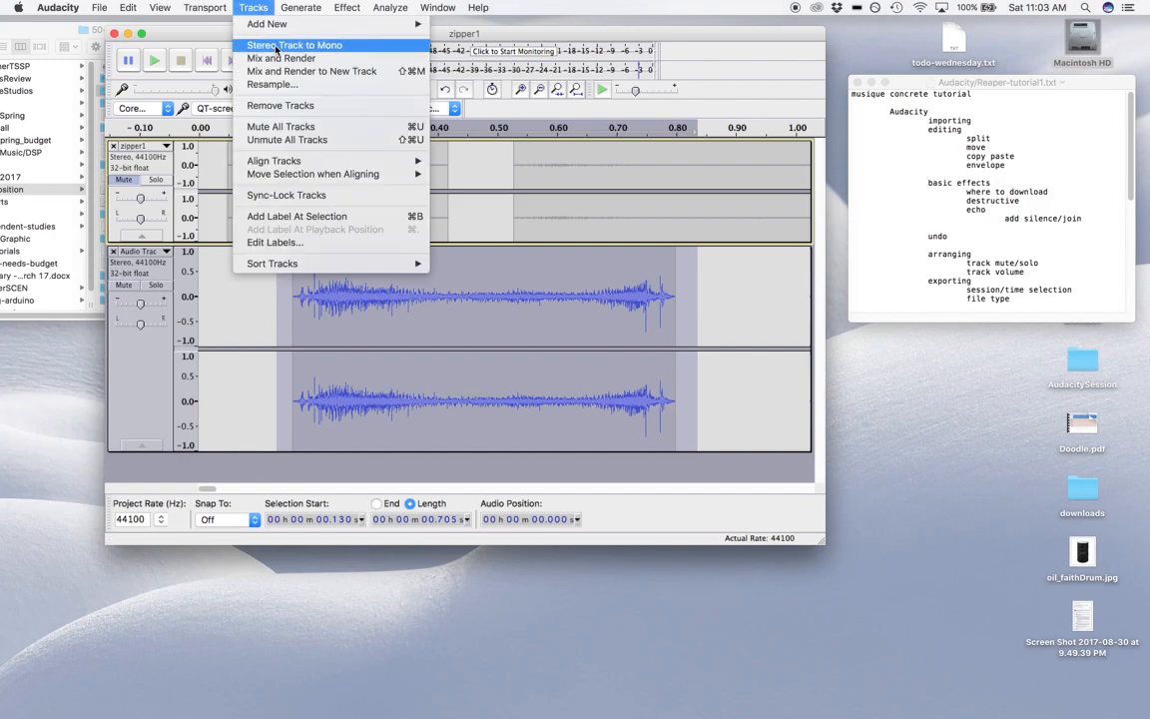
pyautogui.moveTo(306, 22)
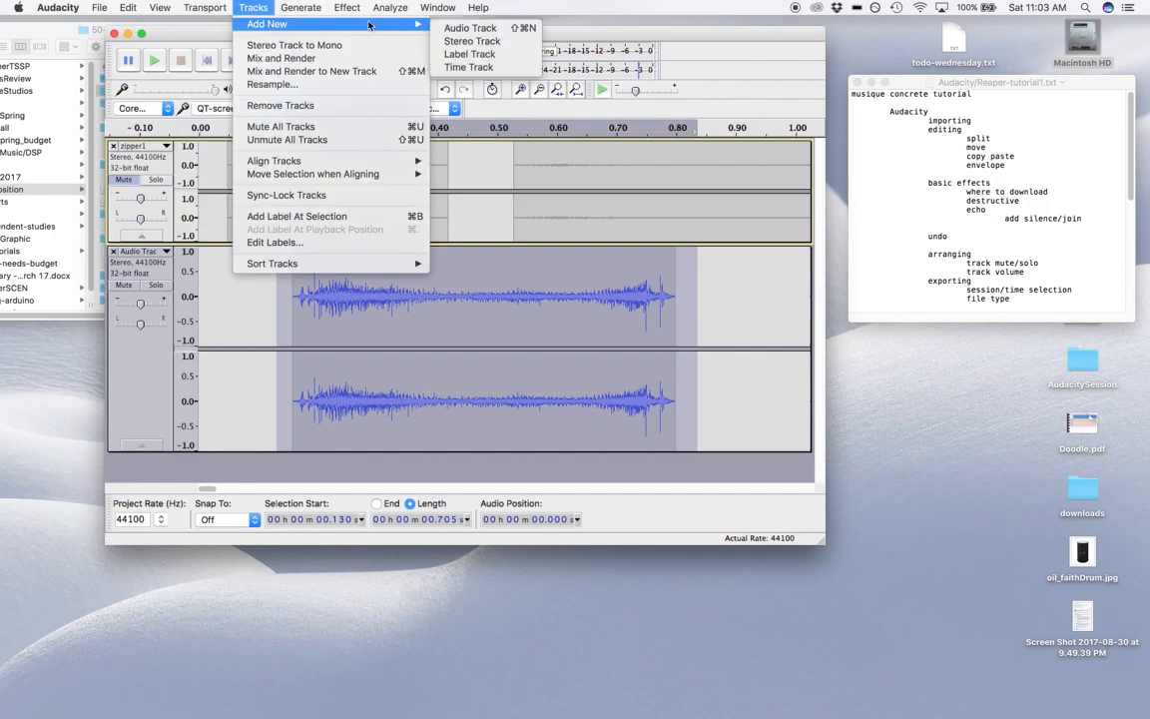
pyautogui.click(486, 41)
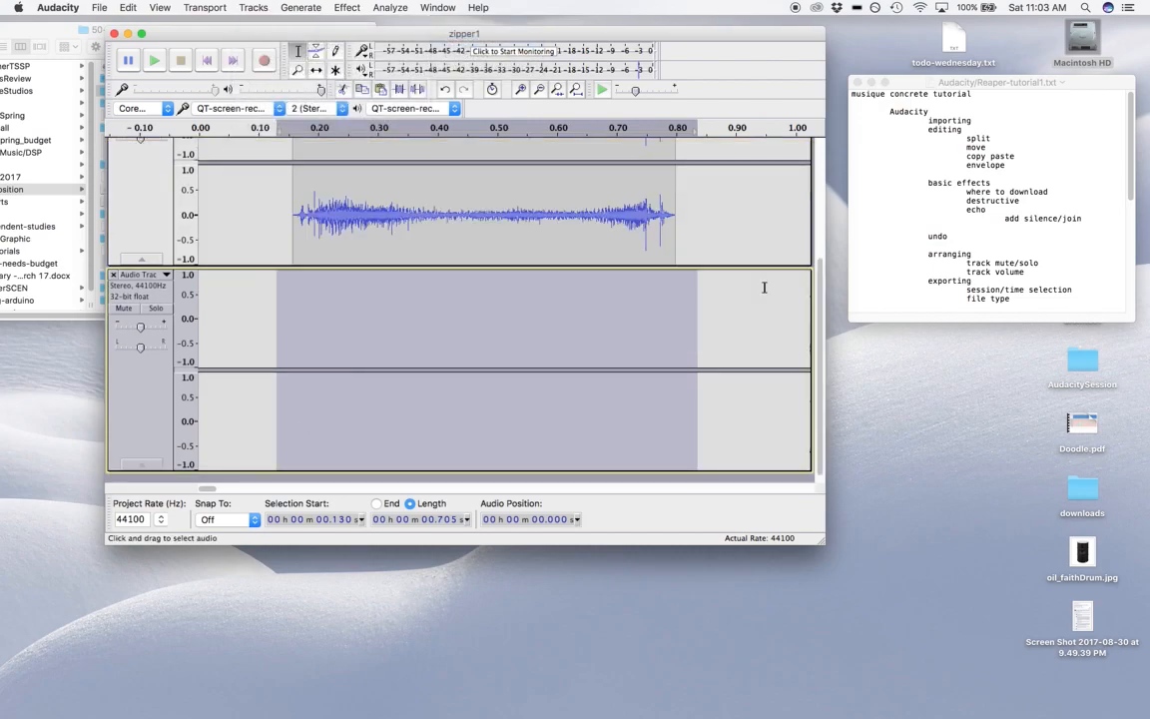
# Copy all of the second track's clips and paste them on the same track from about 12.7 s
pyautogui.press('super+shift+f')
pyautogui.press('super+f')
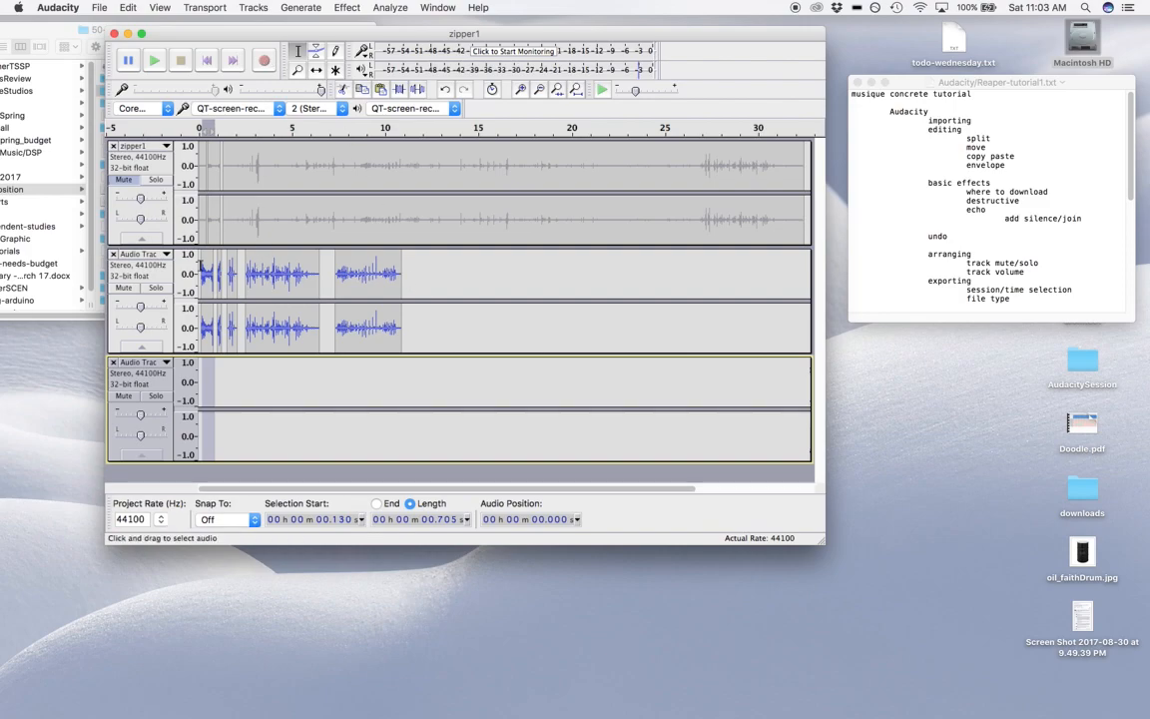
pyautogui.moveTo(419, 278); pyautogui.dragTo(137, 256)
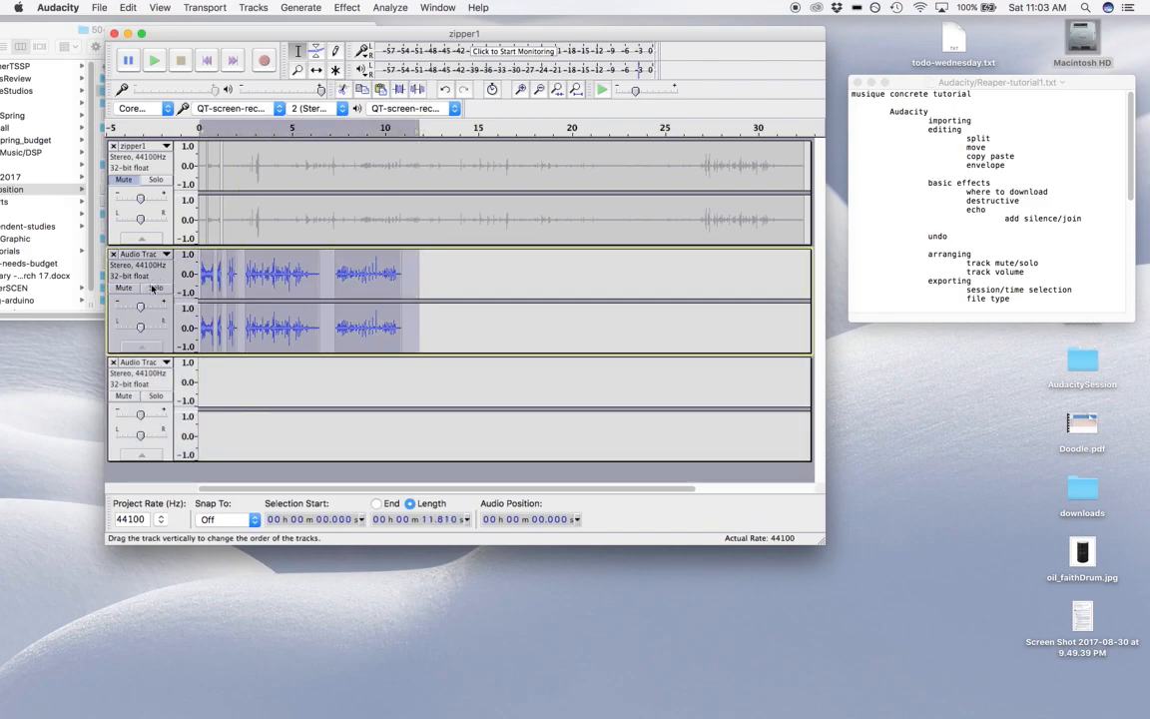
pyautogui.press('cmd+c')
pyautogui.click(434, 279)
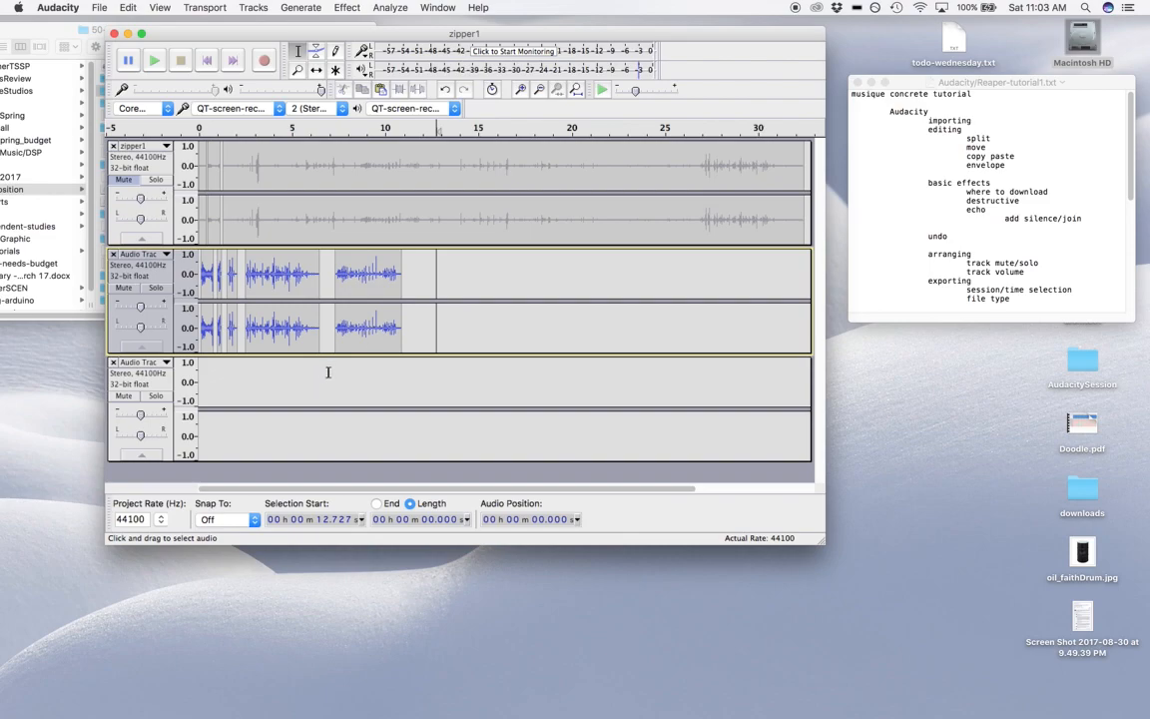
pyautogui.press('cmd+v')
pyautogui.click(662, 297)
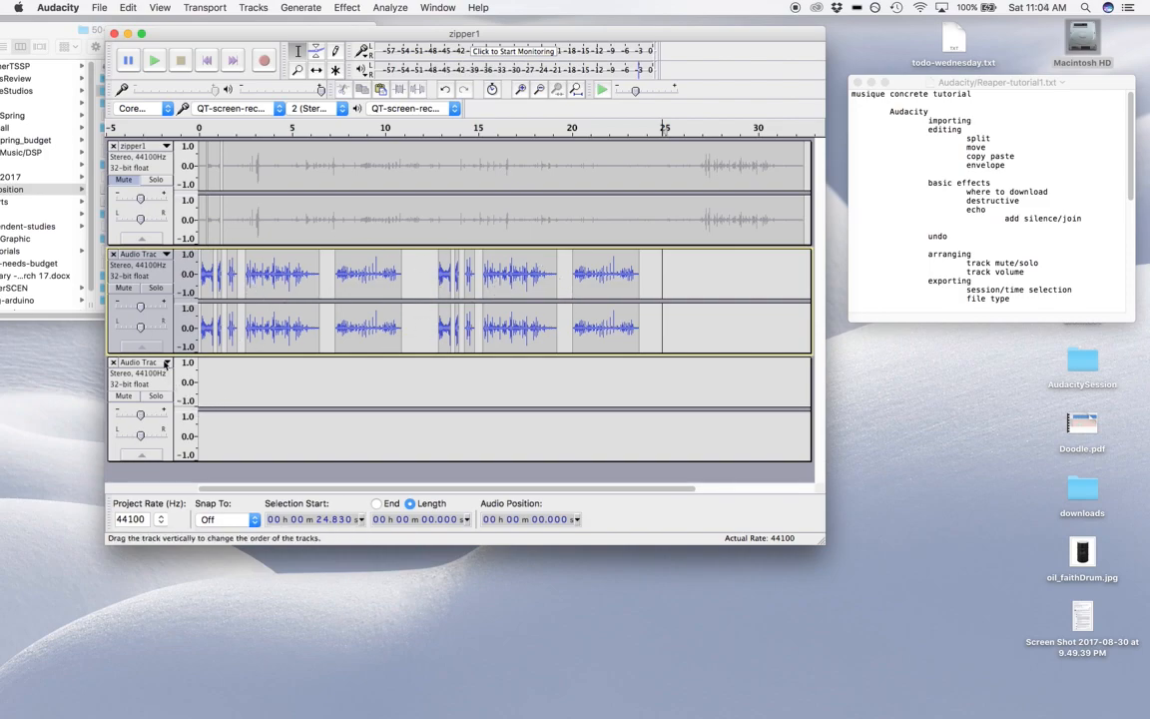
# Mute the second track and move its first pasted clip down to the third track at about 1 s
pyautogui.click(124, 288)
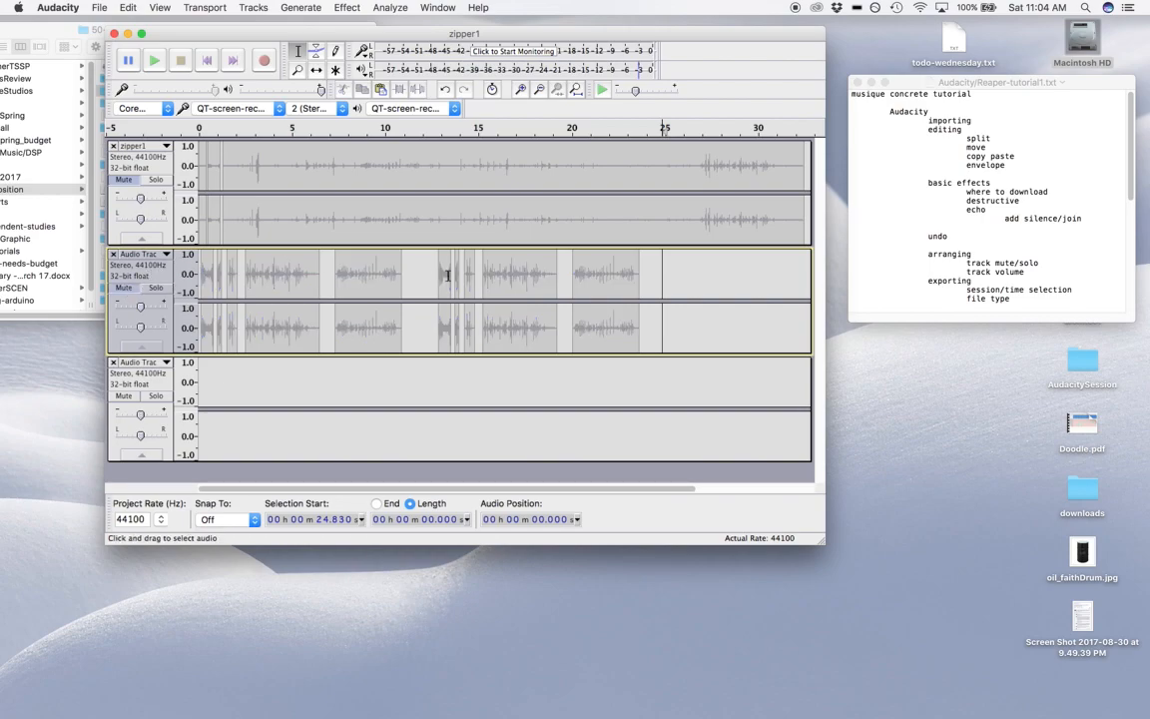
pyautogui.click(316, 70)
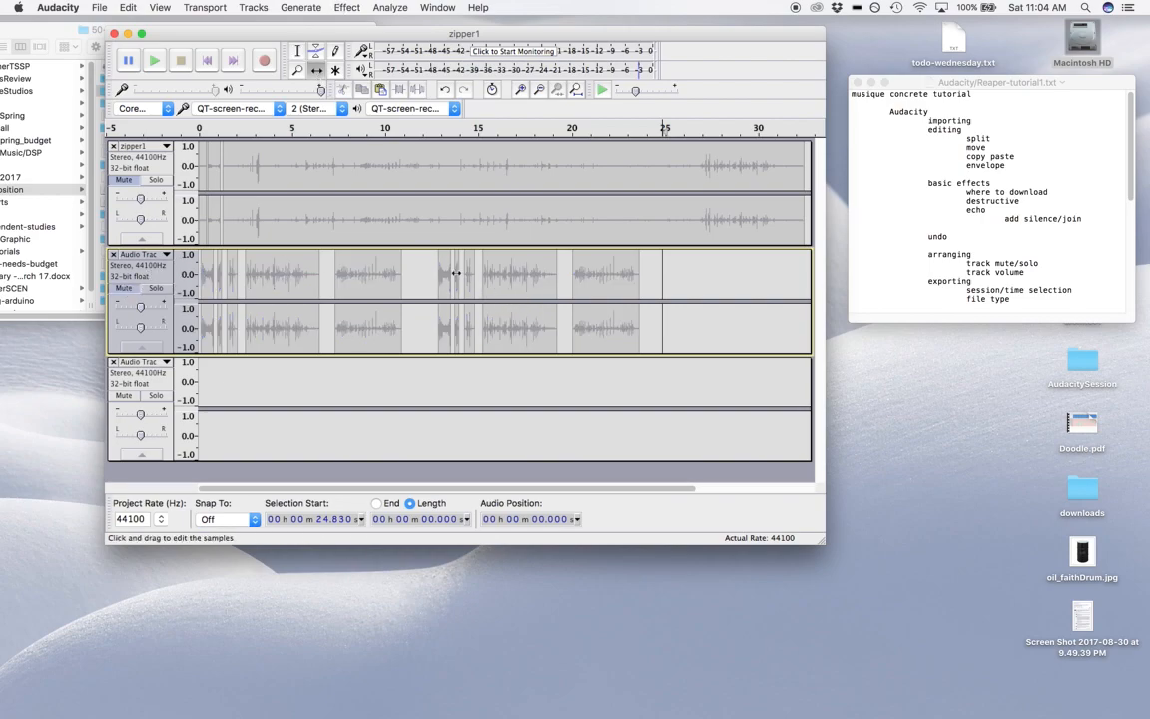
pyautogui.moveTo(443, 315); pyautogui.dragTo(230, 384)
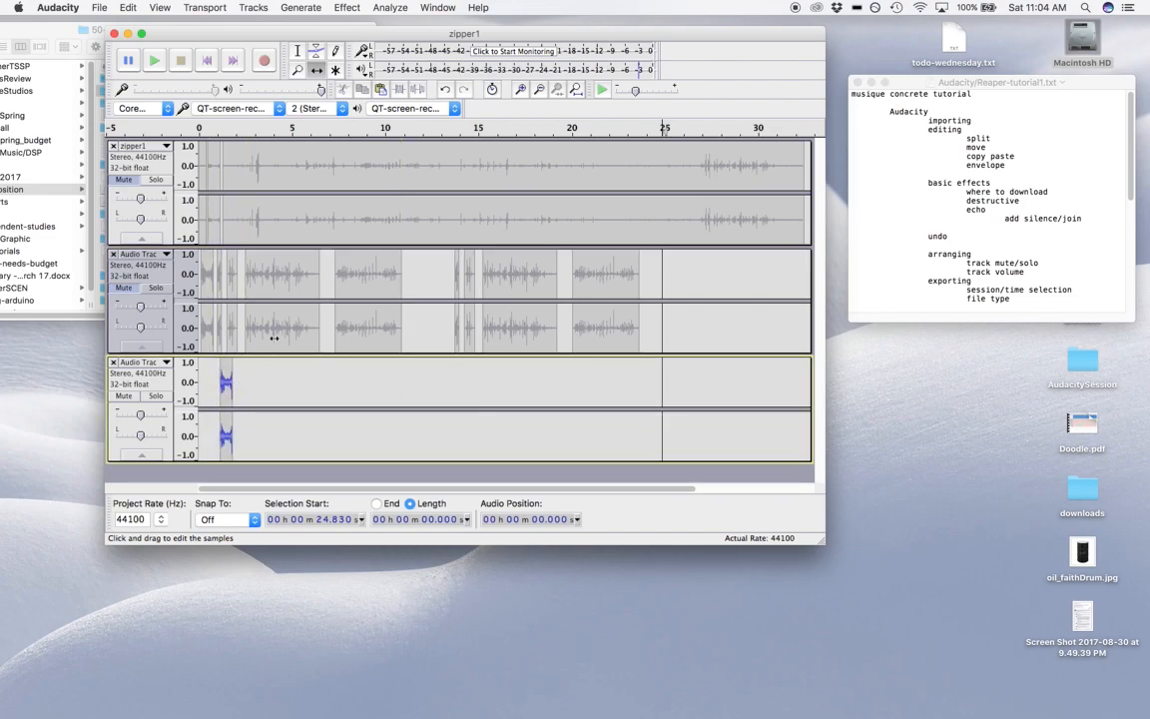
# Reduce the heights of the zipper1 track and second track, and make the third track slightly taller
pyautogui.moveTo(307, 240); pyautogui.dragTo(307, 180)
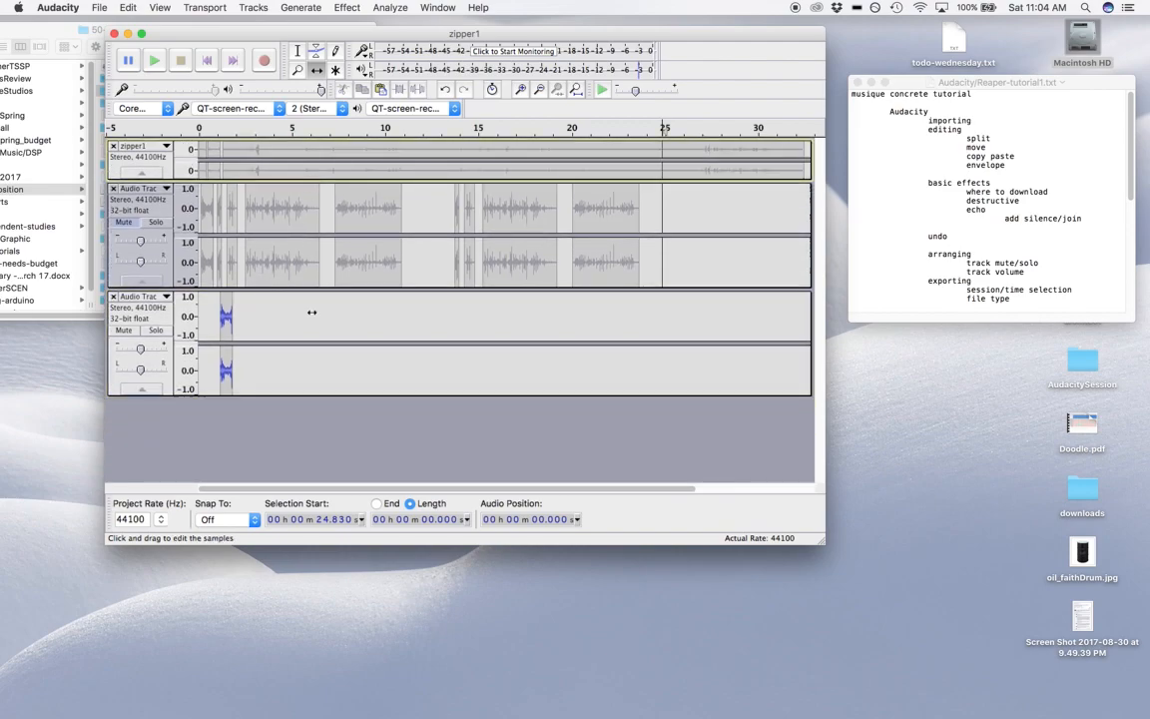
pyautogui.moveTo(308, 288); pyautogui.dragTo(307, 264)
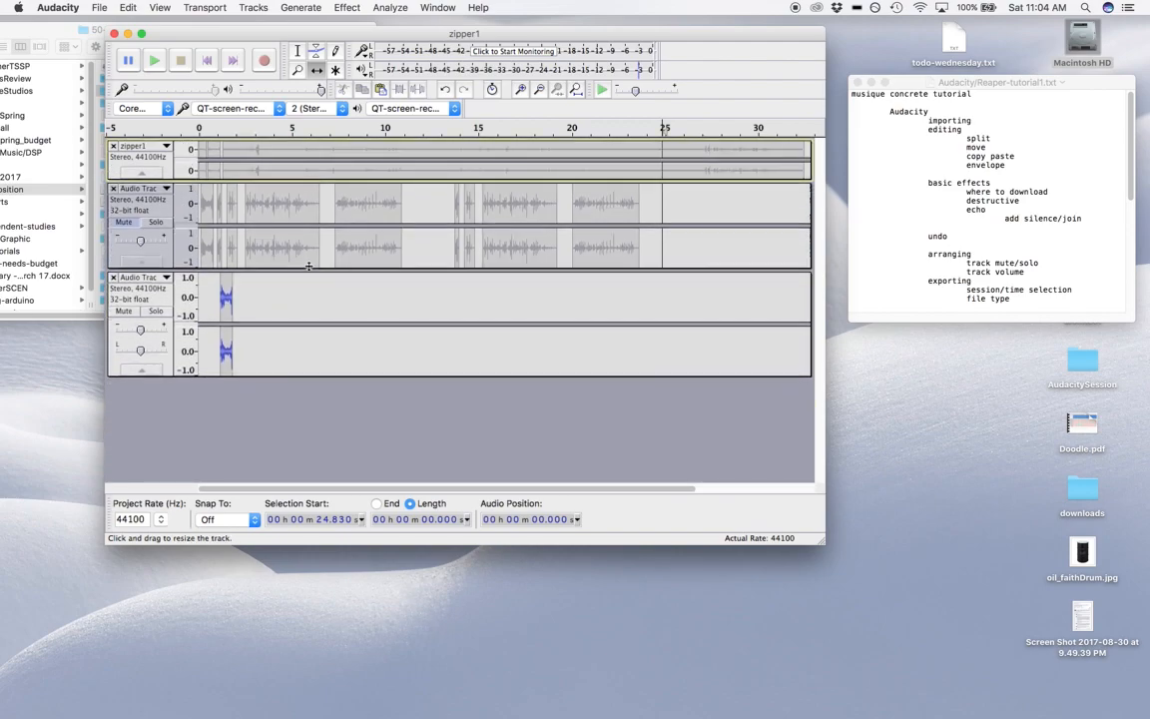
pyautogui.moveTo(307, 375); pyautogui.dragTo(309, 388)
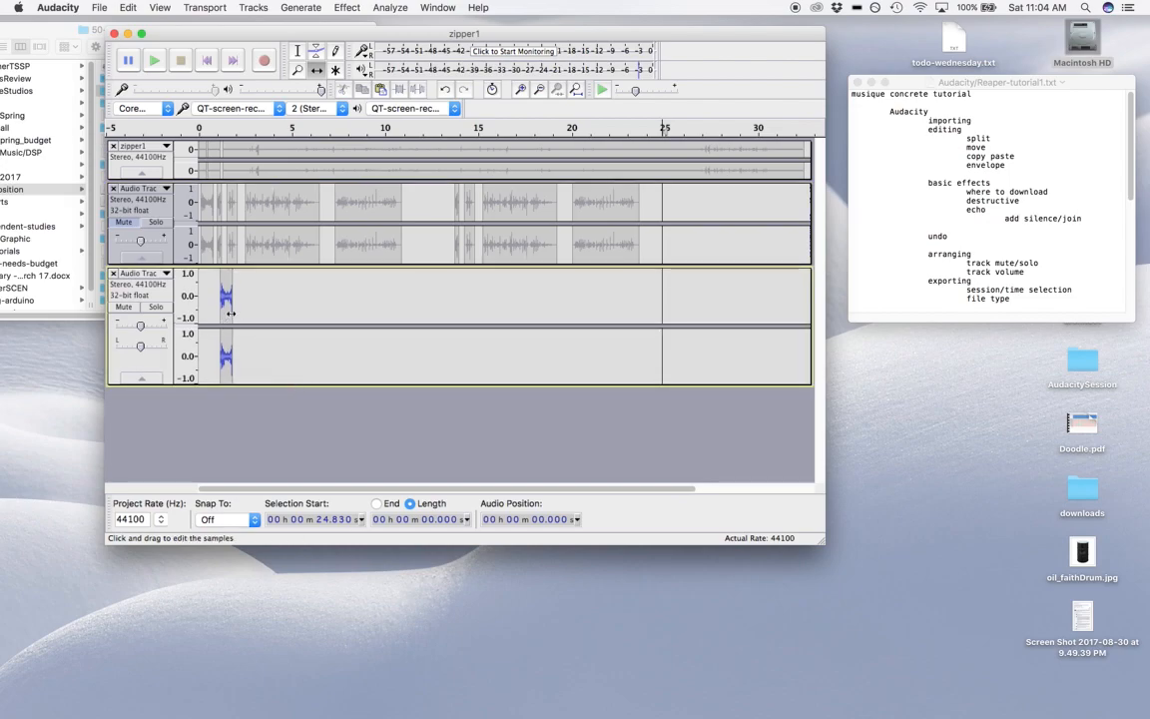
# Shift the third track's 0.640 s clip earlier to start at about 0.227 s, selecting it along the way
pyautogui.moveTo(226, 310); pyautogui.dragTo(210, 310)
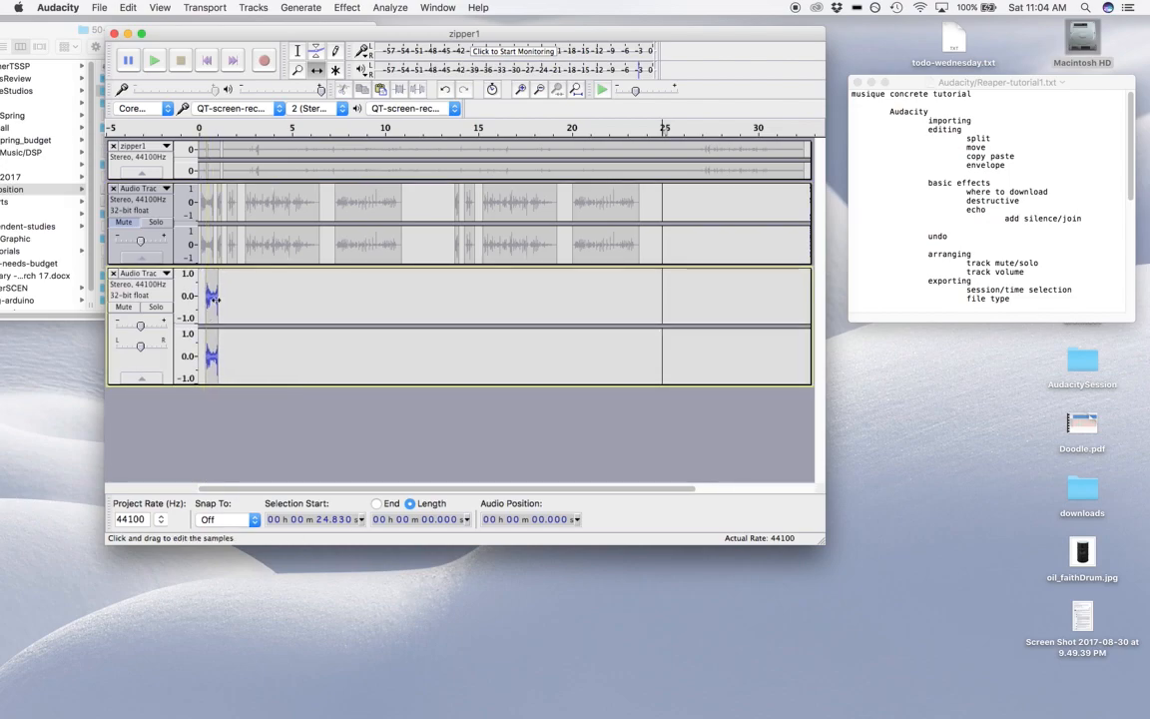
pyautogui.click(297, 50)
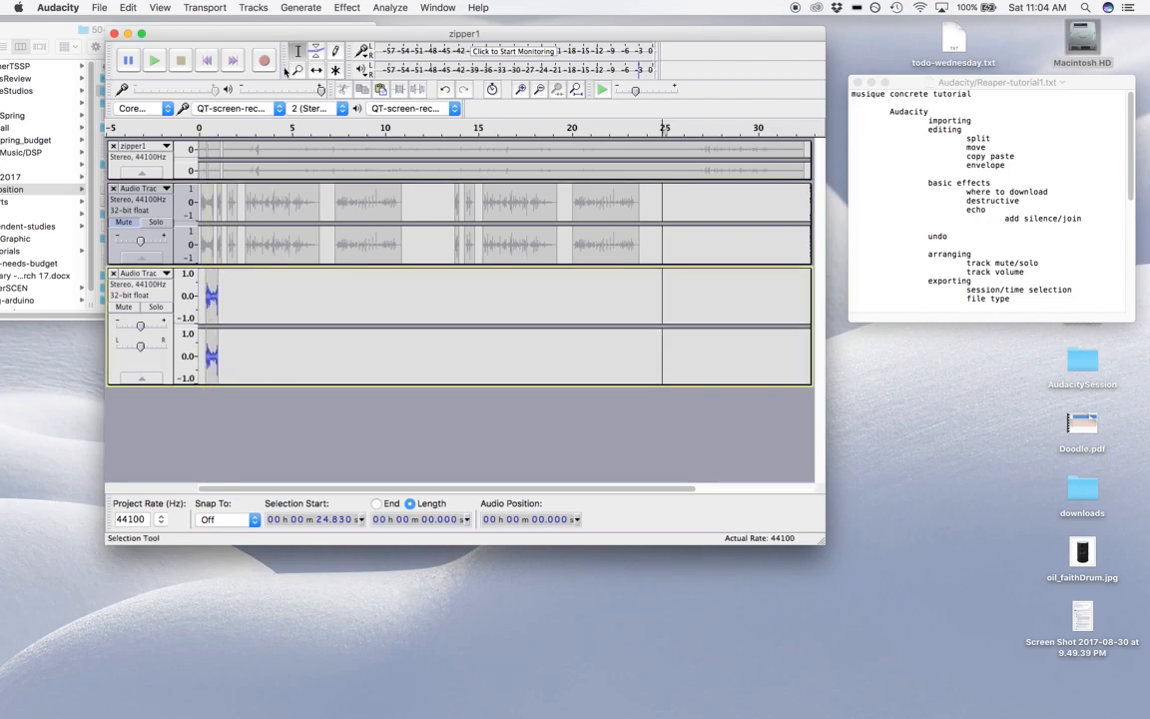
pyautogui.click(213, 310)
pyautogui.moveTo(217, 310); pyautogui.dragTo(206, 310)
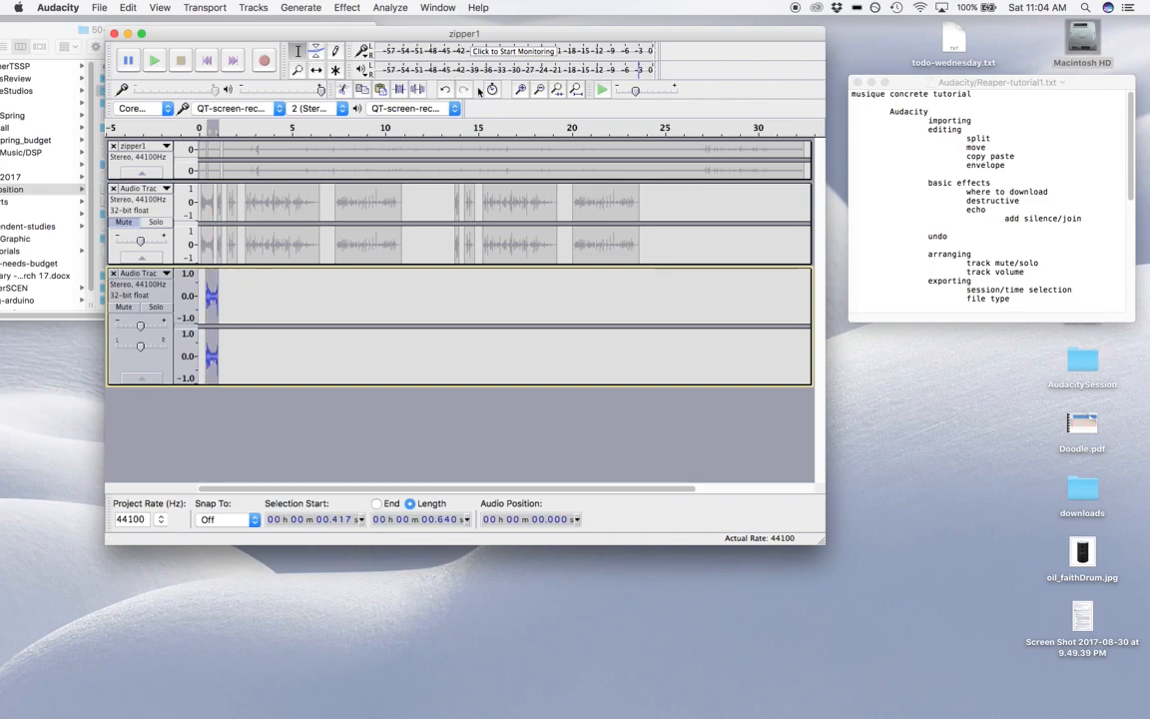
pyautogui.click(521, 91)
pyautogui.click(521, 91)
pyautogui.click(521, 91)
pyautogui.click(521, 90)
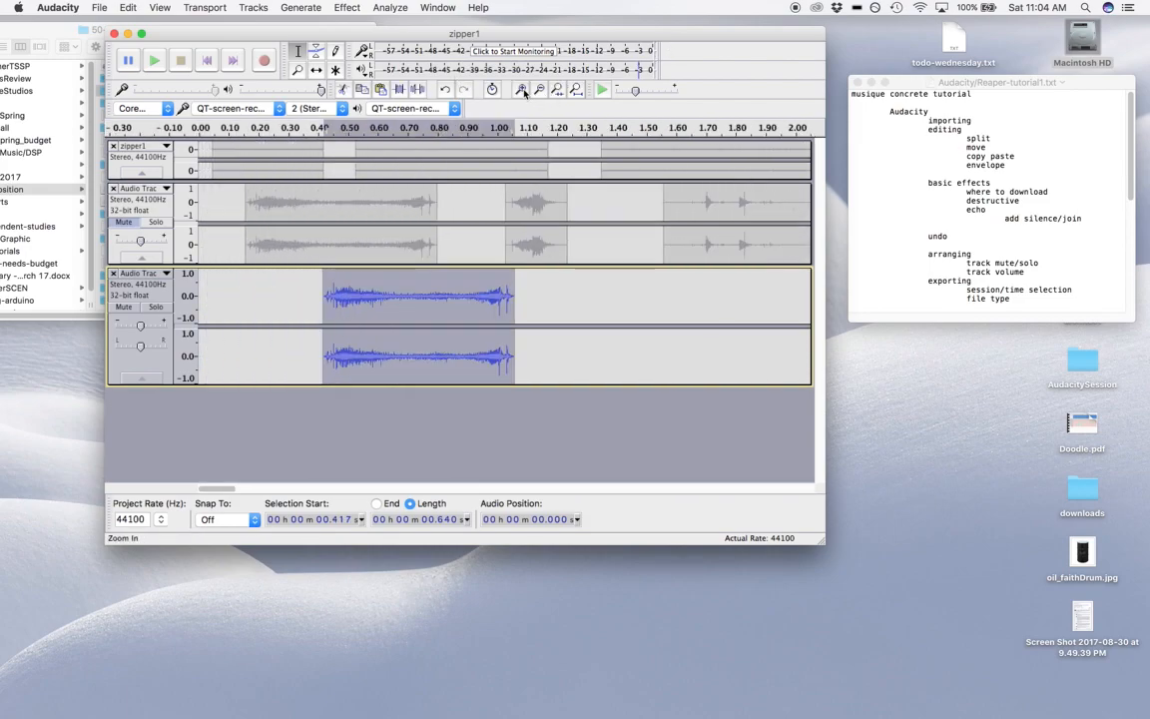
pyautogui.click(521, 91)
pyautogui.click(315, 70)
pyautogui.moveTo(464, 296); pyautogui.dragTo(357, 300)
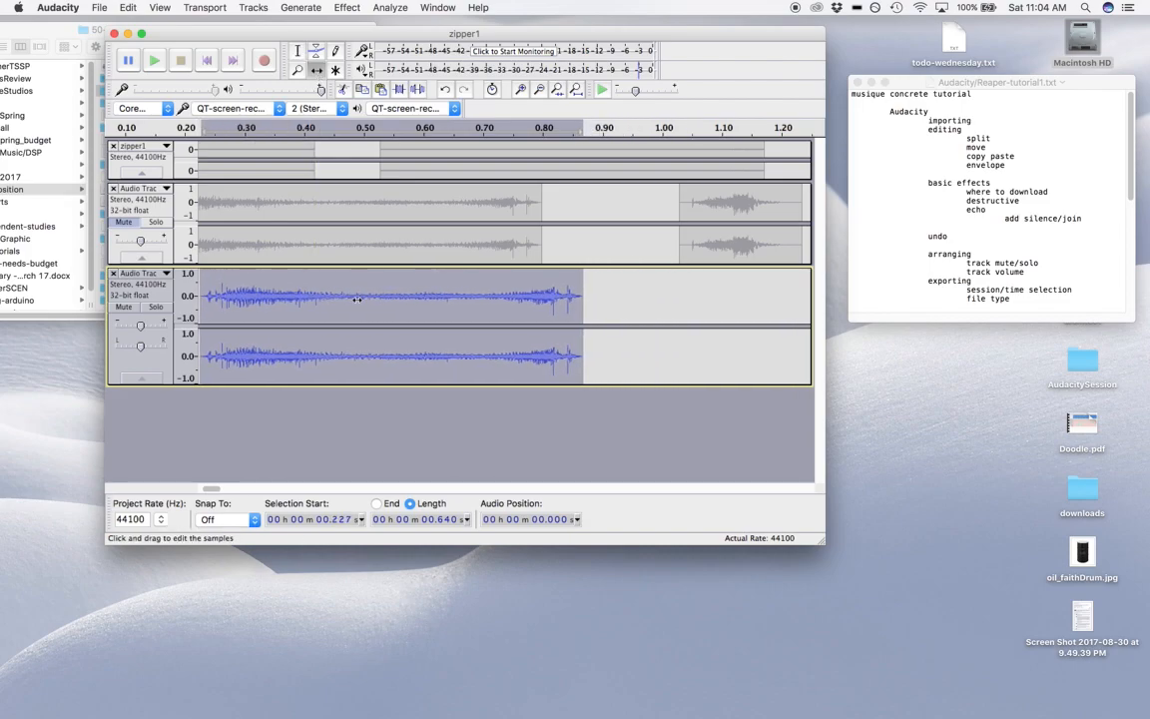
# Shape the third track's clip envelope to rise from near silence to about 0.43 s, dip near 0.62 s and rise to the end
pyautogui.click(315, 49)
pyautogui.moveTo(201, 272); pyautogui.dragTo(202, 294)
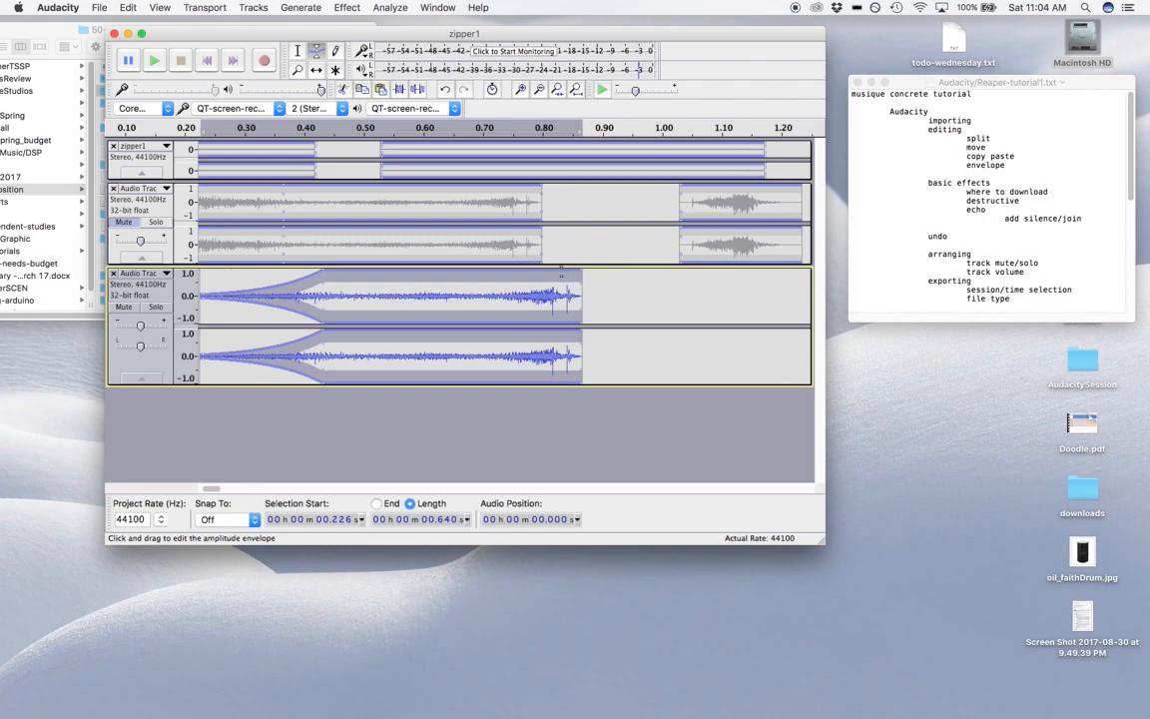
pyautogui.moveTo(436, 272); pyautogui.dragTo(432, 293)
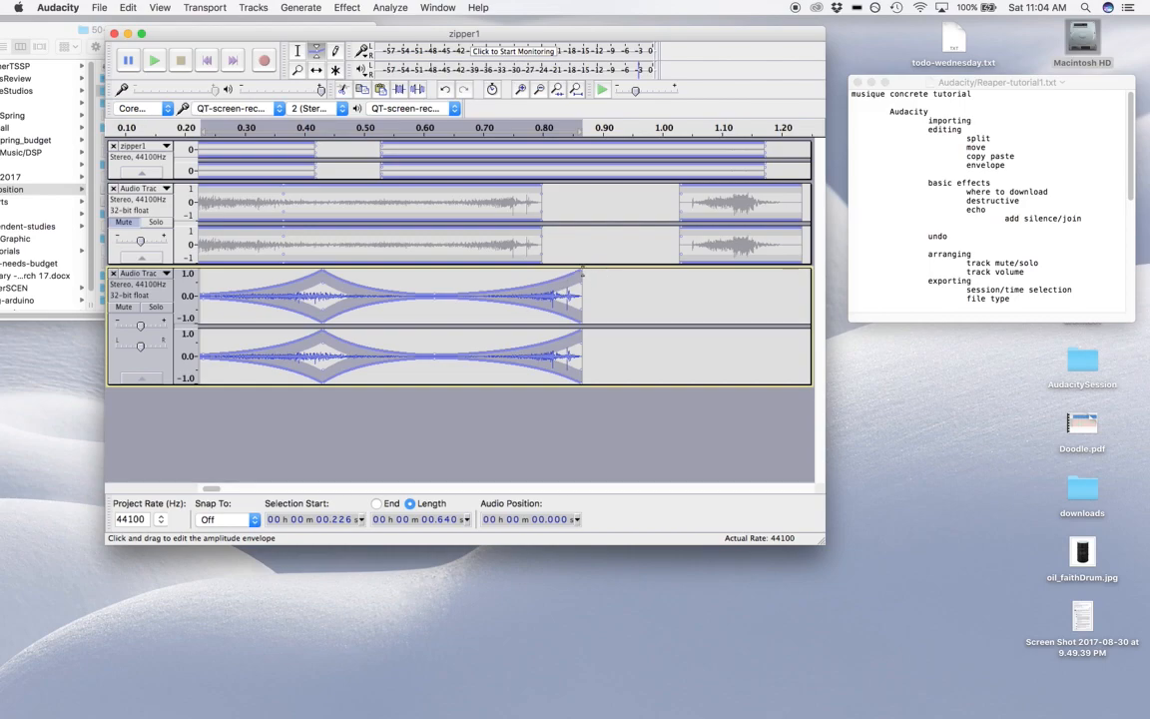
# Play the project from the start to hear the envelope on the third track's clip
pyautogui.click(209, 69)
pyautogui.press('space')
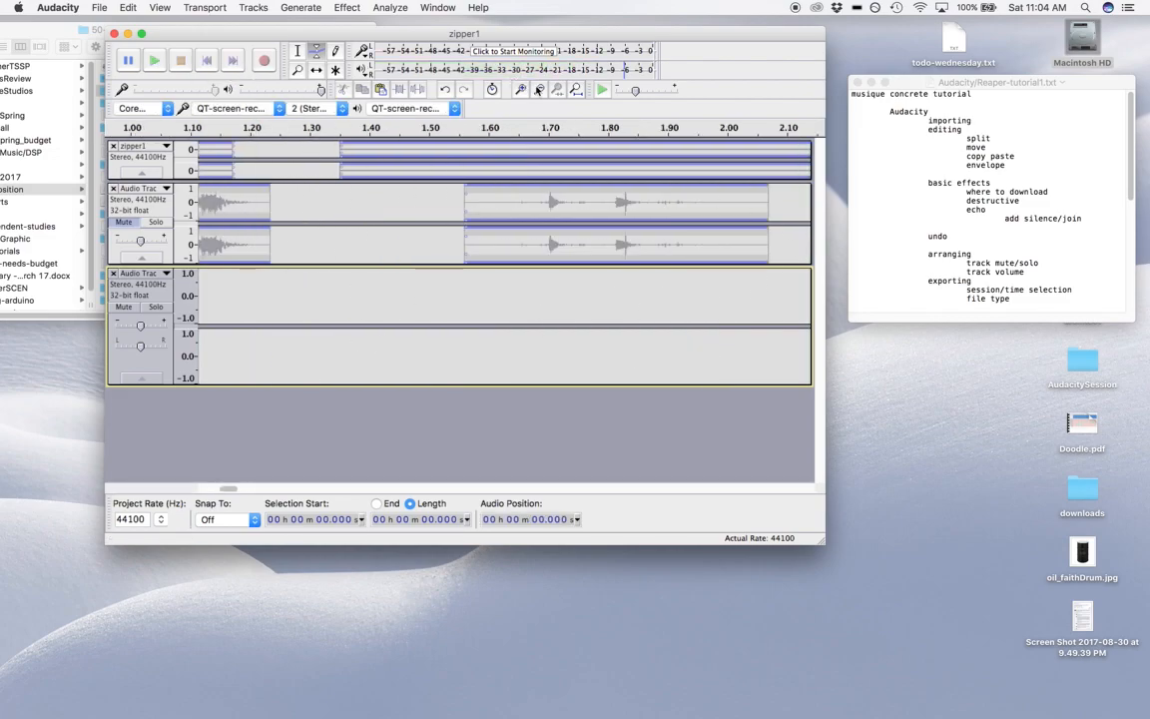
pyautogui.click(540, 90)
pyautogui.click(539, 90)
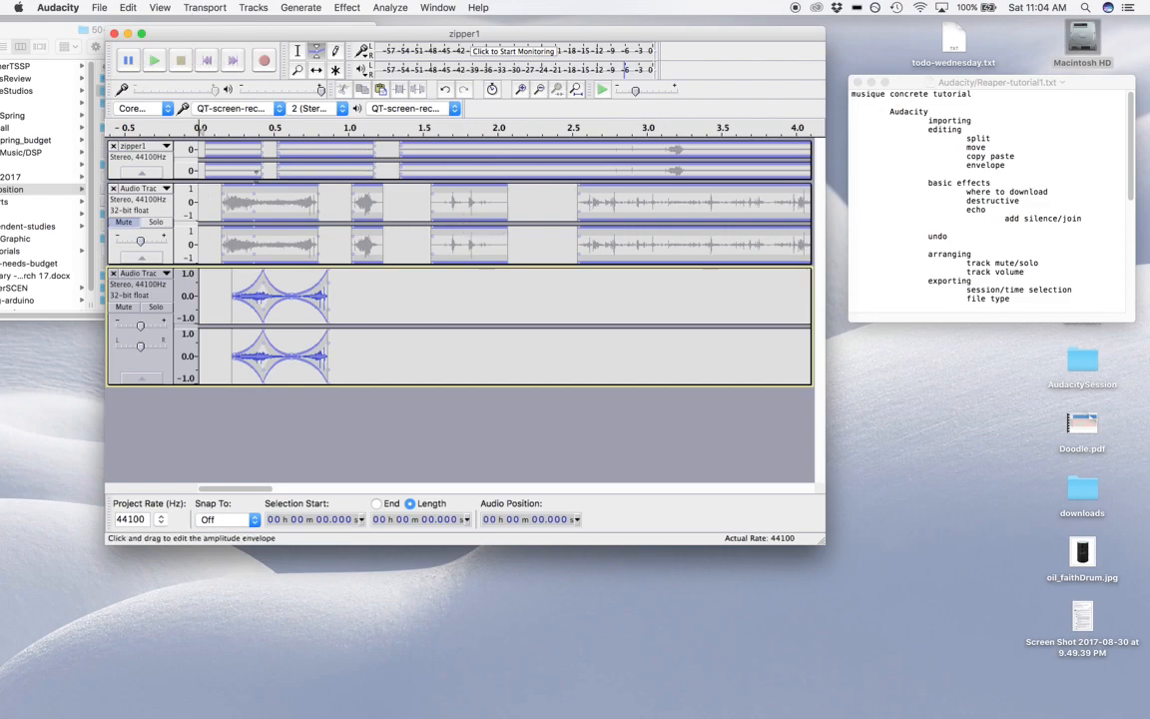
# Add a fourth track, again stereo, below the envelope-shaped clip's track
pyautogui.click(254, 8)
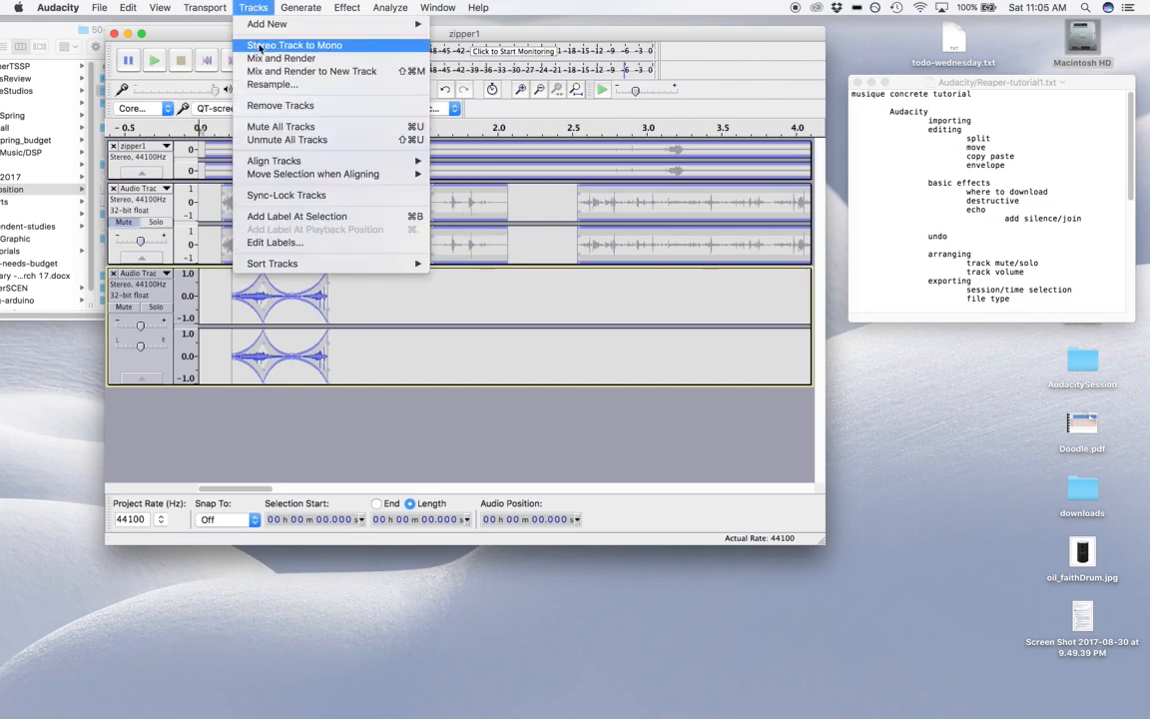
pyautogui.moveTo(320, 24)
pyautogui.click(470, 41)
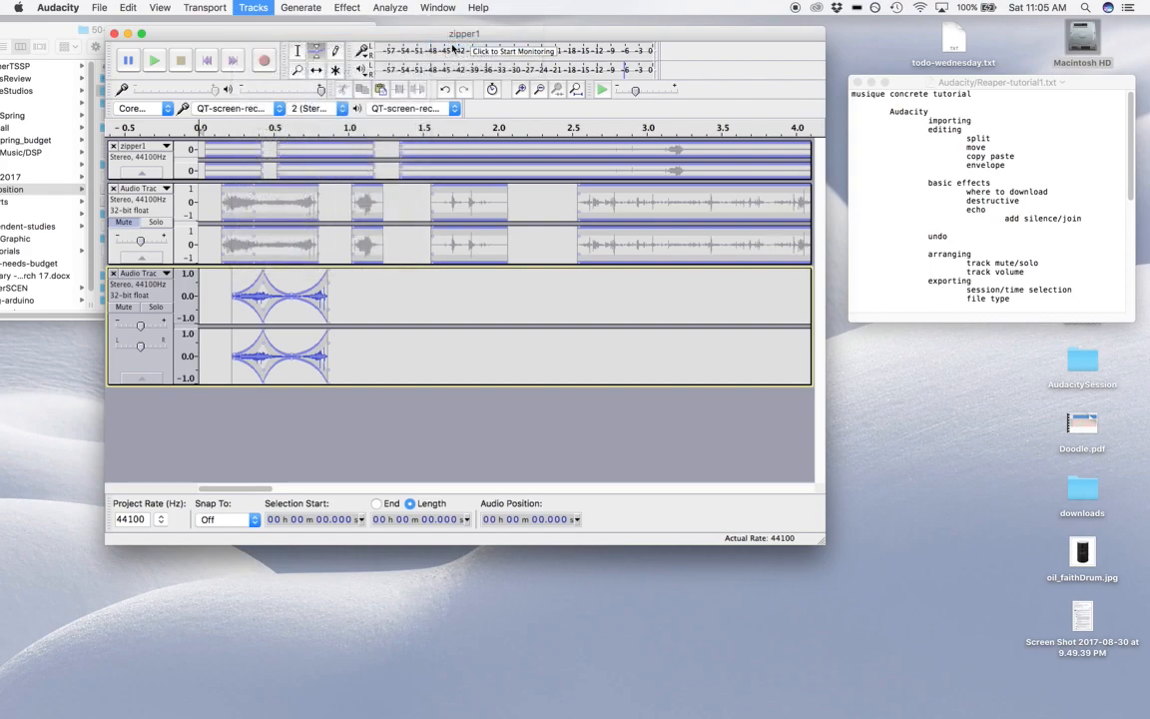
# Move and enlarge the project window, and fit all four tracks vertically
pyautogui.moveTo(222, 31); pyautogui.dragTo(183, 27)
pyautogui.moveTo(777, 542); pyautogui.dragTo(1015, 666)
pyautogui.moveTo(812, 31); pyautogui.dragTo(758, 43)
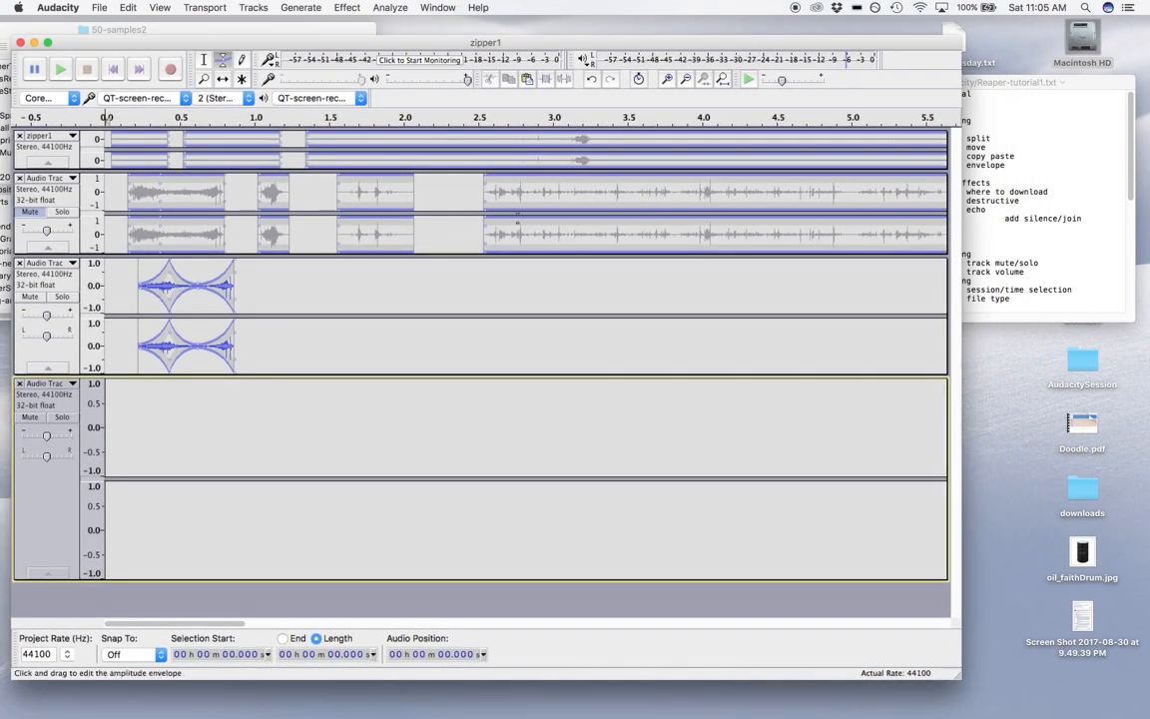
pyautogui.press('super+shift+f')
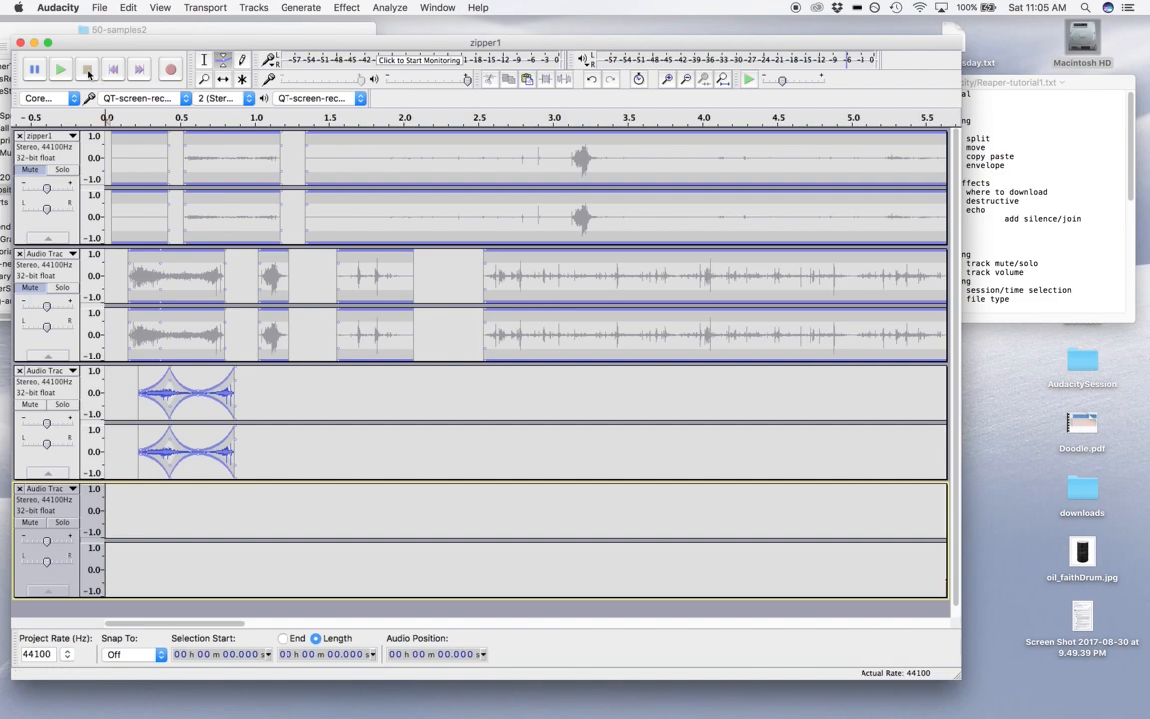
# Copy the second track's 3.919 s clip starting at 2.540 s and paste it on the fourth track at 0.866 s
pyautogui.press('F1')
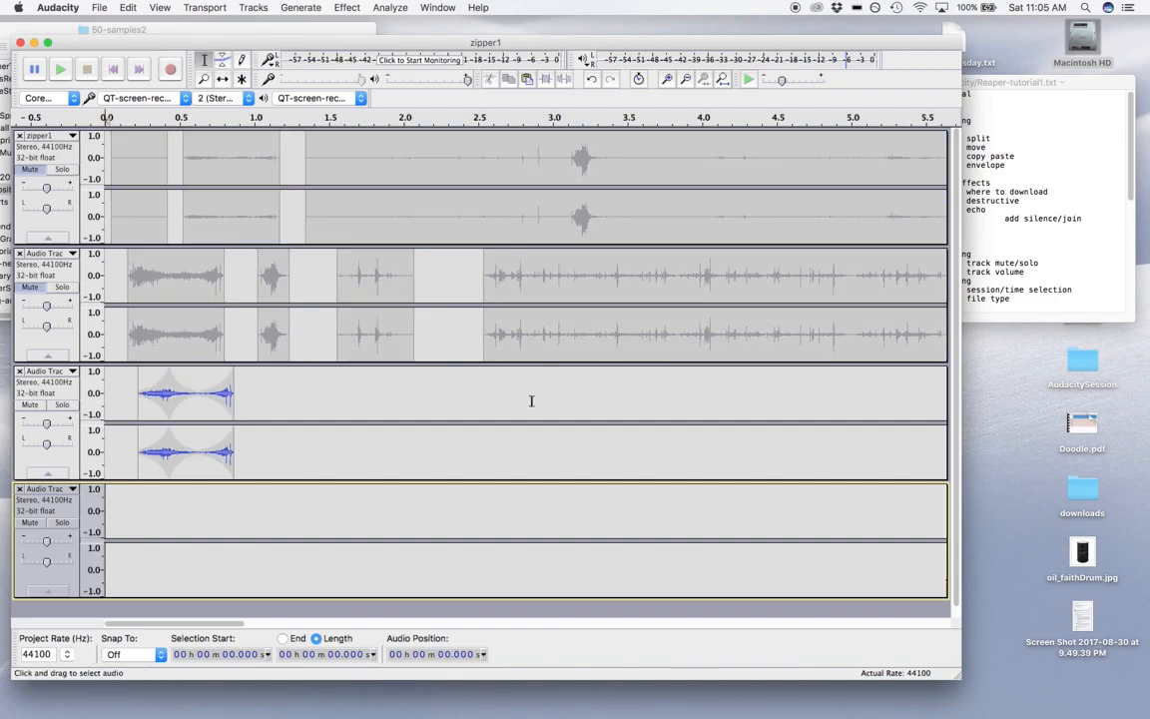
pyautogui.scroll(-1, 365, 373)
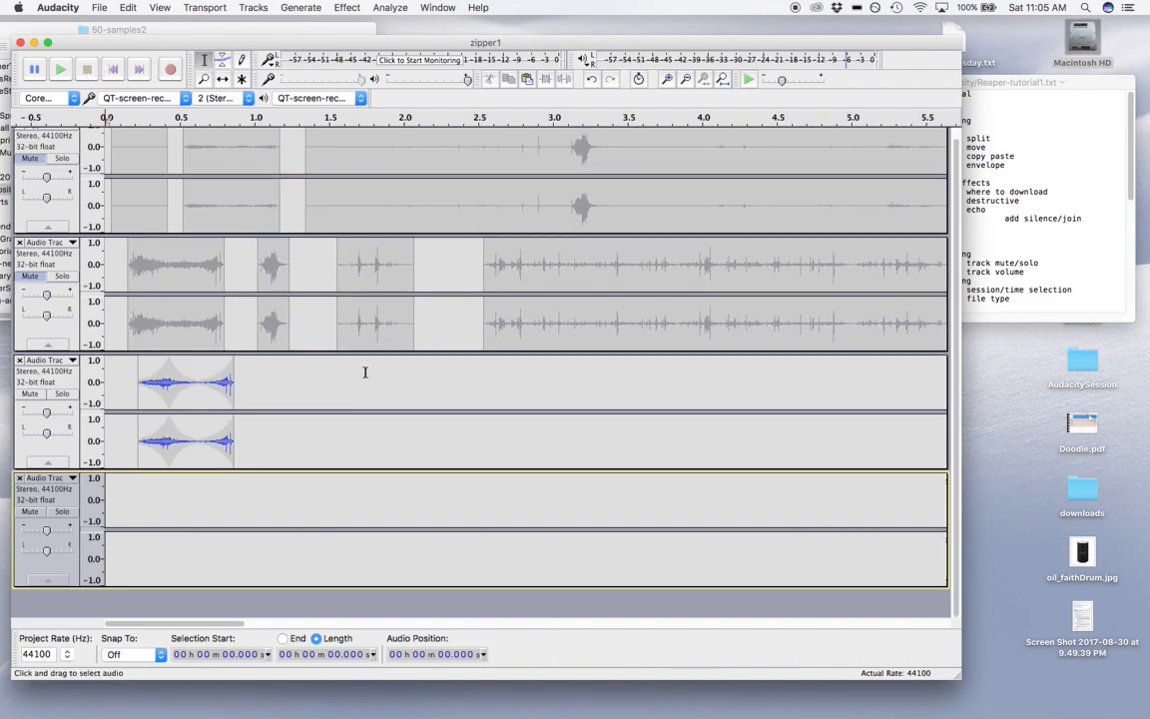
pyautogui.scroll(1, 364, 372)
pyautogui.doubleClick(630, 282)
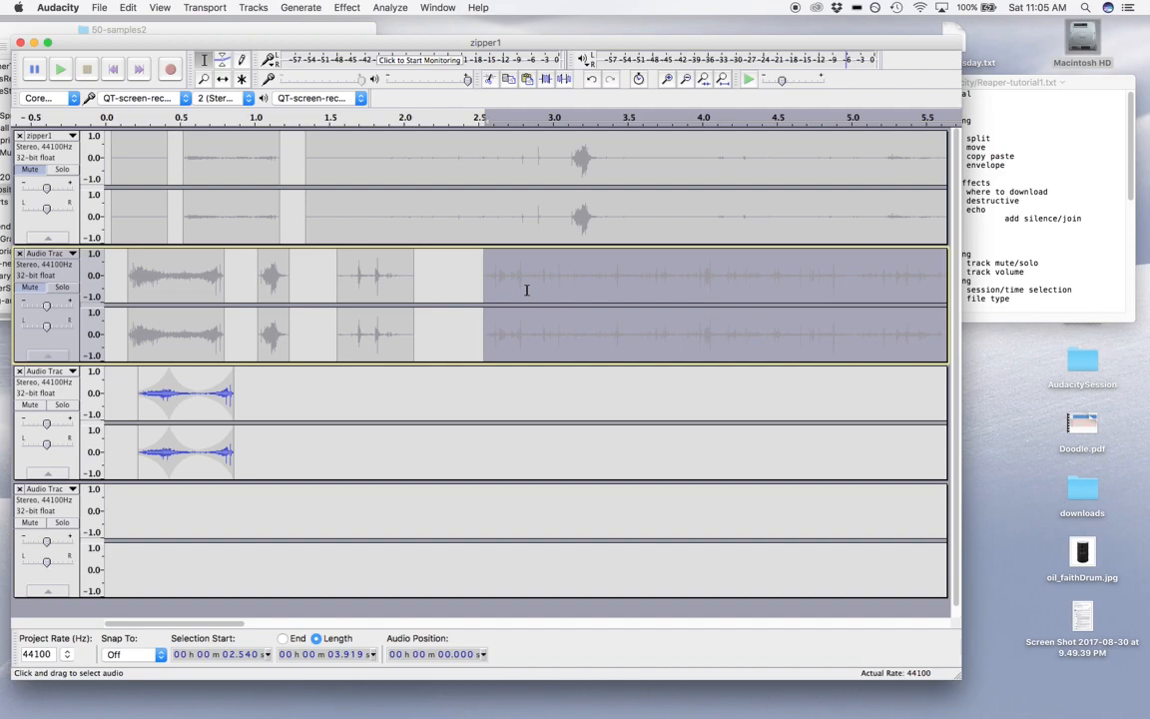
pyautogui.click(233, 508)
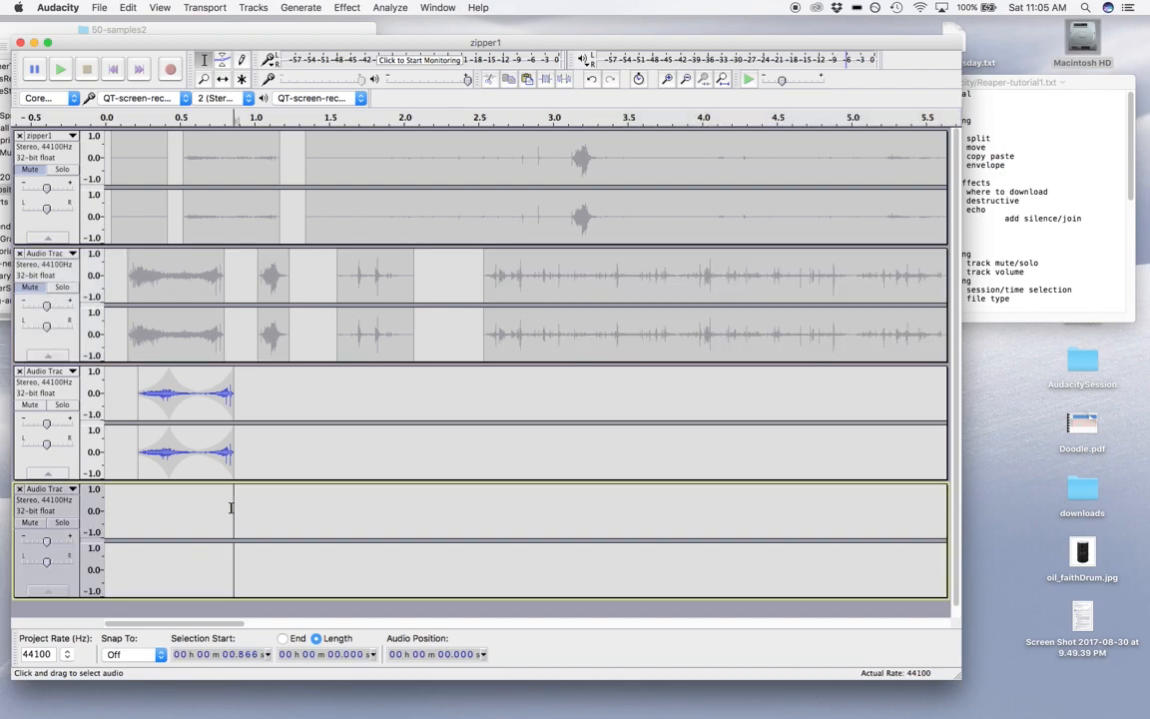
pyautogui.press('super+v')
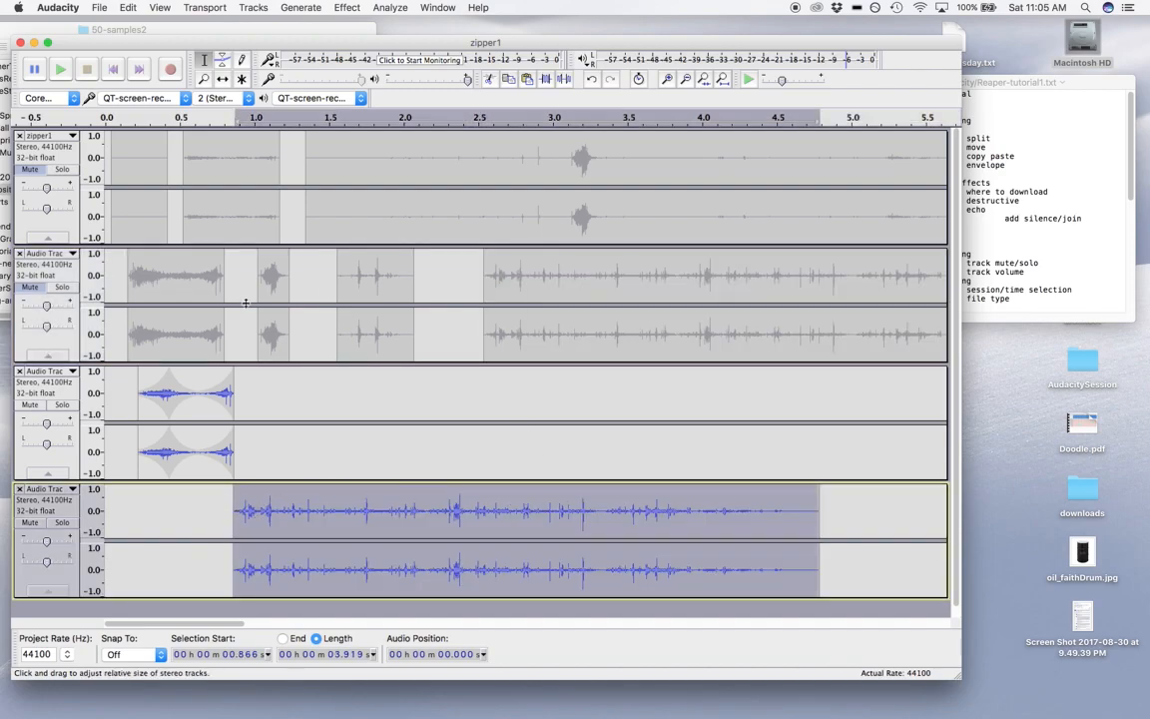
# Copy the second track's 0.204 s clip starting at 1.030 s and paste it on the third track at 3.205 s
pyautogui.doubleClick(271, 330)
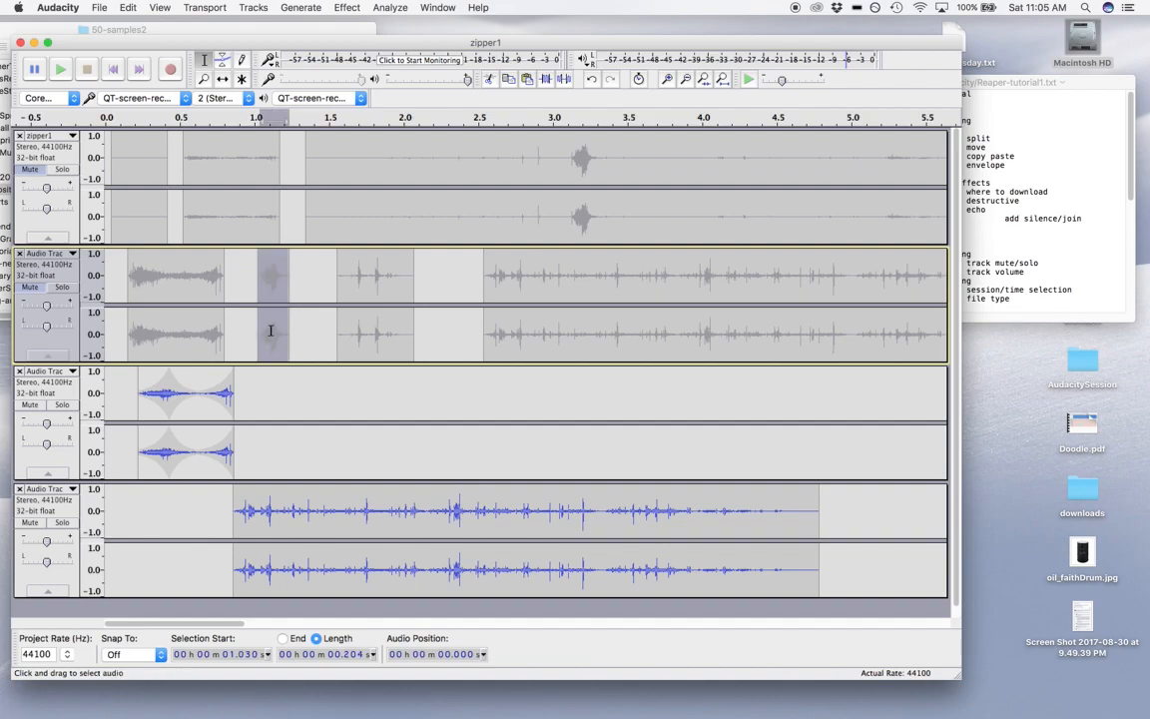
pyautogui.click(584, 403)
pyautogui.press('super+v')
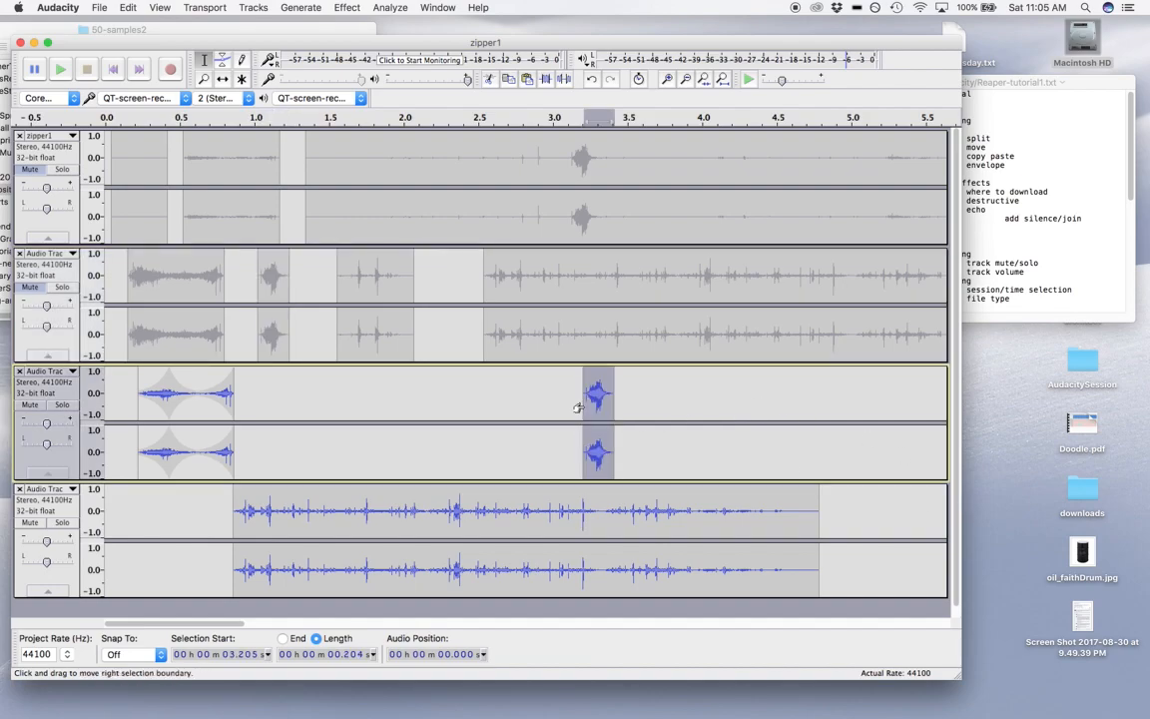
# Split the fourth track's clip at 3.328 s and move the second part to start at about 4.2 s
pyautogui.moveTo(602, 517)
pyautogui.mouseDown()
pyautogui.moveTo(811, 525)
pyautogui.moveTo(603, 516)
pyautogui.mouseUp()
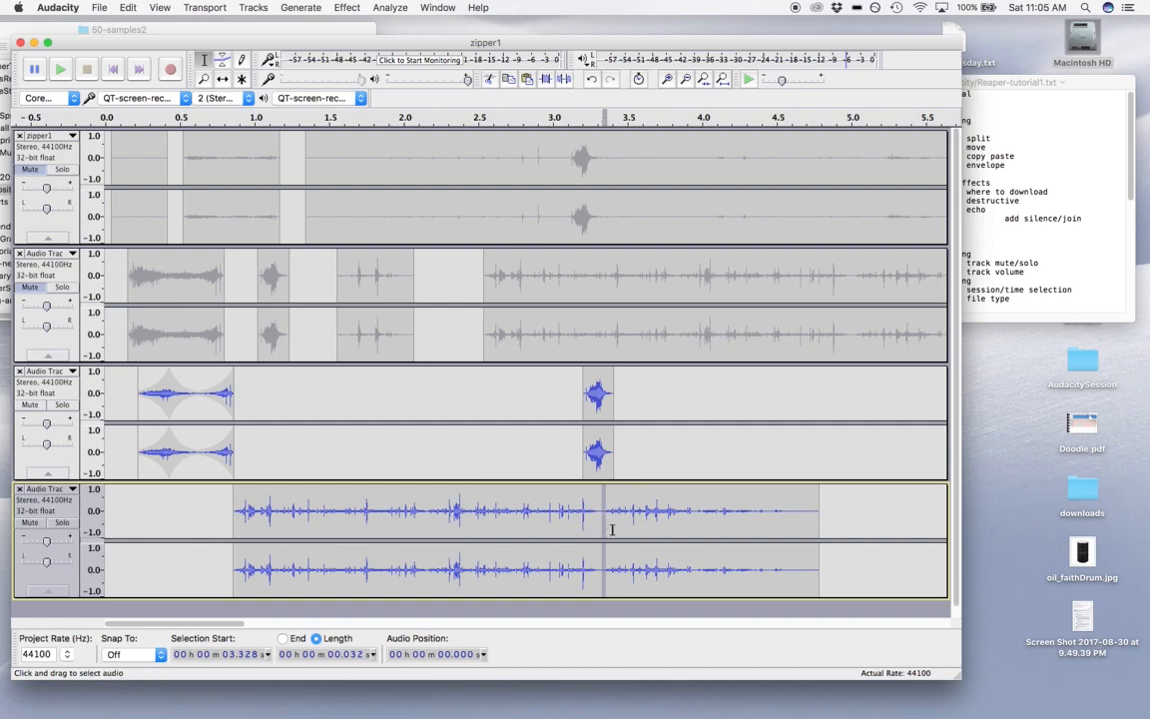
pyautogui.click(747, 405)
pyautogui.click(602, 526)
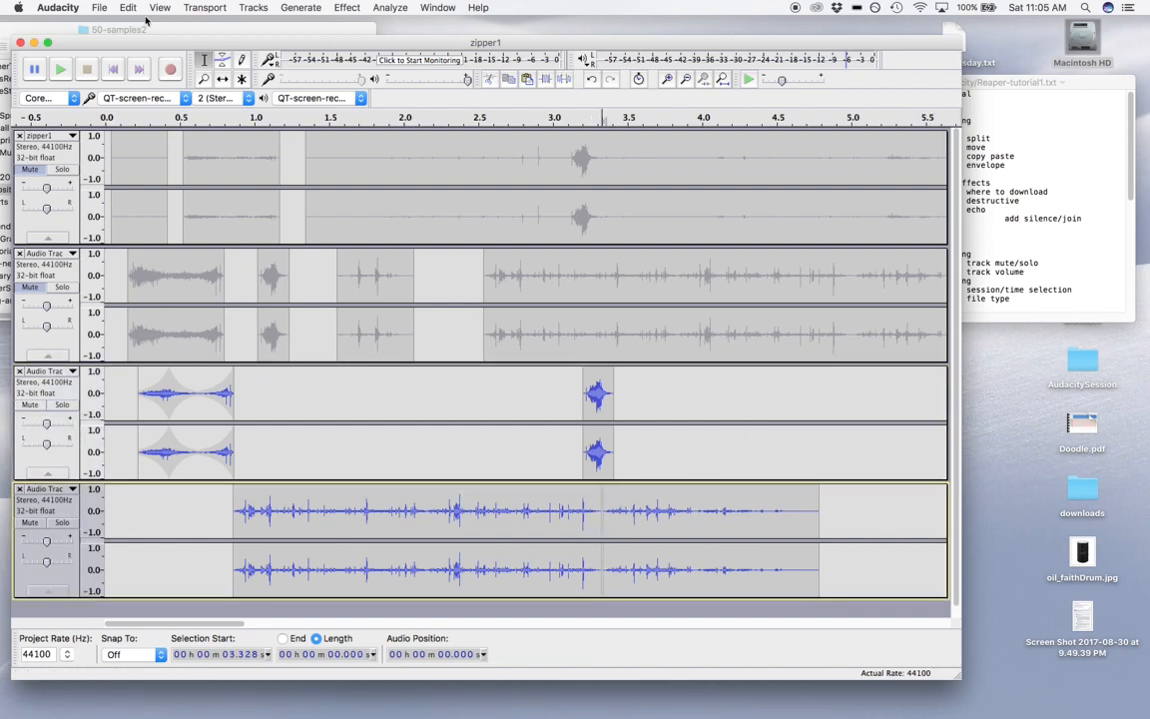
pyautogui.click(222, 78)
pyautogui.moveTo(624, 516); pyautogui.dragTo(804, 515)
pyautogui.click(204, 60)
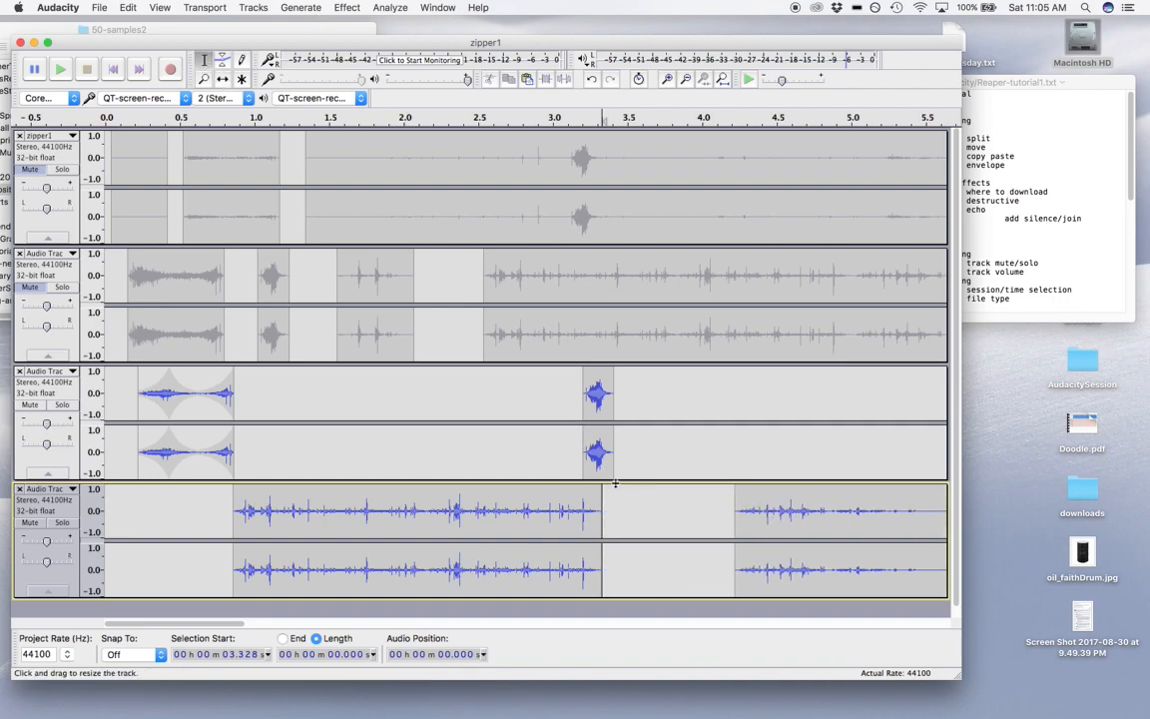
# Fade out the last 0.064 s of the fourth track's first clip, from 3.264 s
pyautogui.moveTo(604, 526); pyautogui.dragTo(594, 526)
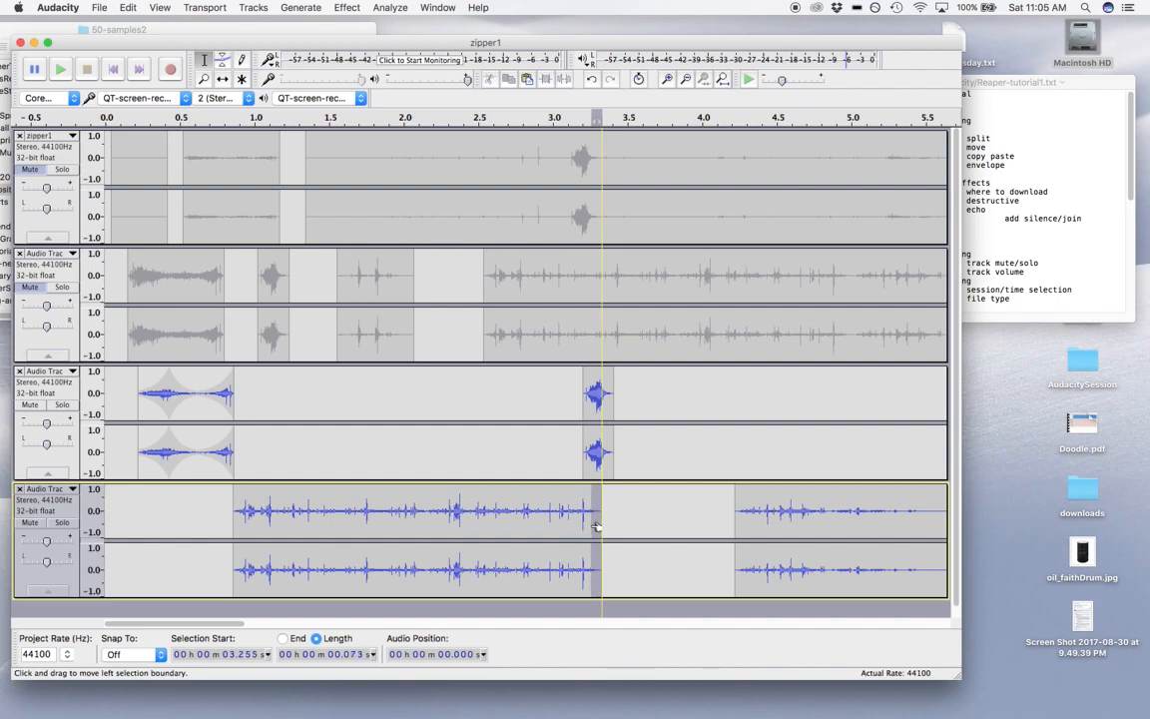
pyautogui.click(347, 7)
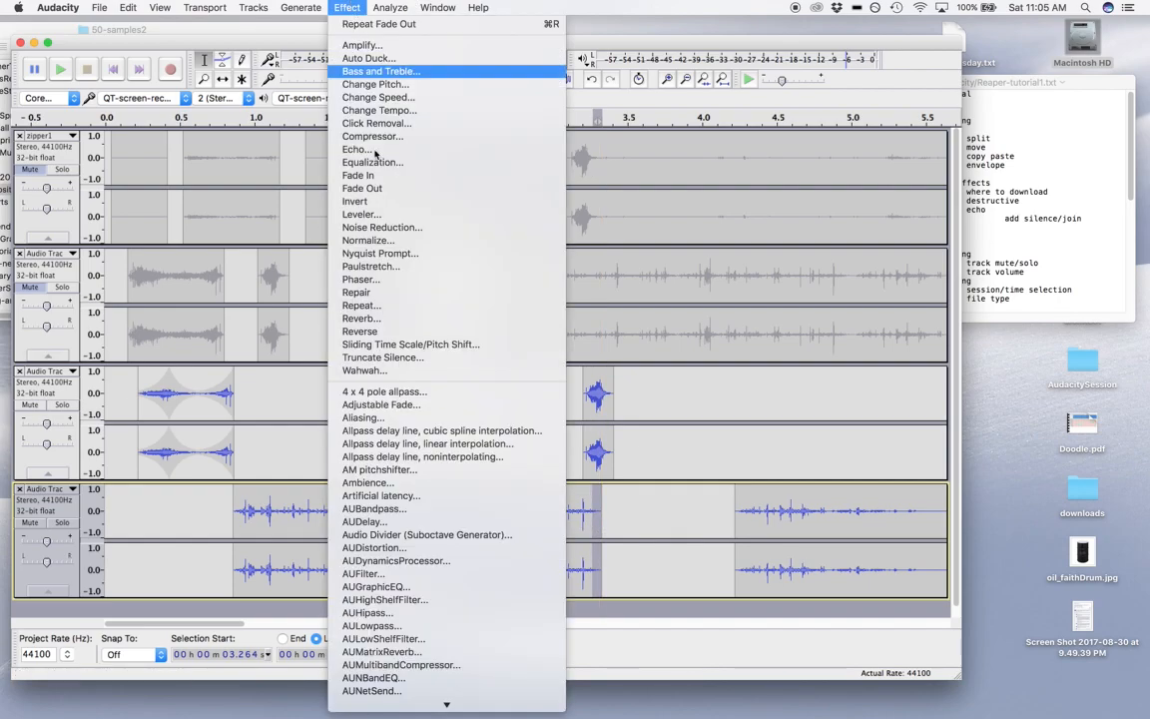
pyautogui.click(390, 184)
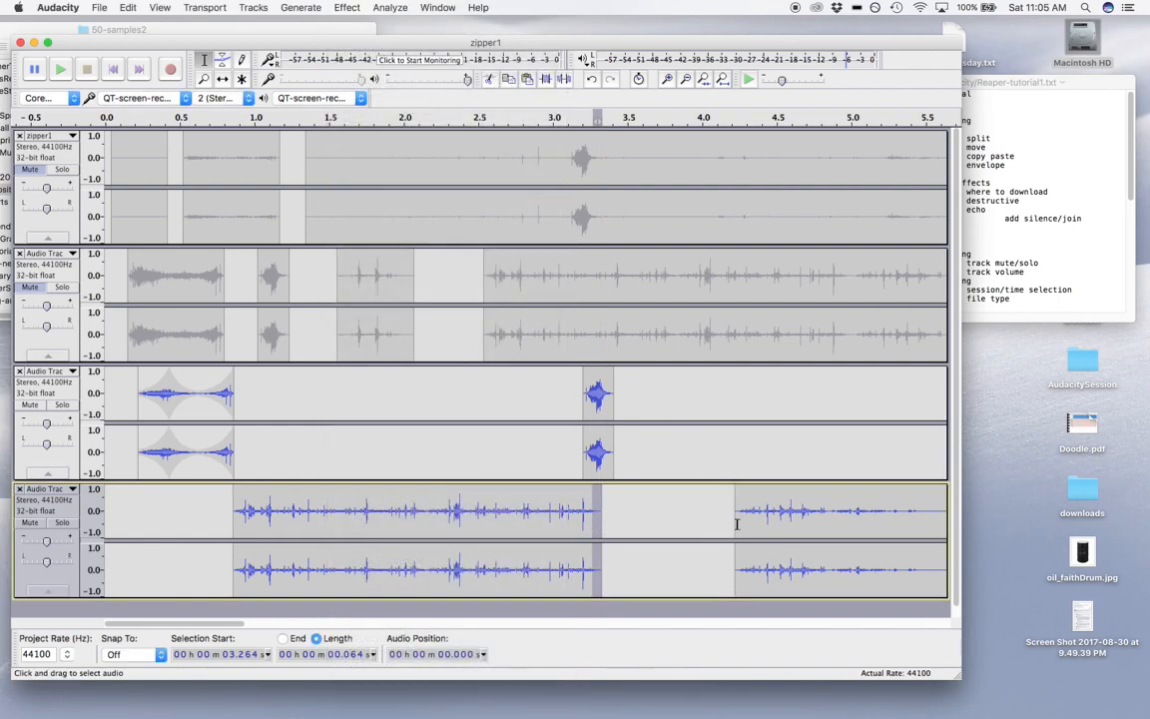
# Fade in the beginning of the fourth track's second clip over 0.037 s from 4.222 s
pyautogui.moveTo(738, 526); pyautogui.dragTo(743, 527)
pyautogui.click(346, 7)
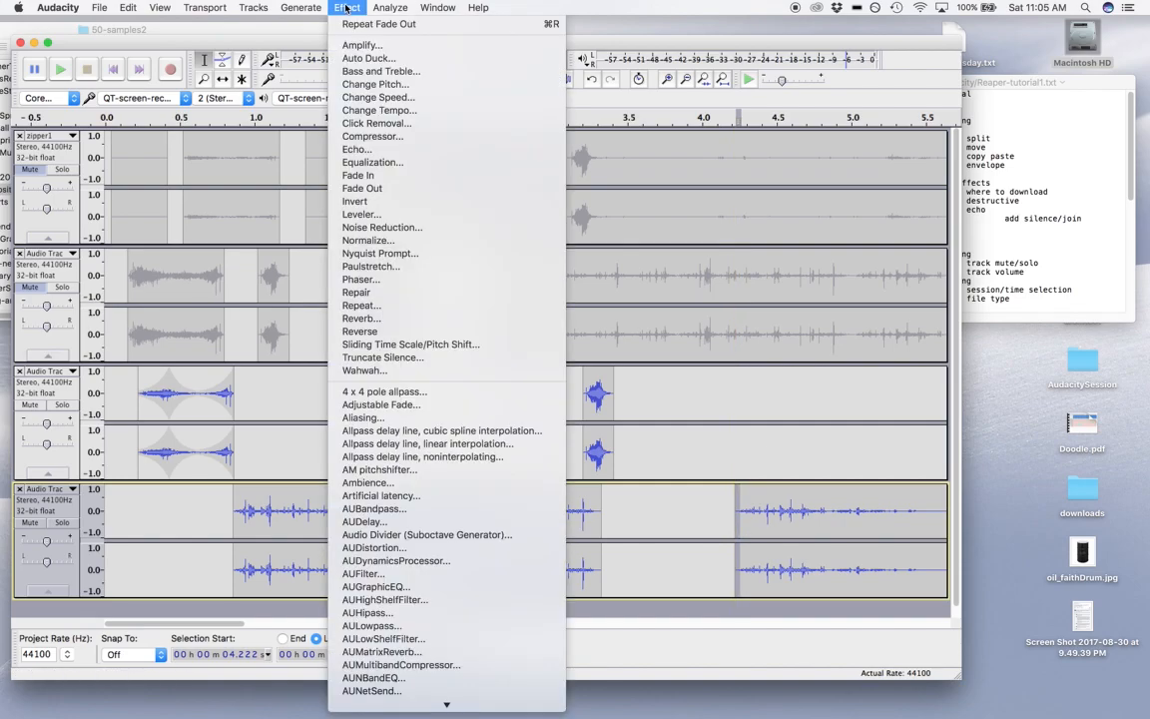
pyautogui.click(414, 176)
pyautogui.click(686, 80)
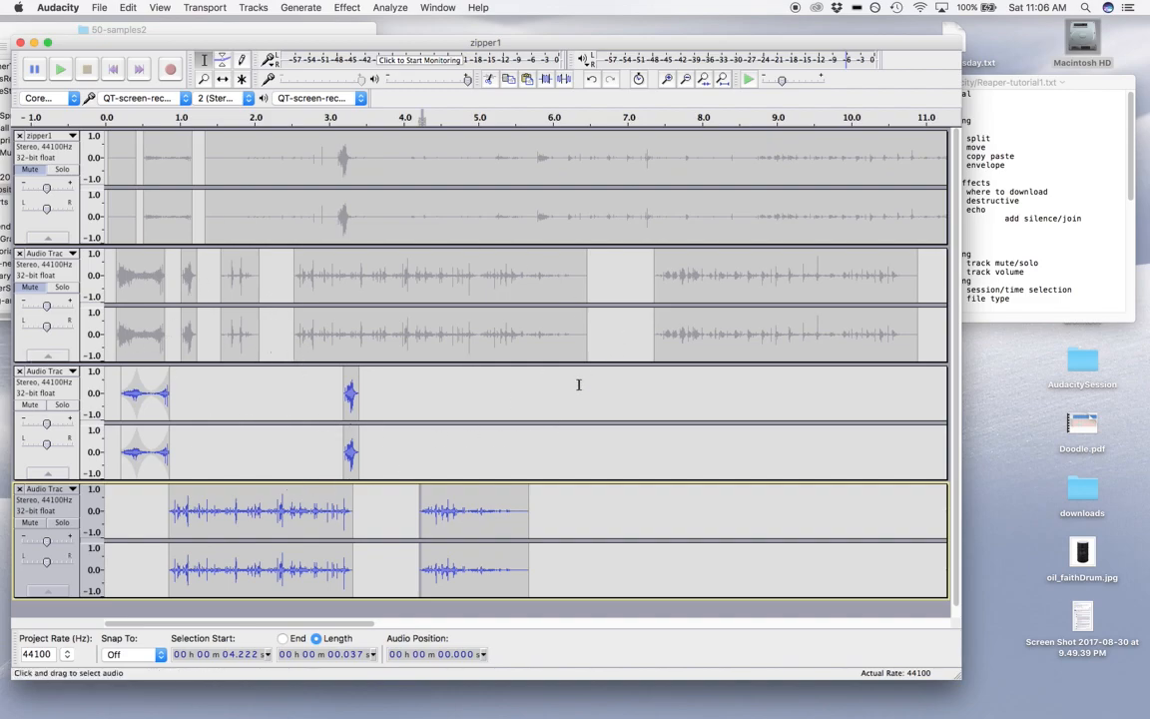
# Play the arrangement from the start twice to hear how the zipper clips fit together
pyautogui.click(114, 70)
pyautogui.press('space')
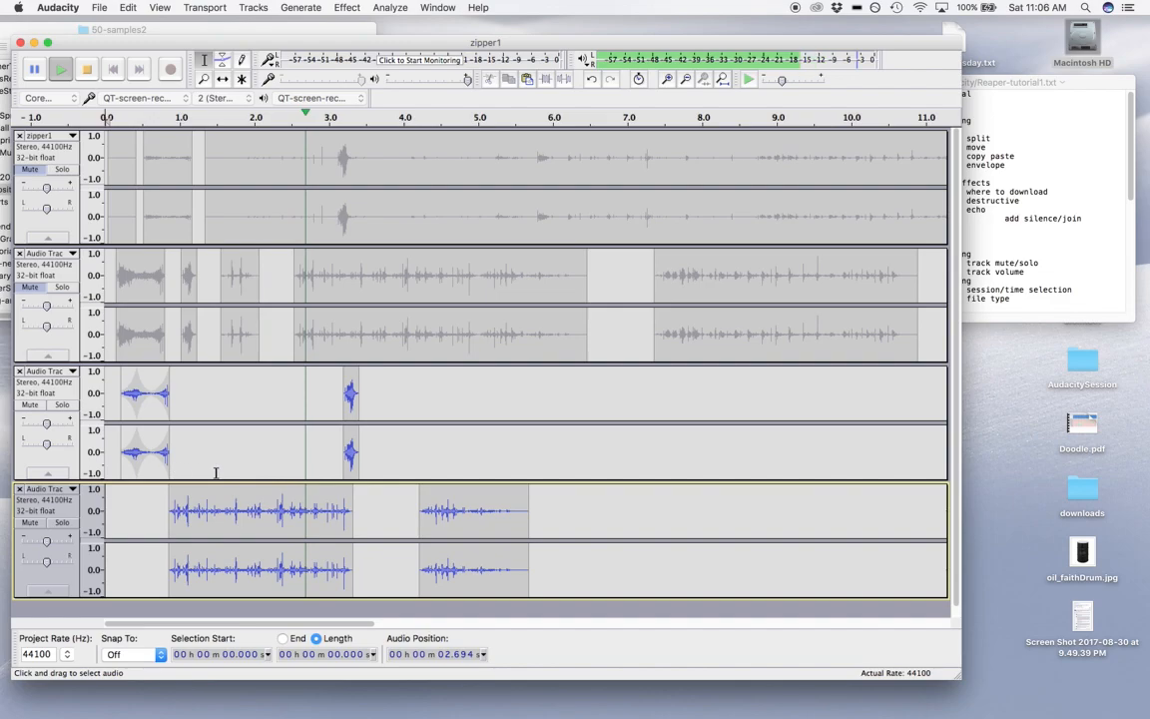
pyautogui.press('space')
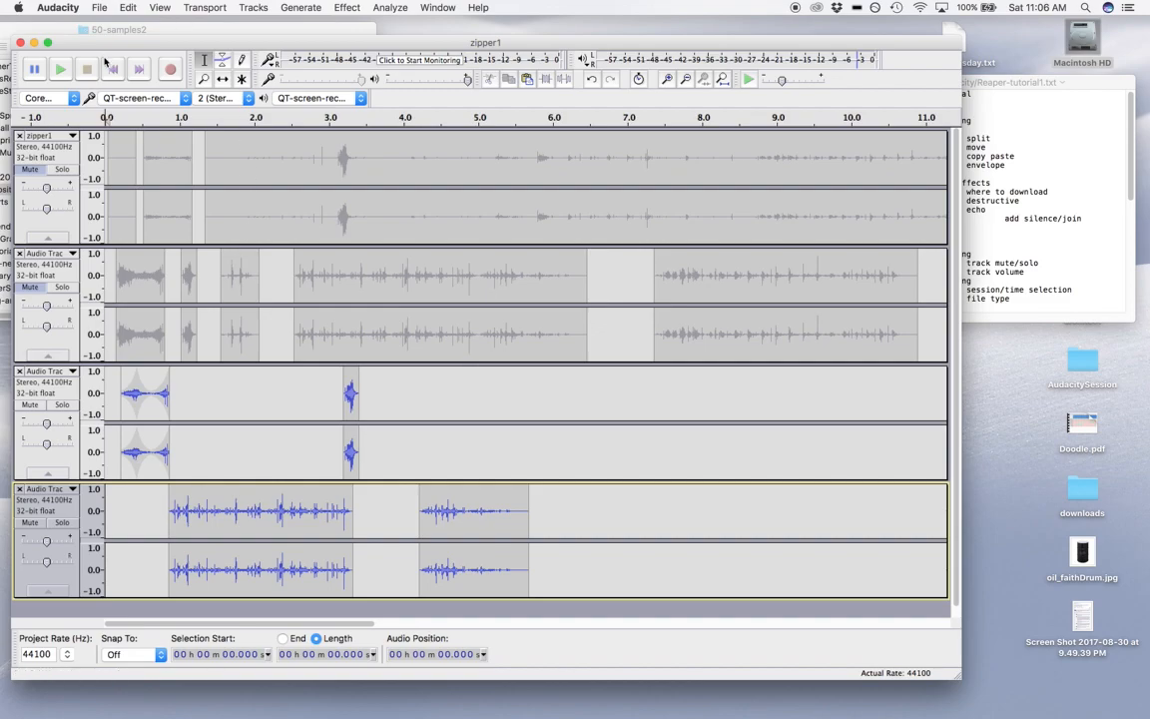
pyautogui.press('space')
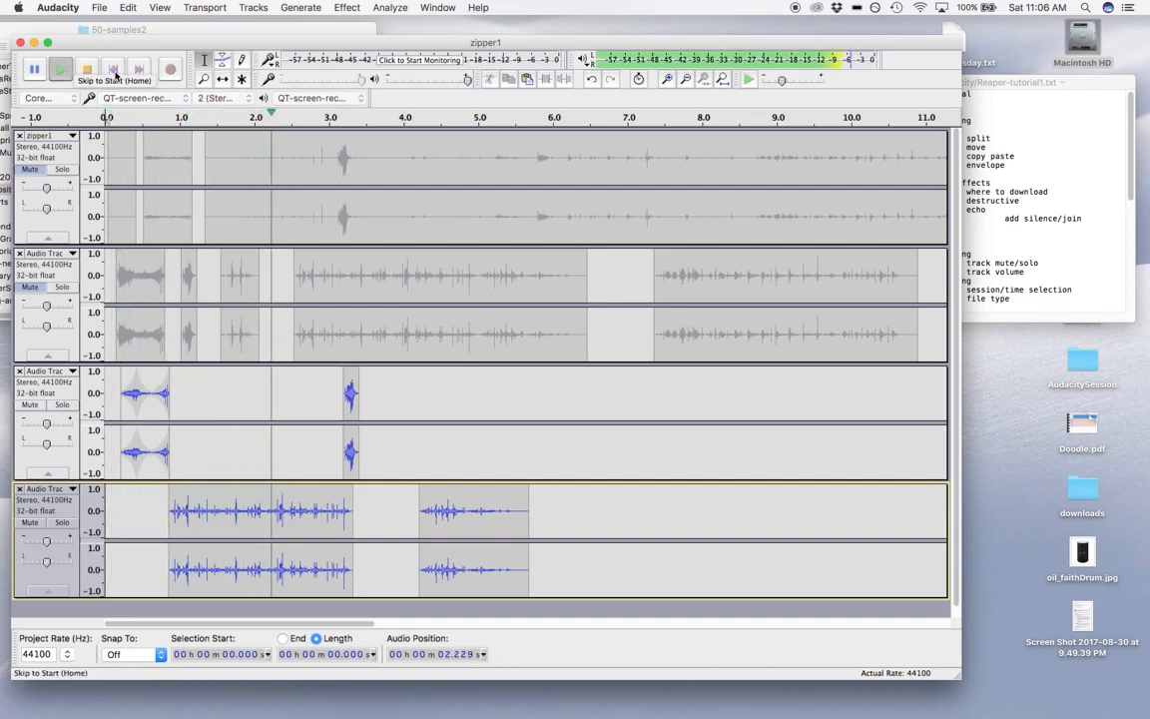
pyautogui.click(114, 72)
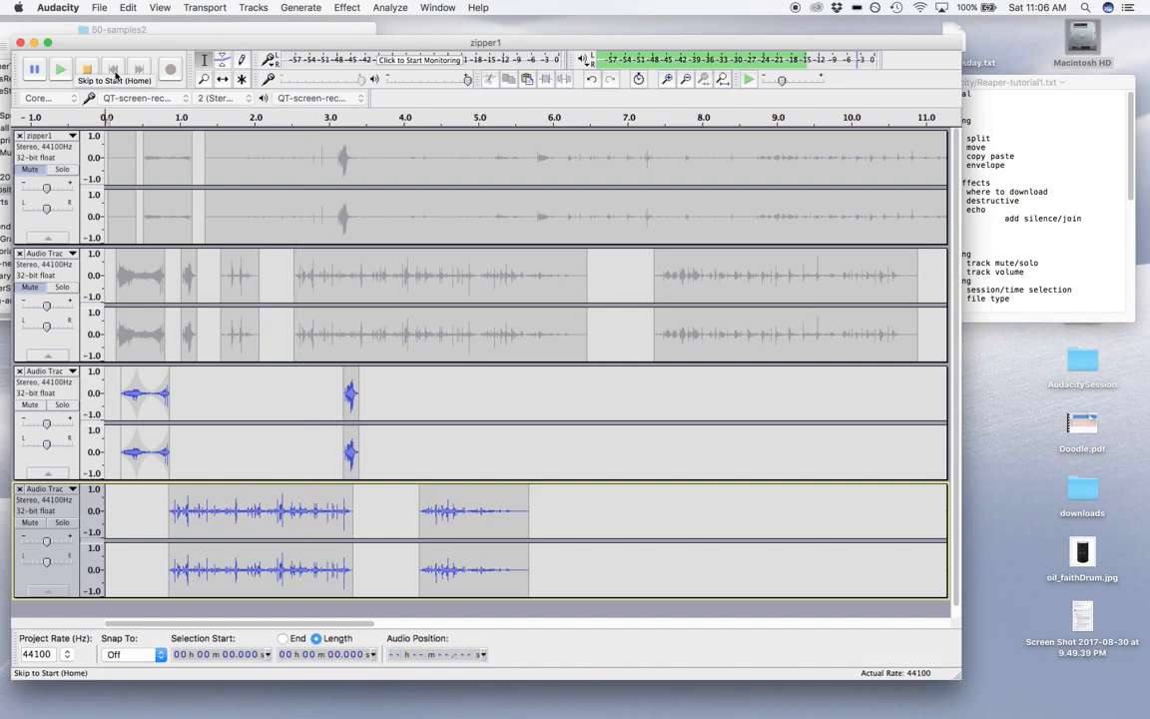
# Split the bottom track's first clip at 2.457 s, shift its tail to about 3.0 s, and move the third track's short clip to about 2.3 s
pyautogui.click(288, 512)
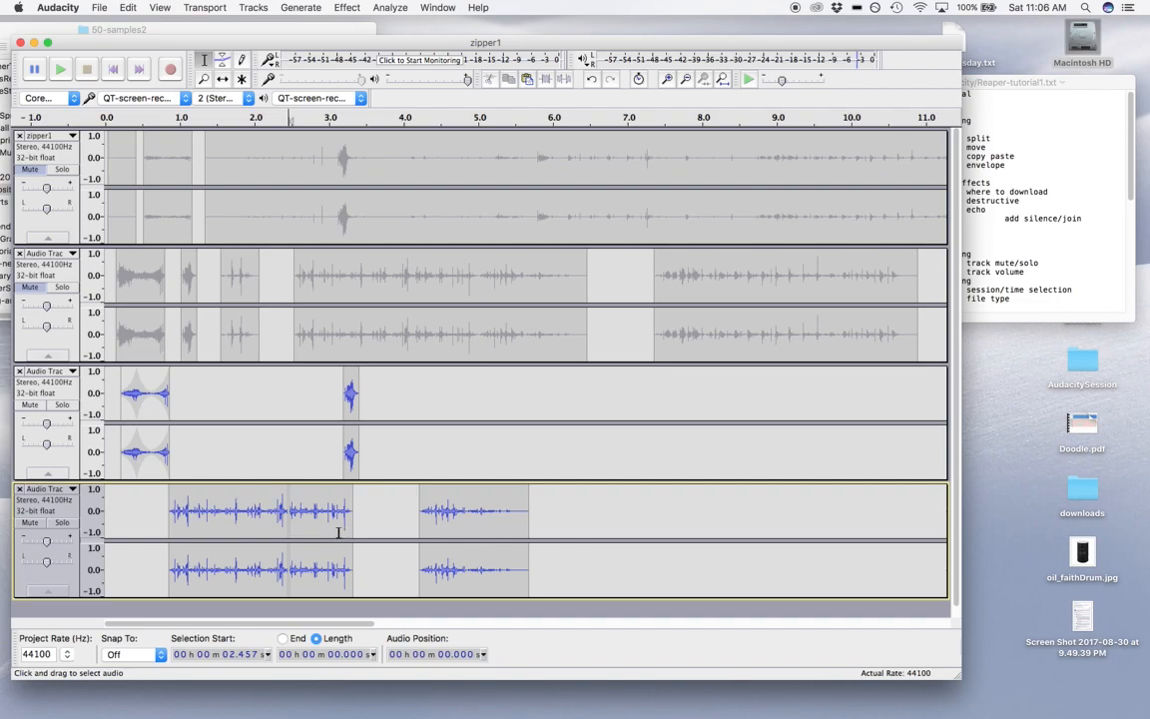
pyautogui.click(223, 77)
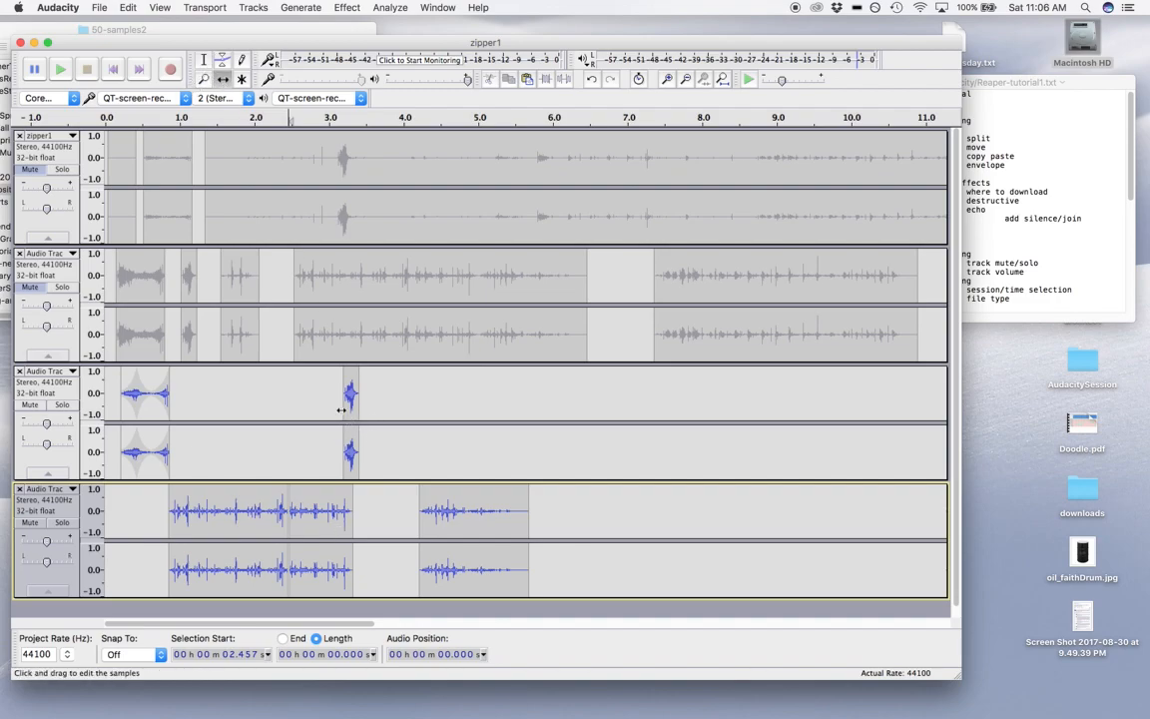
pyautogui.moveTo(352, 457); pyautogui.dragTo(285, 459)
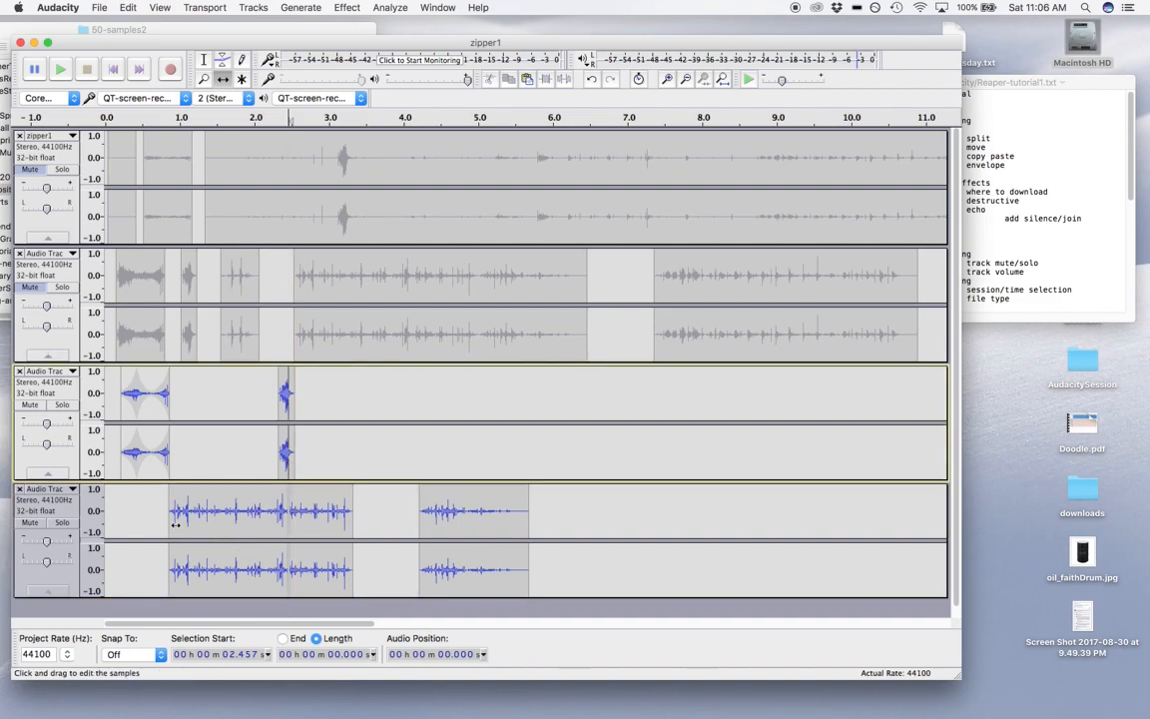
pyautogui.moveTo(319, 507); pyautogui.dragTo(363, 509)
# Play the rearranged clips from the start to check the timing around the cut
pyautogui.click(114, 70)
pyautogui.press('space')
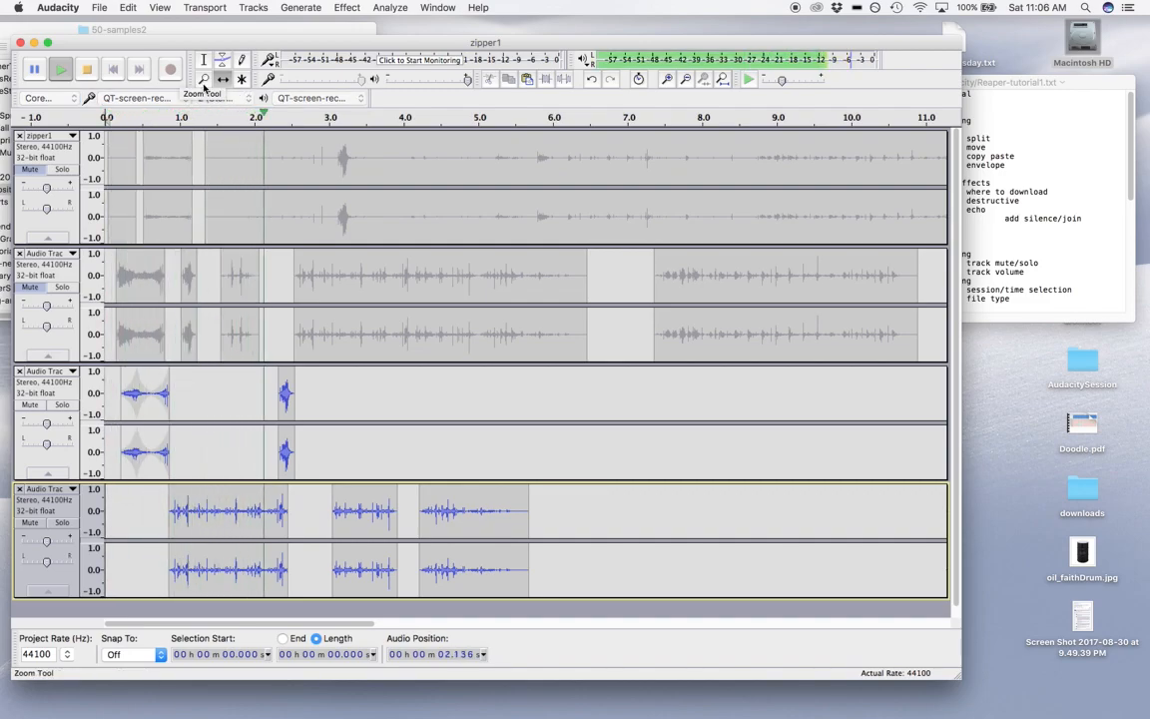
pyautogui.press('space')
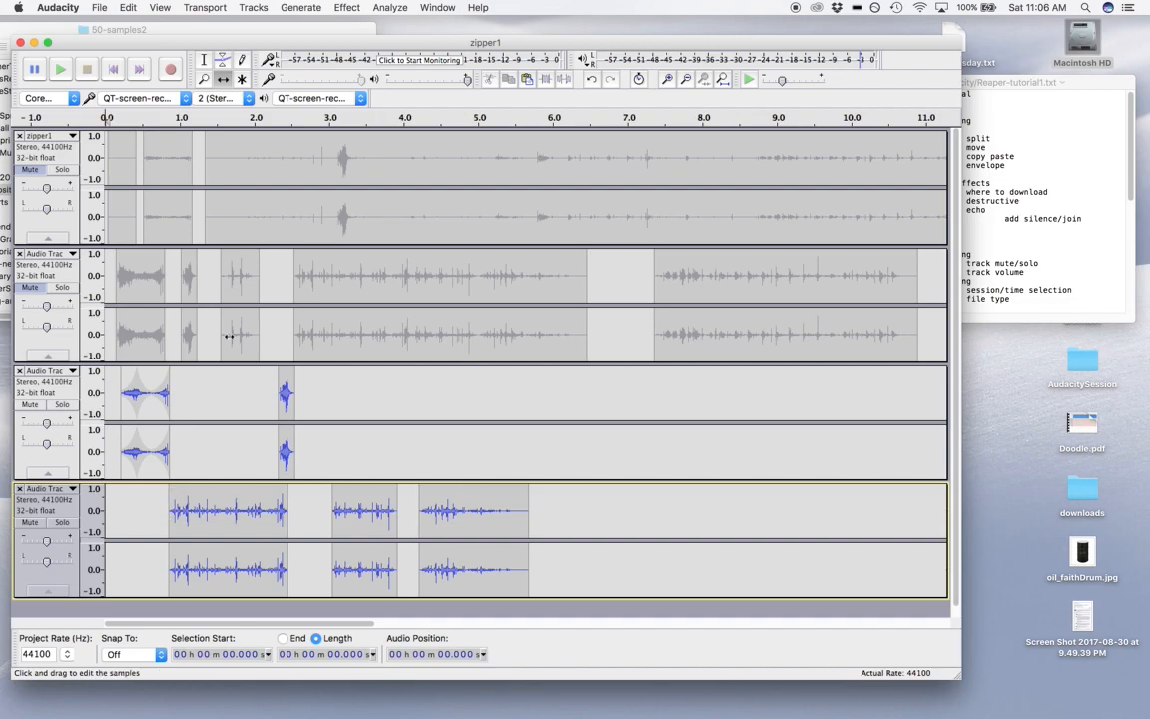
pyautogui.press('space')
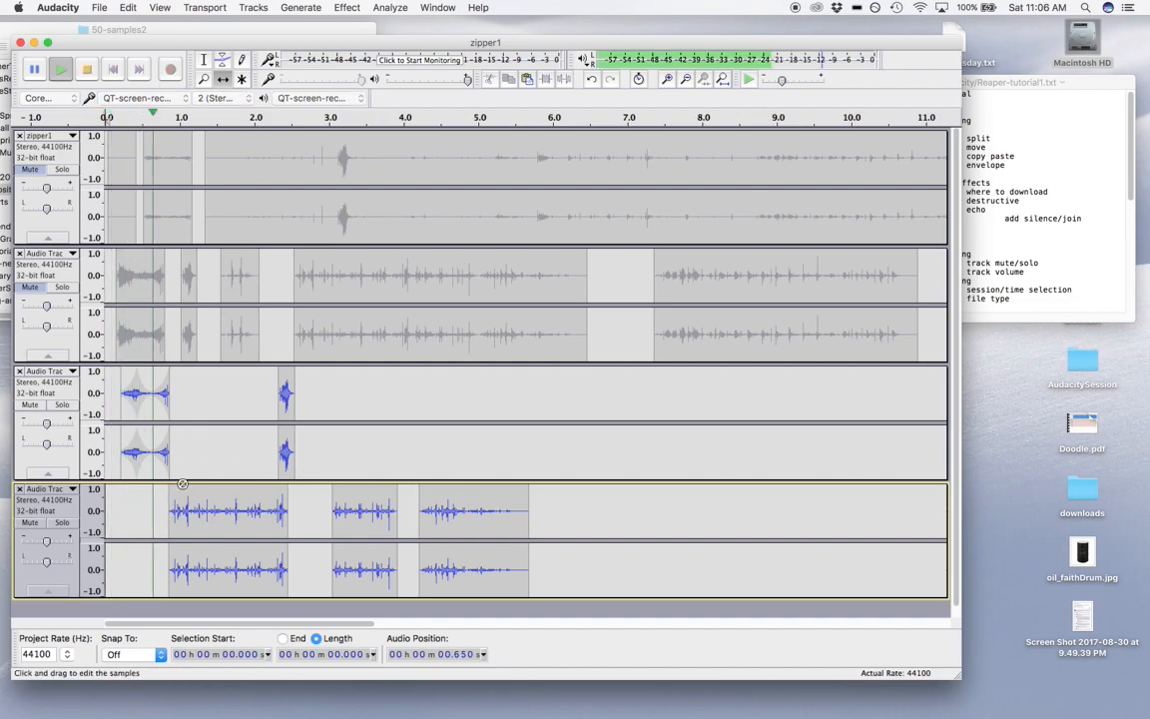
pyautogui.press('space')
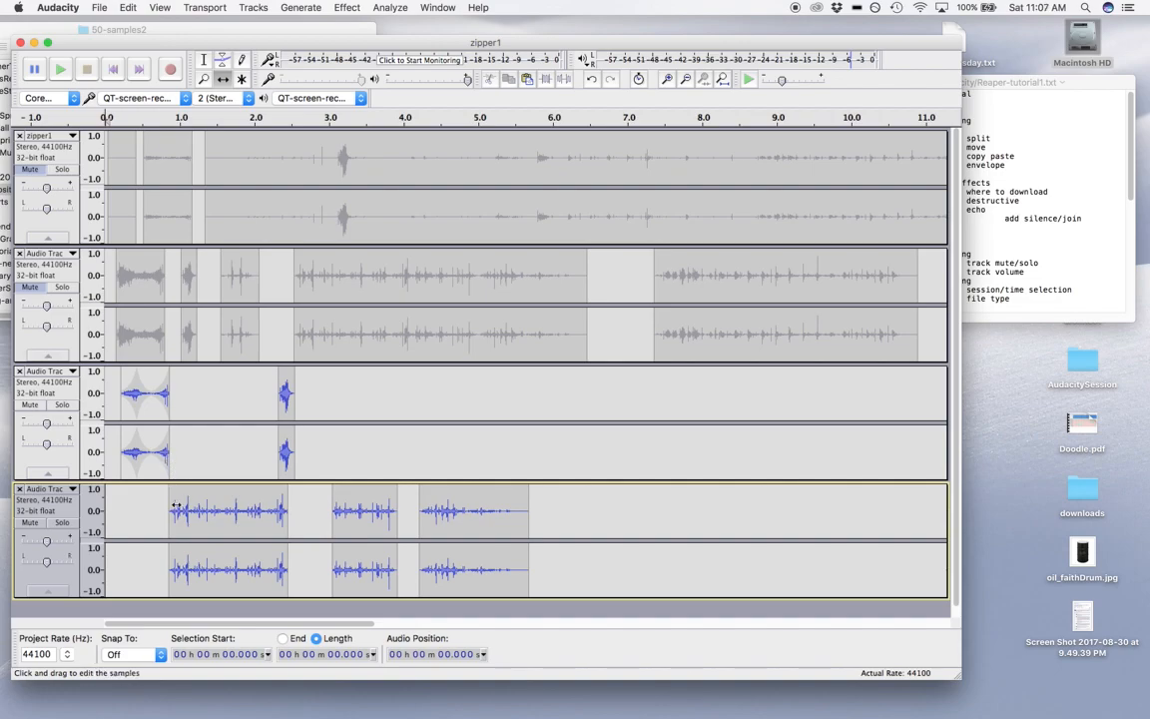
# Shift the bottom track's first clip to start at about 0.77 s, overlapping the third track's first clip, and play the result
pyautogui.press('super+1')
pyautogui.press('super+1')
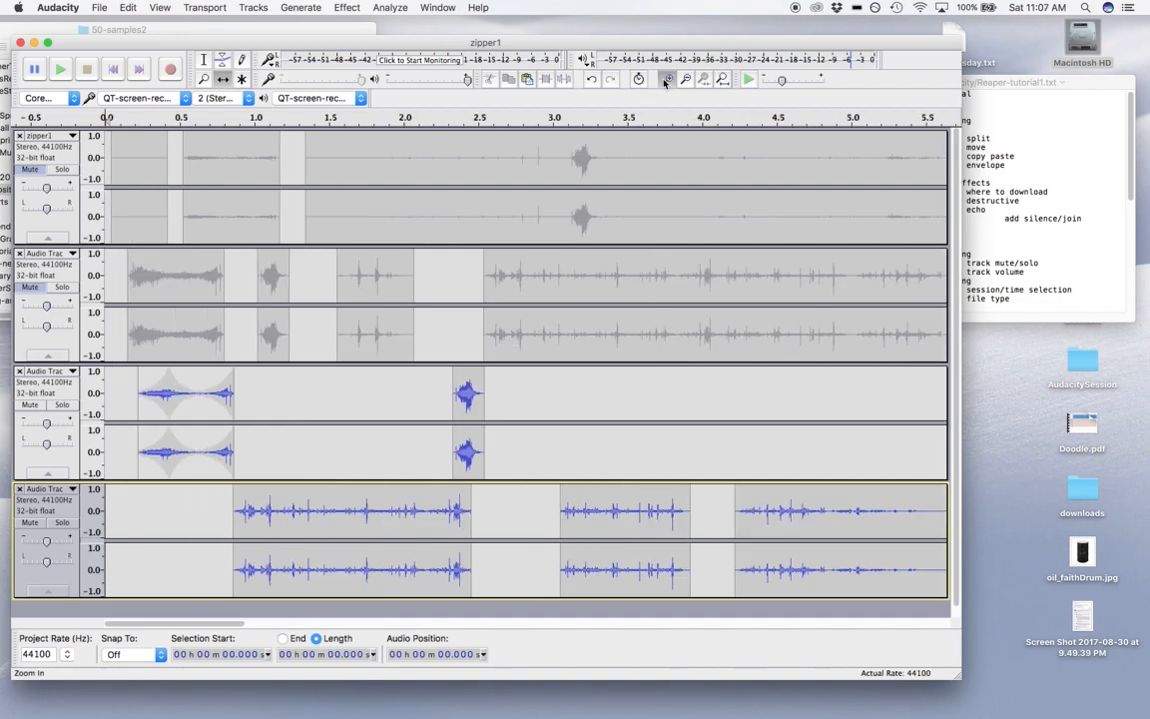
pyautogui.moveTo(375, 524); pyautogui.dragTo(348, 523)
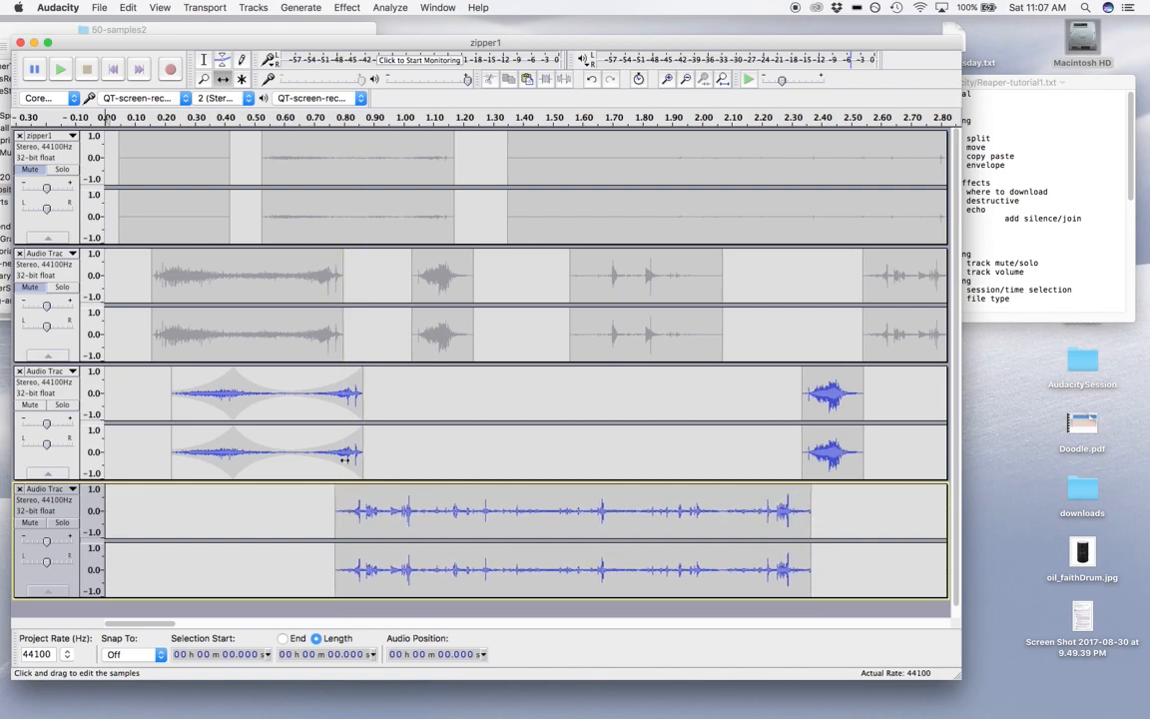
pyautogui.press('space')
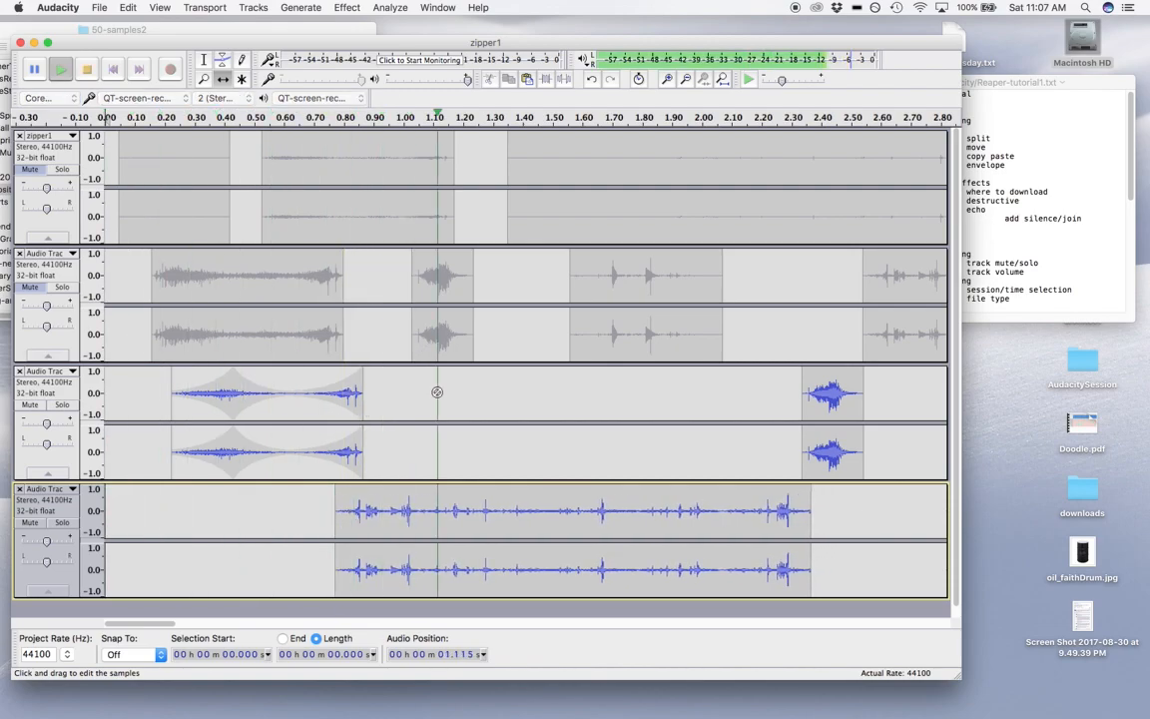
pyautogui.press('space')
# Move the third track's short clip to start at about 2.2 s and play the arrangement from the start
pyautogui.moveTo(841, 459); pyautogui.dragTo(802, 466)
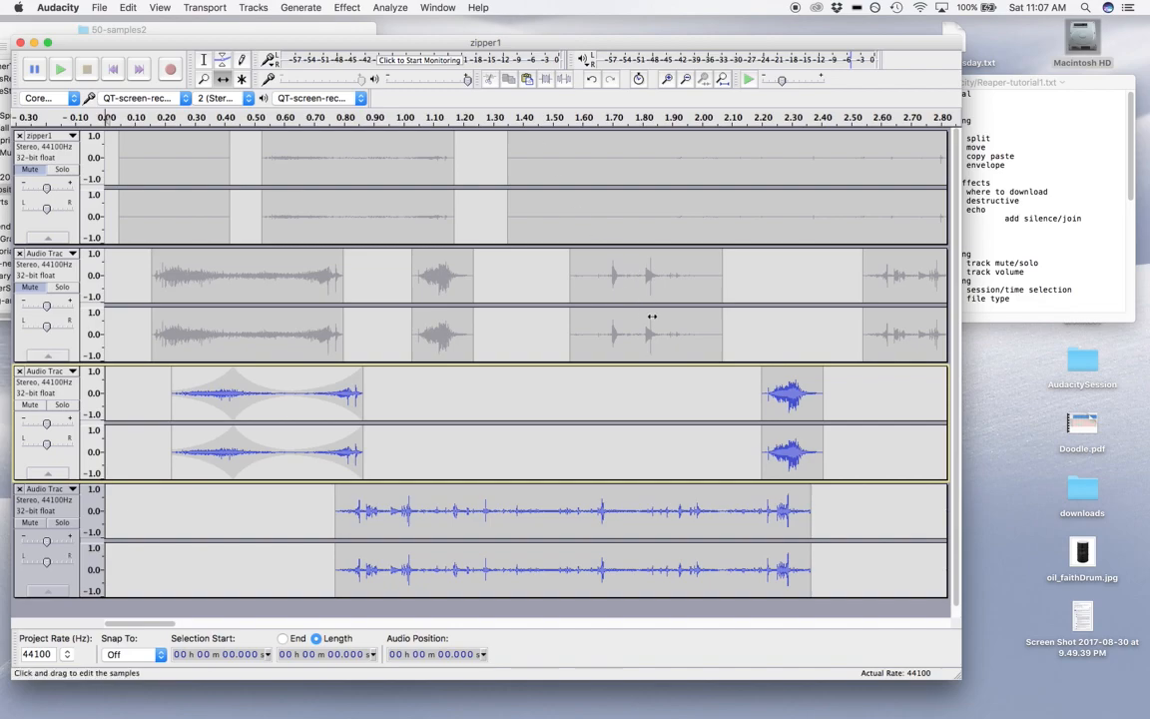
pyautogui.press('space')
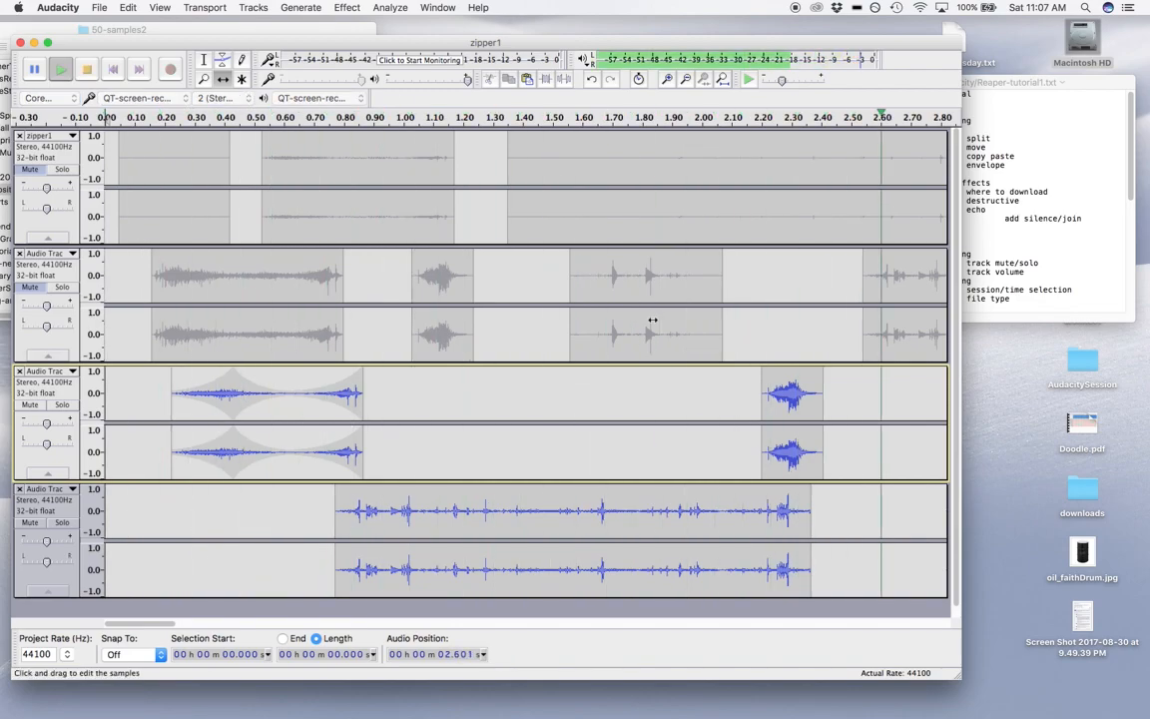
pyautogui.press('space')
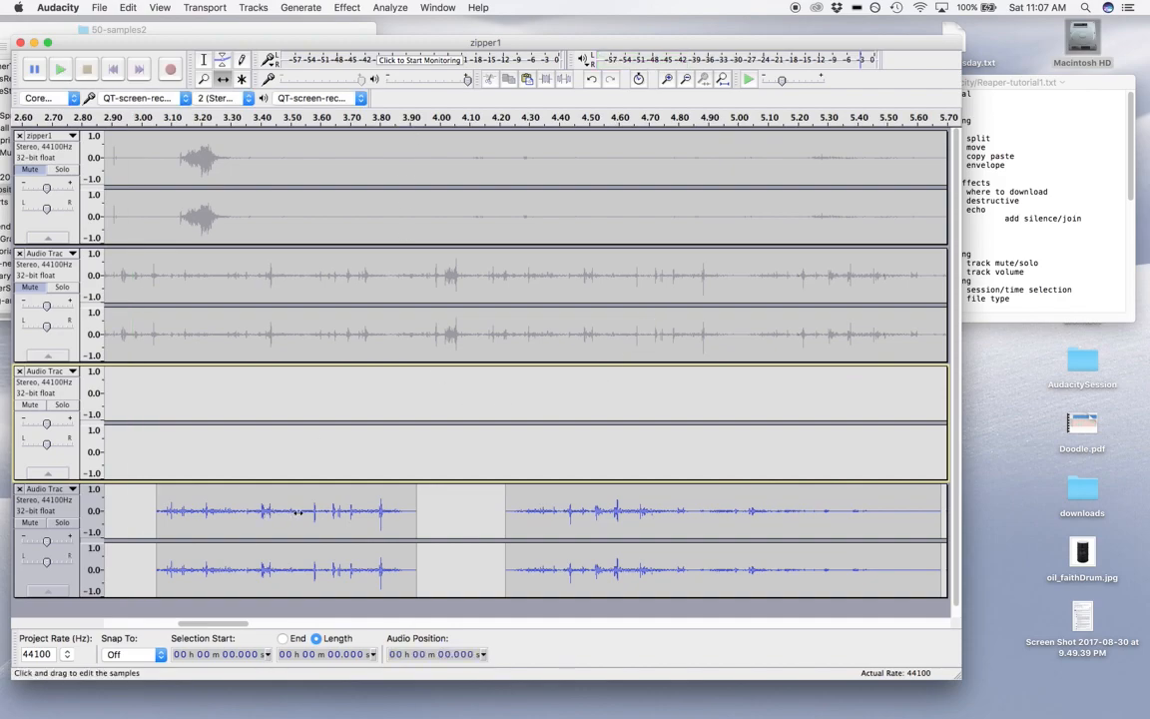
# Play the arrangement from 3.019 s to review the bottom track's last two clips
pyautogui.scroll(-1, 335, 515)
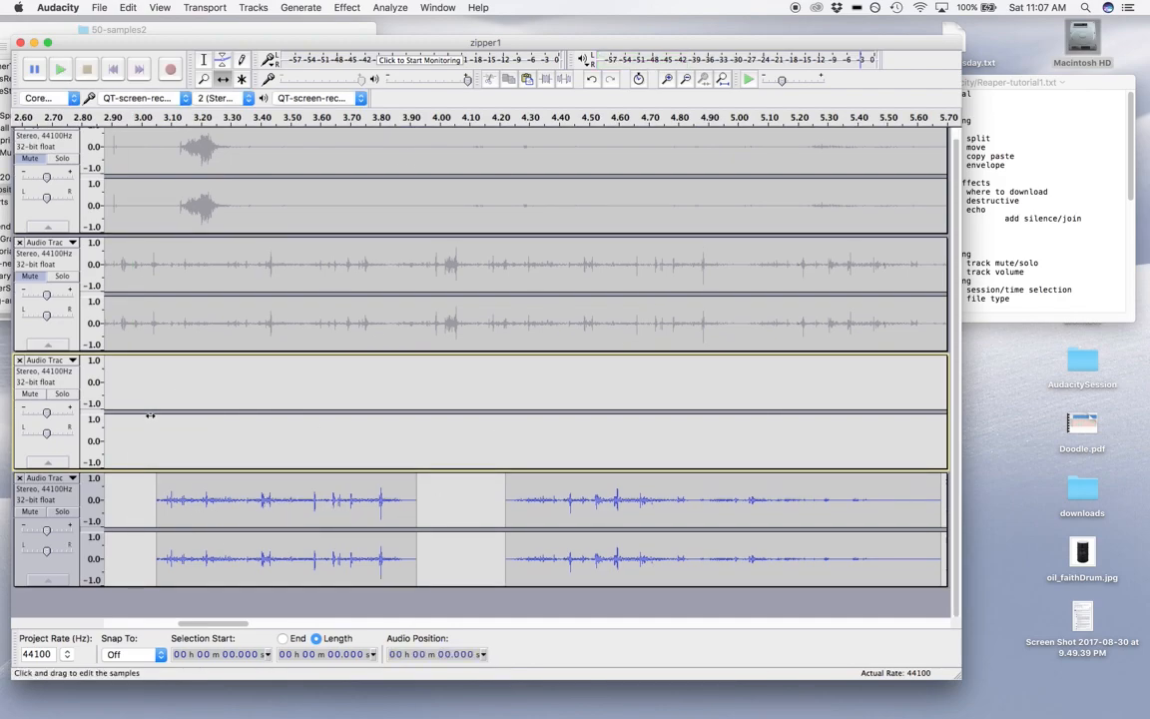
pyautogui.click(204, 59)
pyautogui.click(146, 437)
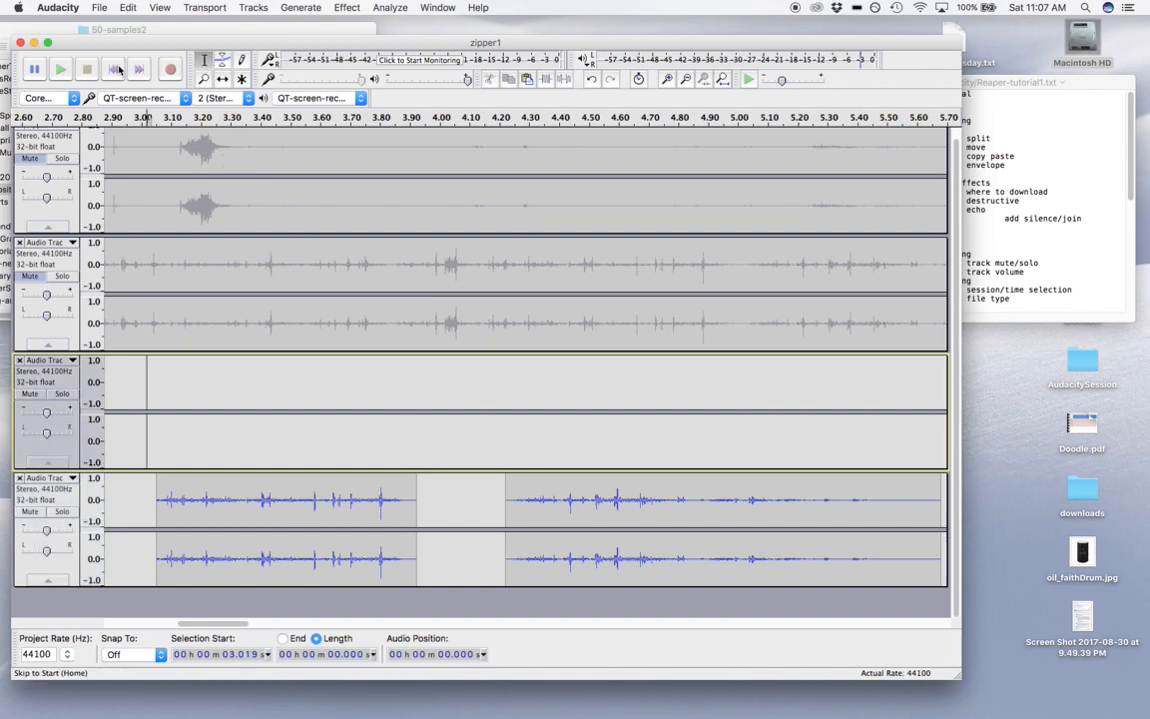
pyautogui.click(685, 80)
pyautogui.click(685, 80)
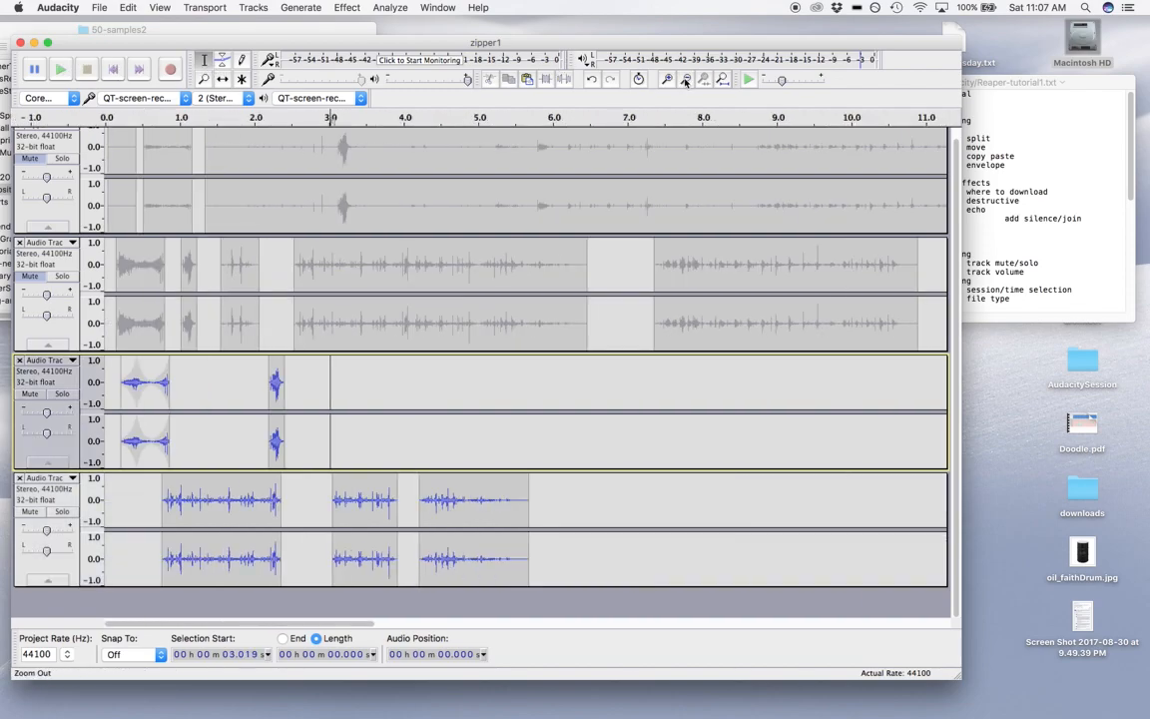
pyautogui.press('space')
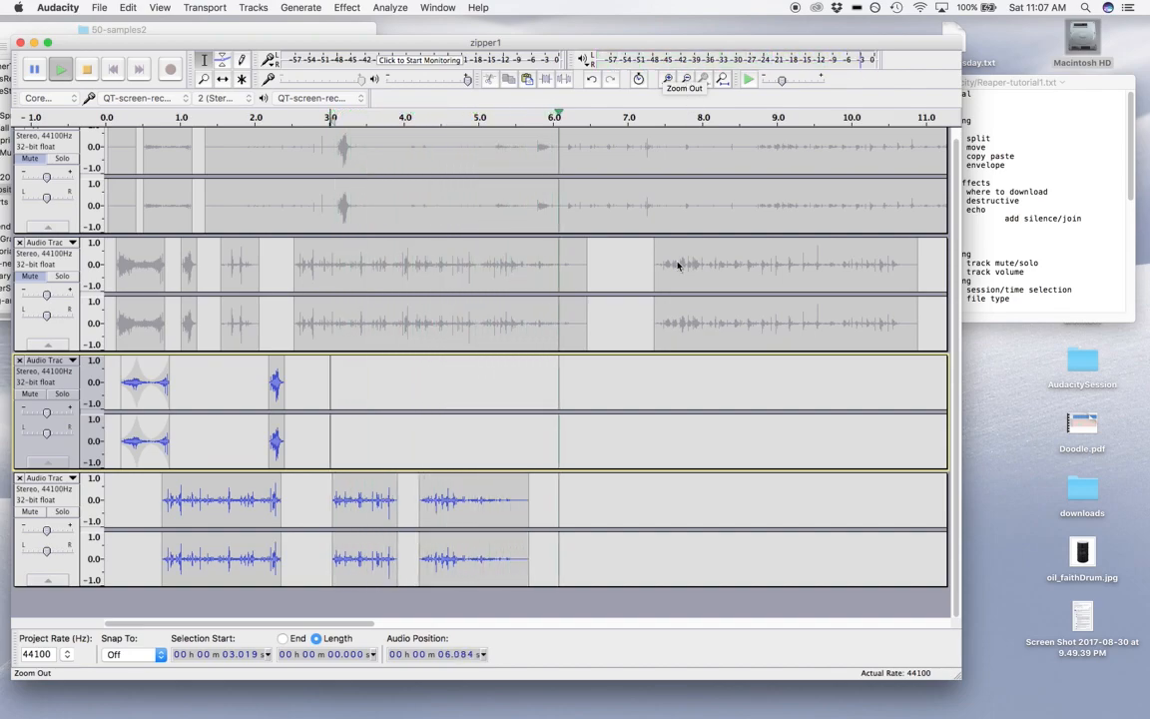
pyautogui.press('space')
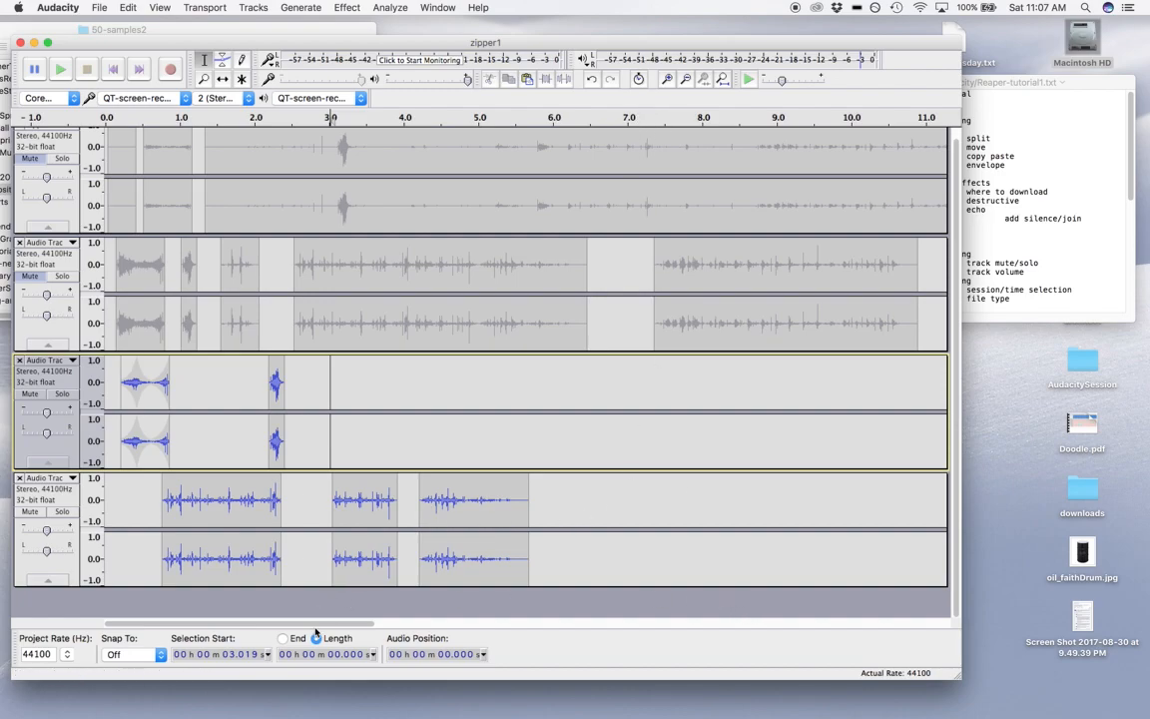
# Unmute the second track and play its last clip from 6.730 s
pyautogui.moveTo(336, 627); pyautogui.dragTo(279, 625)
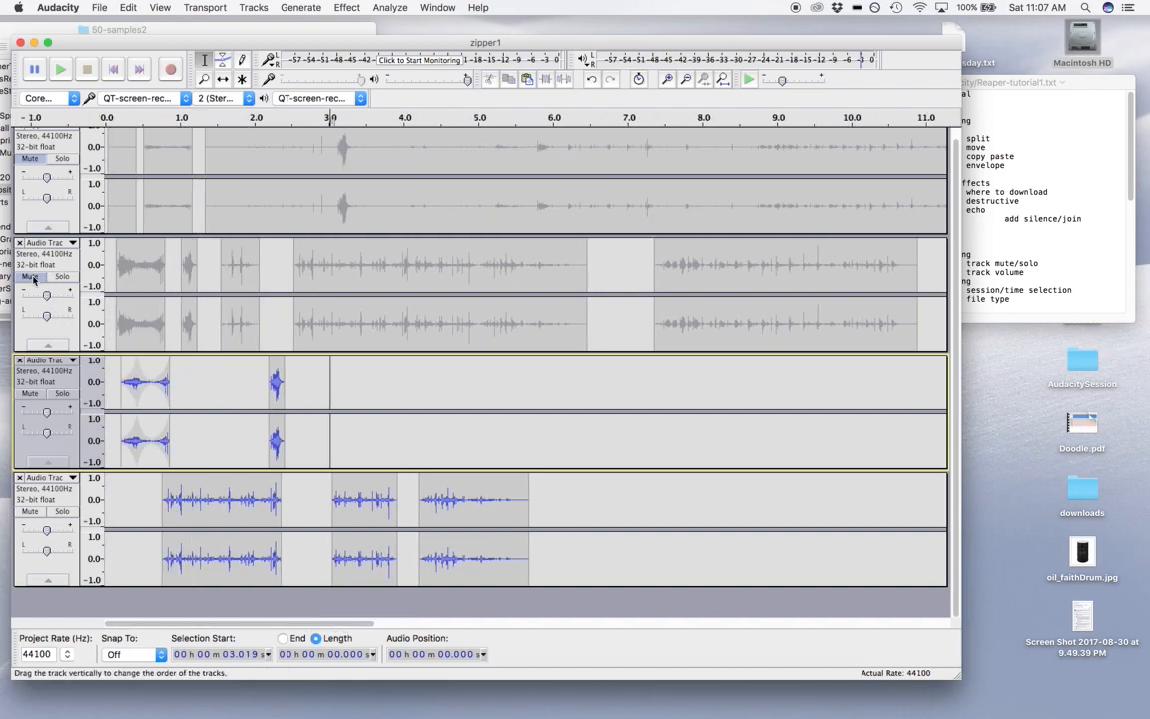
pyautogui.click(31, 277)
pyautogui.click(608, 269)
pyautogui.press('space')
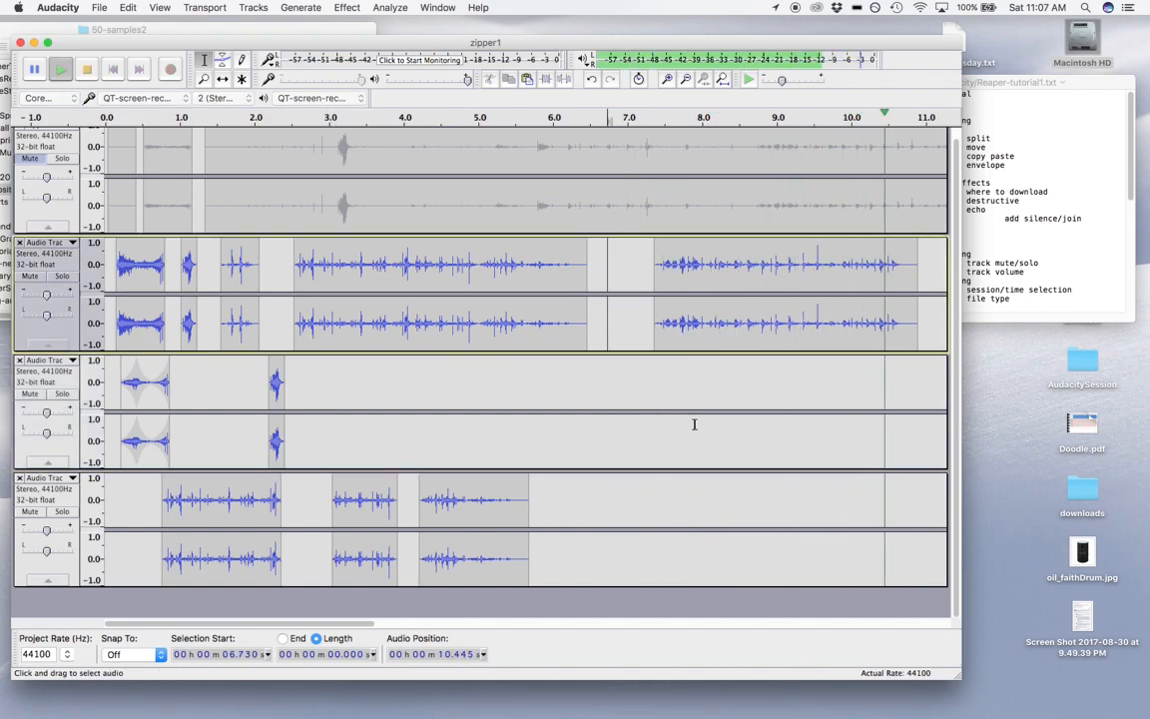
pyautogui.press('space')
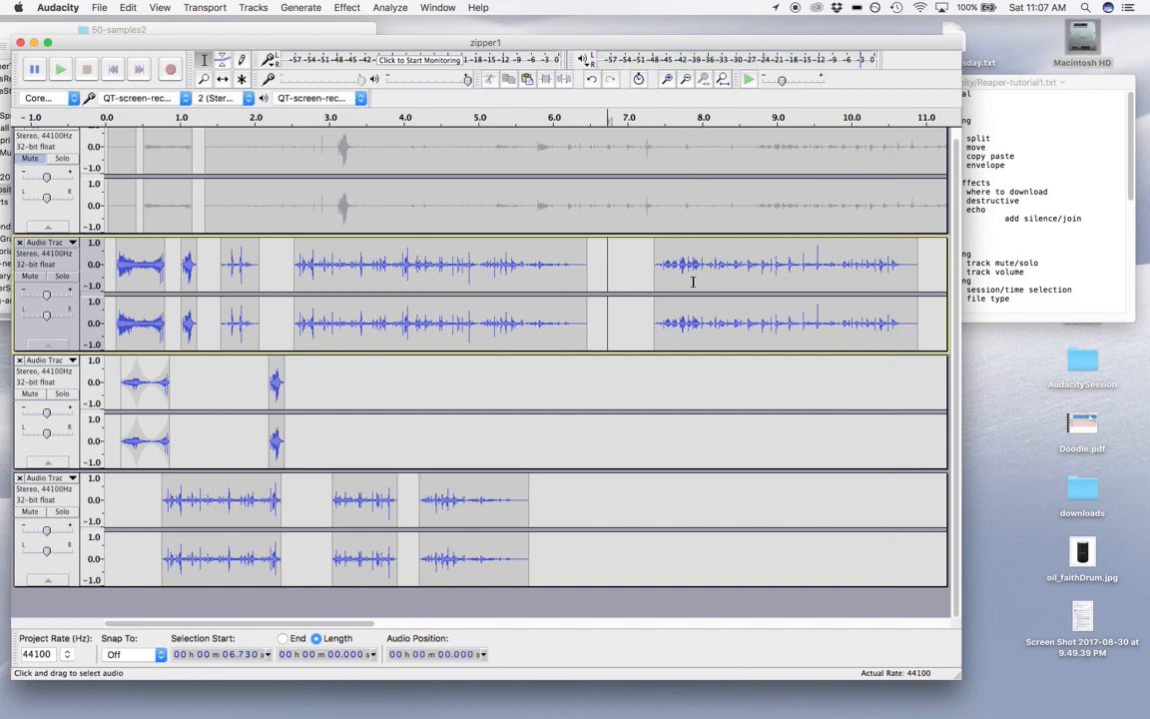
# Shift the bottom track's last two clips to about 8.1 s and 9.5 s, and move the second track's last clip to the third track at about 3.1 s
pyautogui.click(223, 79)
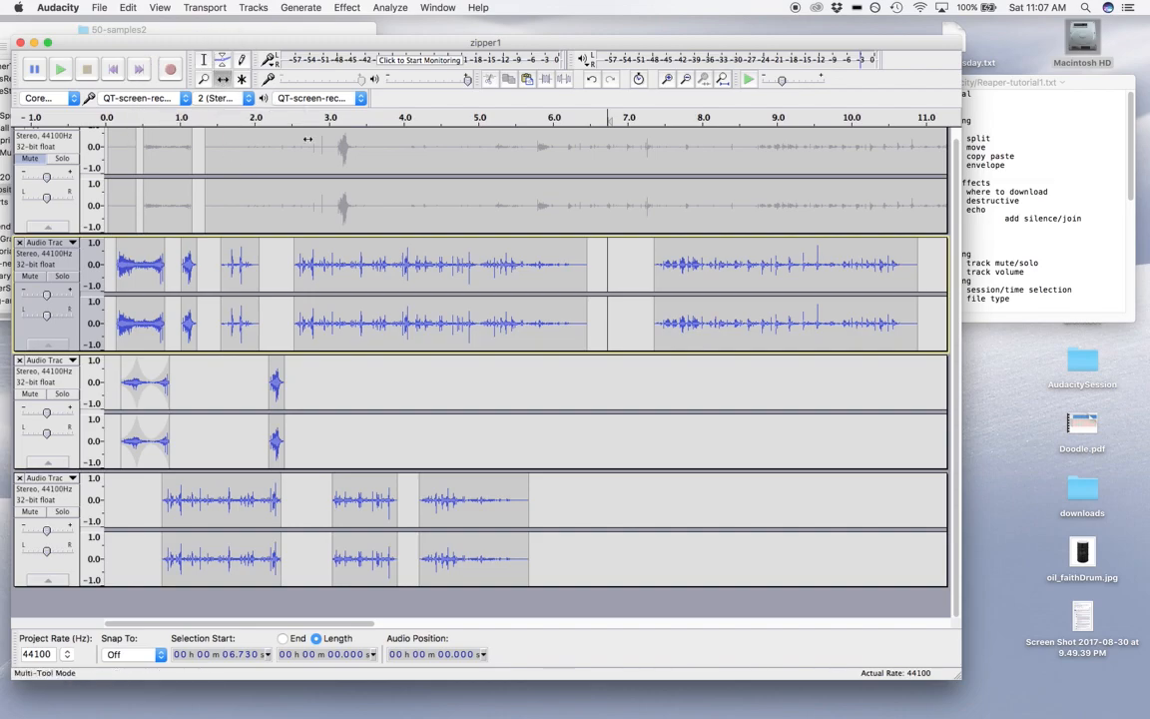
pyautogui.moveTo(457, 496); pyautogui.dragTo(510, 499)
pyautogui.moveTo(790, 506); pyautogui.dragTo(855, 507)
pyautogui.moveTo(361, 510); pyautogui.dragTo(742, 505)
pyautogui.moveTo(704, 321); pyautogui.dragTo(383, 417)
# Play the third track's last clip from 3.007 s to find where to cut it
pyautogui.click(203, 60)
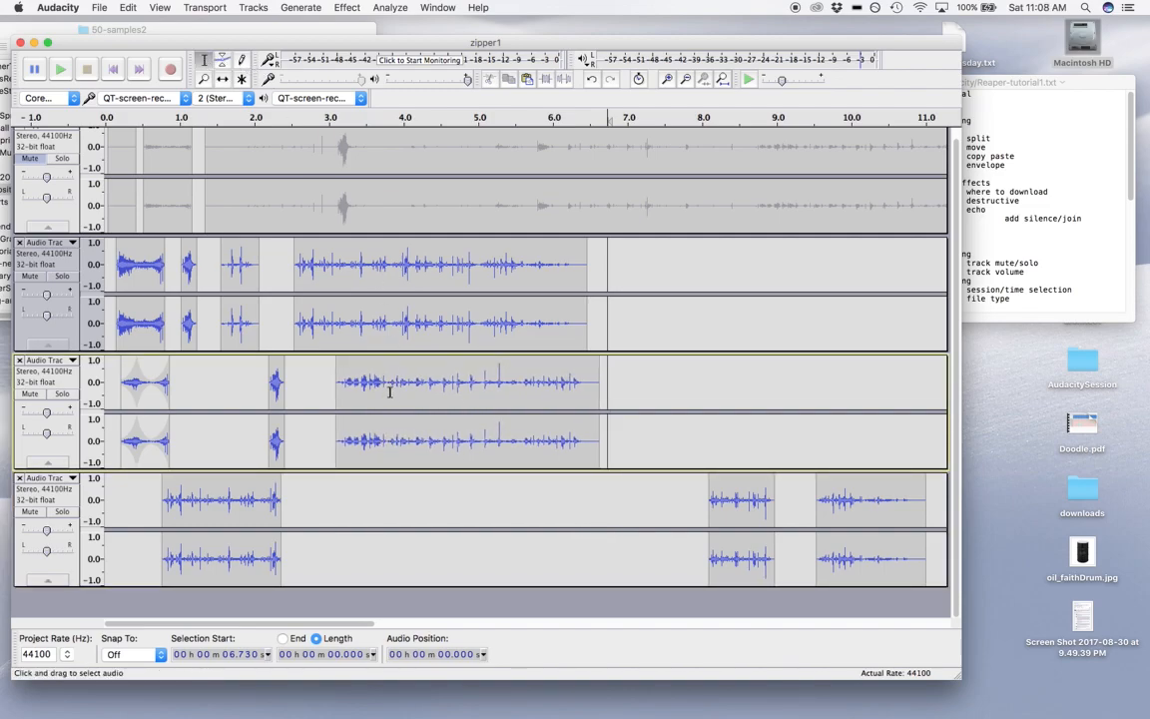
pyautogui.click(331, 387)
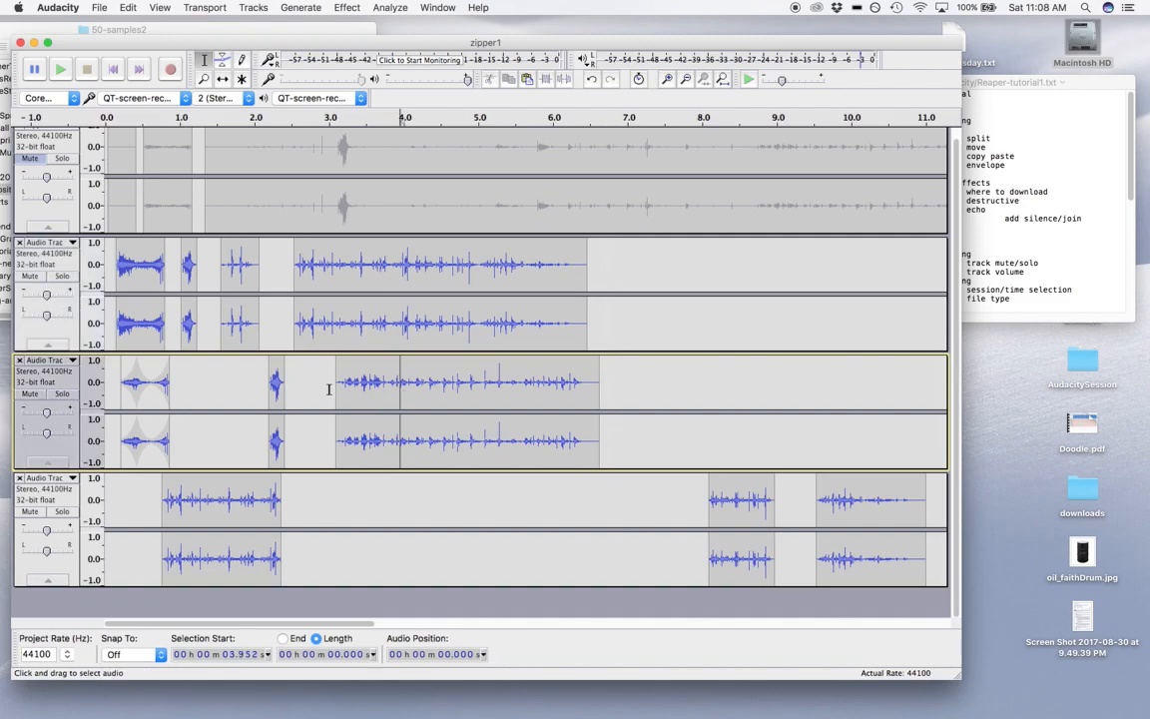
pyautogui.press('space')
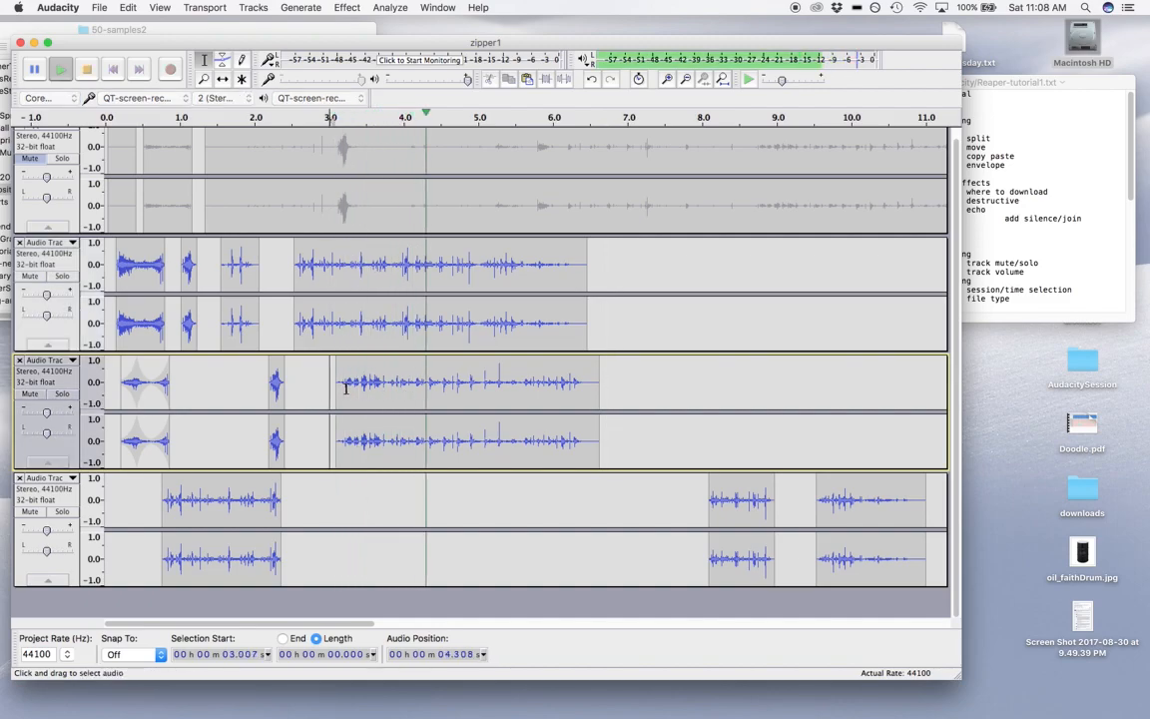
pyautogui.press('space')
# Split the third track's long last clip at 3.805 s and 4.860 s, playing it between the cuts
pyautogui.click(388, 392)
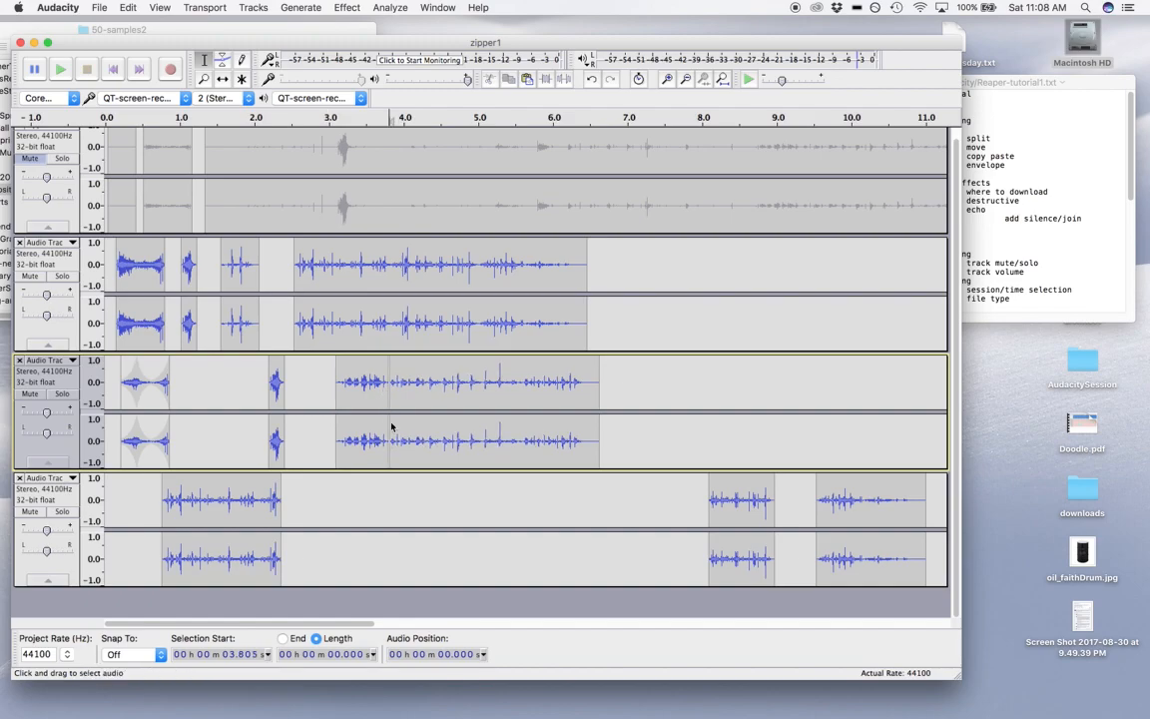
pyautogui.click(388, 494)
pyautogui.press('space')
pyautogui.press('space')
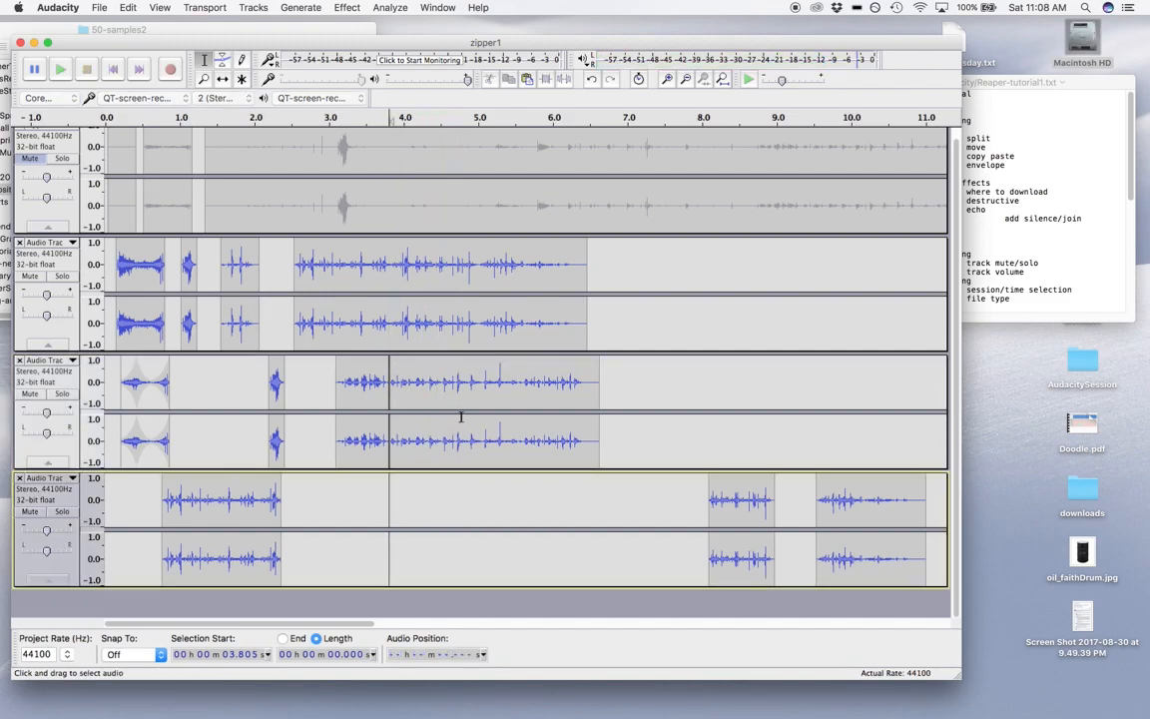
pyautogui.click(467, 404)
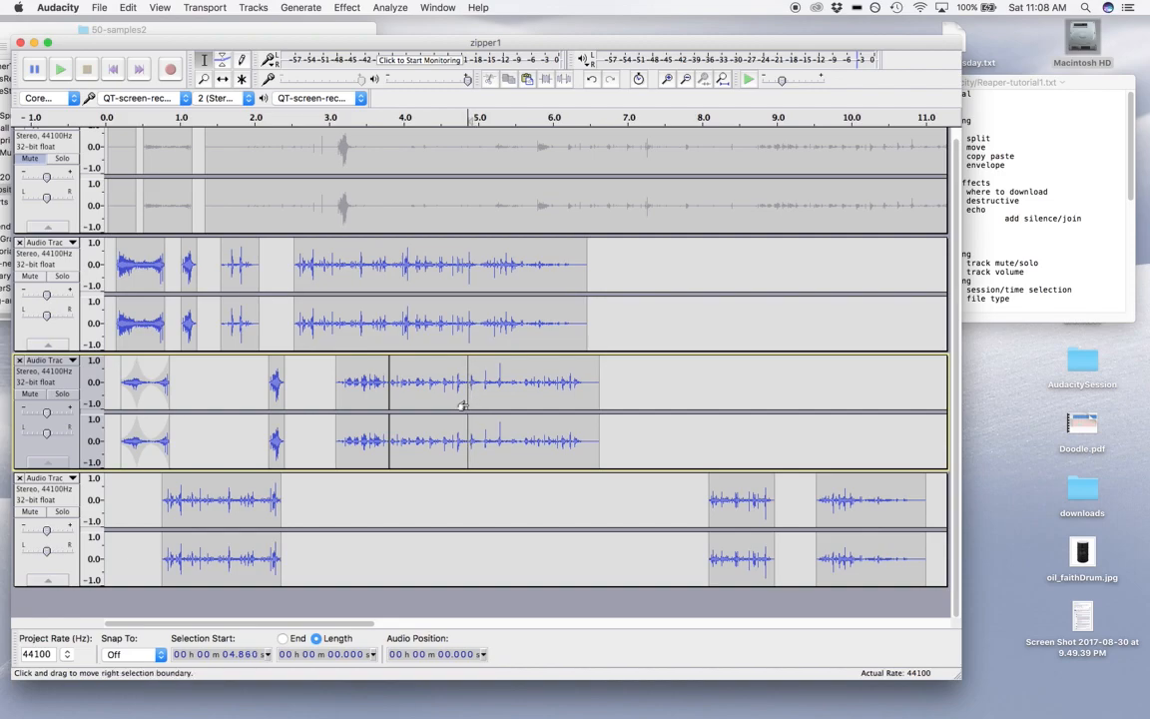
# Shift the first piece to about 2.8 s and the last to about 8.4 s, and move the middle piece to the bottom track at about 3.1 s
pyautogui.click(223, 78)
pyautogui.moveTo(514, 423); pyautogui.dragTo(743, 380)
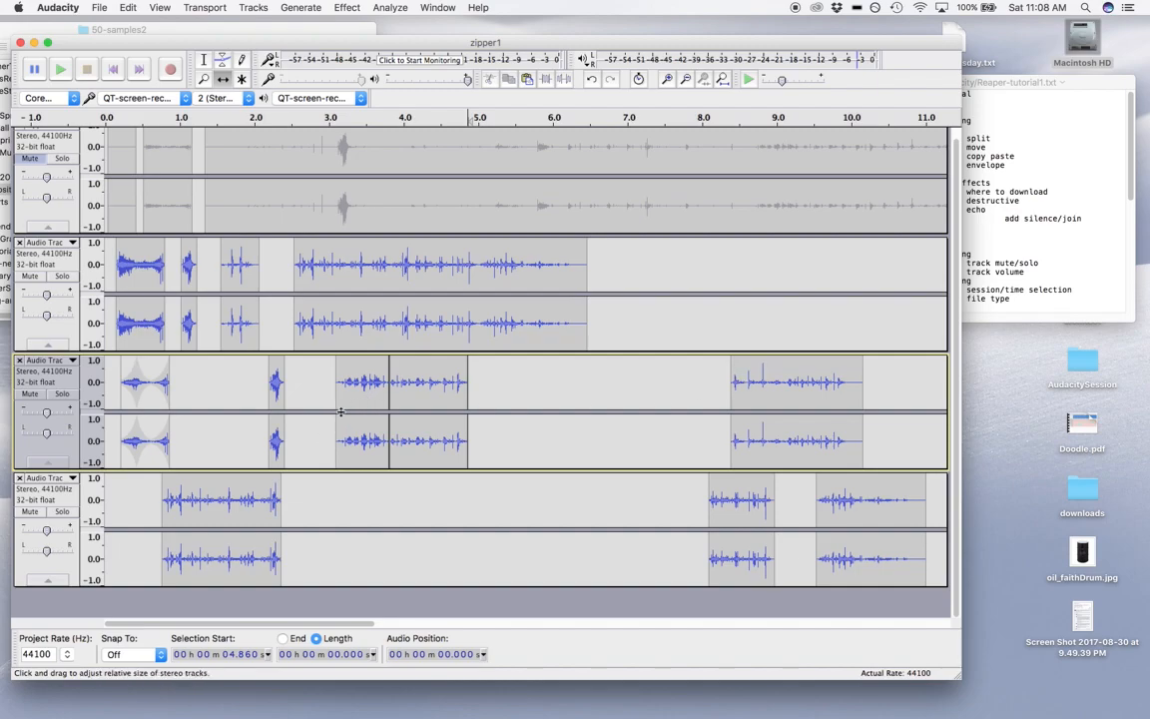
pyautogui.moveTo(356, 398); pyautogui.dragTo(336, 396)
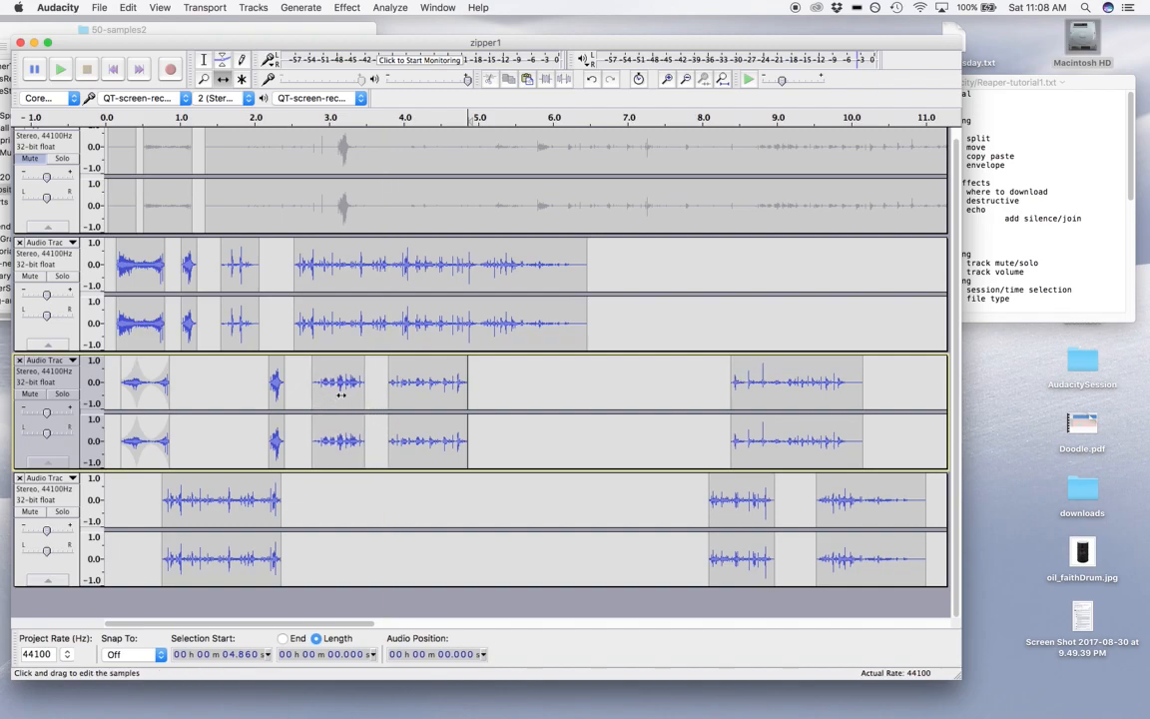
pyautogui.moveTo(421, 398); pyautogui.dragTo(368, 490)
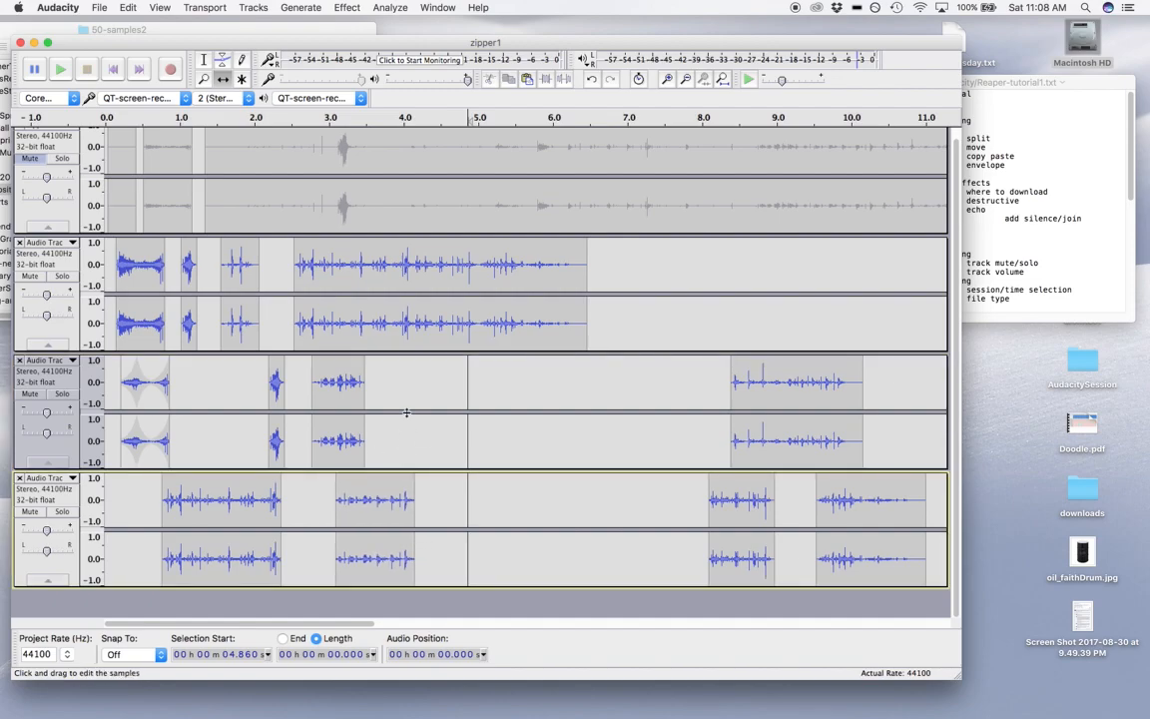
# Play the layered tracks from 2.687 s to audition the rearranged clips
pyautogui.press('F1')
pyautogui.click(306, 394)
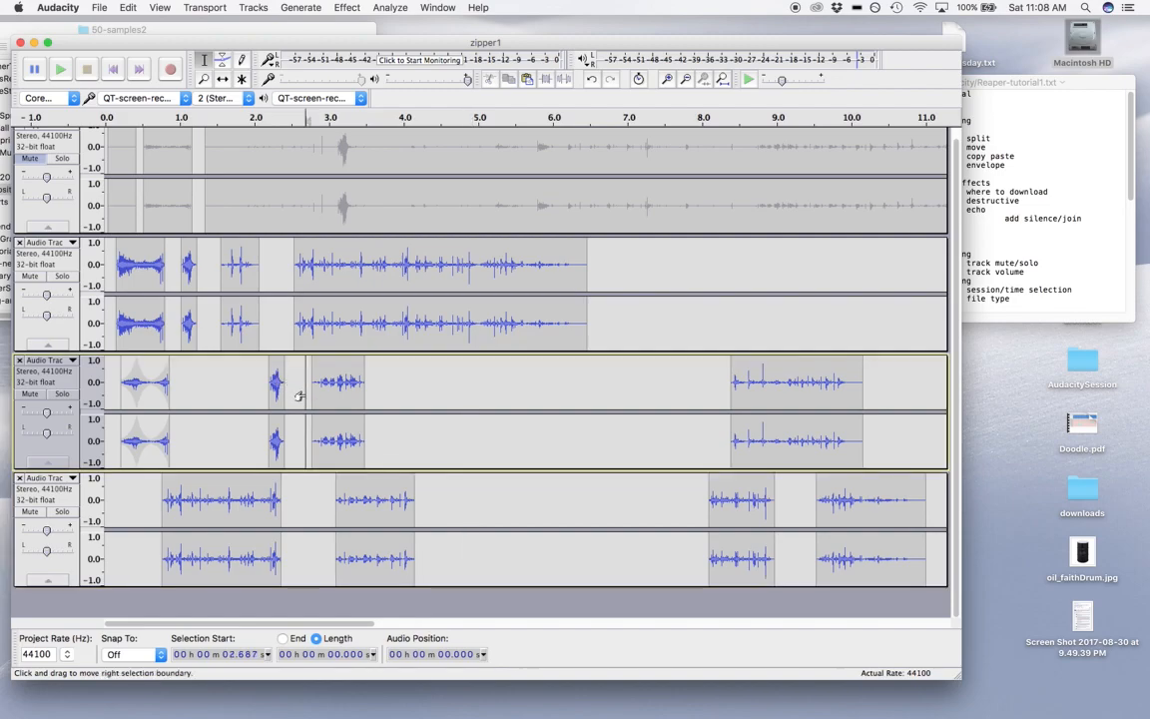
pyautogui.press('space')
pyautogui.press('space')
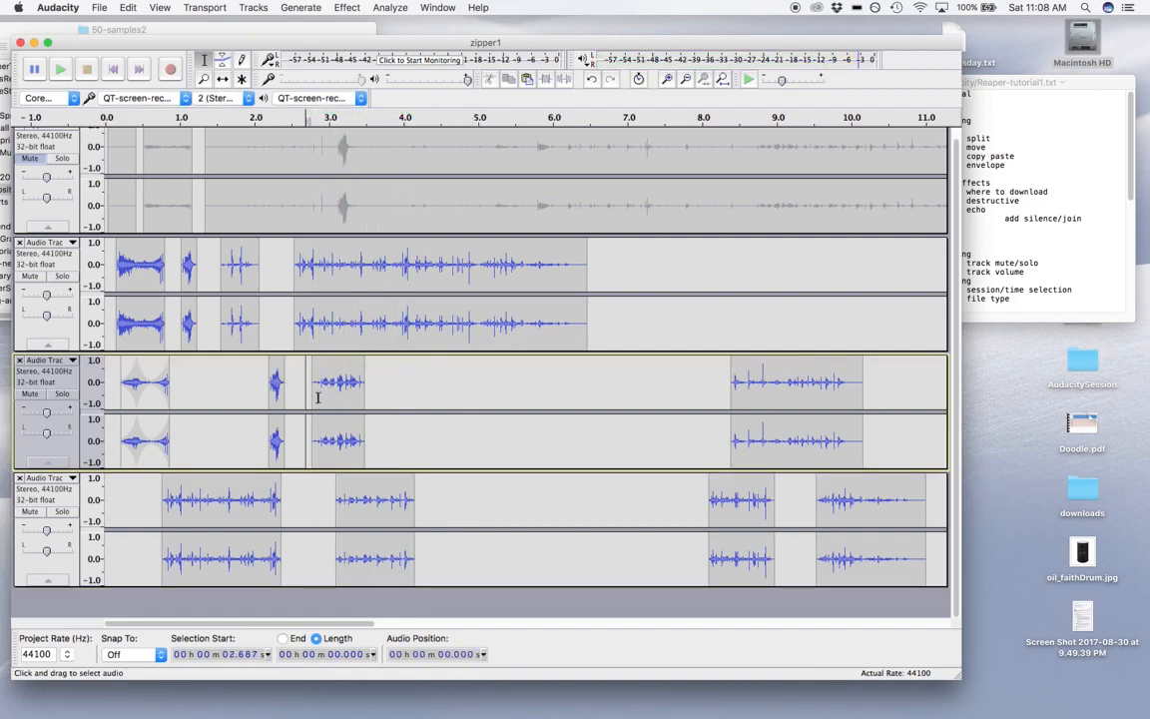
pyautogui.press('space')
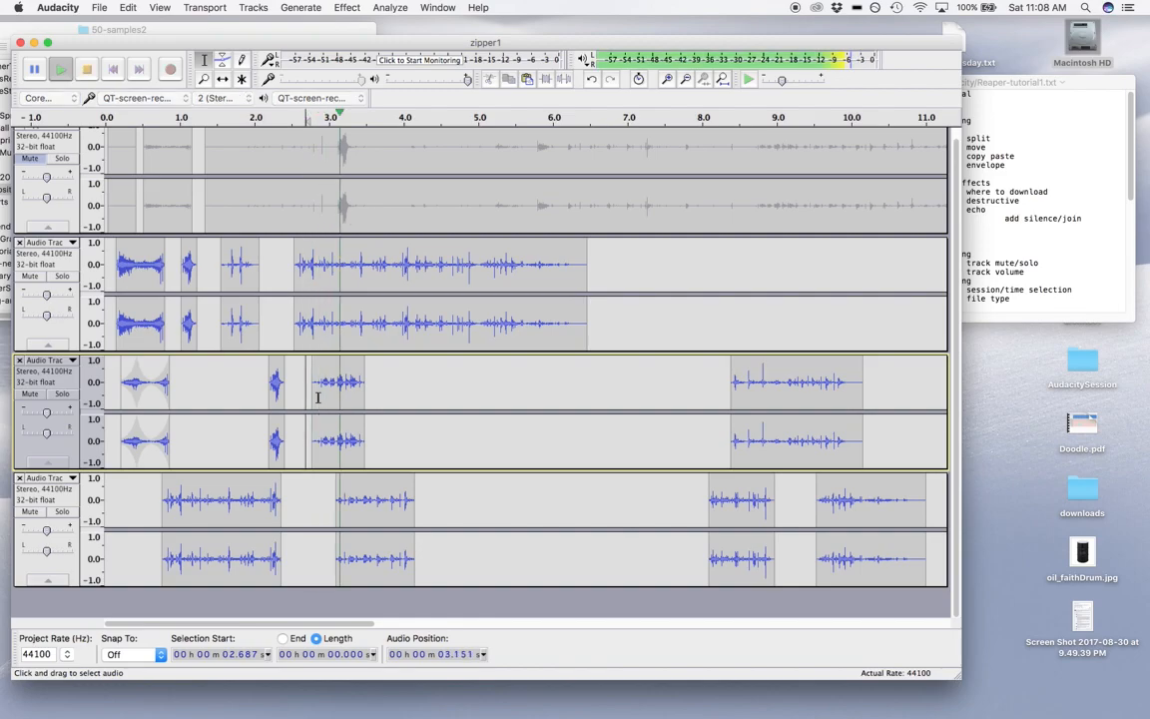
pyautogui.press('space')
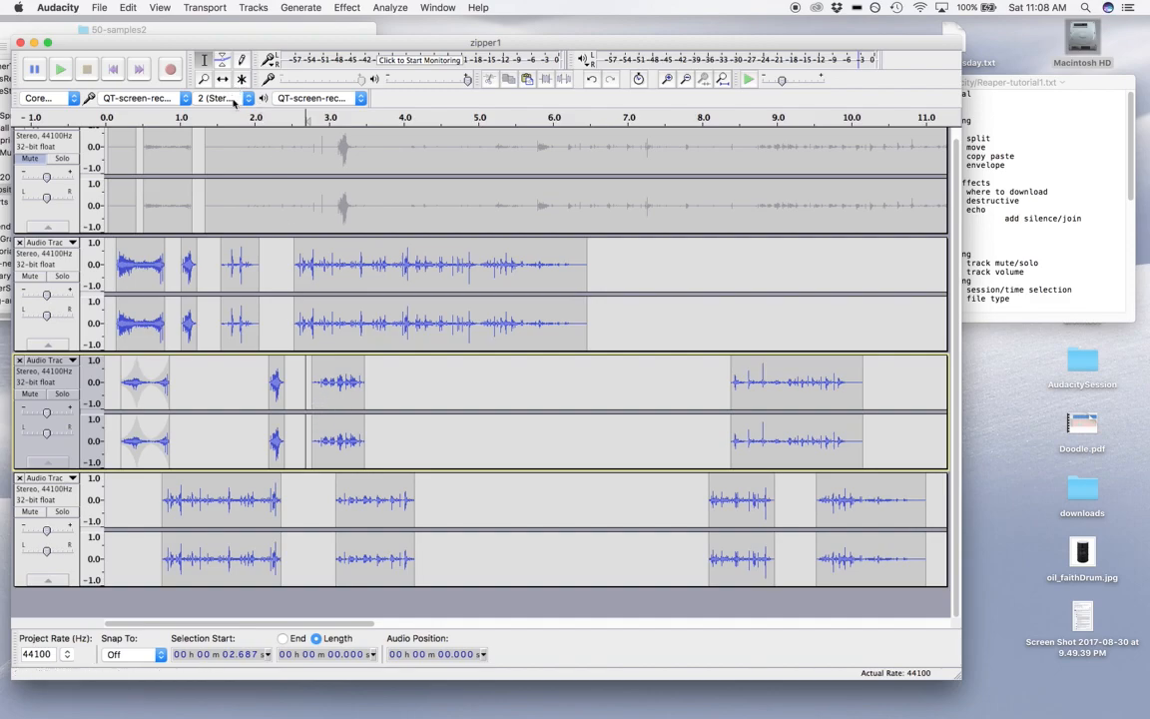
# Copy the third track's 0.702 s clip starting at 2.782 s and paste it at about 4.0 s, 5.758 s and 7.610 s
pyautogui.doubleClick(332, 400)
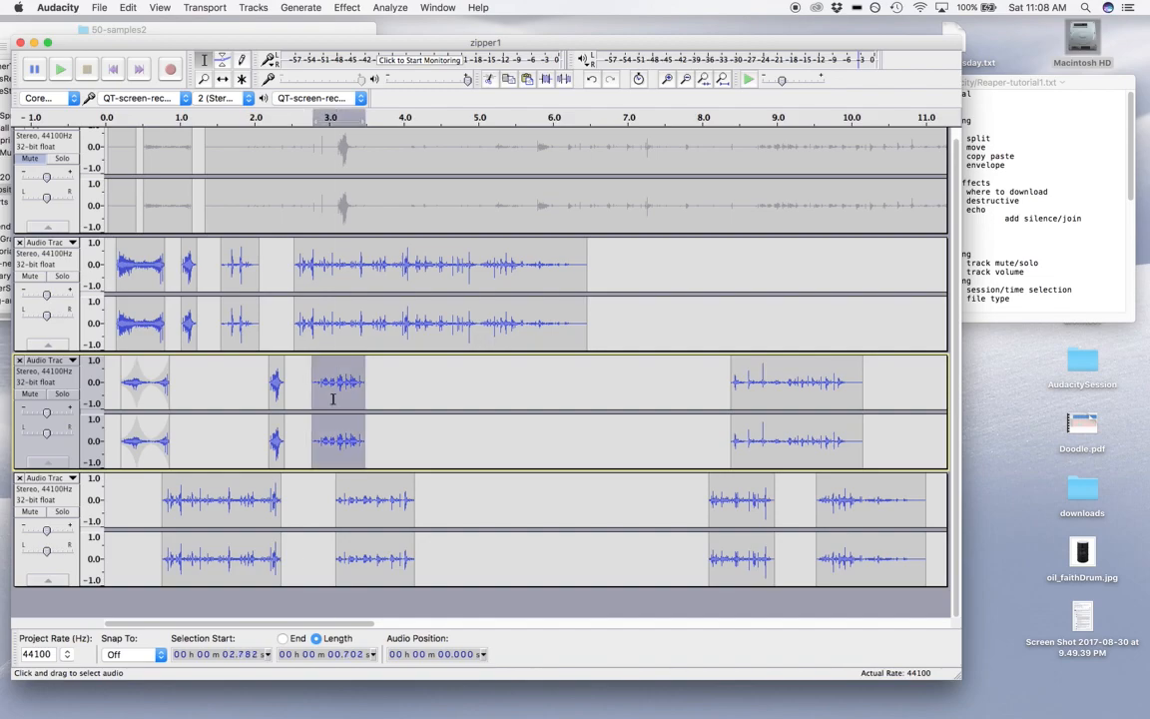
pyautogui.click(402, 397)
pyautogui.press('super+v')
pyautogui.click(534, 397)
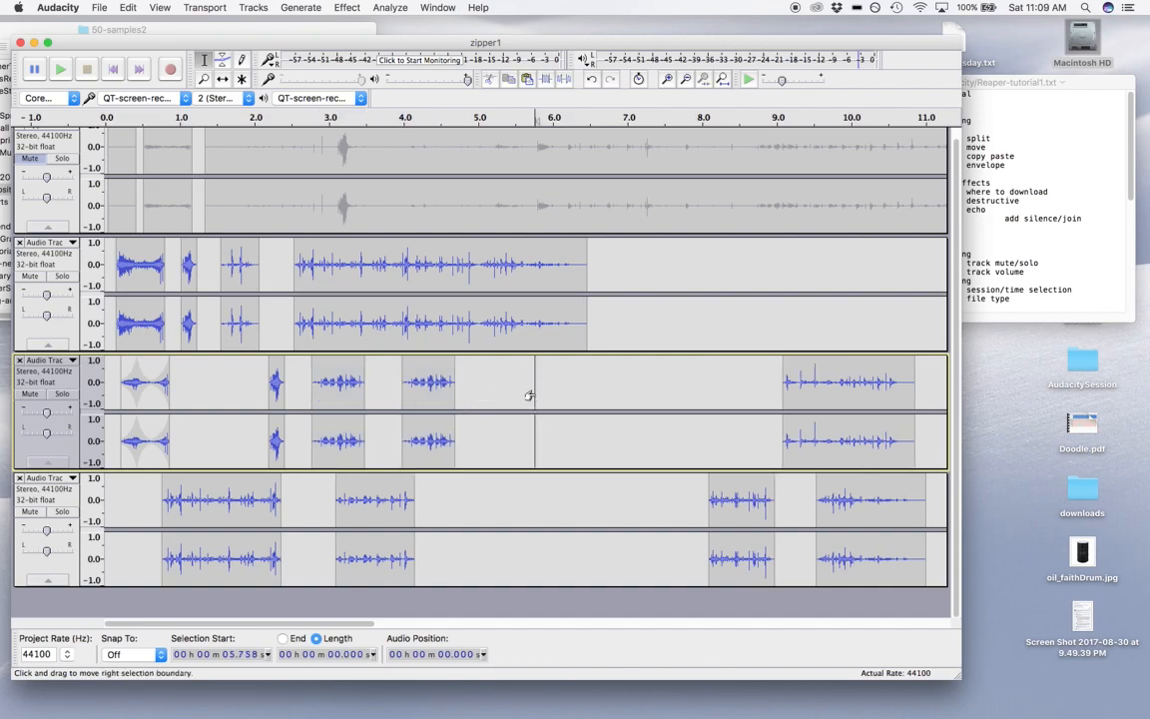
pyautogui.press('super+v')
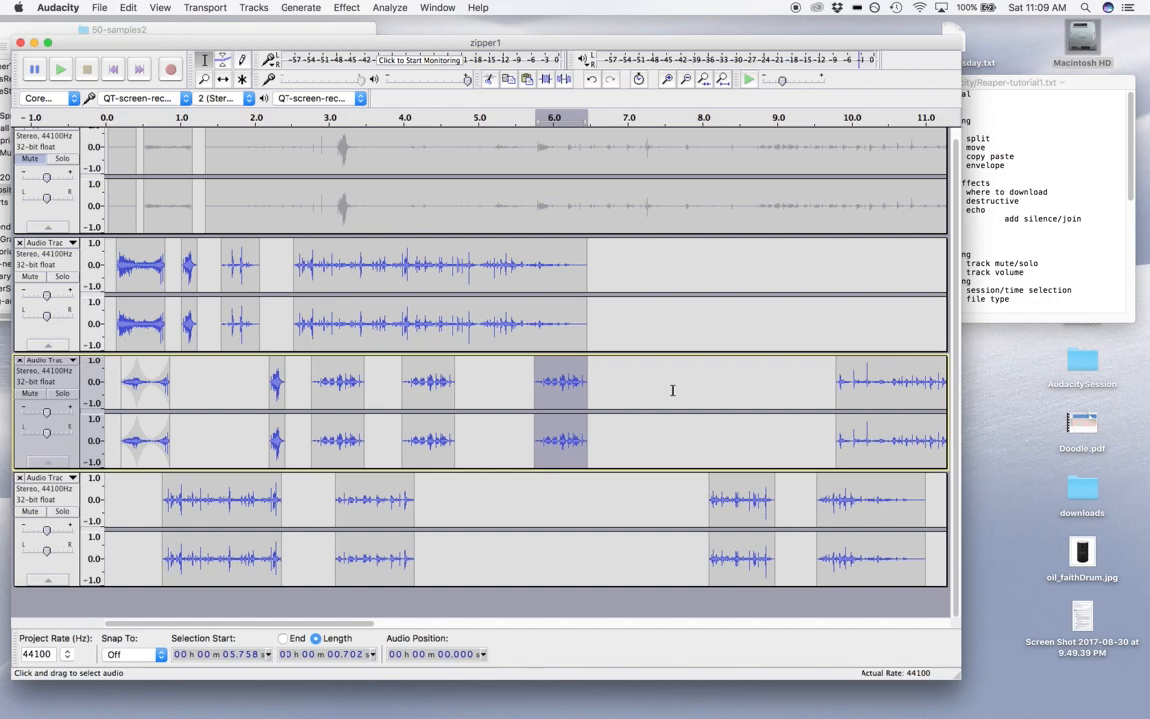
pyautogui.click(672, 391)
pyautogui.press('super+v')
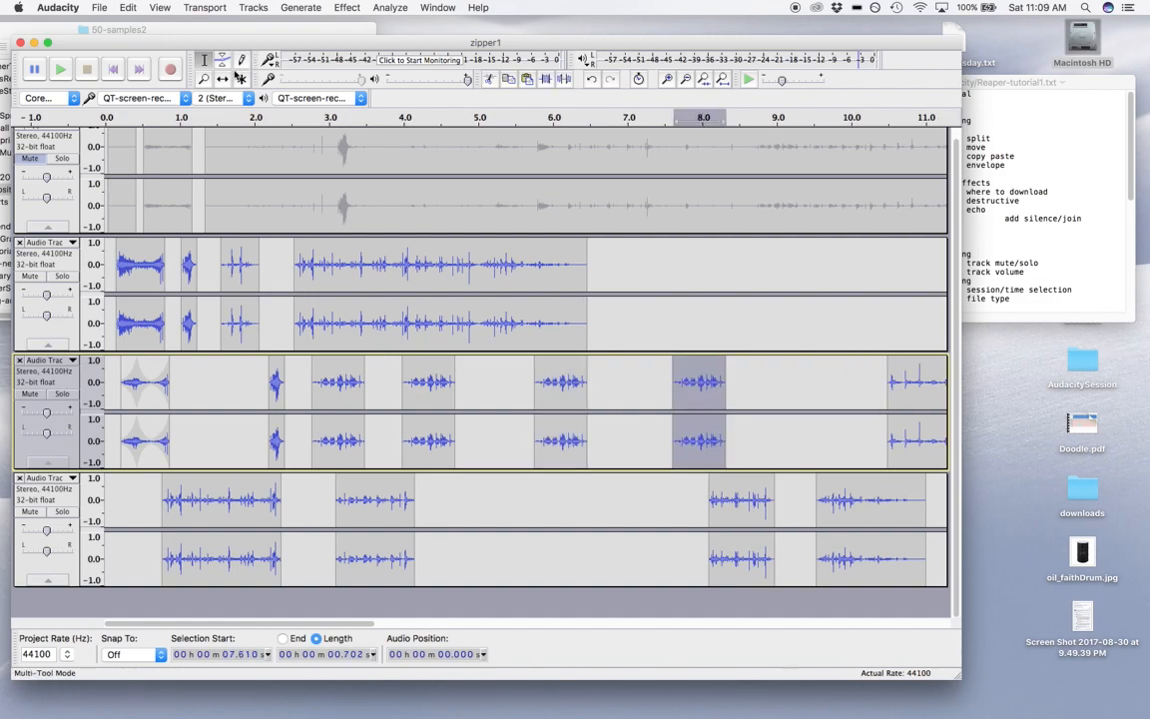
# Shift the second track's clip beginning near 20 s earlier, to about 19.8 s
pyautogui.moveTo(341, 624); pyautogui.dragTo(639, 625)
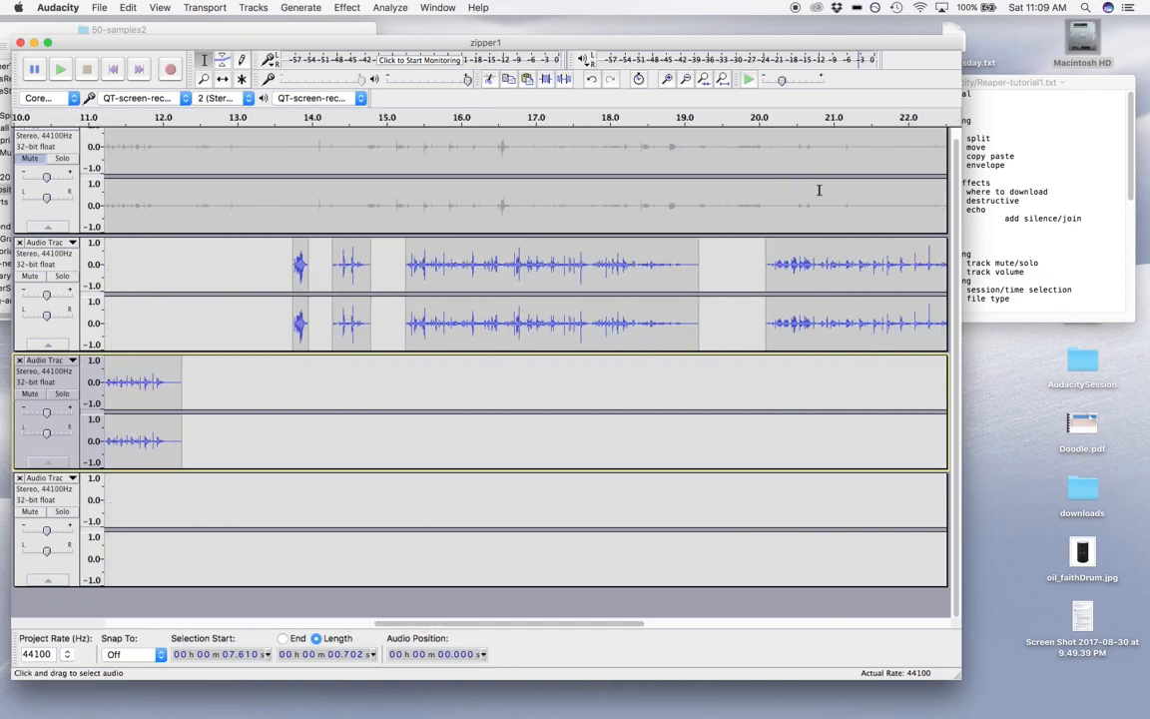
pyautogui.click(222, 78)
pyautogui.moveTo(729, 257); pyautogui.dragTo(791, 323)
pyautogui.click(204, 60)
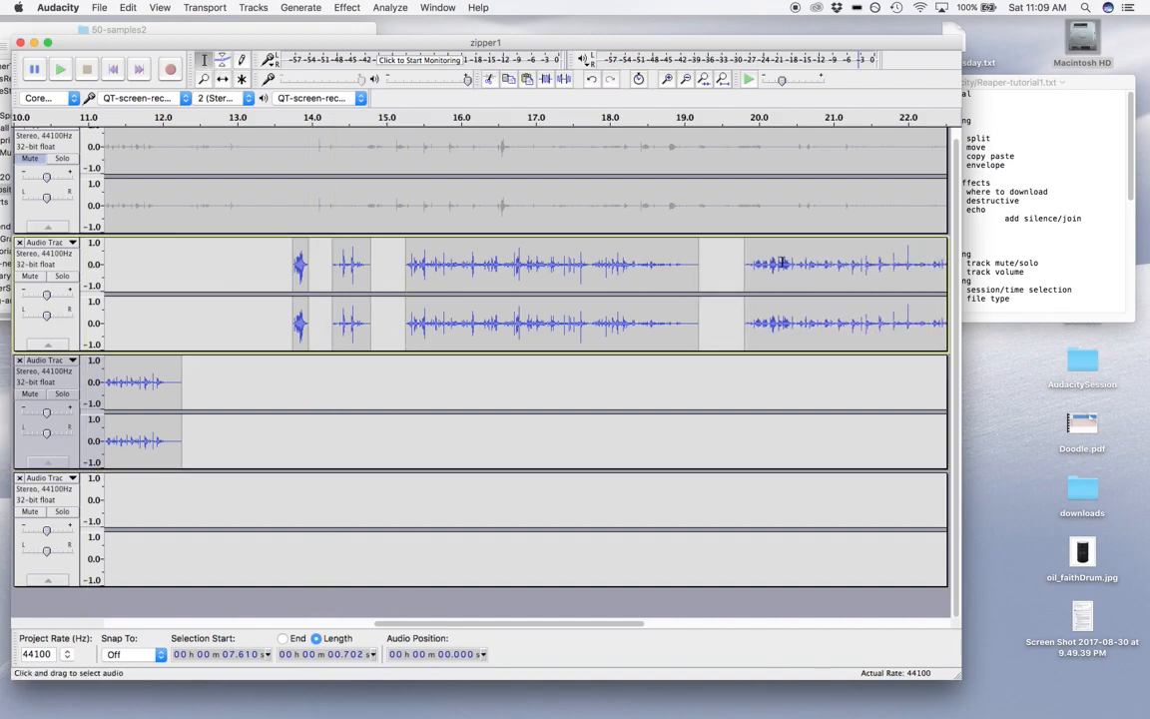
# Copy the second track's whole 3.520 s clip at 19.809 s and paste it into the same track at 7.326 s
pyautogui.click(809, 265)
pyautogui.doubleClick(800, 273)
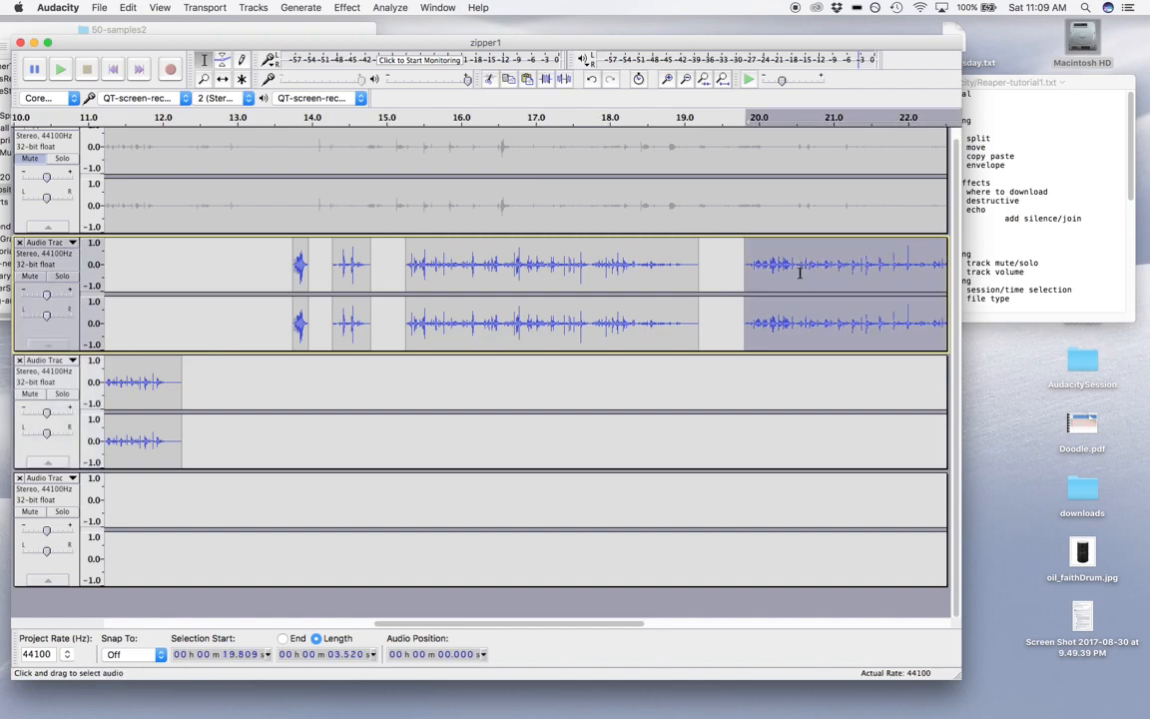
pyautogui.moveTo(449, 624); pyautogui.dragTo(276, 626)
pyautogui.click(365, 272)
pyautogui.press('super+v')
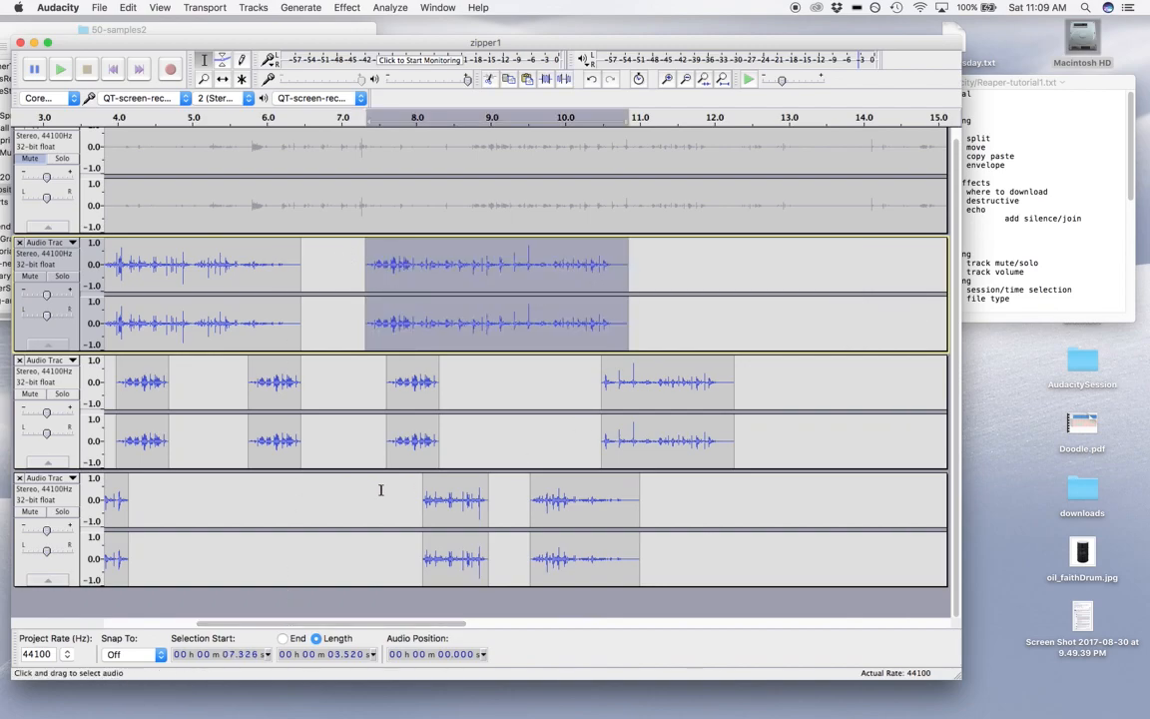
# Copy a 1.265 s excerpt from 8.023 s on the second track and paste it into the bottom track at 4.410 s and 6.345 s
pyautogui.moveTo(436, 625); pyautogui.dragTo(398, 625)
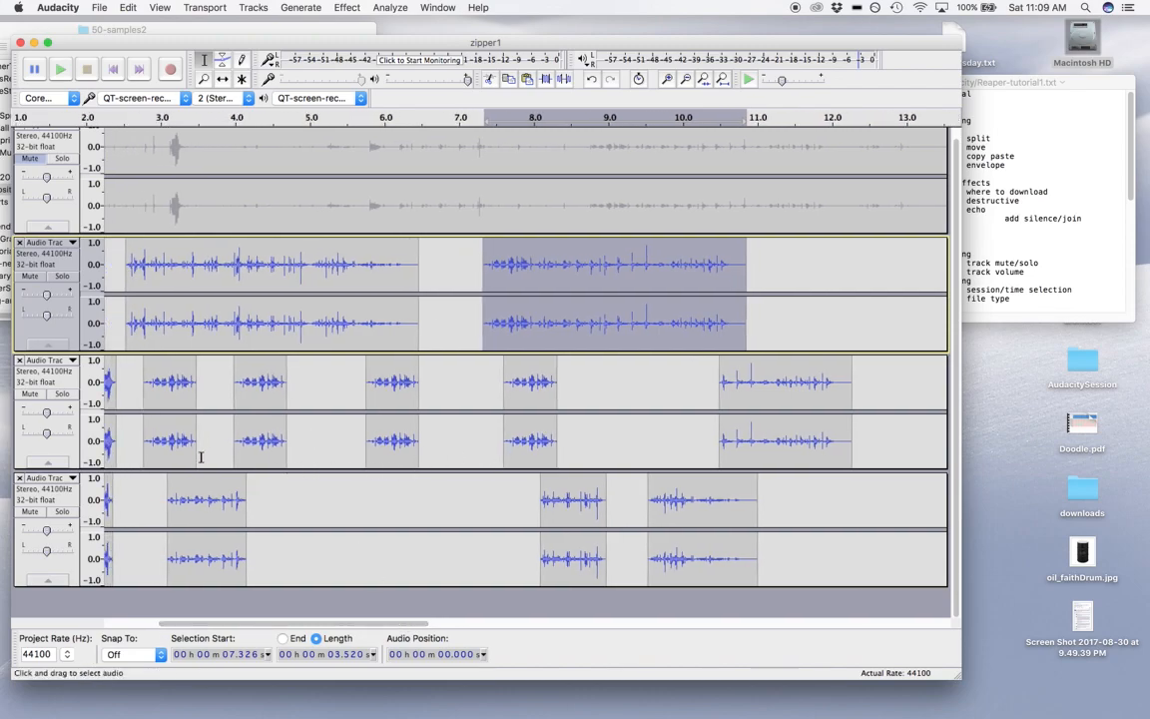
pyautogui.click(223, 78)
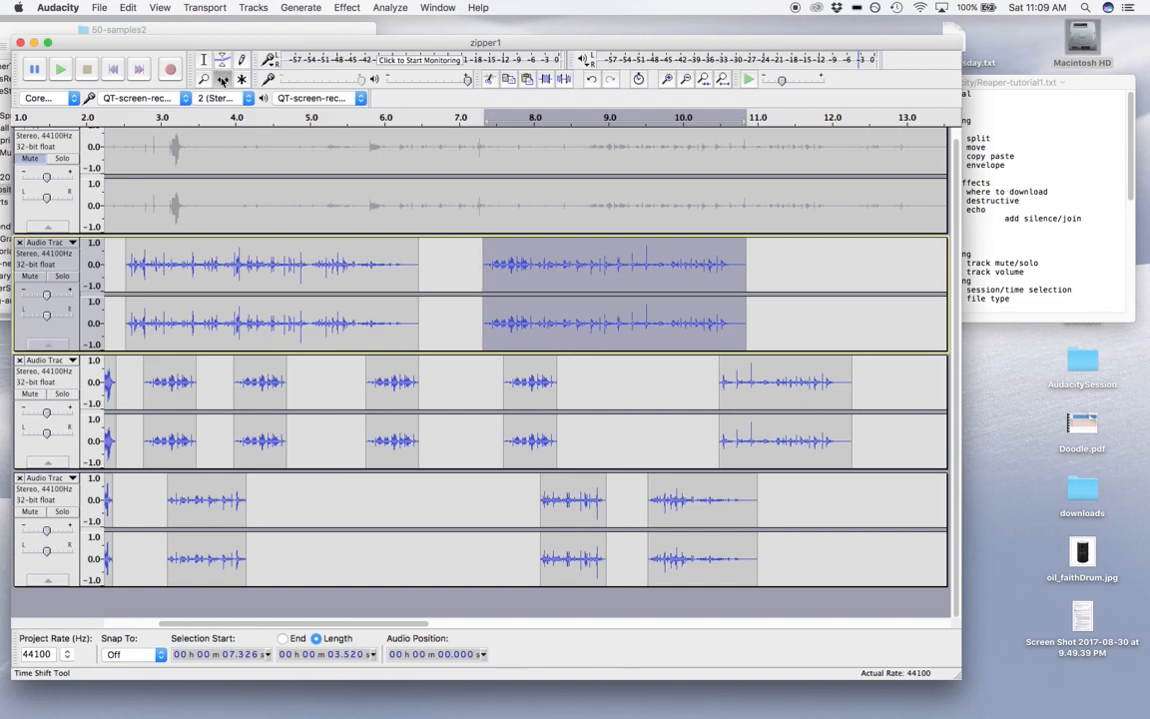
pyautogui.click(204, 60)
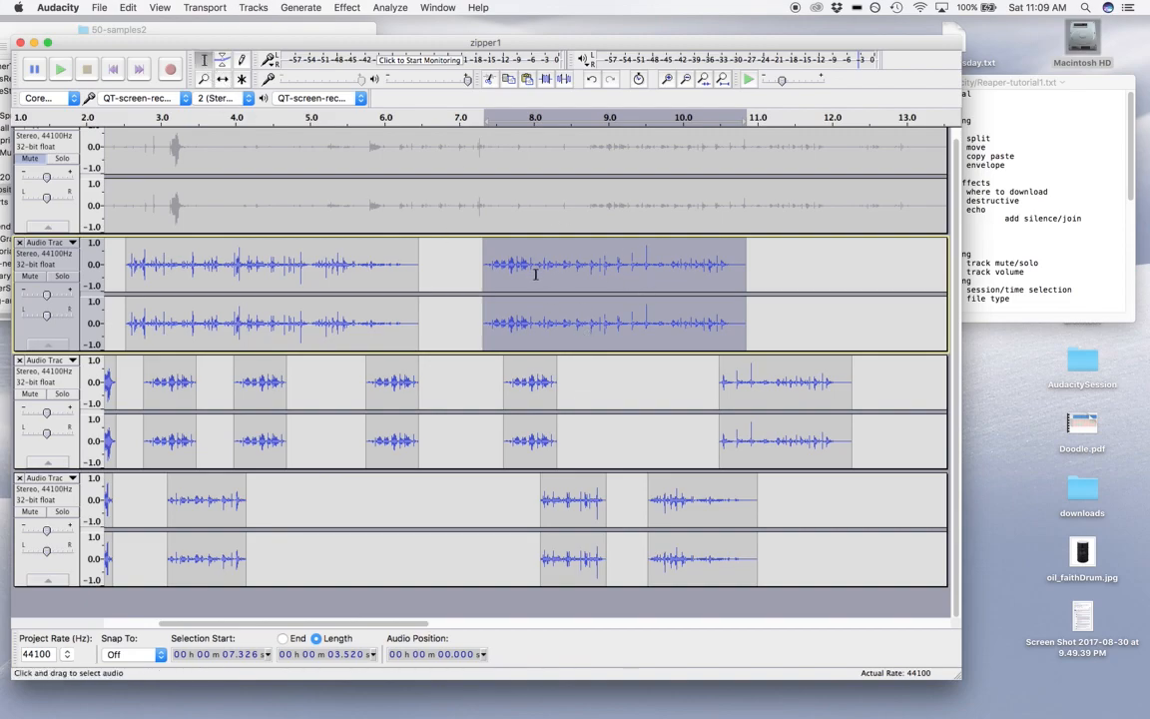
pyautogui.click(475, 270)
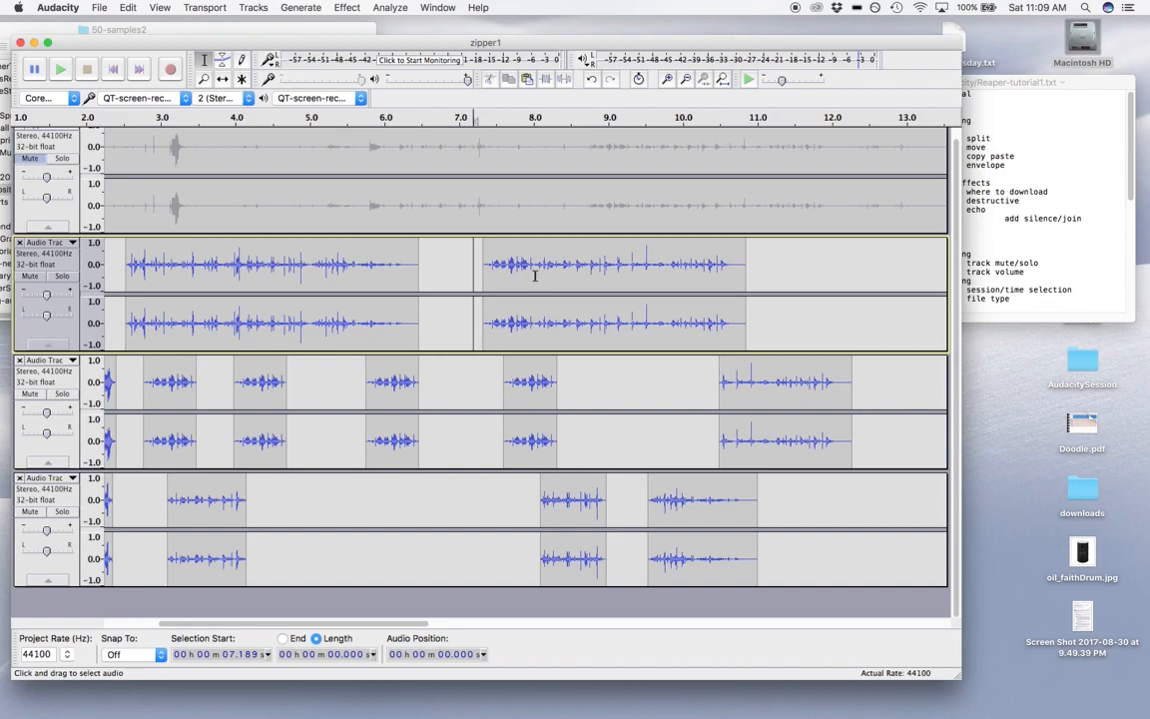
pyautogui.moveTo(536, 277); pyautogui.dragTo(629, 278)
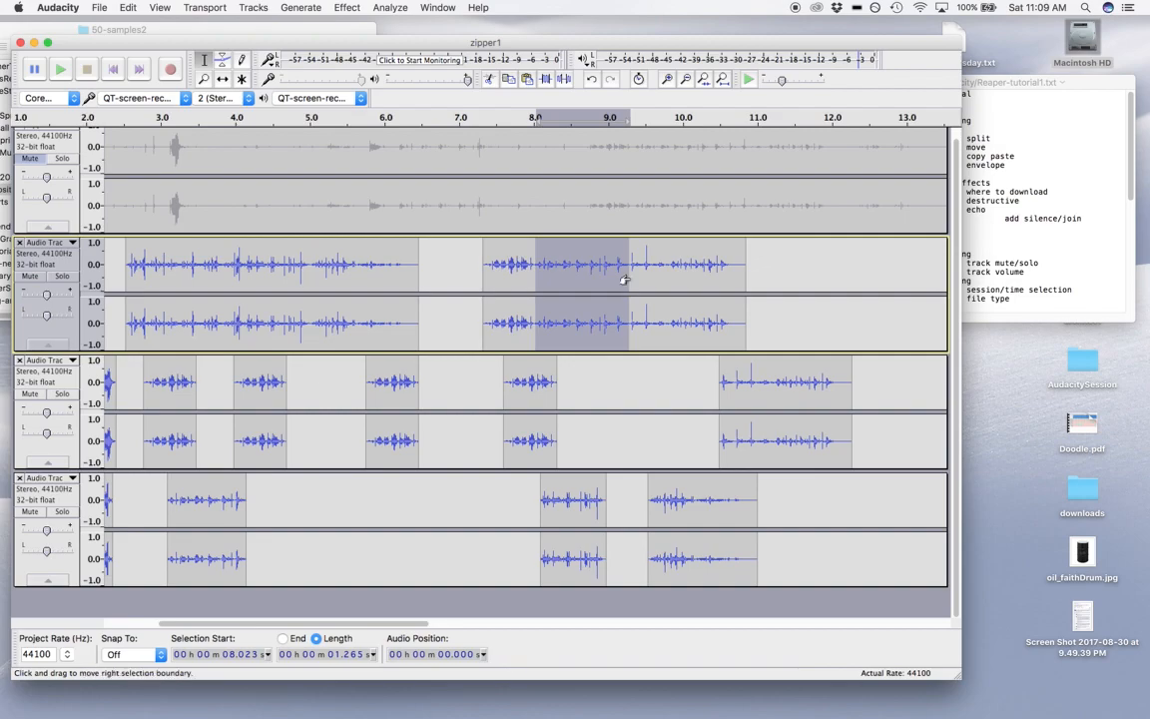
pyautogui.click(265, 500)
pyautogui.press('cmd+v')
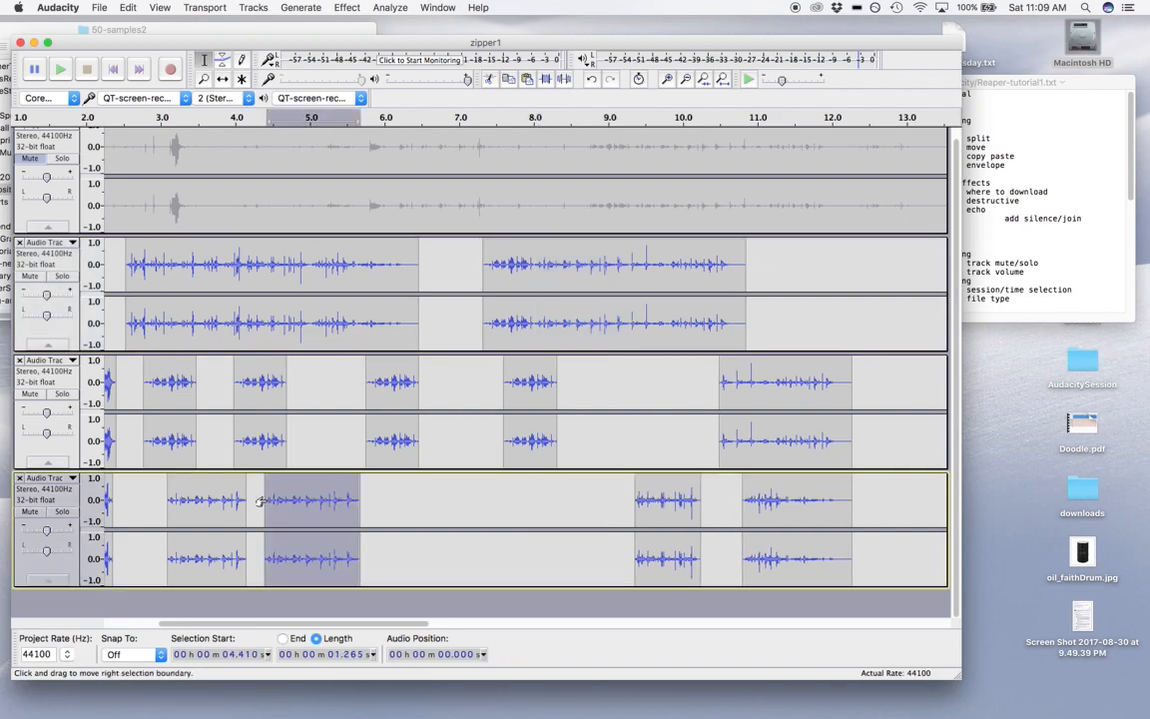
pyautogui.click(410, 502)
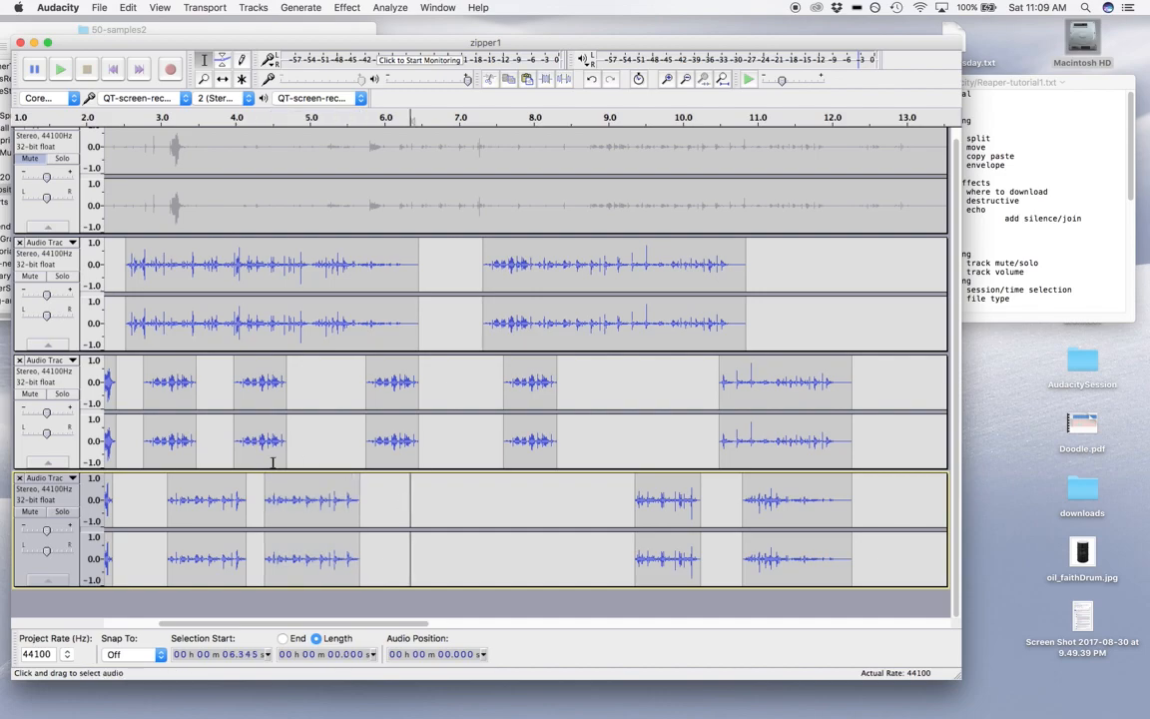
pyautogui.press('super+v')
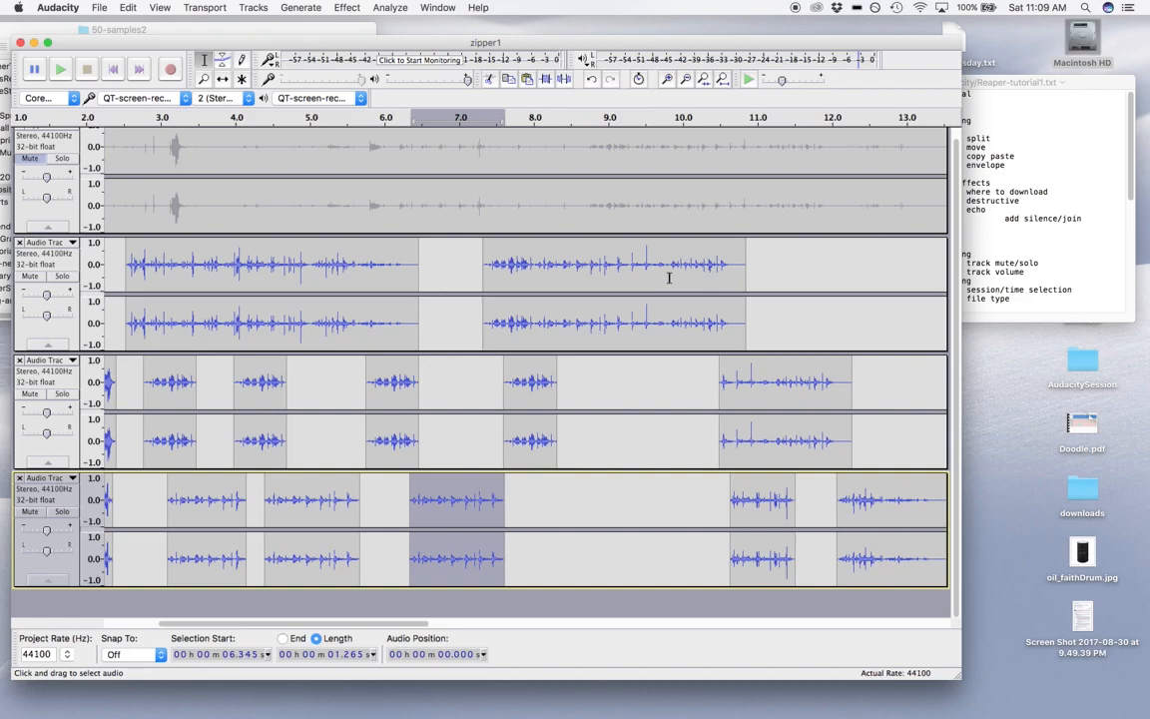
# Copy the second track's 2.814 s section from 8.032 s to the bottom track at 8.105 s, and shift the third track's last clip to about 12.1 s
pyautogui.click(535, 276)
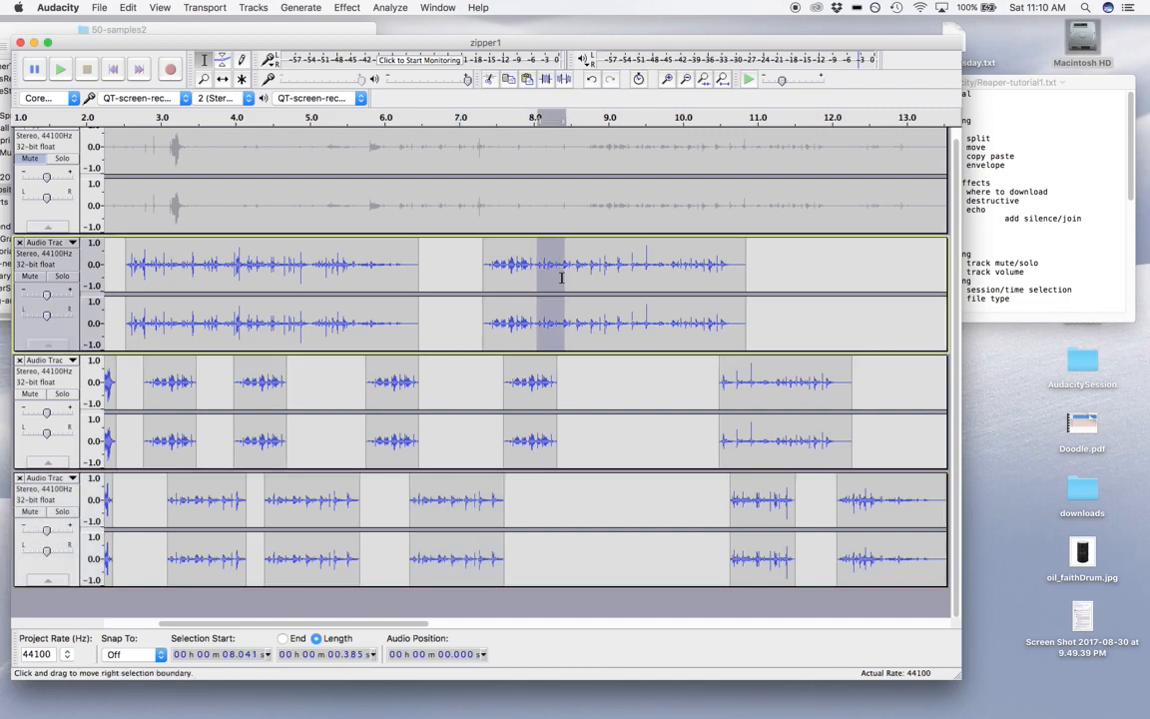
pyautogui.moveTo(536, 283); pyautogui.dragTo(746, 287)
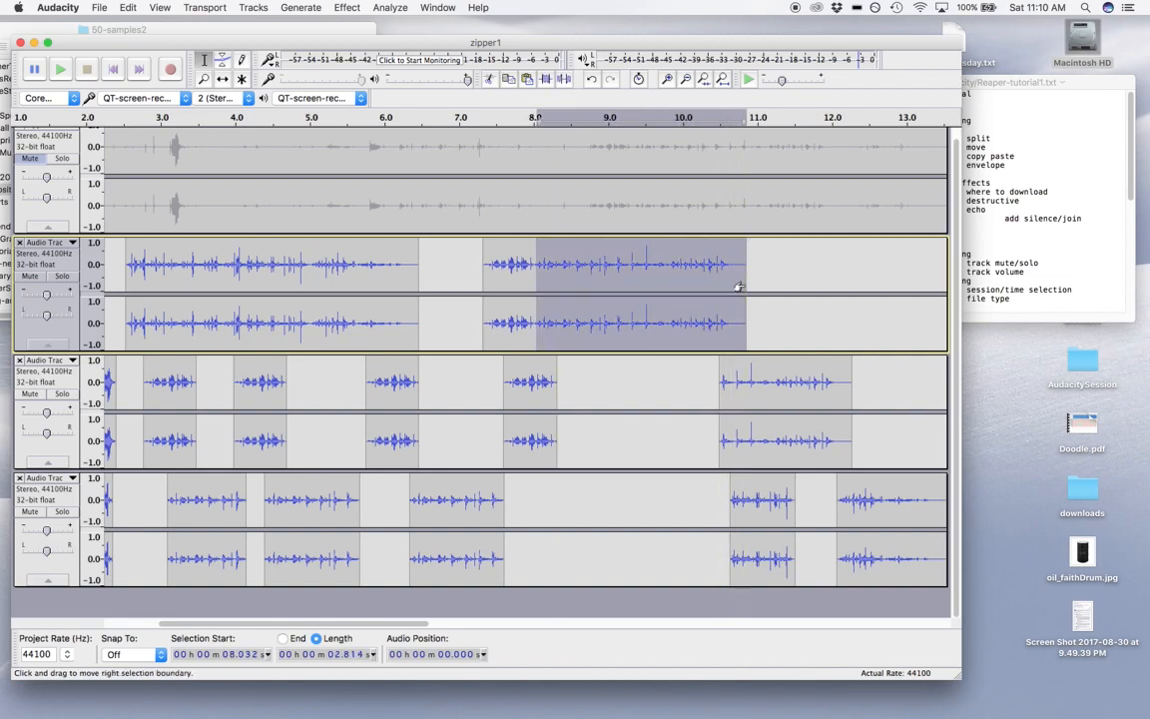
pyautogui.click(540, 502)
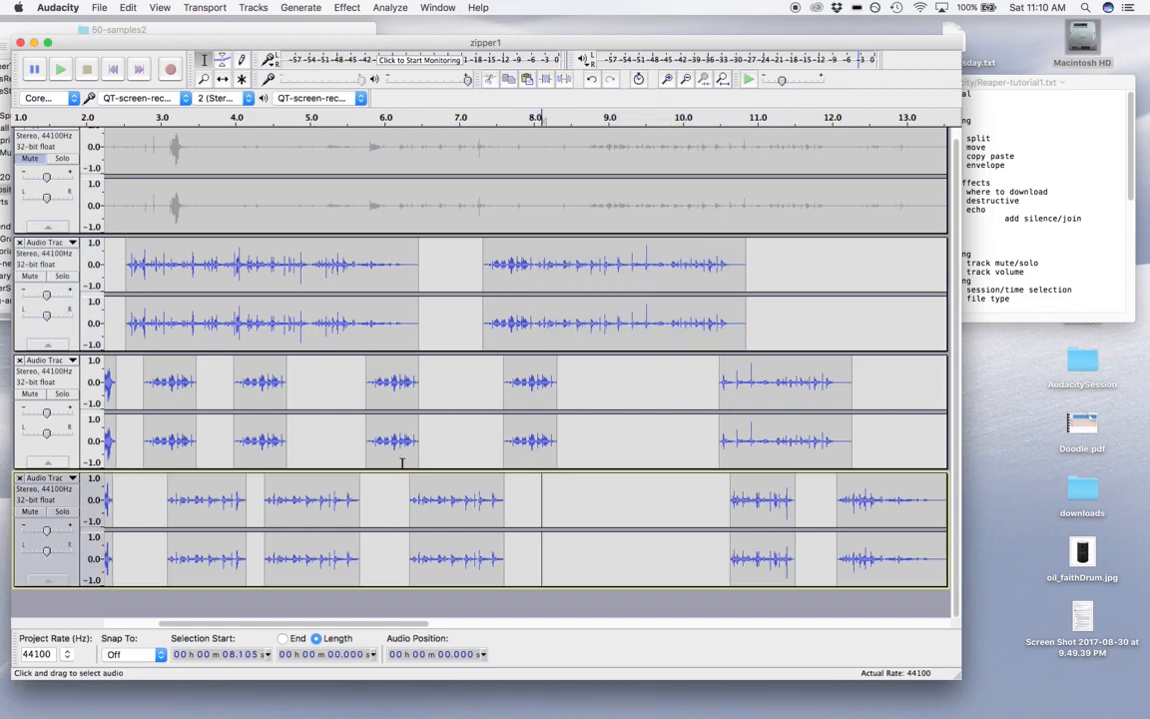
pyautogui.press('super+v')
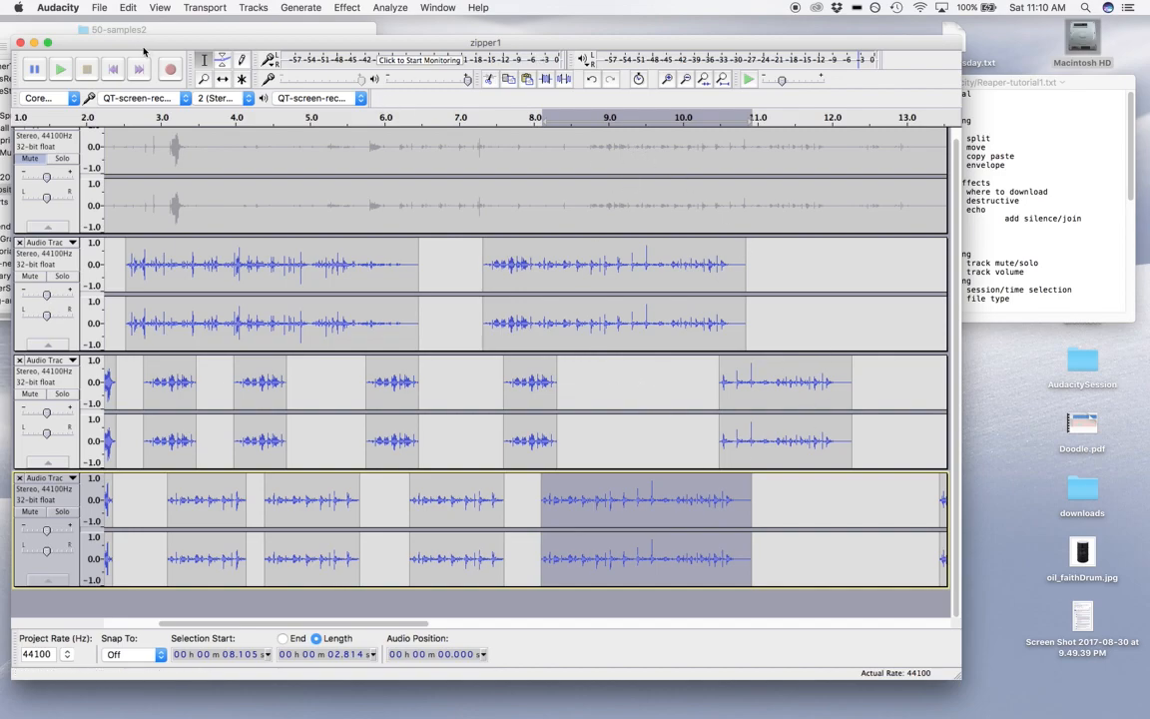
pyautogui.click(223, 80)
pyautogui.moveTo(783, 393); pyautogui.dragTo(906, 395)
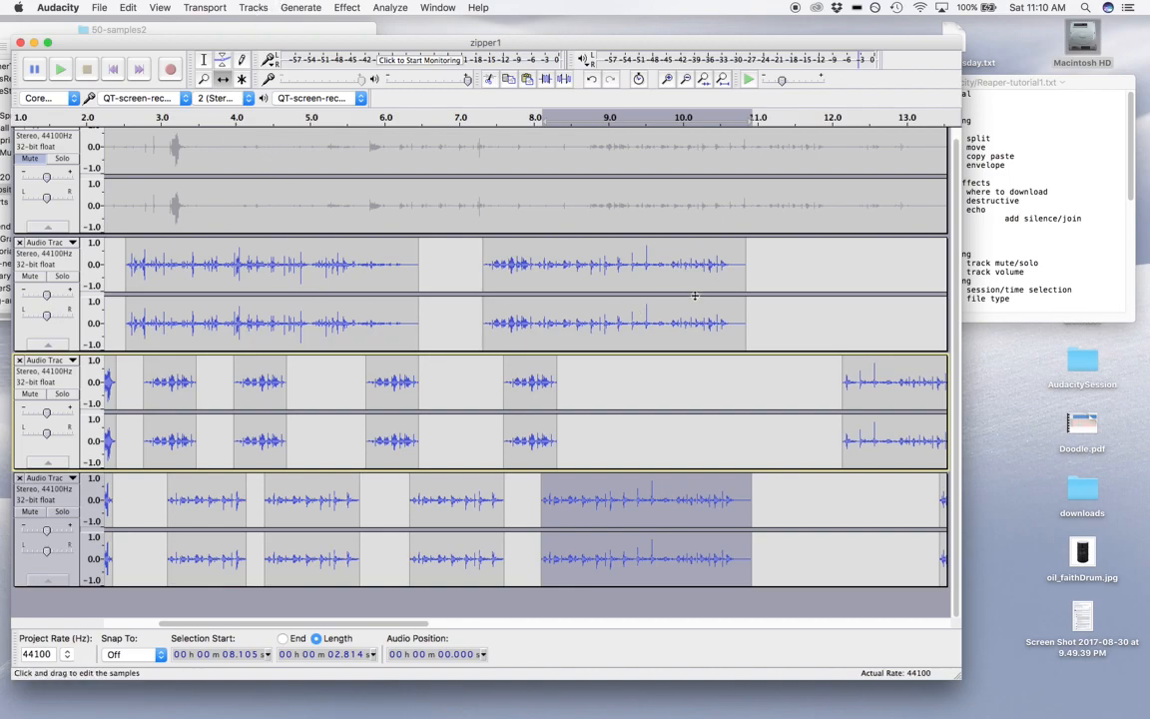
# Play the mix briefly from the start, mute the second track, and play the remaining tracks from the start
pyautogui.moveTo(414, 626); pyautogui.dragTo(375, 626)
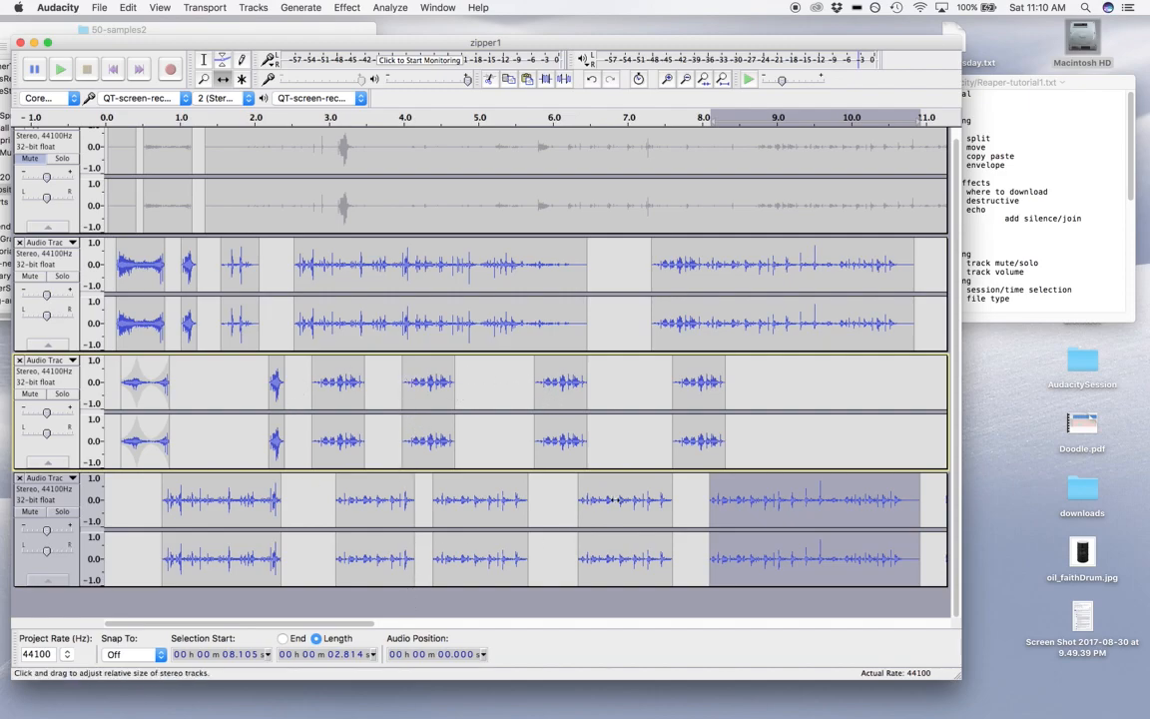
pyautogui.click(114, 69)
pyautogui.press('space')
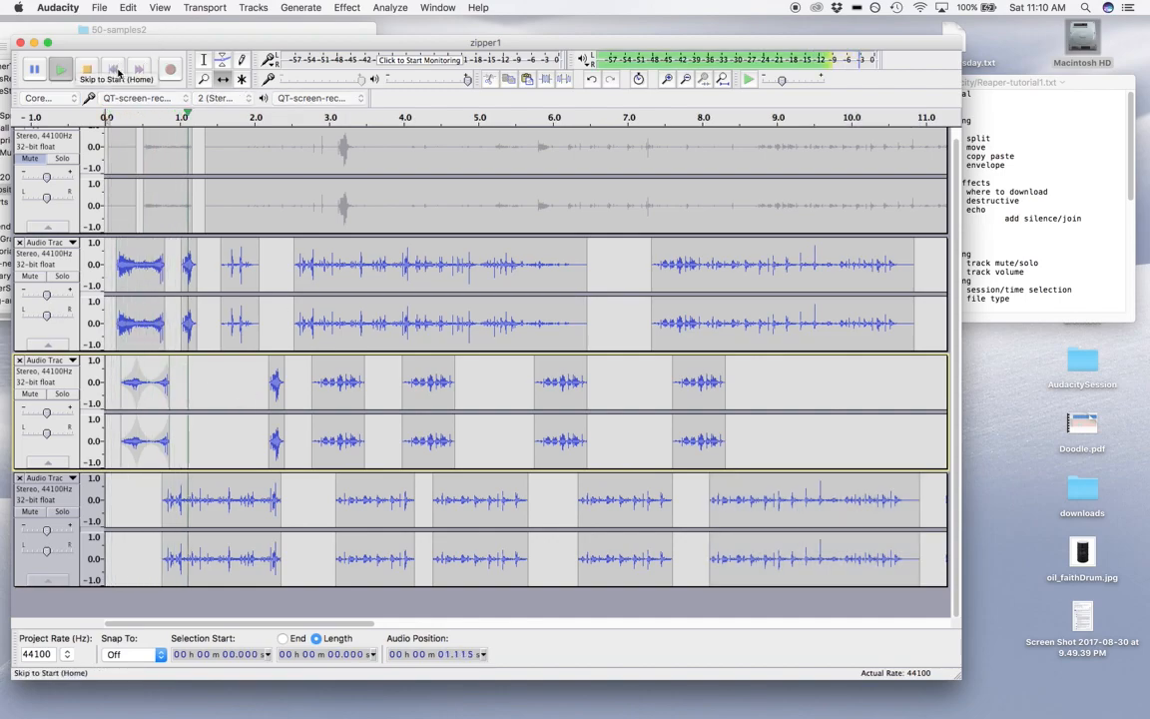
pyautogui.press('space')
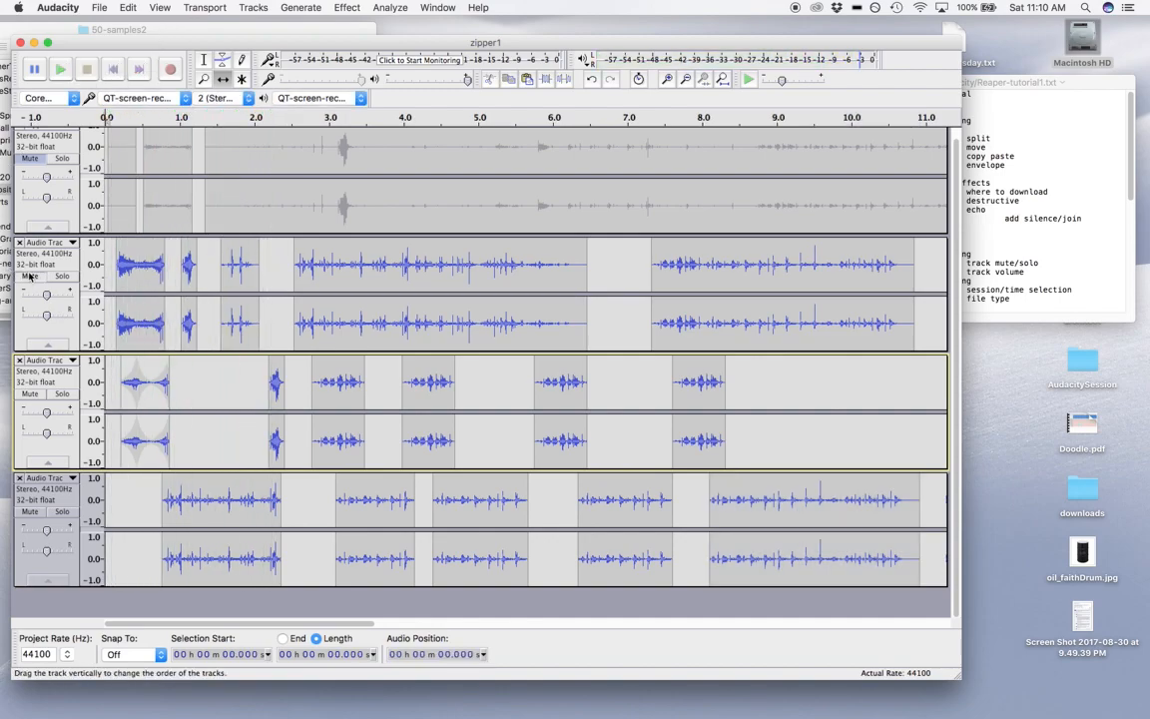
pyautogui.click(30, 275)
pyautogui.press('space')
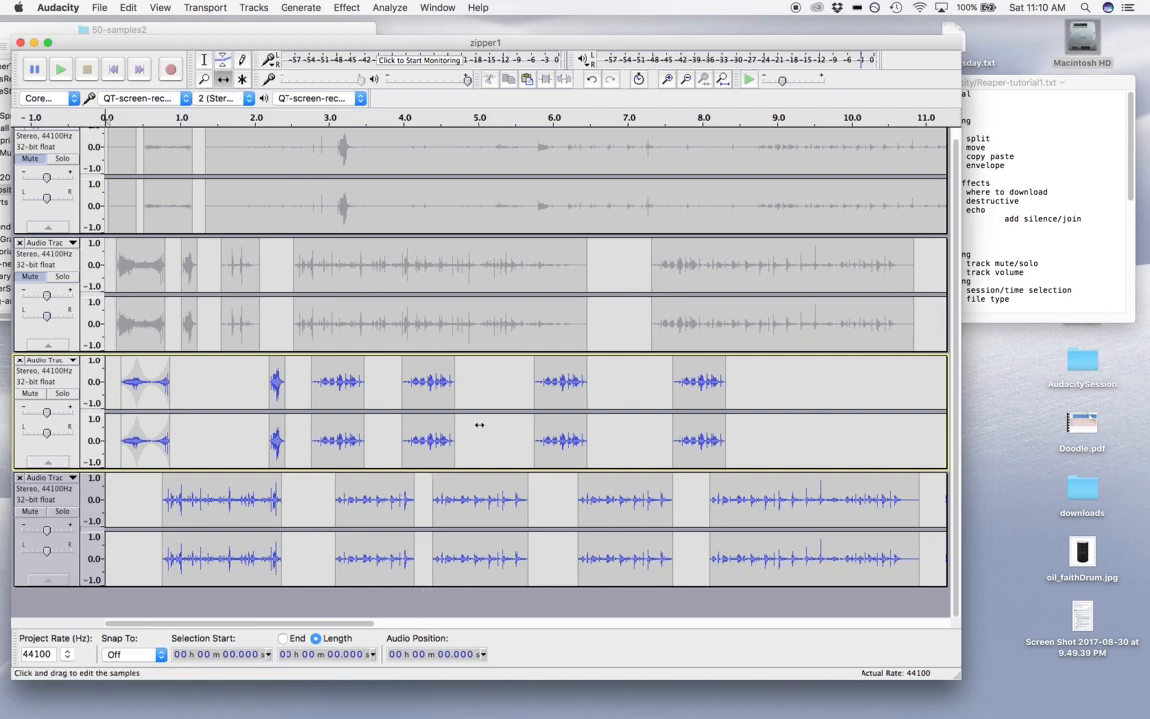
# Shift the third track's fourth and fifth clips to about 4.1 s and 5.7 s, and the bottom track's third clip to about 4.6 s
pyautogui.moveTo(430, 448); pyautogui.dragTo(437, 448)
pyautogui.moveTo(454, 511); pyautogui.dragTo(468, 510)
pyautogui.moveTo(551, 441); pyautogui.dragTo(550, 440)
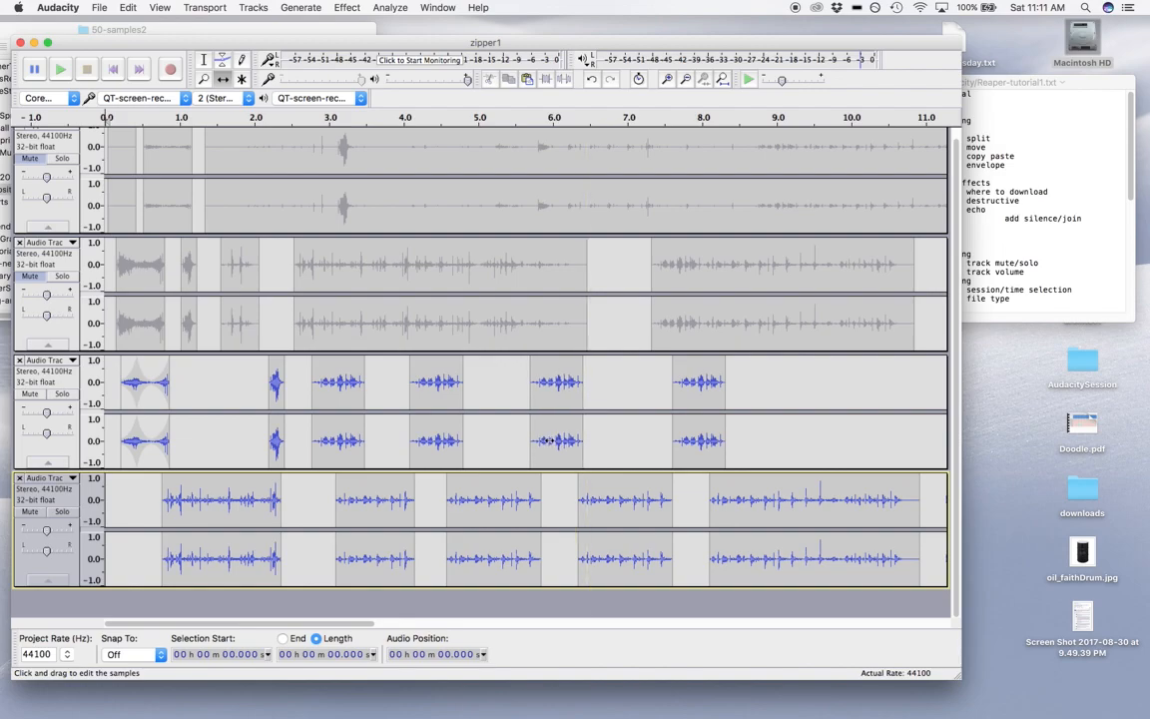
pyautogui.moveTo(549, 440); pyautogui.dragTo(549, 440)
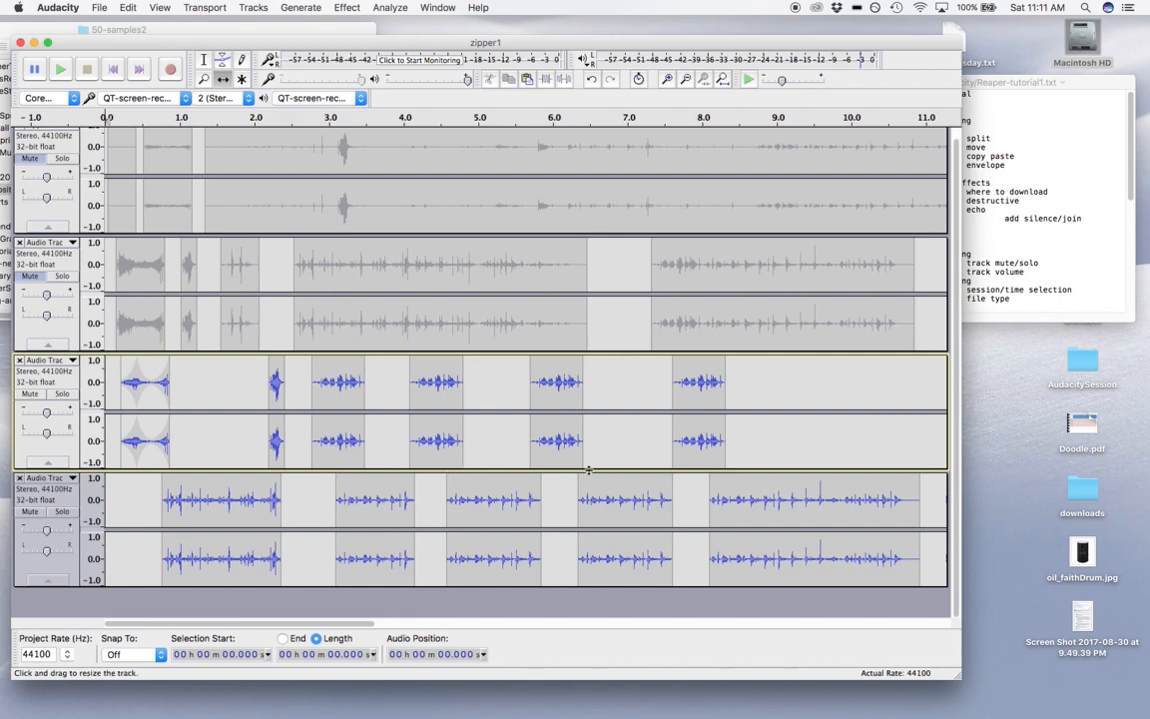
# Shift the third track's clip at 7.6 s to about 7.3 s and the bottom track's long clip to about 8.0 s
pyautogui.click(727, 488)
pyautogui.moveTo(737, 503); pyautogui.dragTo(750, 500)
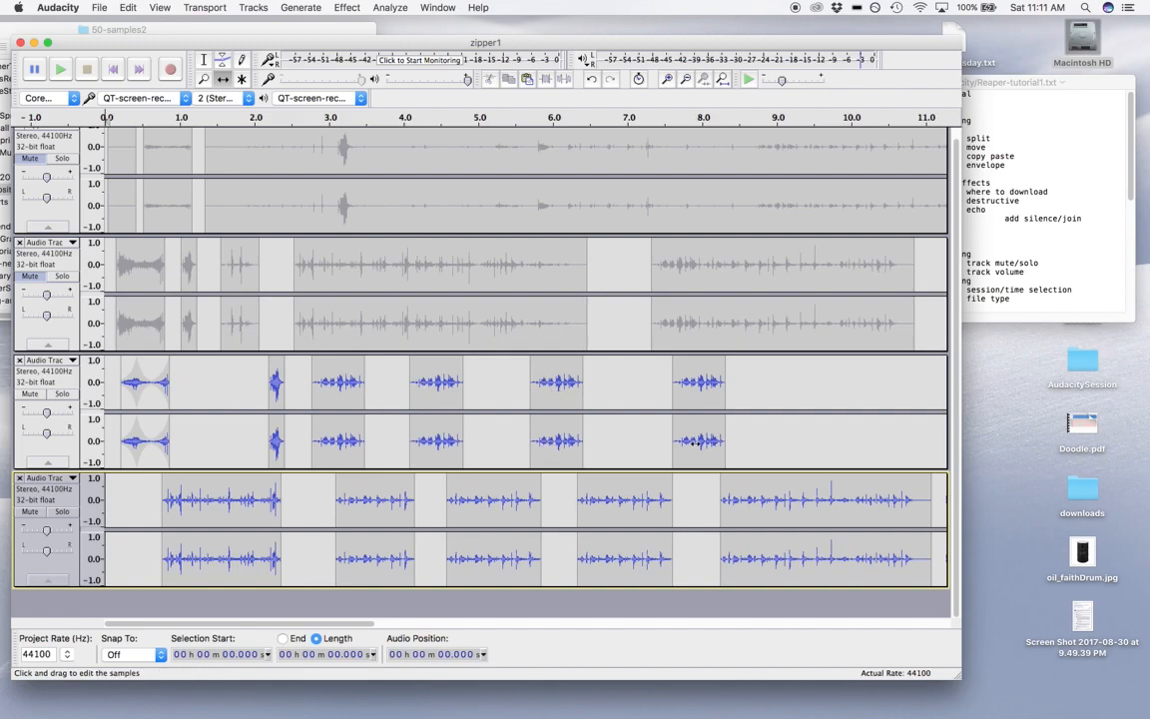
pyautogui.moveTo(692, 452)
pyautogui.mouseDown()
pyautogui.moveTo(654, 450)
pyautogui.moveTo(671, 452)
pyautogui.mouseUp()
pyautogui.moveTo(735, 485); pyautogui.dragTo(709, 483)
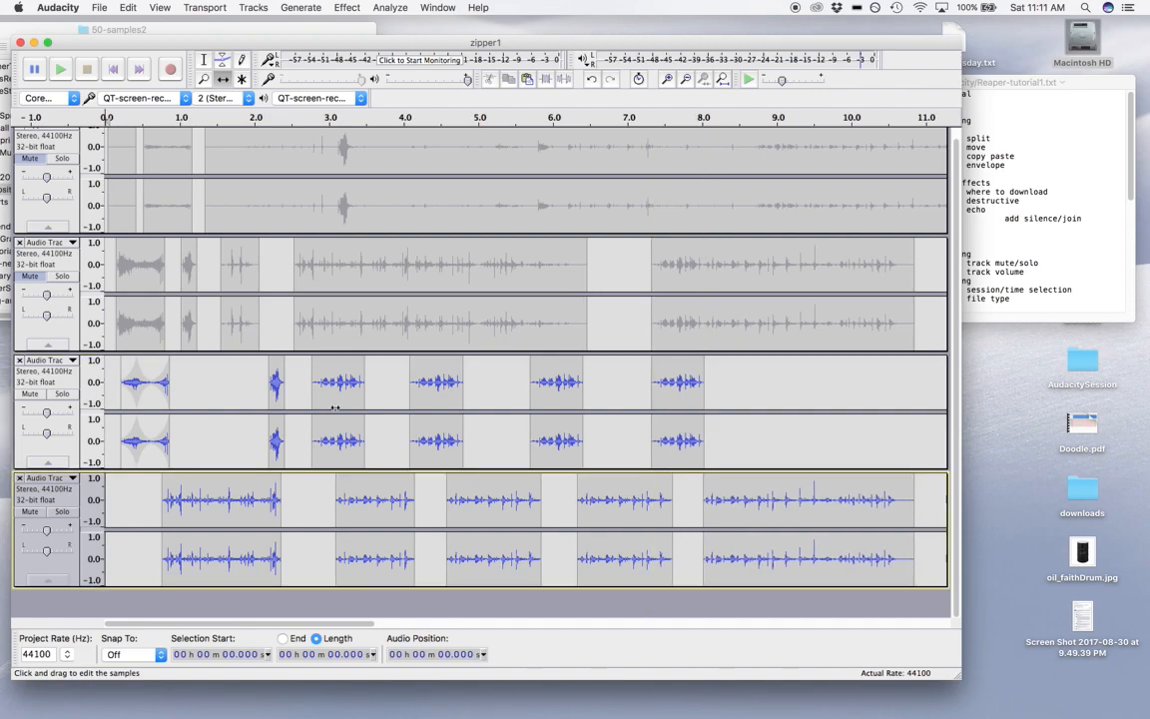
# Add a new empty stereo track below the existing tracks
pyautogui.click(204, 60)
pyautogui.click(246, 8)
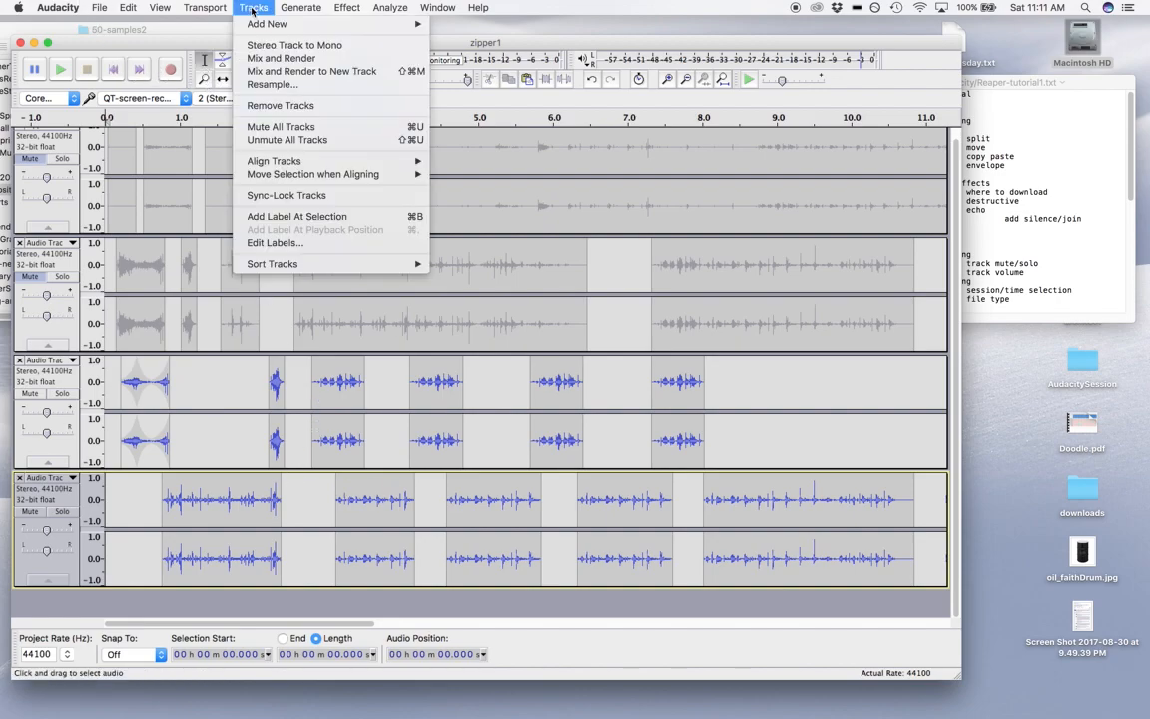
pyautogui.moveTo(330, 25)
pyautogui.click(461, 40)
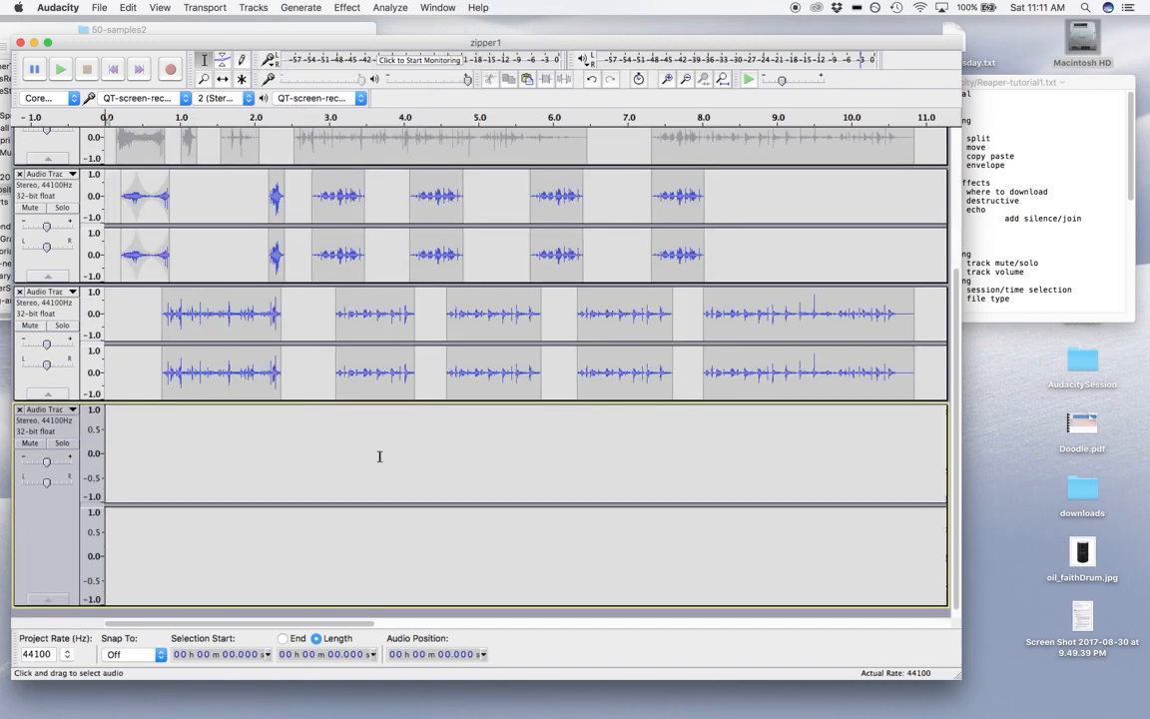
# Copy the third track's short clip at about 2.2 s and paste it into the empty bottom track at about 2.5 s
pyautogui.click(282, 258)
pyautogui.moveTo(285, 258); pyautogui.dragTo(272, 246)
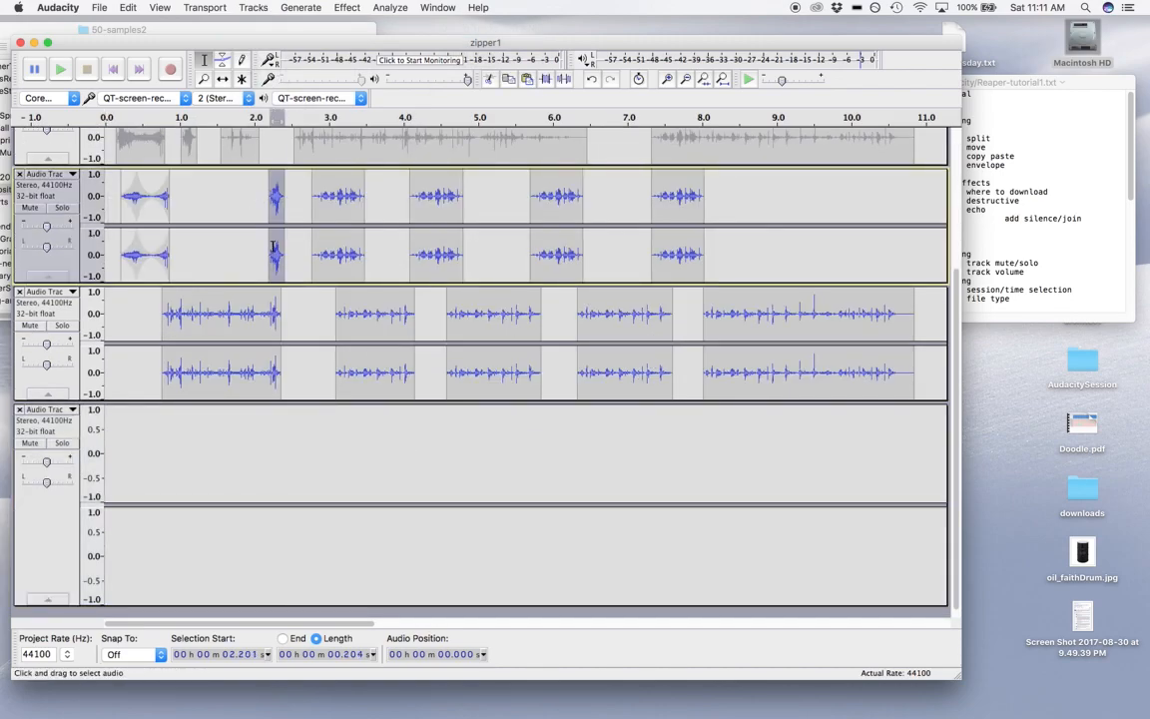
pyautogui.click(292, 470)
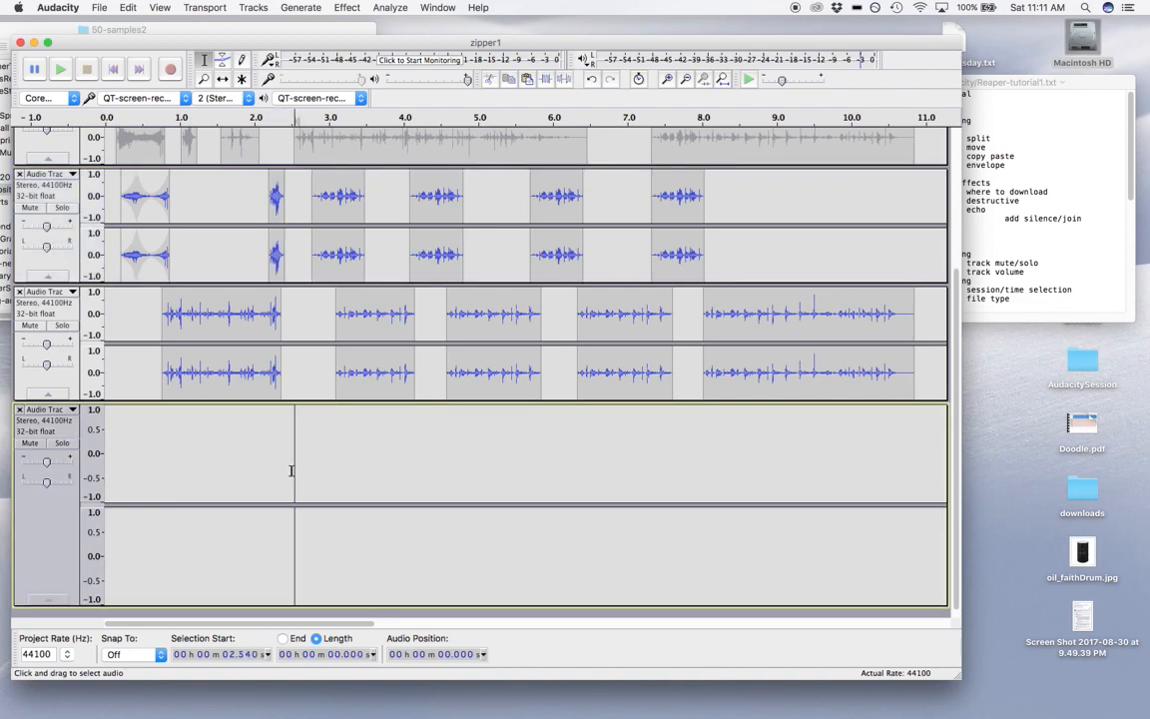
pyautogui.press('super+v')
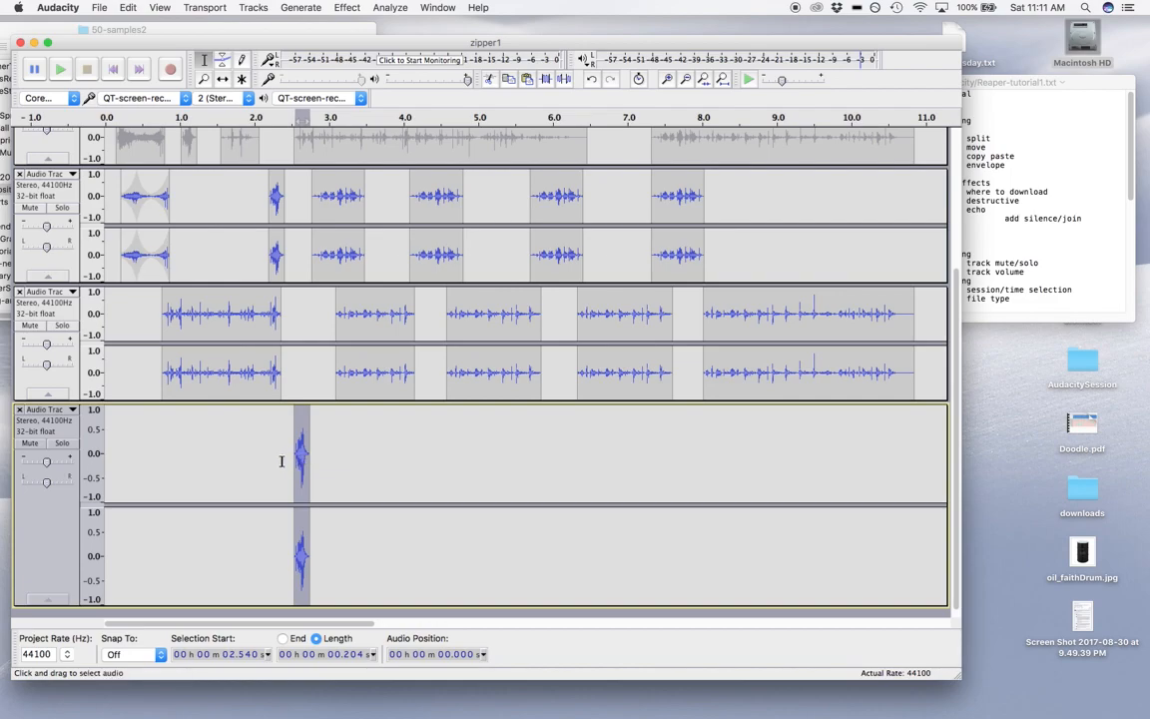
# Reverse the pasted clip, then solo the bottom track and play the clip
pyautogui.click(347, 8)
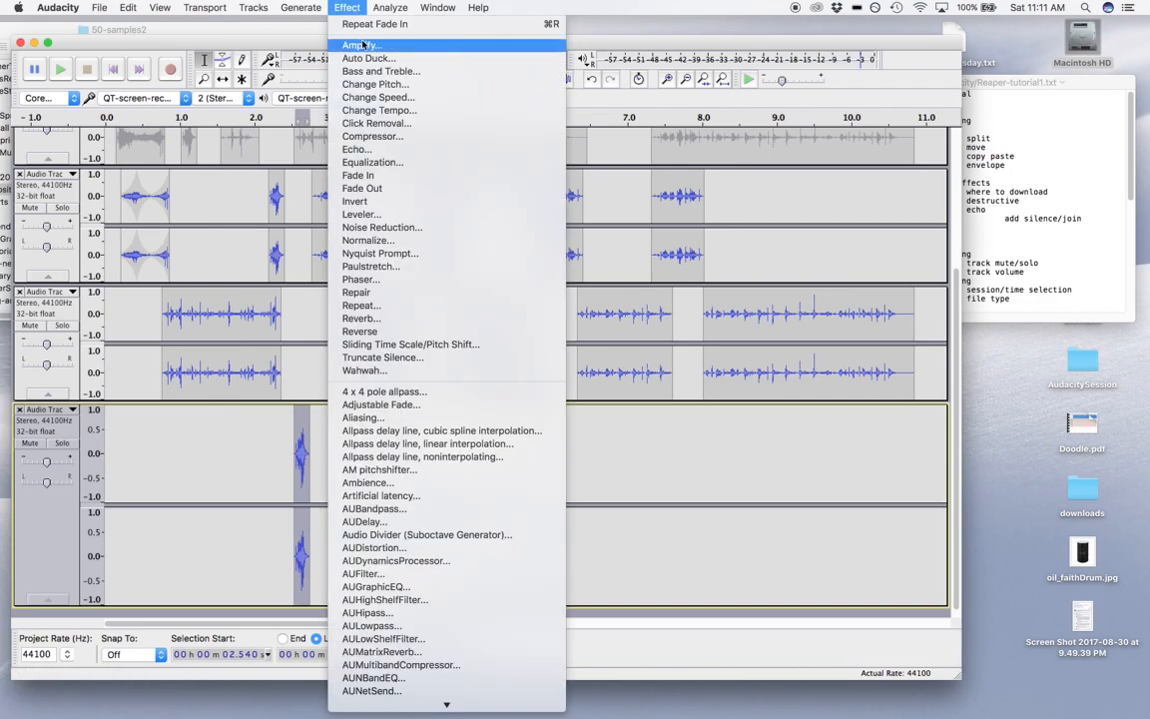
pyautogui.click(388, 297)
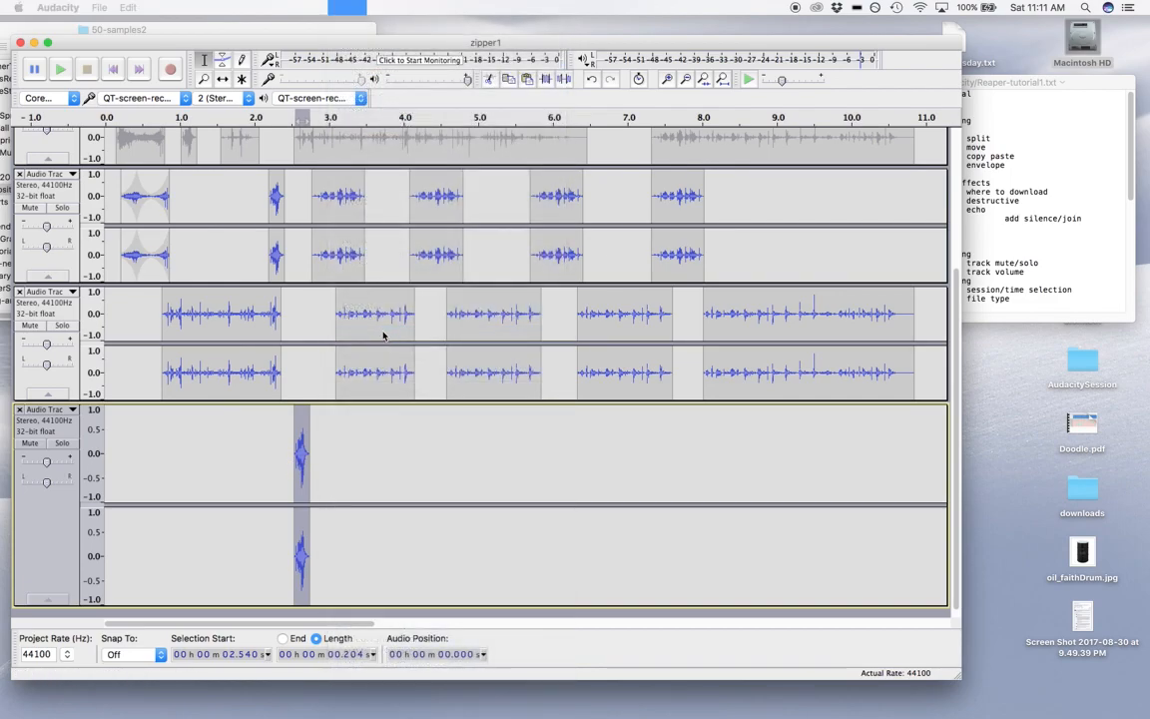
pyautogui.click(48, 424)
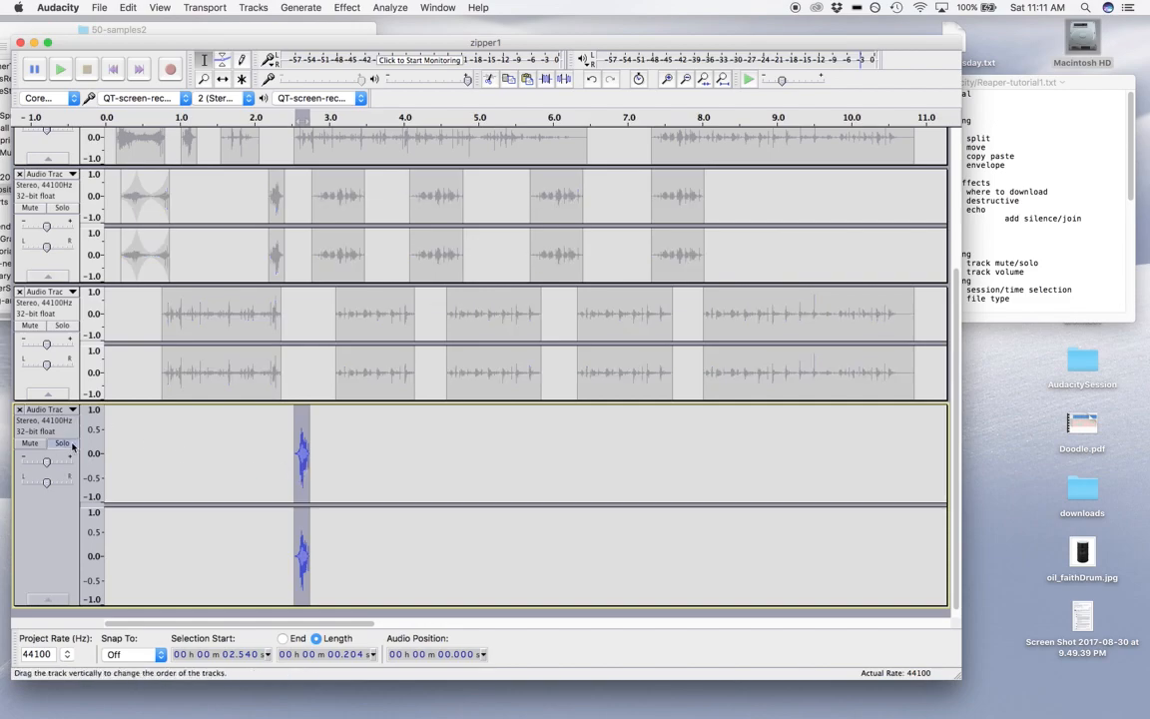
pyautogui.press('space')
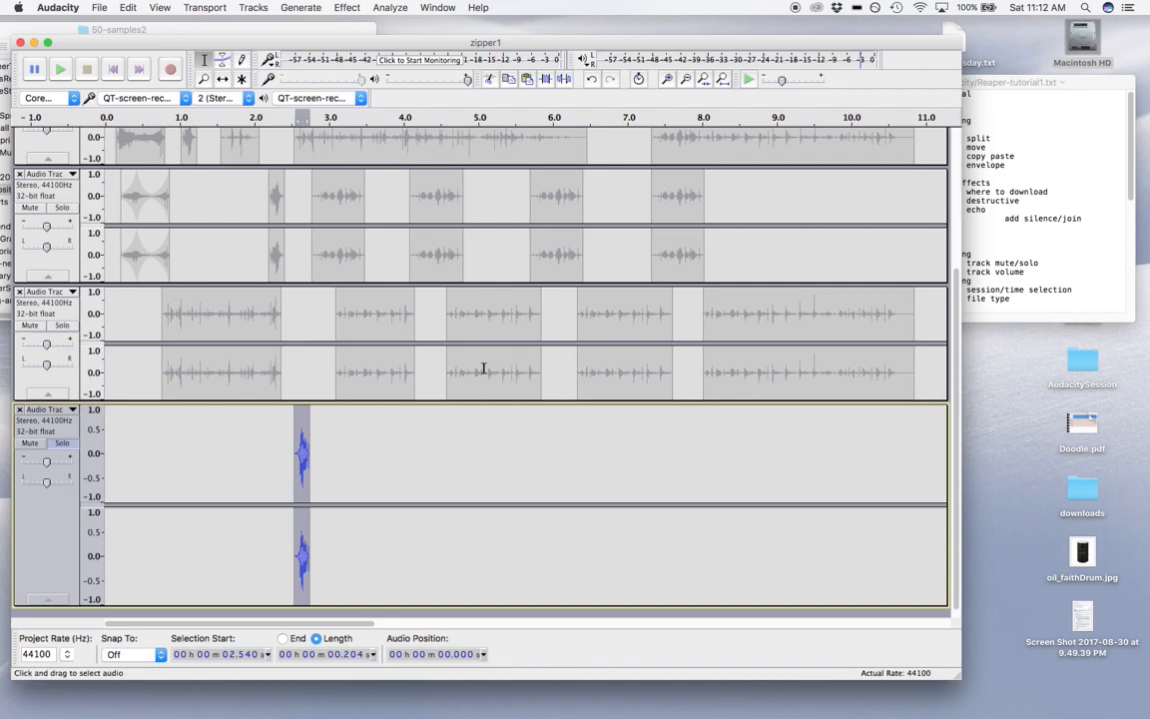
# Shift the bottom track's clip to about 2.8 s, in line with the third track's clip start
pyautogui.scroll(3, 484, 369)
pyautogui.scroll(-2, 483, 369)
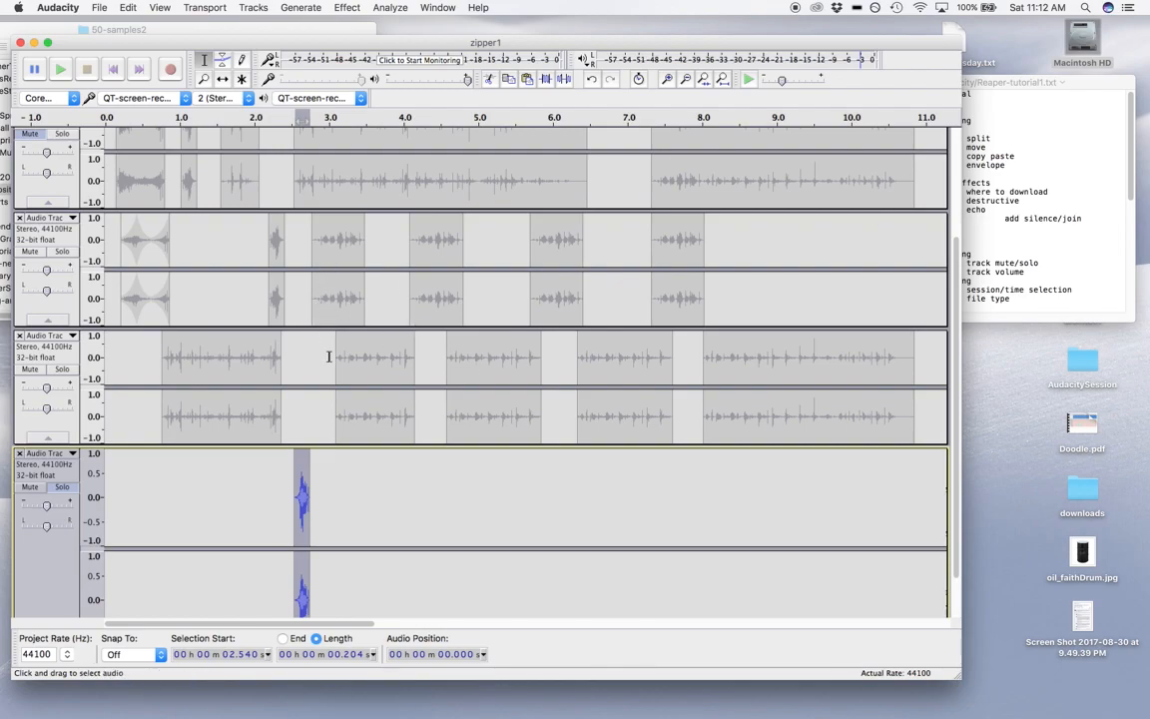
pyautogui.click(223, 78)
pyautogui.moveTo(305, 529); pyautogui.dragTo(322, 531)
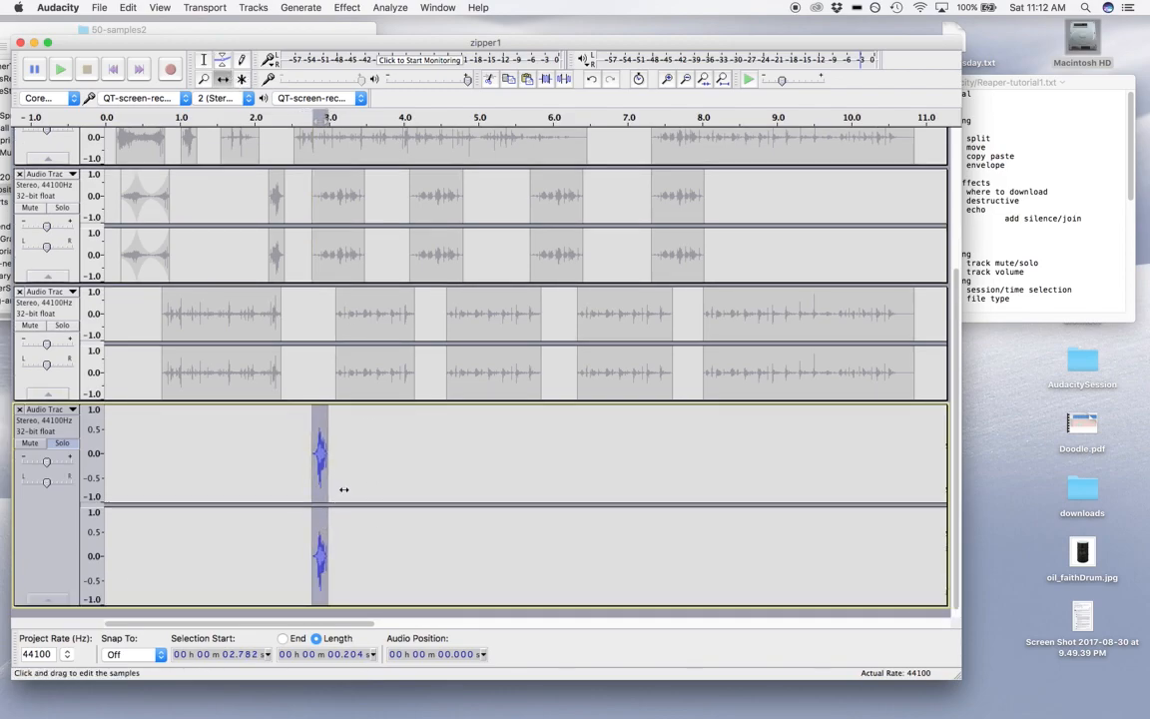
# Paste copies of the short clip into the bottom track at about 4.1 s, 5.7 s, 7.4 s and 10.6 s
pyautogui.click(206, 60)
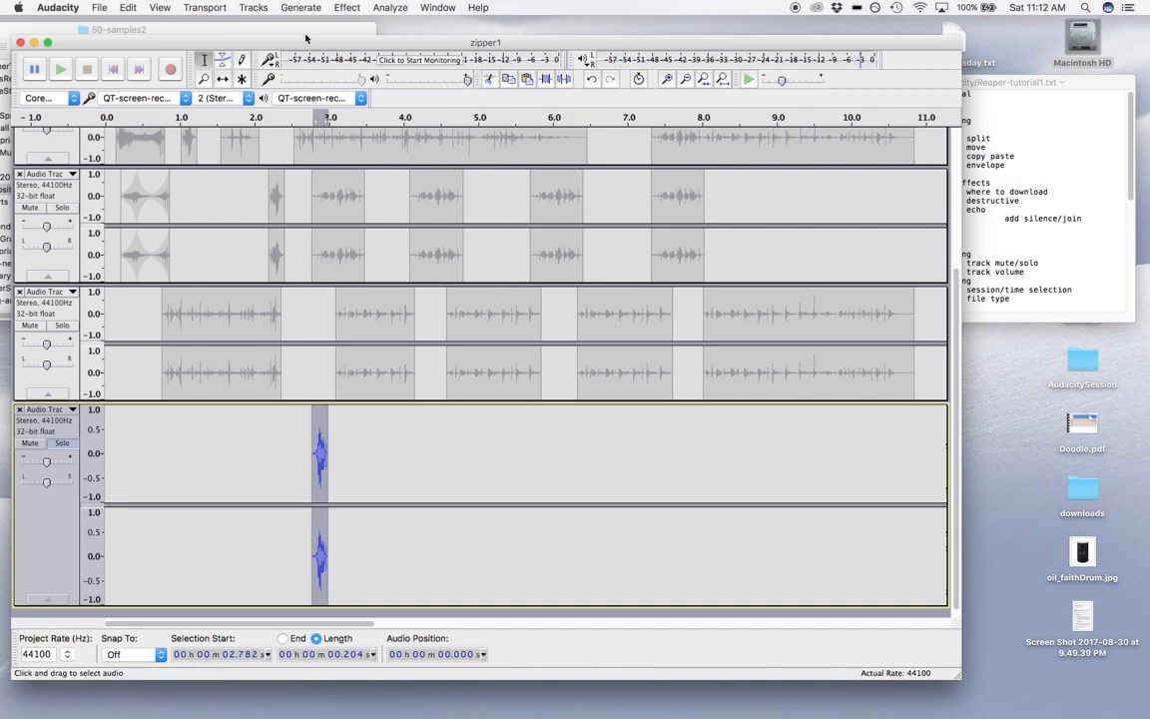
pyautogui.click(409, 454)
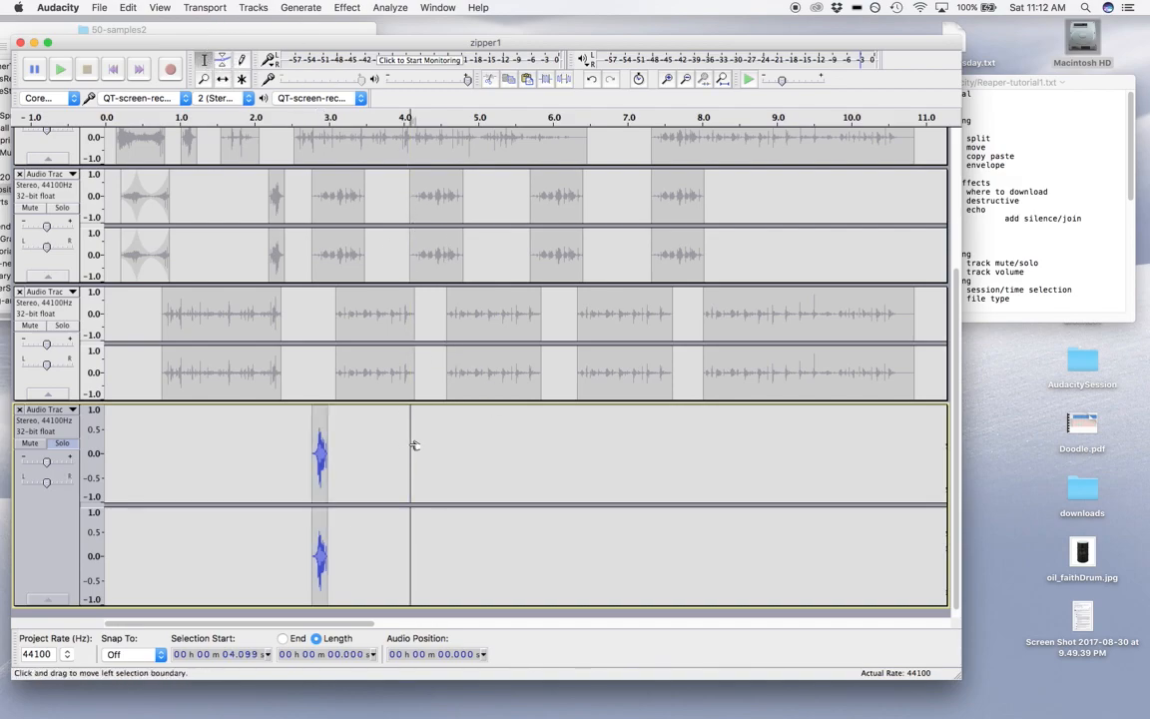
pyautogui.press('super+v')
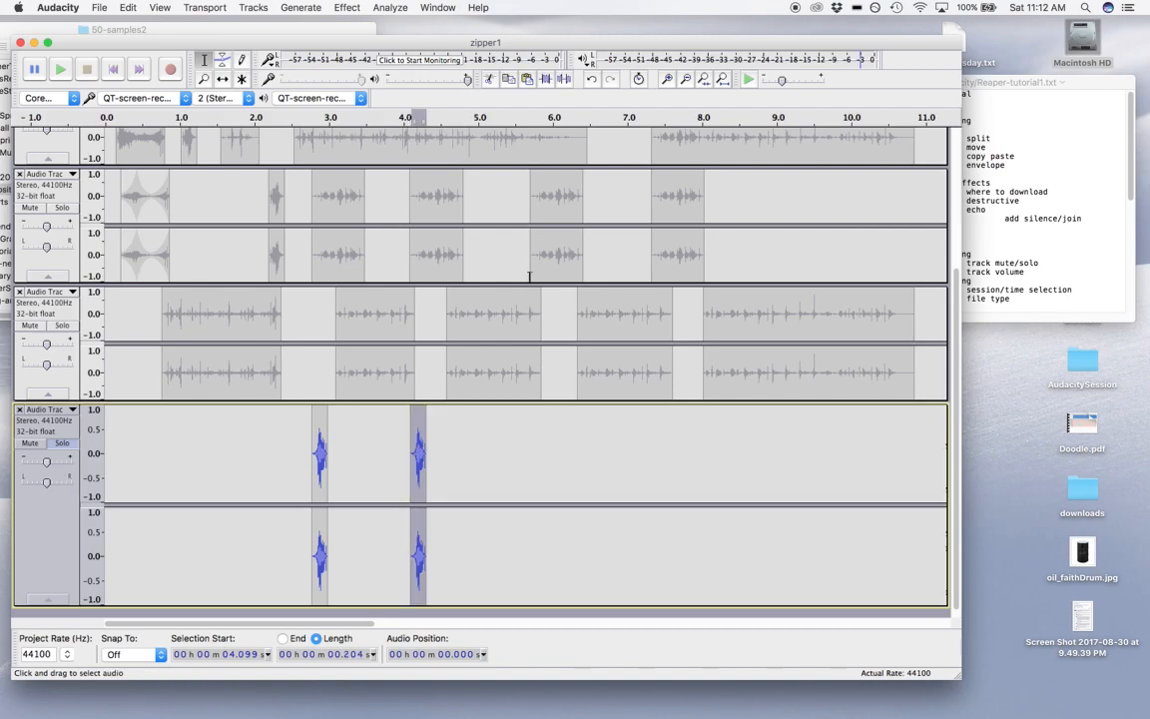
pyautogui.click(532, 461)
pyautogui.press('super+v')
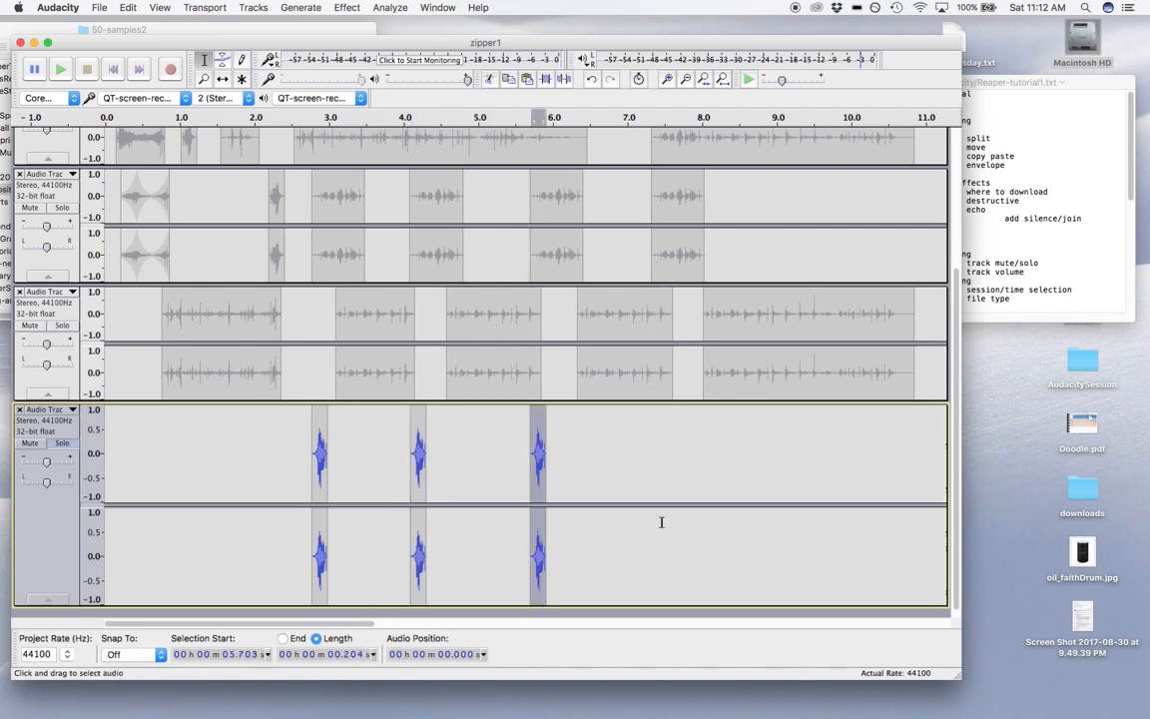
pyautogui.click(654, 469)
pyautogui.press('super+v')
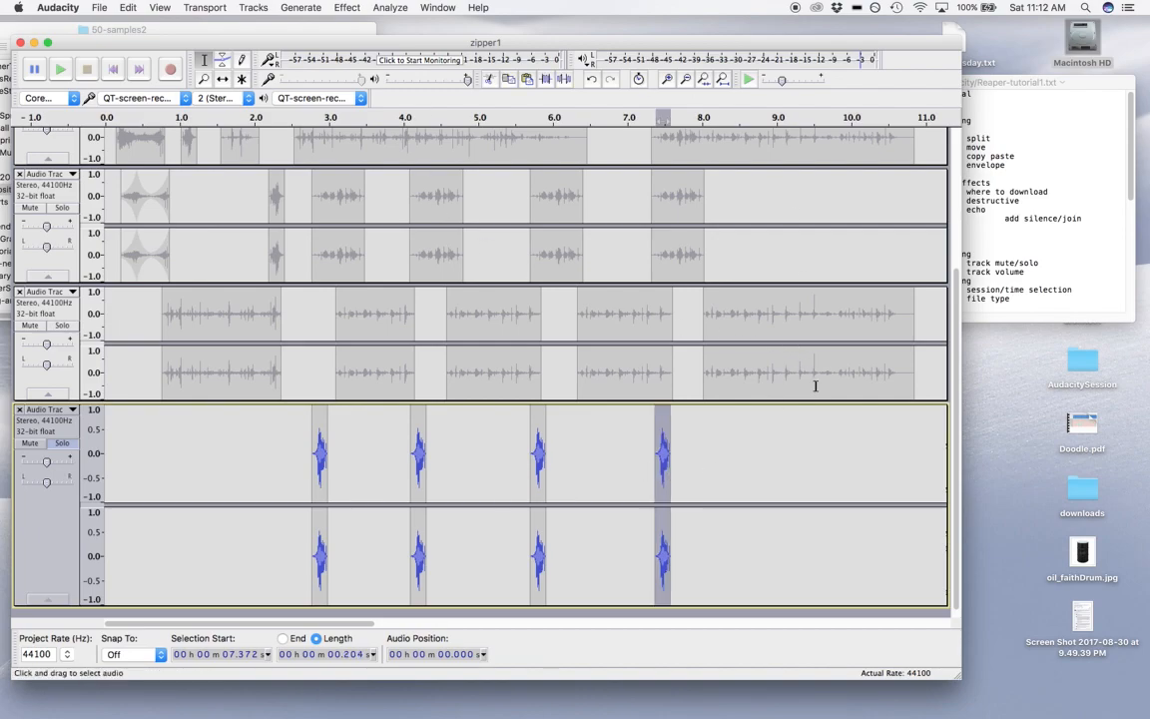
pyautogui.click(882, 445)
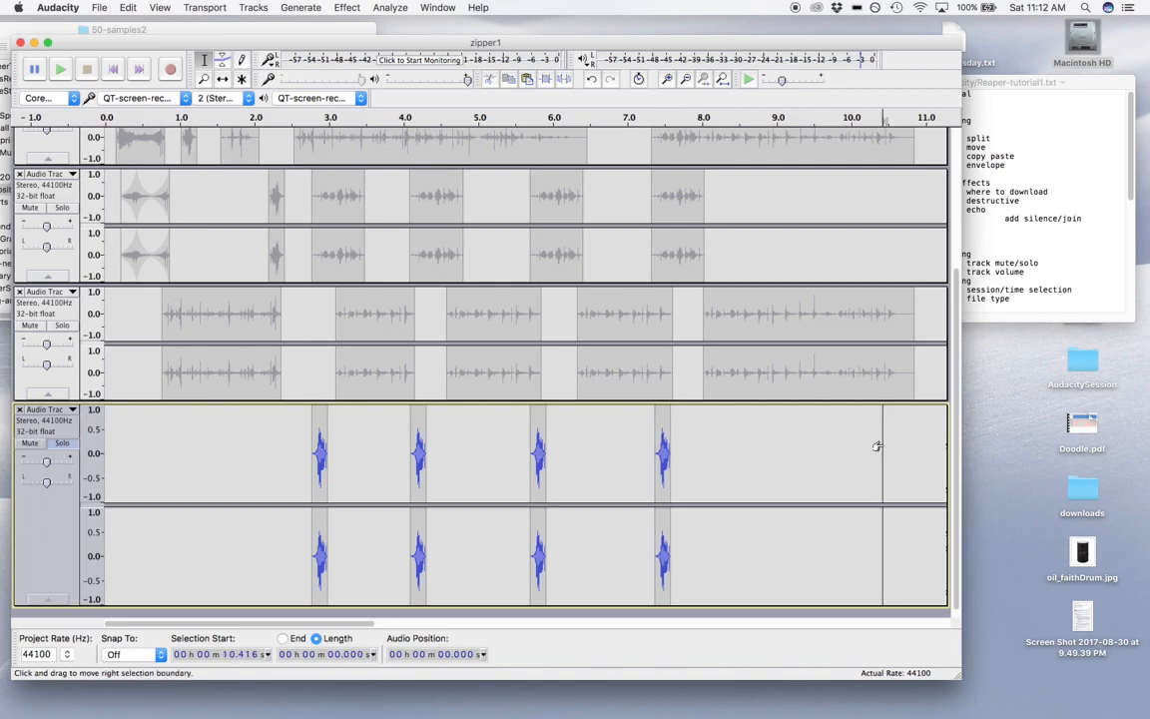
pyautogui.click(897, 450)
pyautogui.press('super+v')
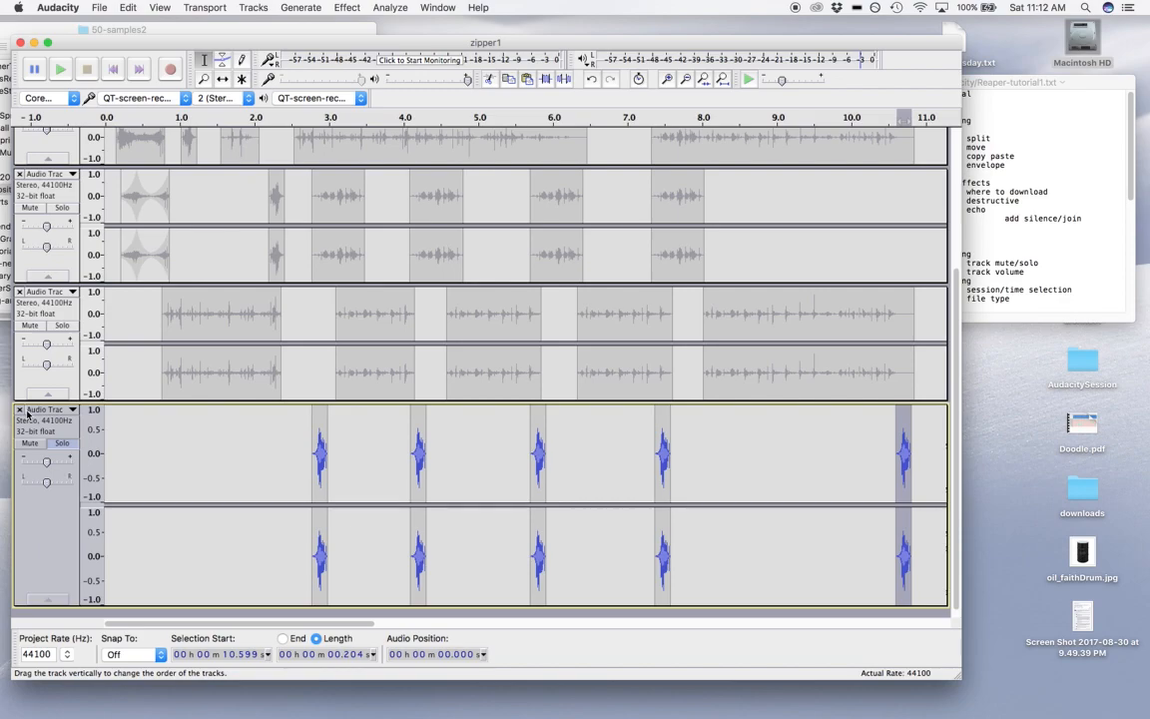
# Turn off the bottom track's solo and play the lower four tracks from the start with about 29.4 s selected
pyautogui.press('super+f')
pyautogui.press('super+shift+f')
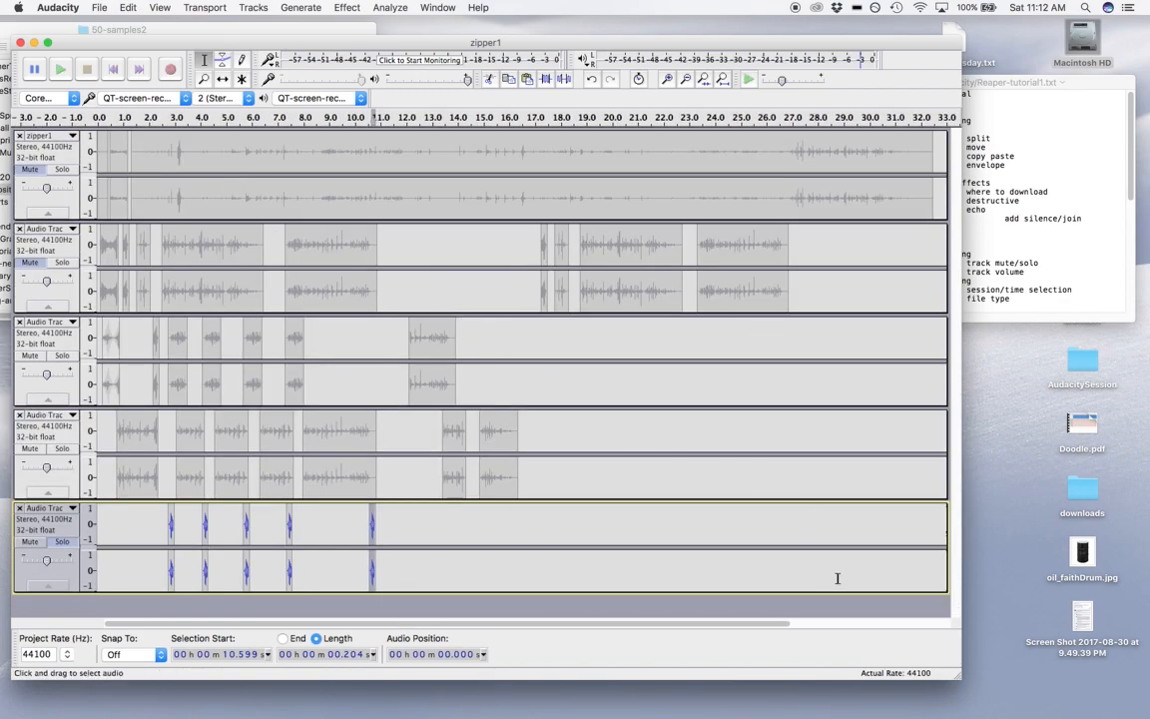
pyautogui.moveTo(854, 576); pyautogui.dragTo(78, 289)
pyautogui.press('super+f')
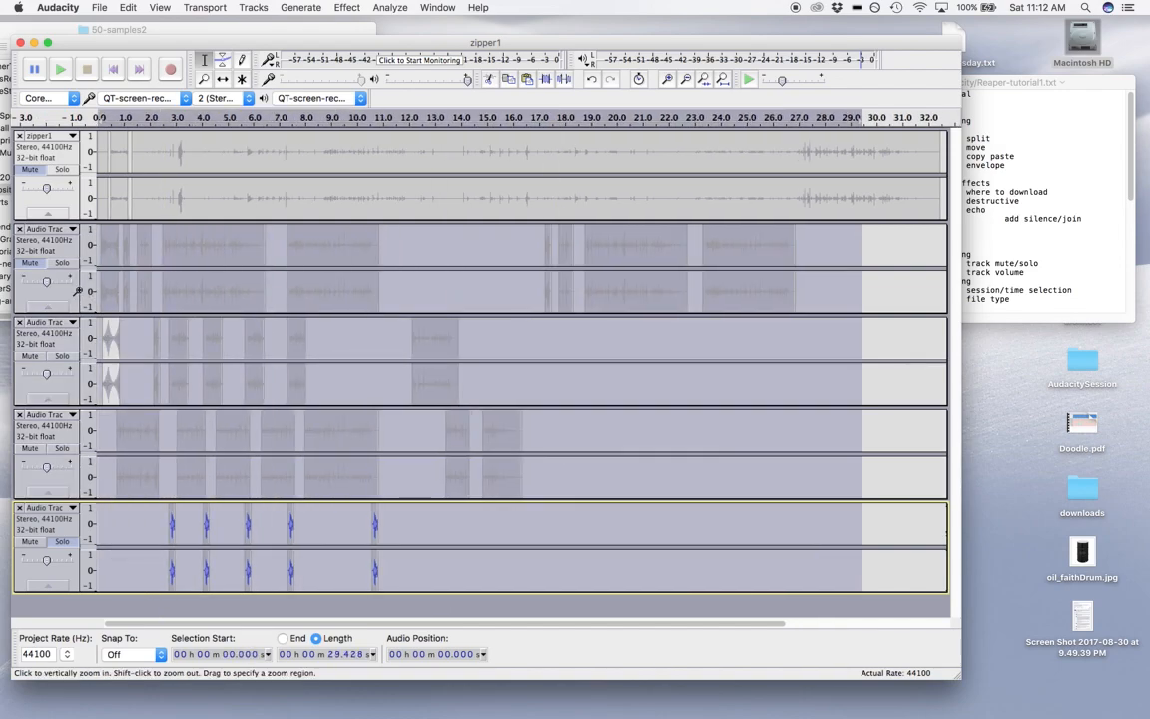
pyautogui.click(704, 79)
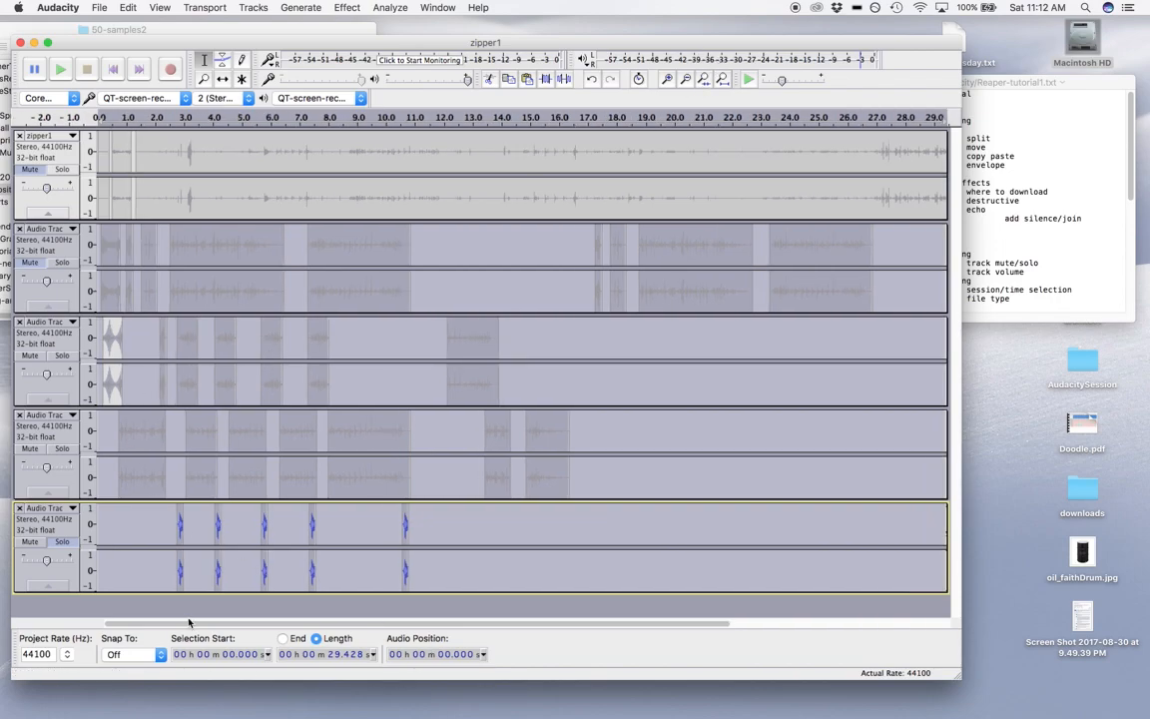
pyautogui.press('space')
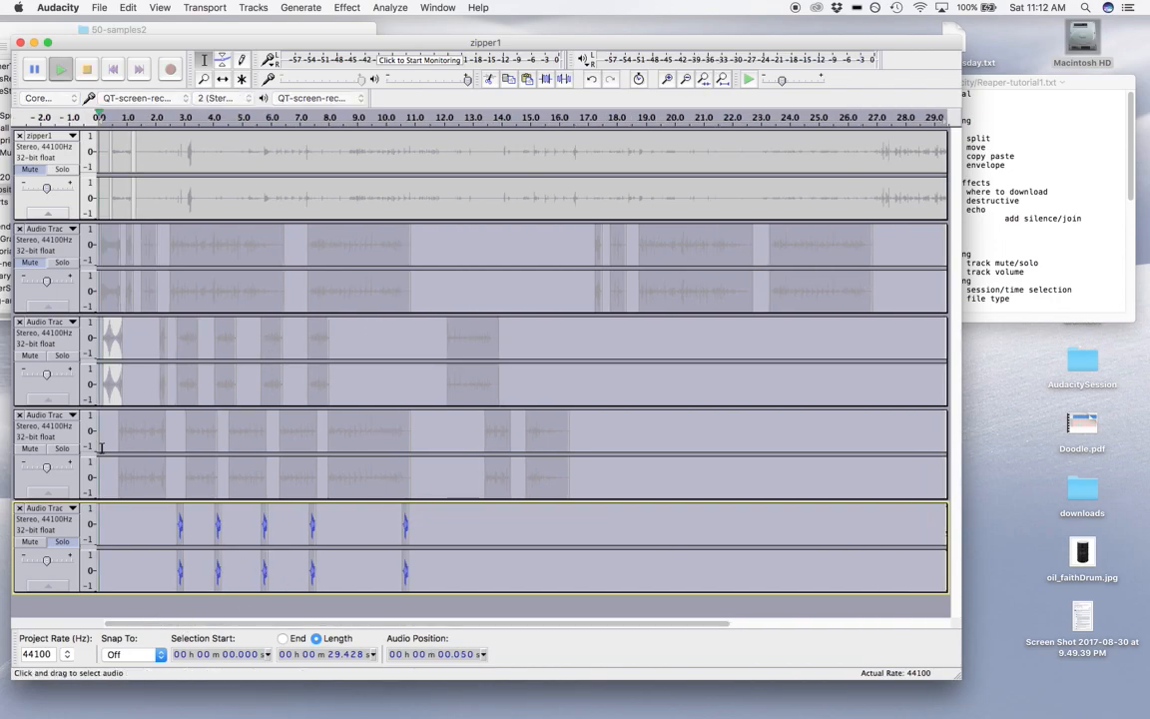
pyautogui.press('space')
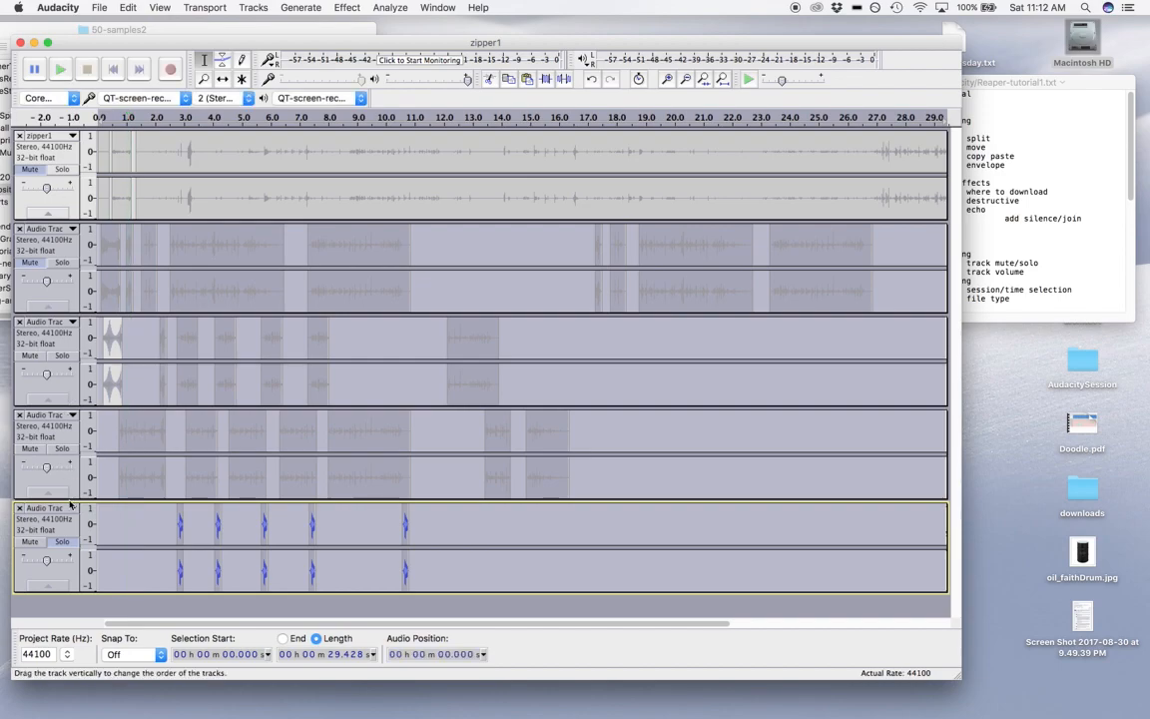
pyautogui.click(62, 541)
pyautogui.press('space')
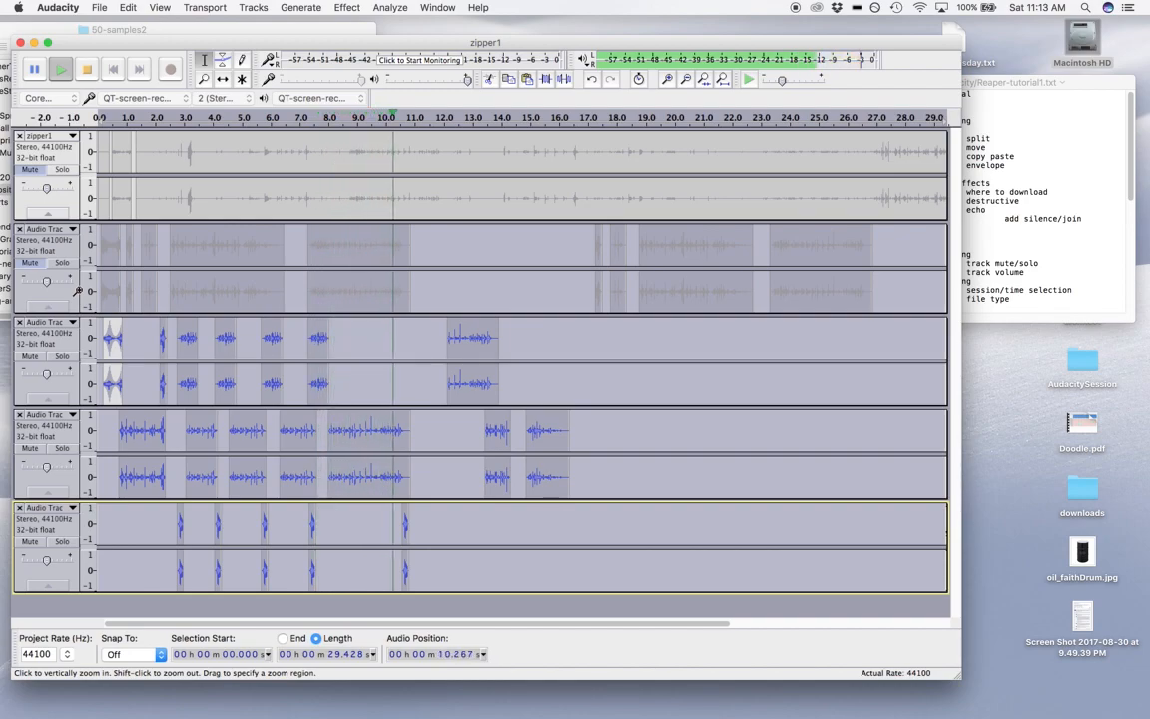
pyautogui.press('space')
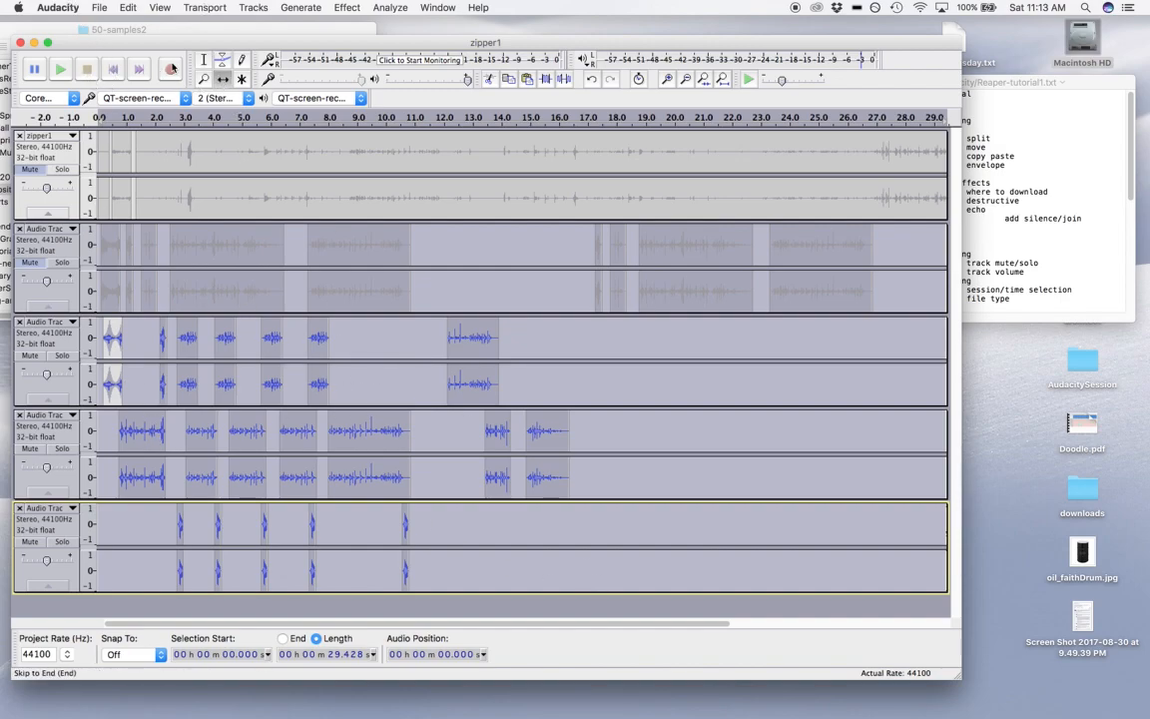
# Delete the third track's clip at about 7.3 s and the fourth track's clip at about 6.3 s
pyautogui.press('F1')
pyautogui.click(321, 391)
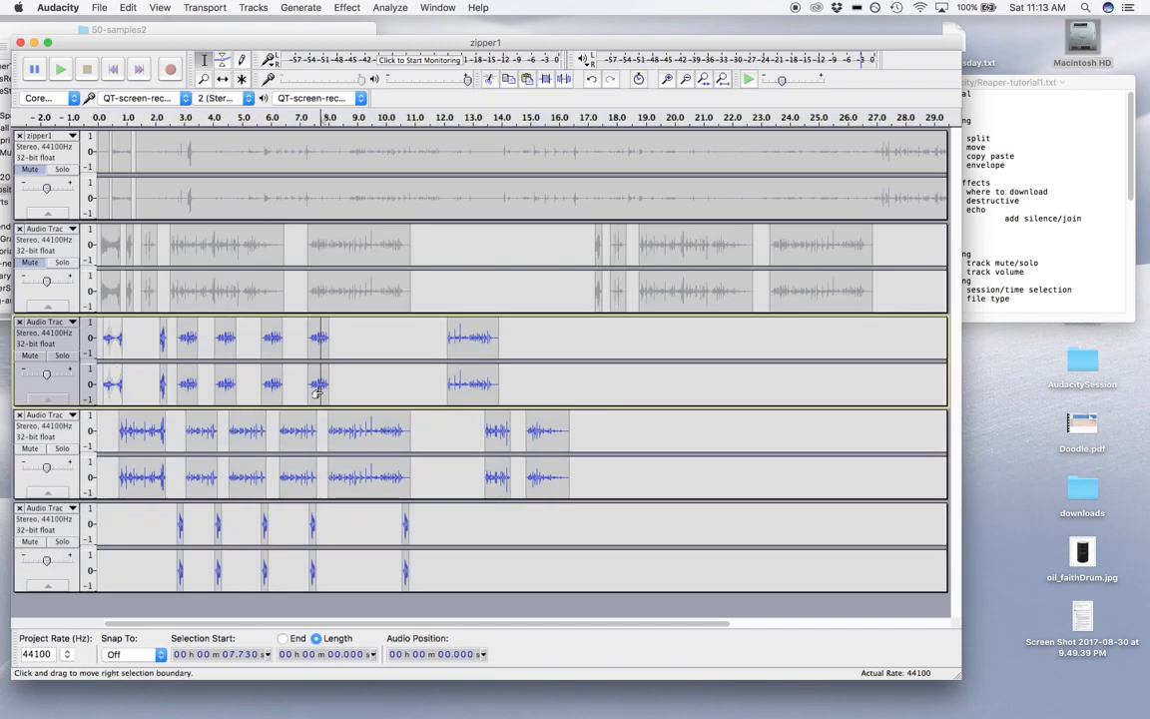
pyautogui.doubleClick(321, 391)
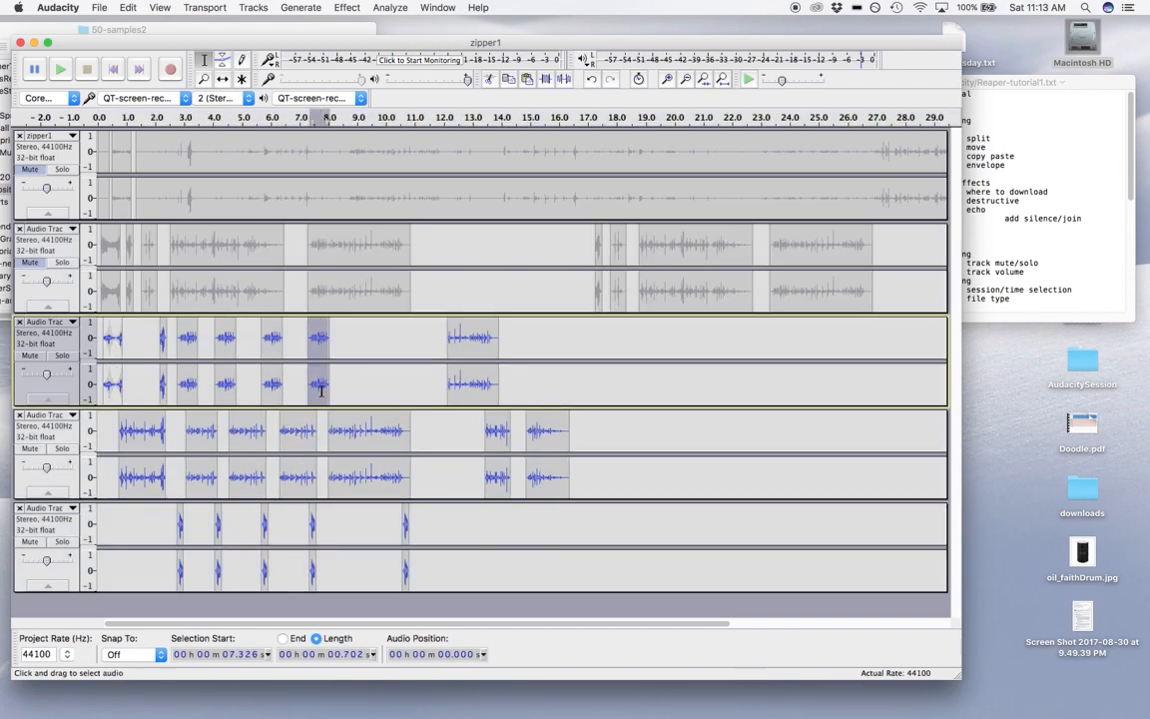
pyautogui.press('Delete')
pyautogui.doubleClick(292, 443)
pyautogui.press('Delete')
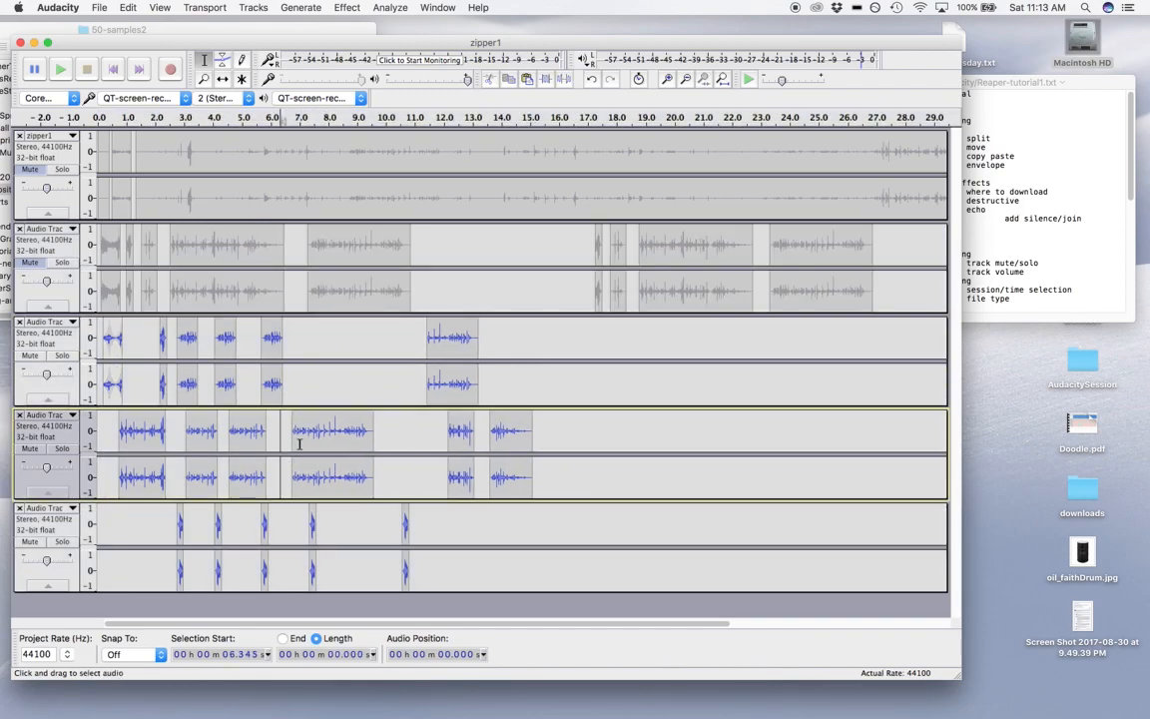
# Shift the fourth track's long clip earlier, to about 6.2 s
pyautogui.click(223, 78)
pyautogui.moveTo(299, 441); pyautogui.dragTo(289, 437)
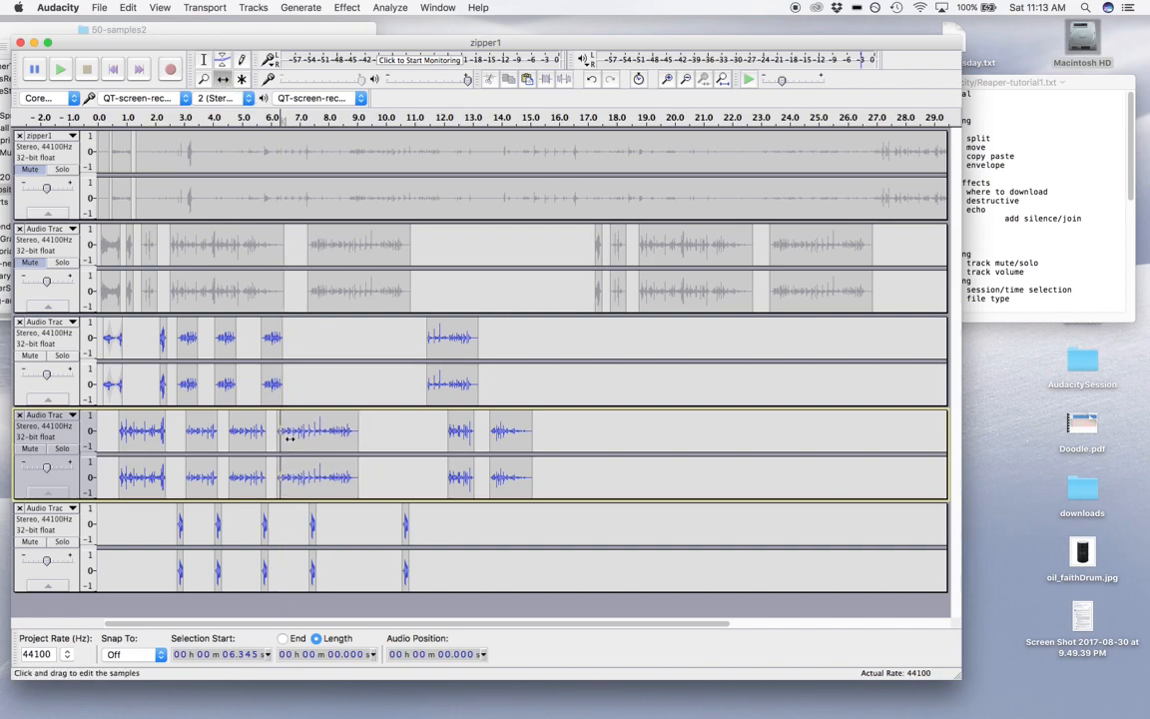
pyautogui.click(204, 60)
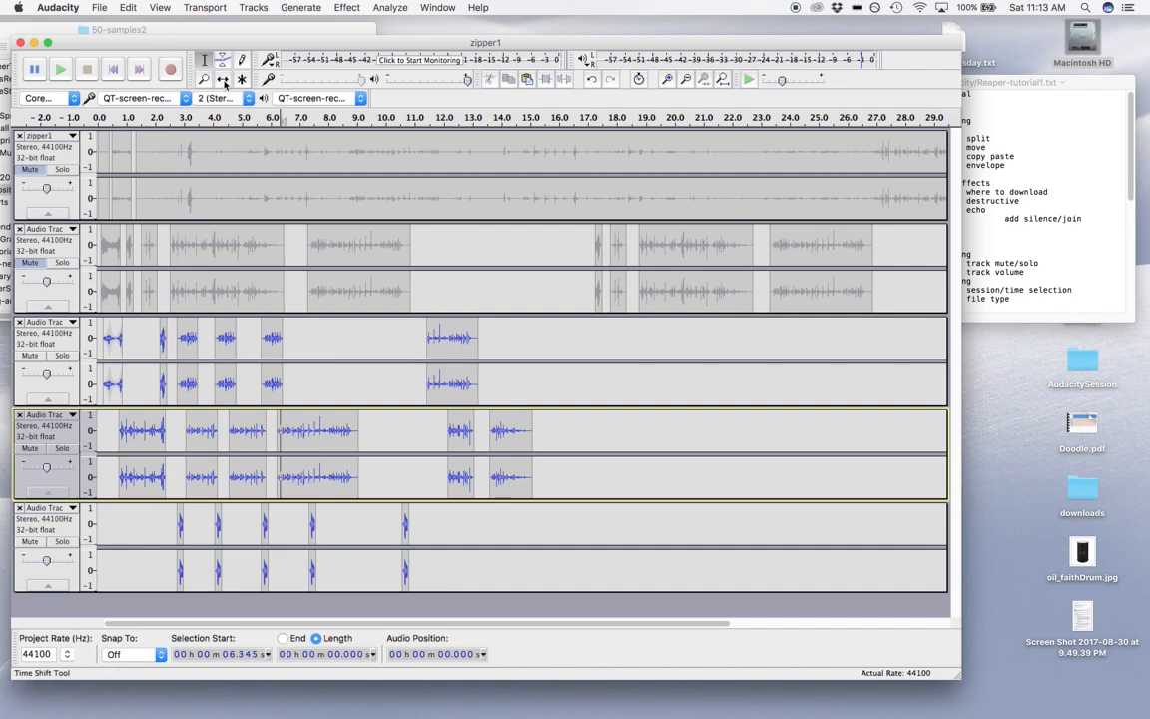
# Delete the bottom track's last clip at 10.6 s and shift its fourth clip to about 8.7 s
pyautogui.click(407, 530)
pyautogui.doubleClick(405, 531)
pyautogui.press('Delete')
pyautogui.click(223, 78)
pyautogui.moveTo(313, 535); pyautogui.dragTo(349, 536)
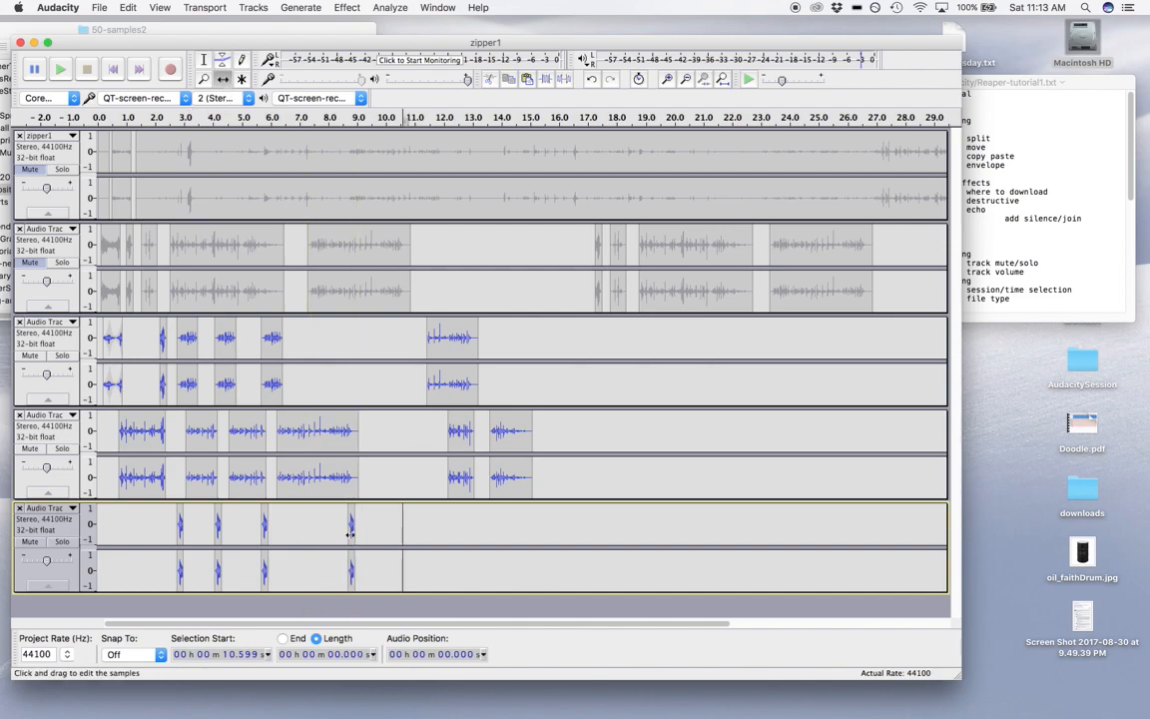
# Select the whole last clip on the bottom track, at about 8.7 s
pyautogui.press('F1')
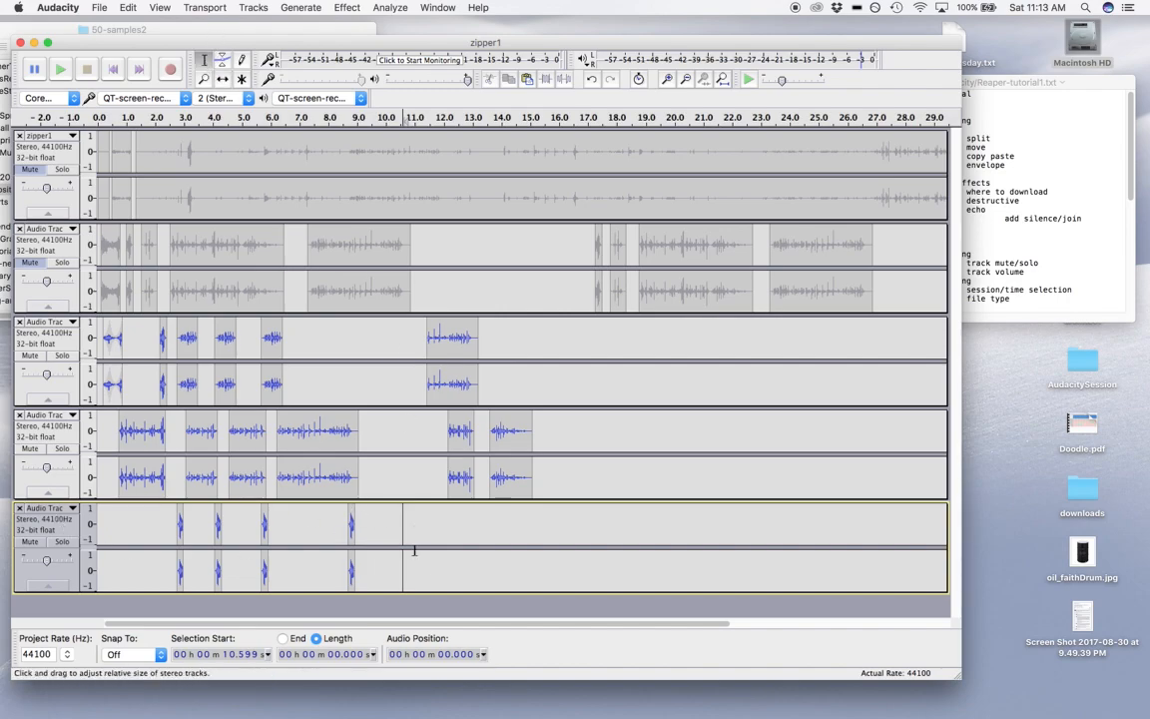
pyautogui.moveTo(350, 530); pyautogui.dragTo(357, 527)
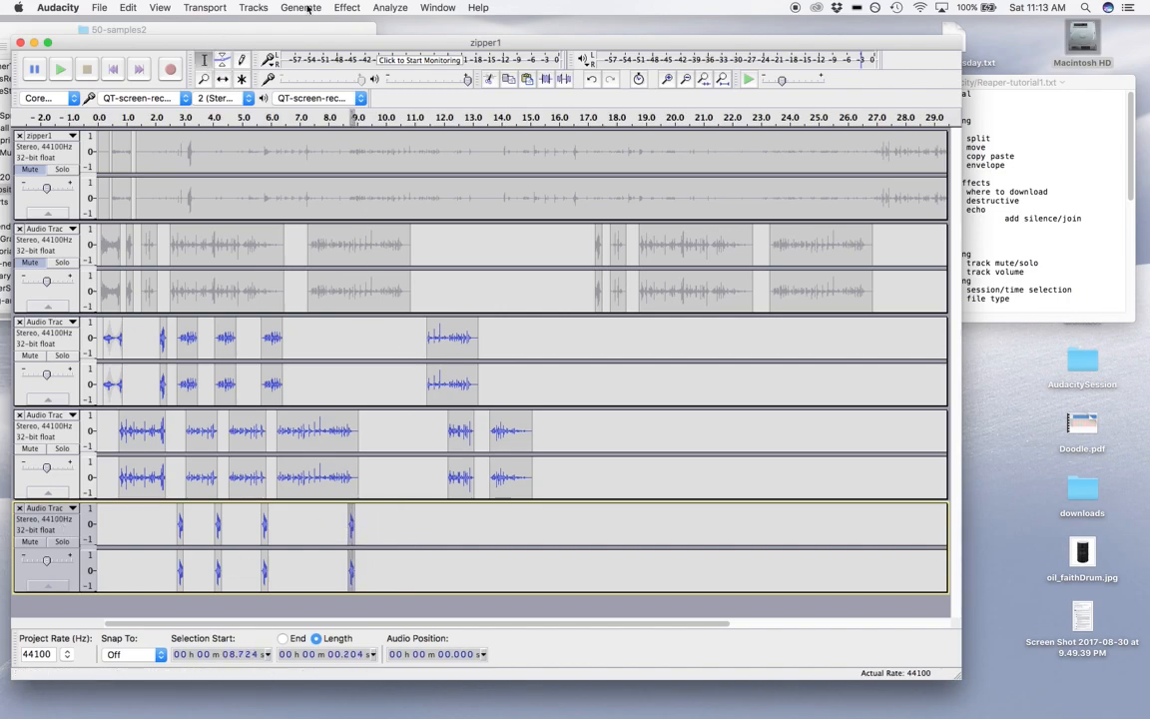
pyautogui.click(345, 7)
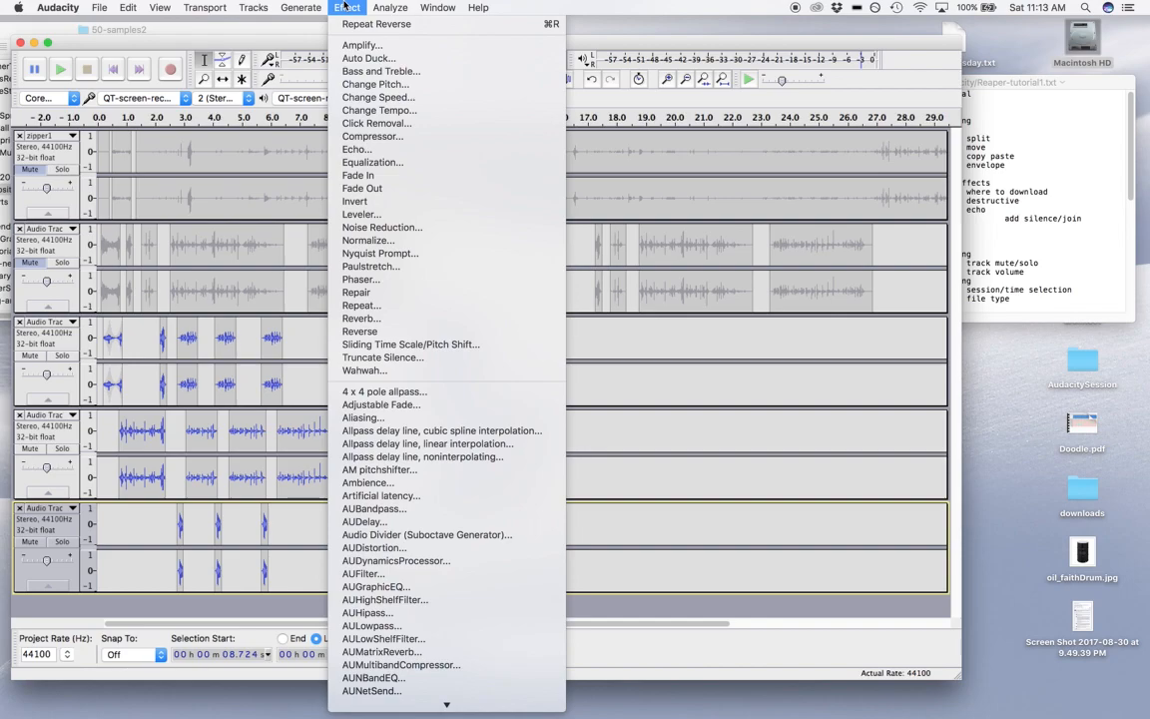
pyautogui.click(395, 85)
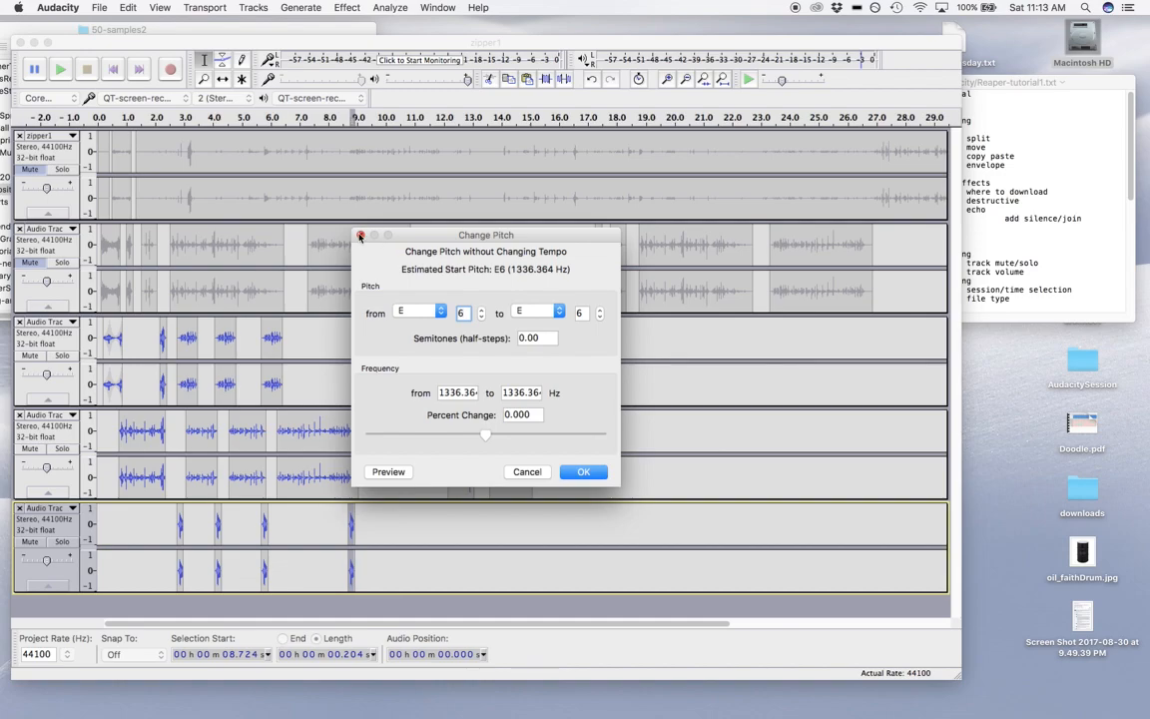
pyautogui.click(360, 236)
# Try slowing the bottom track's last clip with Change Speed at a 0.500 multiplier, play it, and undo the change
pyautogui.click(355, 7)
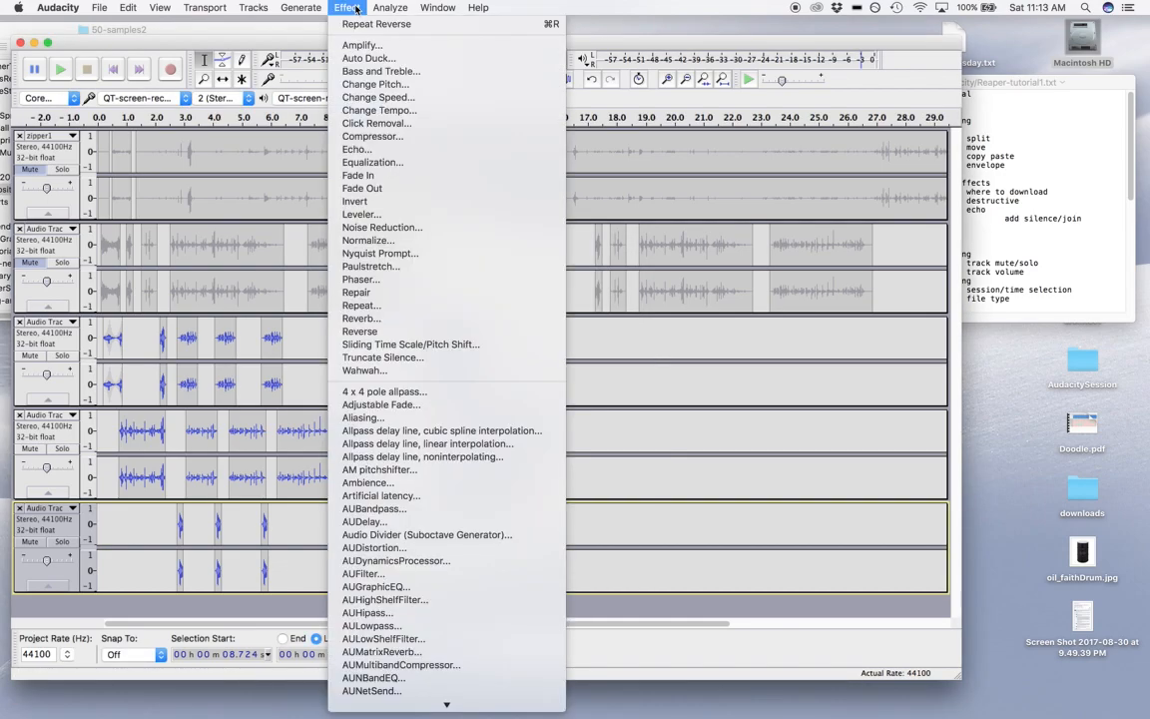
pyautogui.click(378, 97)
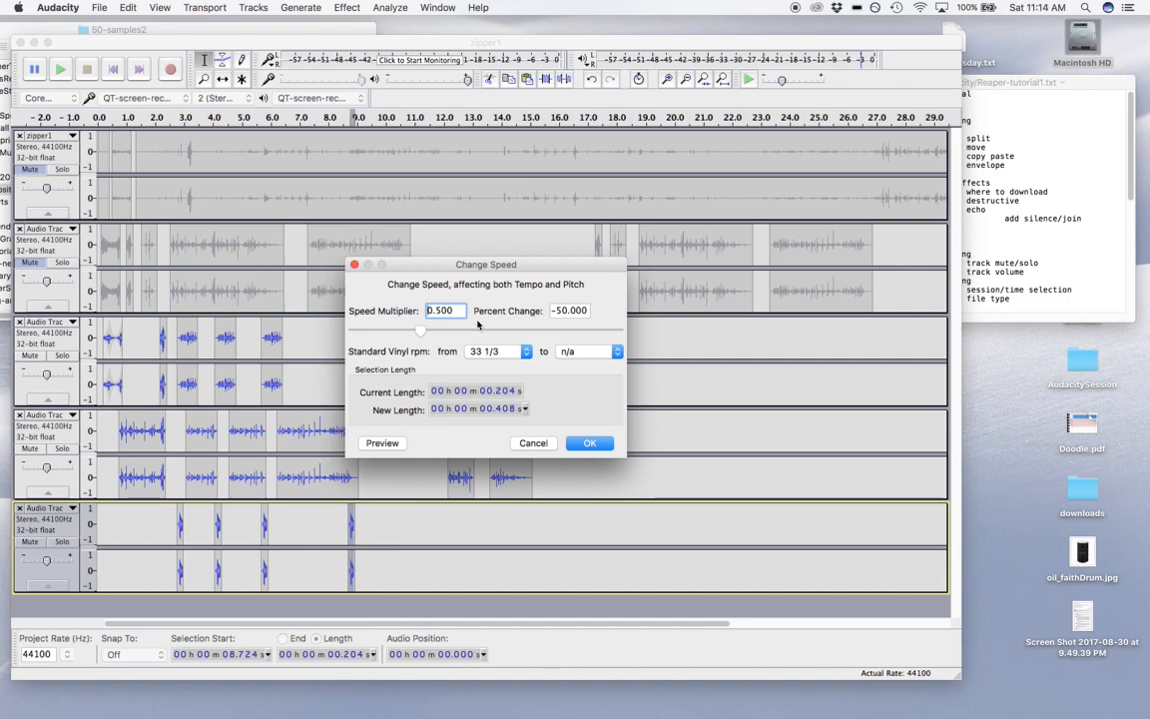
pyautogui.click(589, 444)
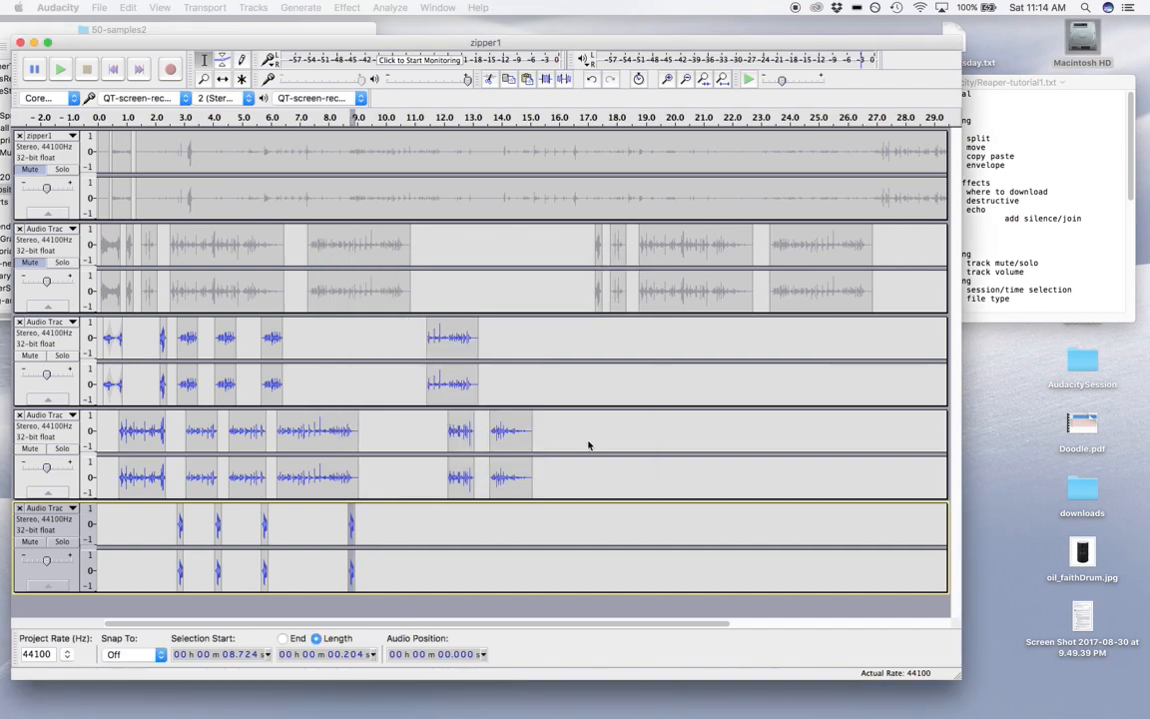
pyautogui.click(344, 531)
pyautogui.press('space')
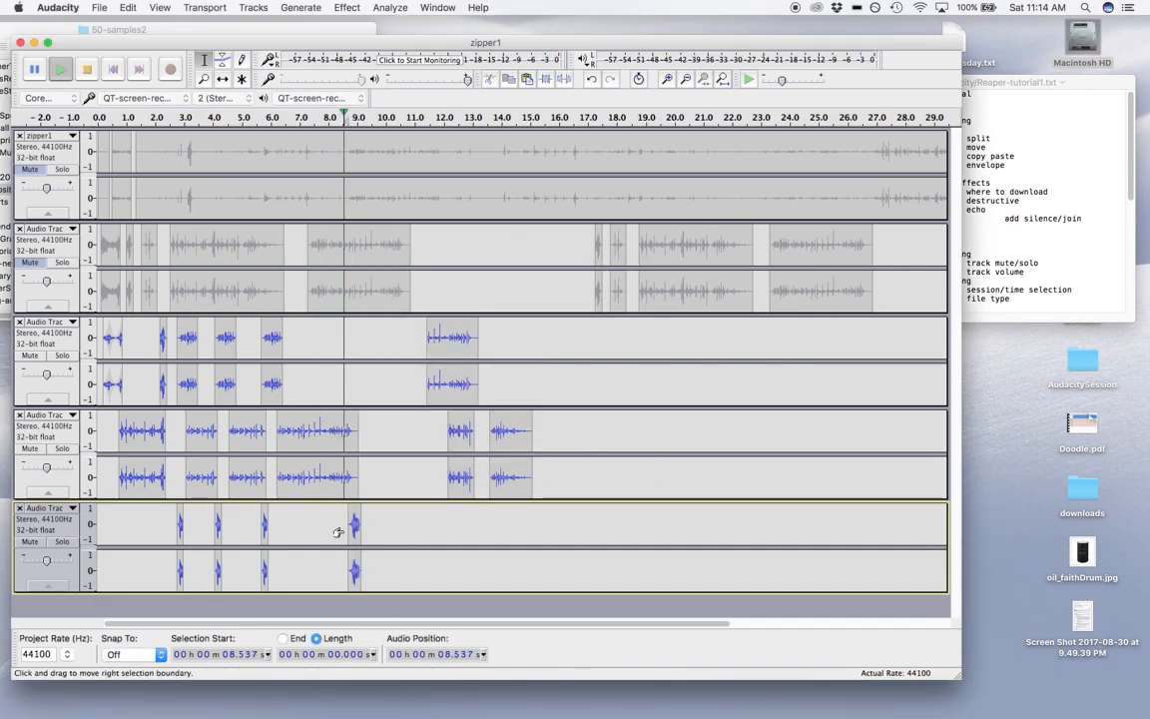
pyautogui.press('space')
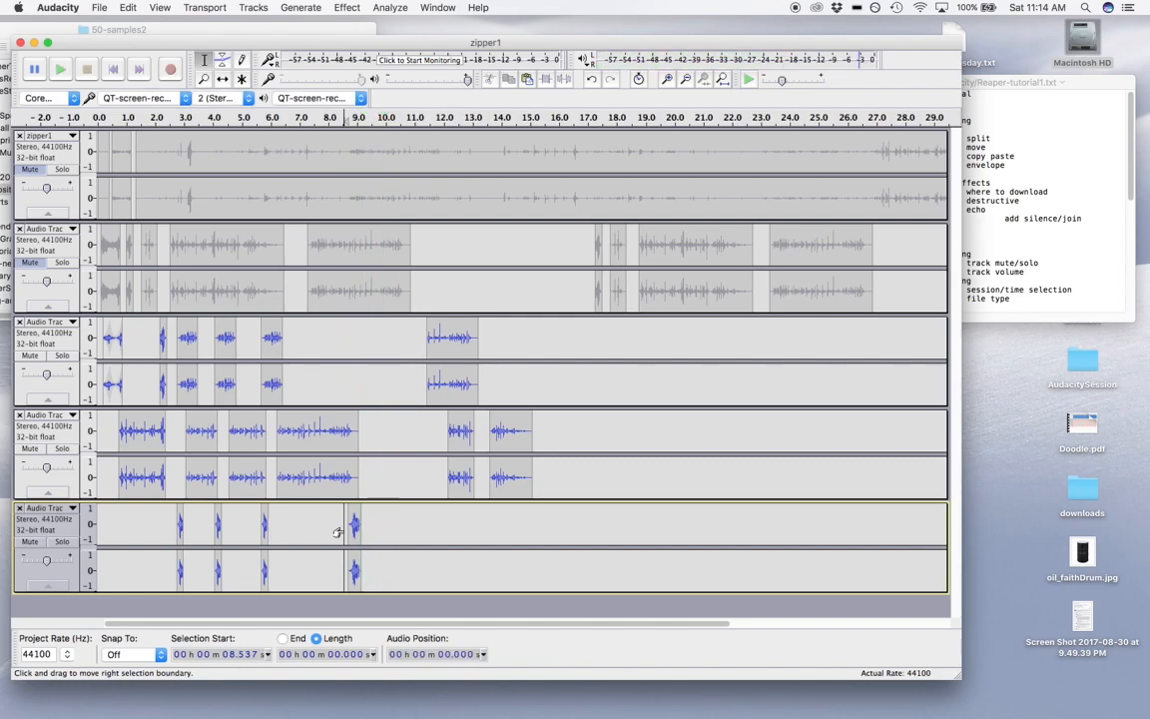
pyautogui.press('super+z')
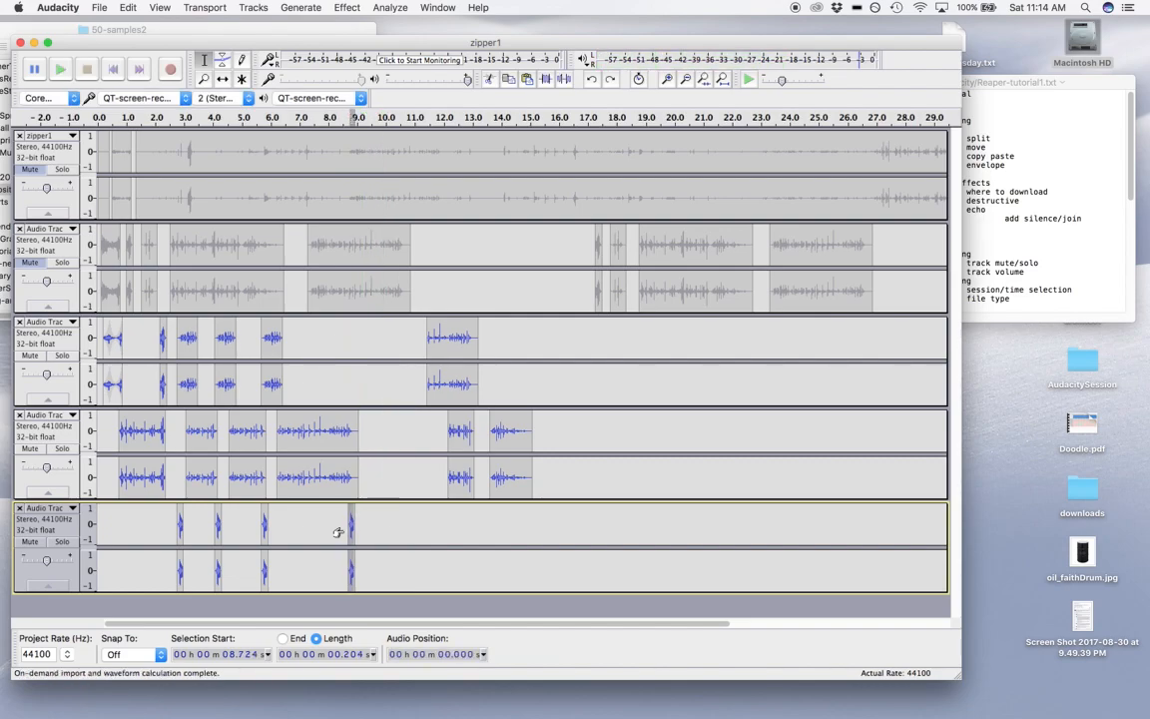
# Apply Paulstretch to the bottom track's last clip with stretch factor 10 and 0.25-second time resolution, and audition it from about 8.4 s
pyautogui.click(343, 8)
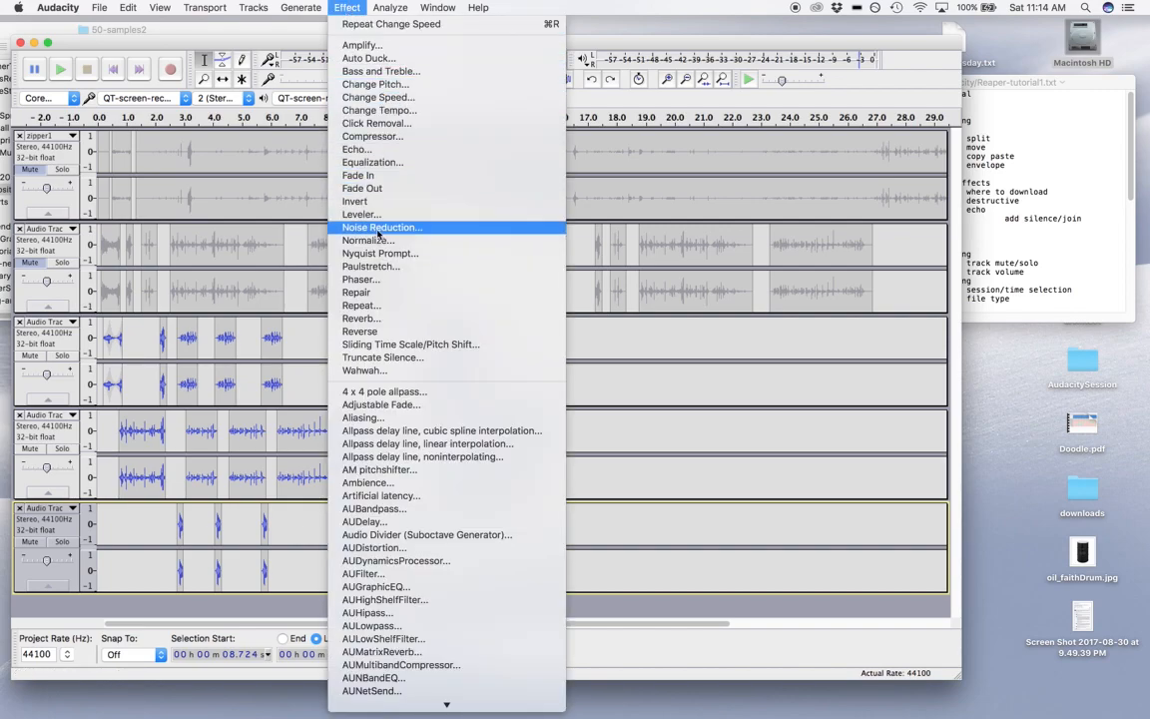
pyautogui.click(373, 267)
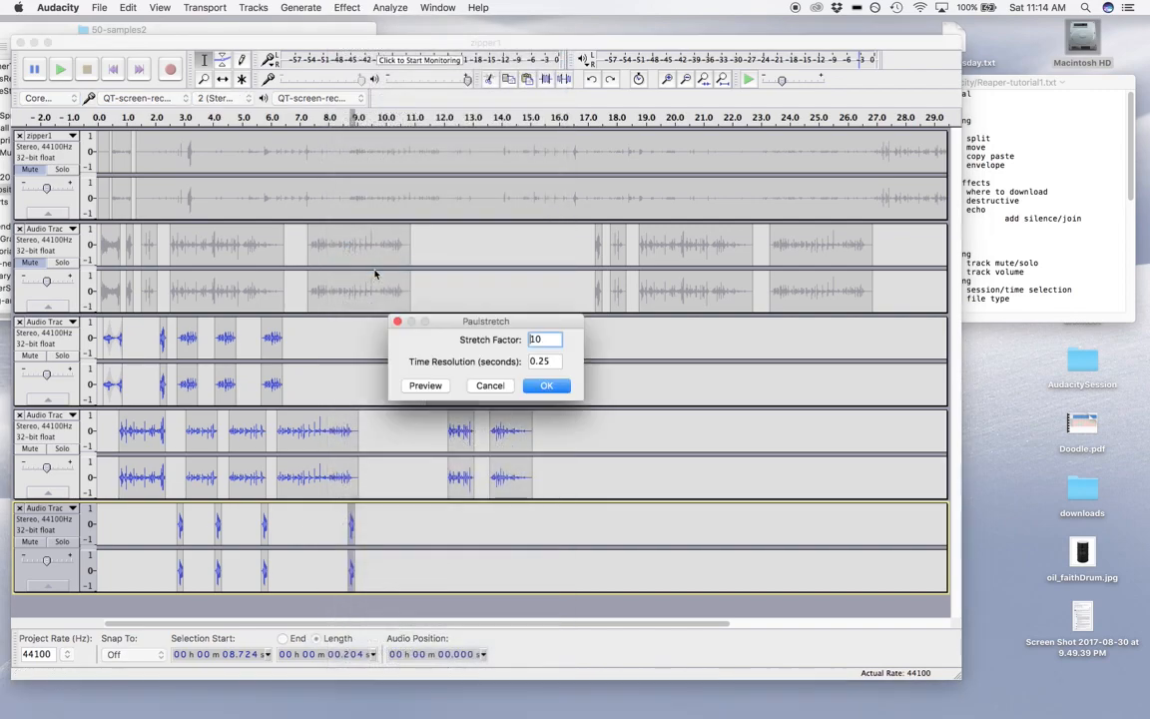
pyautogui.click(544, 388)
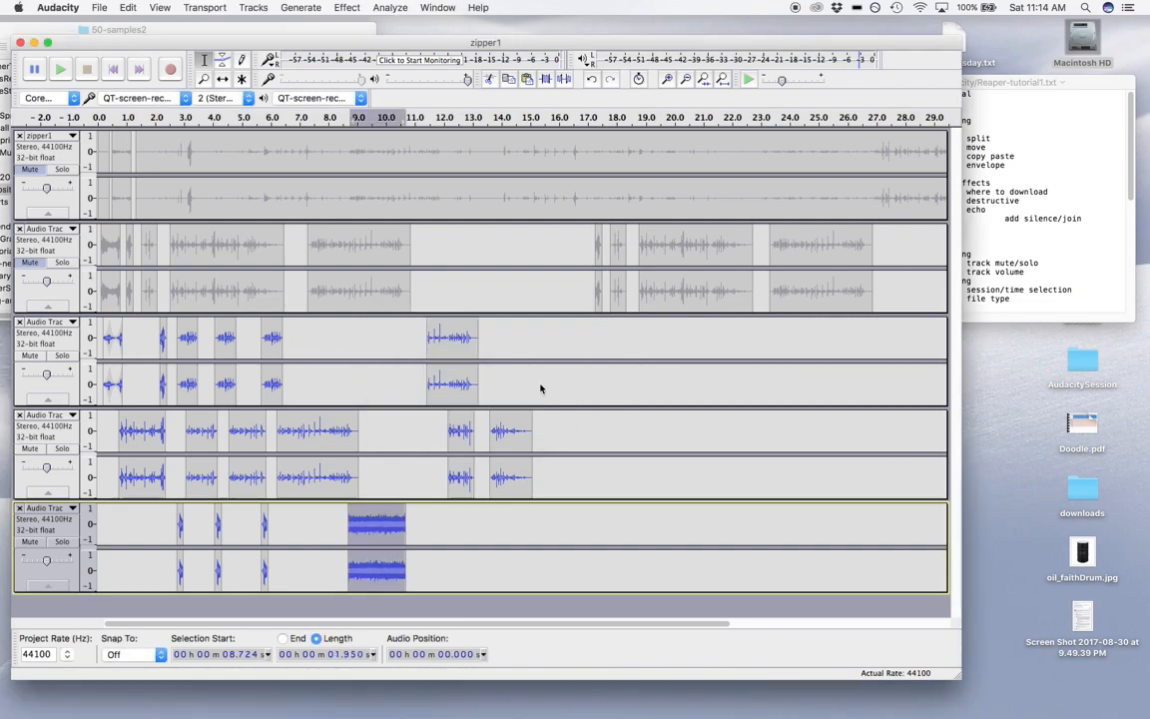
pyautogui.click(336, 530)
pyautogui.press('space')
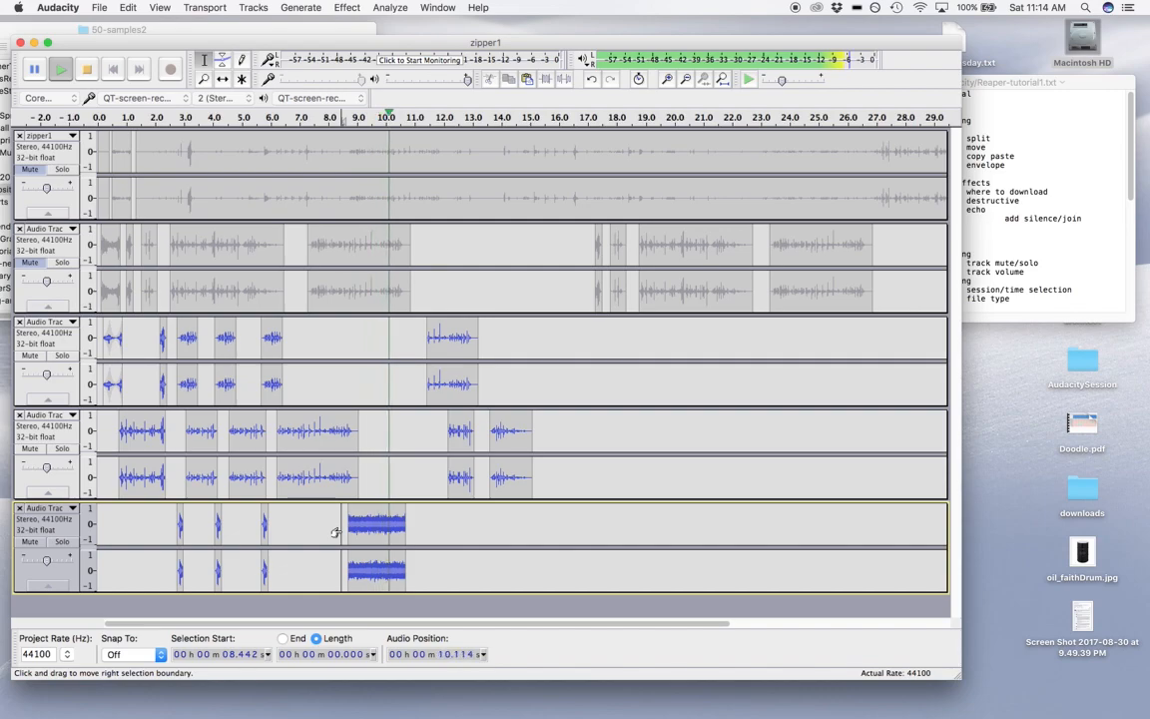
pyautogui.press('space')
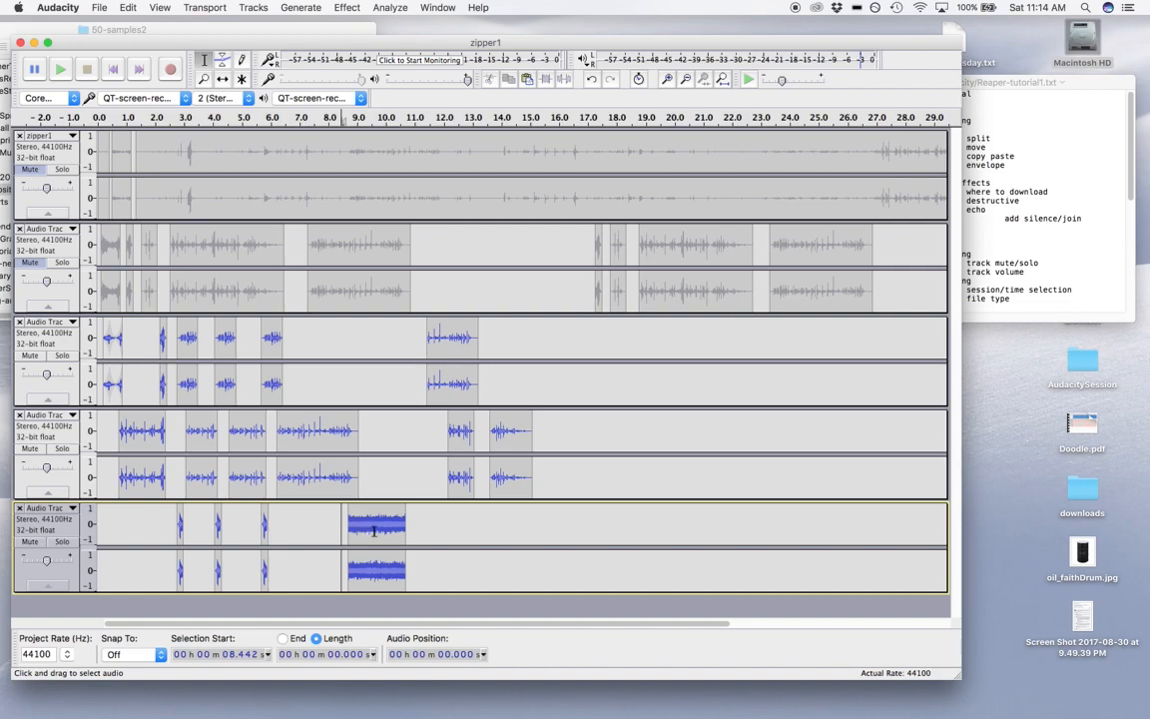
# Fade in about the first 0.6 s of the stretched clip on the bottom track
pyautogui.click(329, 525)
pyautogui.click(351, 525)
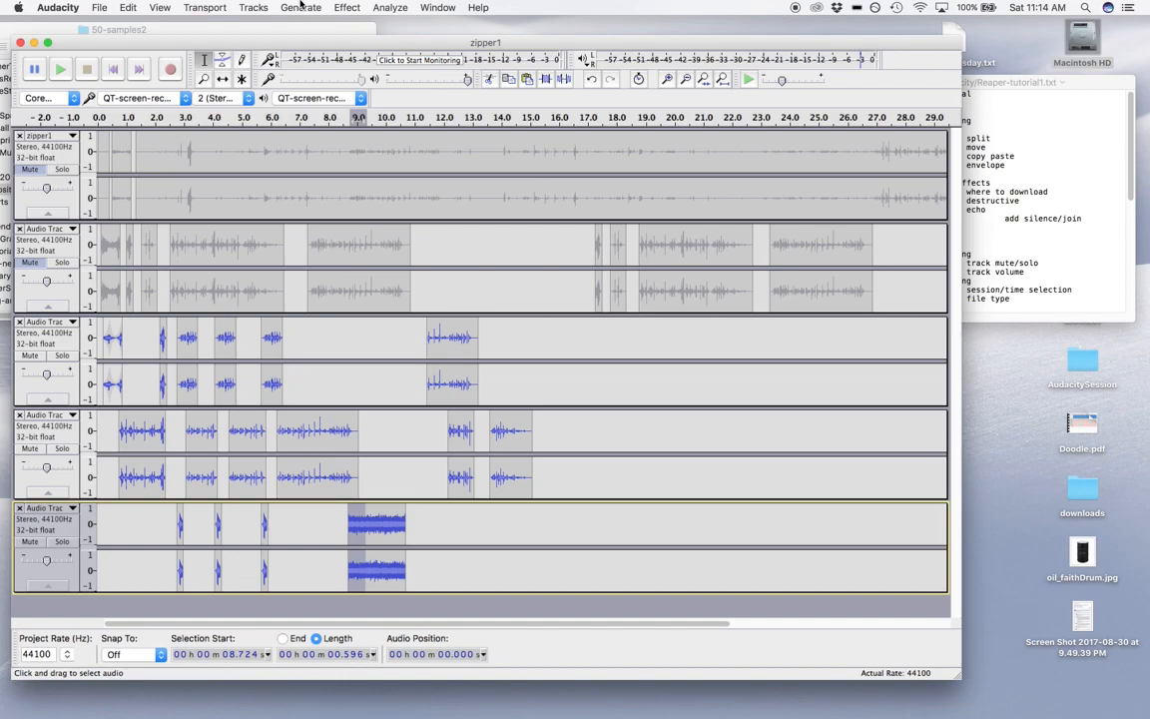
pyautogui.click(344, 8)
pyautogui.click(441, 175)
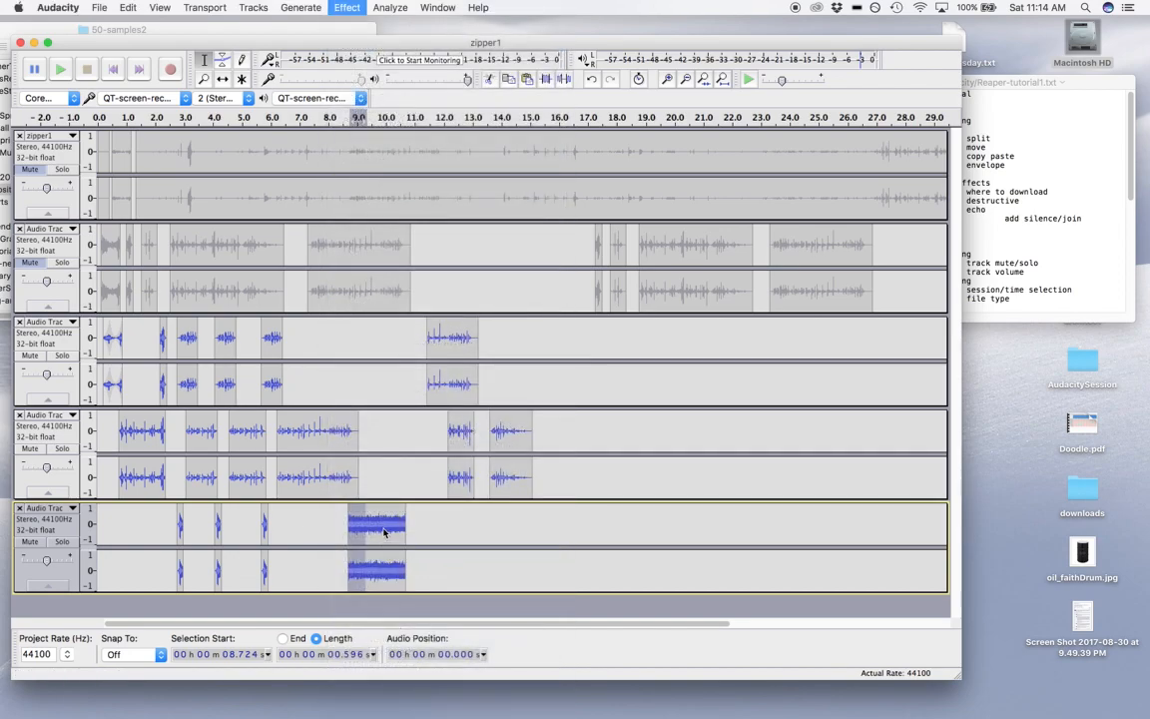
# Fade out about the last 0.7 s of the stretched clip and audition it from about 8.6 s
pyautogui.moveTo(388, 536); pyautogui.dragTo(406, 536)
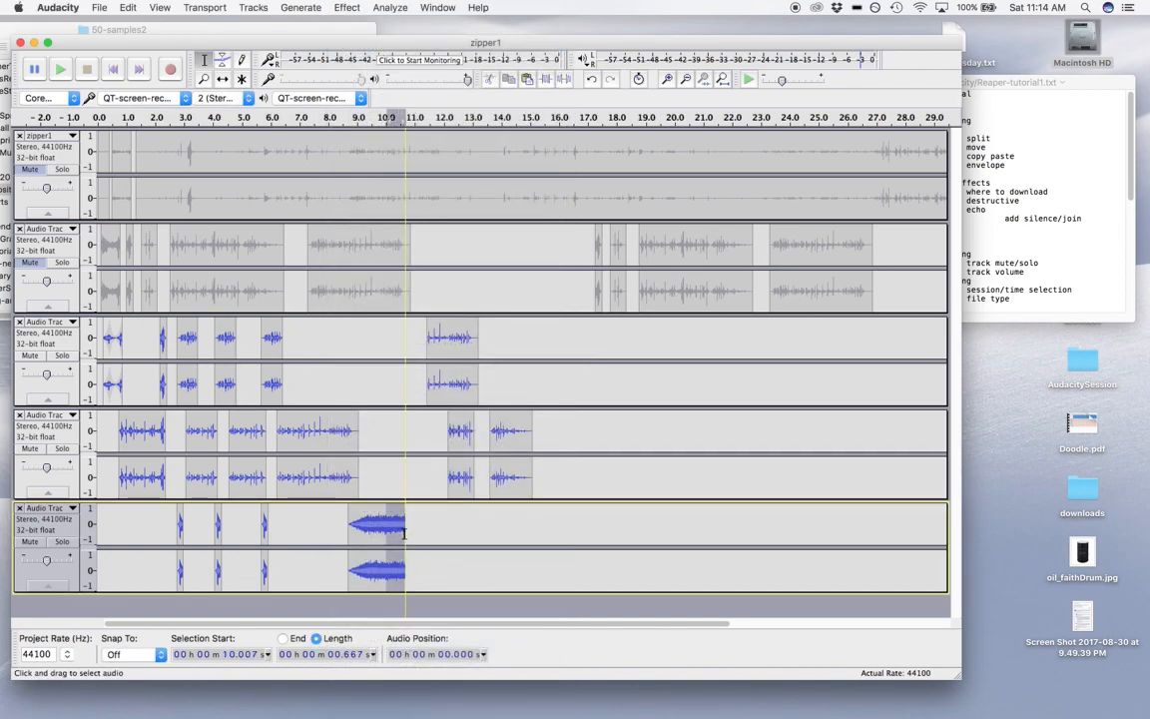
pyautogui.click(359, 7)
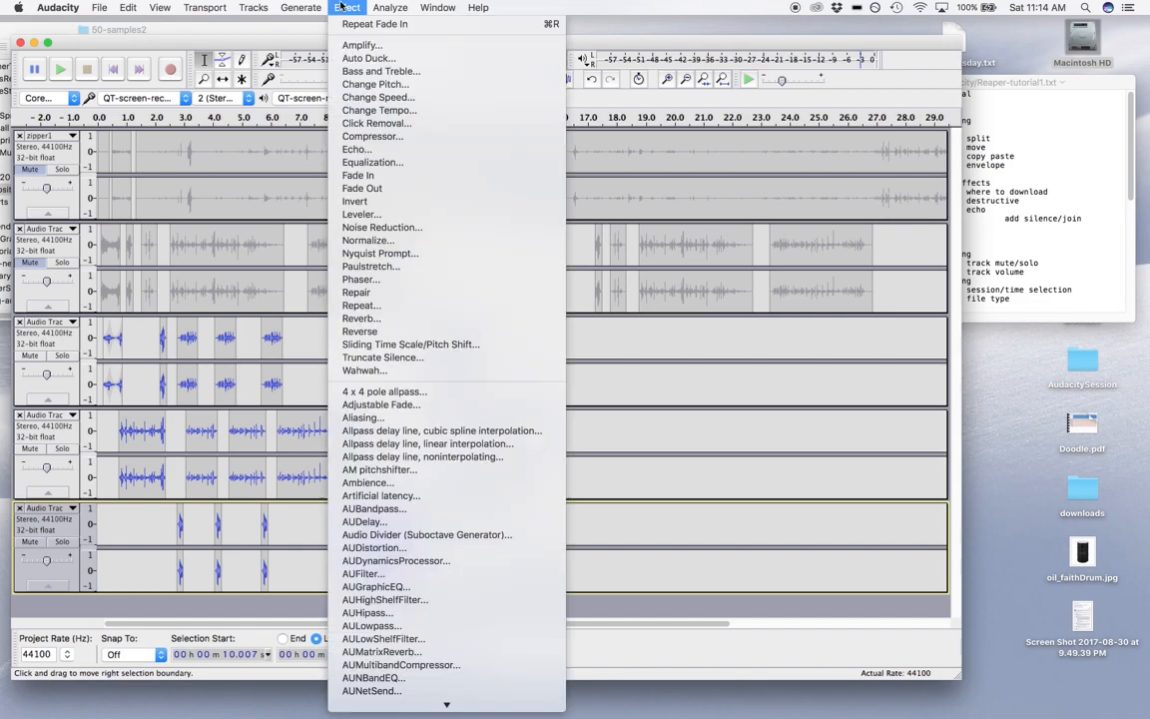
pyautogui.click(363, 187)
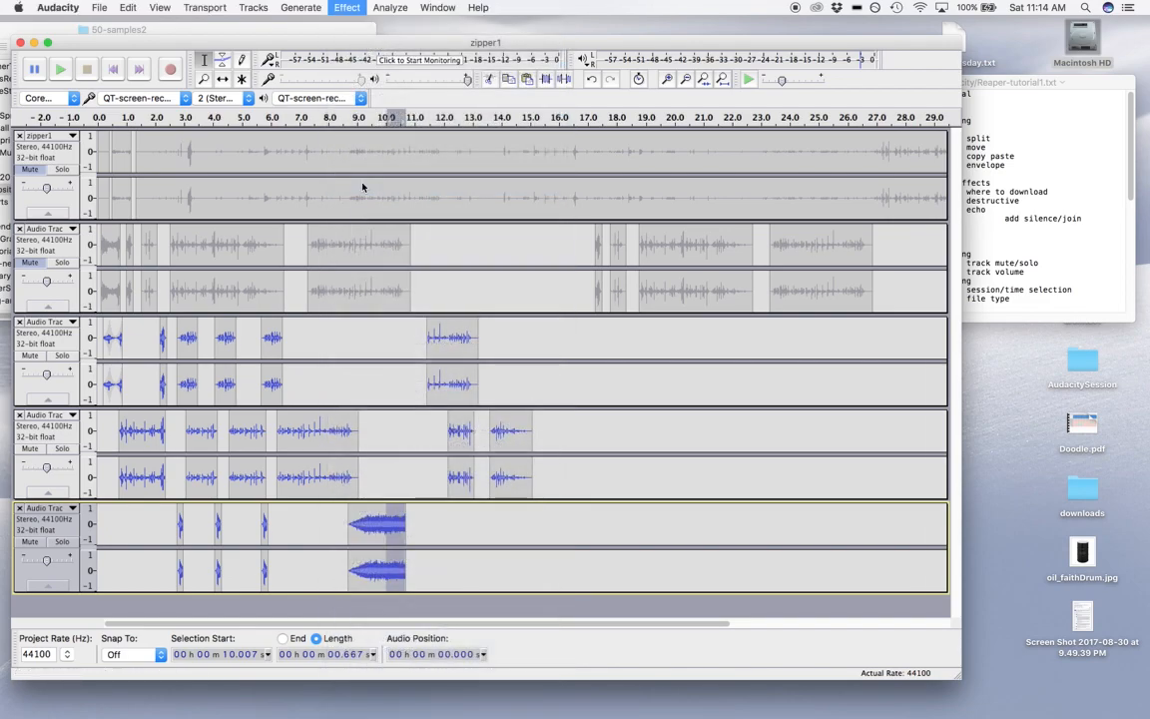
pyautogui.click(346, 530)
pyautogui.press('space')
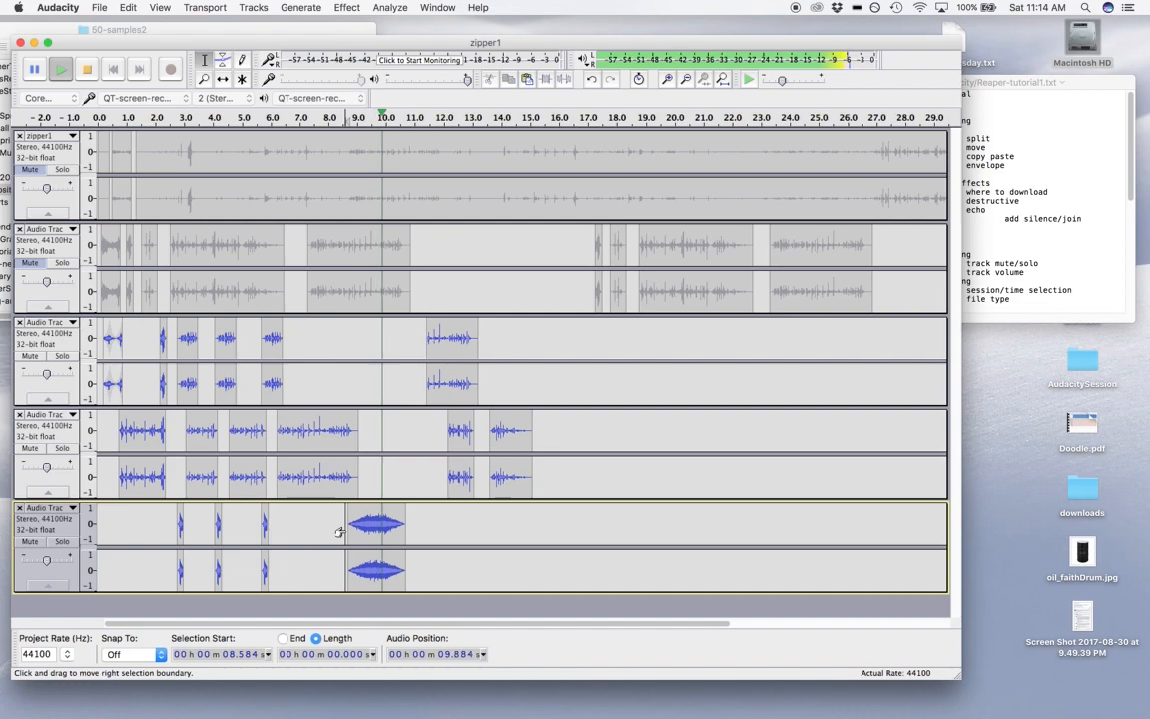
pyautogui.press('space')
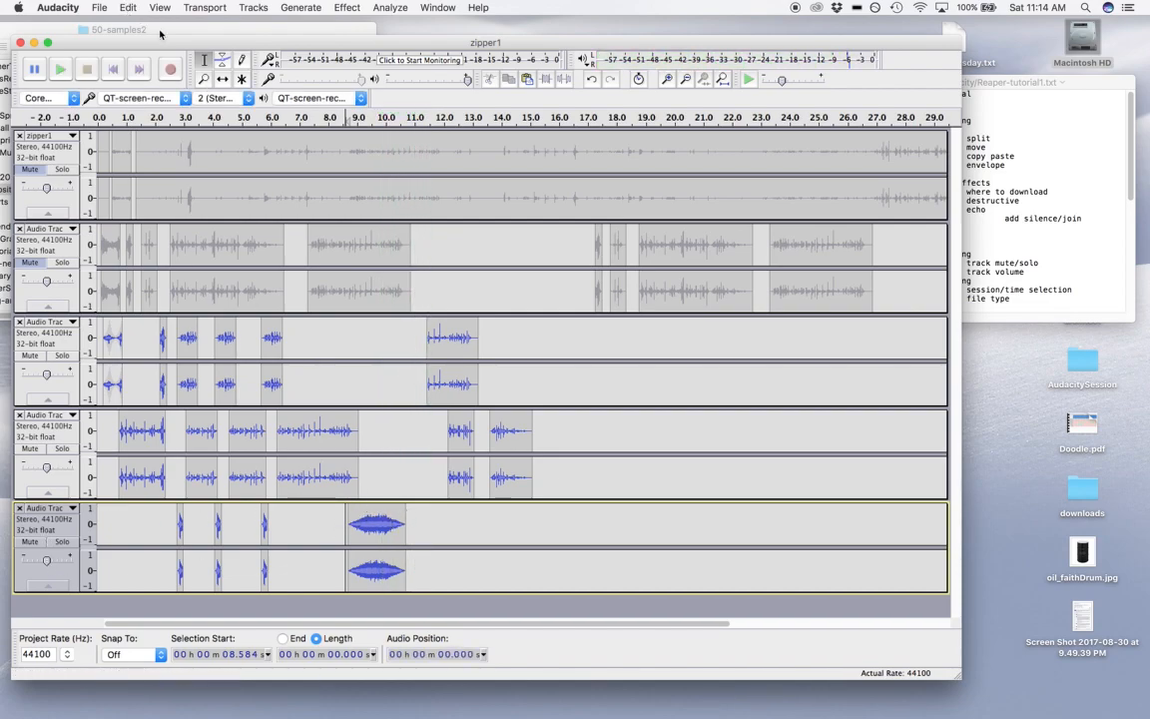
# Try lowering the stretched clip's volume with the Envelope tool and raise the envelope back to full level
pyautogui.click(221, 59)
pyautogui.click(377, 513)
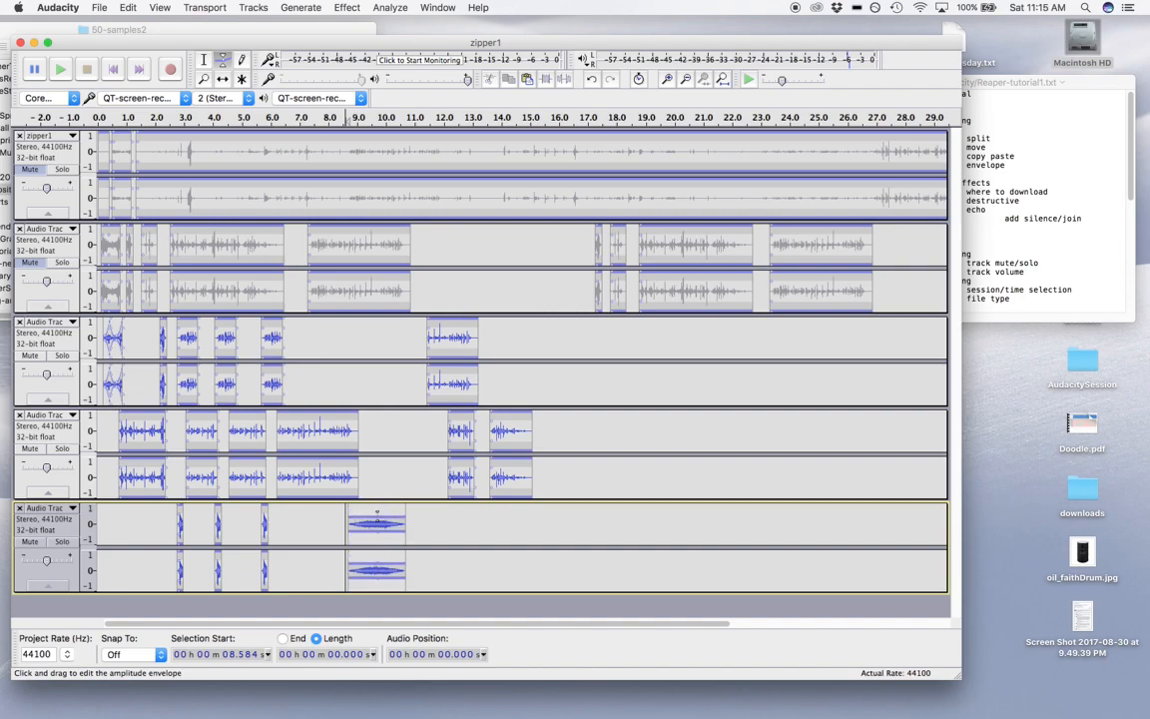
pyautogui.moveTo(377, 516); pyautogui.dragTo(377, 485)
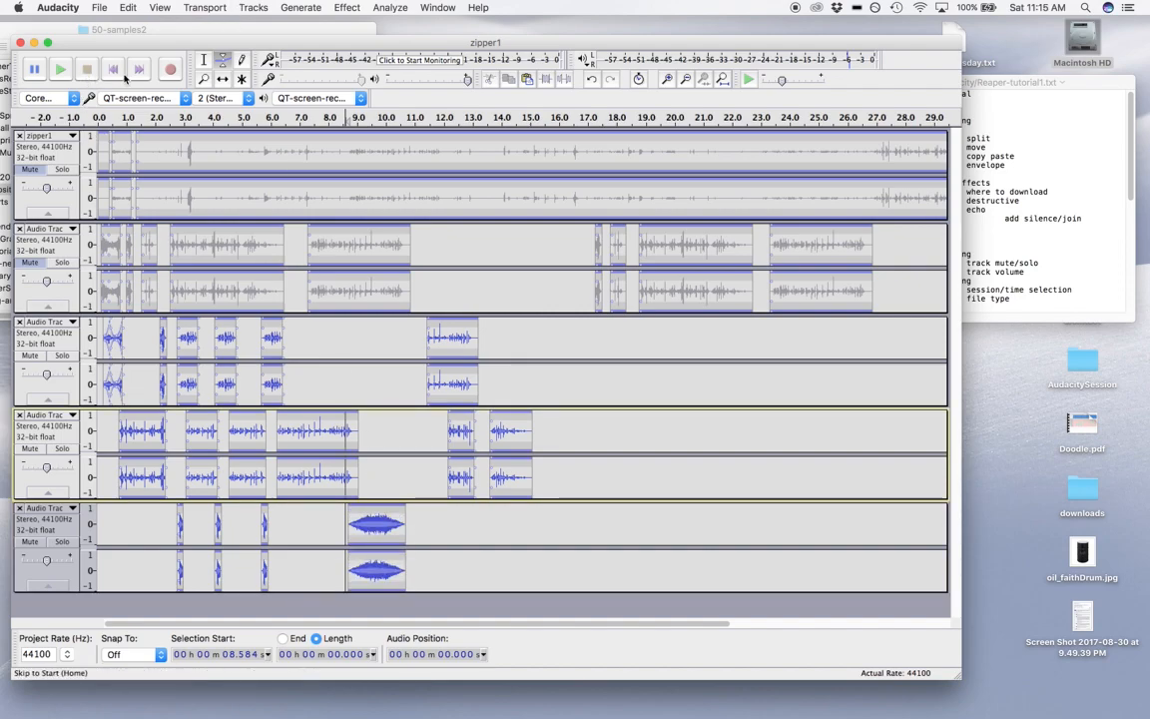
# Amplify the whole stretched clip by -6.4 dB and audition it from about 8.3 s
pyautogui.click(203, 59)
pyautogui.click(351, 510)
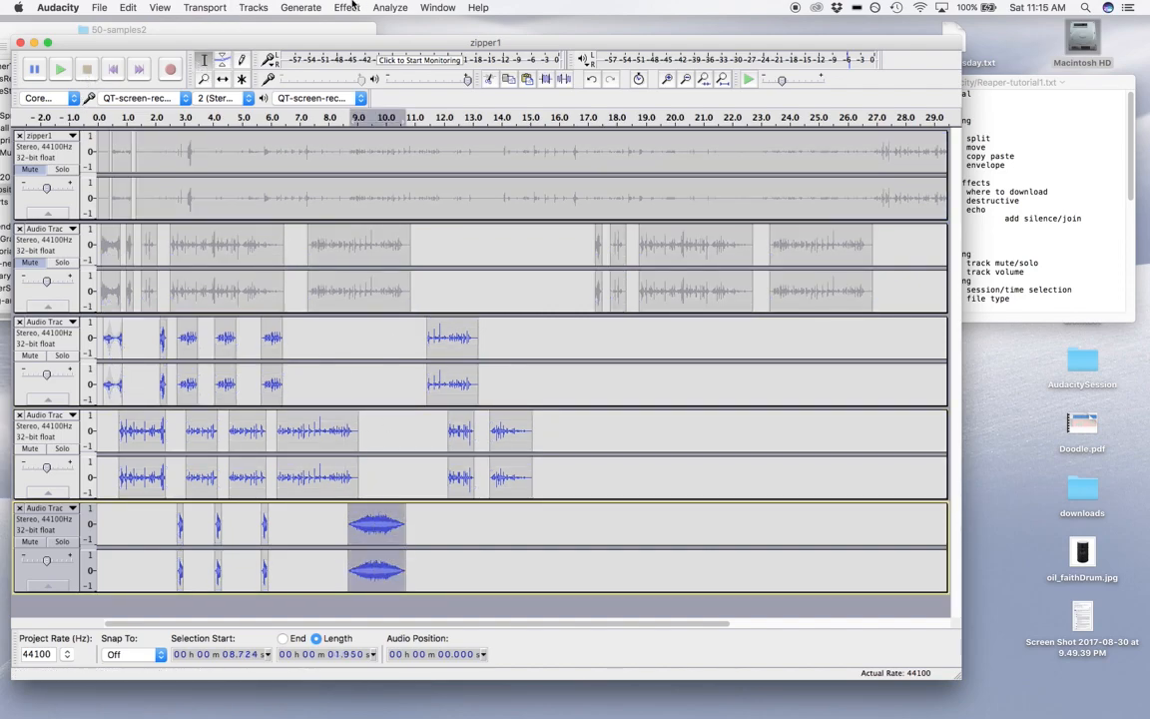
pyautogui.click(347, 8)
pyautogui.click(366, 45)
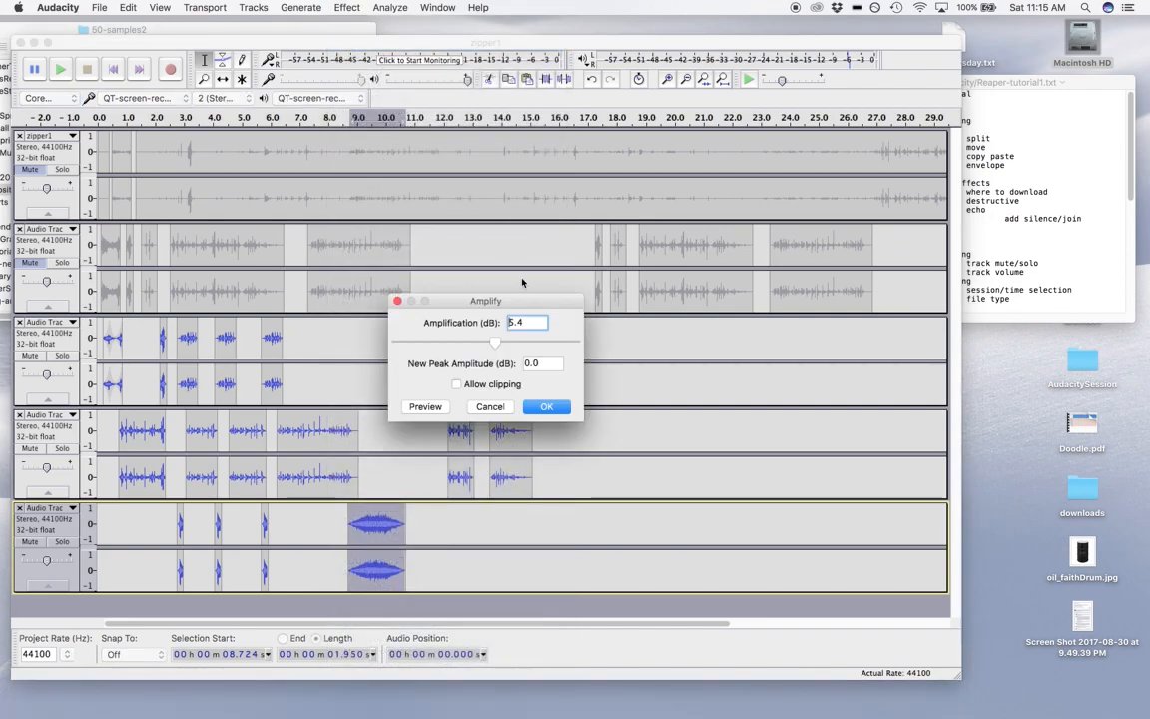
pyautogui.moveTo(495, 341); pyautogui.dragTo(477, 347)
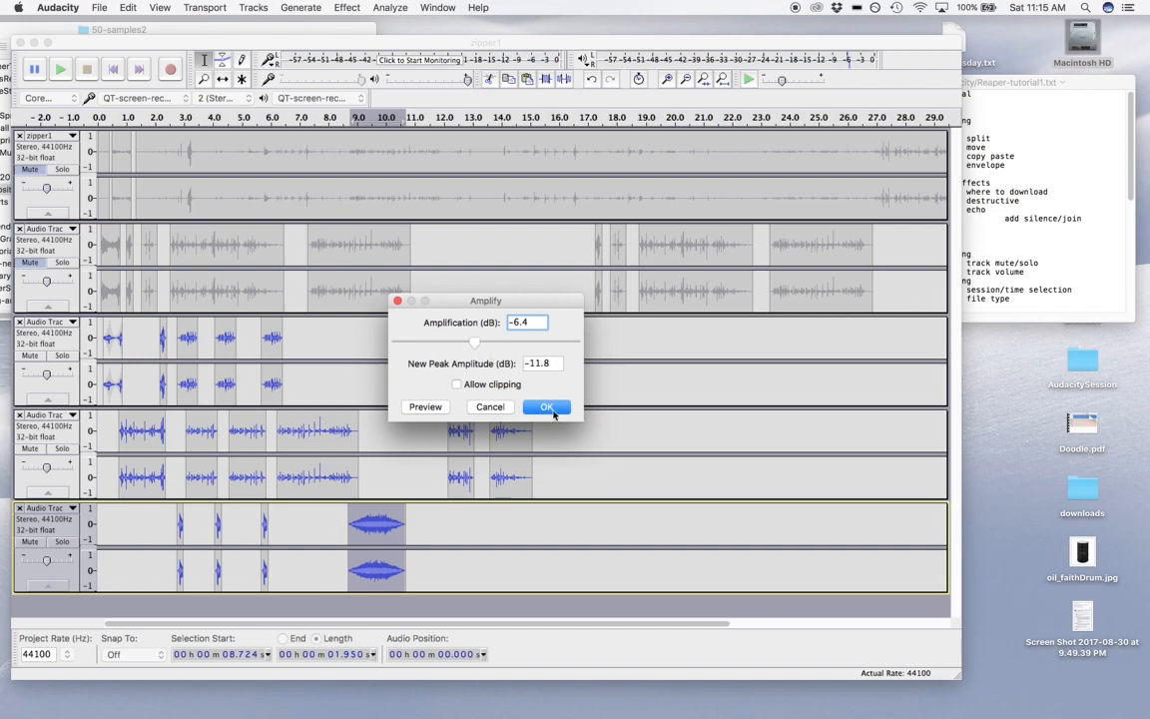
pyautogui.click(554, 413)
pyautogui.click(334, 527)
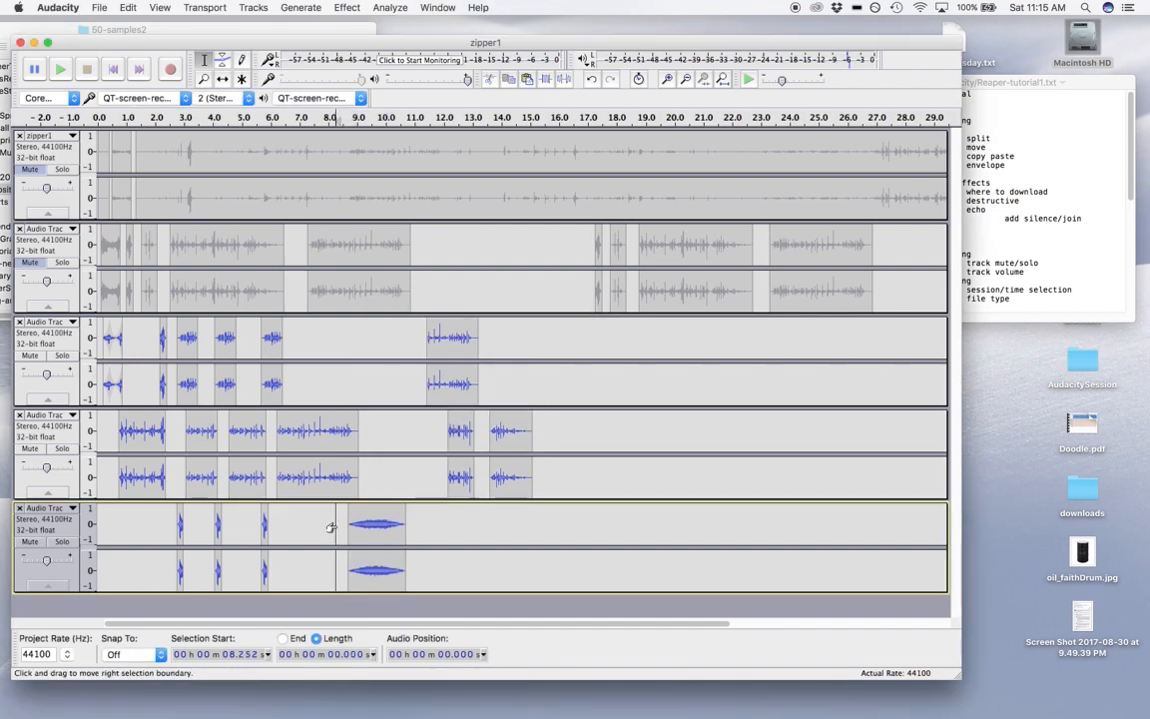
pyautogui.press('space')
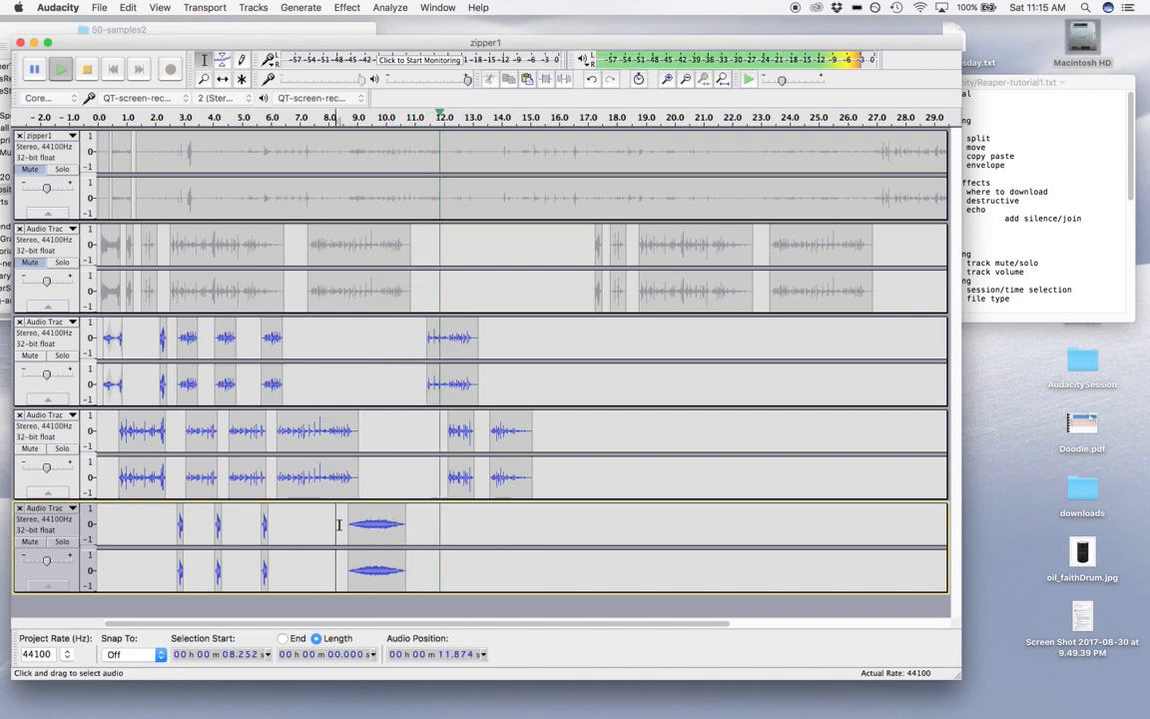
pyautogui.press('space')
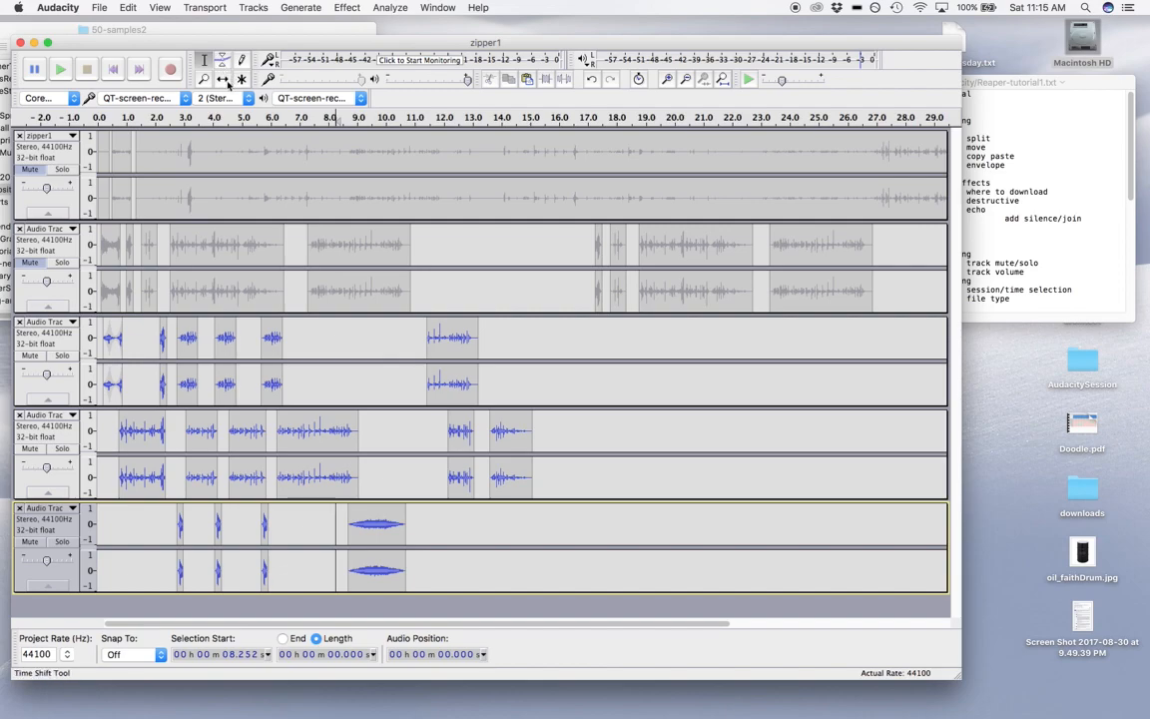
# Apply another fade out to the stretched clip's last 0.9 s or so, starting at about 9.8 s
pyautogui.click(376, 528)
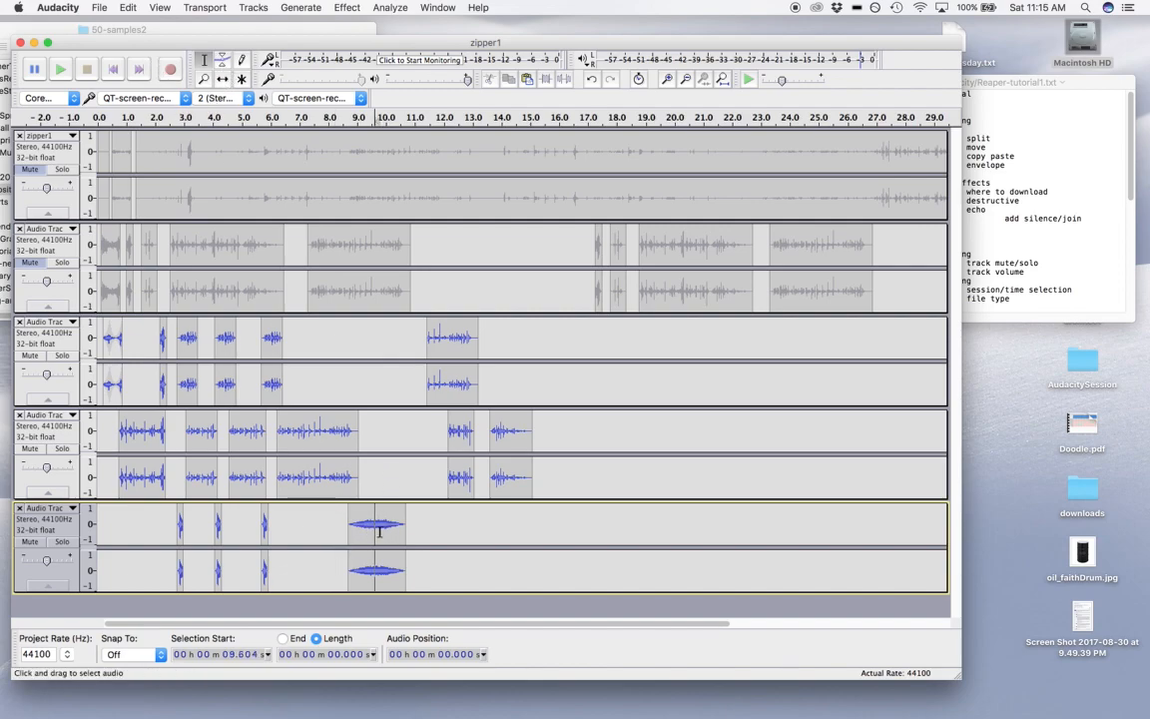
pyautogui.moveTo(382, 532); pyautogui.dragTo(397, 532)
pyautogui.click(347, 7)
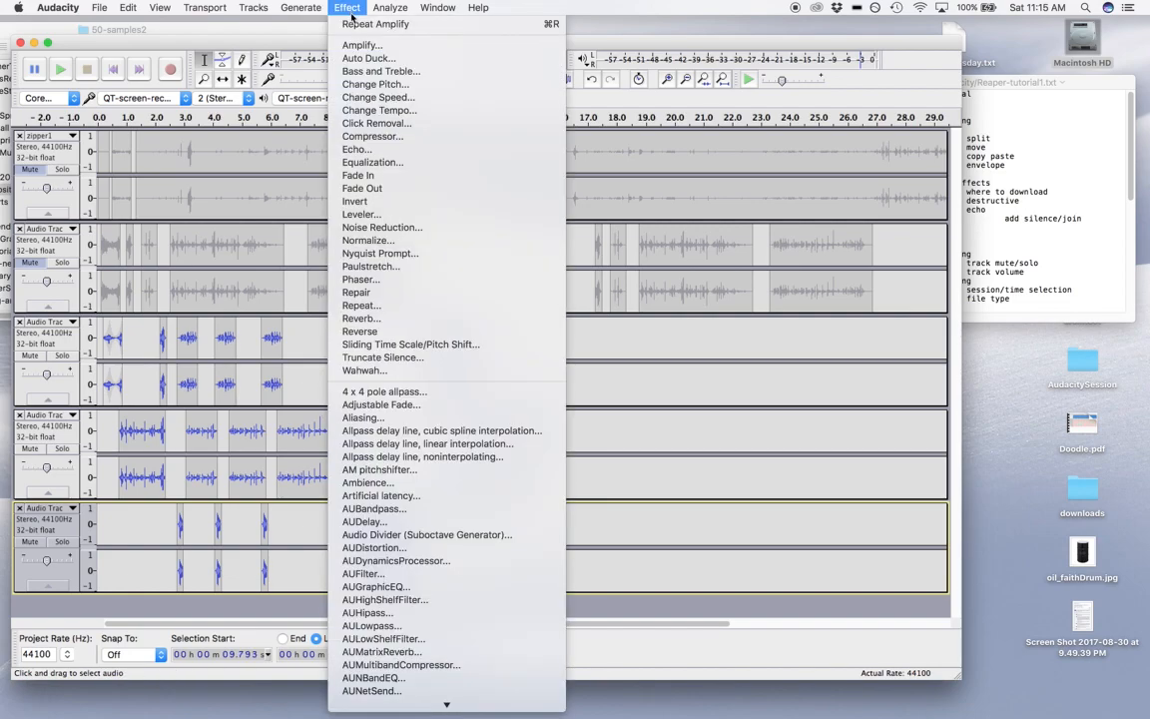
pyautogui.click(363, 188)
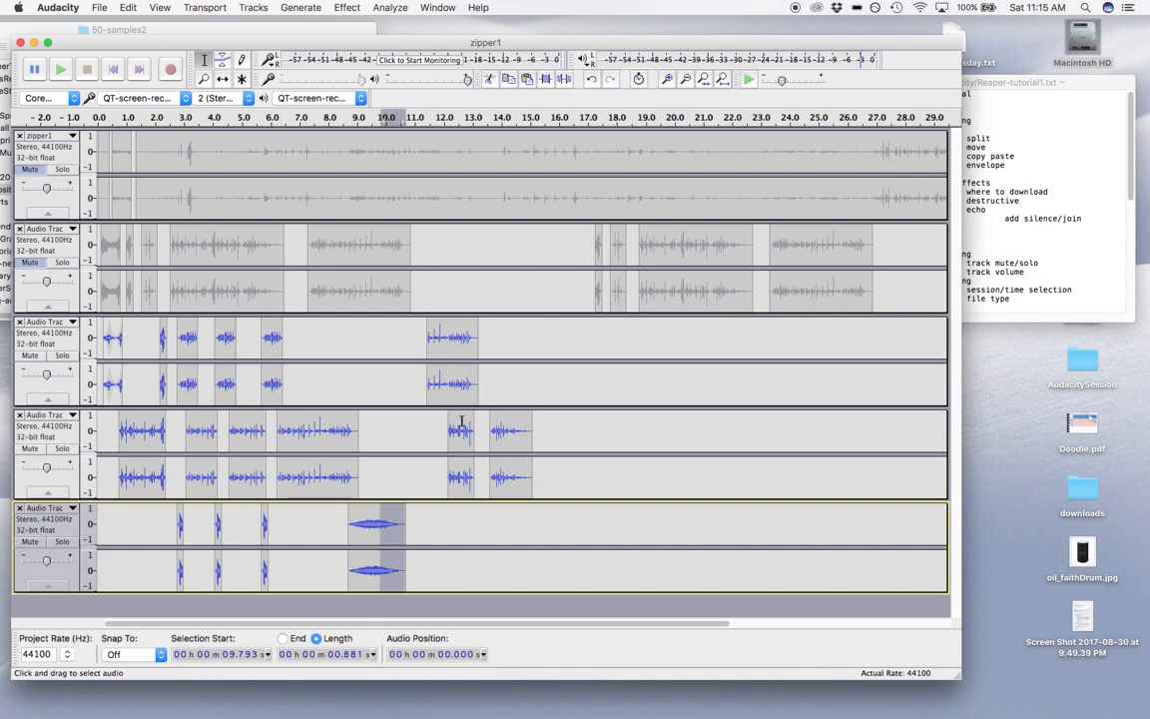
# Apply another fade in to about the first 0.8 s of the stretched clip, starting at 8.724 s
pyautogui.moveTo(363, 530); pyautogui.dragTo(349, 529)
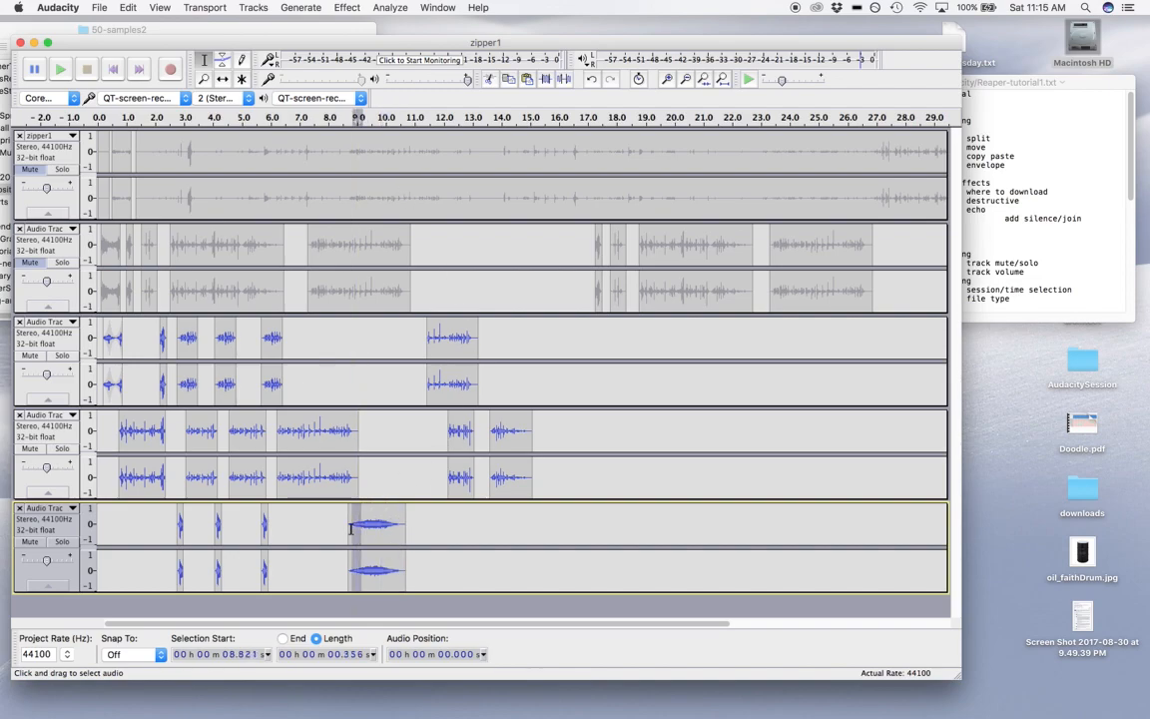
pyautogui.moveTo(356, 530); pyautogui.dragTo(350, 529)
pyautogui.click(353, 7)
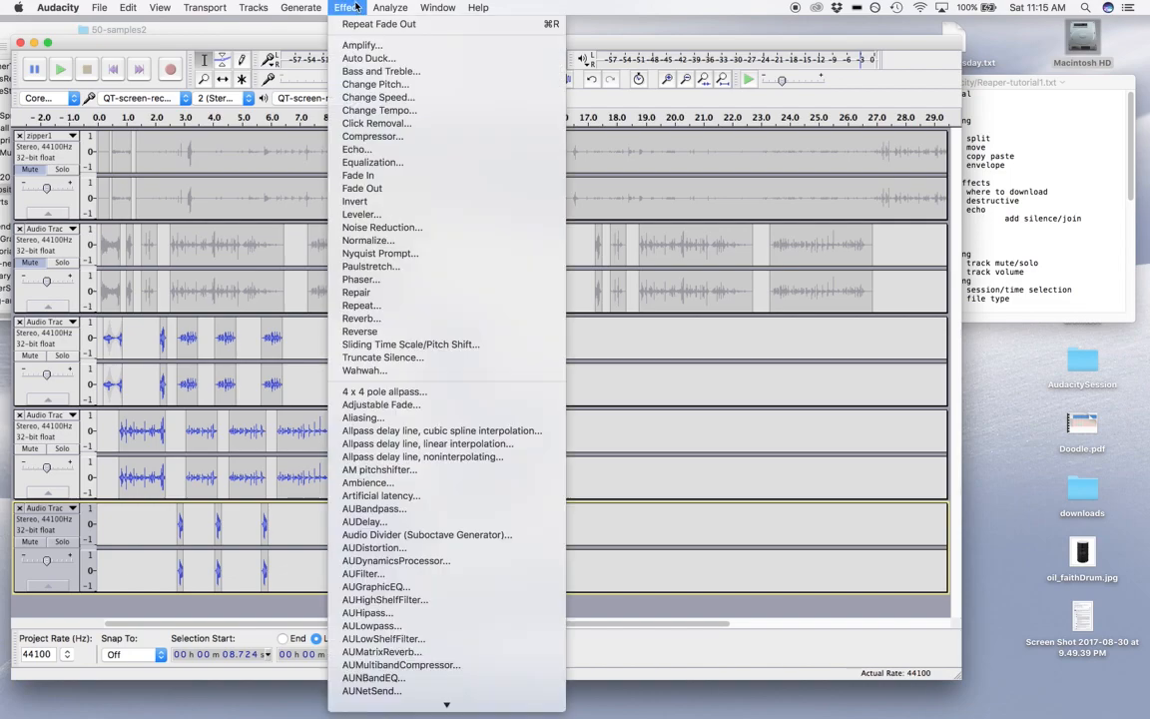
pyautogui.click(381, 174)
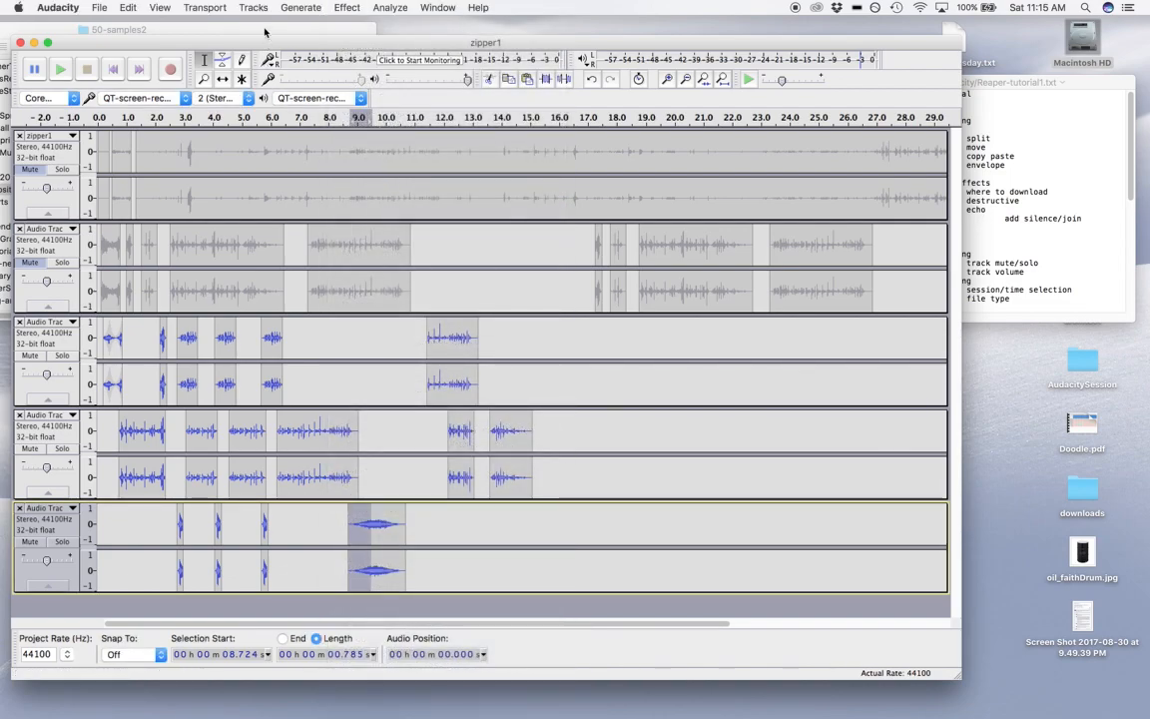
# Select the whole stretched clip and amplify it by -10.2 dB
pyautogui.click(380, 532)
pyautogui.click(375, 529)
pyautogui.doubleClick(377, 529)
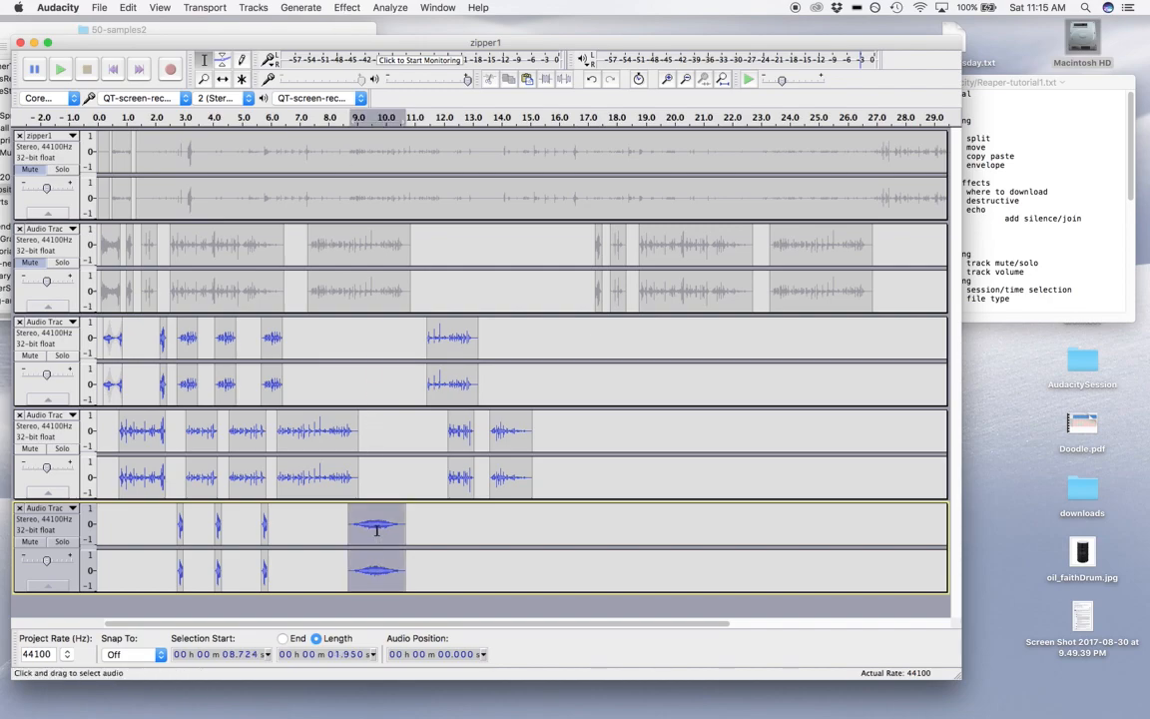
pyautogui.click(346, 7)
pyautogui.click(366, 48)
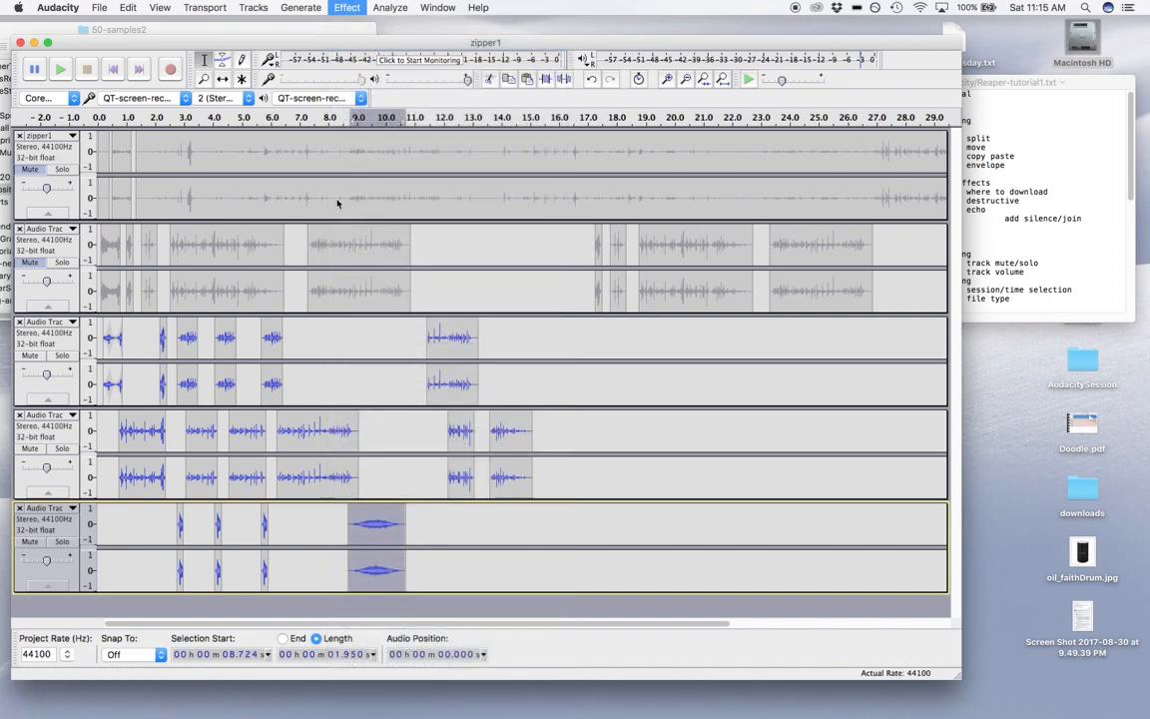
pyautogui.moveTo(508, 345); pyautogui.dragTo(468, 348)
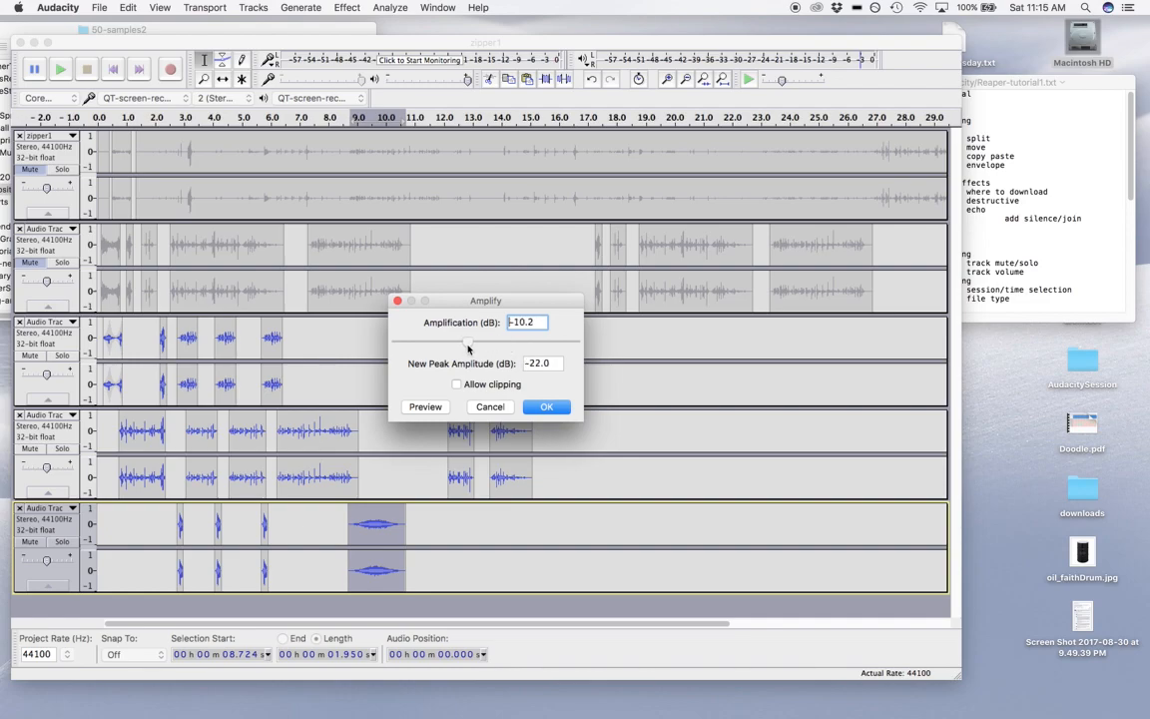
pyautogui.click(546, 406)
# Move the stretched clip earlier so it starts at 7.870 s, and audition the mix from about 6.6 s
pyautogui.click(223, 78)
pyautogui.click(356, 524)
pyautogui.moveTo(356, 524); pyautogui.dragTo(350, 525)
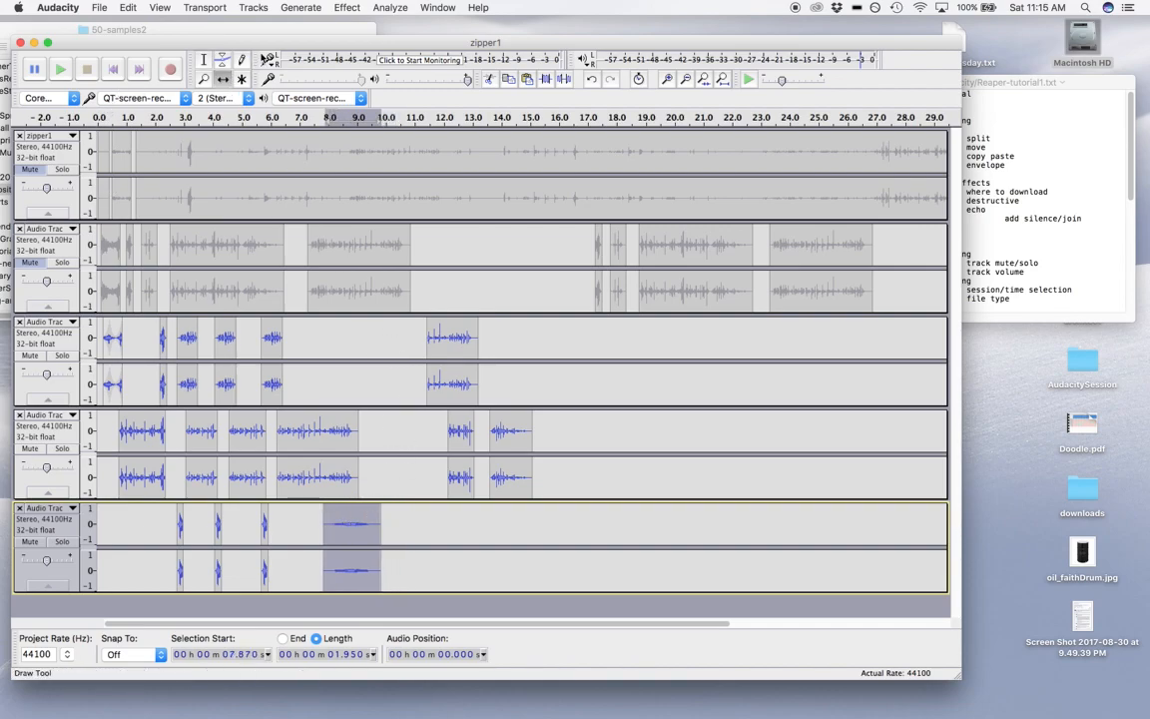
pyautogui.click(204, 60)
pyautogui.click(287, 529)
pyautogui.press('space')
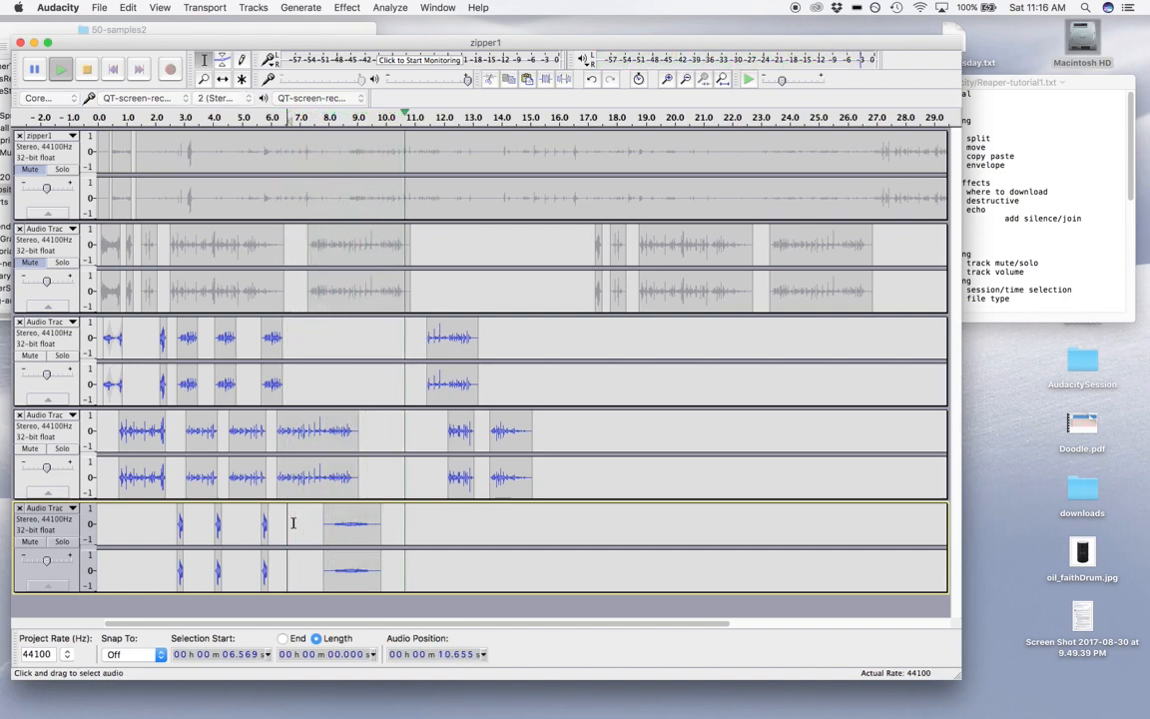
pyautogui.press('space')
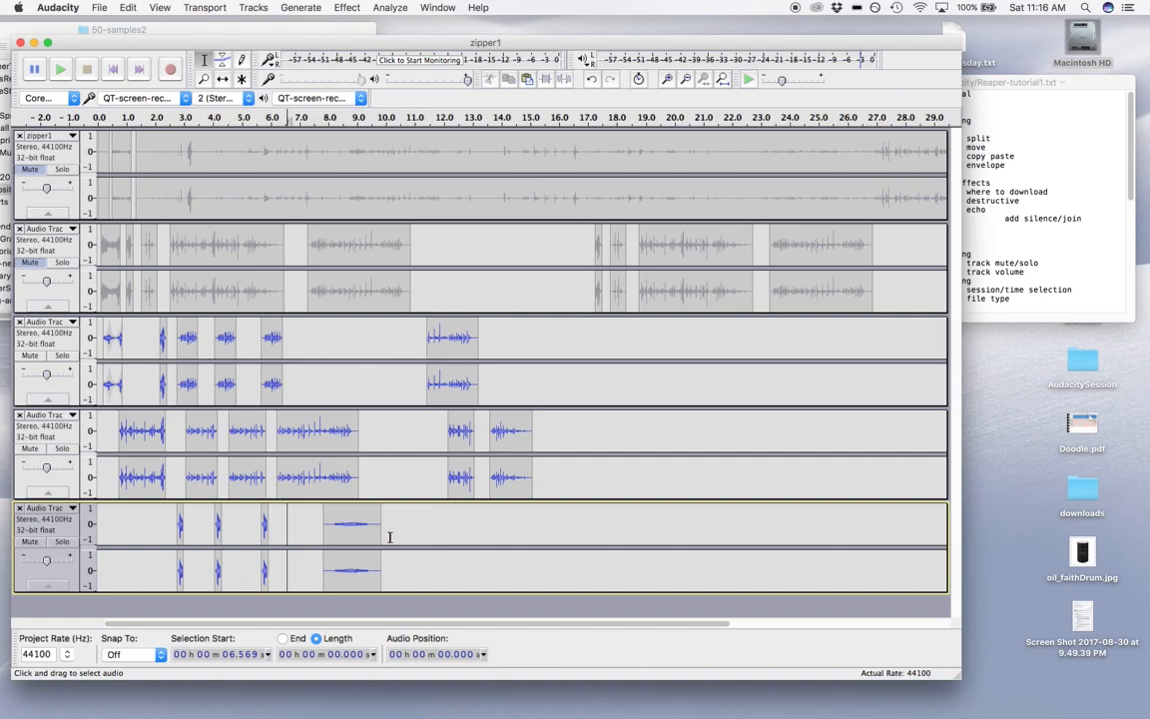
# Try an Echo with a 1 s delay and a 0.8 decay factor on the whole stretched clip
pyautogui.doubleClick(360, 530)
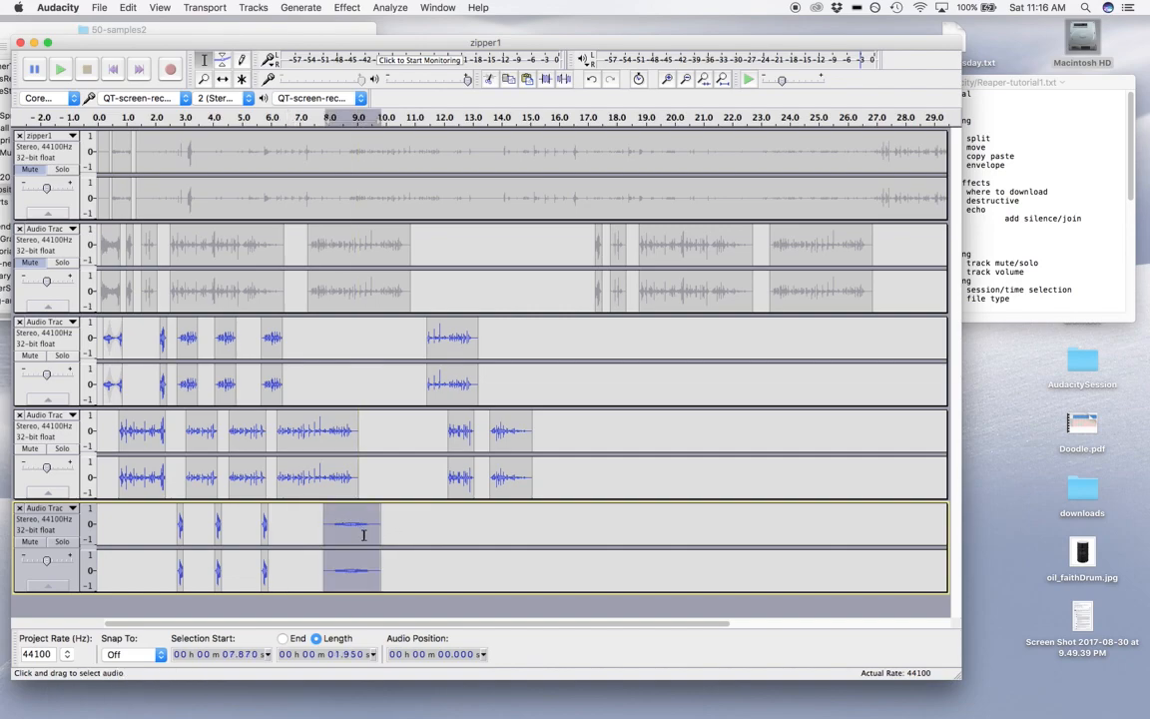
pyautogui.click(346, 7)
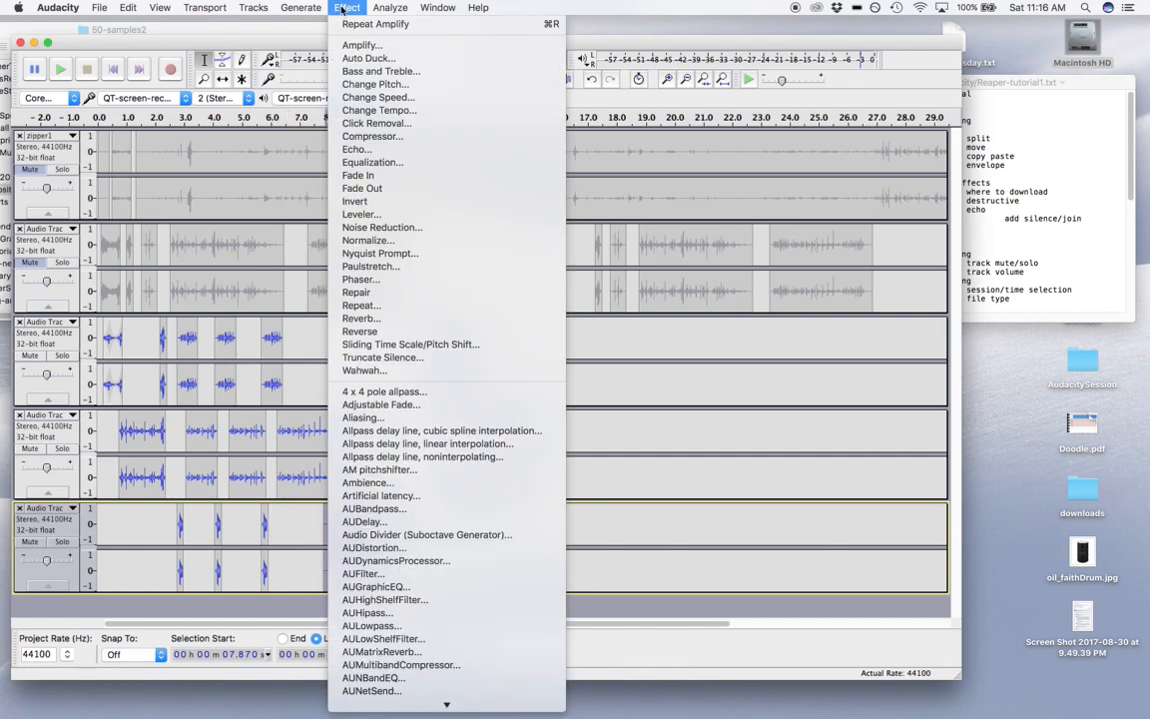
pyautogui.click(360, 148)
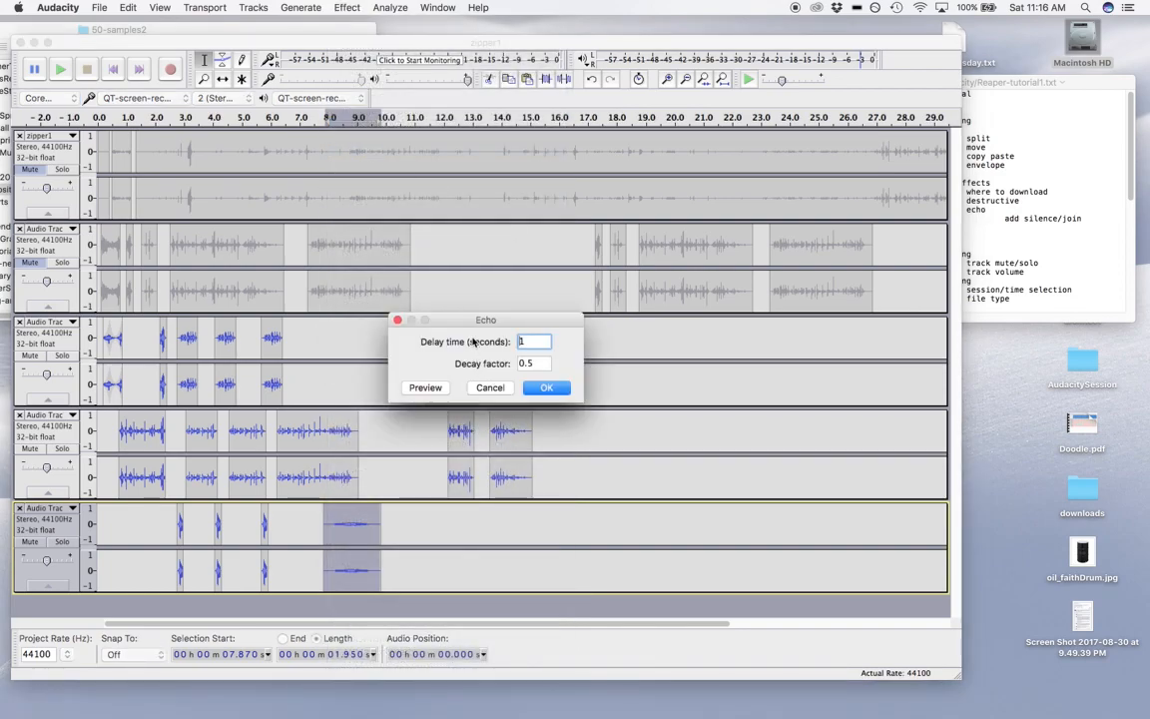
pyautogui.click(530, 365)
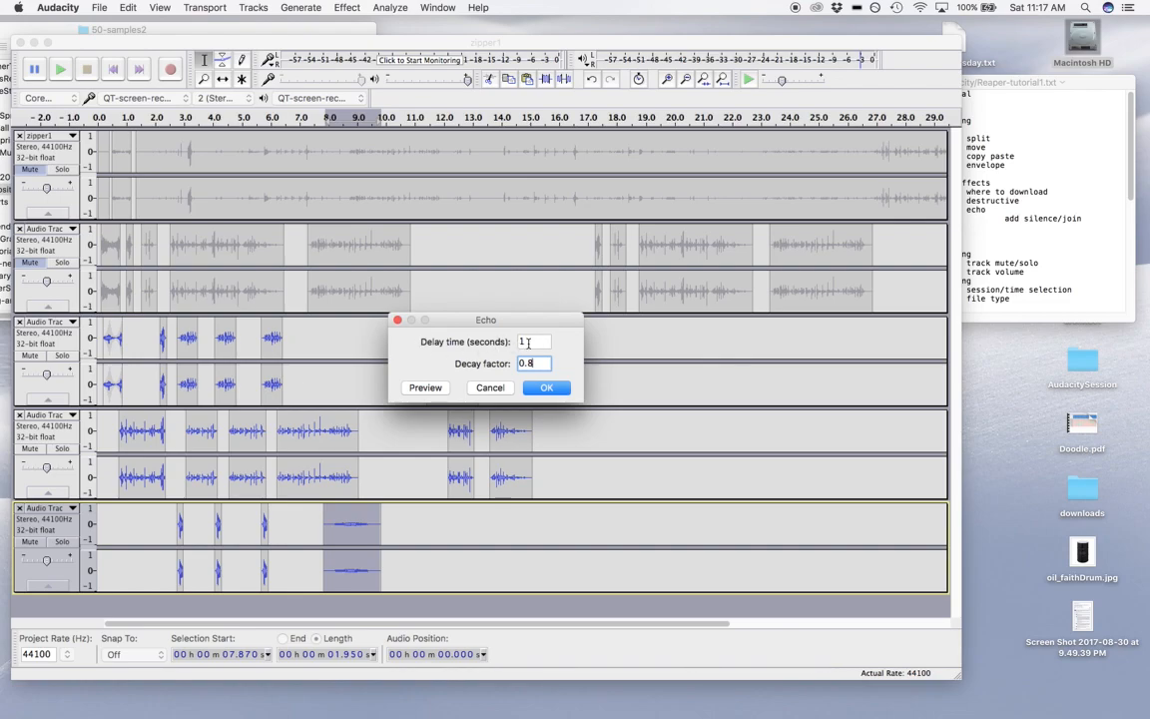
pyautogui.click(545, 388)
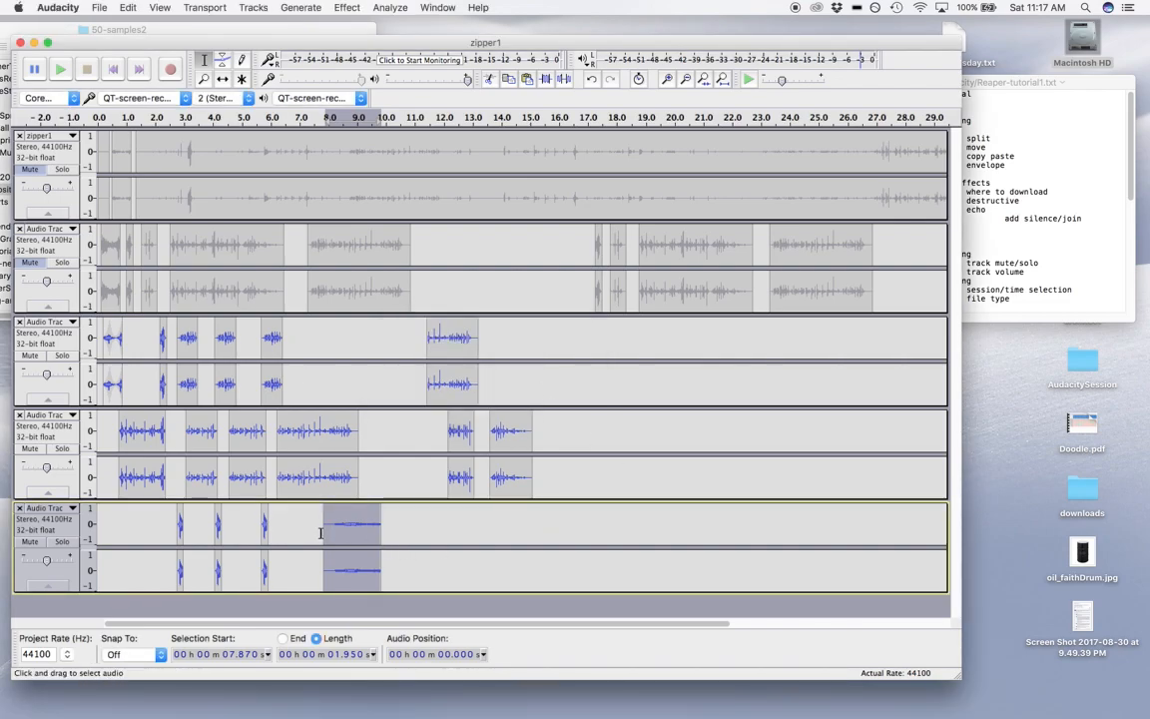
# Audition the echoed track in solo from about 7.75 s and undo the echo
pyautogui.click(62, 542)
pyautogui.click(321, 535)
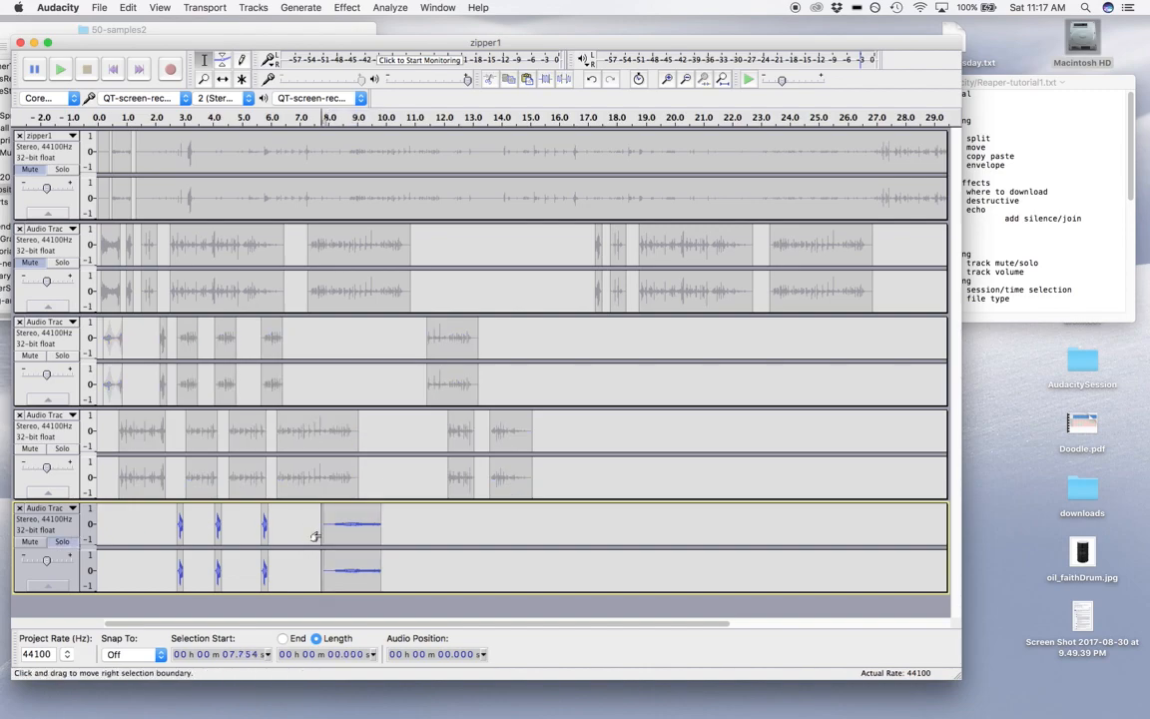
pyautogui.press('space')
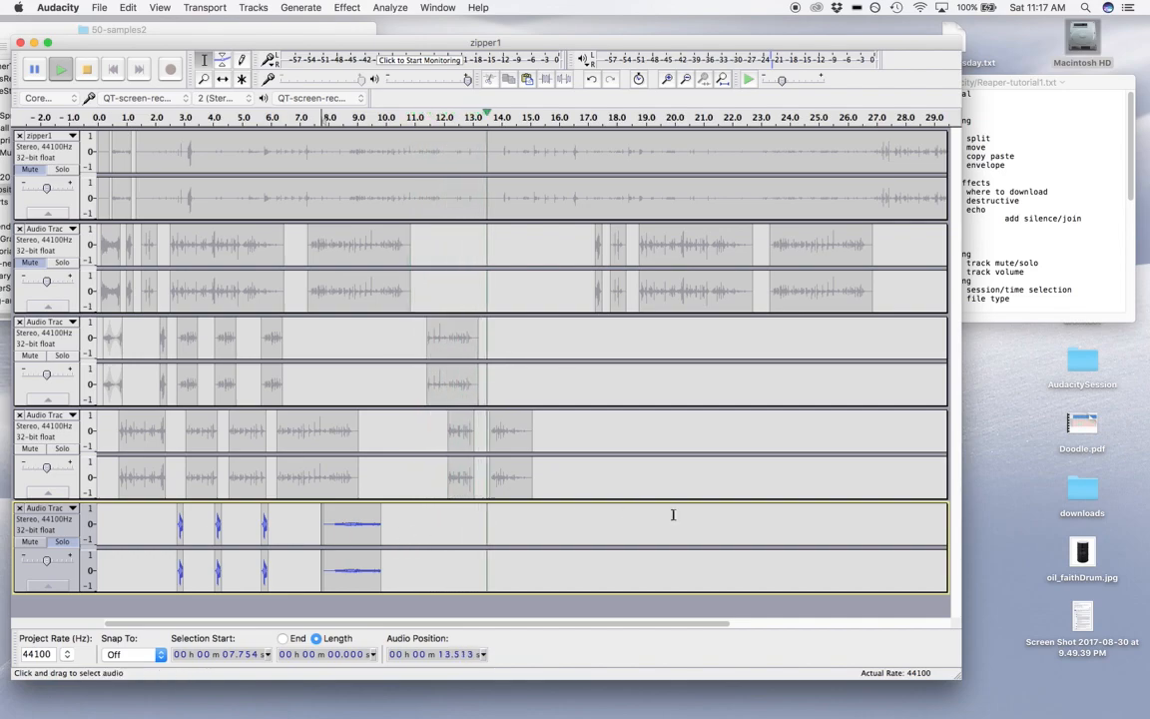
pyautogui.press('space')
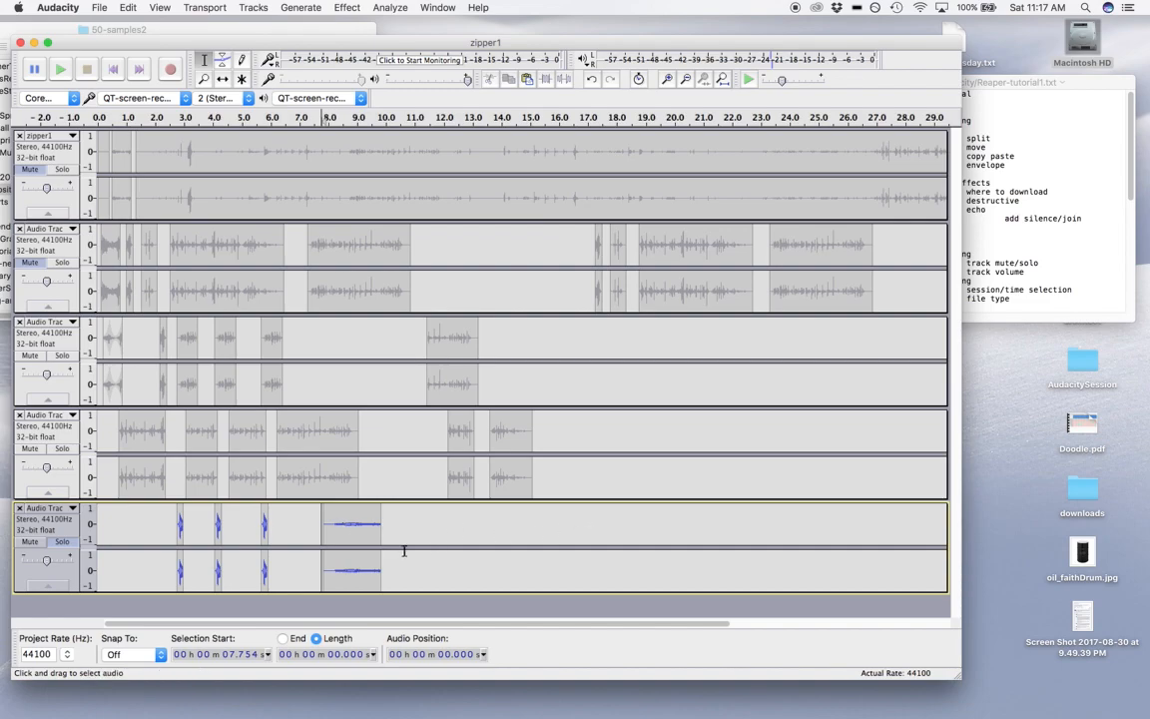
pyautogui.press('super+z')
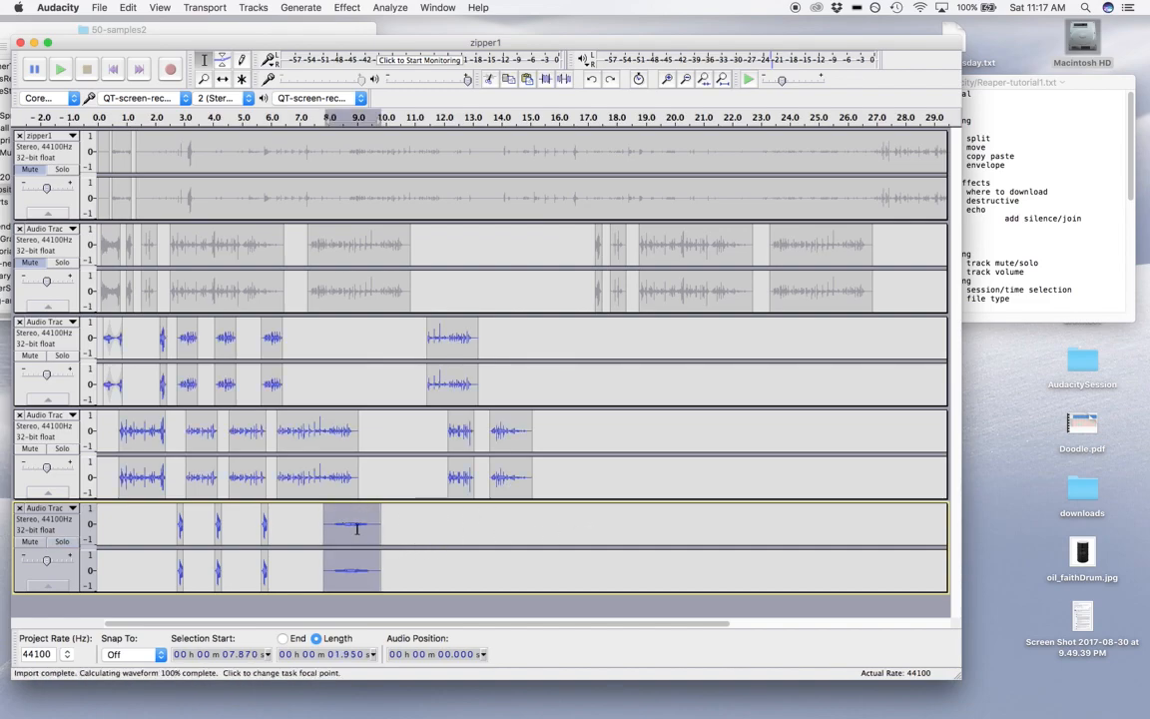
# Generate 20 seconds of silence directly after the stretched clip, starting at 9.820 s
pyautogui.click(402, 534)
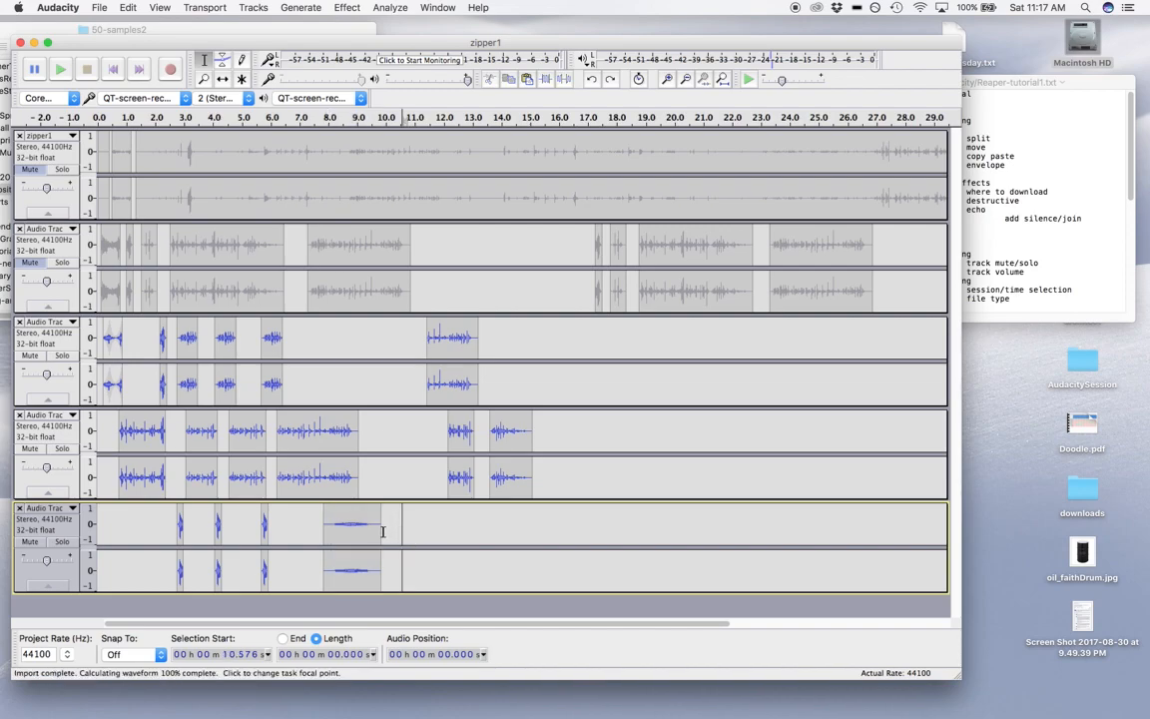
pyautogui.click(380, 527)
pyautogui.click(300, 8)
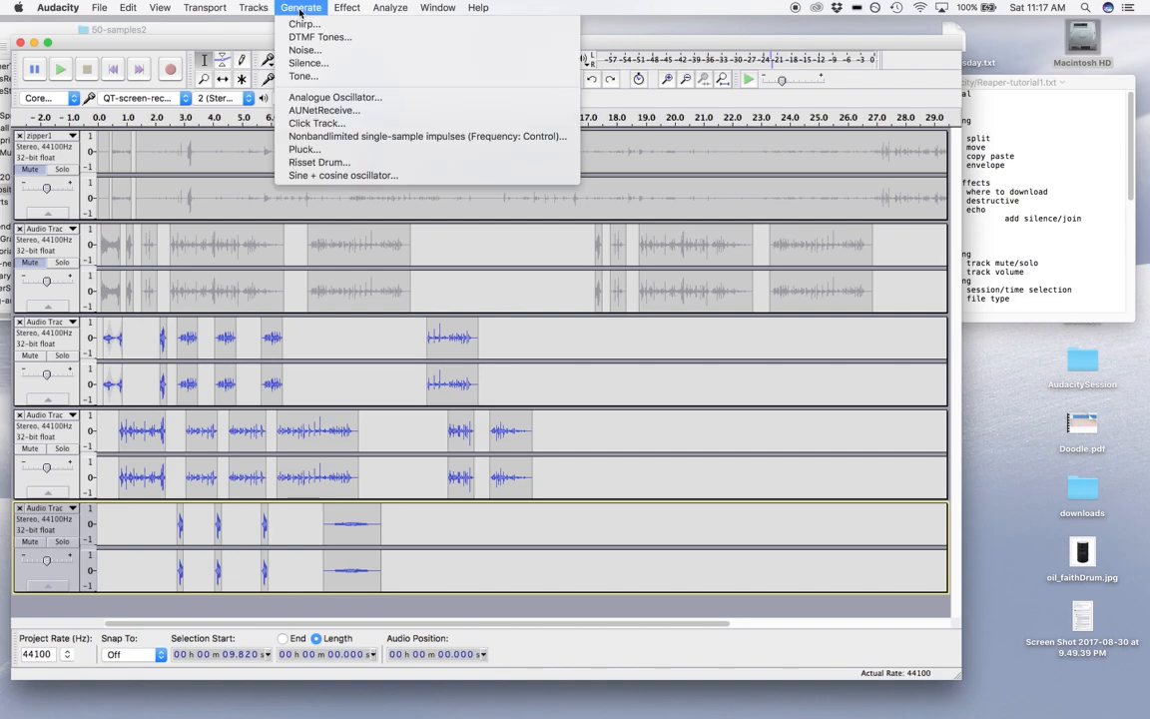
pyautogui.click(310, 64)
pyautogui.click(535, 391)
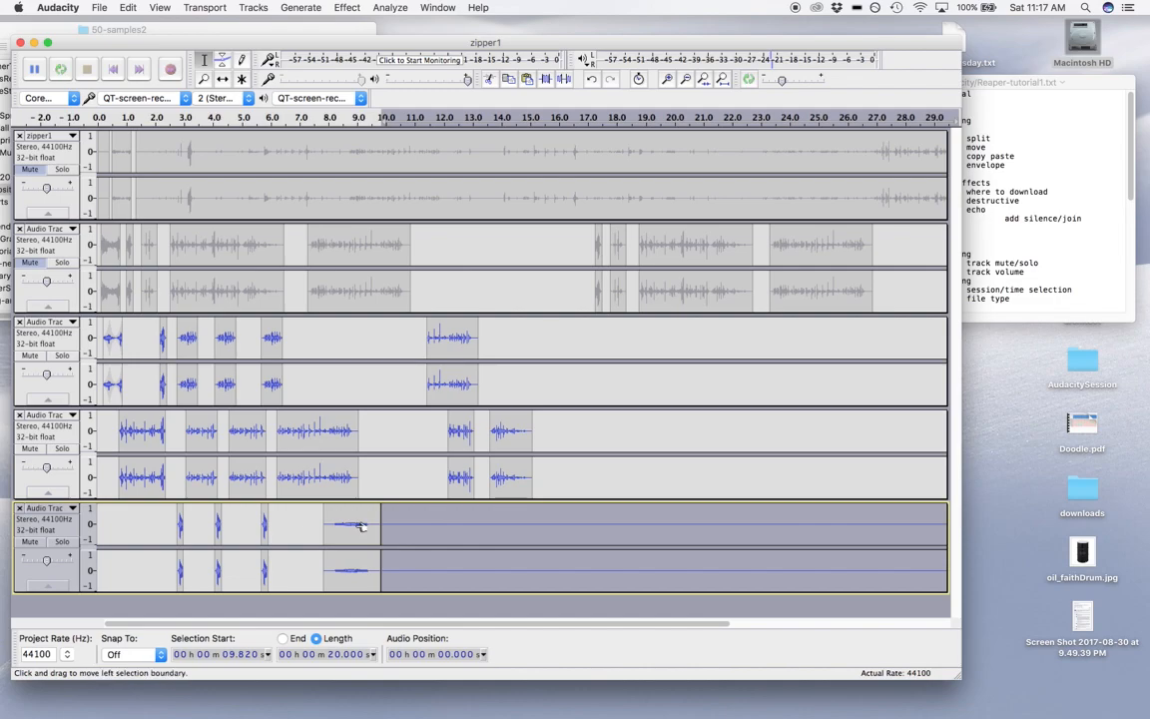
# Join the stretched clip and the generated silence into one clip, using a selection that spans their boundary
pyautogui.moveTo(323, 529); pyautogui.dragTo(444, 534)
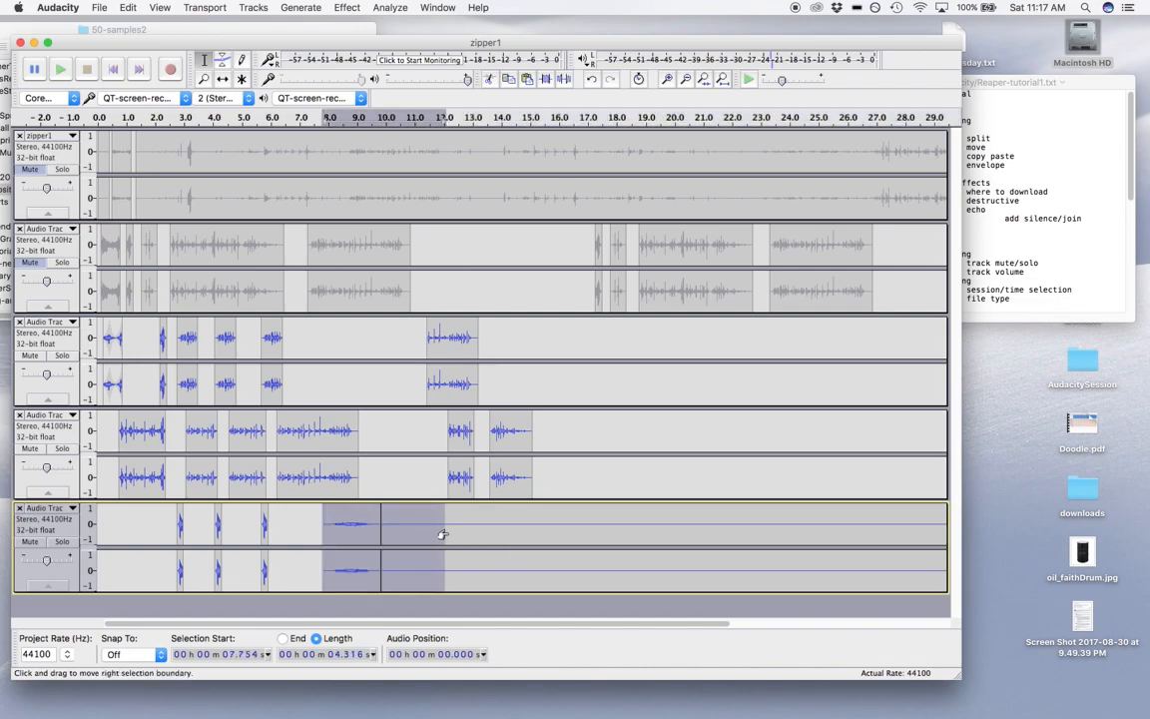
pyautogui.click(128, 7)
pyautogui.moveTo(175, 164)
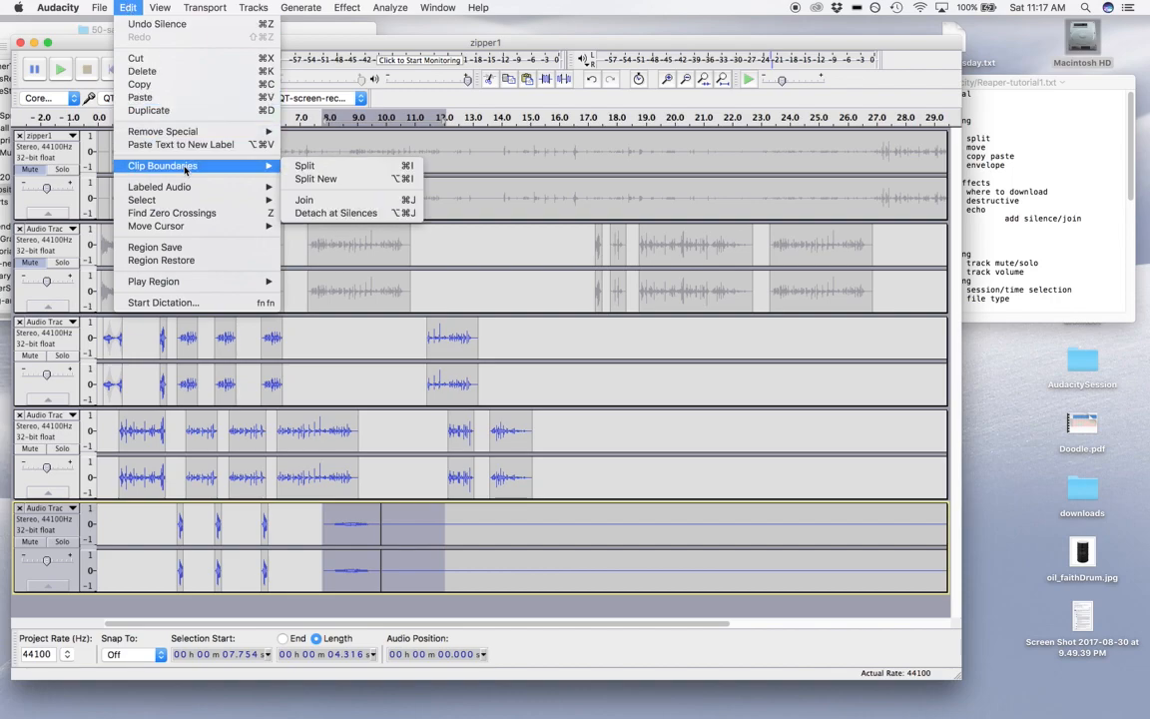
pyautogui.click(316, 203)
pyautogui.click(313, 515)
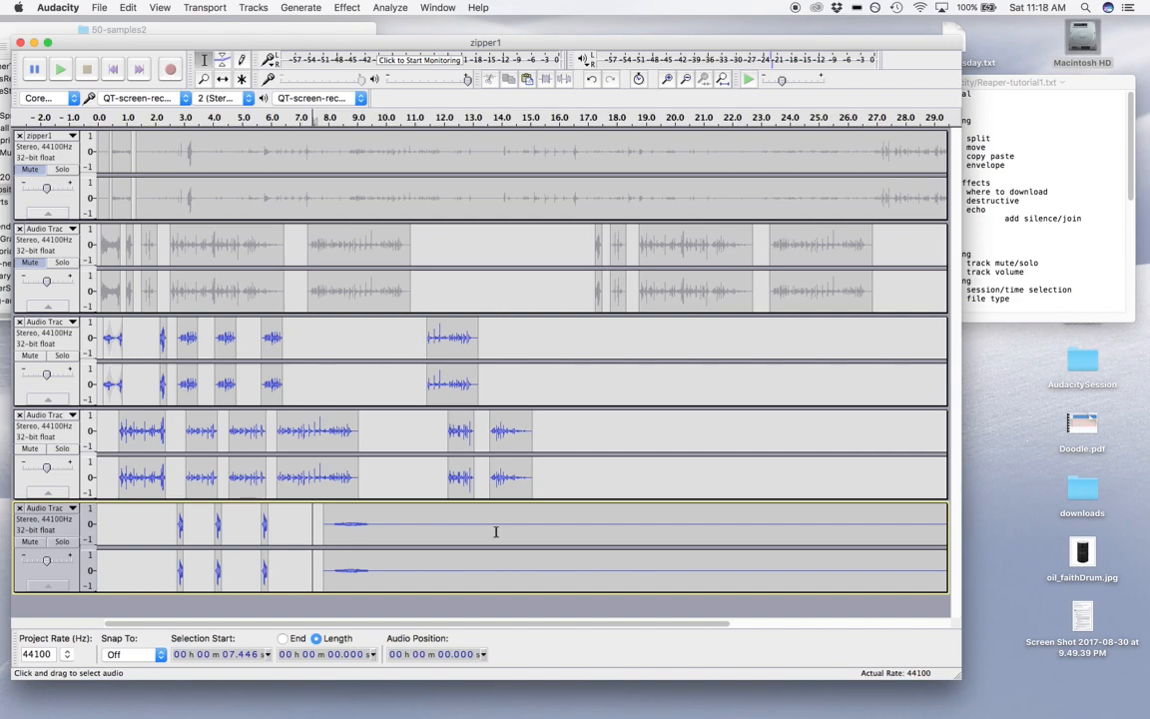
# Apply an Echo with a 1 s delay and a 0.8 decay factor to the whole joined clip
pyautogui.doubleClick(348, 529)
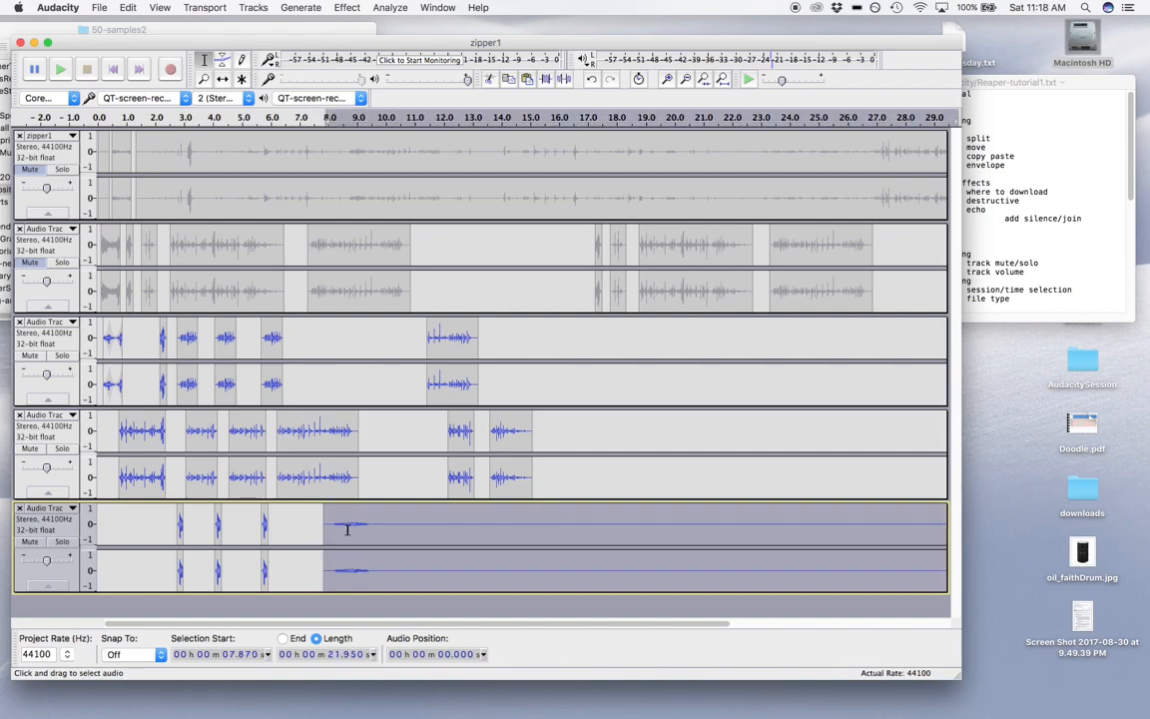
pyautogui.click(347, 7)
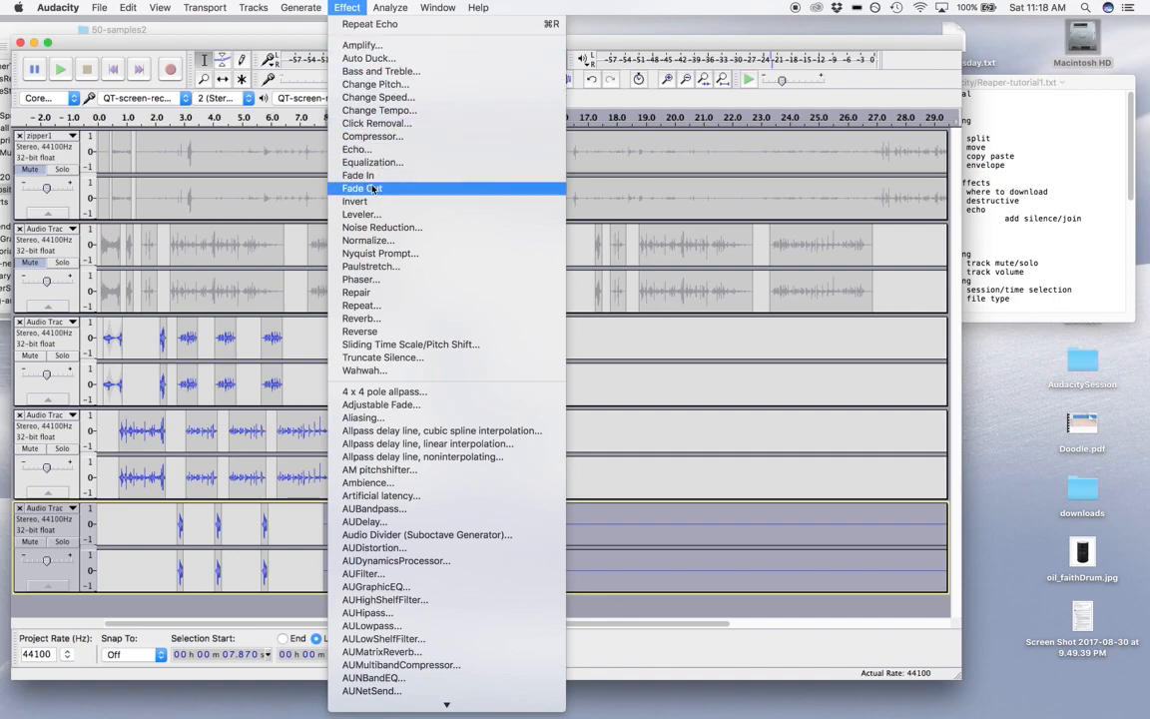
pyautogui.click(357, 150)
pyautogui.click(561, 390)
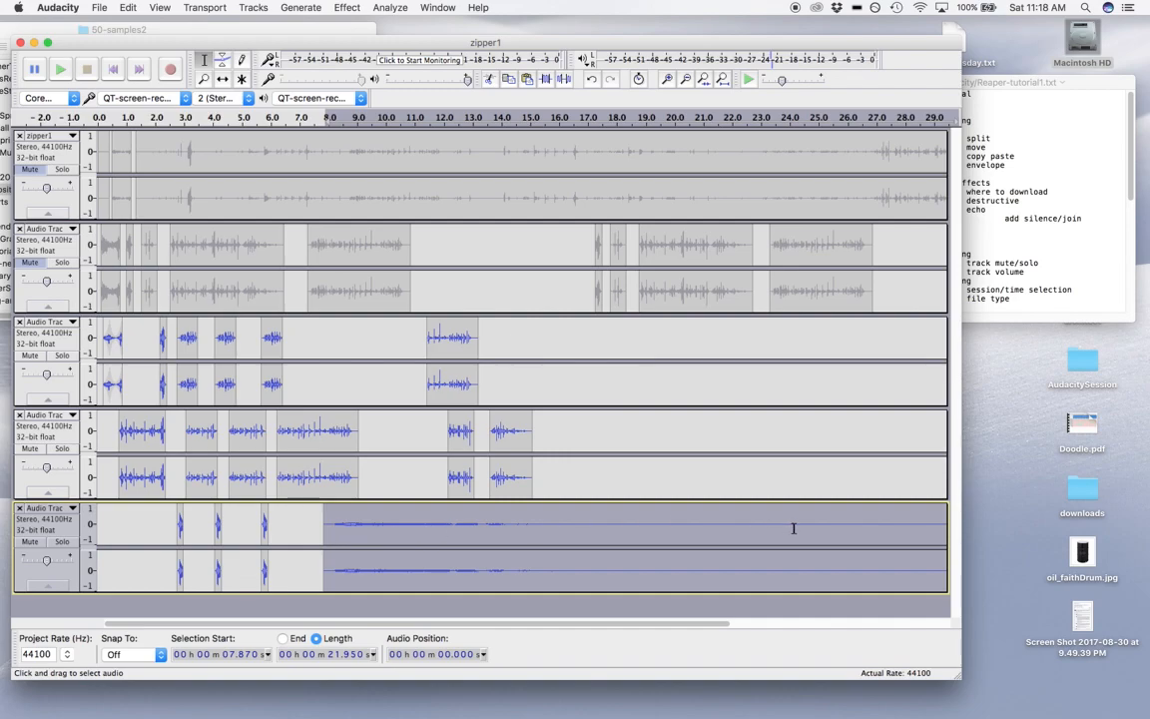
# Audition the echo tail from about 7.7 s and select the whole echoed clip
pyautogui.click(319, 536)
pyautogui.press('space')
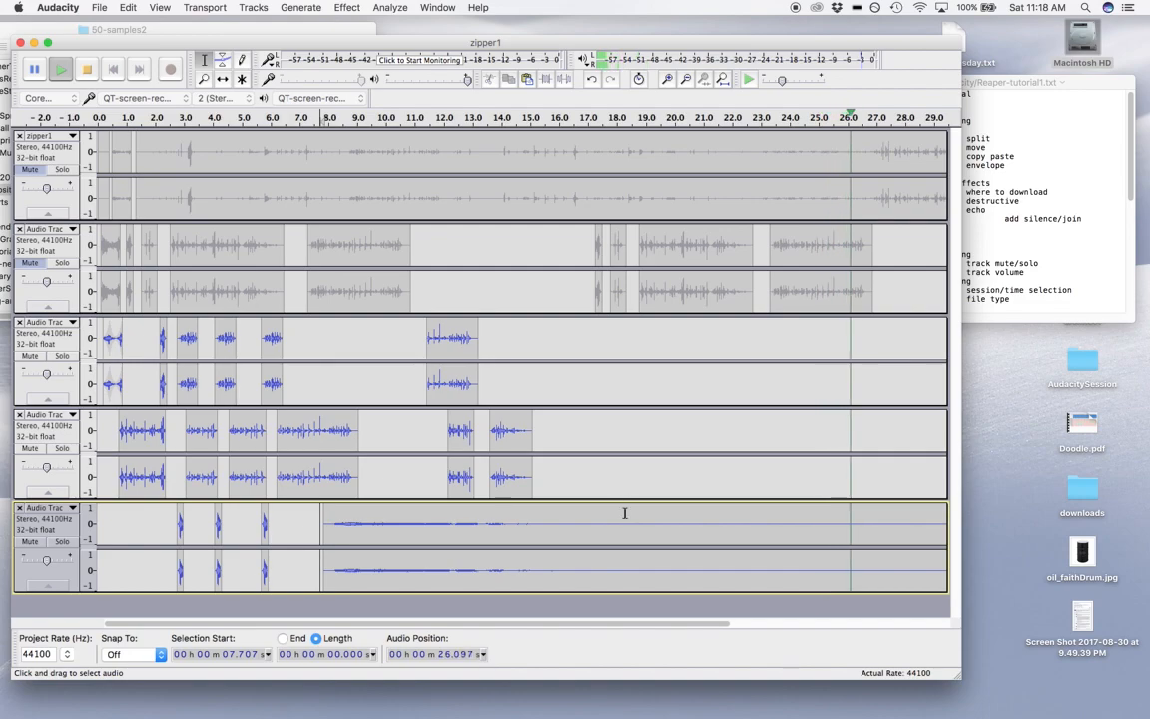
pyautogui.press('space')
pyautogui.doubleClick(503, 530)
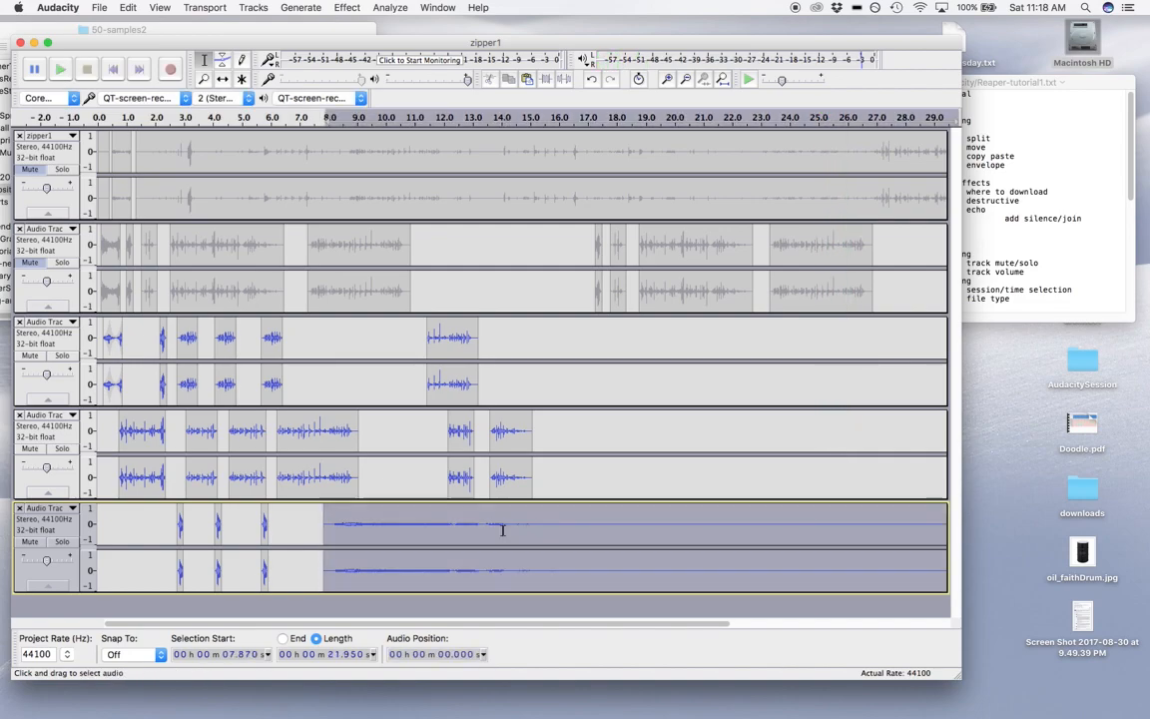
pyautogui.click(344, 8)
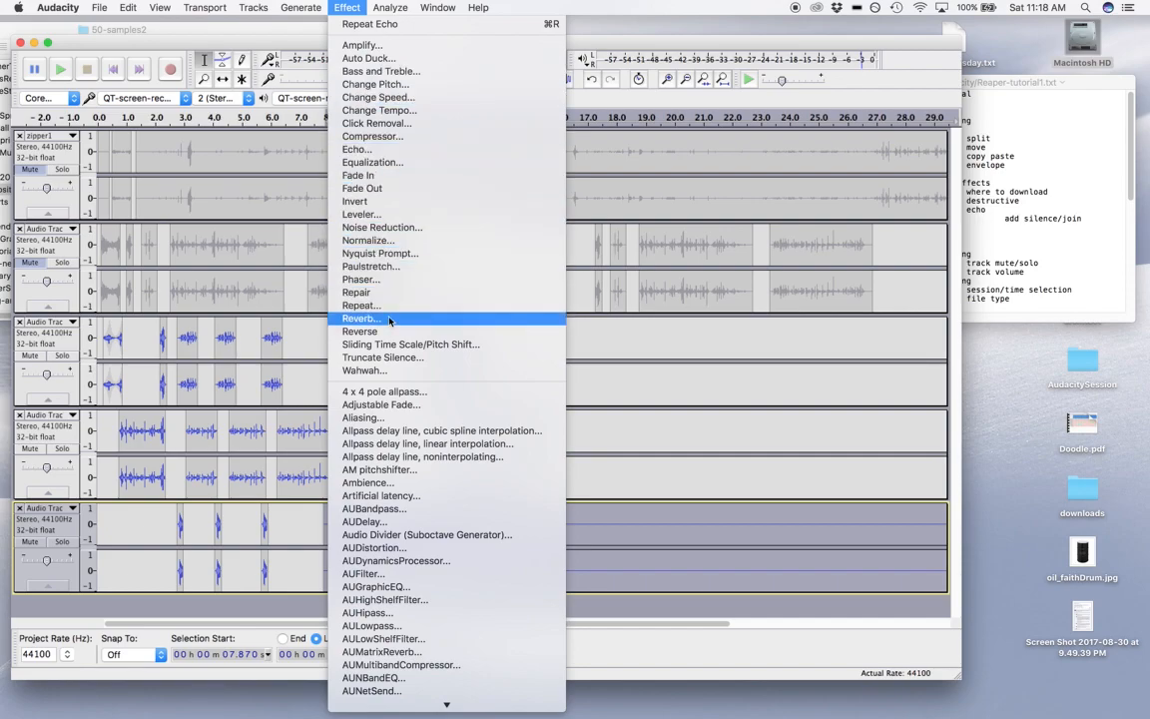
pyautogui.click(385, 149)
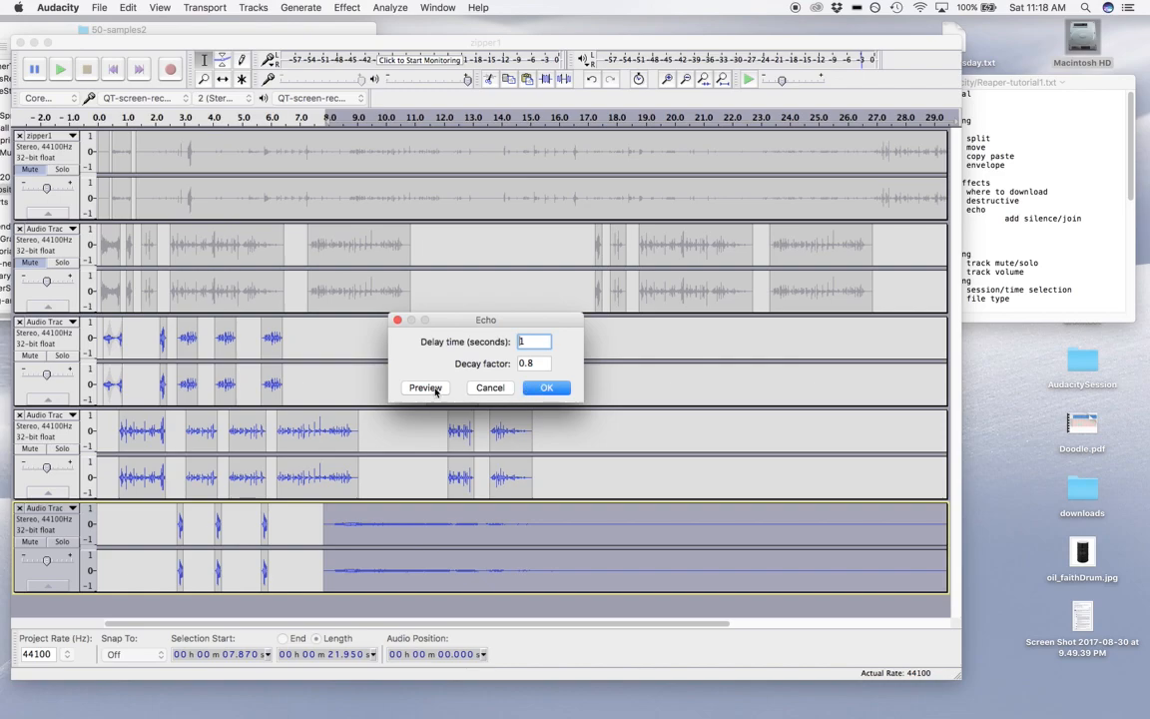
pyautogui.click(498, 390)
# Reverse the echoed clip and move it onto a new stereo track, starting at the beginning of the timeline
pyautogui.click(357, 5)
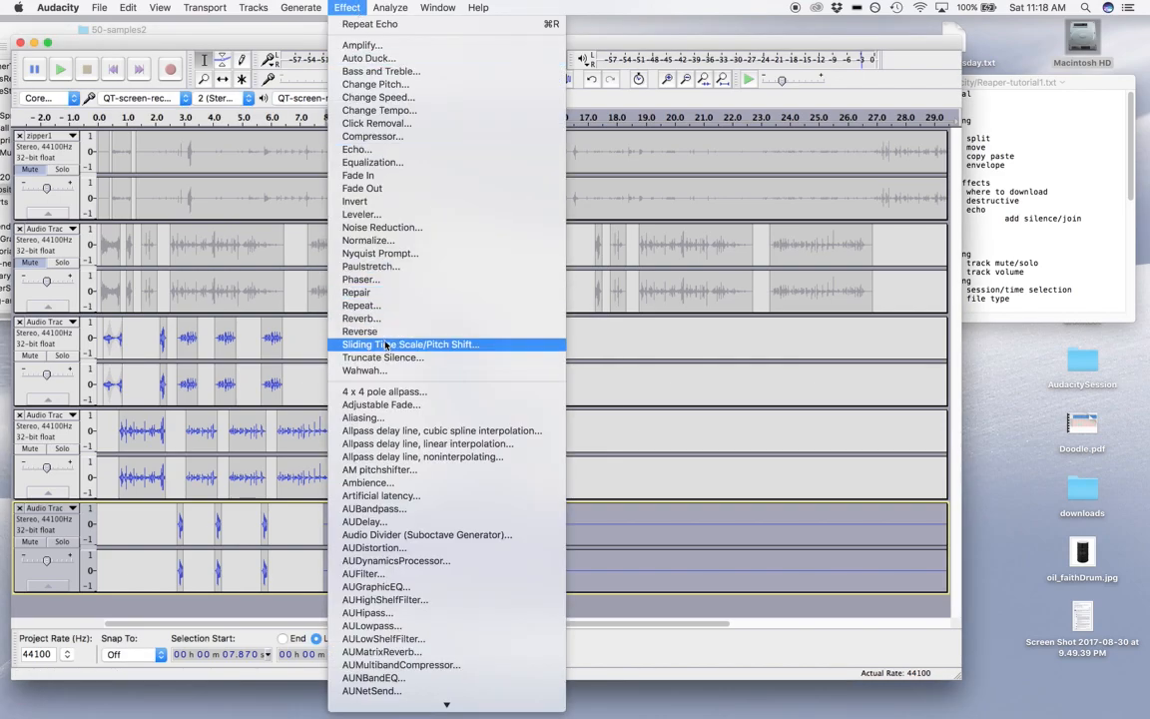
pyautogui.click(349, 306)
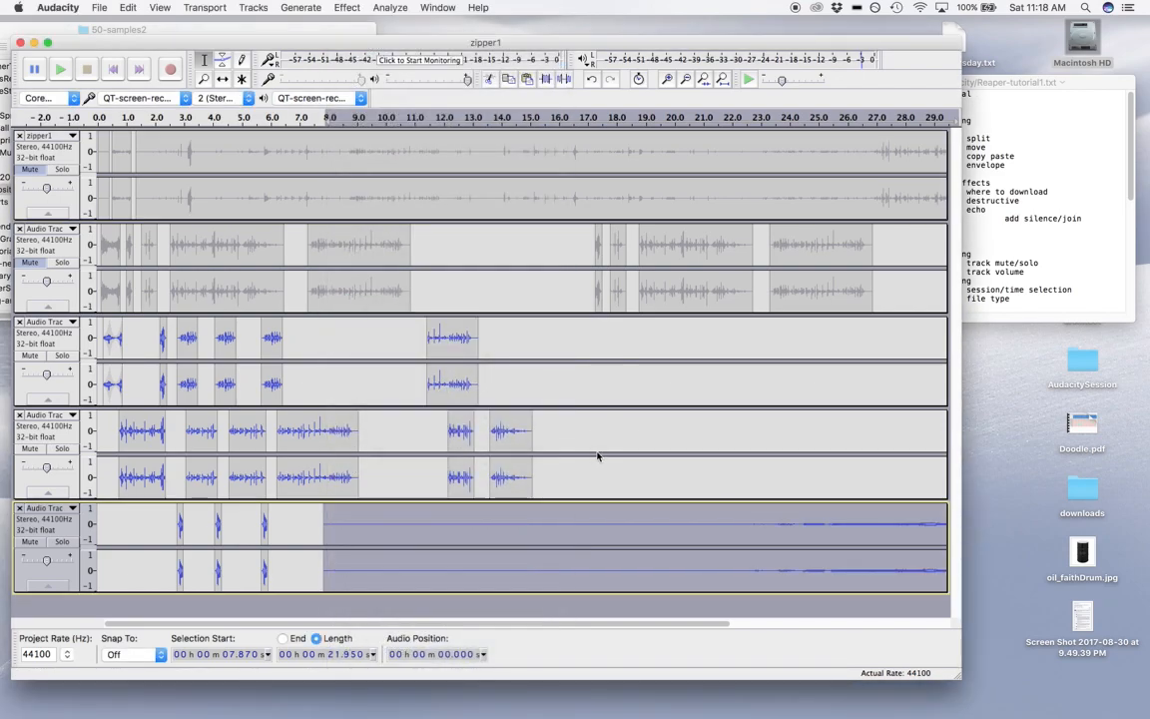
pyautogui.click(247, 8)
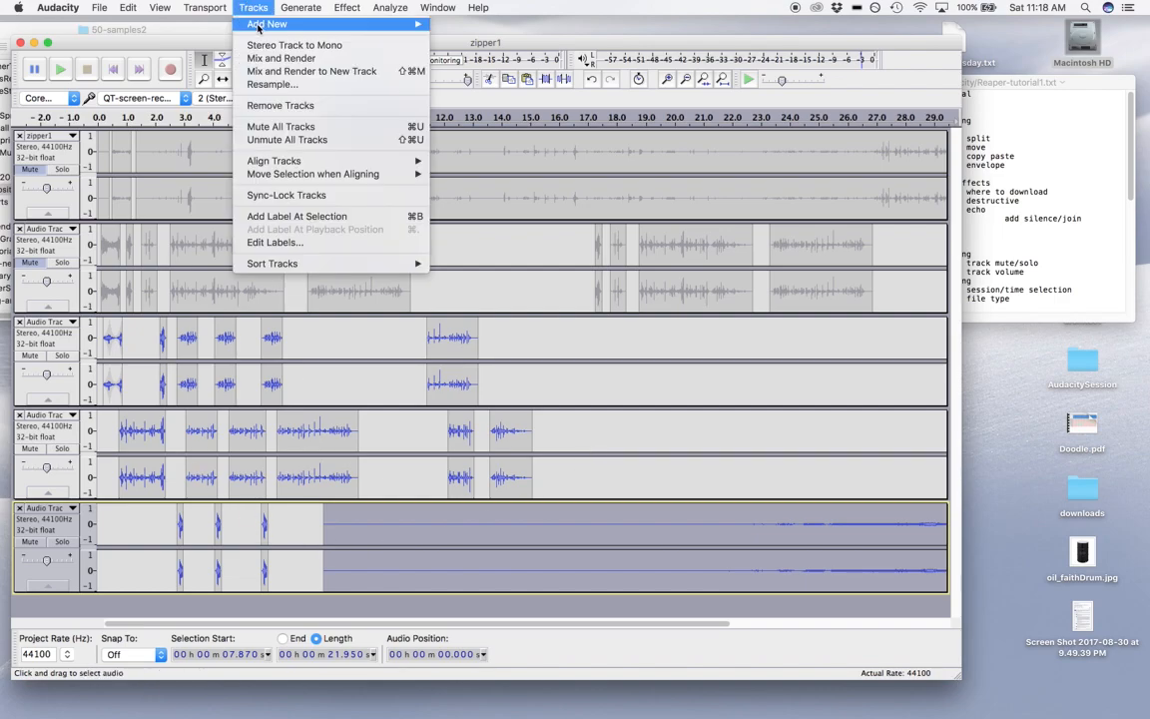
pyautogui.moveTo(234, 26)
pyautogui.click(462, 41)
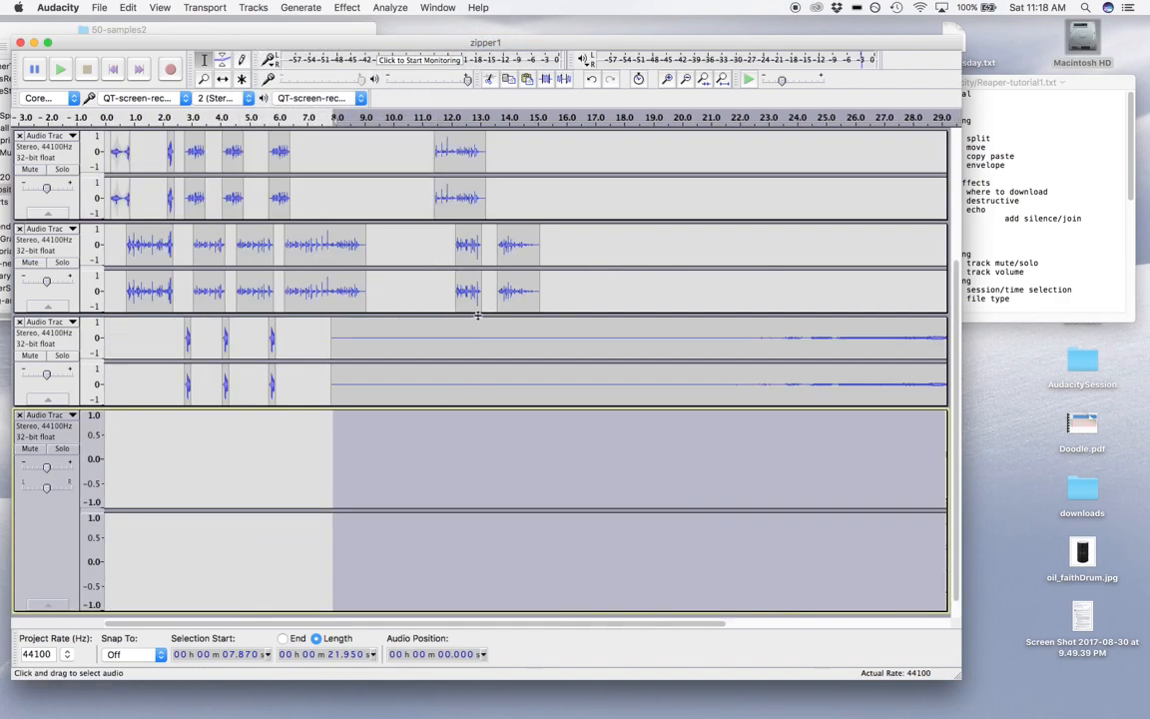
pyautogui.click(223, 79)
pyautogui.moveTo(445, 333); pyautogui.dragTo(220, 440)
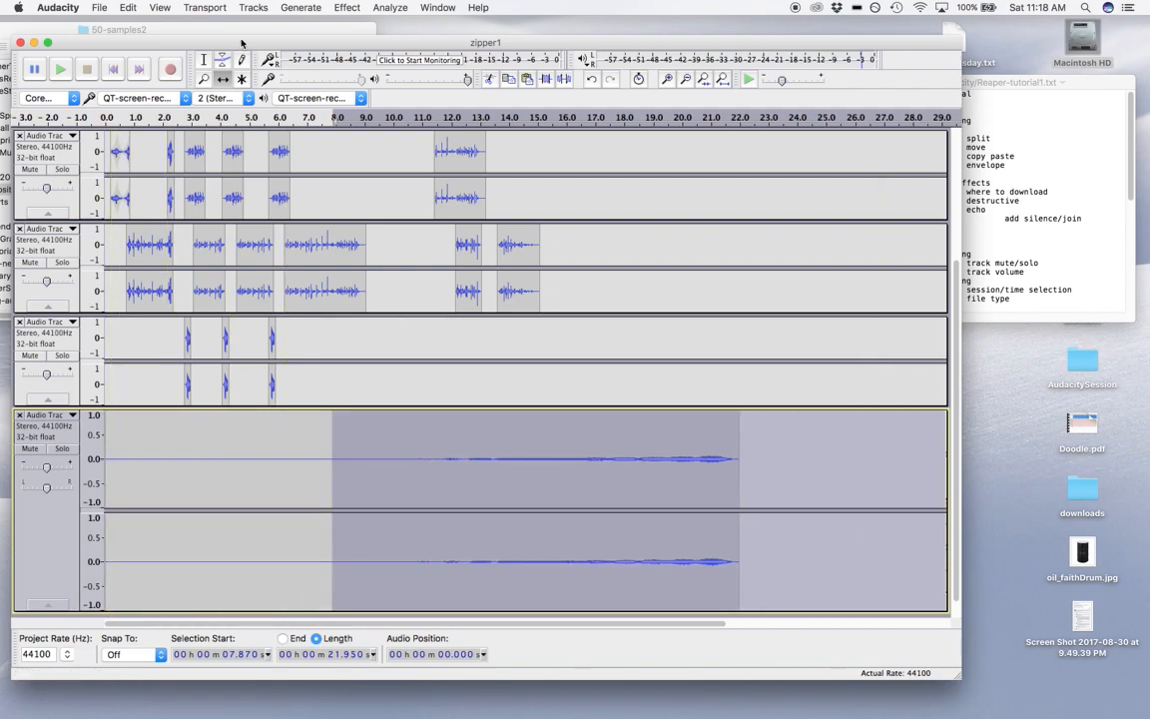
# Delete about the first 5.5 s of the reversed echo clip
pyautogui.click(204, 60)
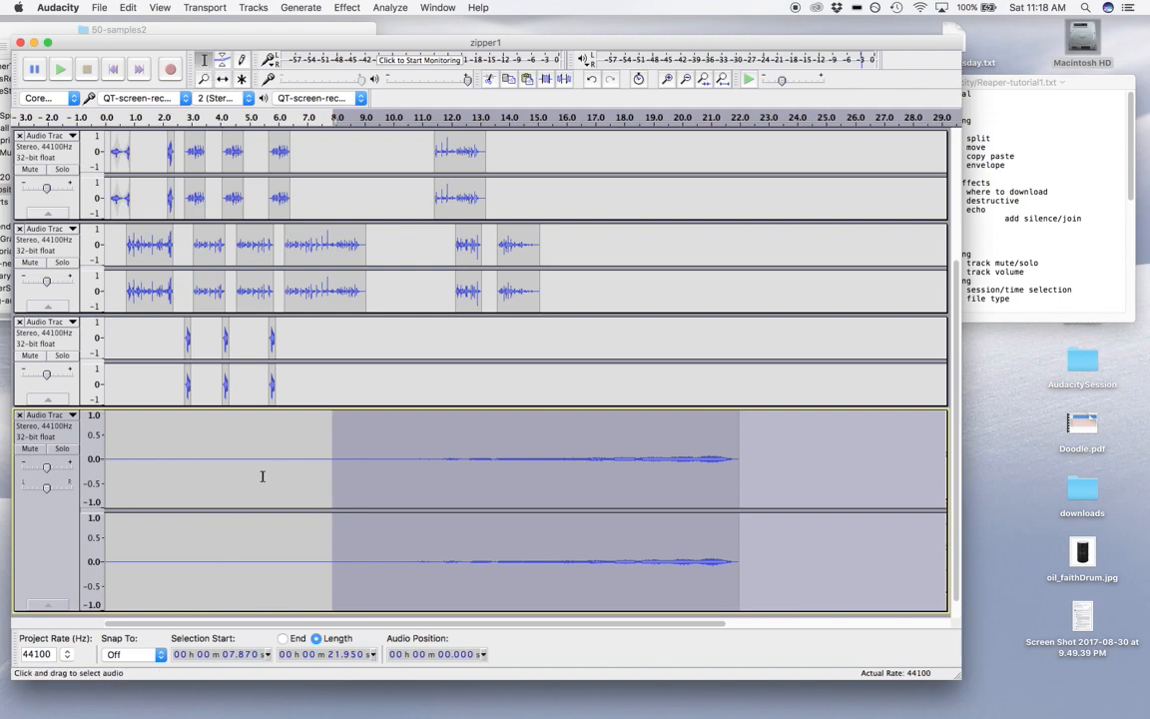
pyautogui.moveTo(261, 476); pyautogui.dragTo(107, 479)
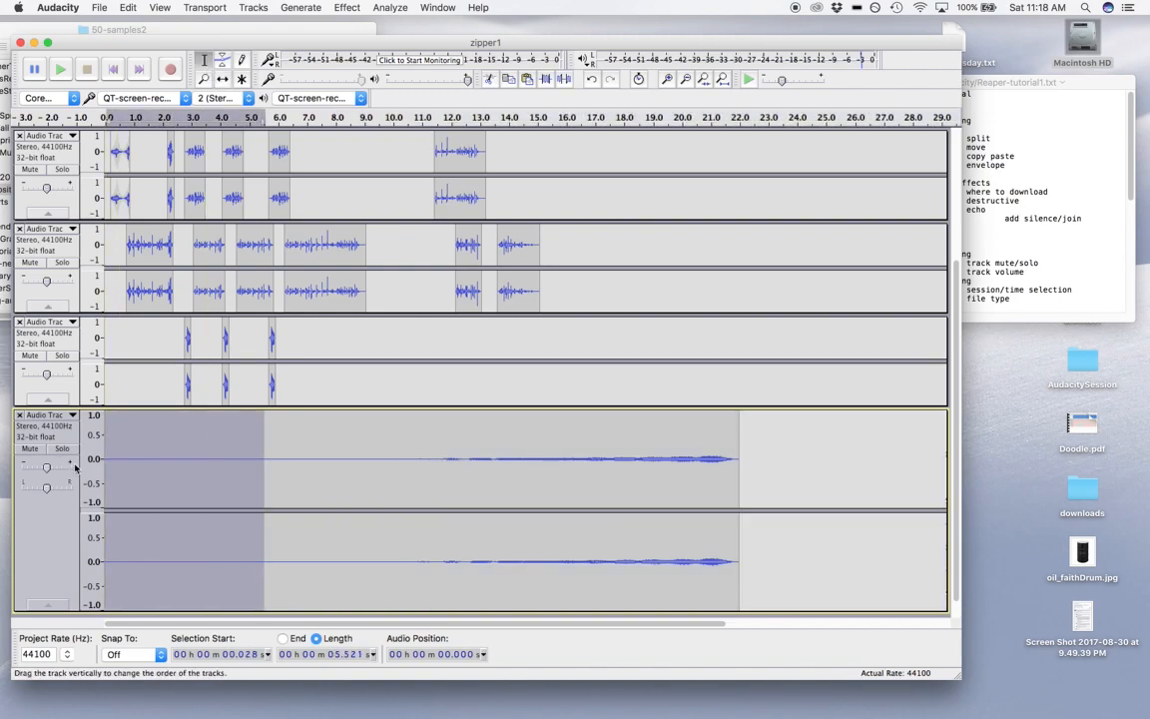
pyautogui.press('Delete')
pyautogui.moveTo(222, 466); pyautogui.dragTo(99, 465)
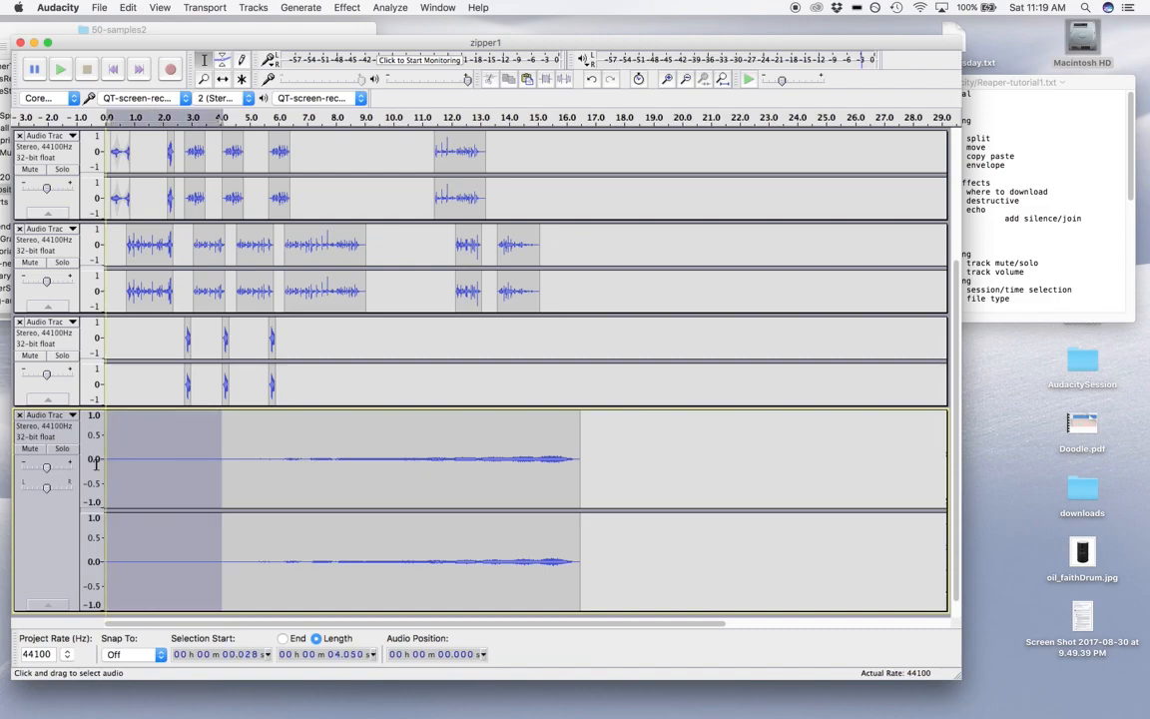
pyautogui.click(346, 8)
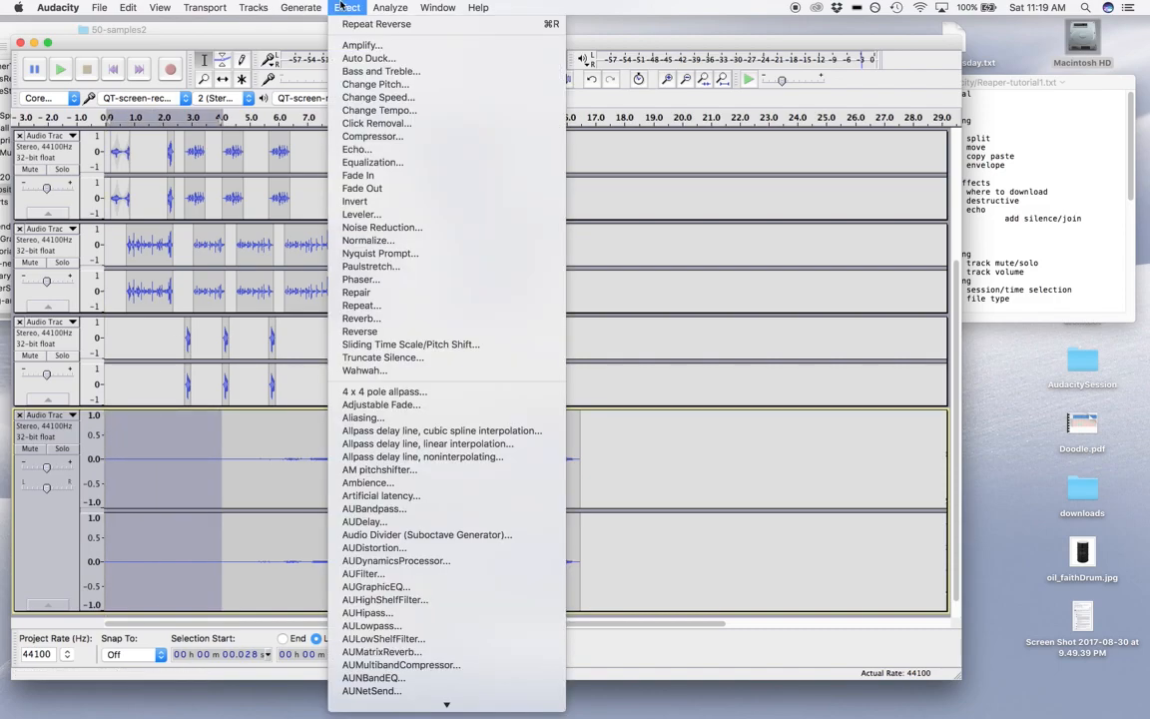
pyautogui.click(329, 160)
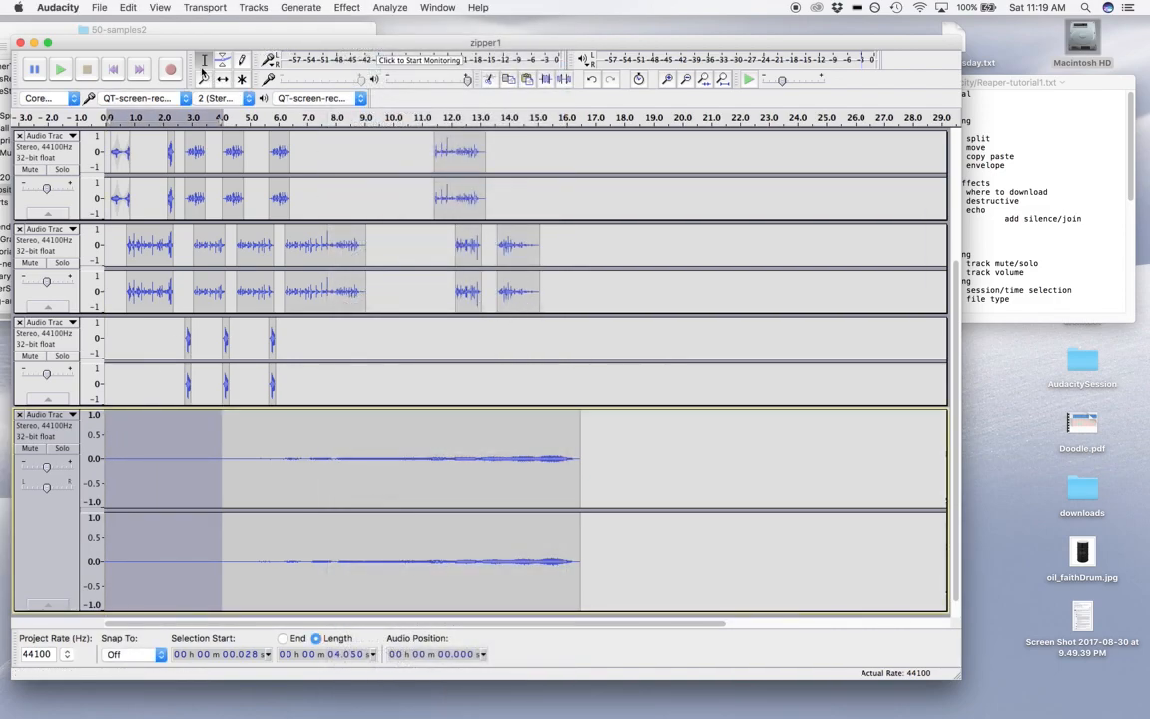
# Shift the isolated end clip to start at about 13.4 s and the last two clips on the track below to about 12.4 and 13.8 s
pyautogui.click(221, 78)
pyautogui.moveTo(457, 190); pyautogui.dragTo(485, 190)
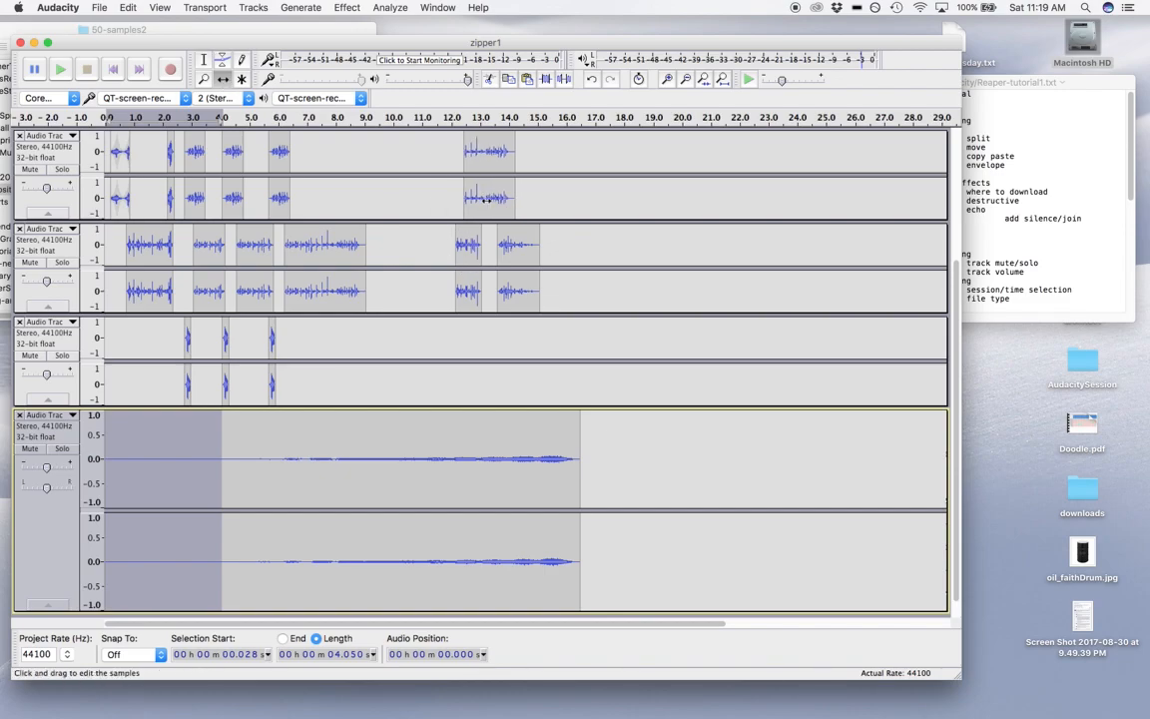
pyautogui.moveTo(520, 252); pyautogui.dragTo(486, 257)
pyautogui.moveTo(491, 196); pyautogui.dragTo(519, 197)
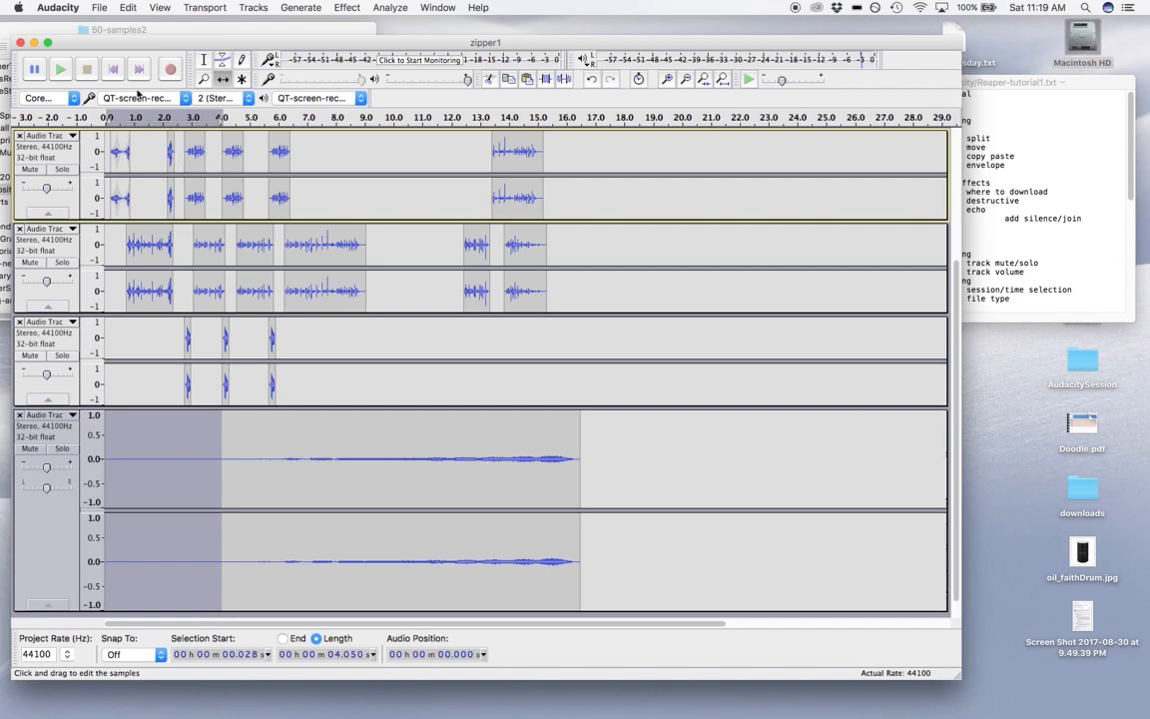
# Audition the layered mix from the beginning of the timeline to past the end of the reversed clip
pyautogui.click(113, 68)
pyautogui.click(60, 69)
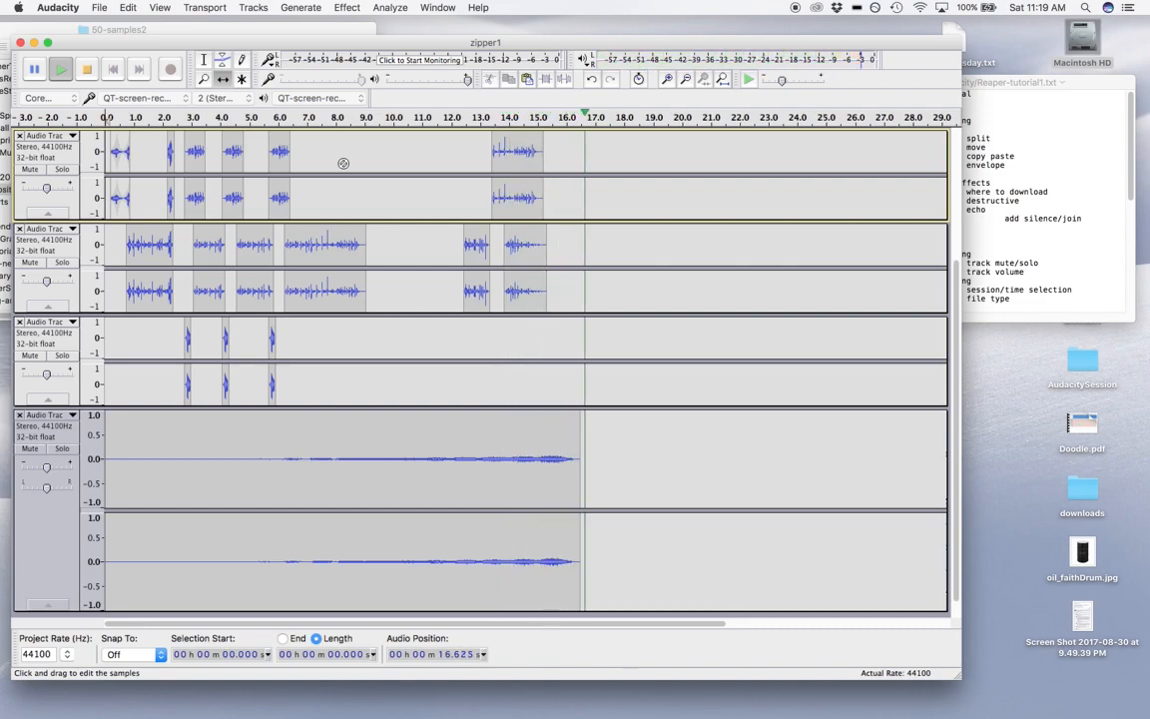
pyautogui.press('space')
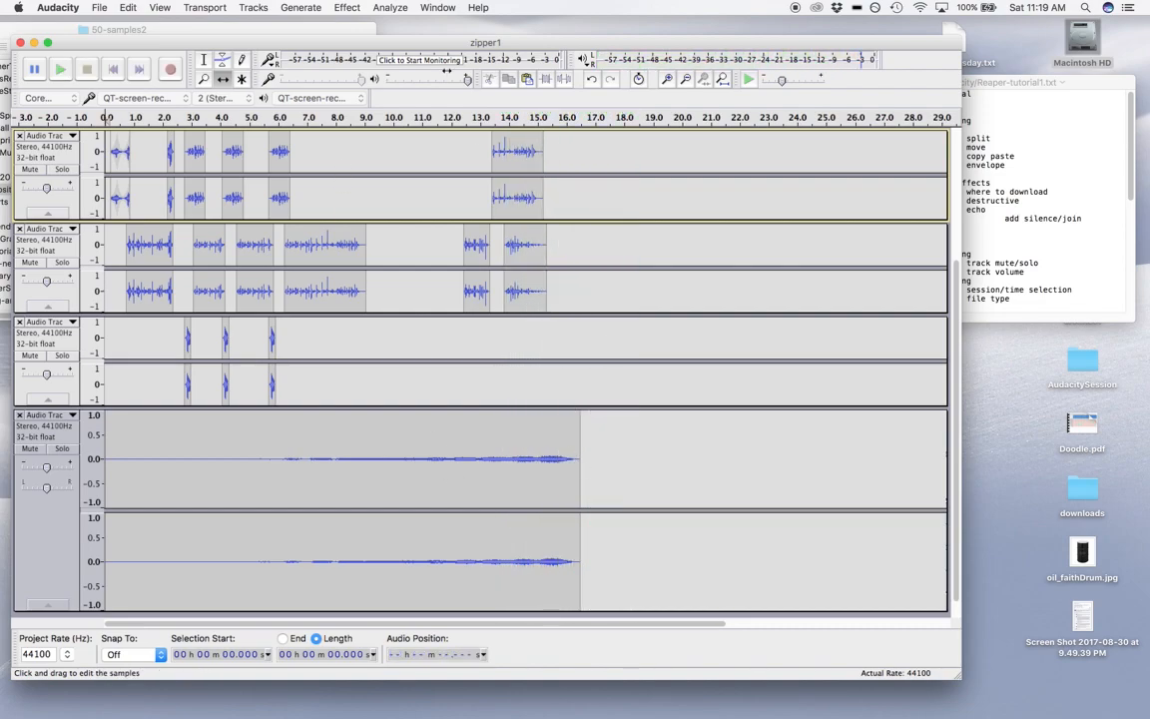
# Cut about another 3.3 s from the beginning of the reversed echo clip
pyautogui.click(222, 59)
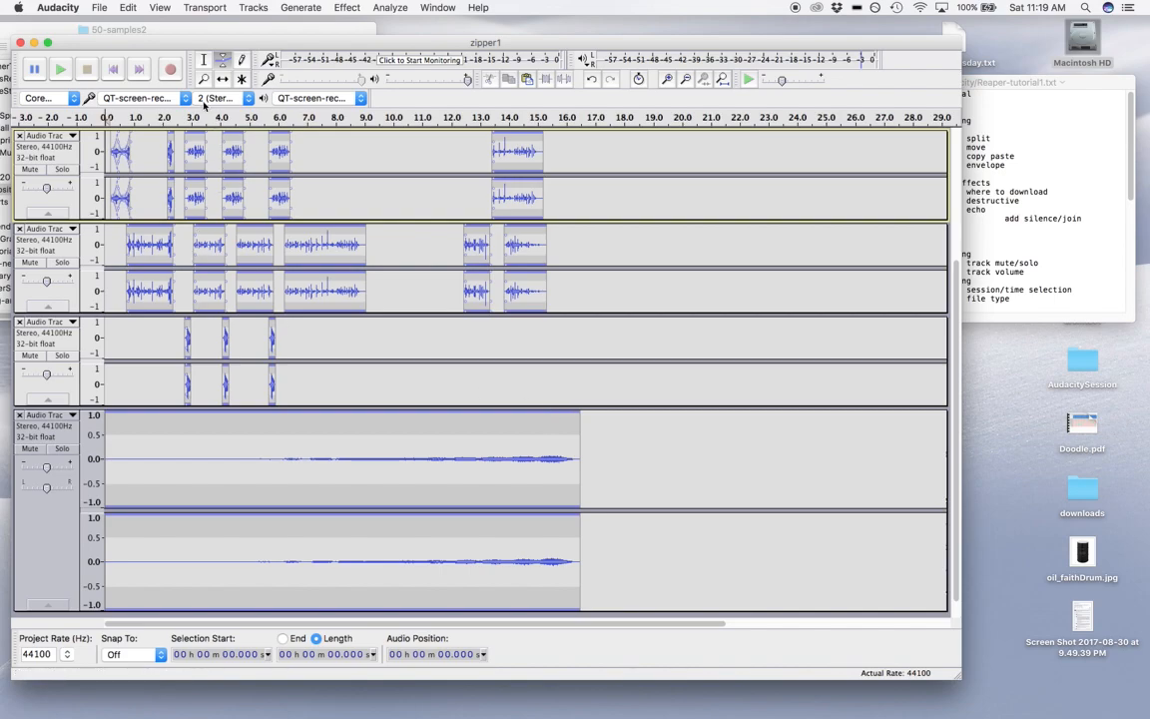
pyautogui.click(204, 60)
pyautogui.moveTo(202, 464); pyautogui.dragTo(107, 463)
pyautogui.press('Delete')
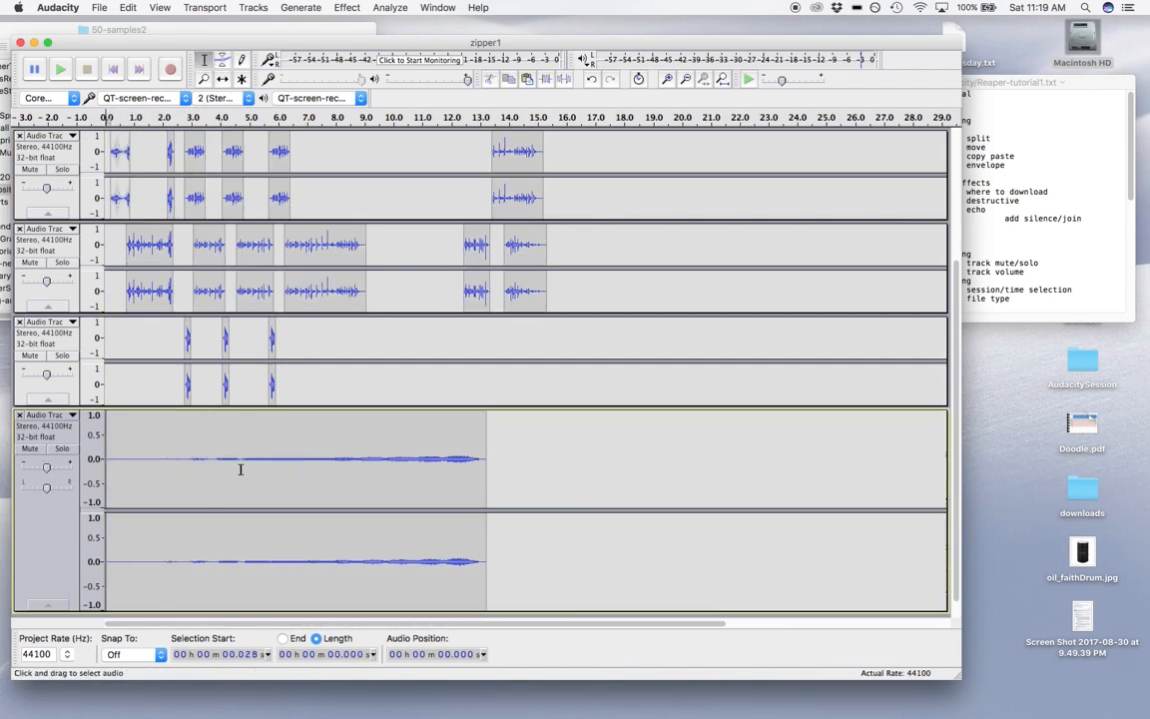
# Apply a Fade In to about the first 3.9 s of the reversed echo clip
pyautogui.moveTo(217, 464); pyautogui.dragTo(105, 465)
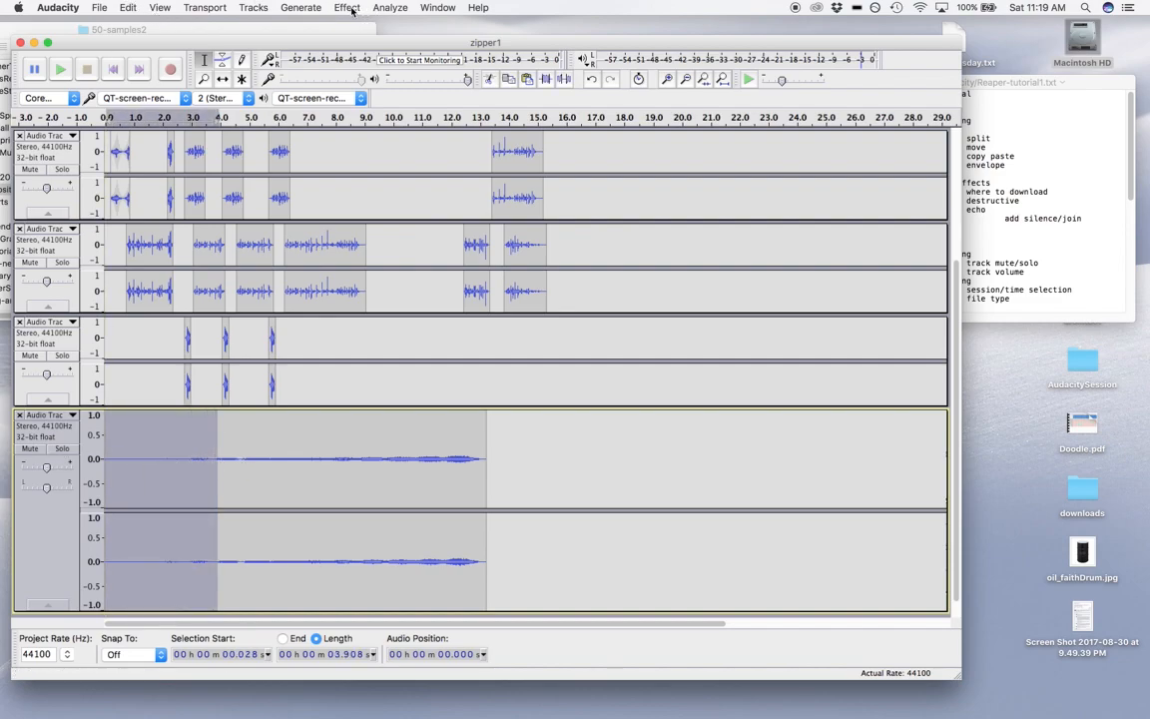
pyautogui.click(353, 8)
pyautogui.click(389, 173)
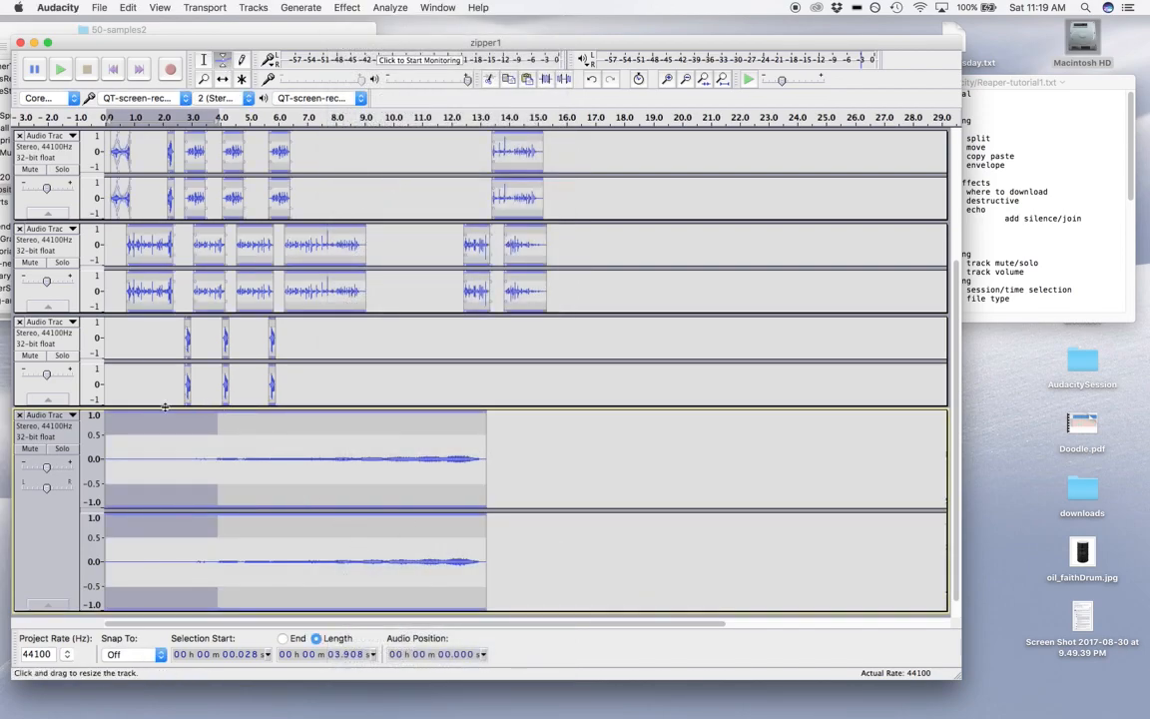
# Shape the reversed clip's amplitude envelope to rise gently to full level at about 12.4 s and drop sharply to near zero
pyautogui.moveTo(109, 416); pyautogui.dragTo(109, 421)
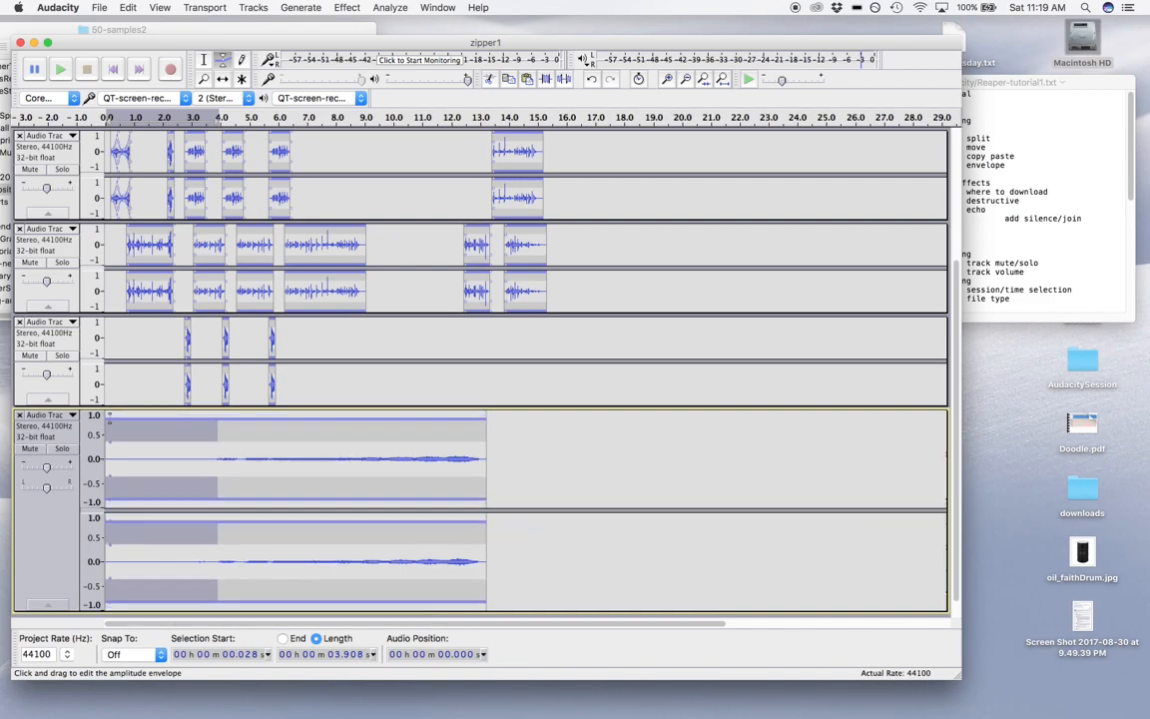
pyautogui.moveTo(475, 426)
pyautogui.mouseDown()
pyautogui.moveTo(460, 397)
pyautogui.moveTo(462, 410)
pyautogui.mouseUp()
pyautogui.click(480, 407)
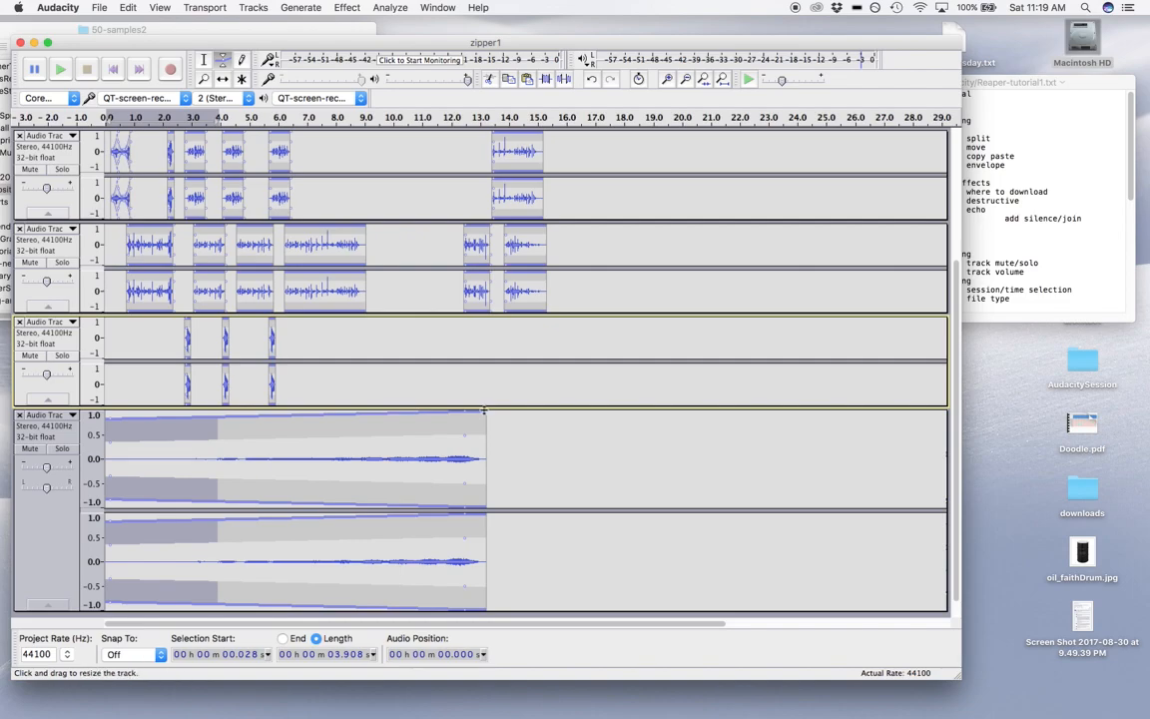
pyautogui.moveTo(479, 413); pyautogui.dragTo(468, 460)
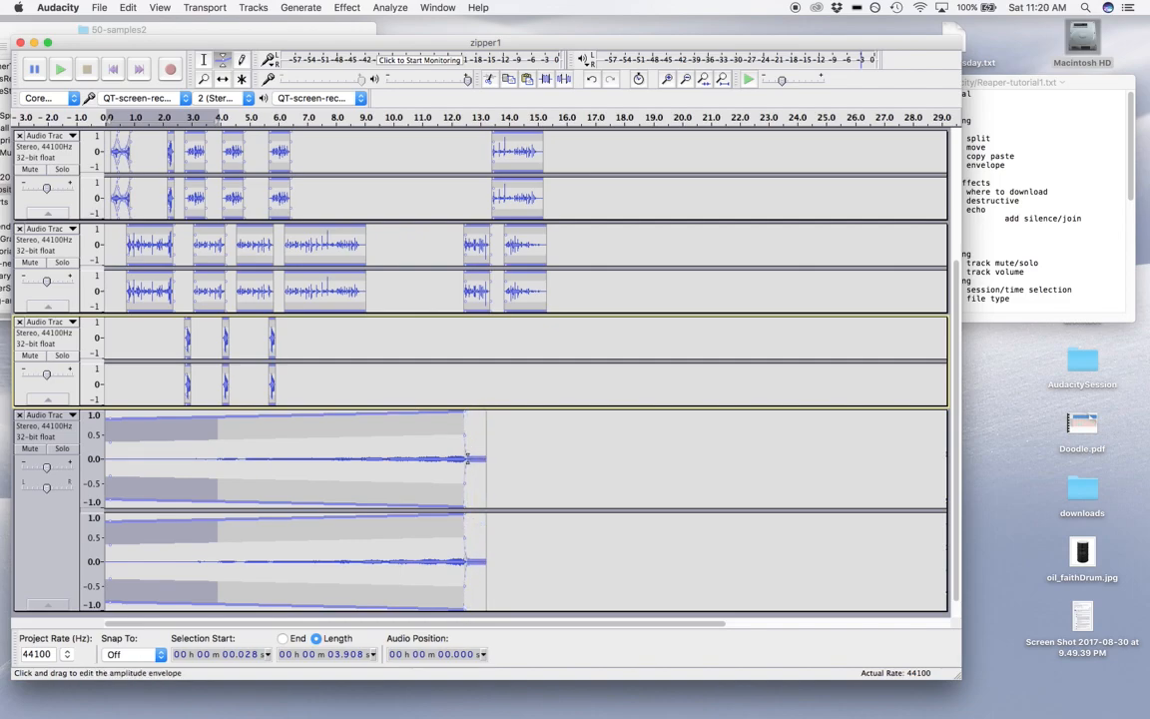
# Align the three end clips at about 12.3 s, moving the second track's final clip onto the track with the short hits
pyautogui.click(204, 60)
pyautogui.click(222, 78)
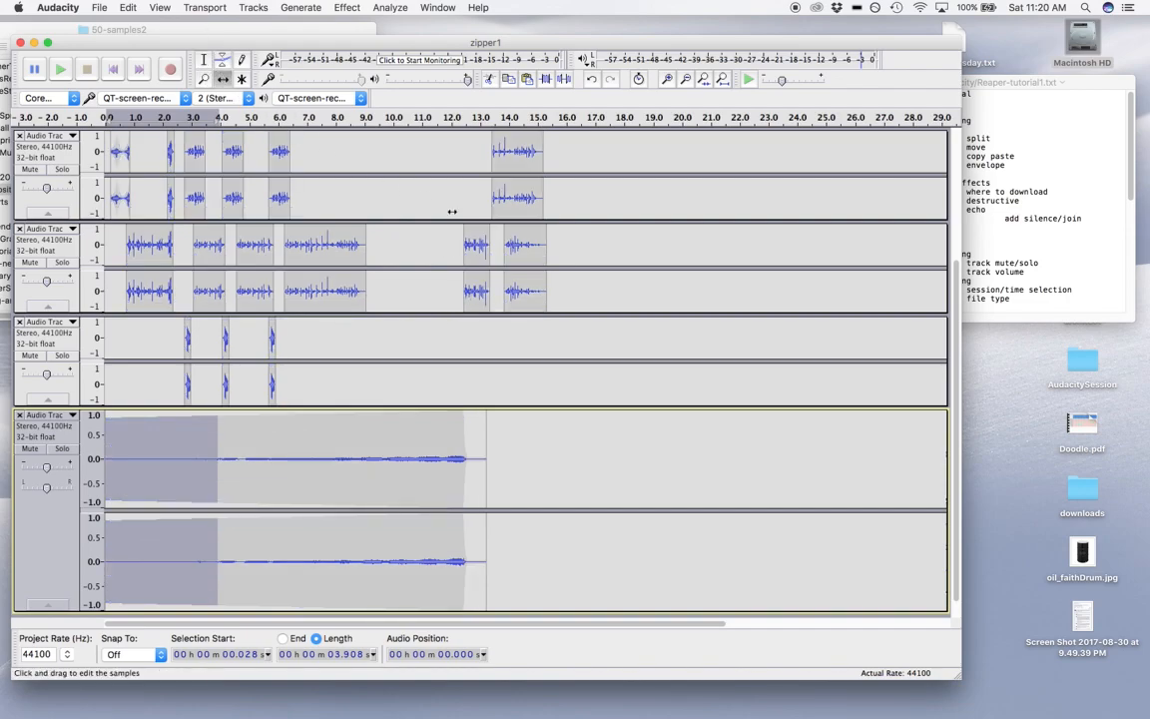
pyautogui.moveTo(479, 258); pyautogui.dragTo(475, 258)
pyautogui.moveTo(509, 199); pyautogui.dragTo(482, 201)
pyautogui.moveTo(517, 242); pyautogui.dragTo(449, 345)
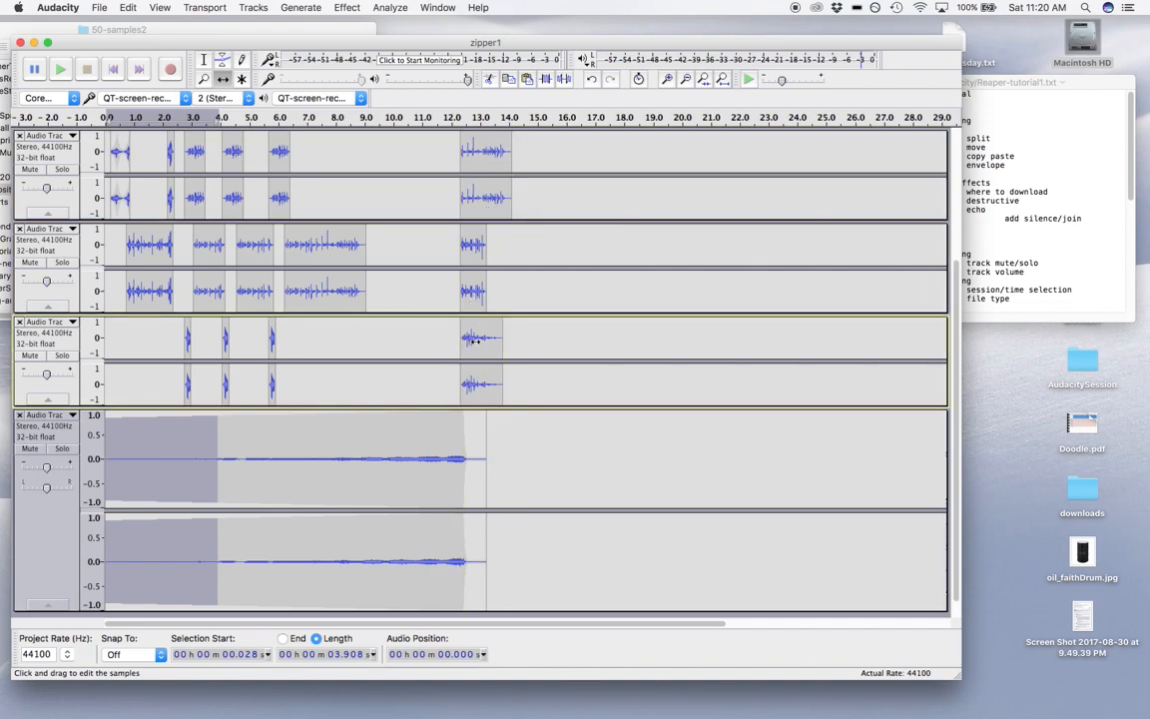
# Play the realigned mix from the start to past the final hits to check the ending
pyautogui.click(112, 69)
pyautogui.click(60, 69)
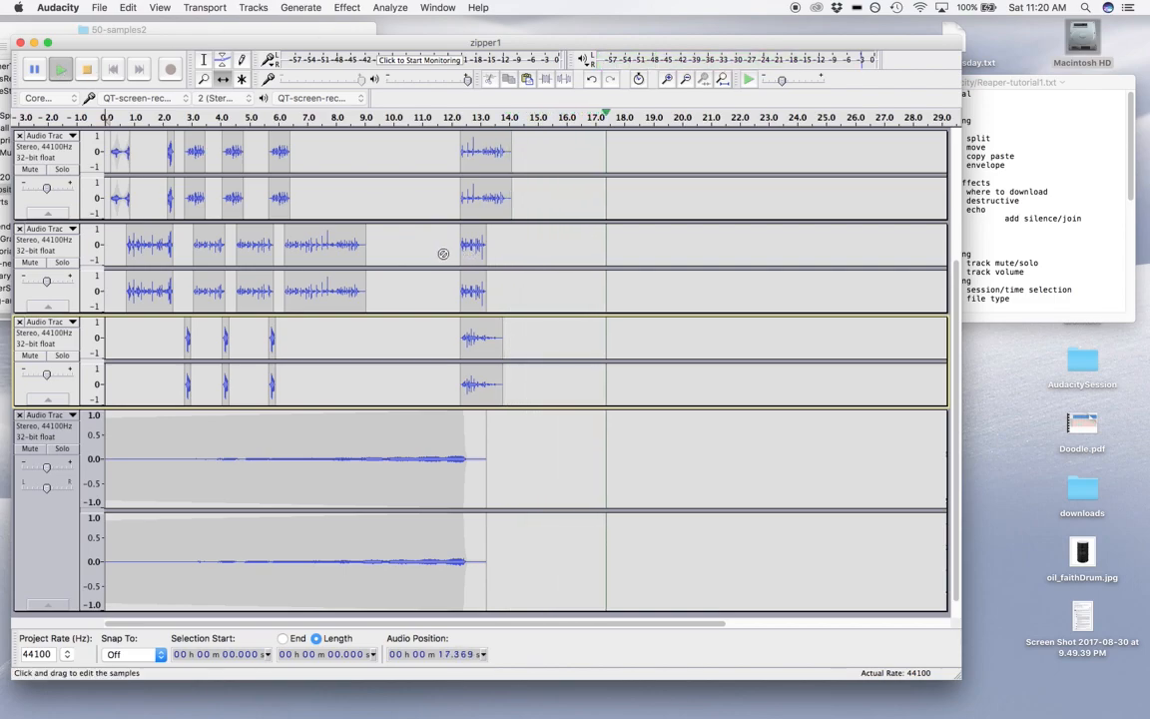
pyautogui.press('space')
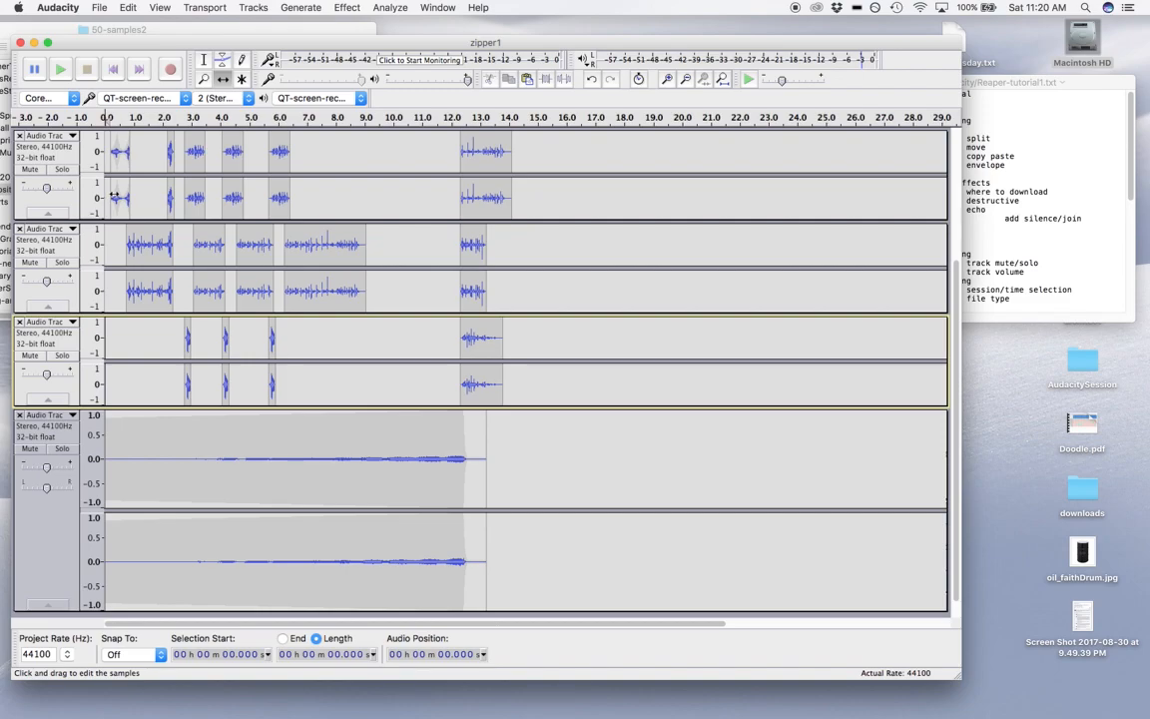
# Select the four unmuted tracks from the start of the timeline to about 14.3 s
pyautogui.click(204, 60)
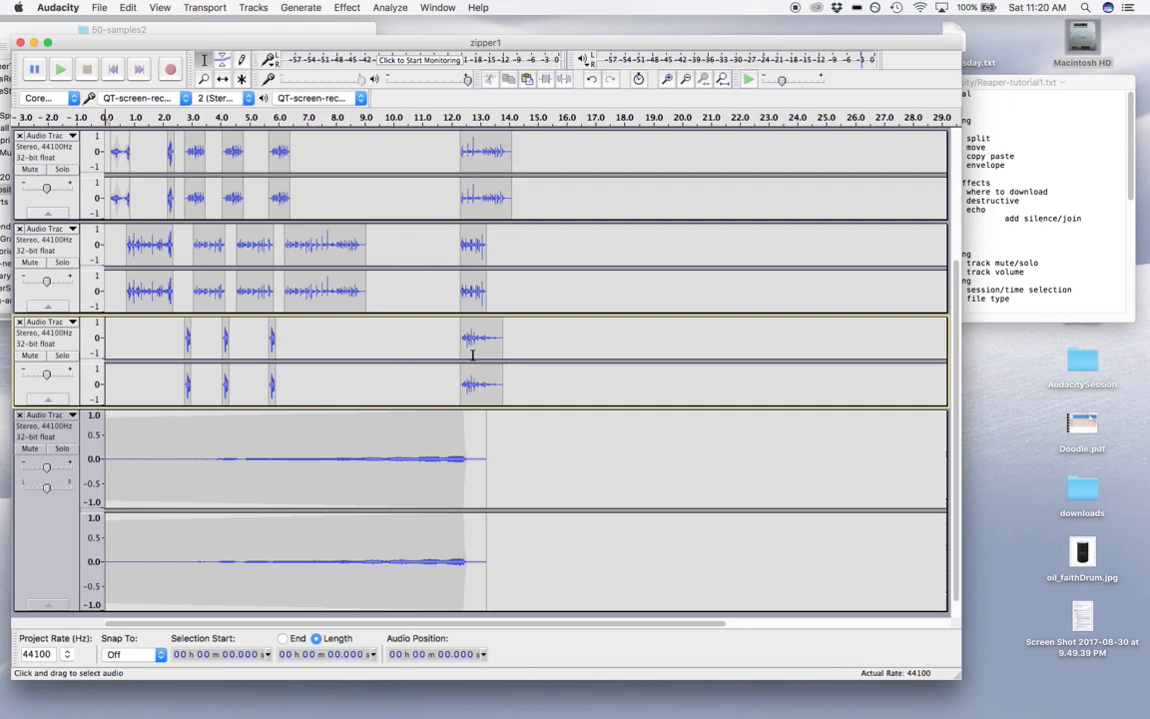
pyautogui.moveTo(517, 466); pyautogui.dragTo(53, 172)
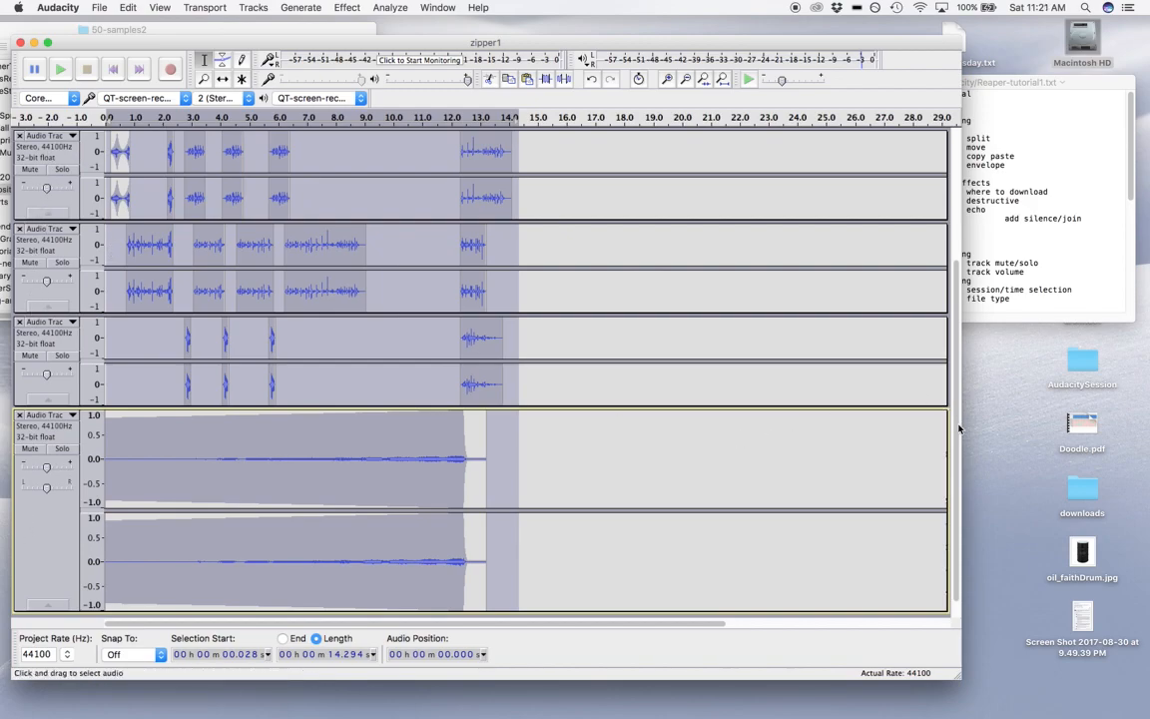
pyautogui.moveTo(958, 400); pyautogui.dragTo(941, 244)
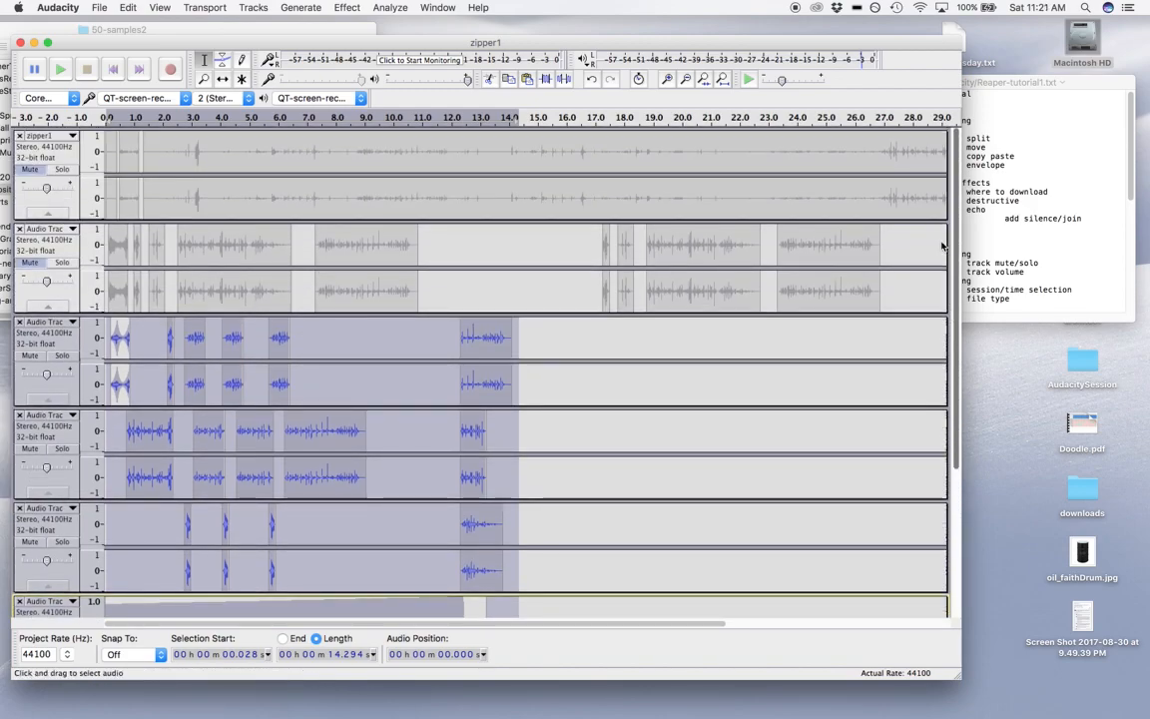
# Export the selected audio as zipper1 into AudacitySession, using Other uncompressed files with a WAV (Microsoft) header and 32-bit float encoding
pyautogui.click(100, 9)
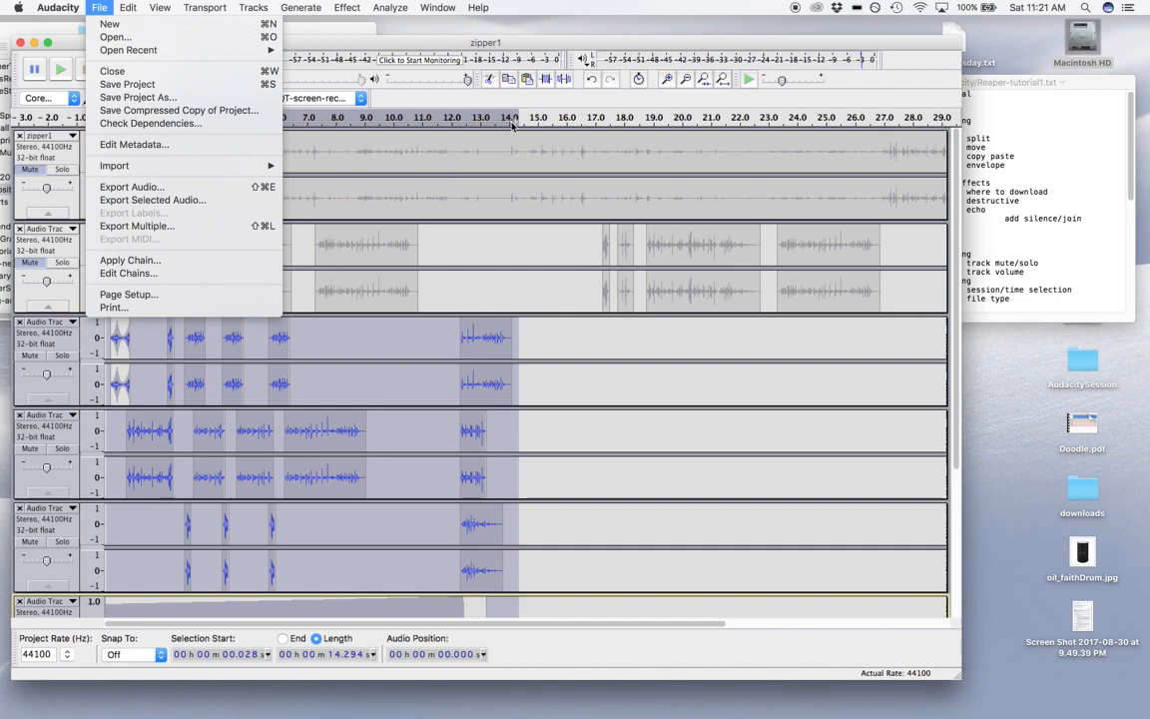
pyautogui.click(165, 200)
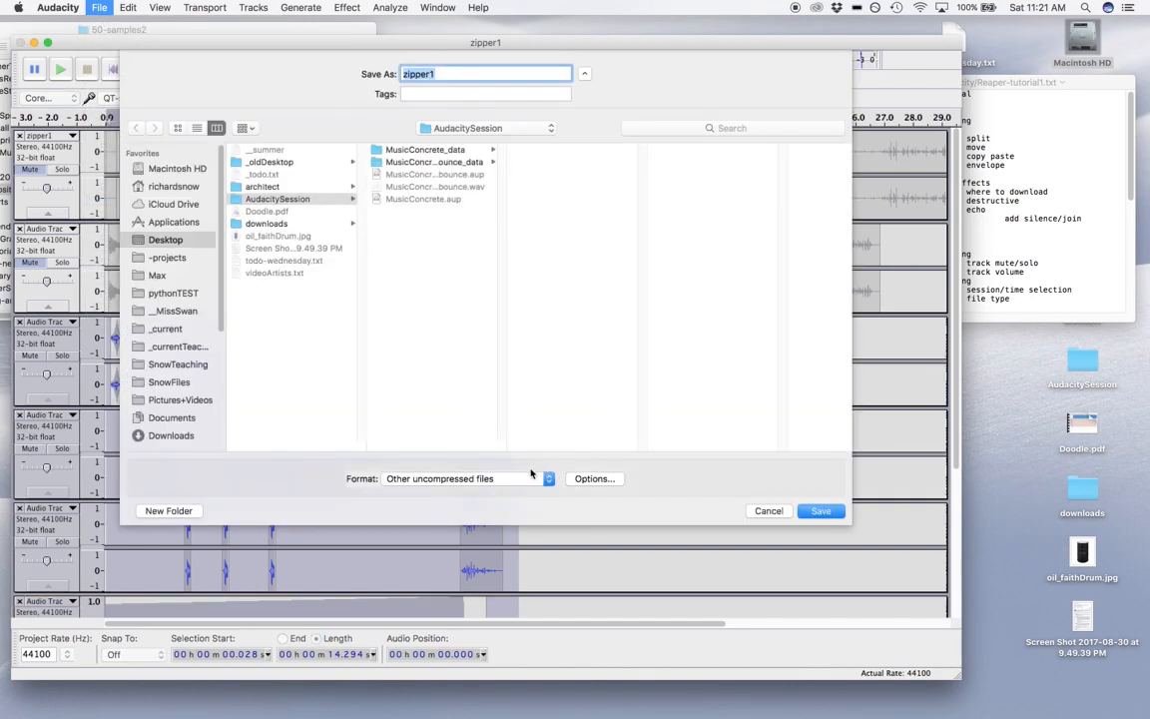
pyautogui.click(548, 479)
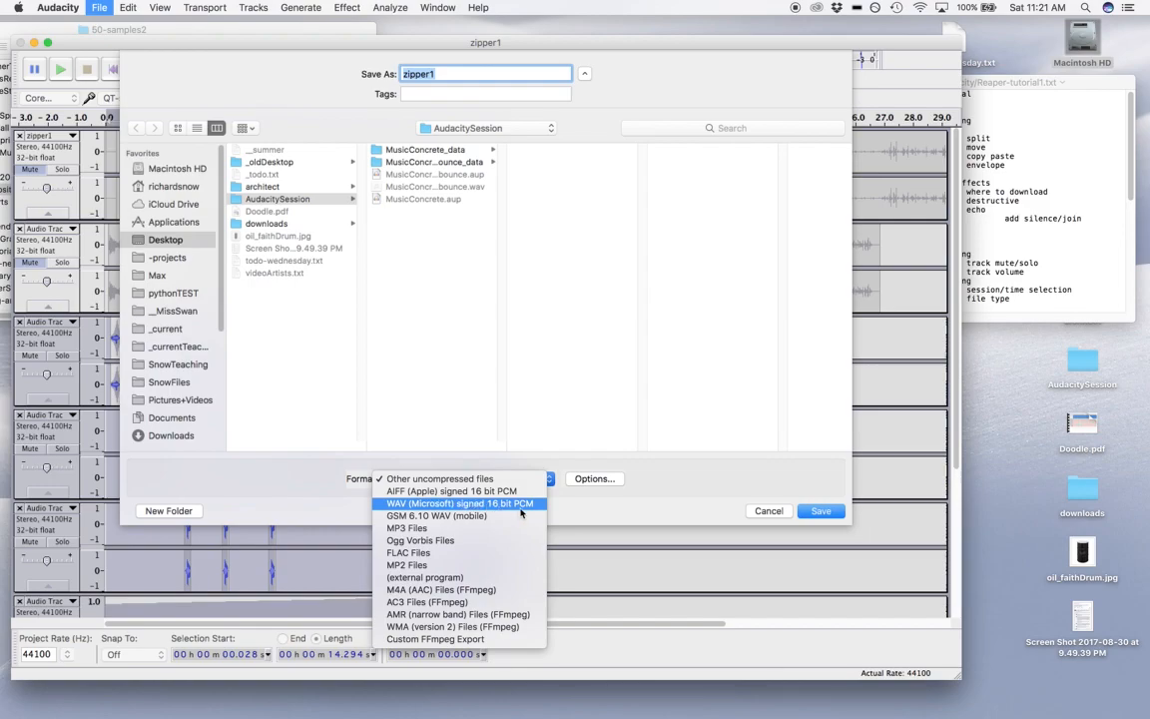
pyautogui.click(434, 480)
pyautogui.click(587, 479)
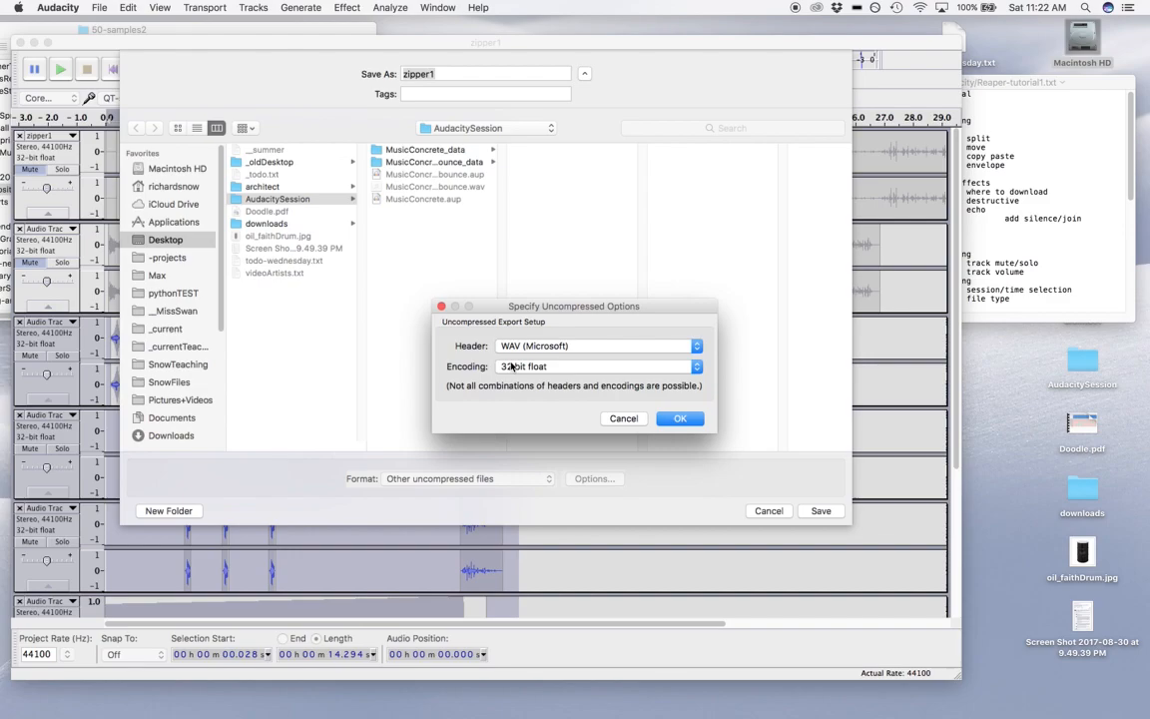
pyautogui.click(678, 419)
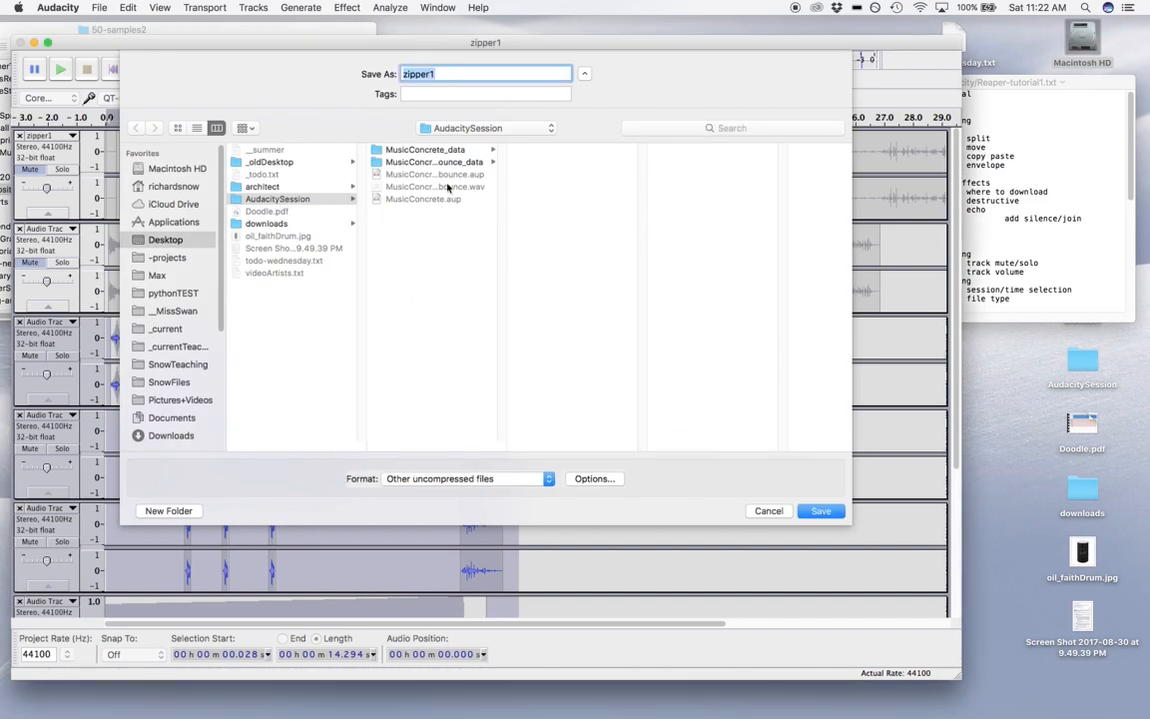
pyautogui.click(819, 511)
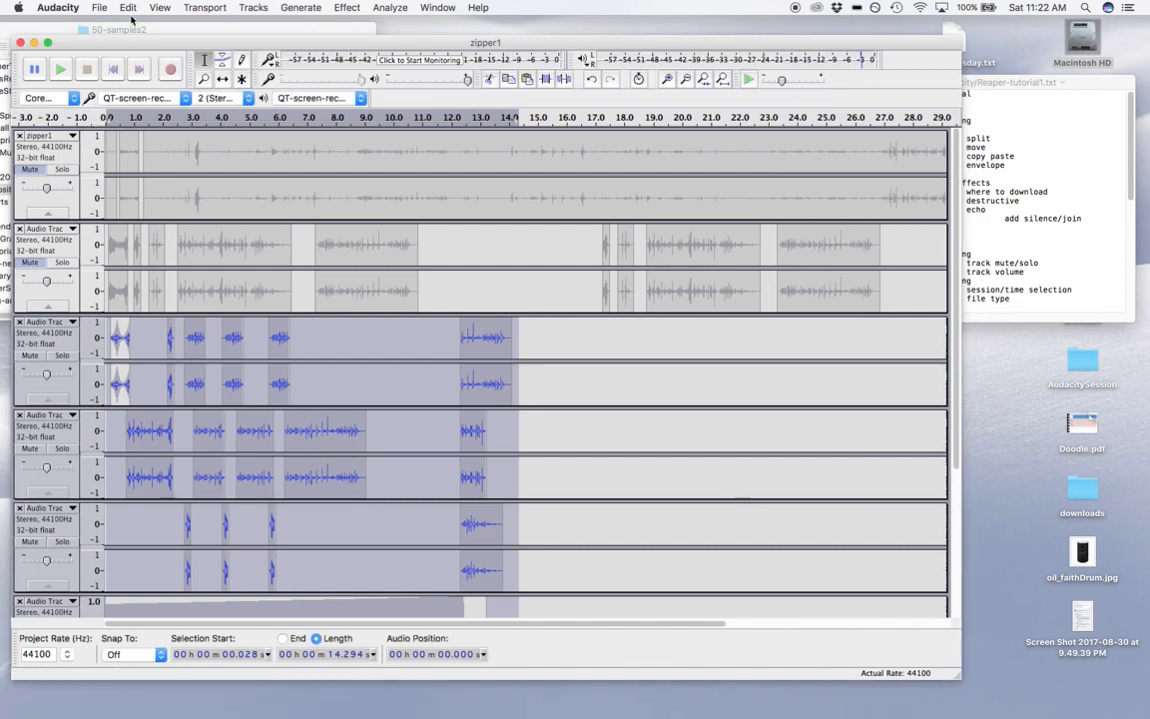
# Save the project as zipper-session in a new folder named Audacity2 on the Desktop
pyautogui.click(99, 7)
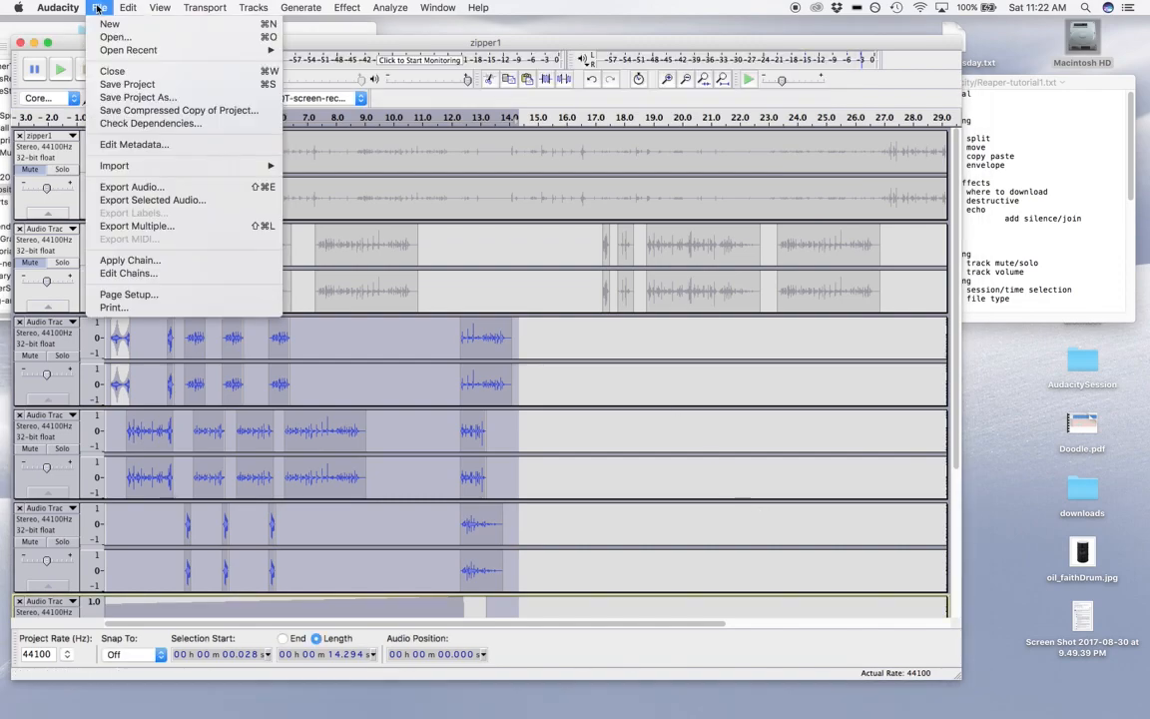
pyautogui.click(115, 86)
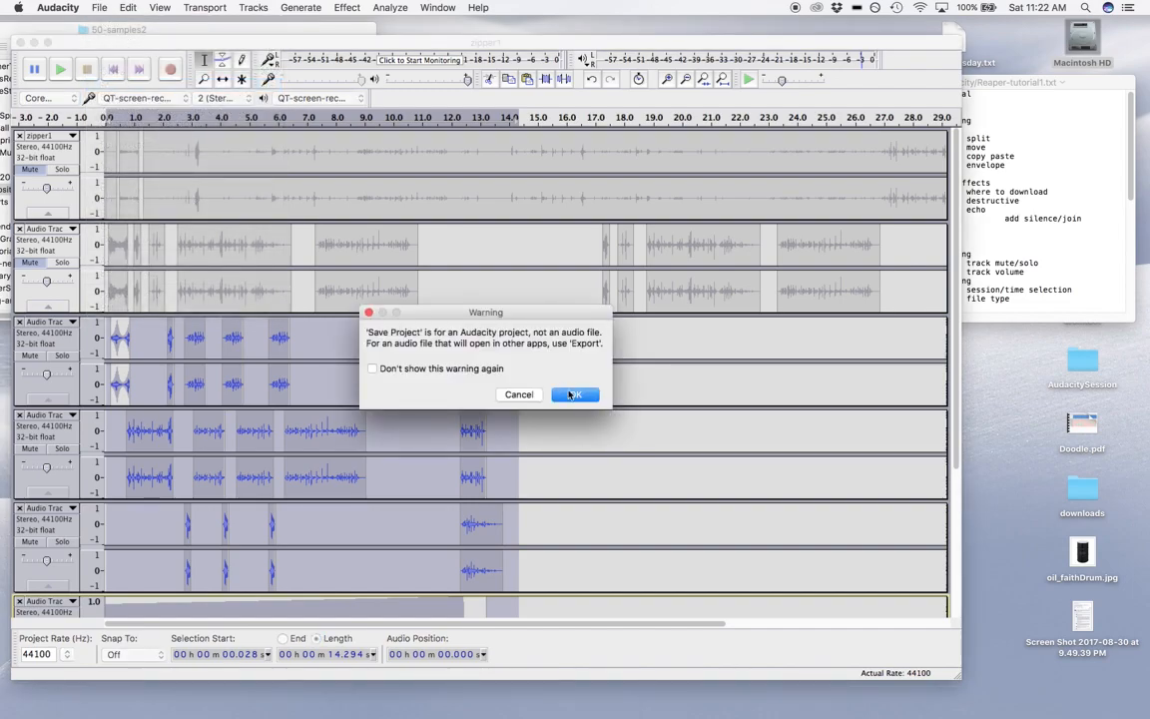
pyautogui.click(573, 395)
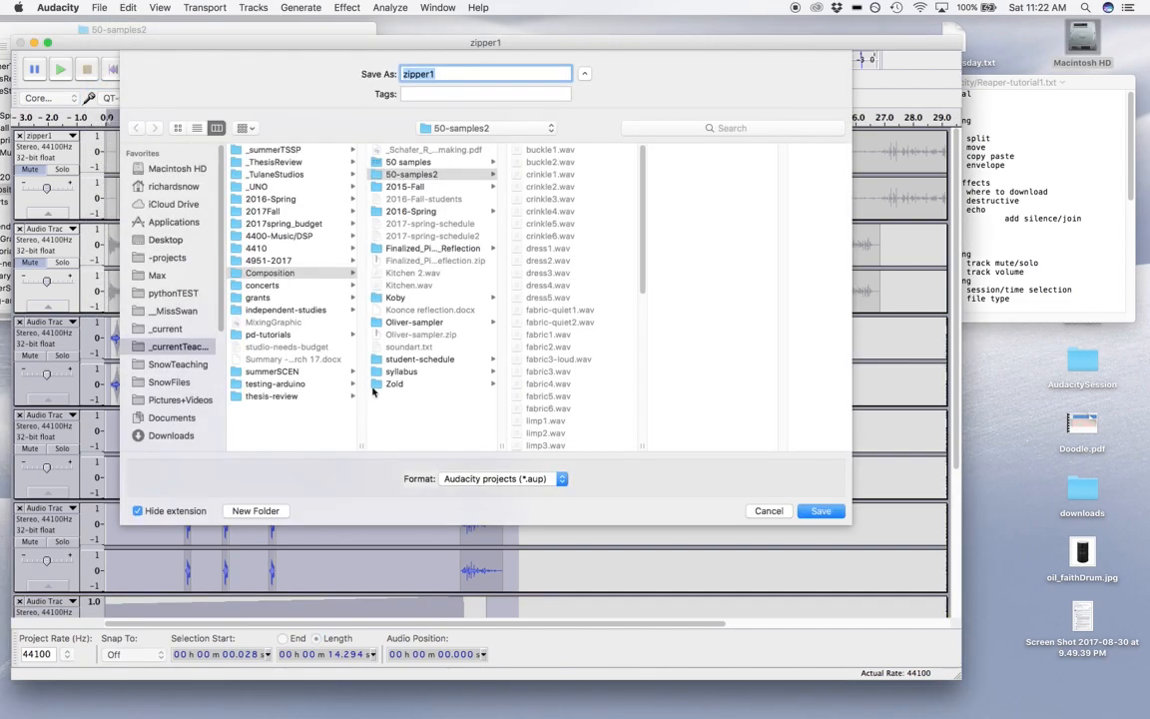
pyautogui.click(166, 240)
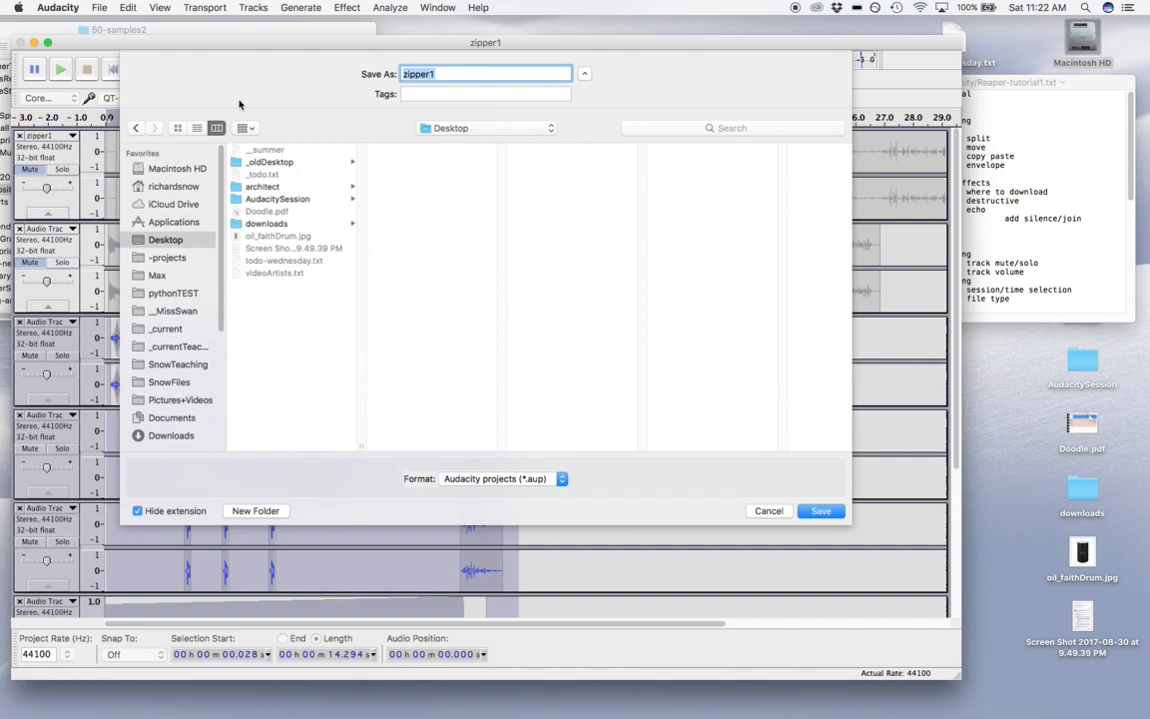
pyautogui.click(252, 511)
pyautogui.write('Audacity2')
pyautogui.press('Return')
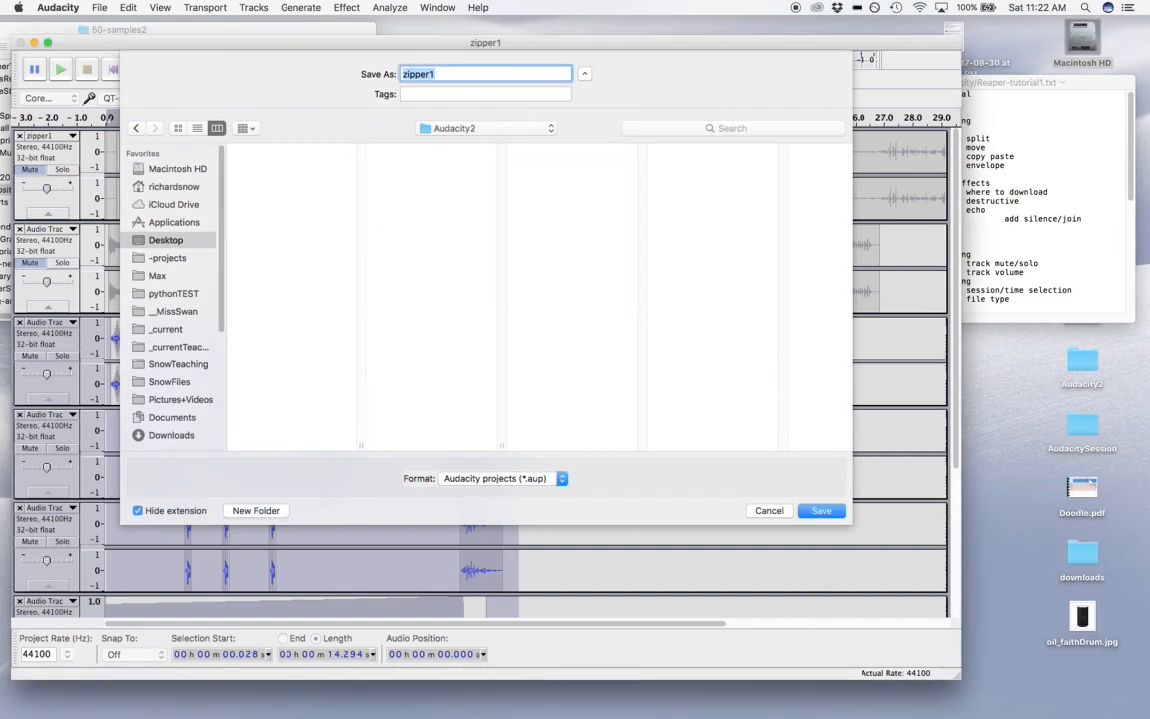
pyautogui.click(434, 74)
pyautogui.write('-session')
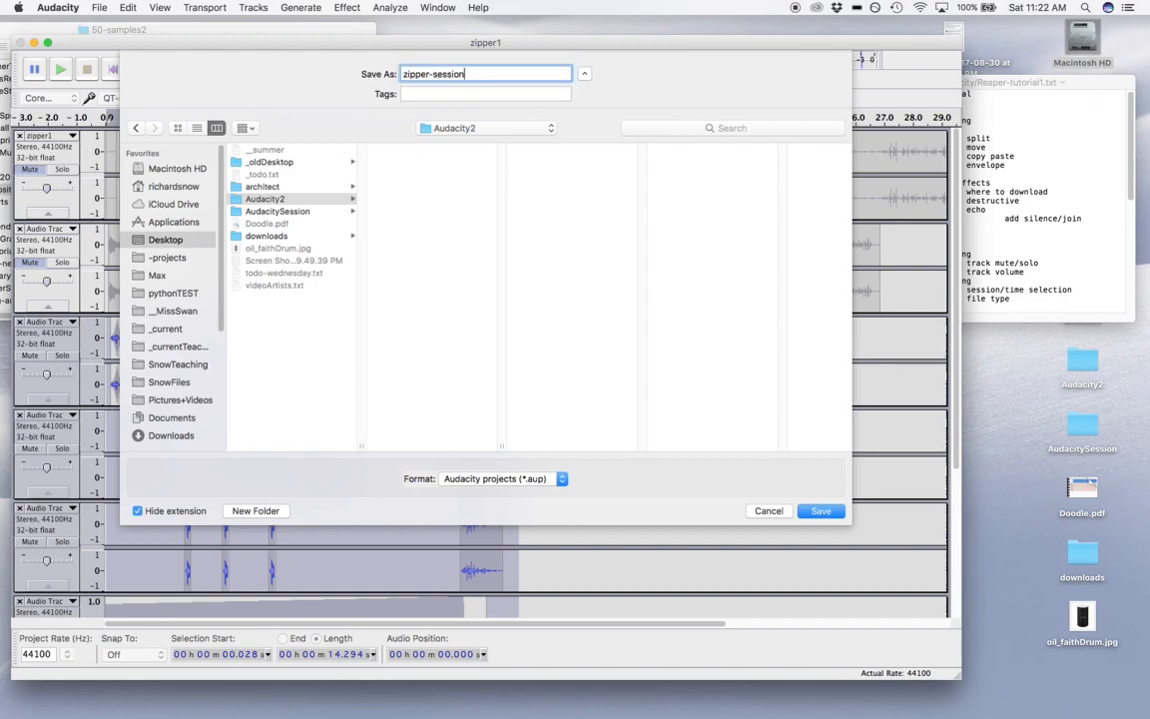
pyautogui.press('Return')
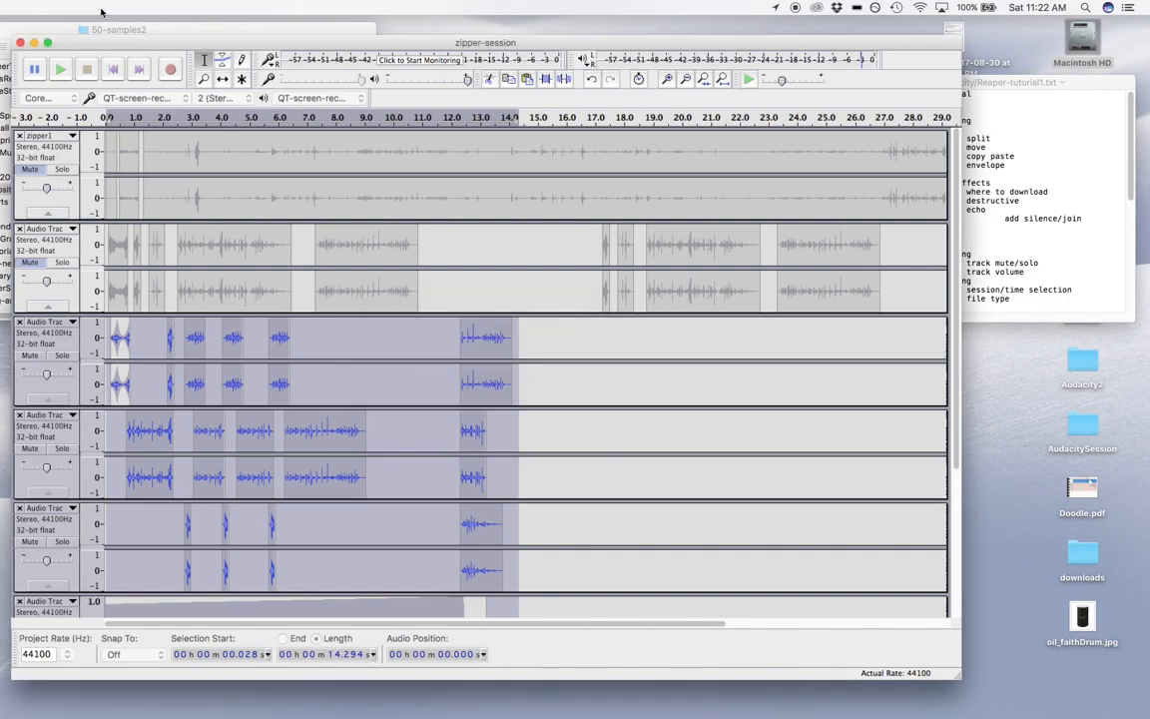
# Export the selected audio as zipper-session into the Audacity2 folder, as Other uncompressed files with a WAV (Microsoft) header and 32 bit float encoding
pyautogui.click(101, 10)
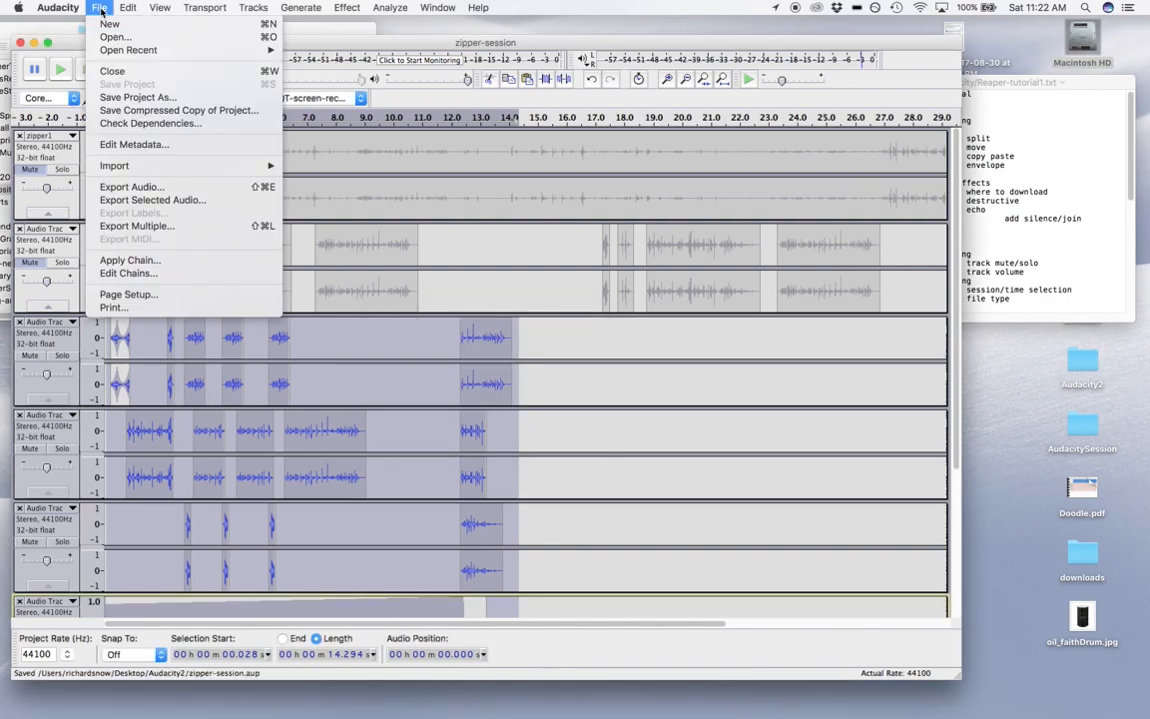
pyautogui.click(169, 199)
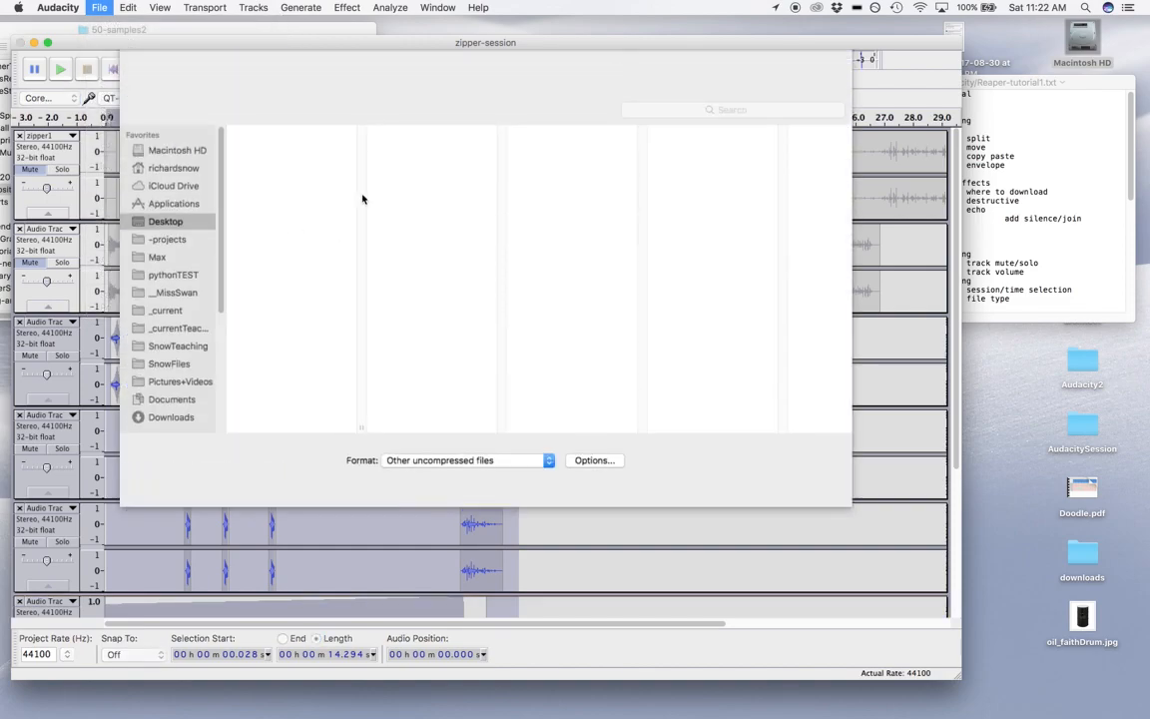
pyautogui.click(274, 200)
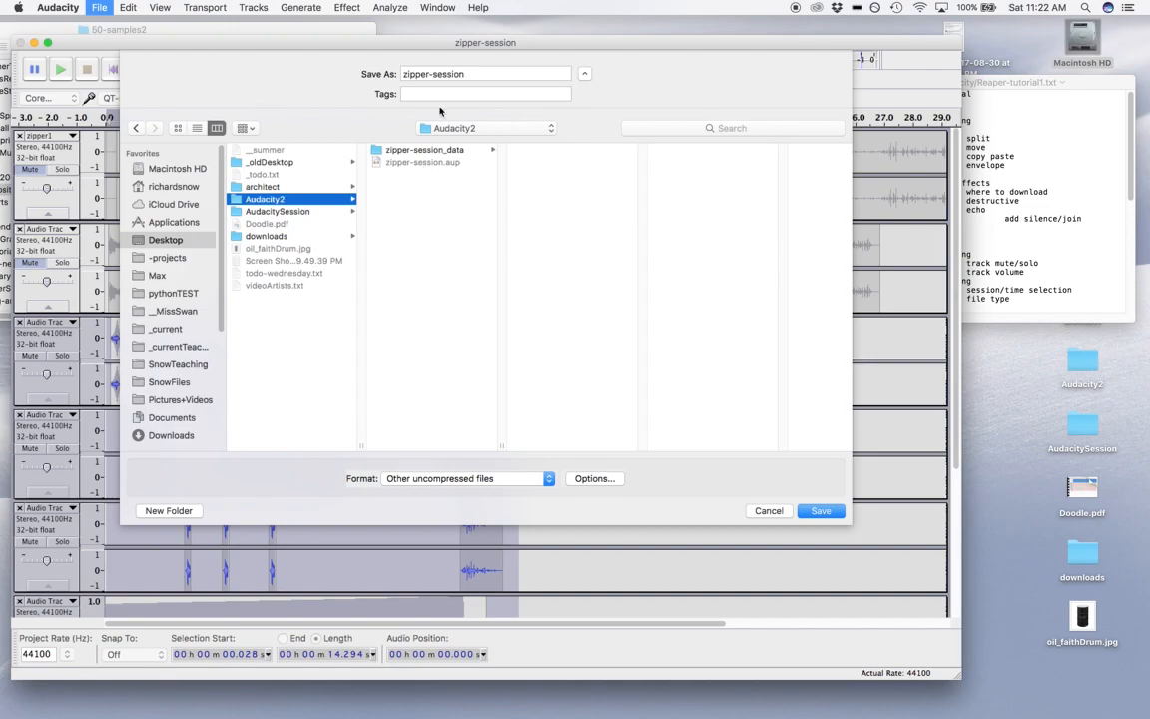
pyautogui.click(593, 480)
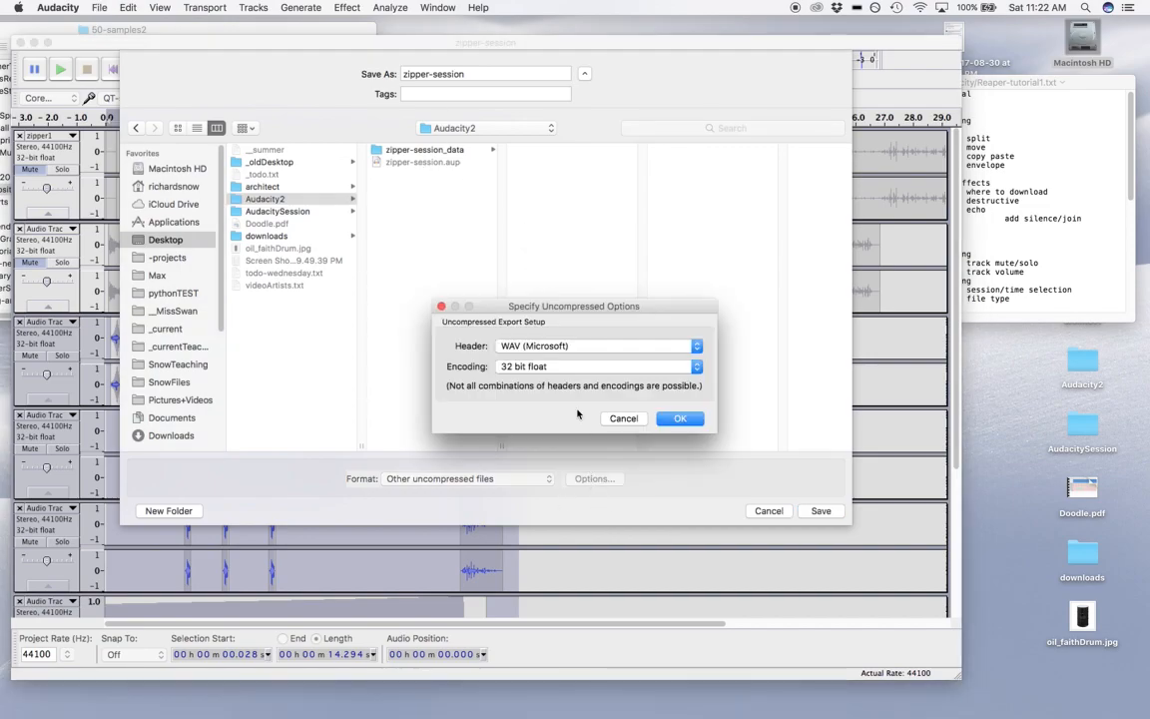
pyautogui.click(679, 419)
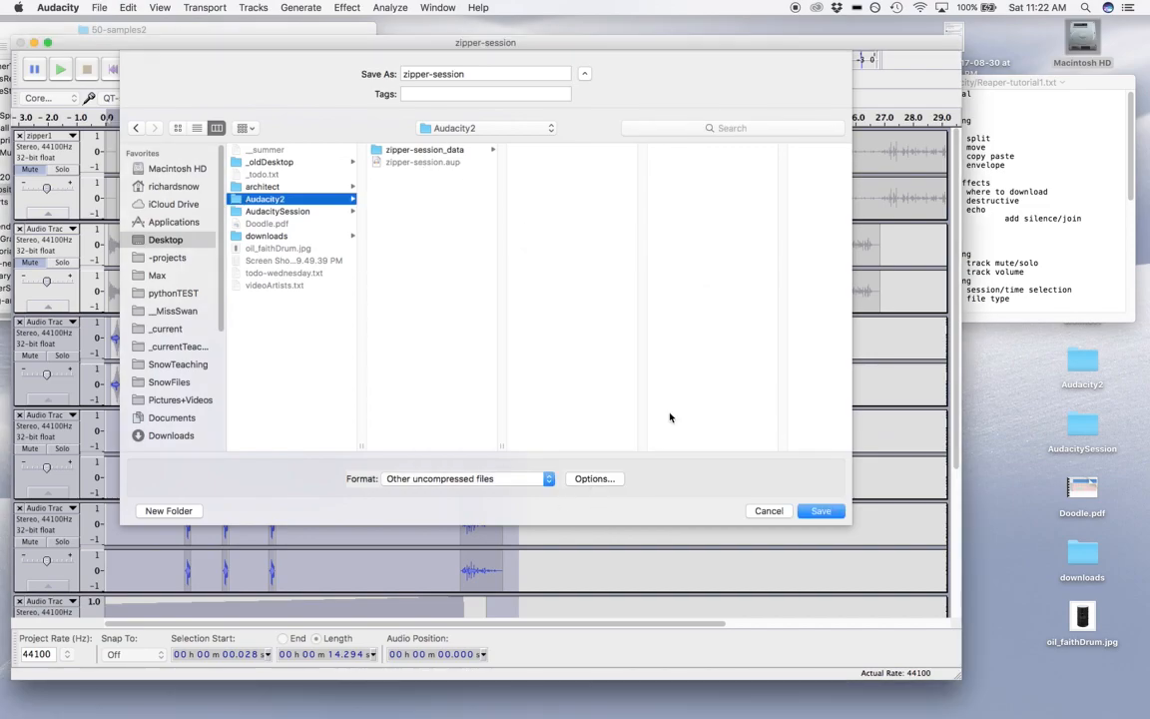
pyautogui.click(820, 511)
pyautogui.click(609, 389)
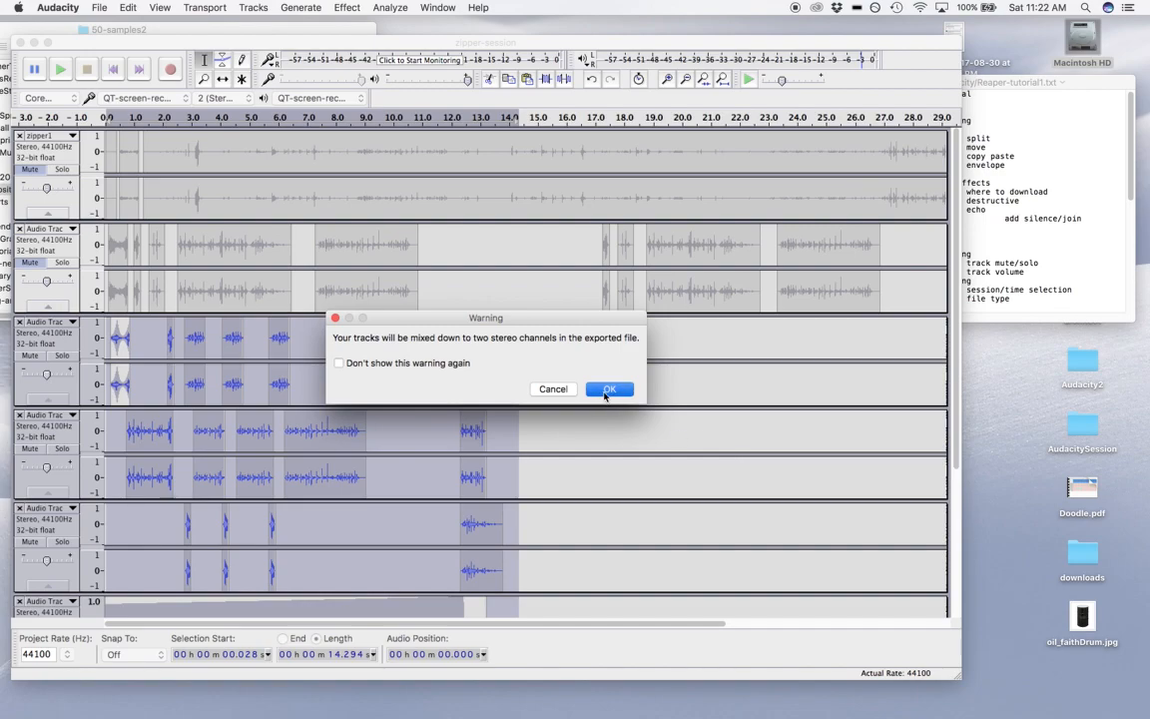
pyautogui.click(461, 457)
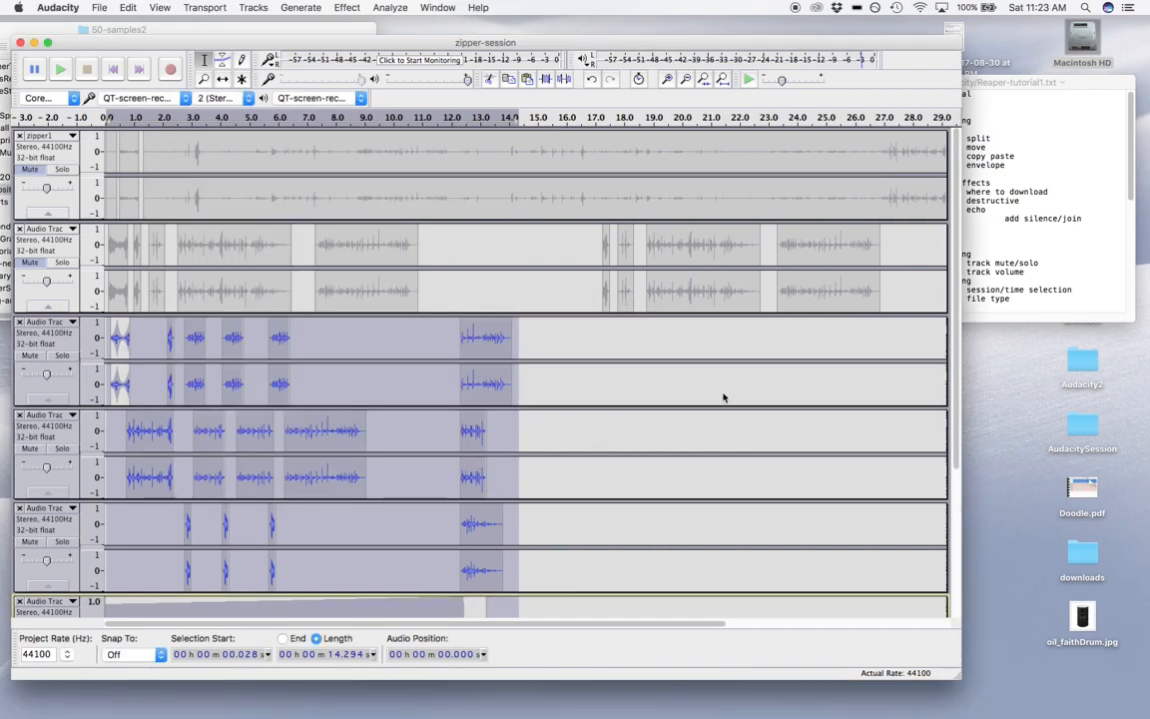
# Create a new empty Audacity project
pyautogui.press('super+Tab')
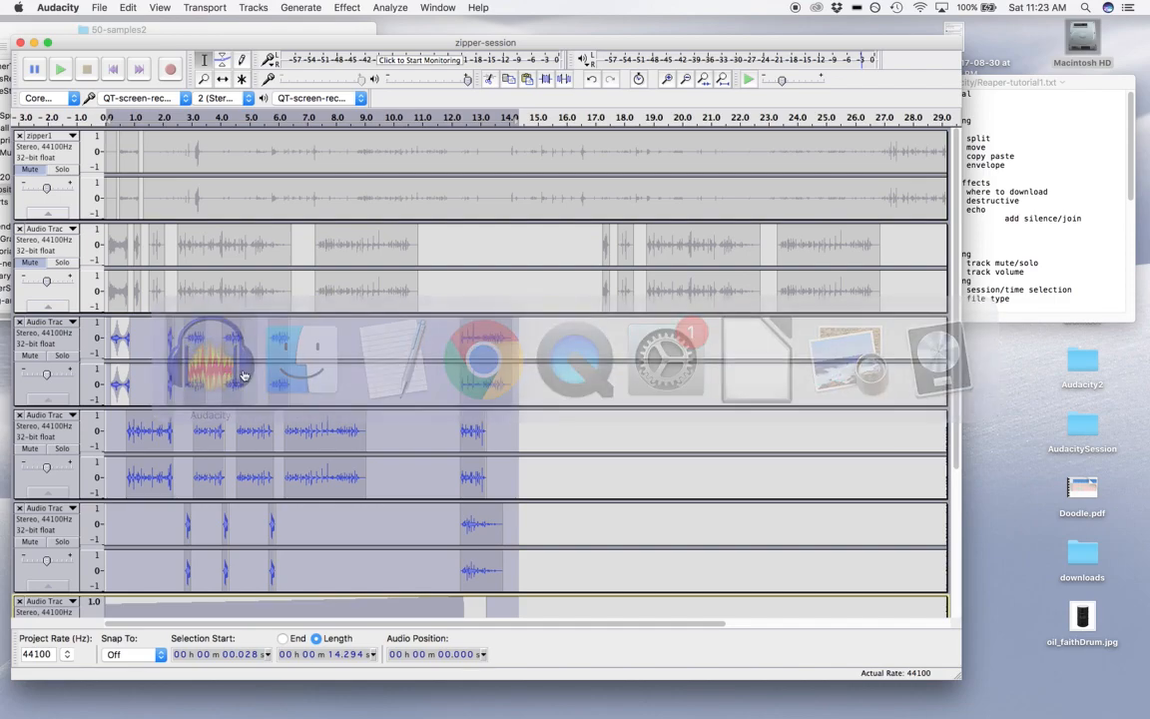
pyautogui.click(100, 7)
pyautogui.click(107, 23)
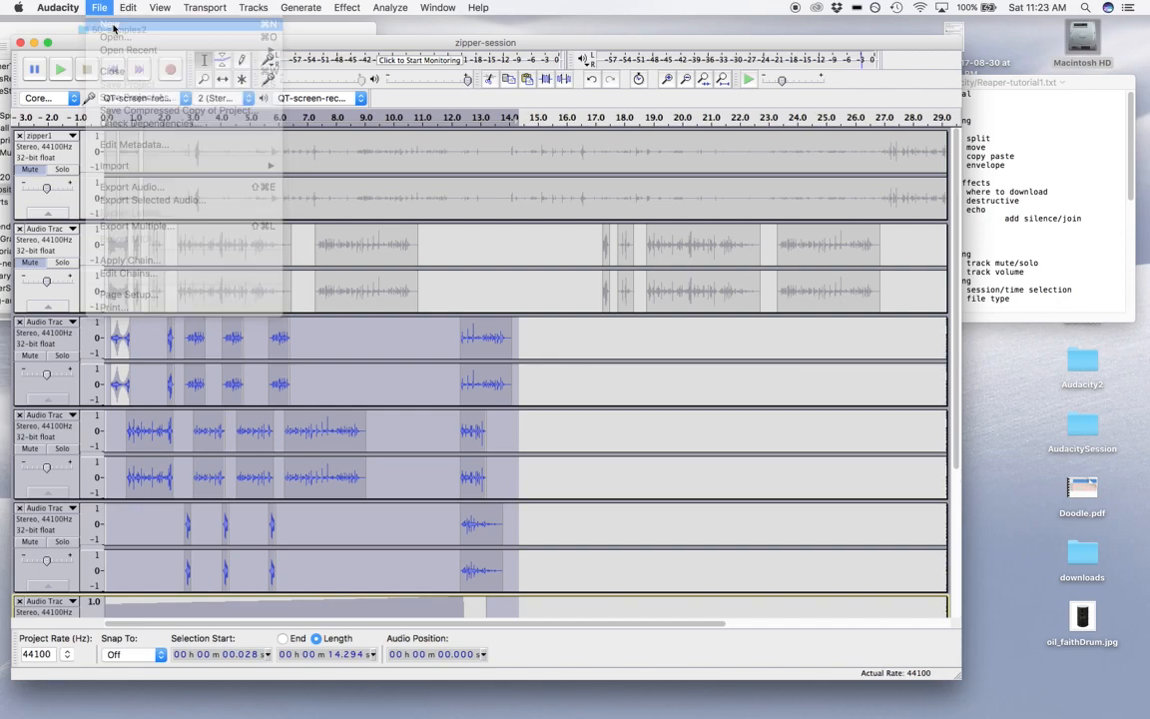
# Switch to Finder and select zipper-session.wav in the Desktop's Audacity2 folder
pyautogui.press('super+Tab')
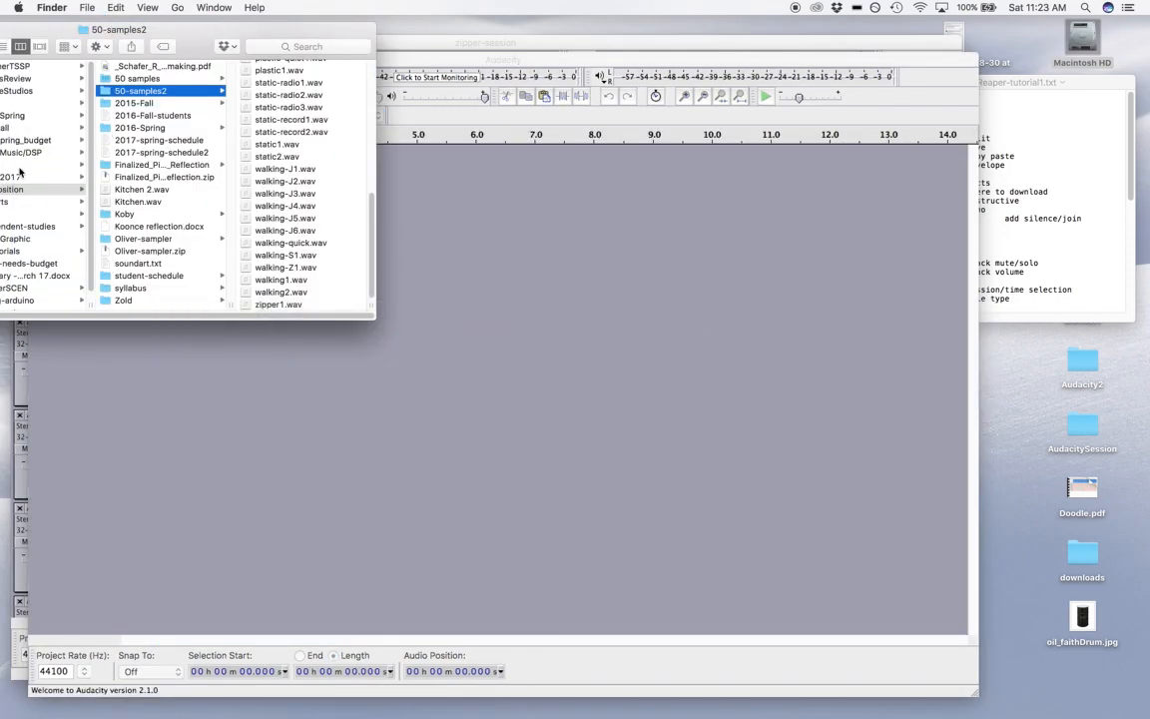
pyautogui.moveTo(116, 29); pyautogui.dragTo(269, 24)
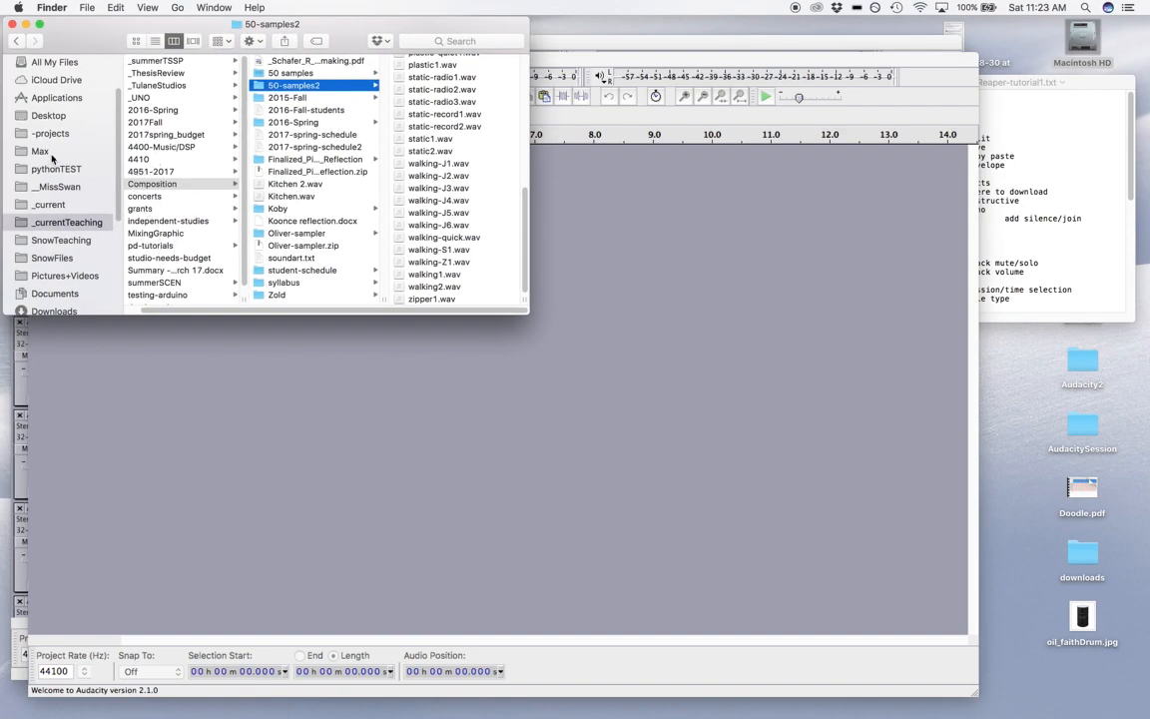
pyautogui.click(48, 116)
pyautogui.click(152, 110)
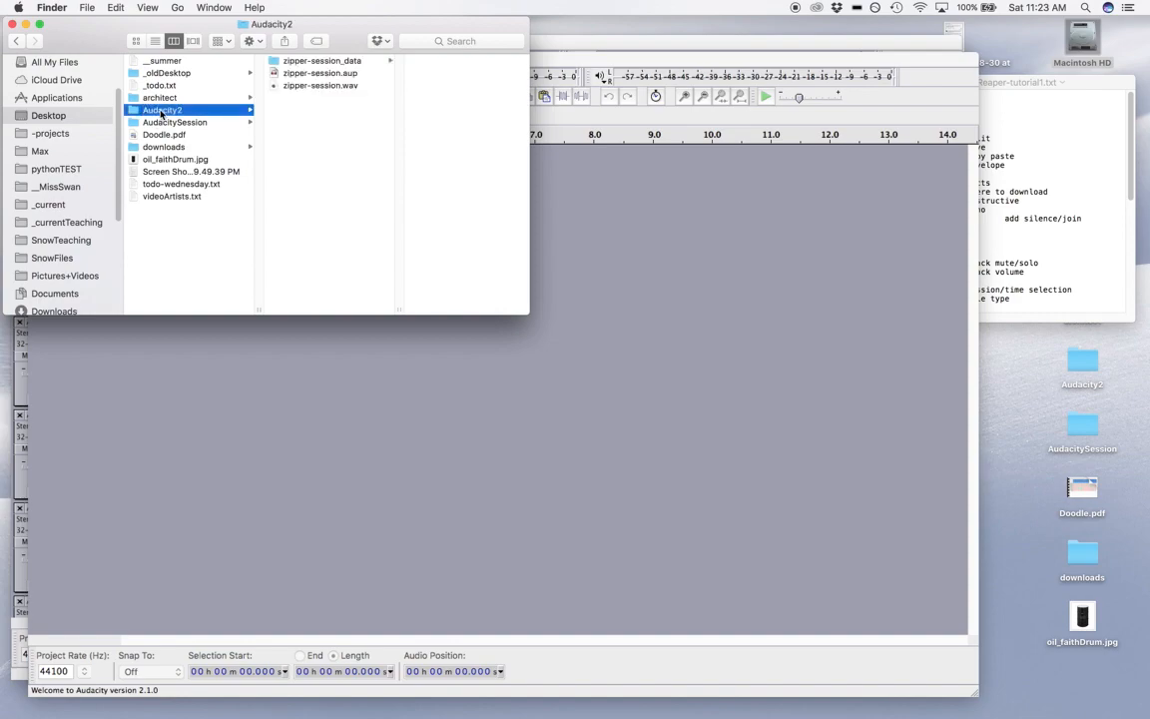
pyautogui.click(312, 87)
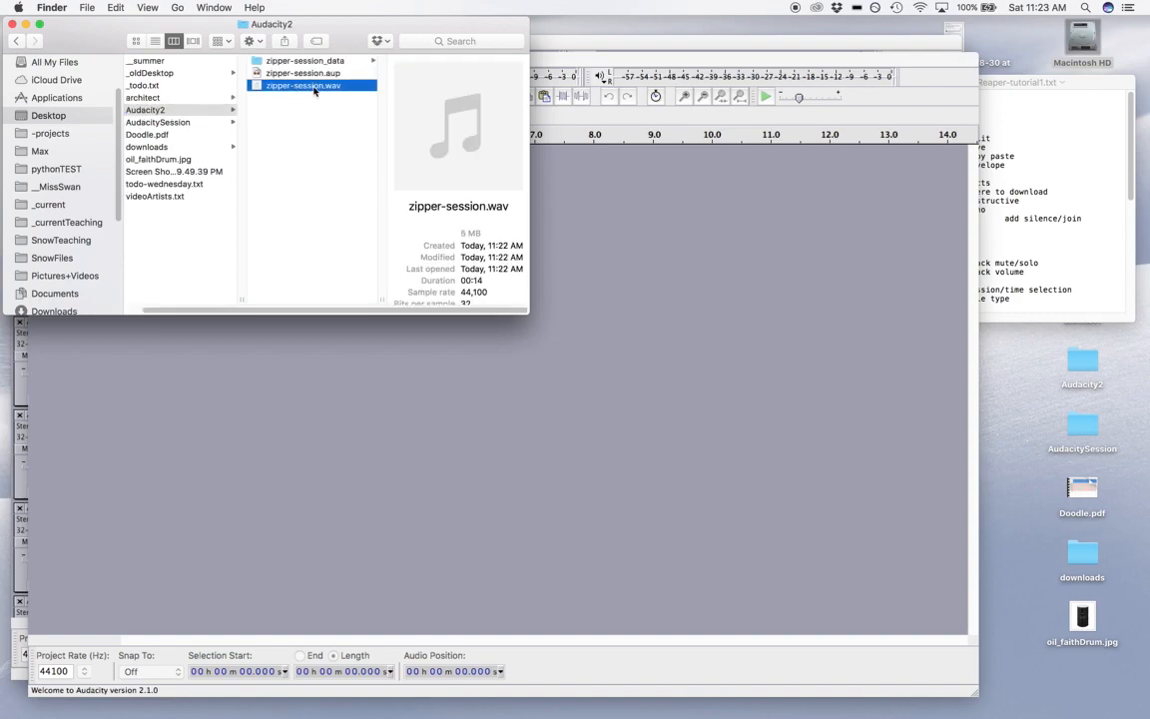
# Import zipper-session.wav into the empty project, reading the file directly from the original, and play it through
pyautogui.moveTo(285, 86); pyautogui.dragTo(227, 459)
pyautogui.click(580, 59)
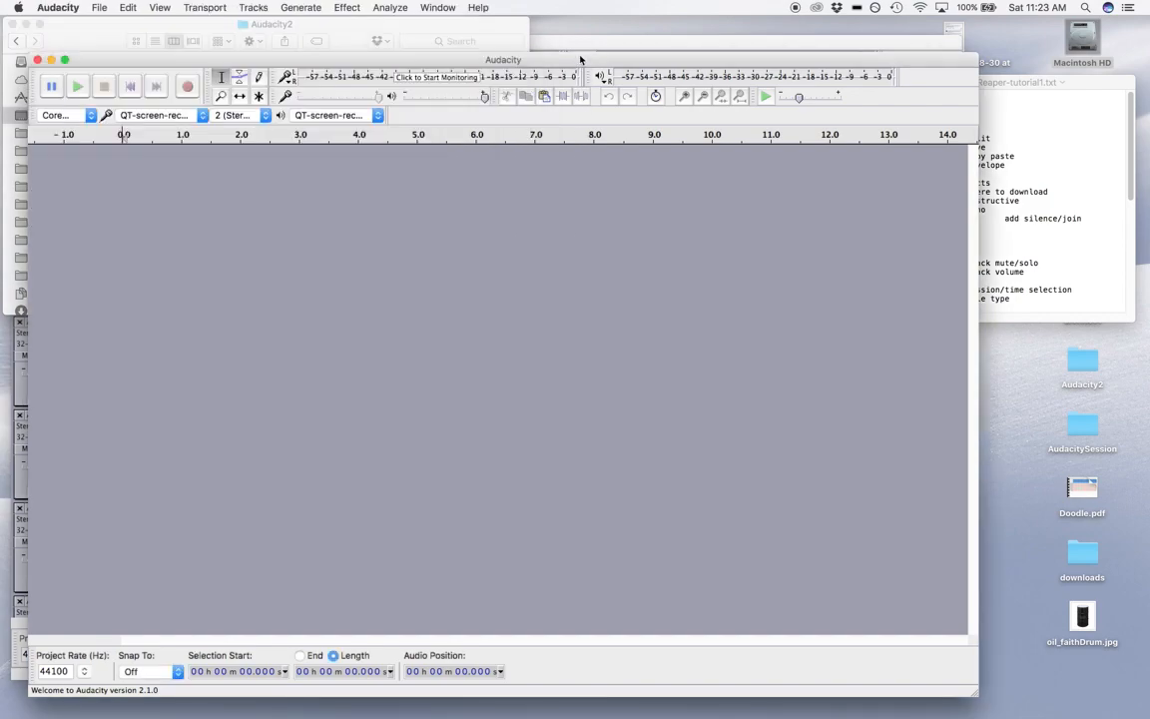
pyautogui.click(491, 30)
pyautogui.moveTo(263, 82); pyautogui.dragTo(305, 375)
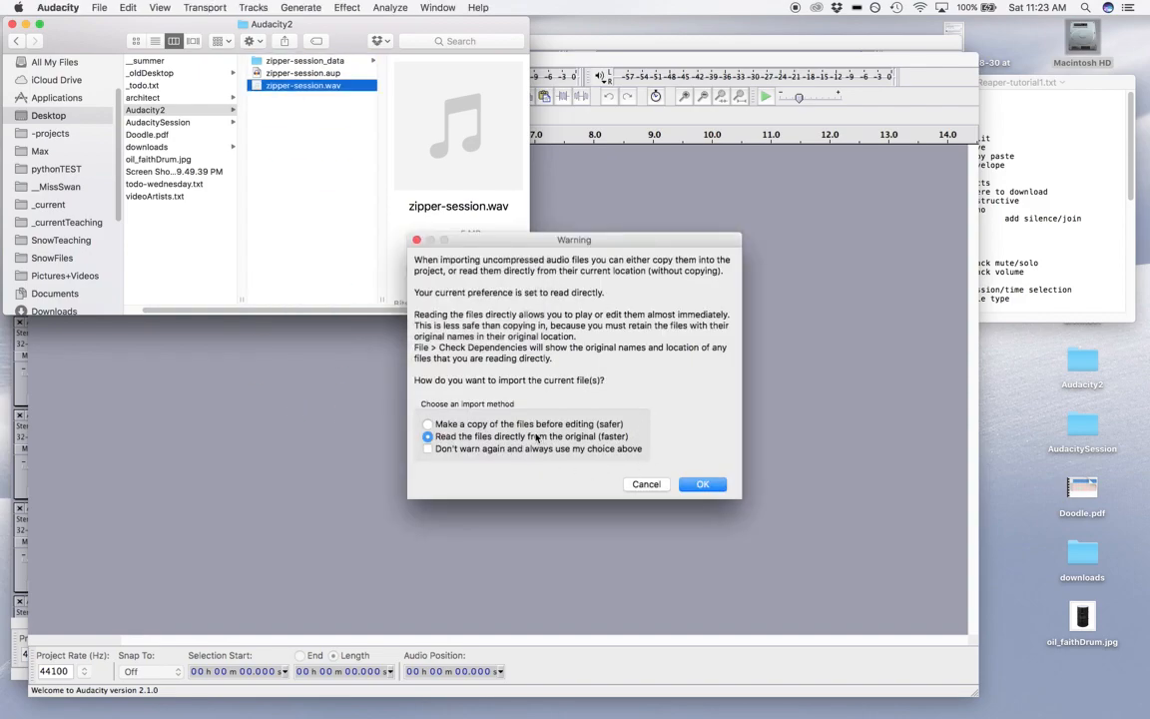
pyautogui.click(701, 484)
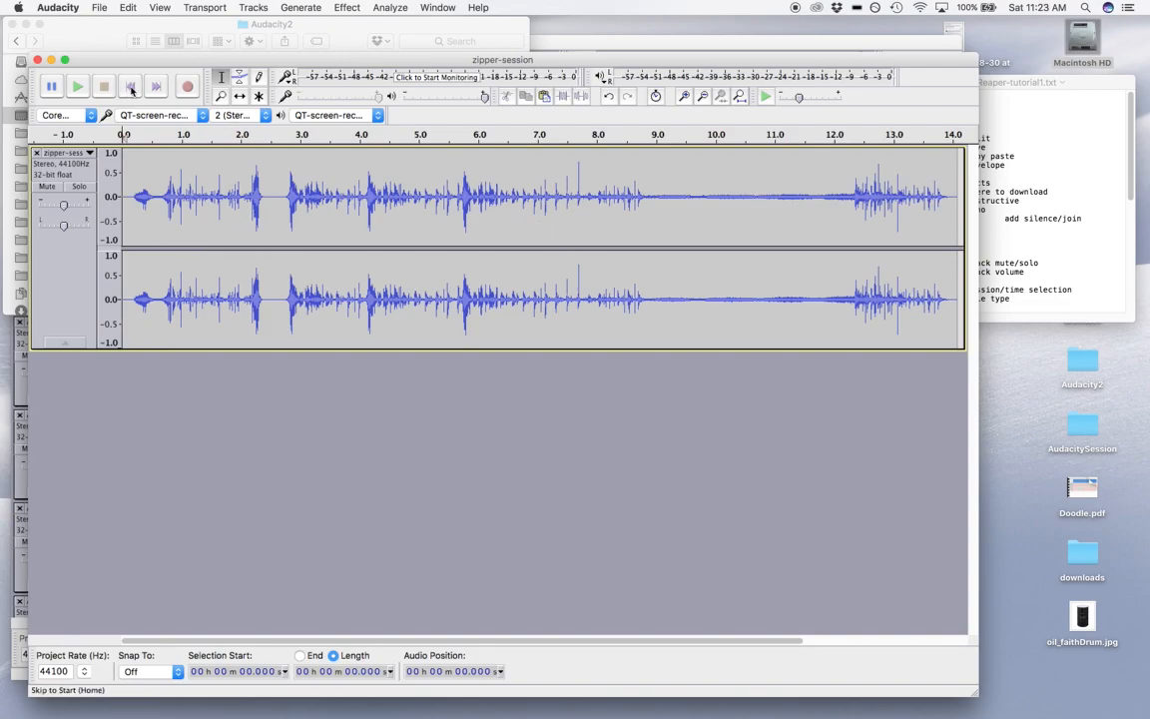
pyautogui.click(82, 92)
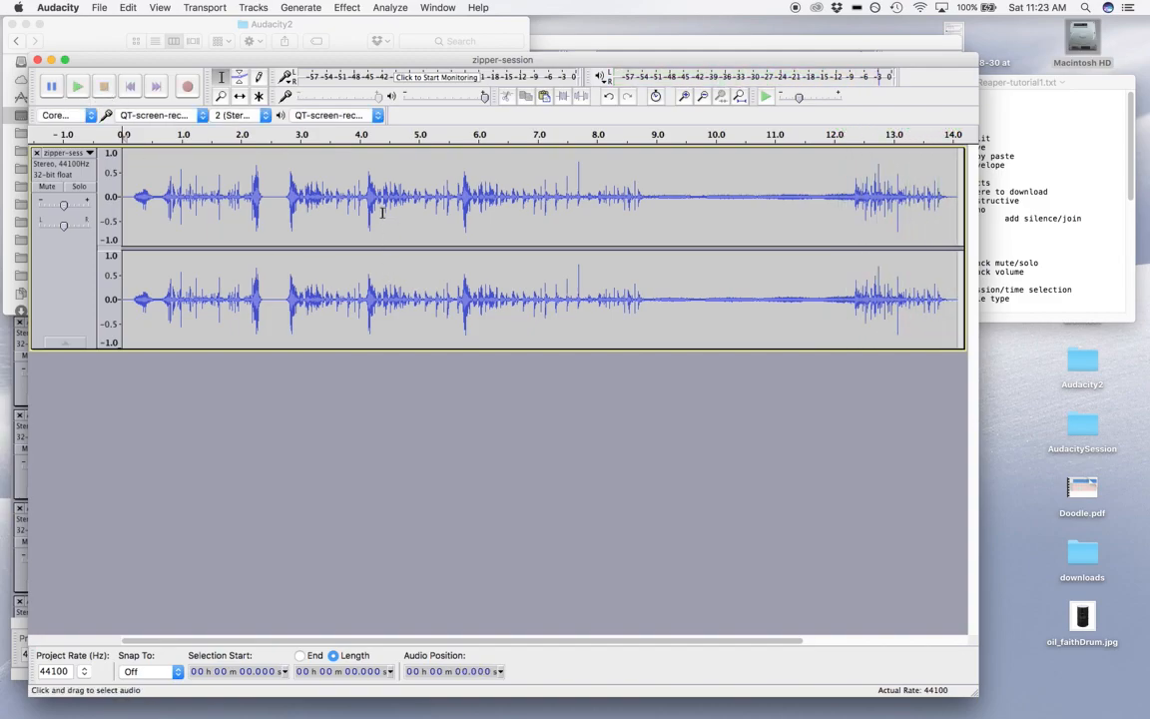
# Add a stereo track and copy the mix section from about 2.8 s to 3.9 s onto it at about 0.7 s
pyautogui.click(255, 7)
pyautogui.moveTo(285, 27)
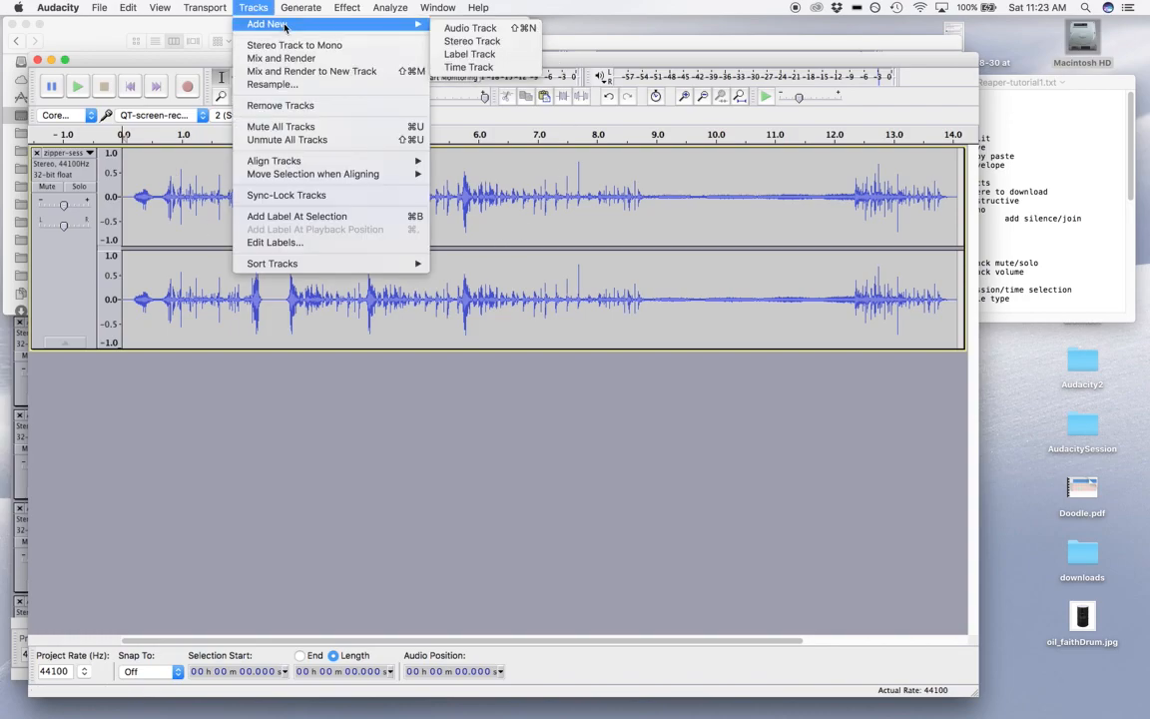
pyautogui.click(494, 42)
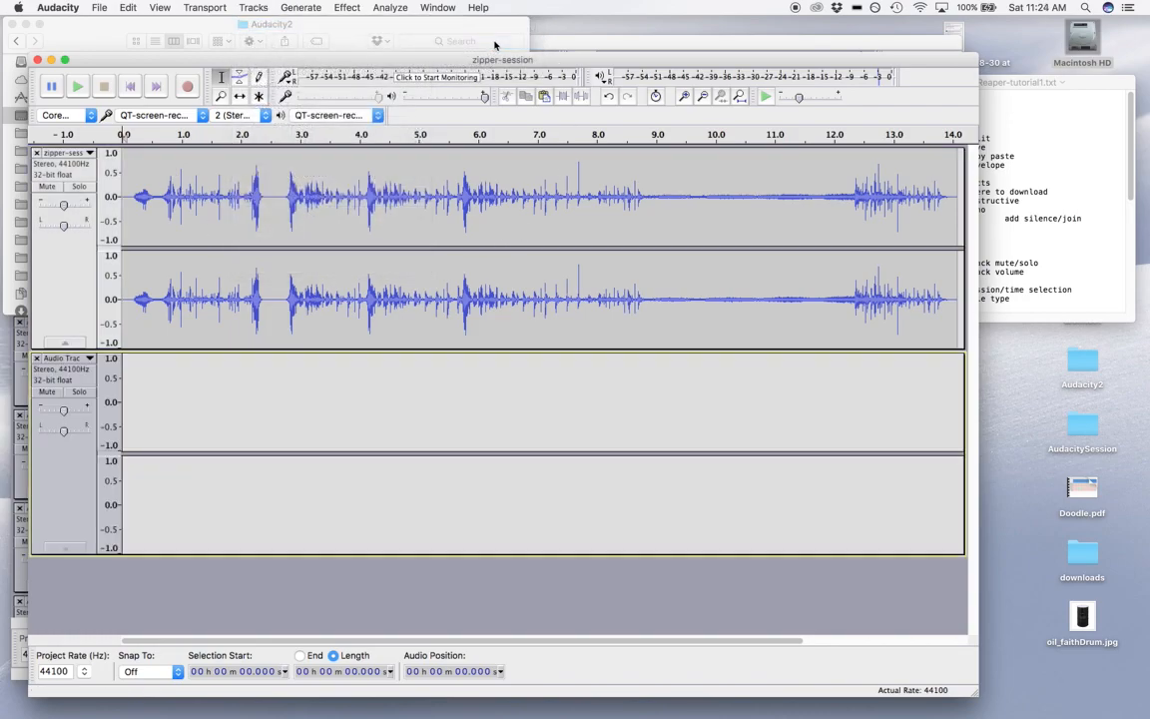
pyautogui.moveTo(260, 180); pyautogui.dragTo(318, 185)
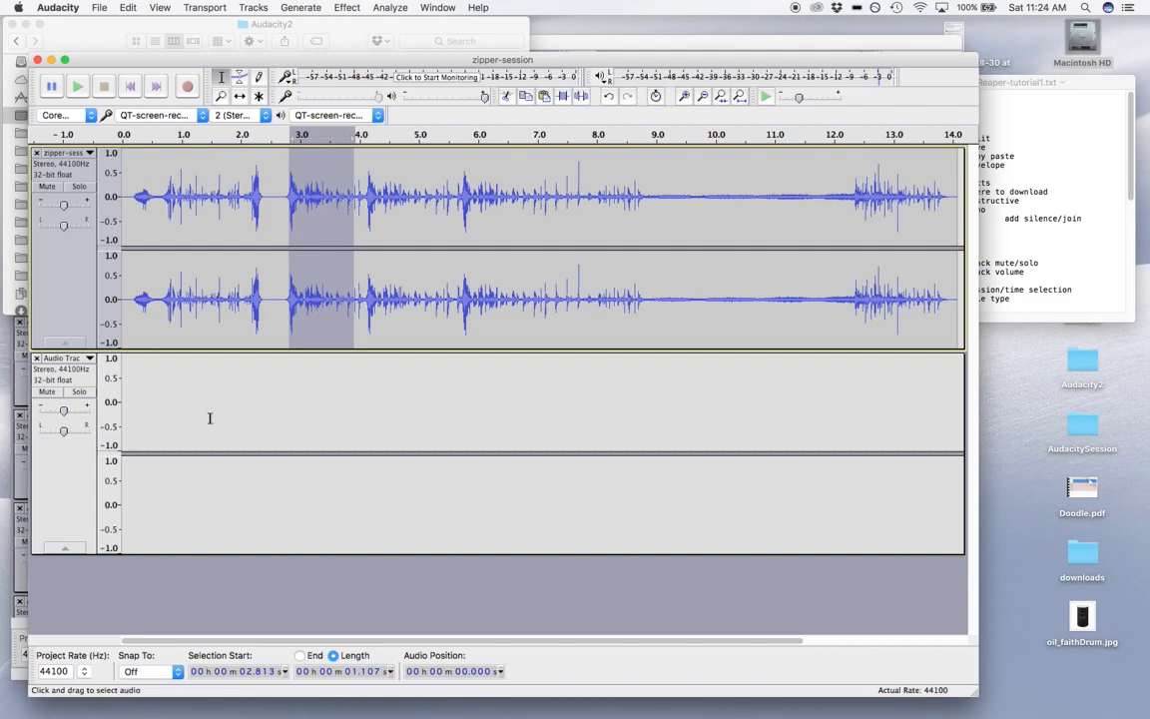
pyautogui.click(163, 413)
pyautogui.press('cmd+v')
# Copy the mix section from about 5.4 s to 6.2 s onto the second track at about 2.4 s, undoing the misplaced paste
pyautogui.moveTo(441, 223); pyautogui.dragTo(505, 264)
pyautogui.click(265, 419)
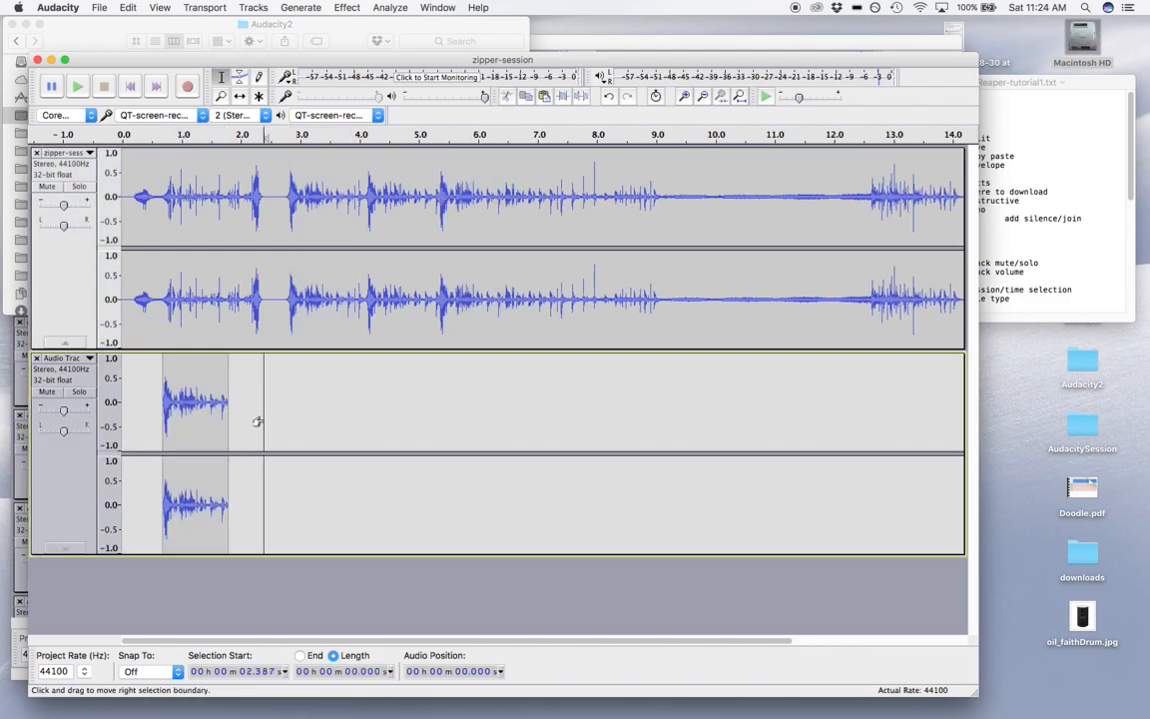
pyautogui.press('super+z')
pyautogui.click(264, 417)
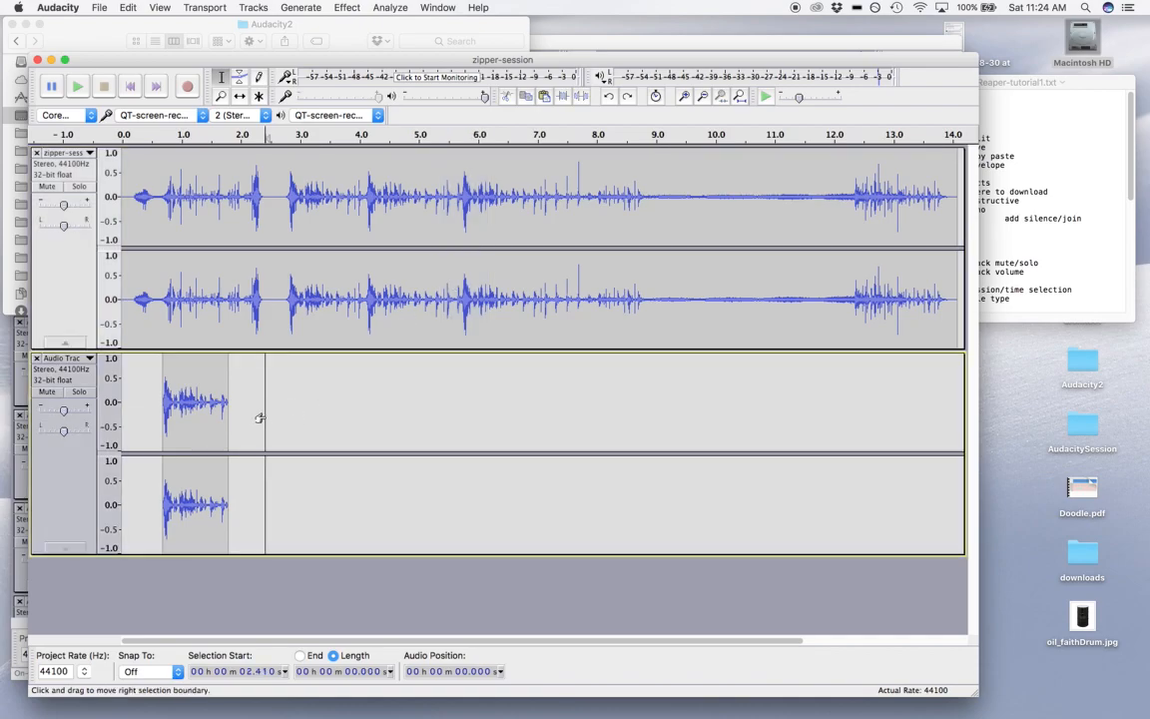
pyautogui.press('super+v')
# Copy the mix section from about 10.9 s to 13.6 s onto the second track at about 4.6 s
pyautogui.moveTo(771, 205); pyautogui.dragTo(775, 205)
pyautogui.moveTo(878, 222); pyautogui.dragTo(927, 224)
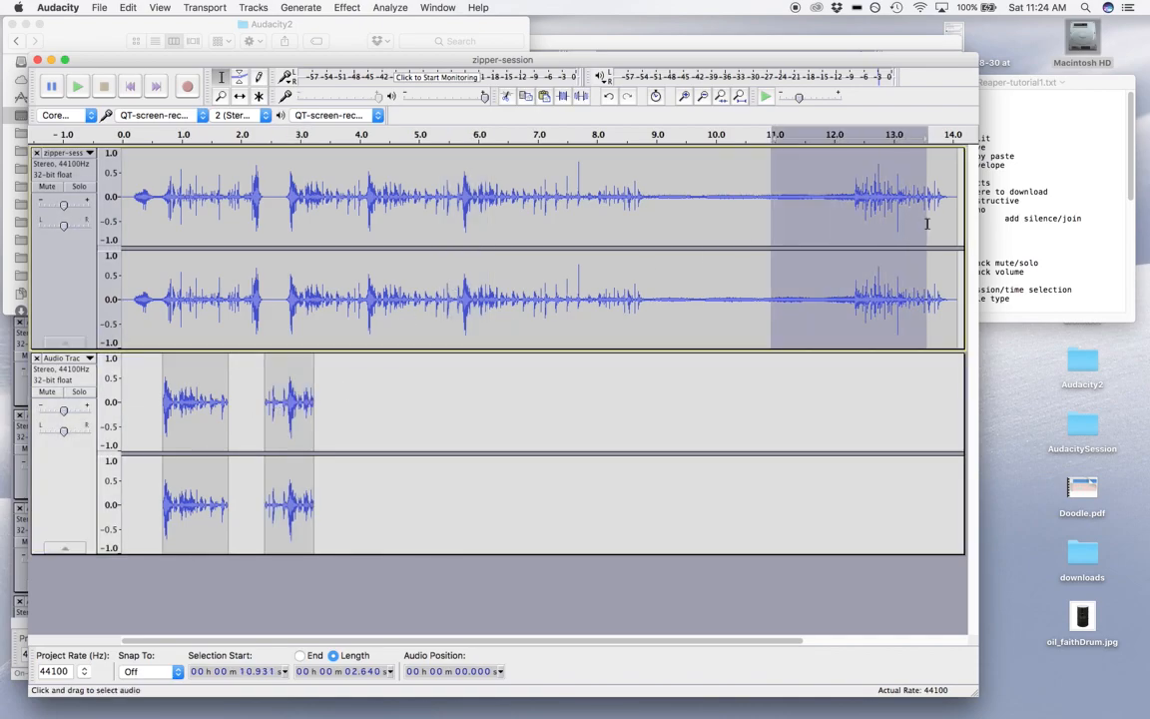
pyautogui.click(397, 415)
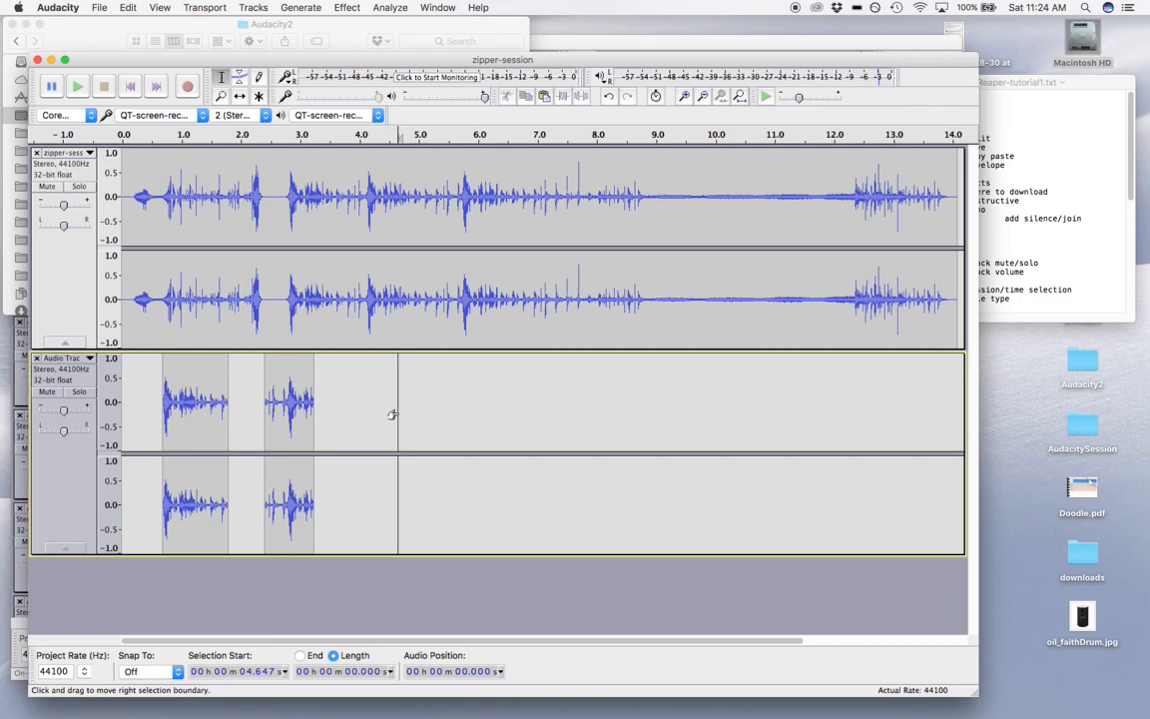
pyautogui.press('super+v')
# Copy the mix's opening section, about 0.15 s to 2.1 s, onto the second track at about 8.1 s
pyautogui.moveTo(134, 212); pyautogui.dragTo(244, 213)
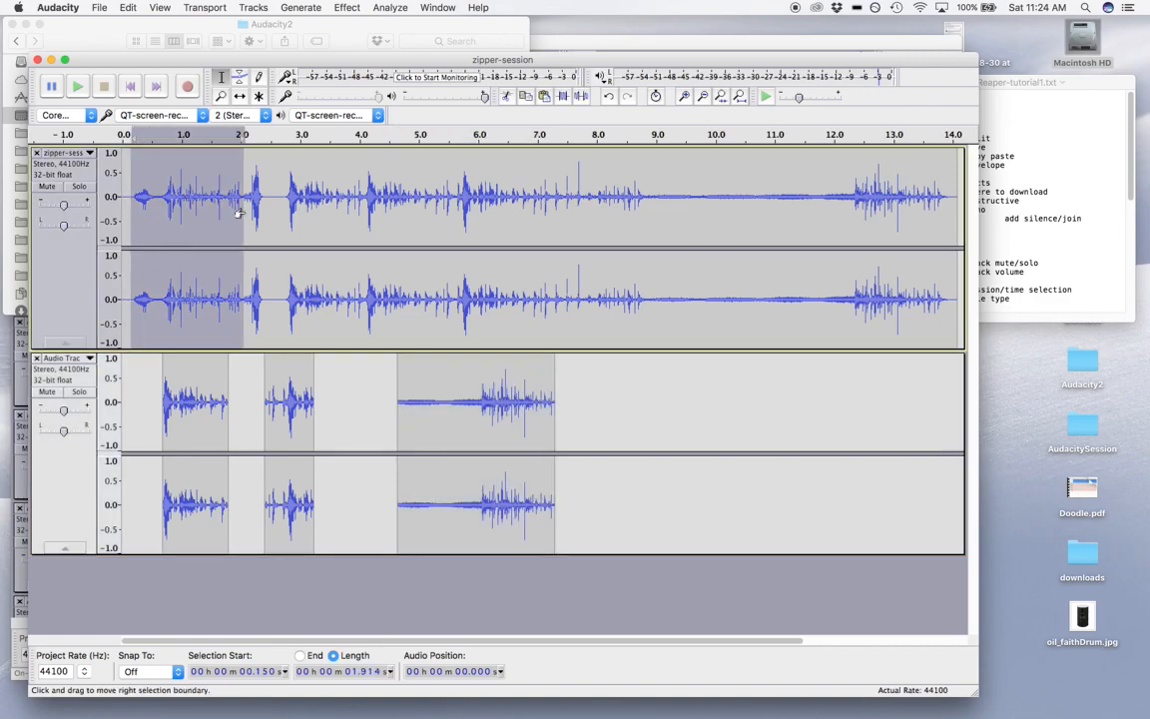
pyautogui.click(603, 401)
pyautogui.press('super+v')
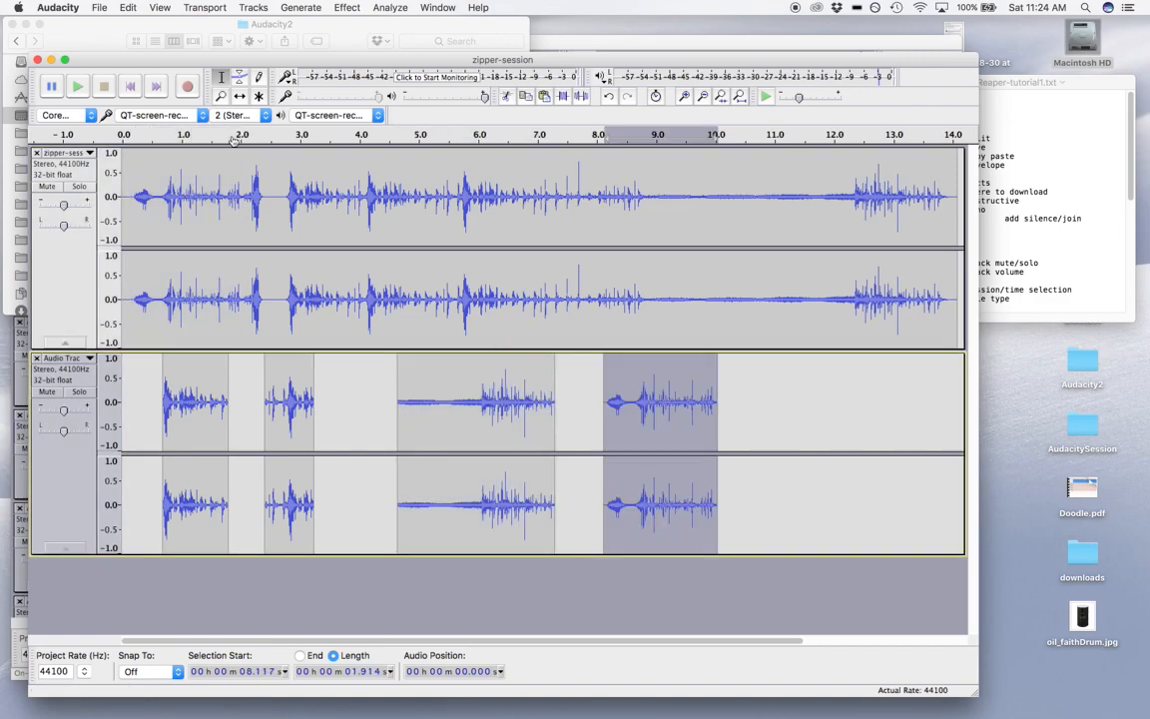
# Add another empty stereo track below the track with the pasted clips
pyautogui.click(252, 7)
pyautogui.moveTo(380, 24)
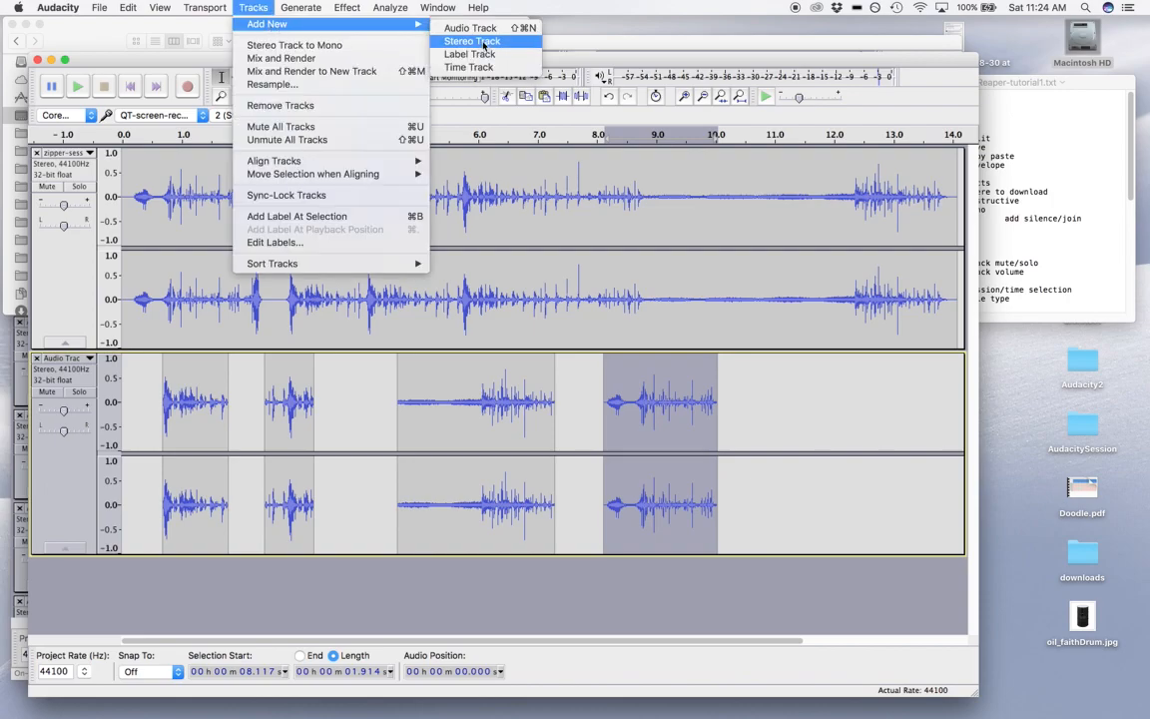
pyautogui.click(484, 42)
pyautogui.scroll(3, 71, 300)
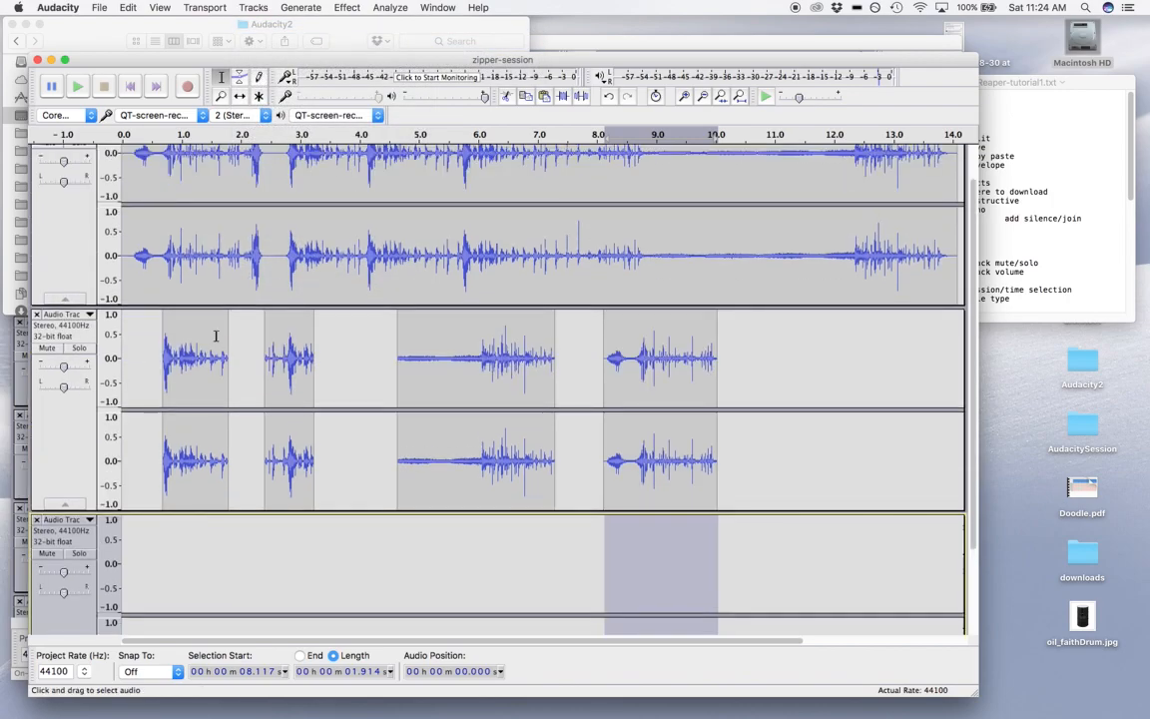
# Copy the entire mix onto a new stereo track at the start of the timeline and reverse the copy
pyautogui.doubleClick(470, 266)
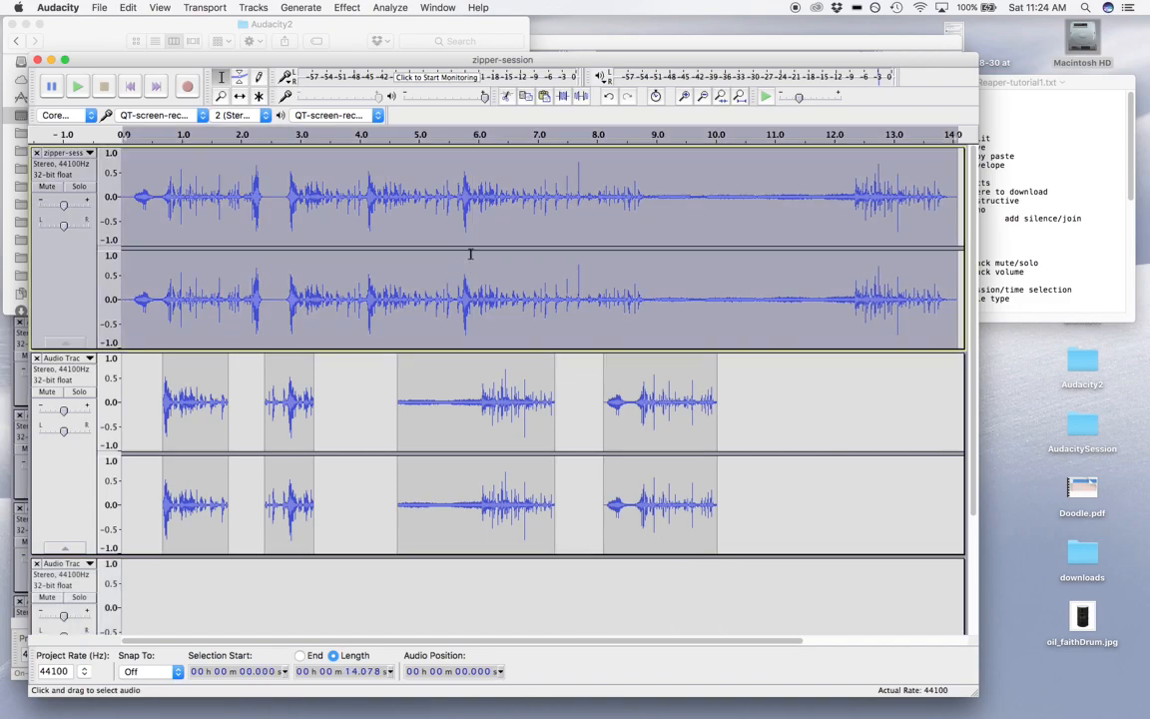
pyautogui.click(346, 7)
pyautogui.moveTo(263, 7)
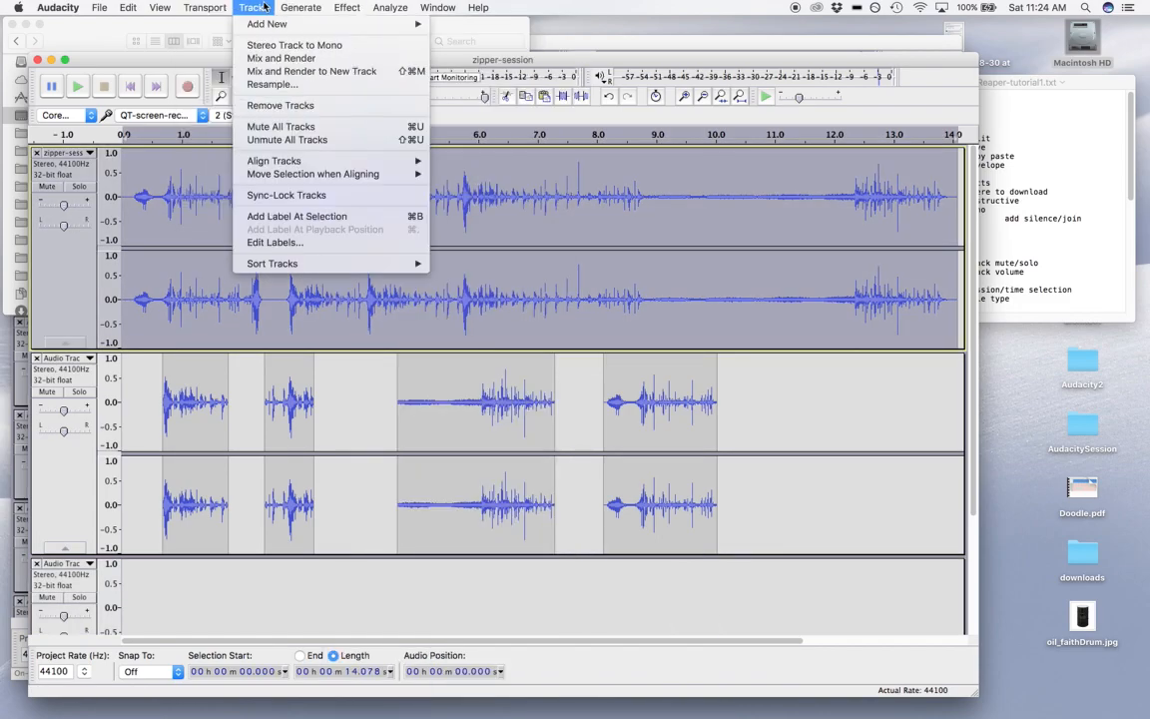
pyautogui.moveTo(299, 23)
pyautogui.click(467, 39)
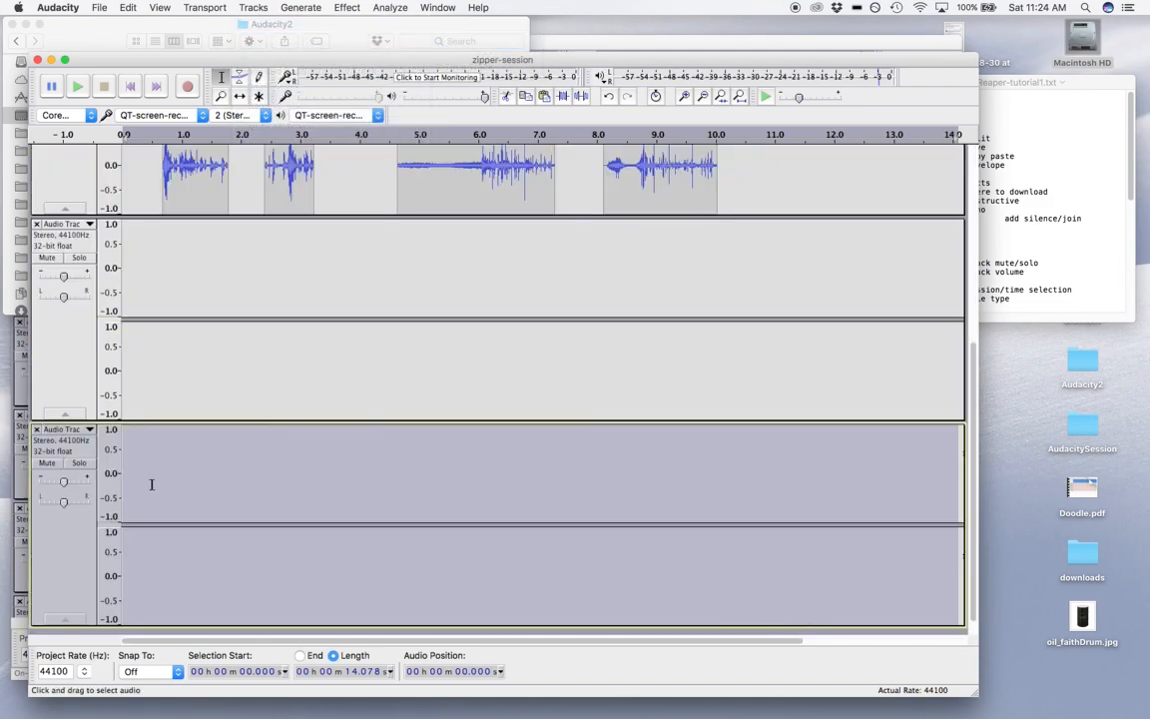
pyautogui.press('super+v')
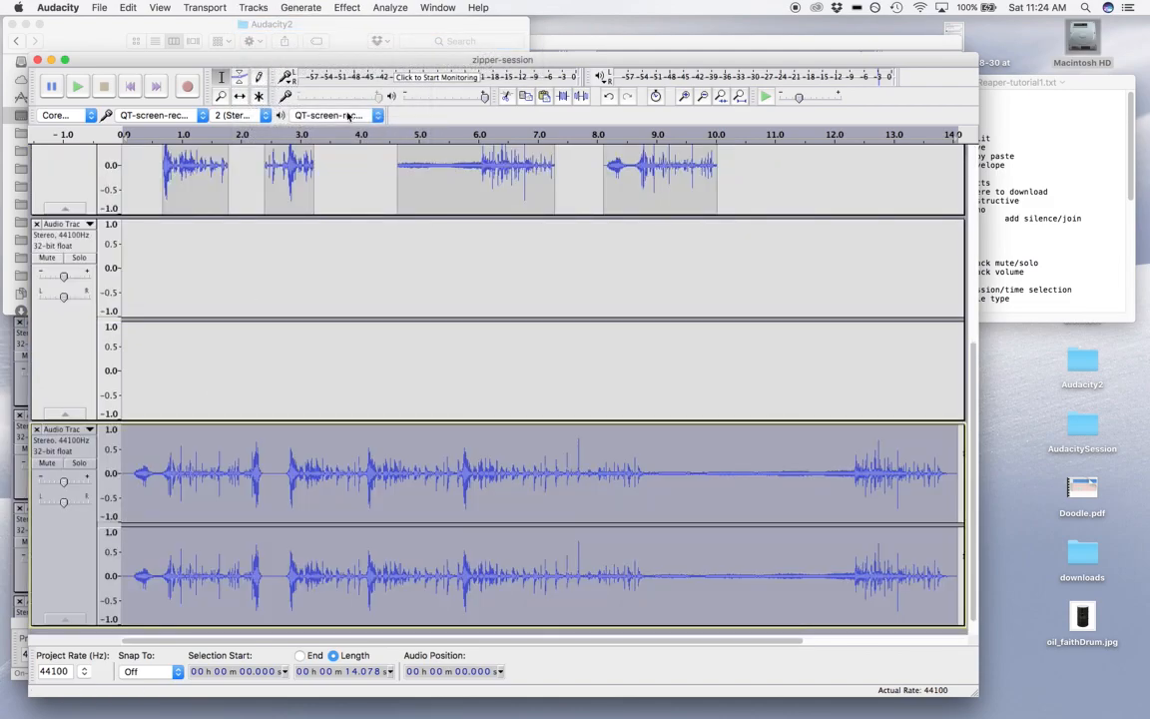
pyautogui.click(343, 7)
pyautogui.click(377, 331)
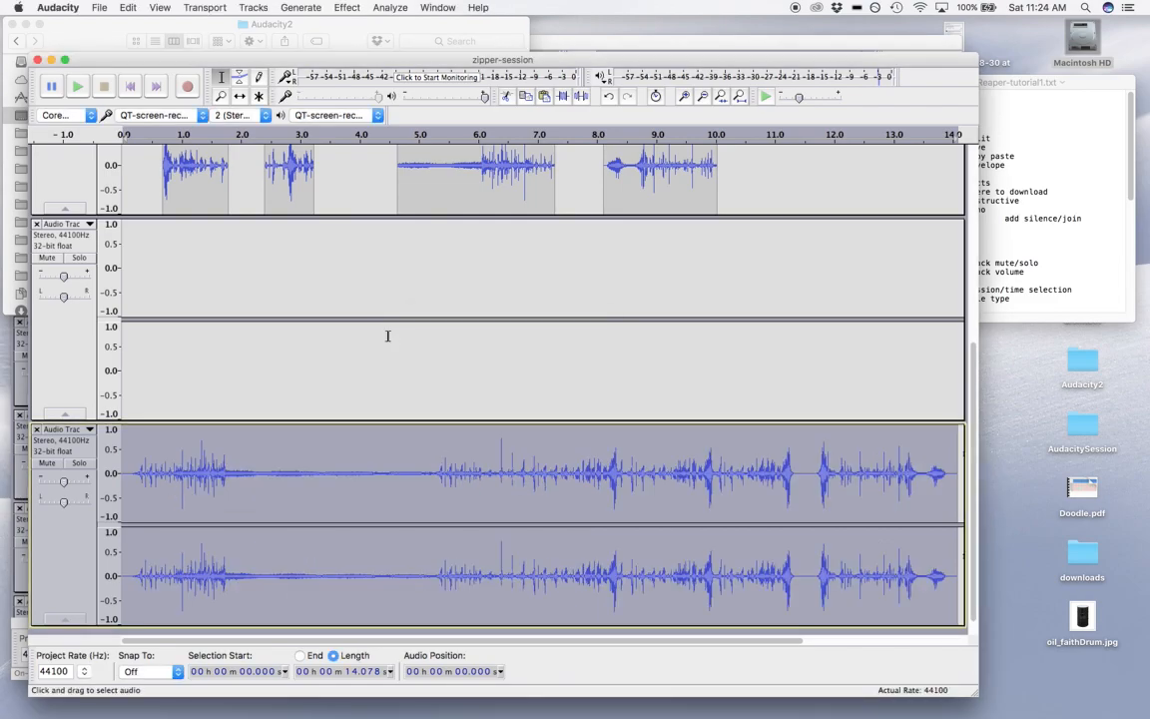
# Move the second and fourth clips of the second track onto the empty third track, starting at about 4.3 s and 5.6 s
pyautogui.scroll(5, 388, 335)
pyautogui.scroll(-3, 359, 320)
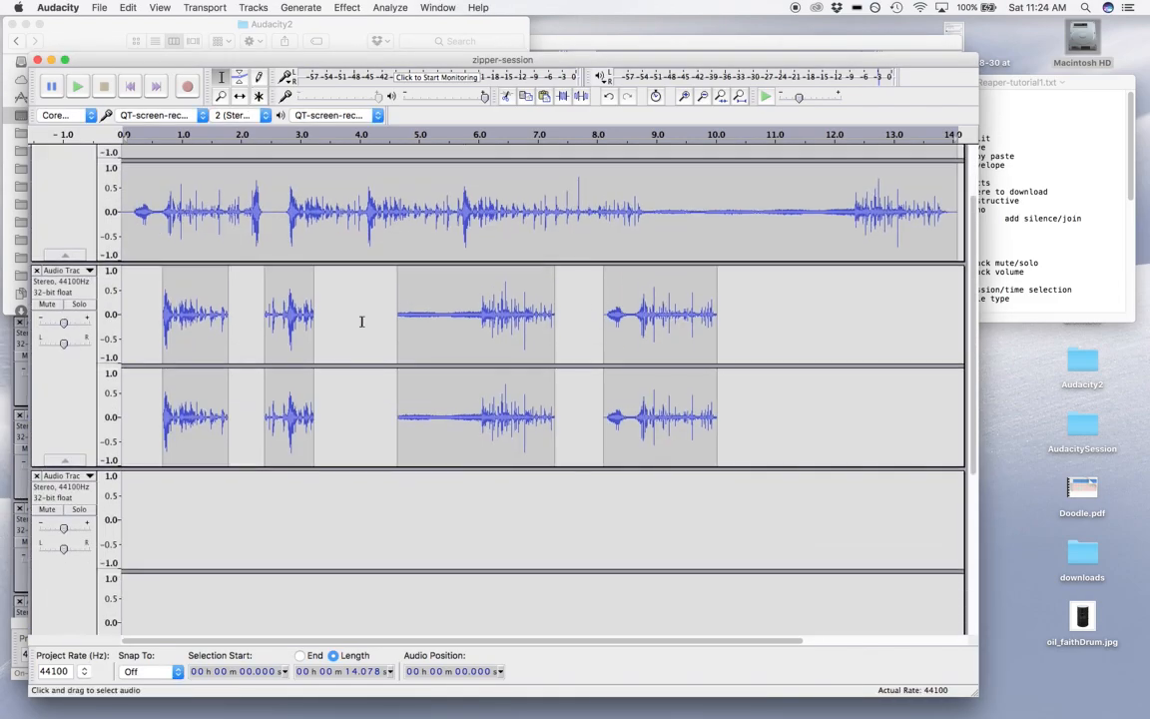
pyautogui.scroll(2, 226, 184)
pyautogui.click(239, 97)
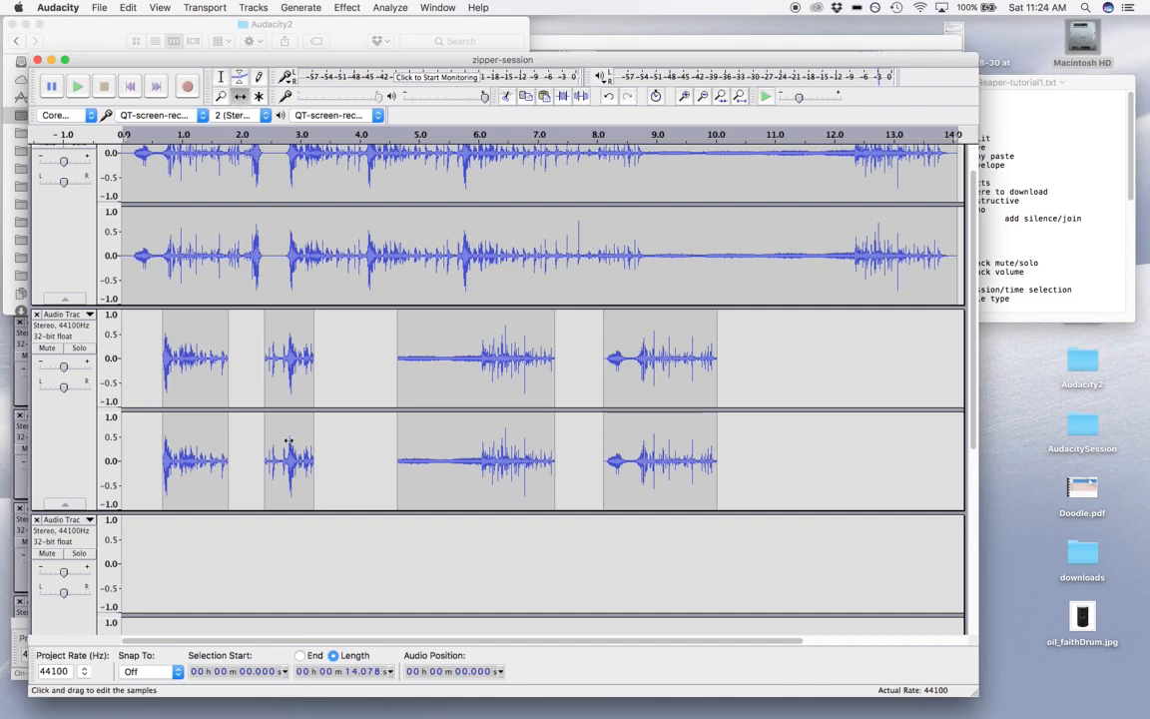
pyautogui.moveTo(275, 345); pyautogui.dragTo(396, 545)
pyautogui.moveTo(658, 367); pyautogui.dragTo(512, 531)
pyautogui.scroll(-5, 328, 443)
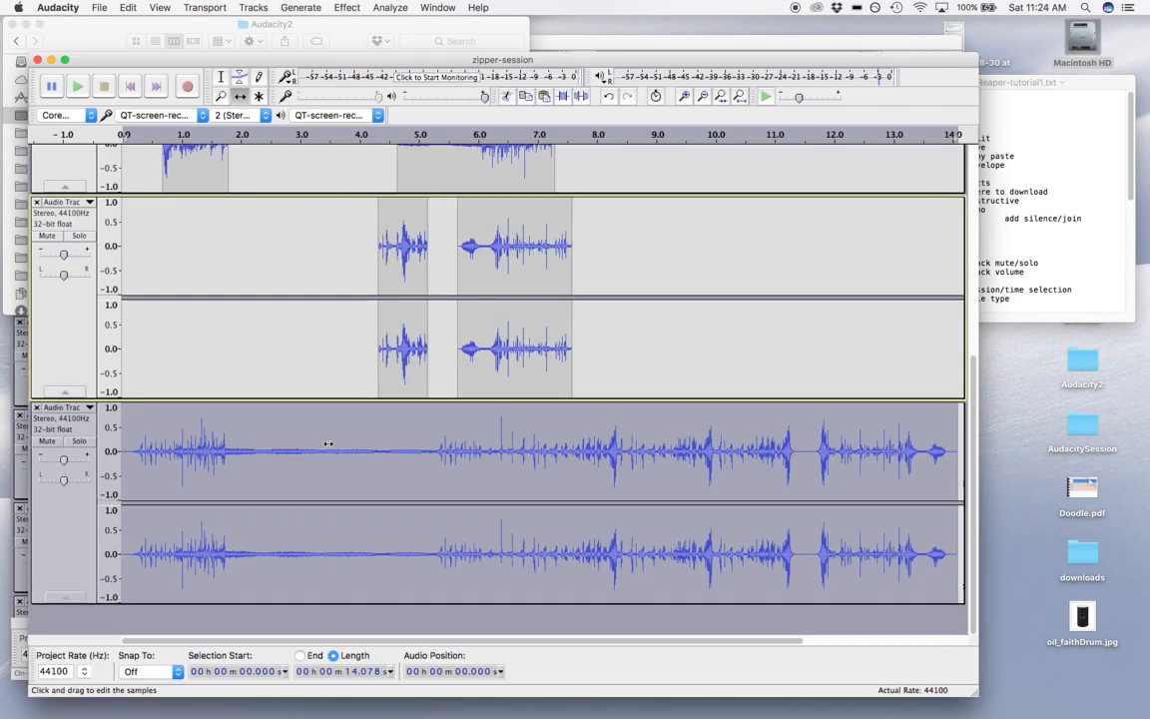
# Fit all four tracks to the window height, play the layered arrangement and move the project window higher on the desktop
pyautogui.scroll(5, 330, 441)
pyautogui.press('super+shift+f')
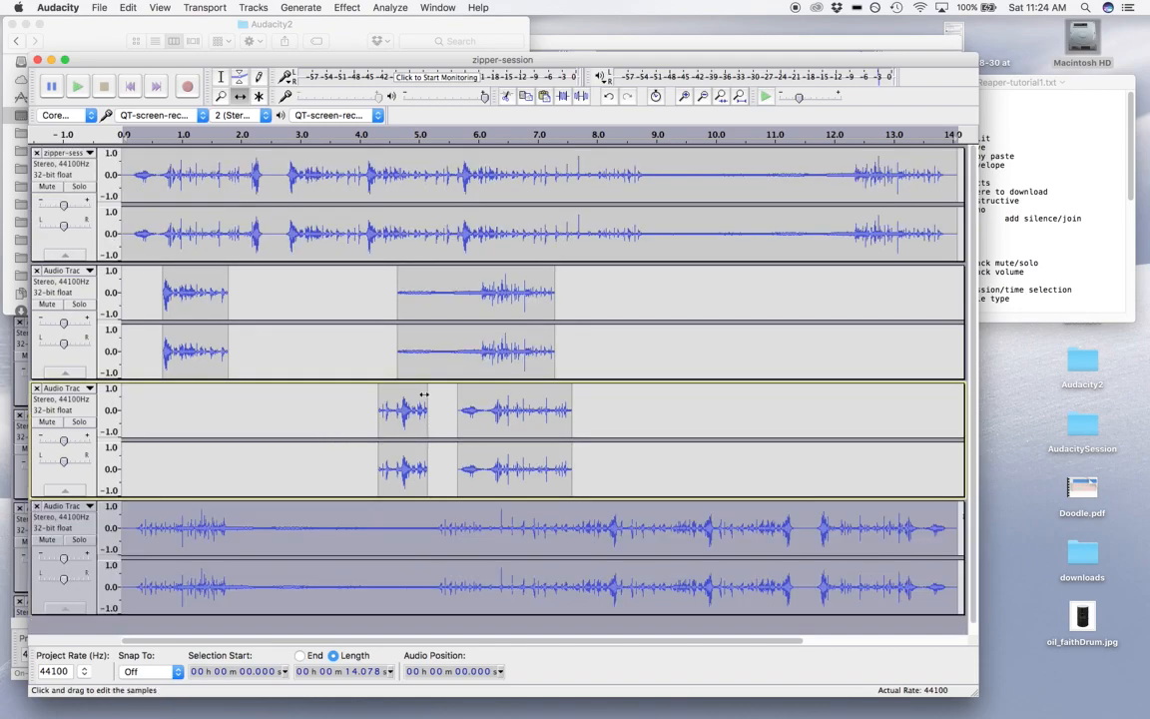
pyautogui.press('space')
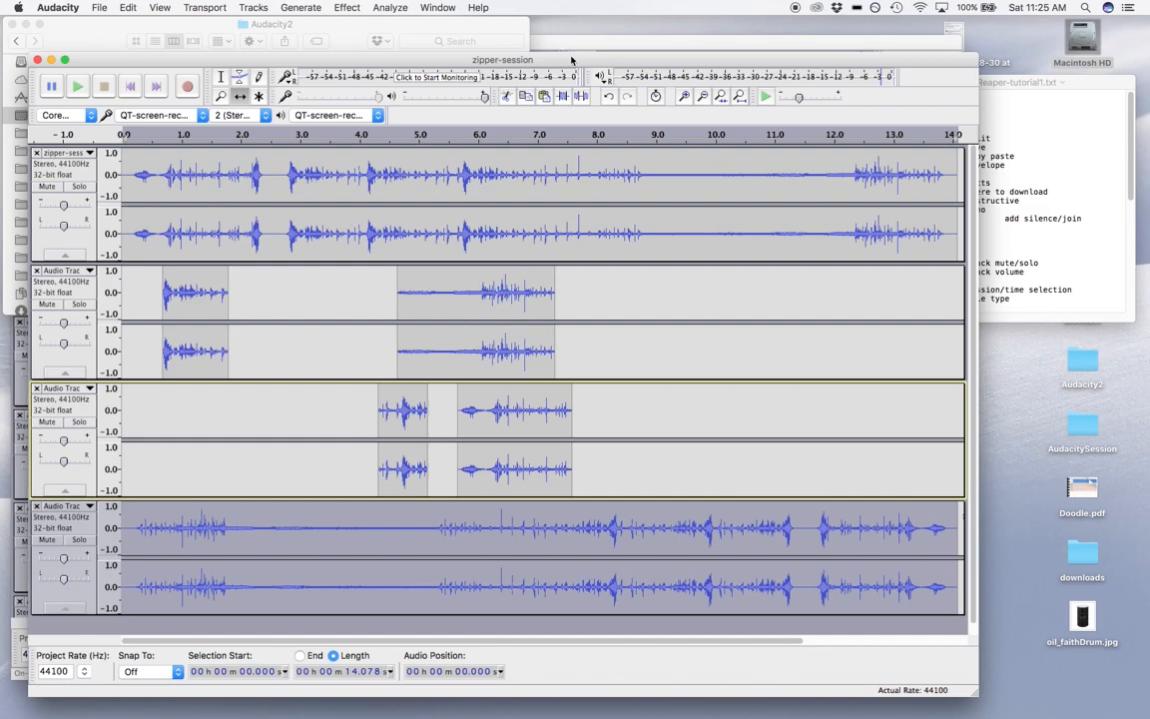
pyautogui.moveTo(571, 61); pyautogui.dragTo(576, 14)
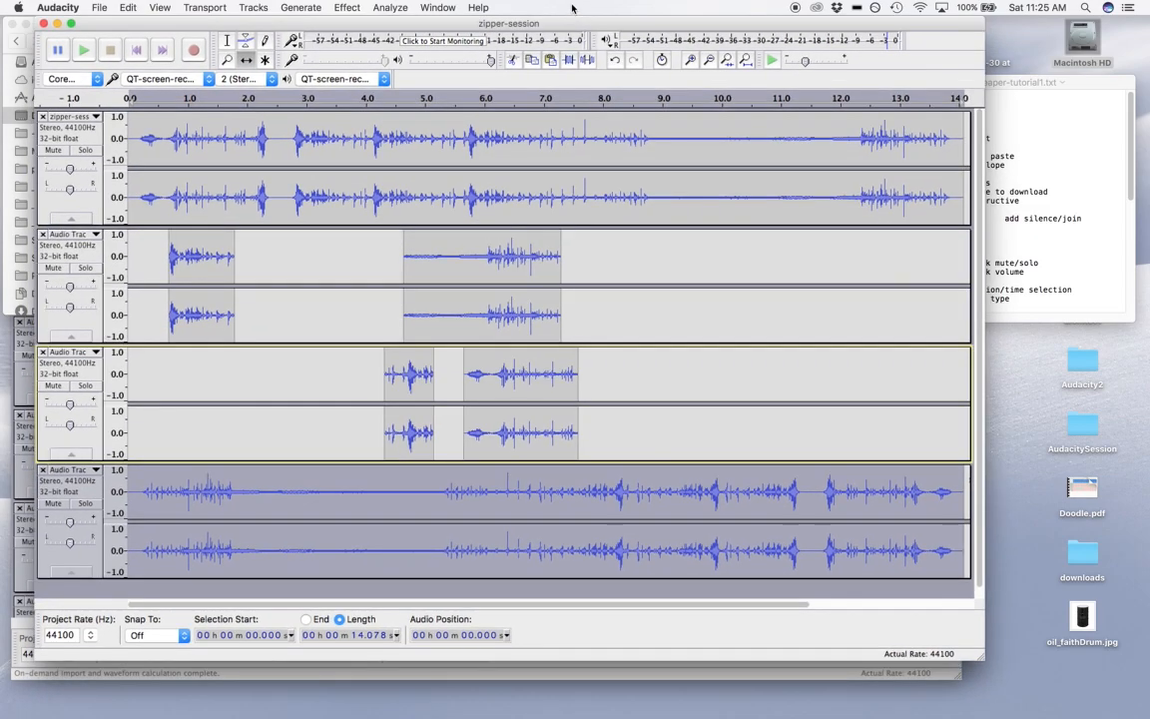